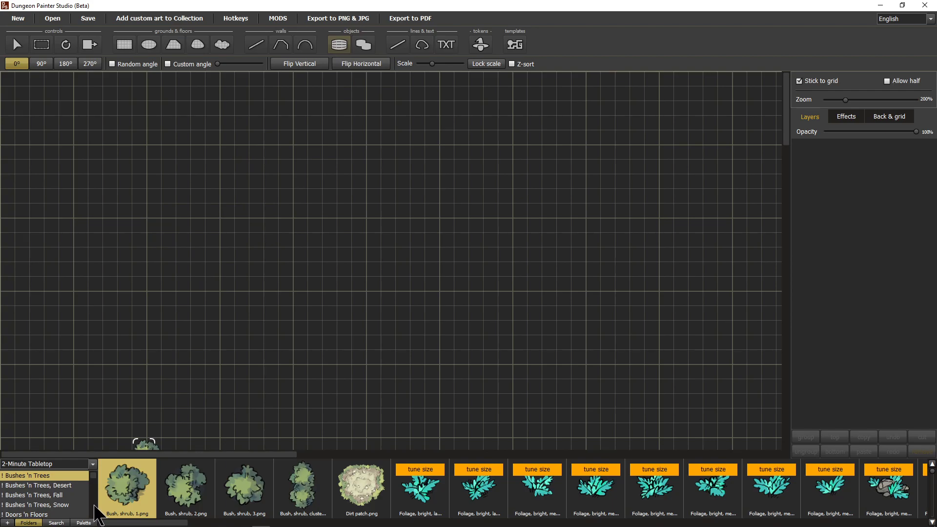
- Browse the 2-Minute Tabletop asset folders, examining the tiles in Dungeon Builder and the ready-made rooms in Dungeon Rooms
scroll(94, 506, down, 2)
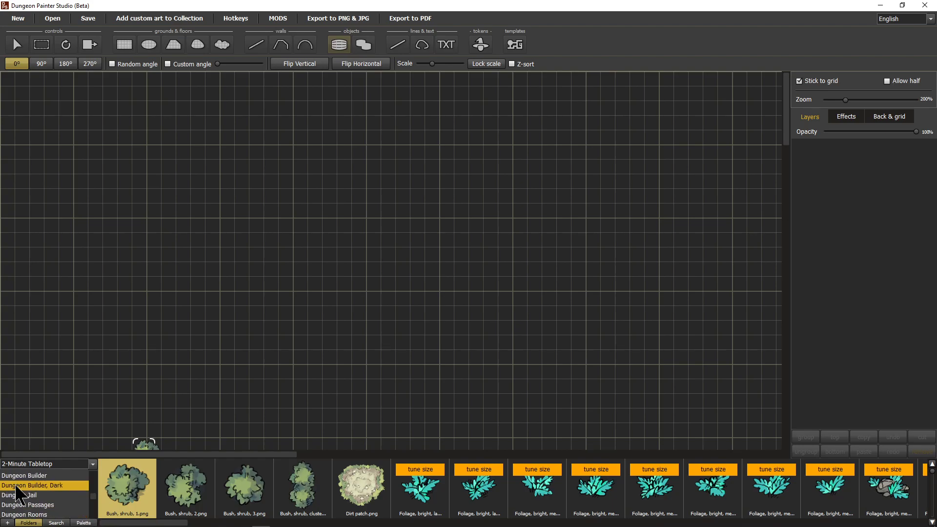
click(30, 476)
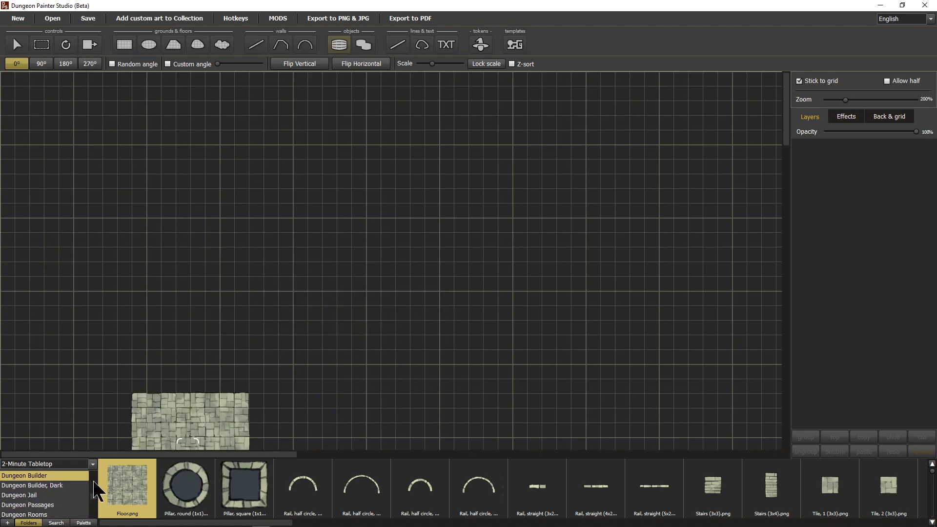
scroll(96, 491, up, 3)
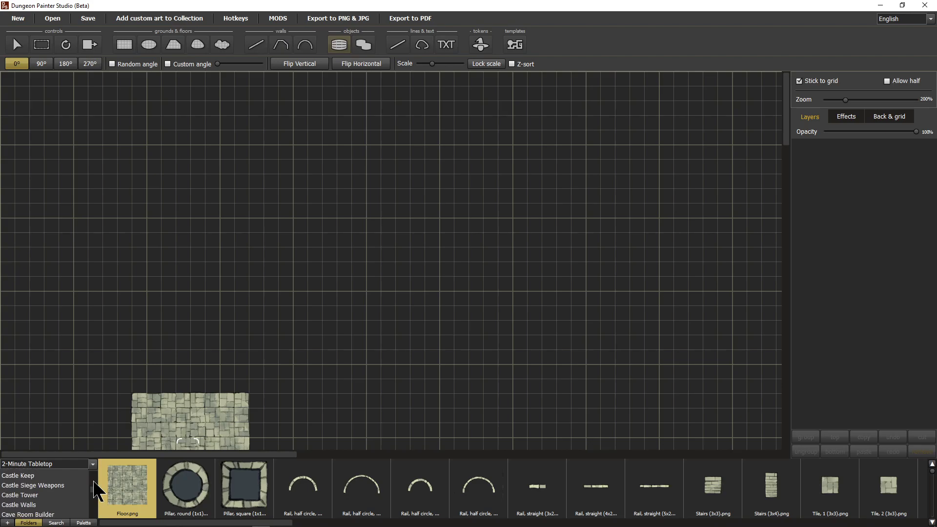
scroll(96, 491, up, 2)
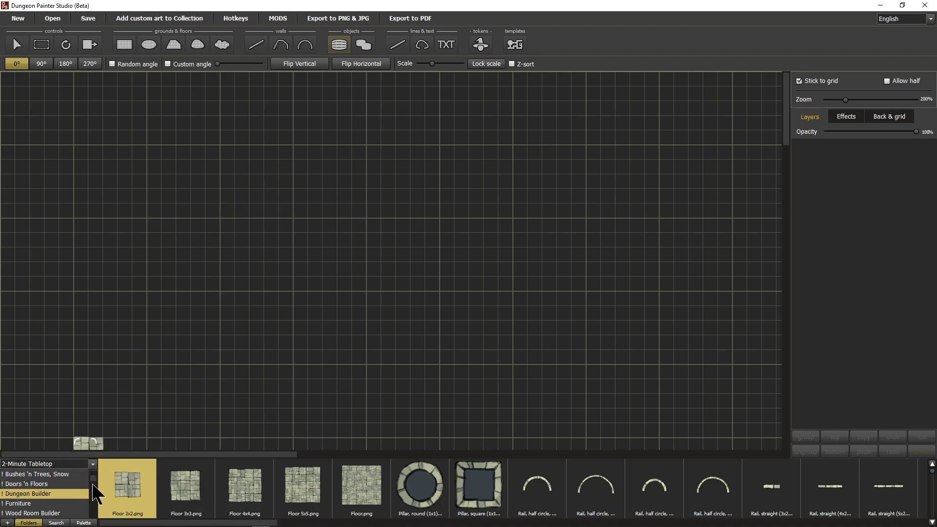
scroll(91, 500, down, 2)
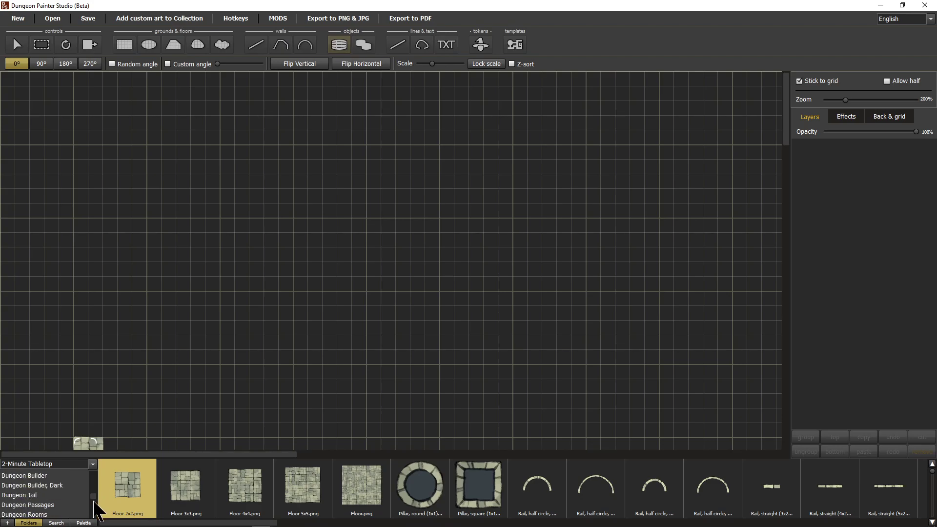
click(24, 515)
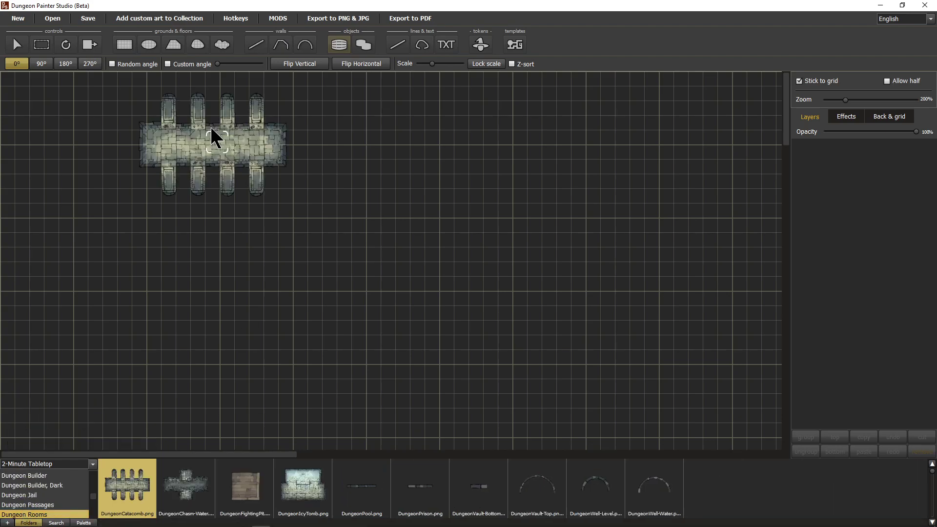
click(213, 132)
scroll(47, 503, down, 3)
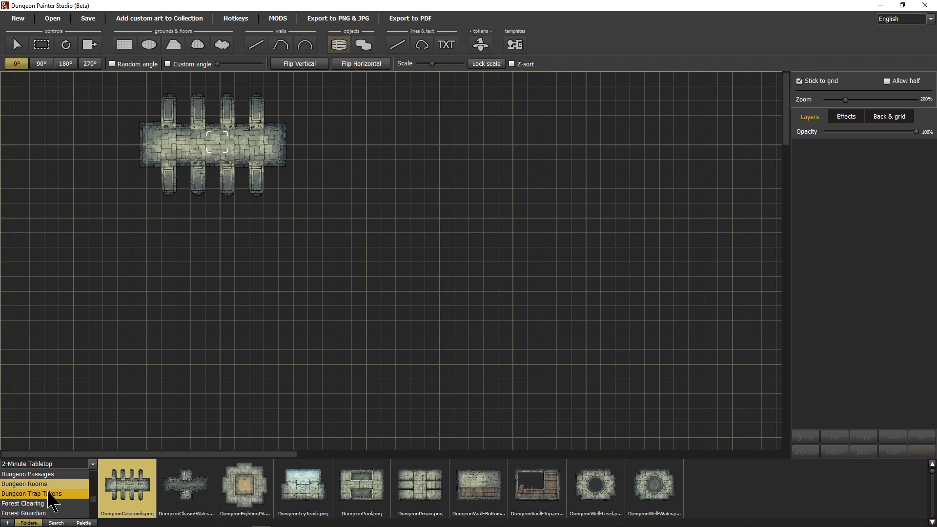
scroll(45, 503, up, 3)
- Place the Floor.png tile from the Dungeon Builder folder in the map's upper-left area, unrotated
click(44, 476)
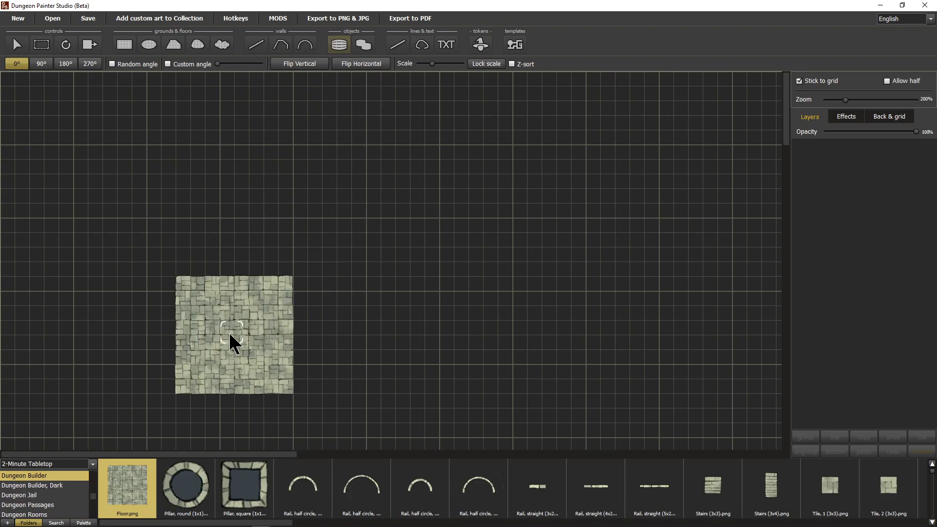
drag(185, 326, 206, 276)
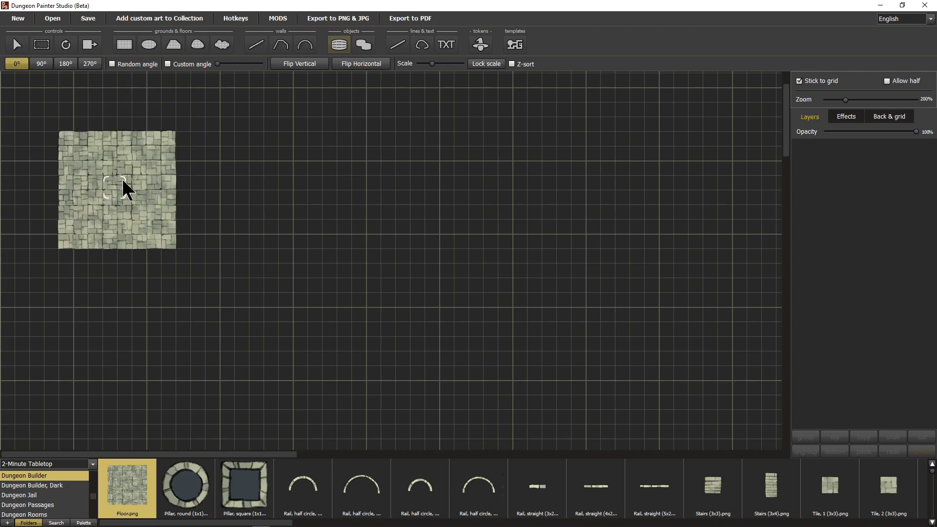
scroll(150, 280, up, 2)
scroll(160, 276, down, 1)
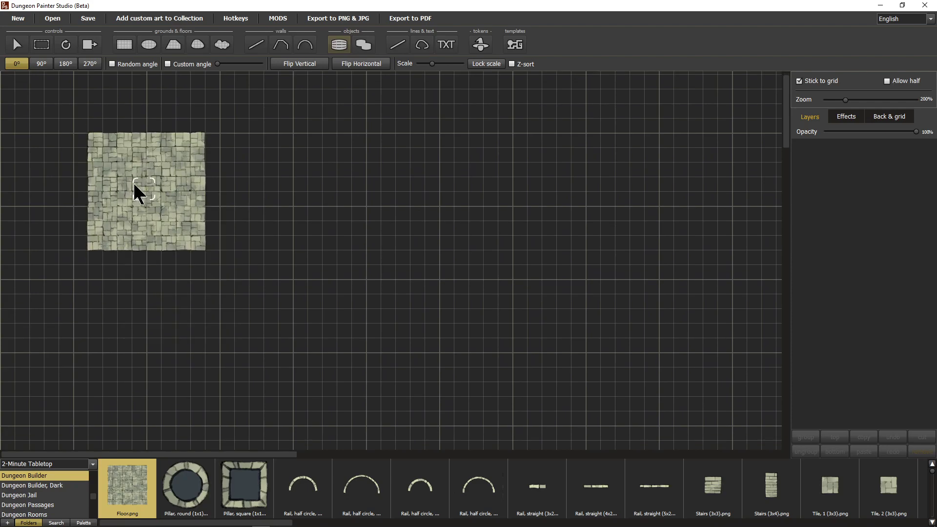
click(119, 192)
scroll(146, 342, down, 5)
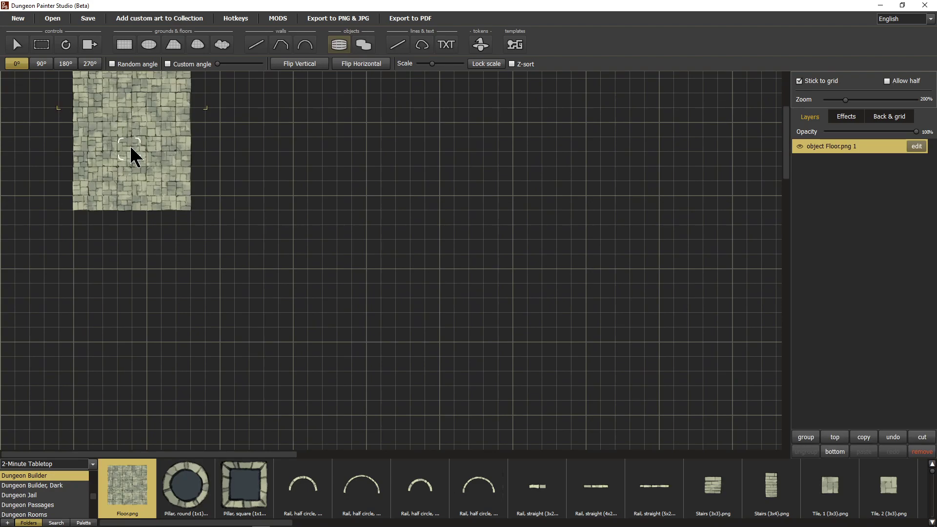
- Extend the first floor column downward with three more Floor.png tiles, one at 0° and the lower two at 90°
click(130, 147)
key(r)
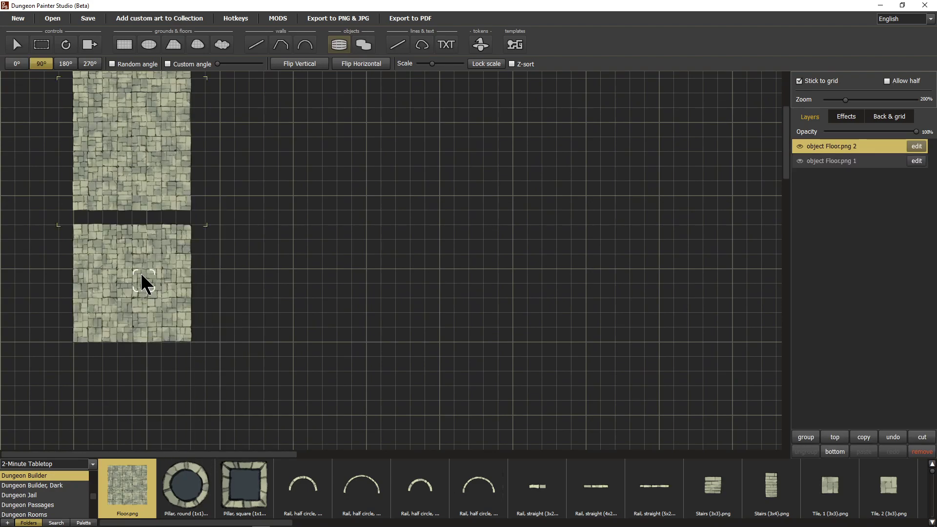
click(146, 279)
scroll(245, 401, down, 2)
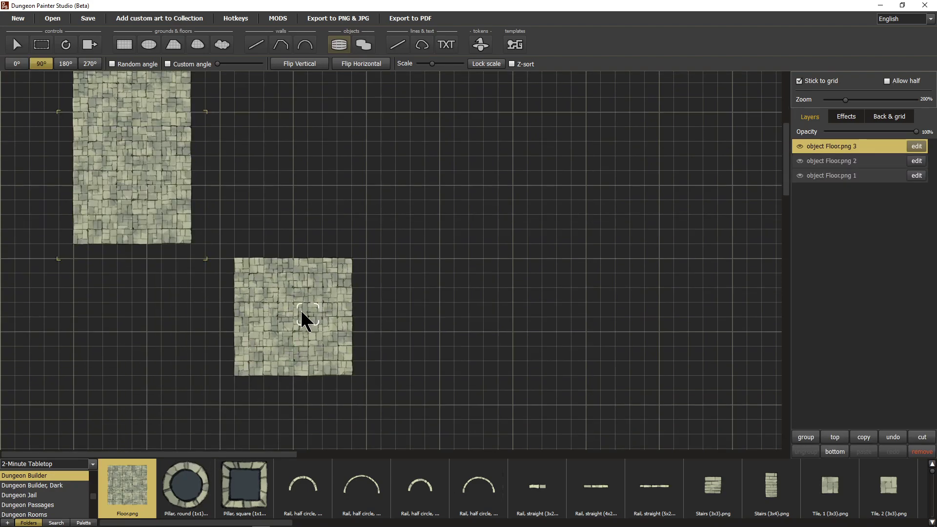
scroll(416, 404, up, 2)
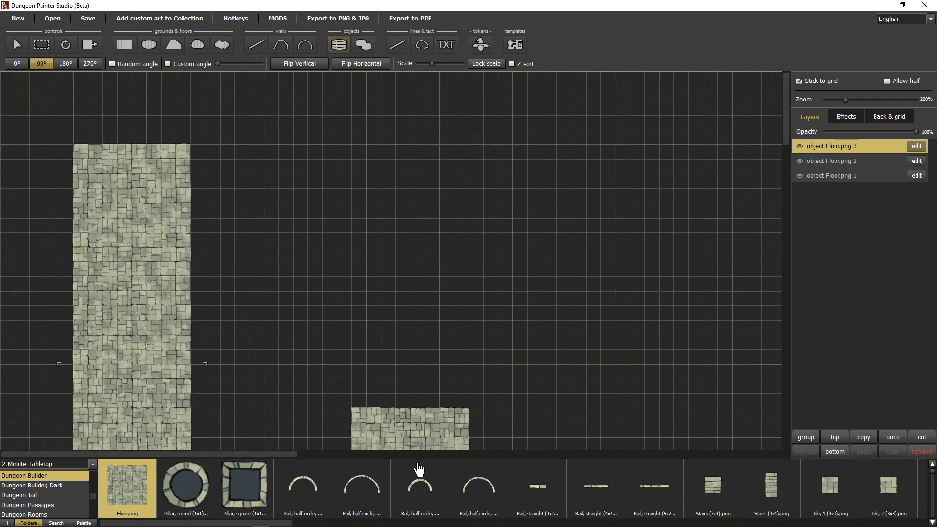
scroll(441, 310, down, 2)
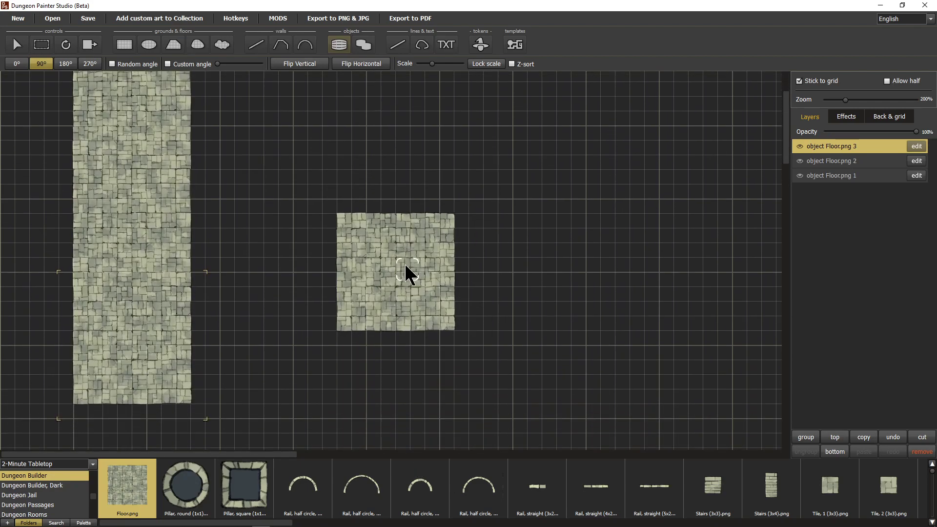
scroll(415, 313, down, 1)
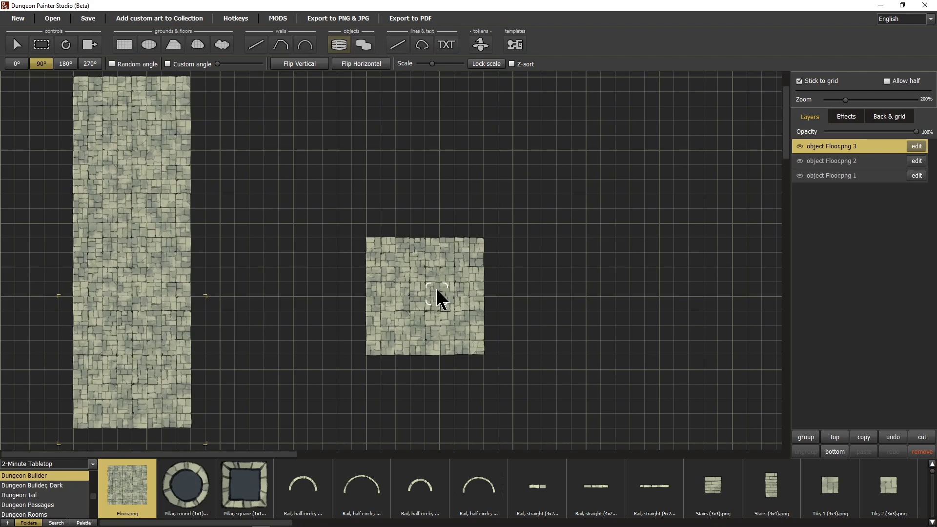
scroll(313, 336, down, 1)
scroll(385, 185, down, 2)
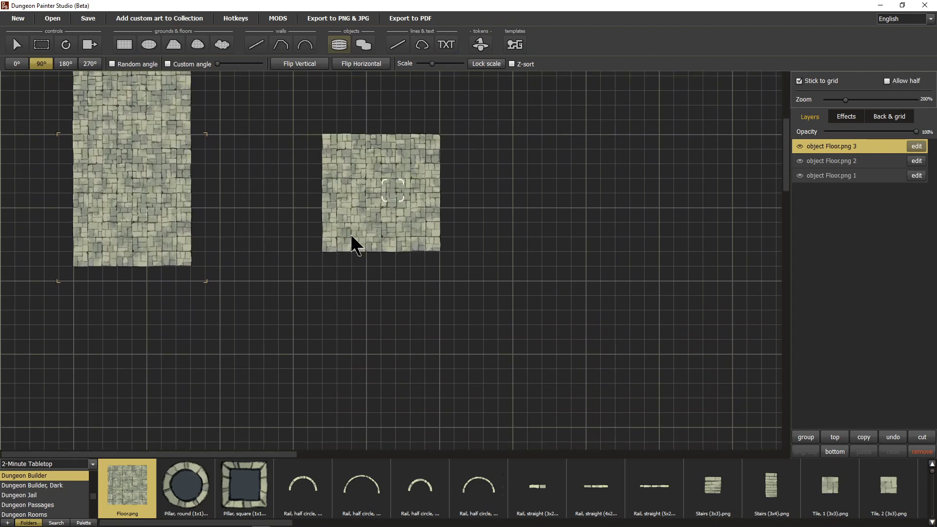
click(142, 318)
- Lay a second column of four floor tiles from bottom to top, three at 180° and the topmost at 270°
key(r)
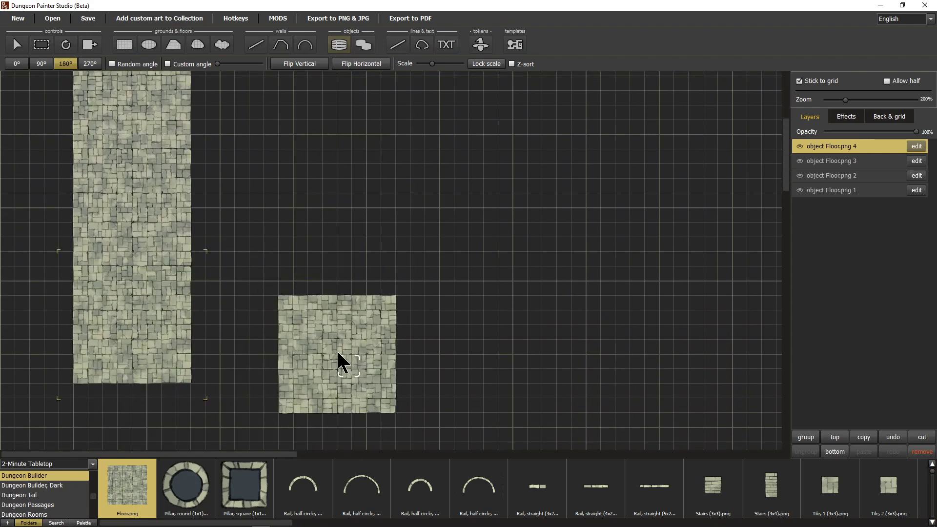
click(262, 337)
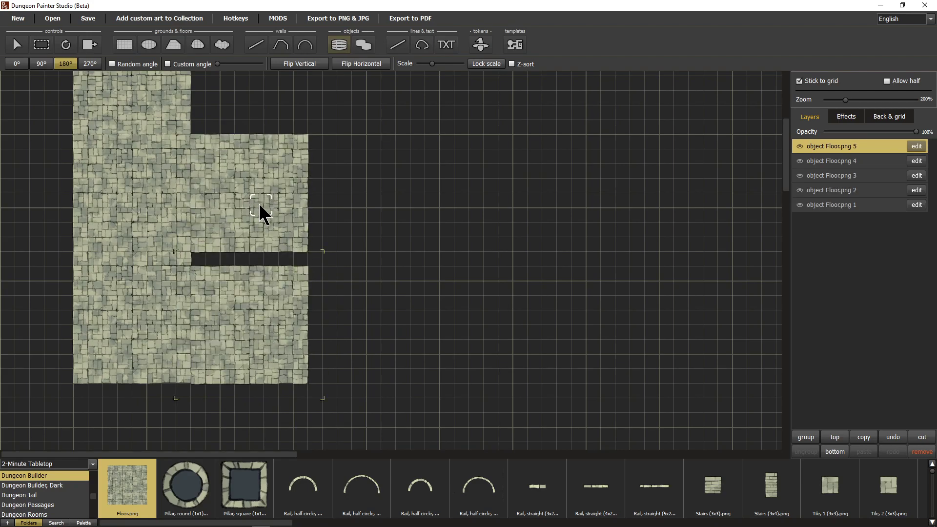
click(260, 213)
drag(453, 161, 443, 337)
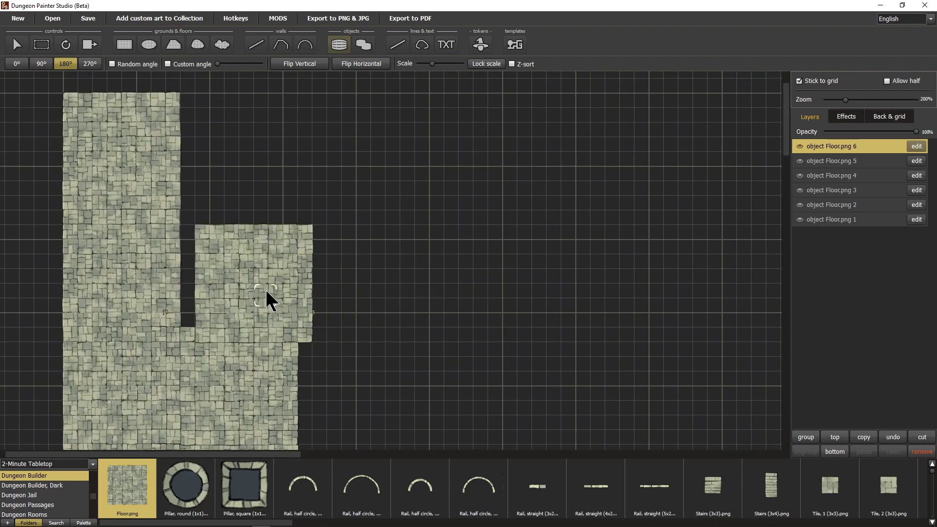
click(239, 275)
key(r)
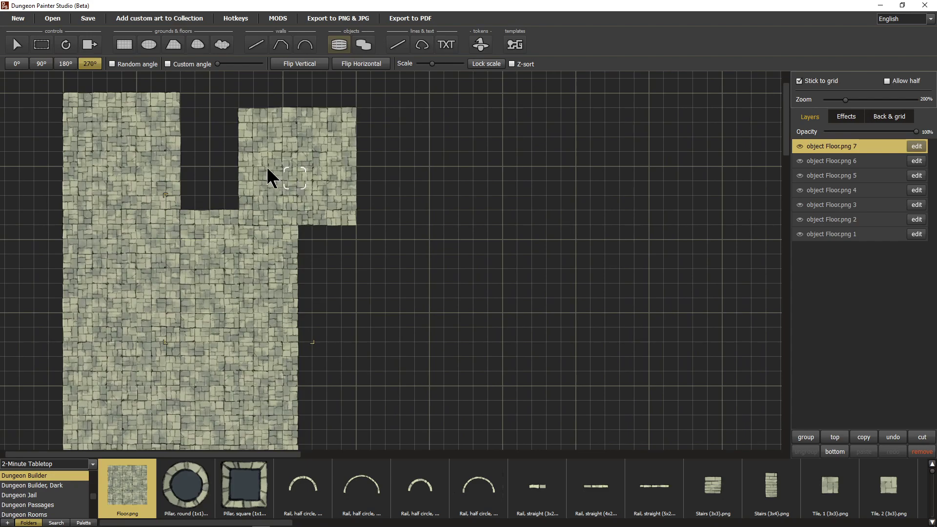
click(242, 158)
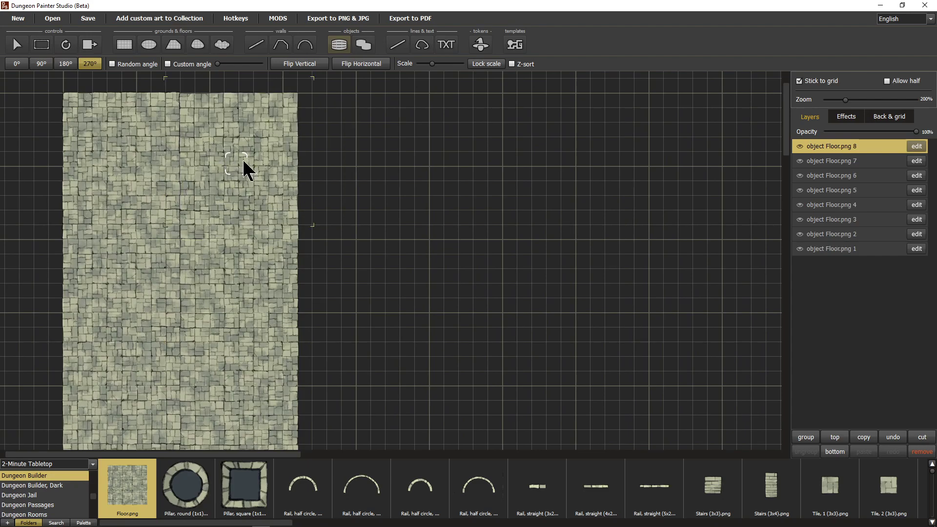
- Lay a third column of four floor tiles from top to bottom, at 270°, 0°, 0° and 90°
click(352, 155)
key(r)
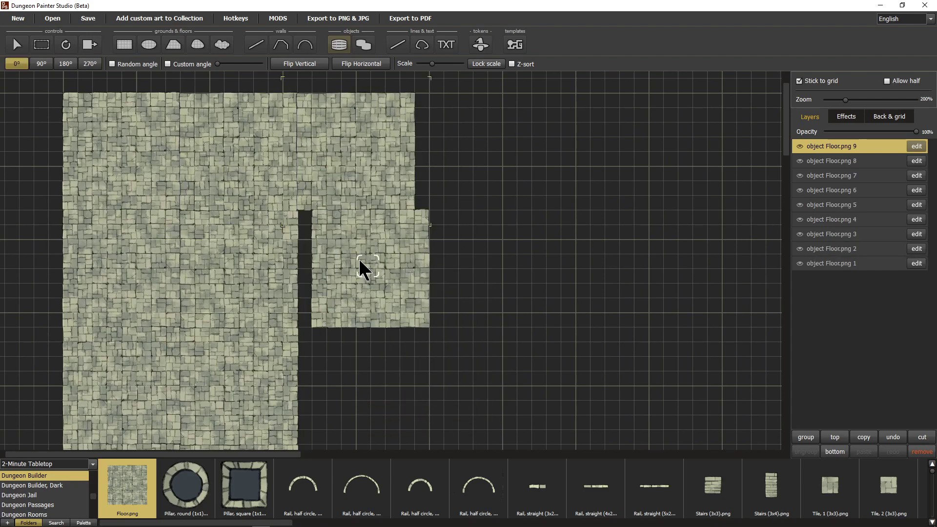
click(347, 259)
scroll(367, 390, down, 1)
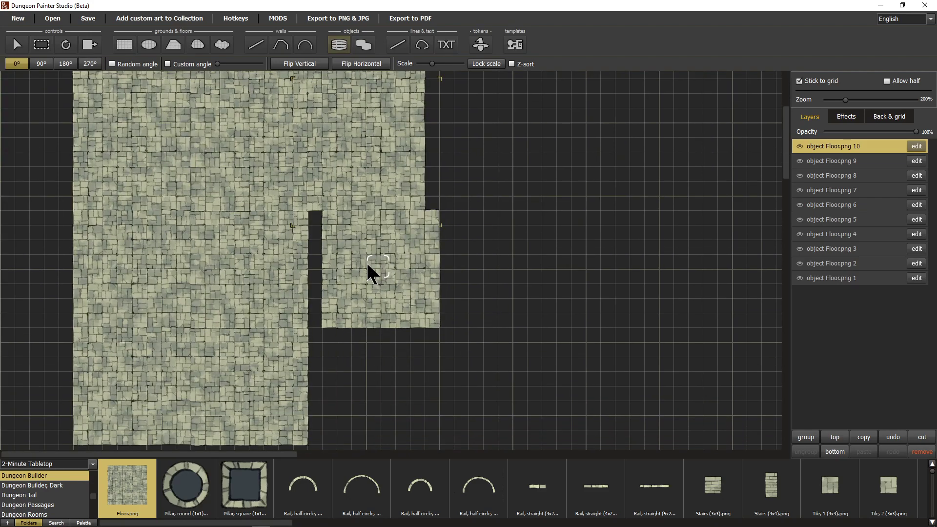
click(373, 375)
key(r)
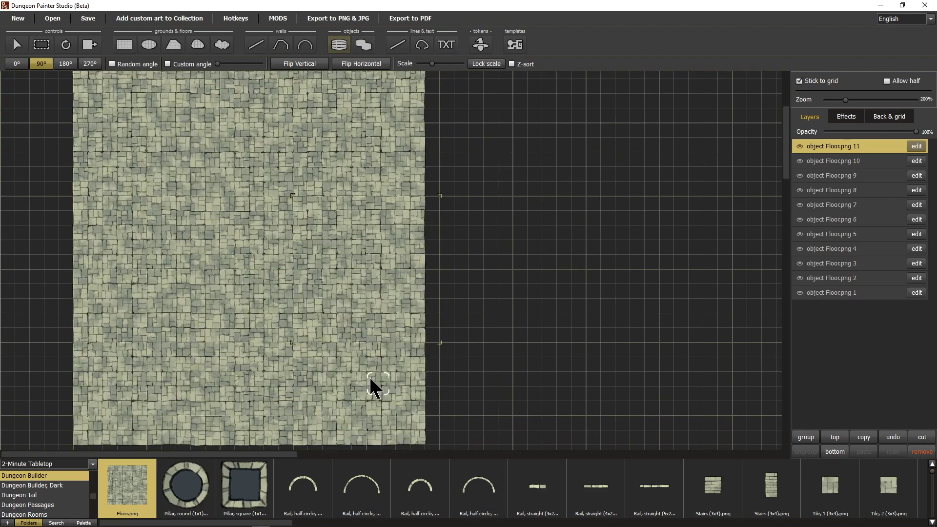
click(370, 386)
- Lay a fourth column of four floor tiles from bottom to top, the lower two at 90° and the upper two at 180°
scroll(552, 362, down, 3)
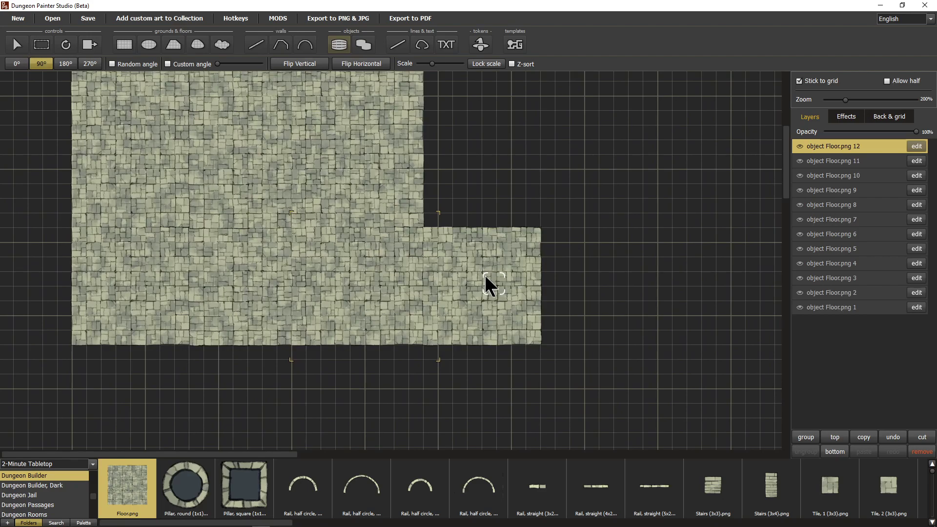
click(491, 287)
scroll(640, 244, up, 1)
scroll(637, 233, up, 3)
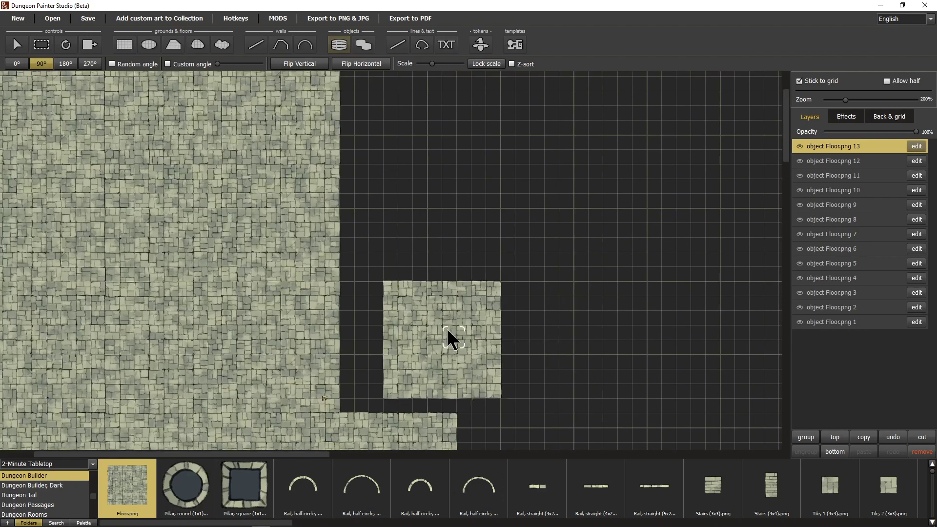
click(404, 366)
key(r)
click(403, 266)
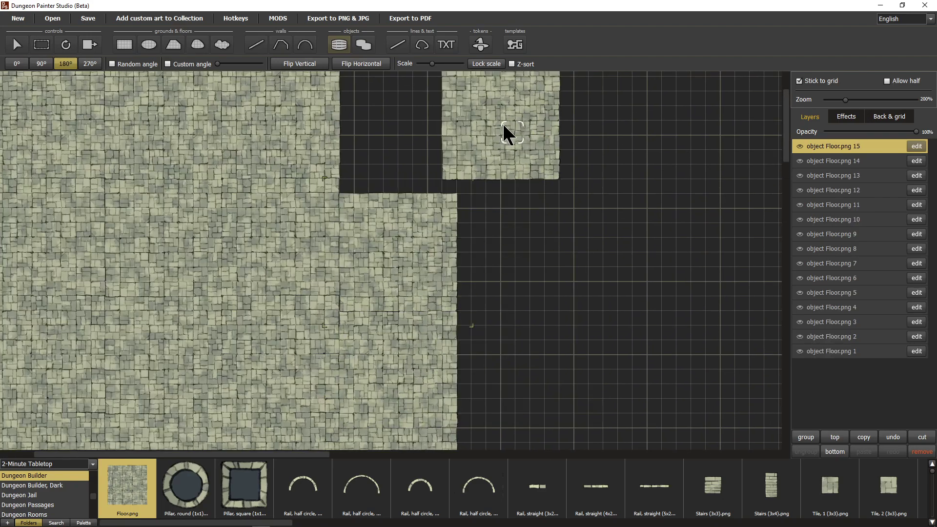
scroll(488, 195, up, 3)
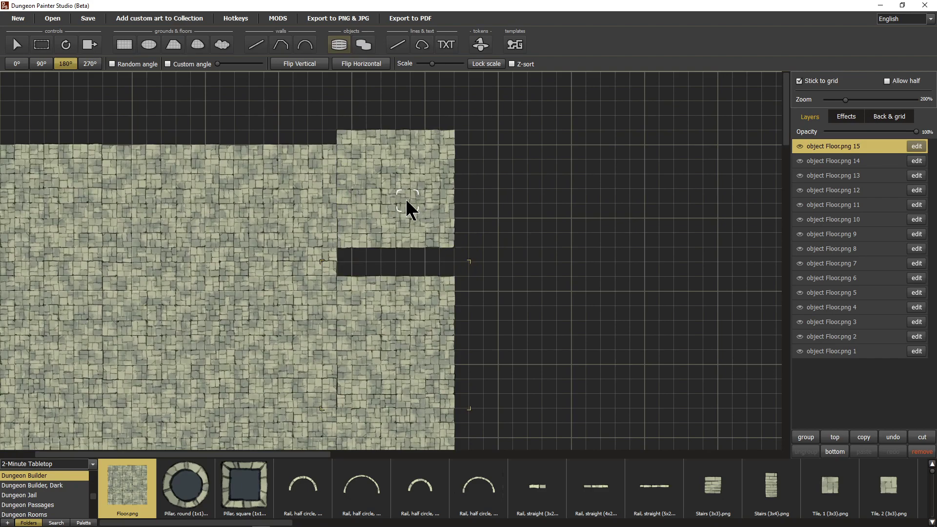
click(403, 206)
- Move the misplaced floor tiles in the fourth column to close the gap below its topmost tile
right_click(536, 480)
drag(565, 333, 611, 264)
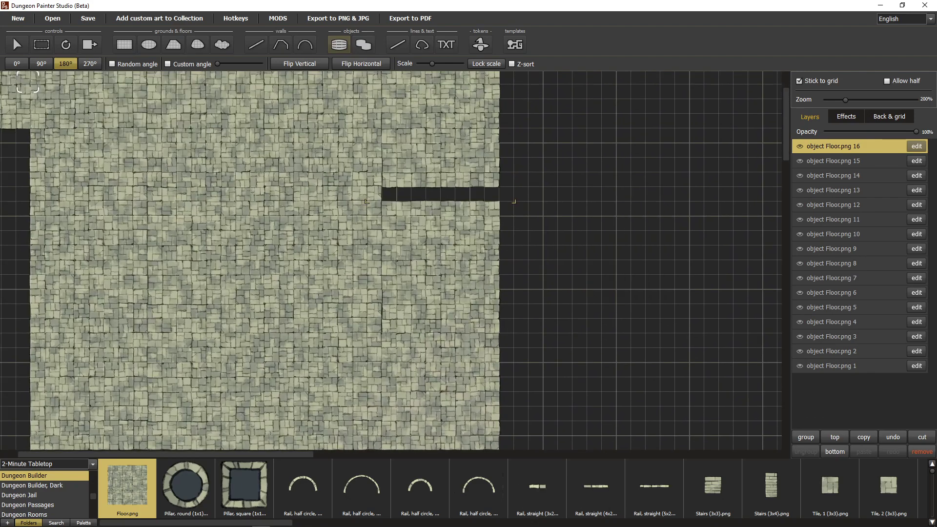
click(31, 46)
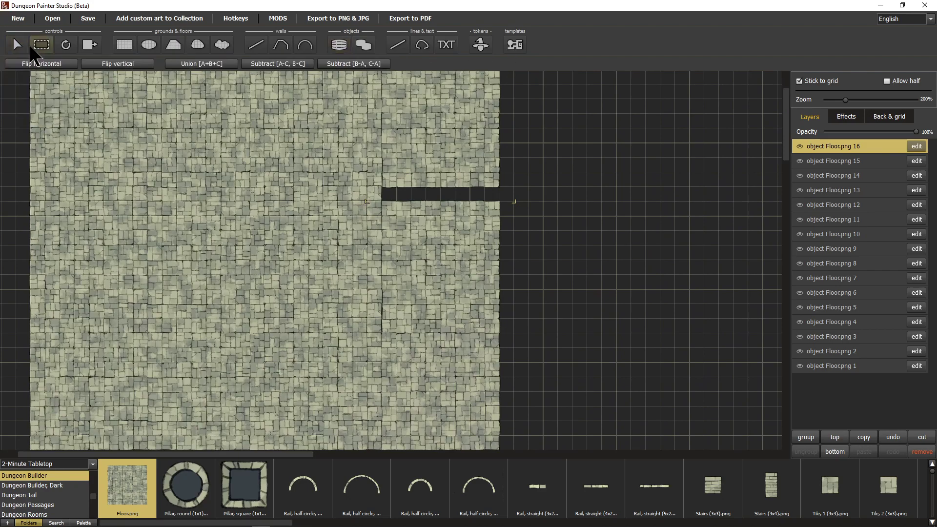
drag(477, 272, 458, 377)
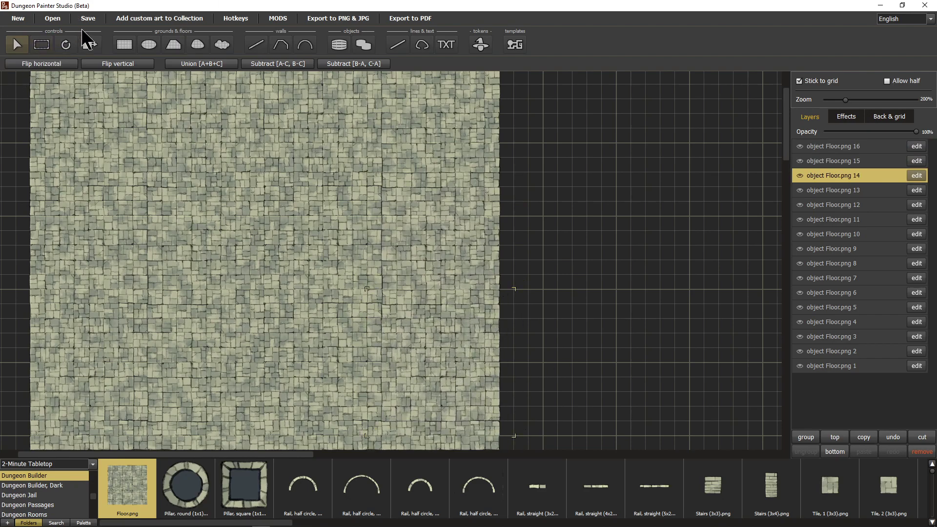
- Start a fifth column by placing a Floor.png tile rotated 270° beside the top of the fourth column
click(340, 46)
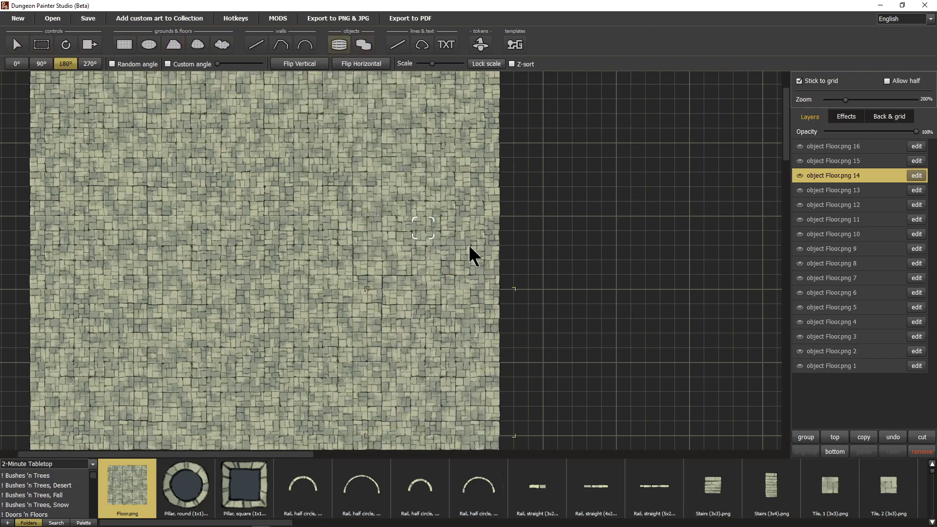
drag(638, 268, 631, 316)
key(r)
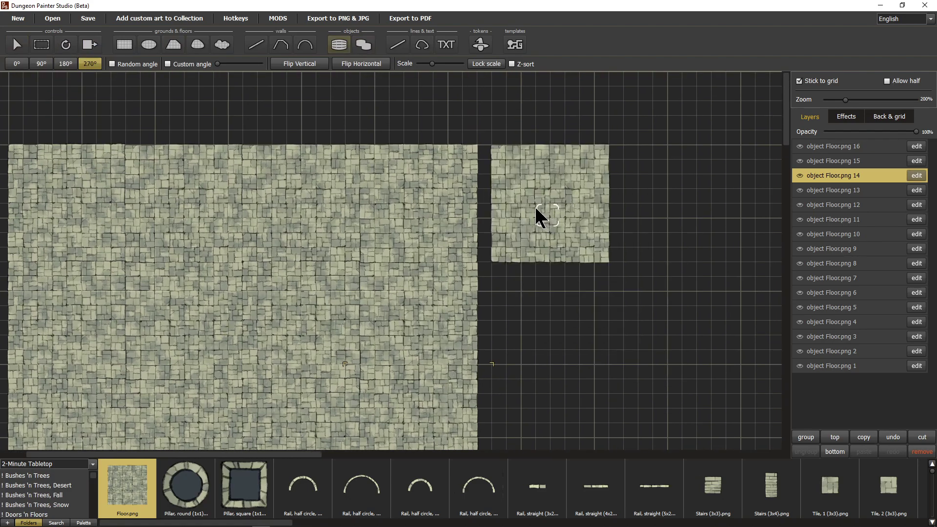
click(531, 205)
scroll(532, 313, down, 2)
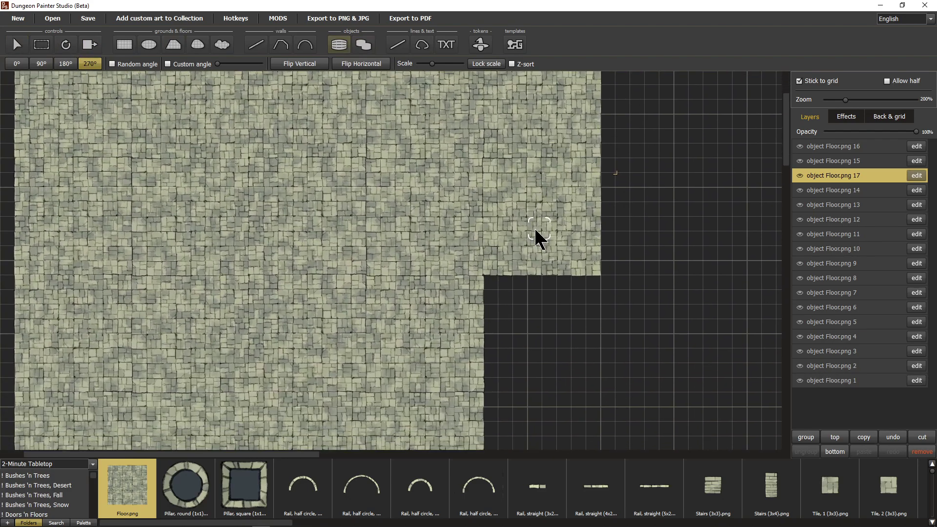
- Lay three more Floor.png tiles at 270° down the fifth column to complete the rectangular floor
click(534, 226)
scroll(566, 361, down, 1)
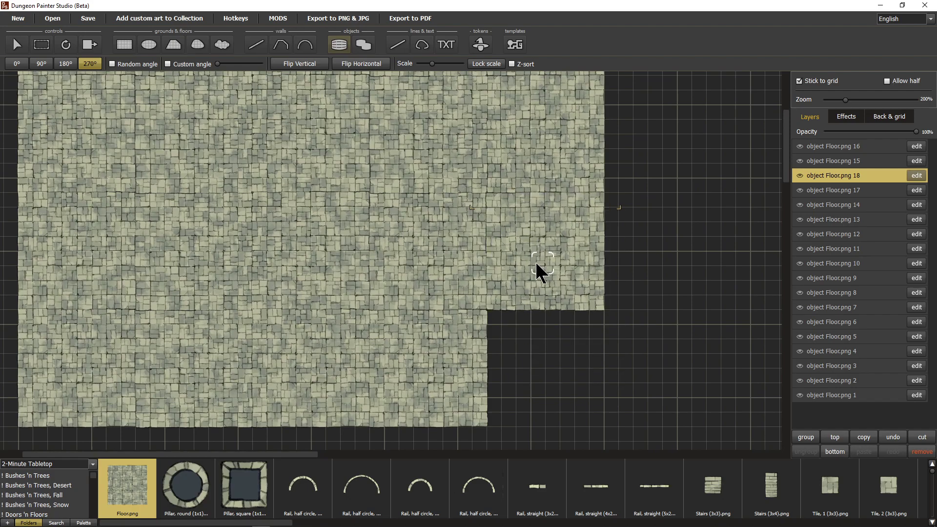
click(536, 263)
click(542, 389)
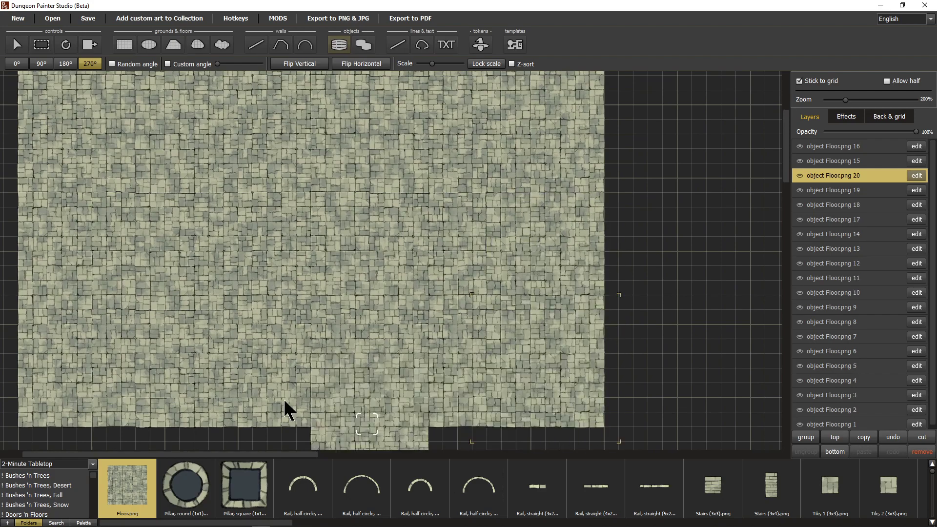
drag(108, 196, 386, 284)
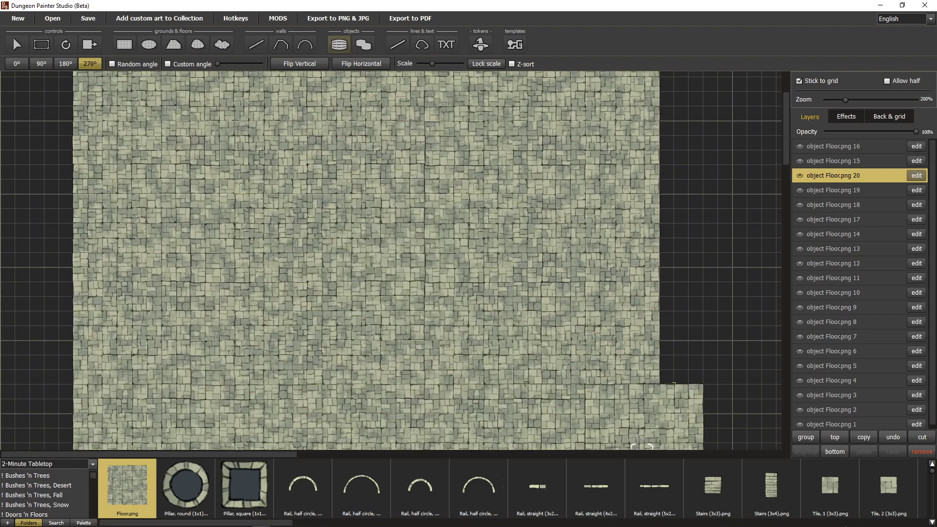
- Browse the 2-Minute Tabletop assets to the straight wall pieces
click(590, 523)
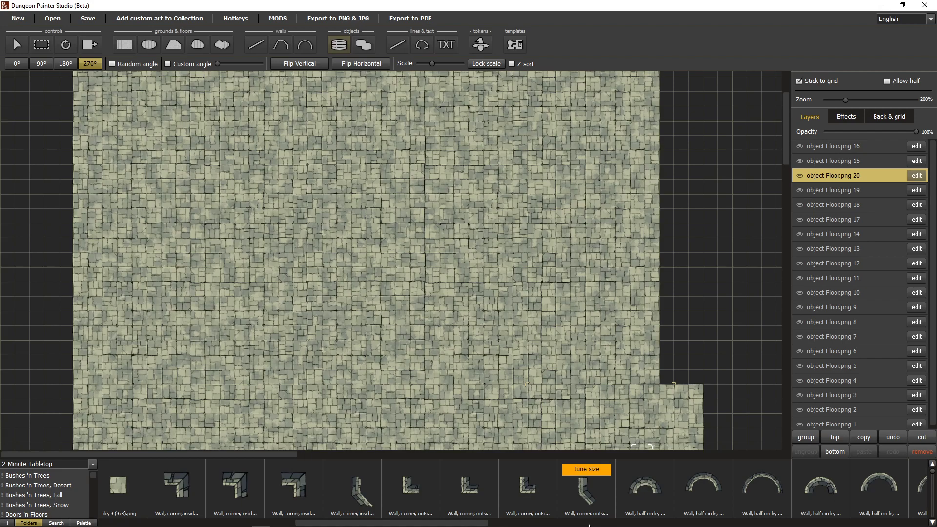
click(589, 524)
drag(590, 525, 804, 525)
- Group all the Floor.png layers and name the group DUNGEON FLOOR
click(870, 150)
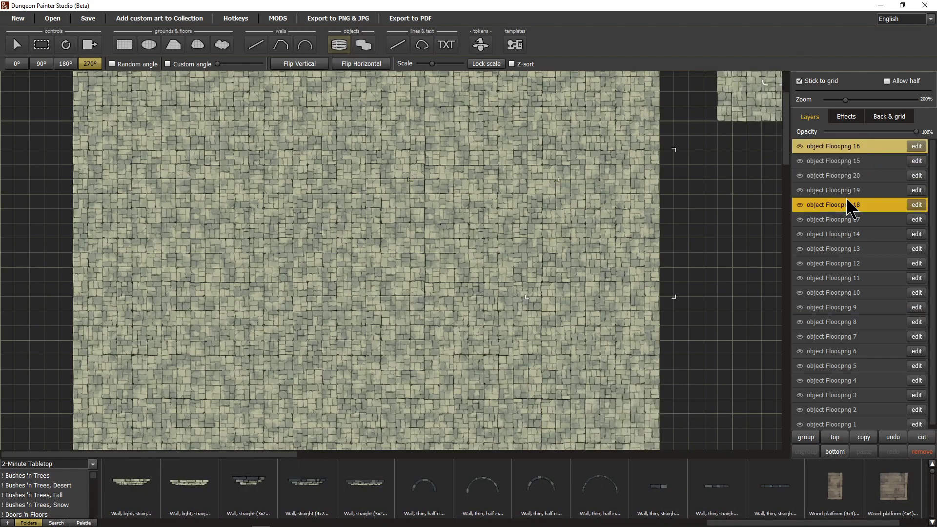
scroll(893, 398, down, 1)
shift+click(853, 422)
click(807, 437)
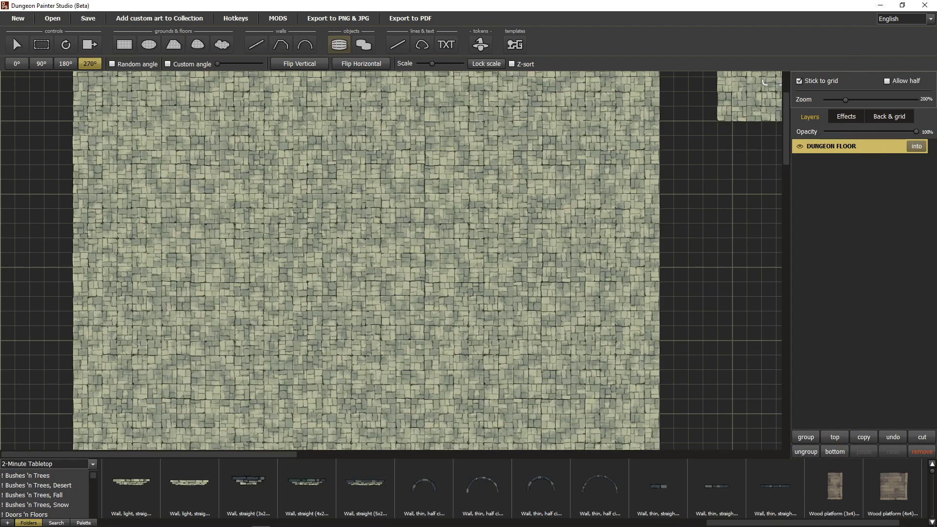
- Place four 5x2 straight dark wall segments at 270° end to end down the floor's left edge, starting at the upper corner
click(348, 486)
drag(154, 275, 323, 457)
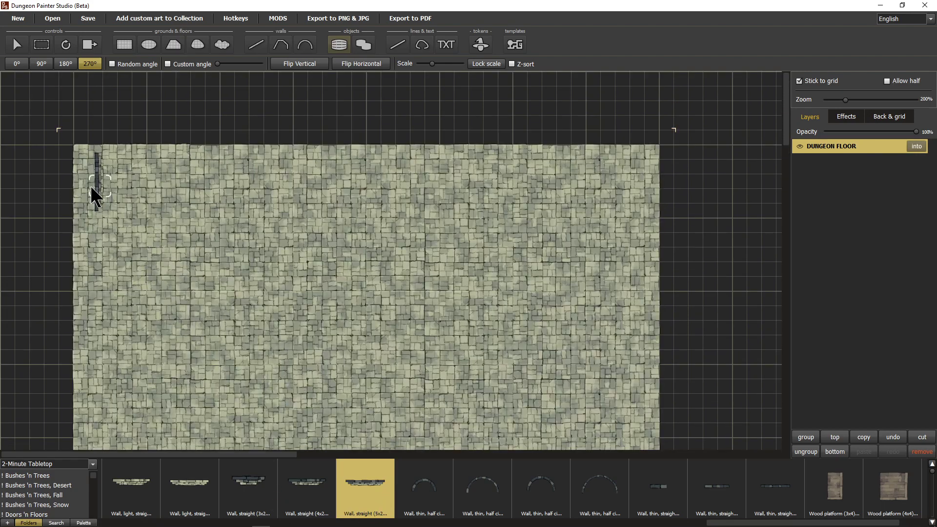
scroll(94, 191, up, 2)
drag(96, 193, 358, 363)
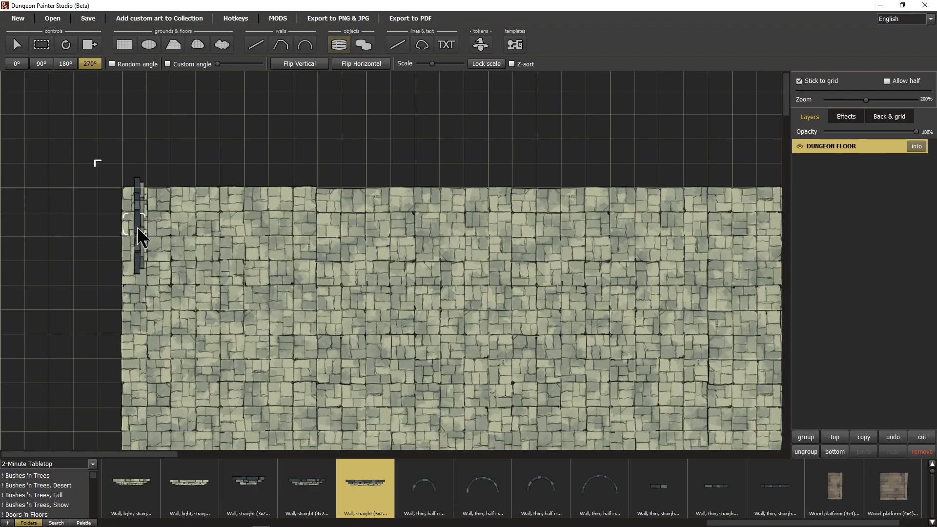
click(142, 237)
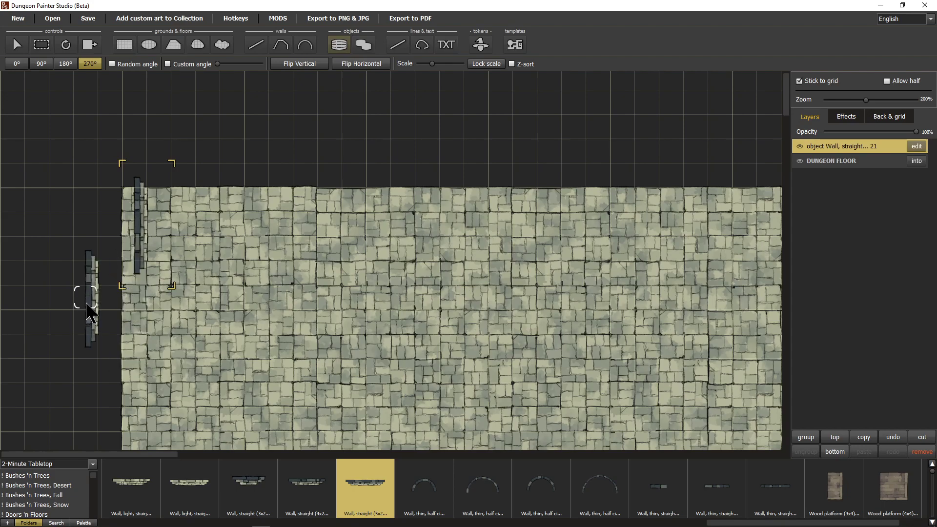
click(134, 312)
scroll(156, 404, down, 1)
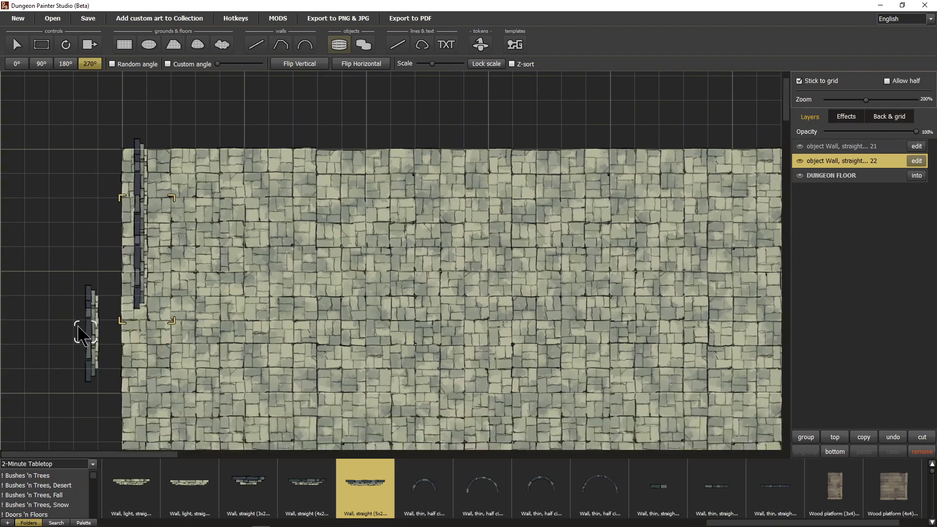
click(133, 337)
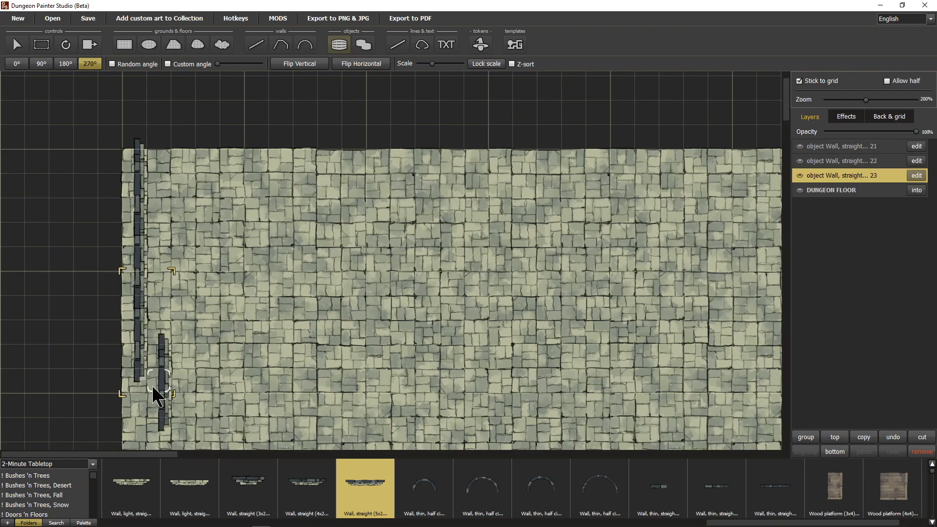
scroll(152, 371, down, 1)
scroll(155, 347, down, 2)
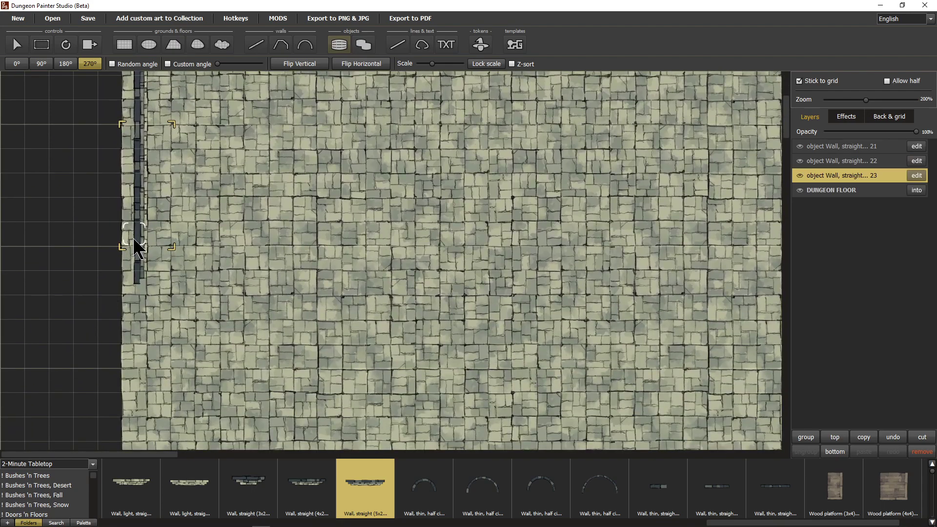
click(135, 247)
- Start a parallel corridor wall from the floor's upper edge with two straight wall segments rotated to 90°
scroll(315, 385, up, 3)
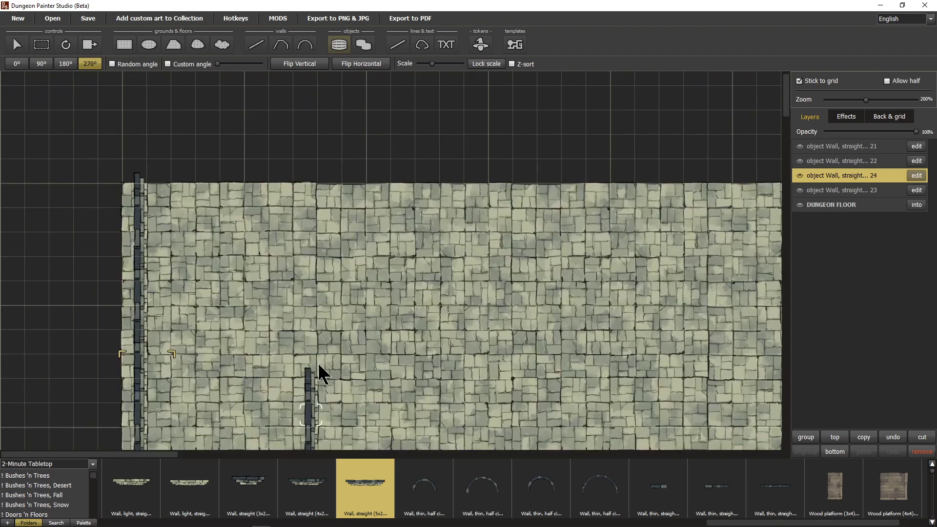
scroll(314, 379, down, 2)
key(r)
scroll(248, 211, up, 2)
key(r)
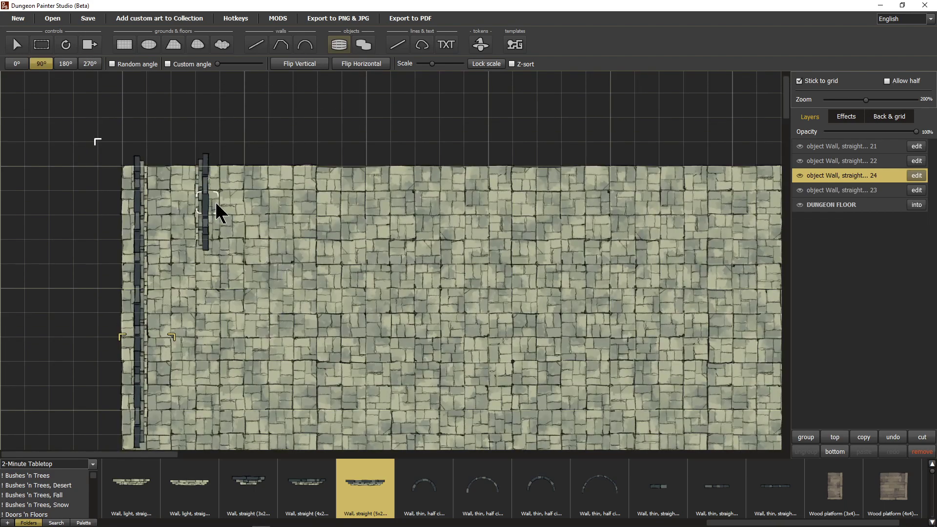
click(213, 211)
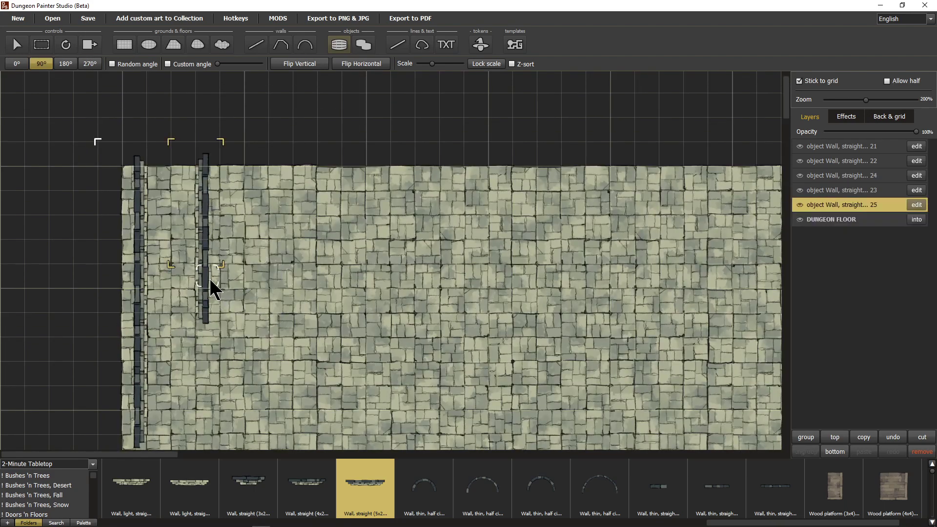
click(209, 292)
- Allow half-grid placement and lengthen the inner corridor wall downward with a third segment at 90°
scroll(218, 372, down, 2)
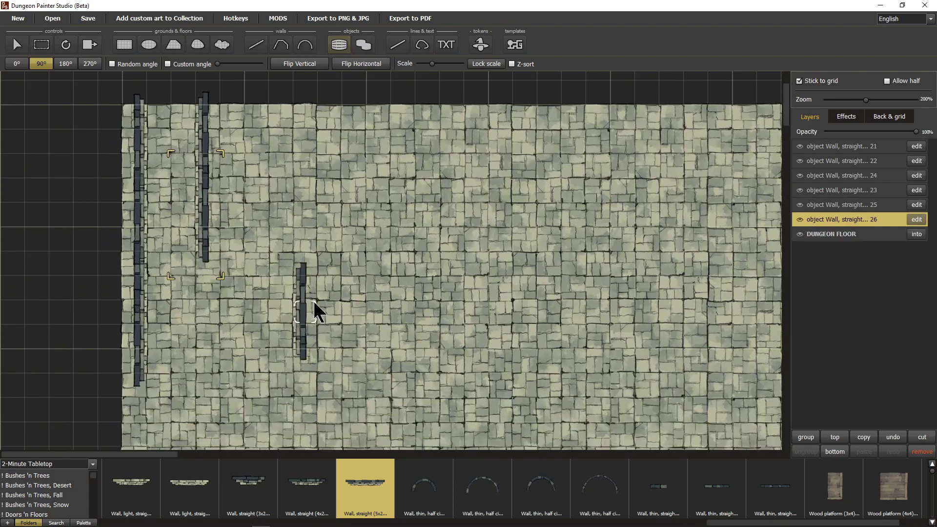
key(r)
key(r)
key(r)
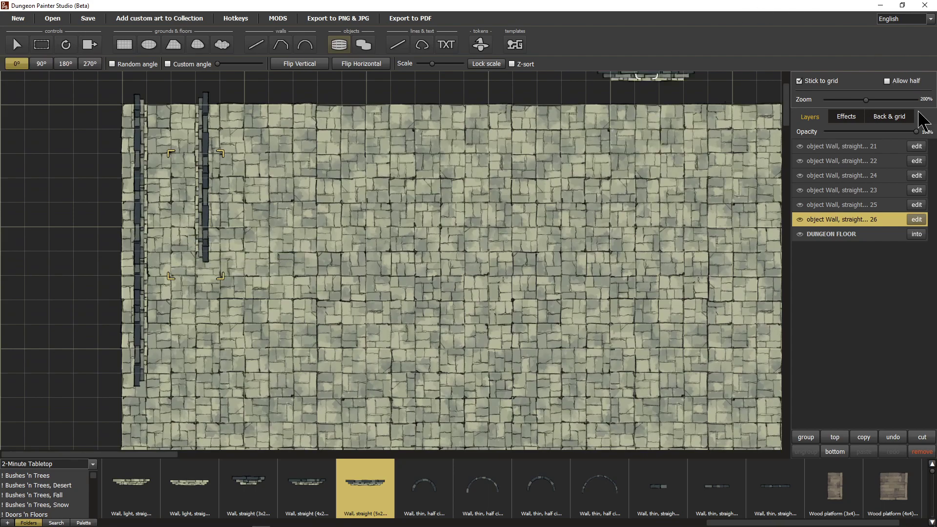
click(887, 81)
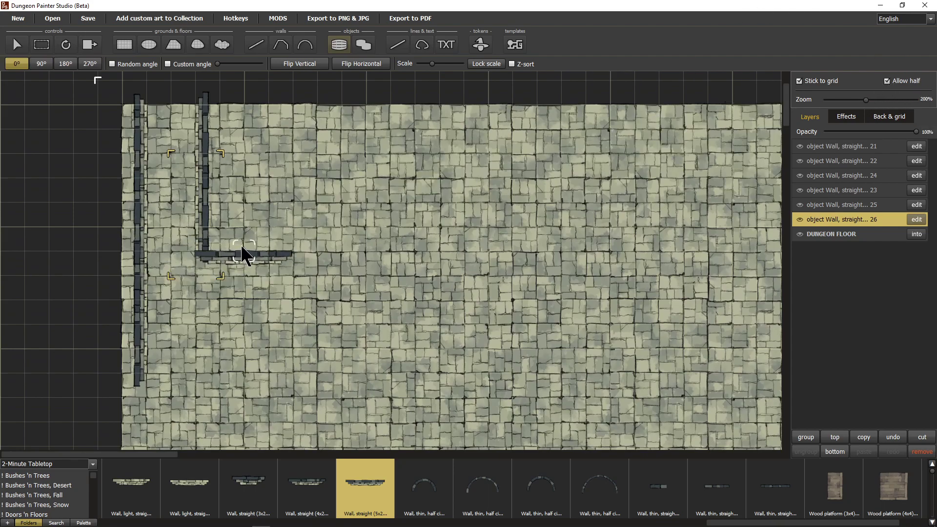
key(r)
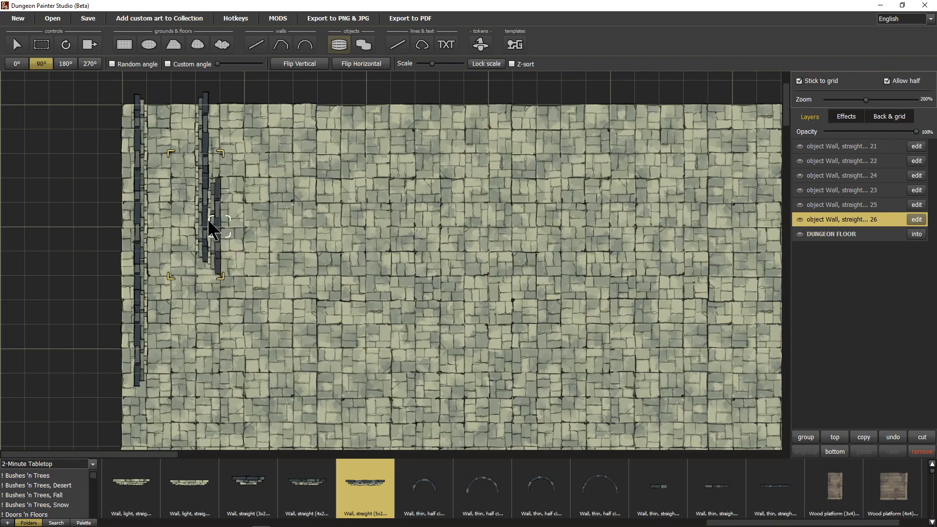
click(204, 264)
- Run two wall segments at 0° to the right from the lower end of the inner corridor wall
key(r)
key(r)
key(r)
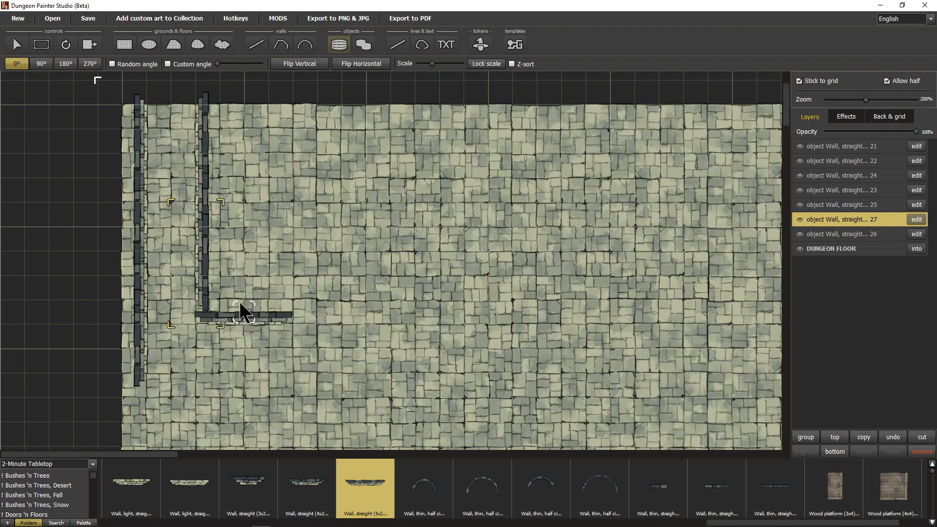
key(r)
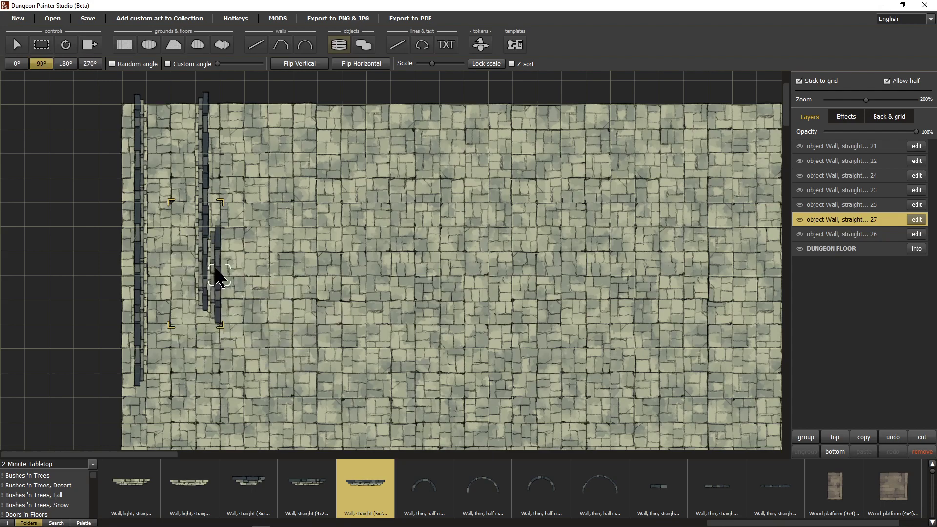
key(r)
key(r)
key(r)
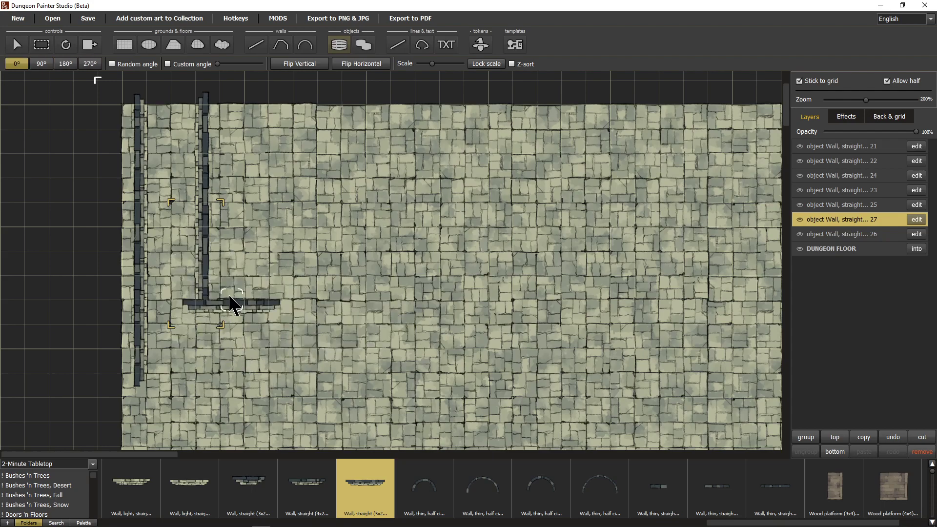
click(243, 318)
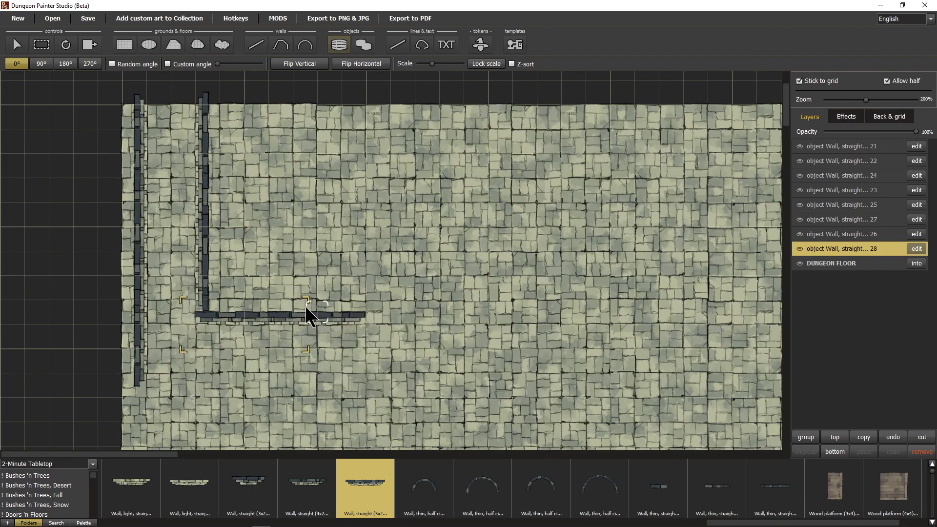
click(306, 307)
- Place two wall segments at 90° running down from the right end of the horizontal wall
drag(353, 449, 402, 302)
key(r)
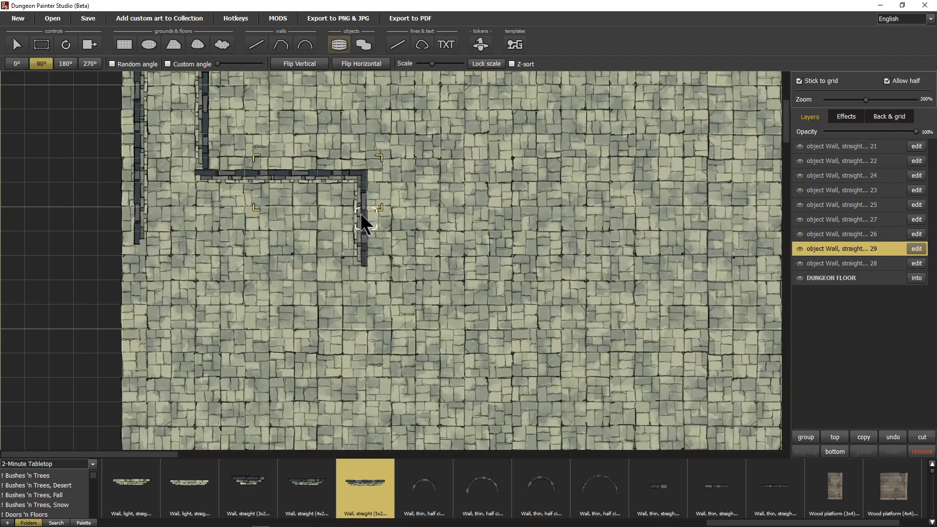
click(371, 221)
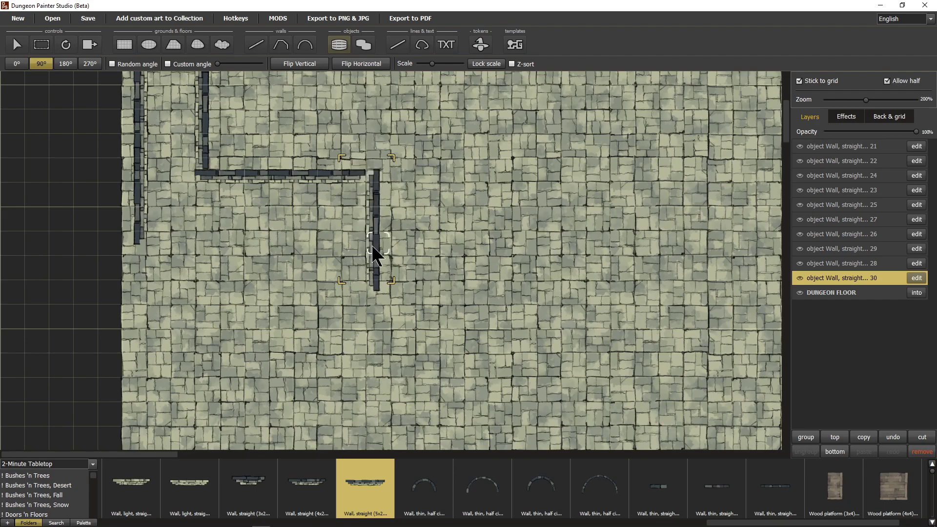
key(r)
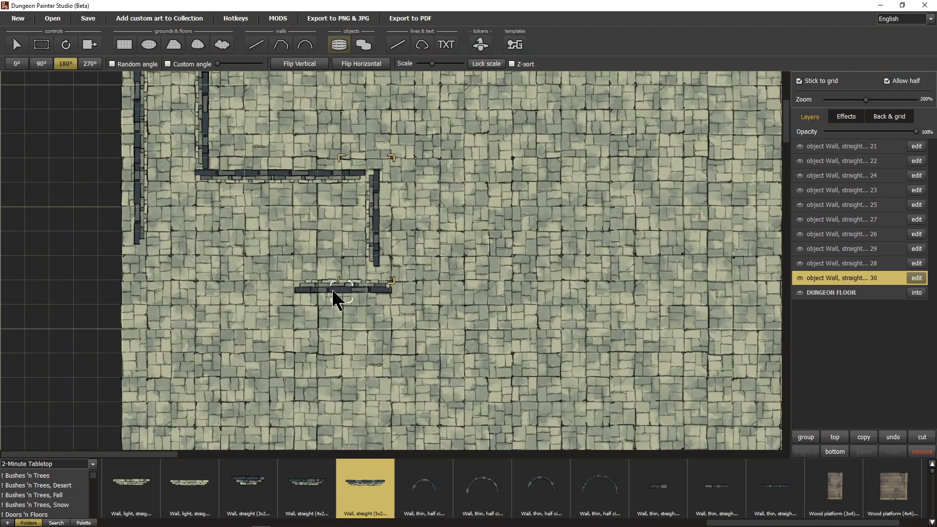
key(r)
key(r)
key(r)
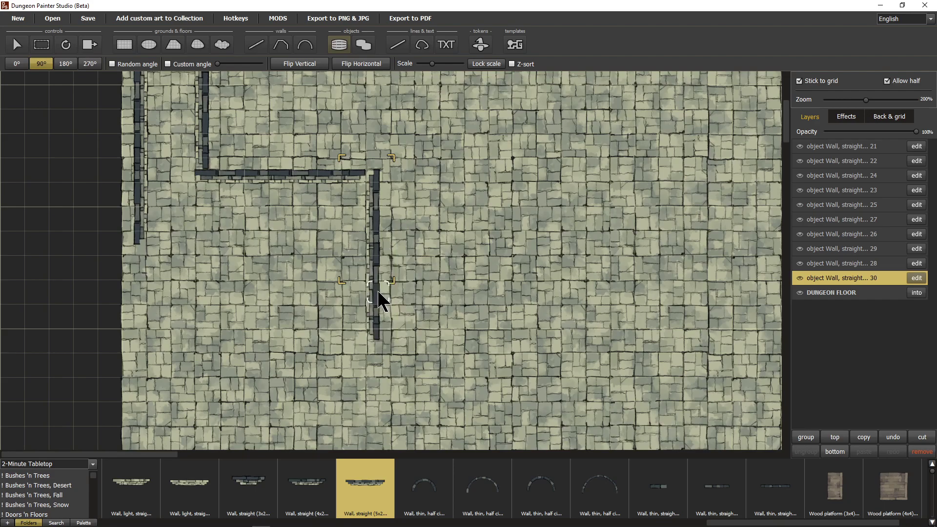
click(376, 295)
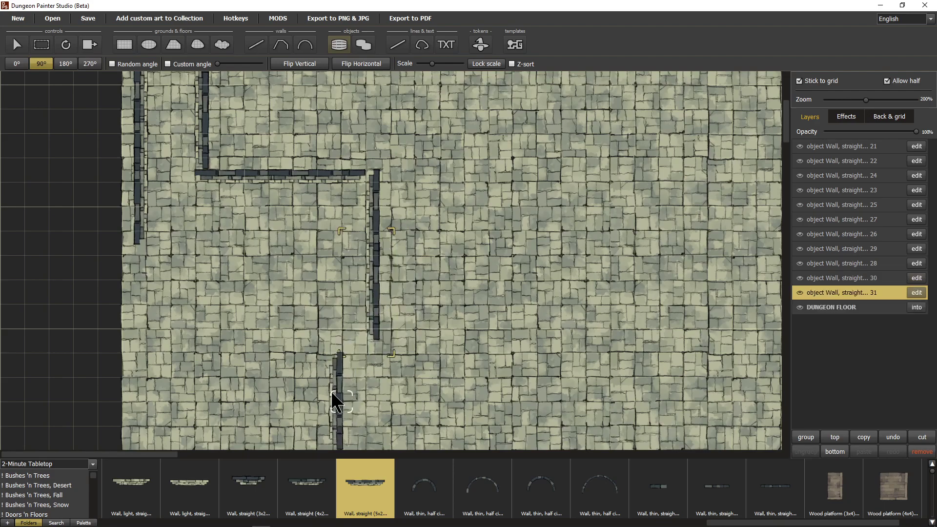
click(378, 366)
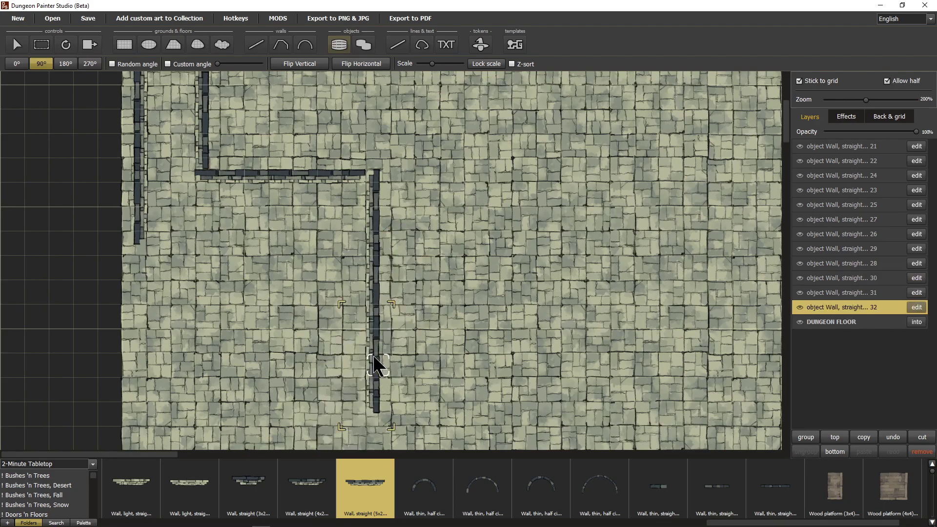
click(377, 393)
key(r)
drag(330, 401, 375, 471)
drag(549, 406, 543, 255)
key(ctrl+z)
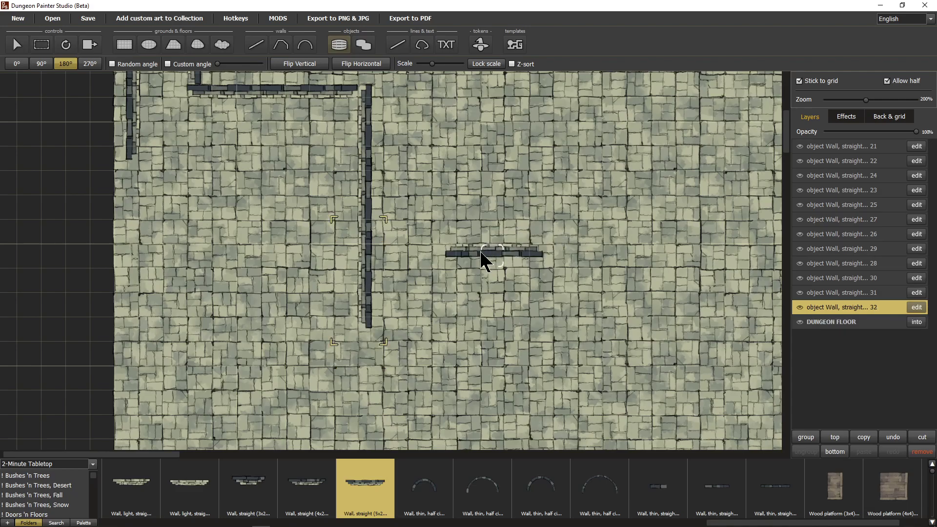
key(Delete)
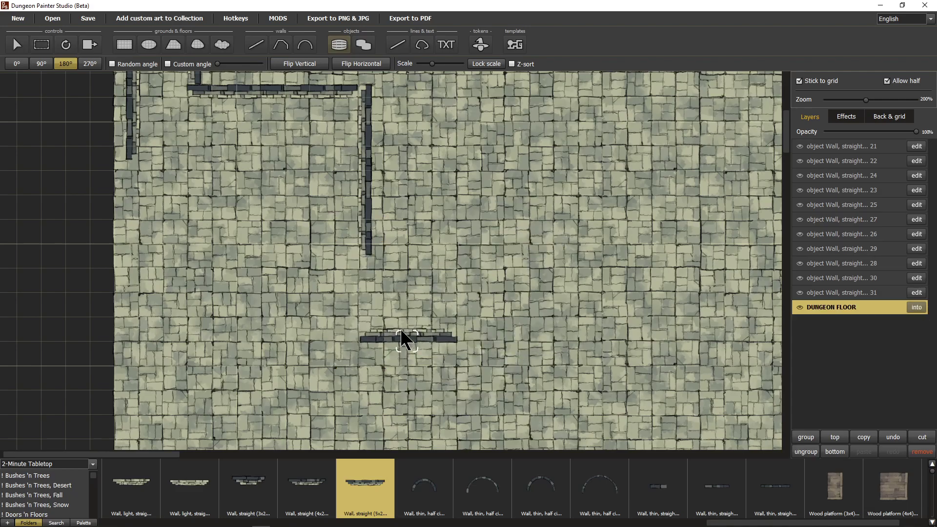
- Lay three wall segments at 180° from the foot of the room's right wall to the left wall line
drag(400, 335, 464, 475)
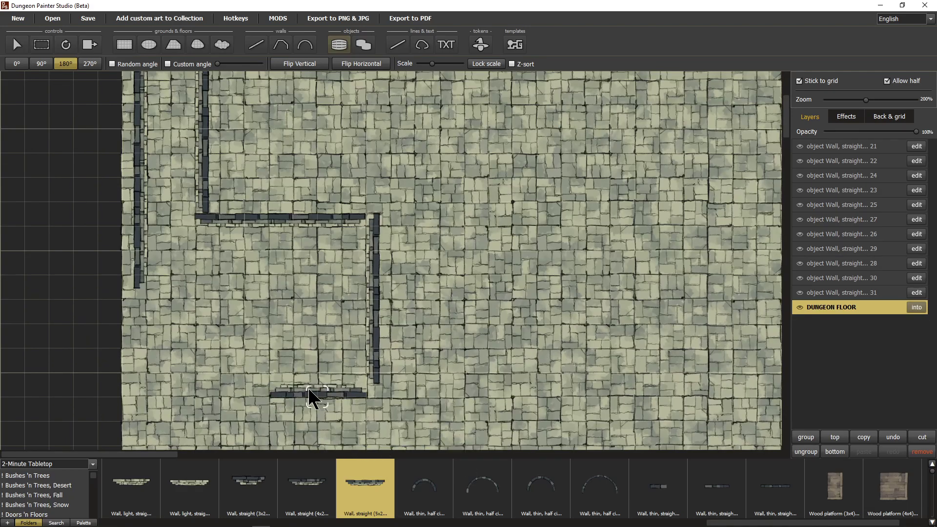
click(328, 388)
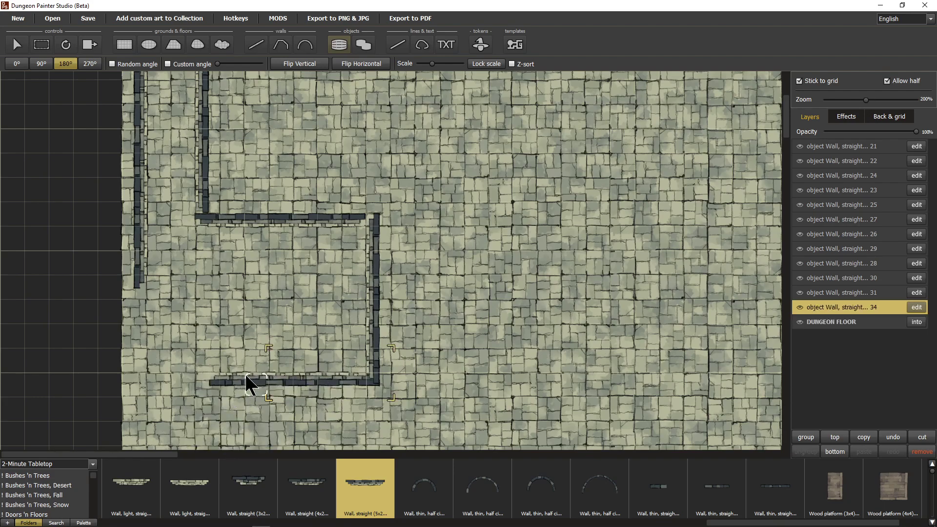
click(248, 383)
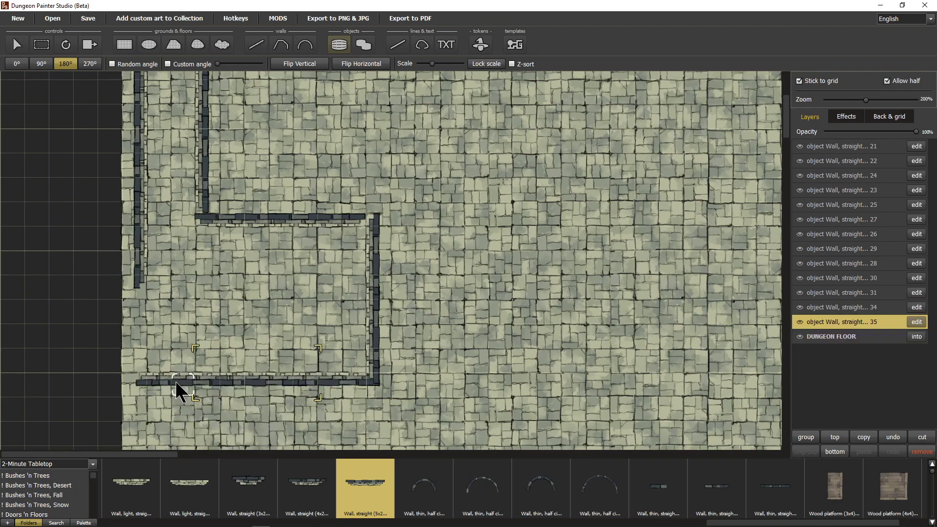
click(177, 390)
- Extend the outer left wall down to the room's bottom wall with a straight wall segment at 270°
key(r)
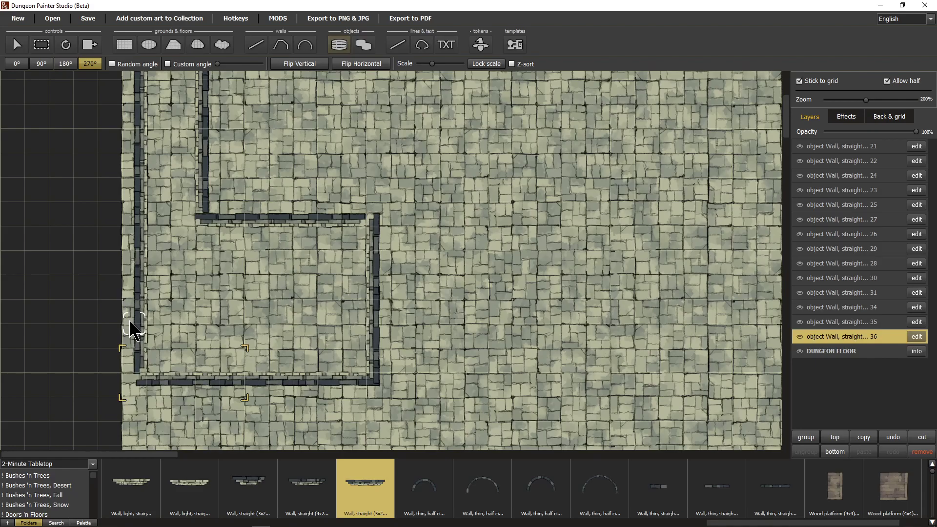
click(134, 326)
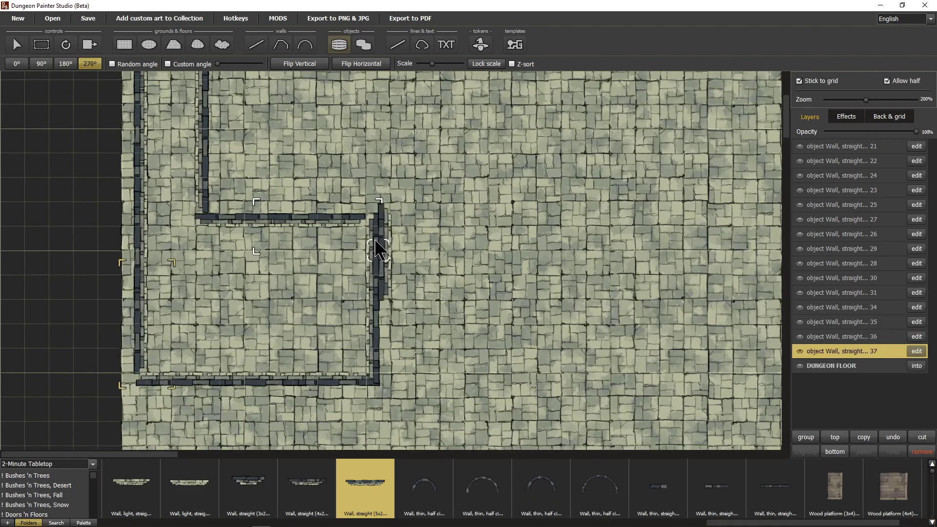
- Look over the open floor above, below and beside the first room to judge the space for the next room
drag(292, 299, 403, 192)
drag(379, 341, 509, 64)
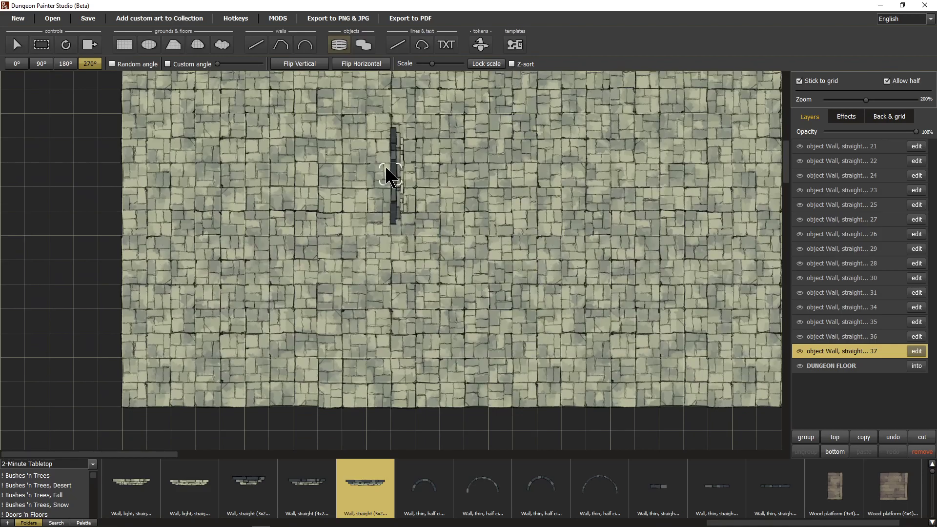
scroll(401, 418, up, 3)
scroll(439, 337, up, 1)
drag(476, 349, 442, 473)
drag(385, 270, 553, 335)
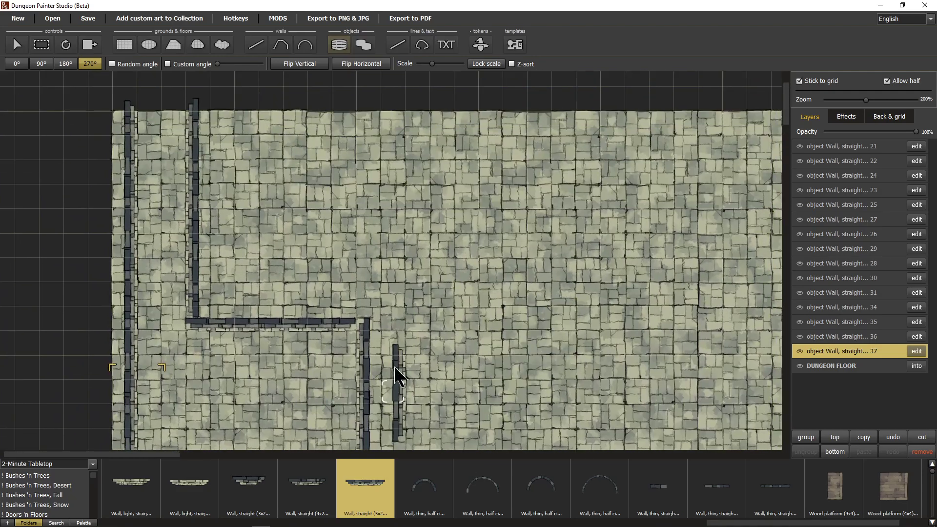
drag(393, 381, 564, 189)
drag(210, 90, 258, 338)
drag(323, 401, 324, 164)
drag(534, 293, 442, 483)
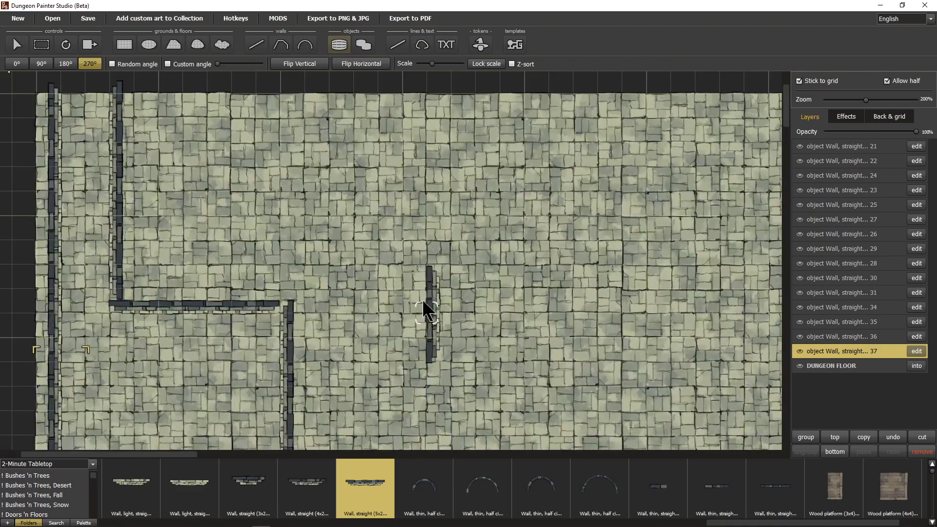
drag(418, 391, 521, 308)
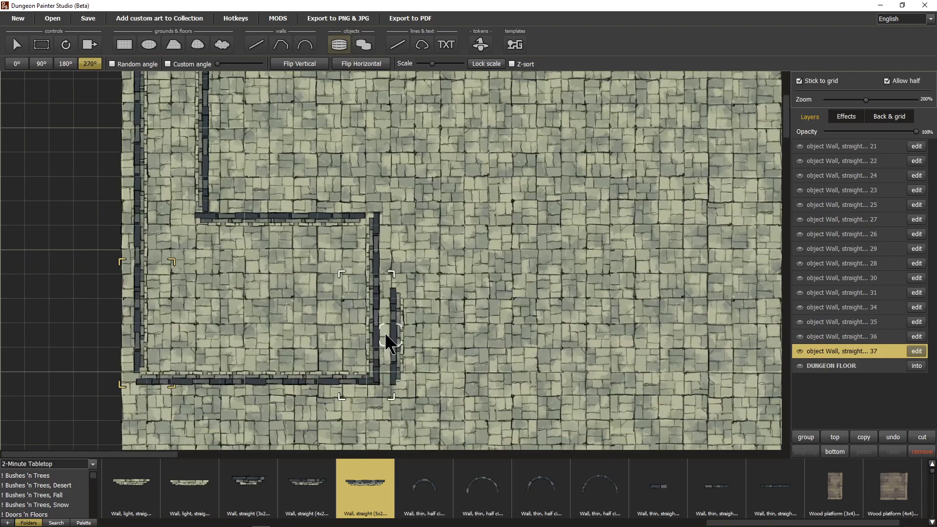
- Back the first room's right wall with two outer segments at 270°, and run four segments at 0° rightward from its upper end
click(382, 336)
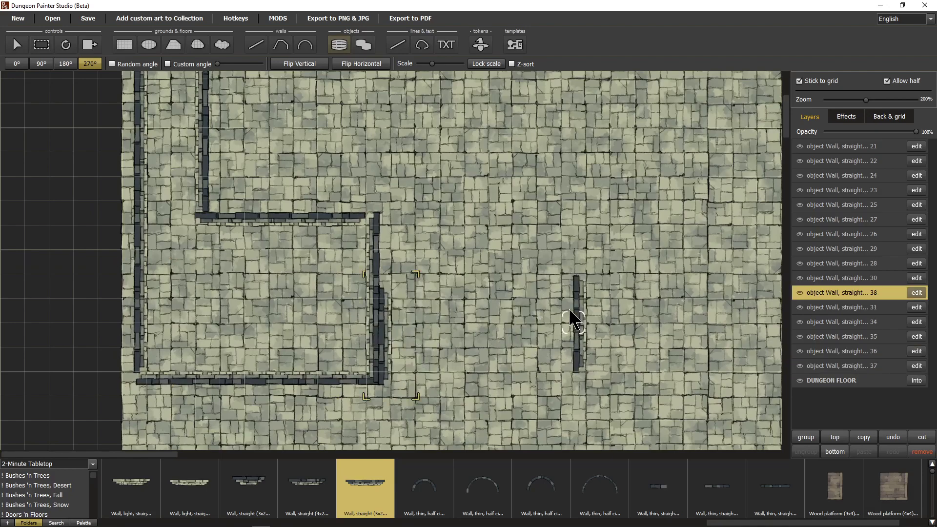
click(373, 267)
key(r)
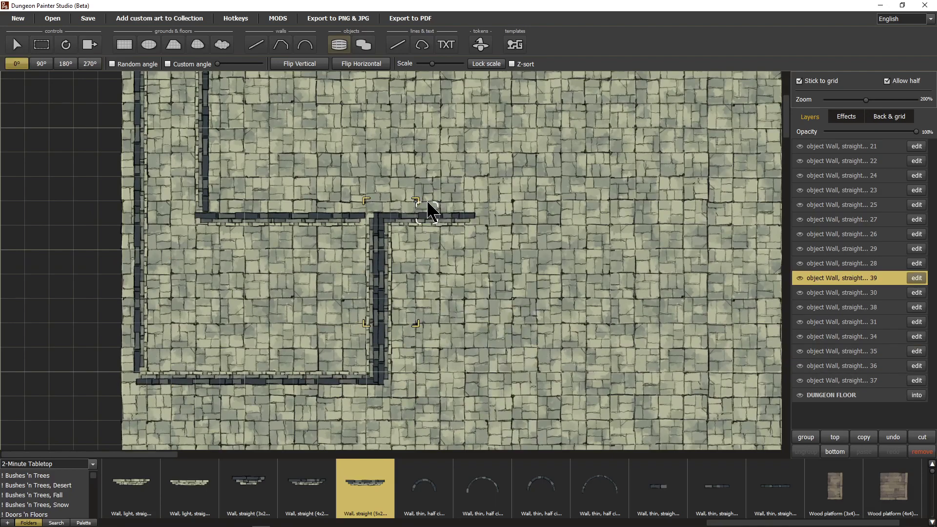
click(425, 218)
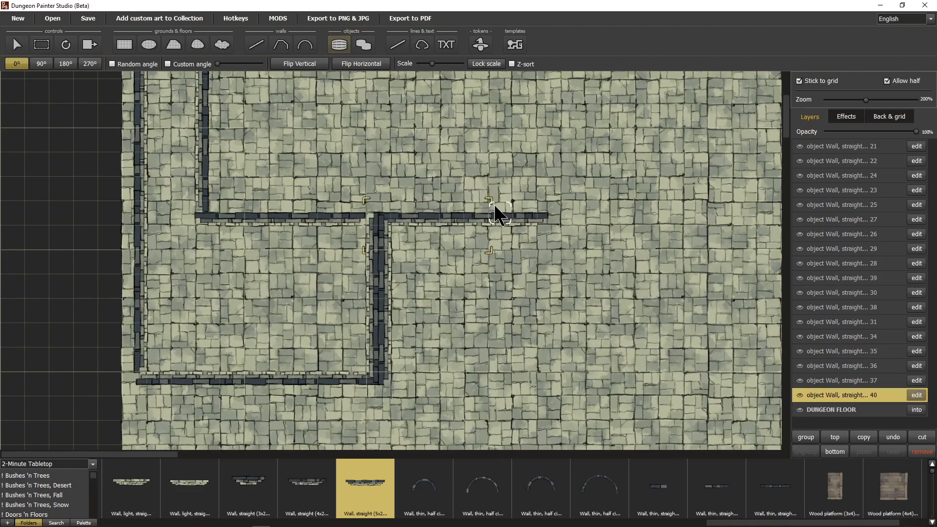
click(500, 218)
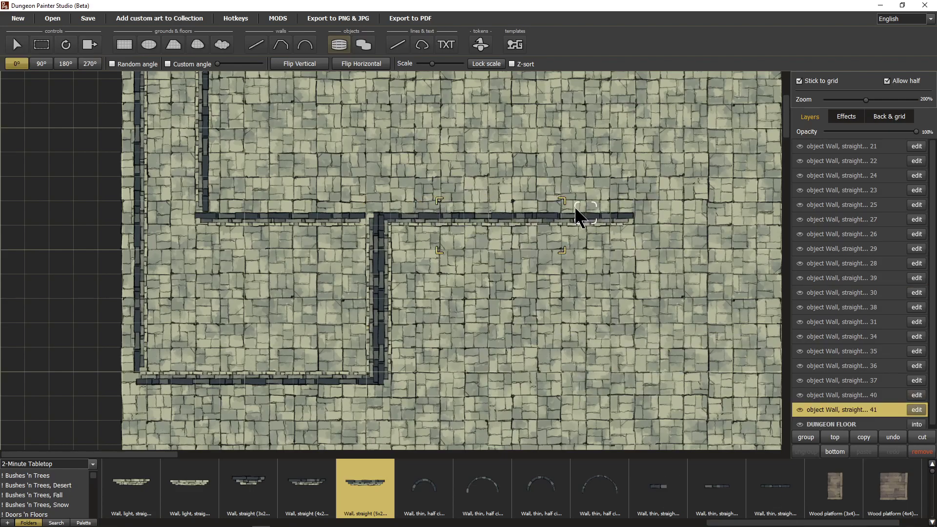
click(571, 214)
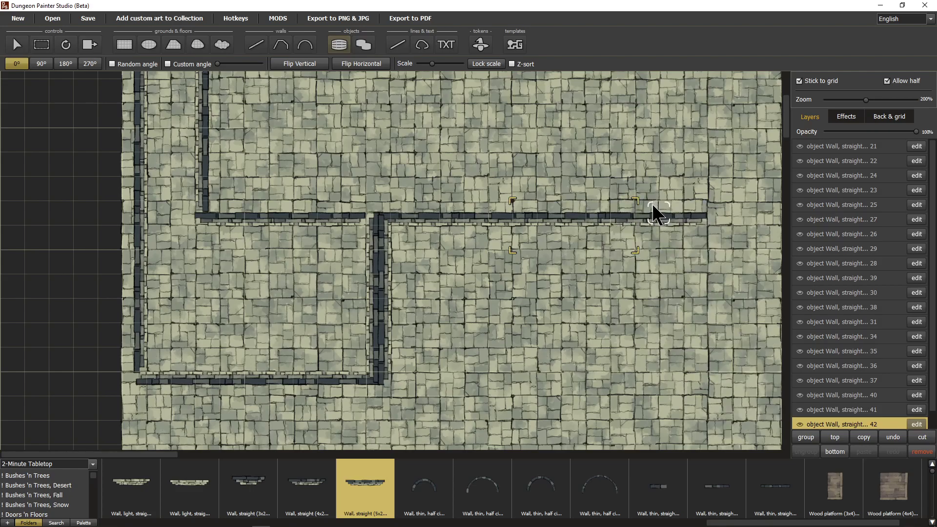
click(644, 205)
- Place two wall segments at 90° running down from the right end of the second room's top wall
key(r)
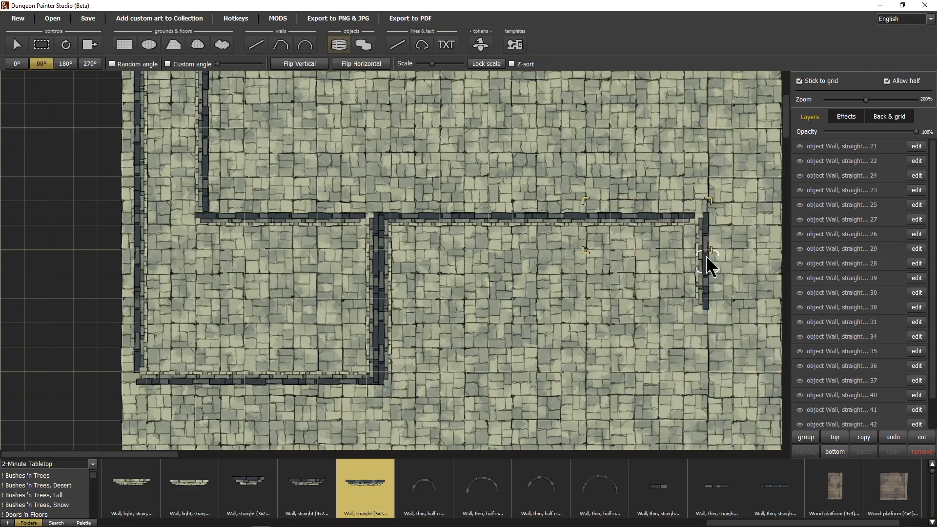
click(695, 262)
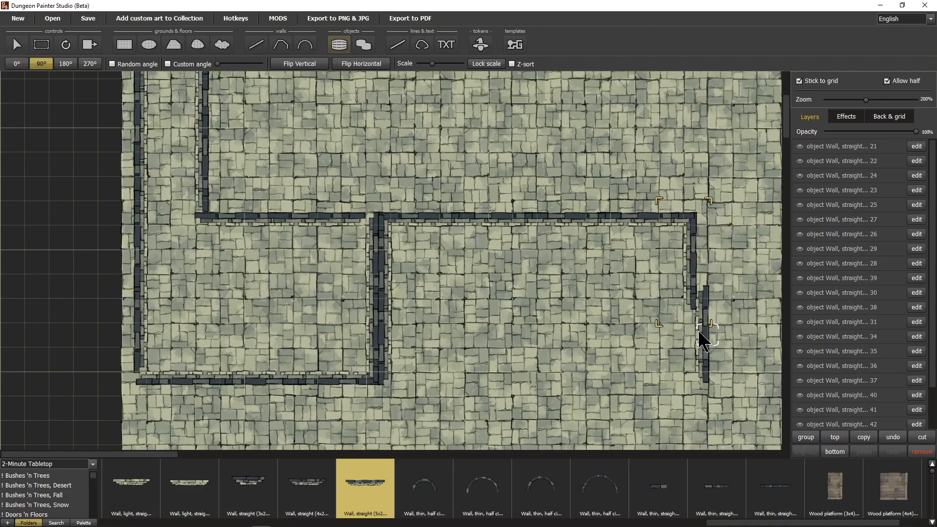
click(698, 336)
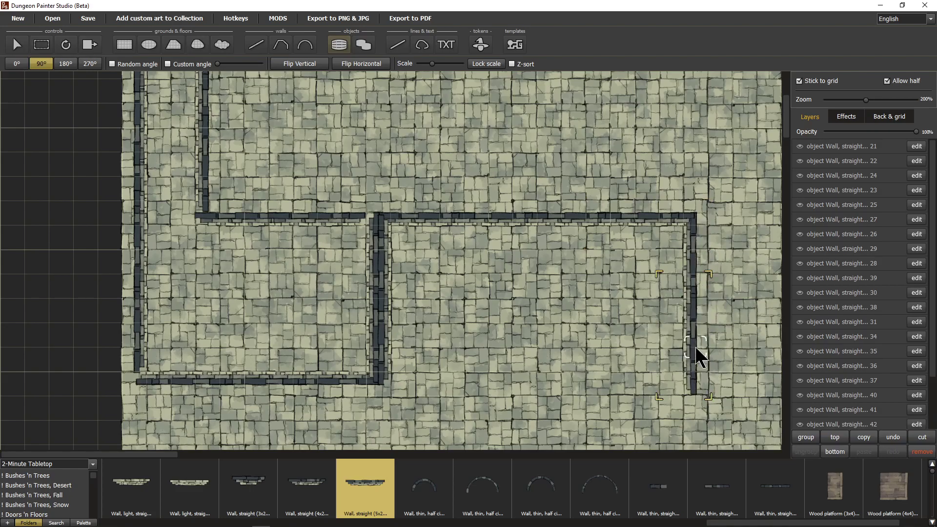
- Close the second room's lower side with a row of wall segments at 180° between the dividing wall and its right wall
key(r)
click(429, 388)
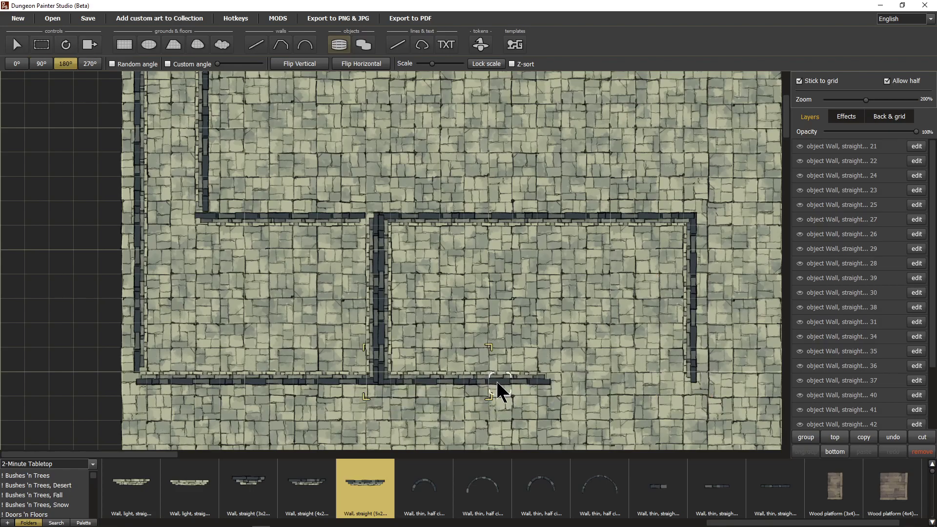
click(573, 384)
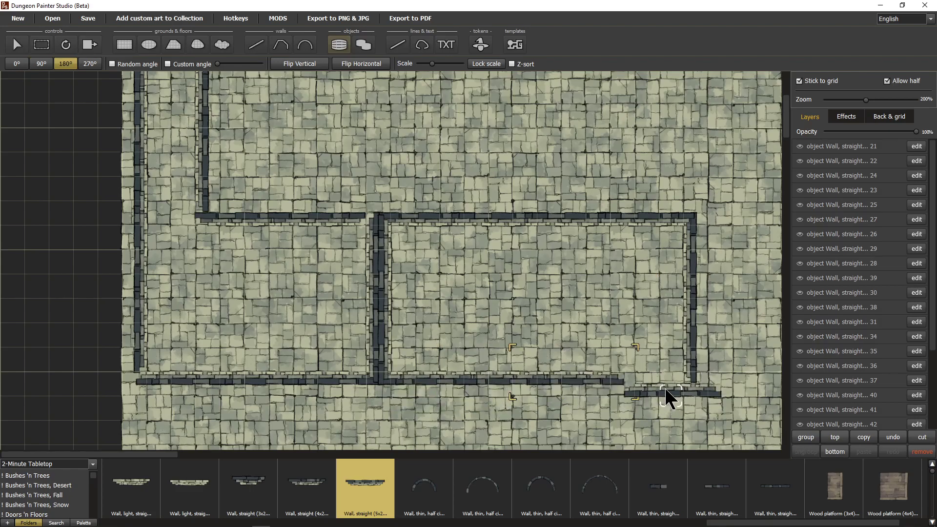
click(642, 379)
- Place a shorter straight wall (4x2) at 270° against the outer side of the second room's right wall
drag(393, 366, 494, 320)
scroll(491, 320, down, 2)
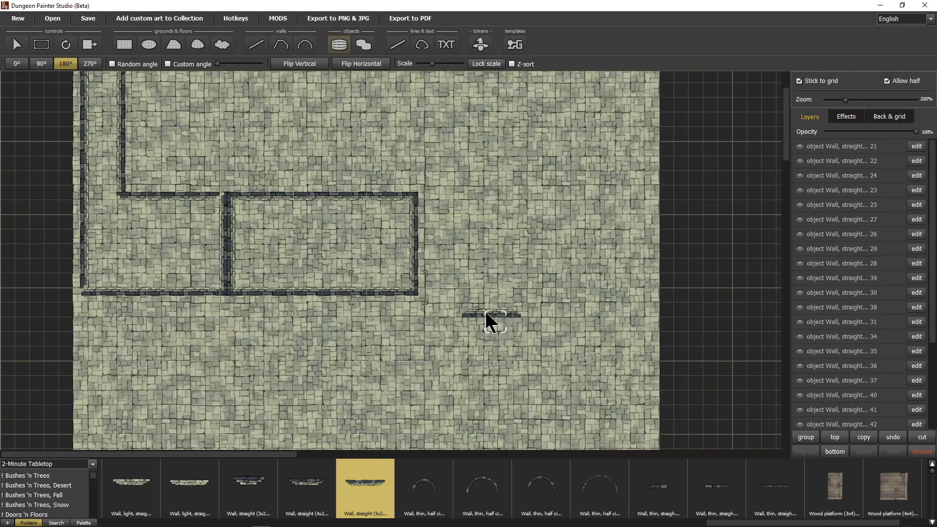
drag(359, 351, 505, 351)
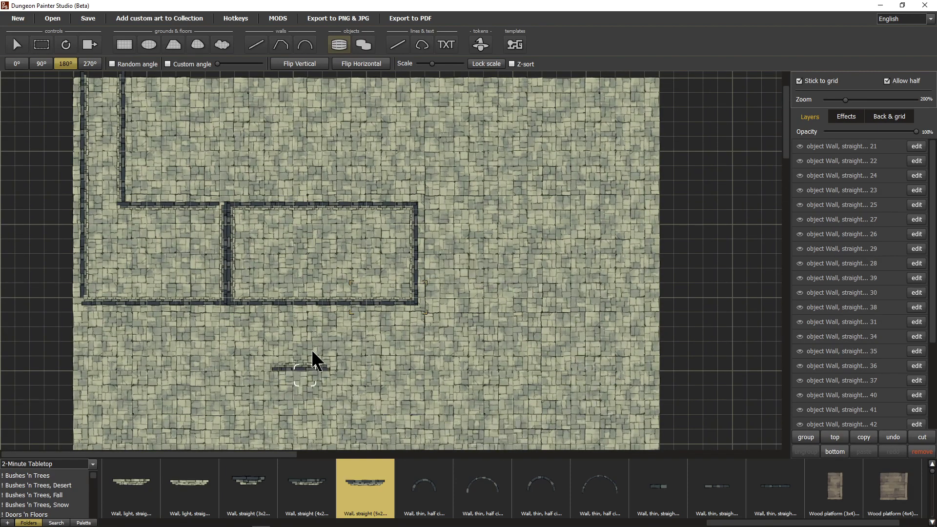
scroll(303, 376, down, 3)
drag(457, 347, 508, 464)
scroll(469, 321, up, 4)
drag(519, 414, 464, 364)
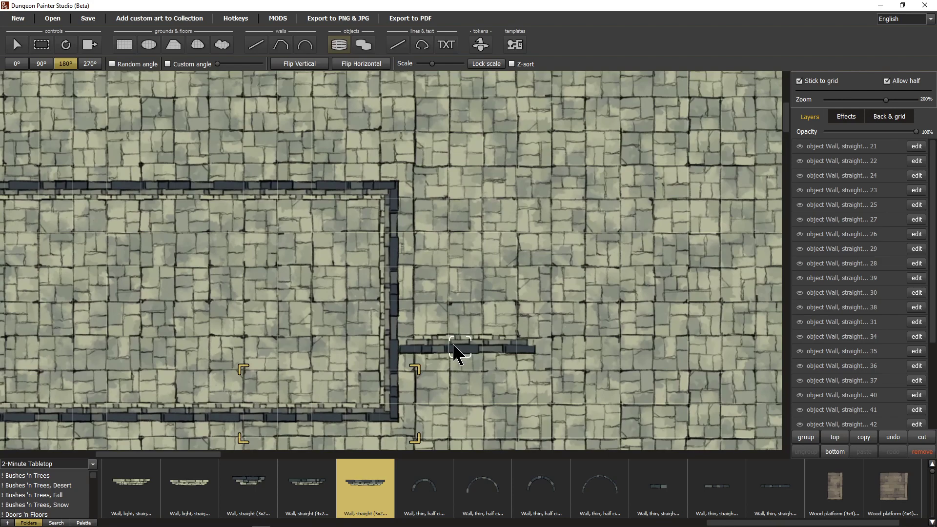
key(r)
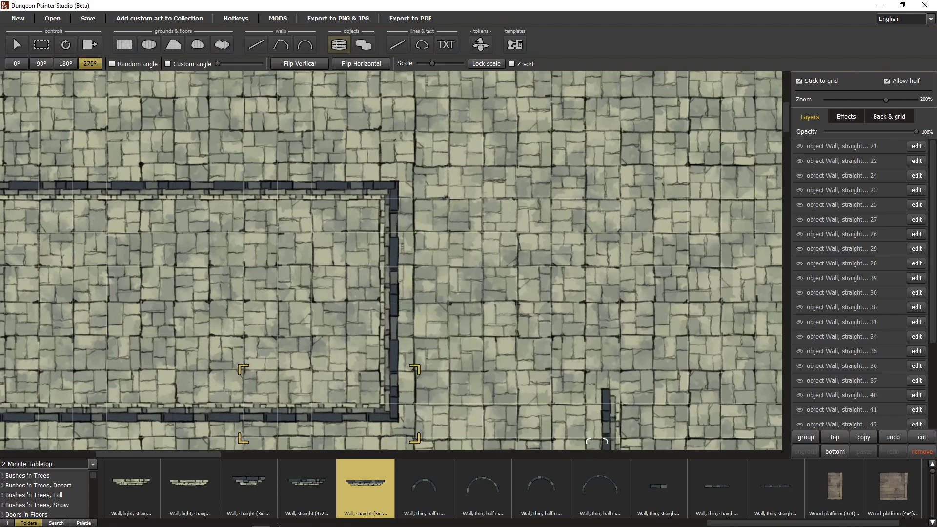
click(310, 454)
click(307, 498)
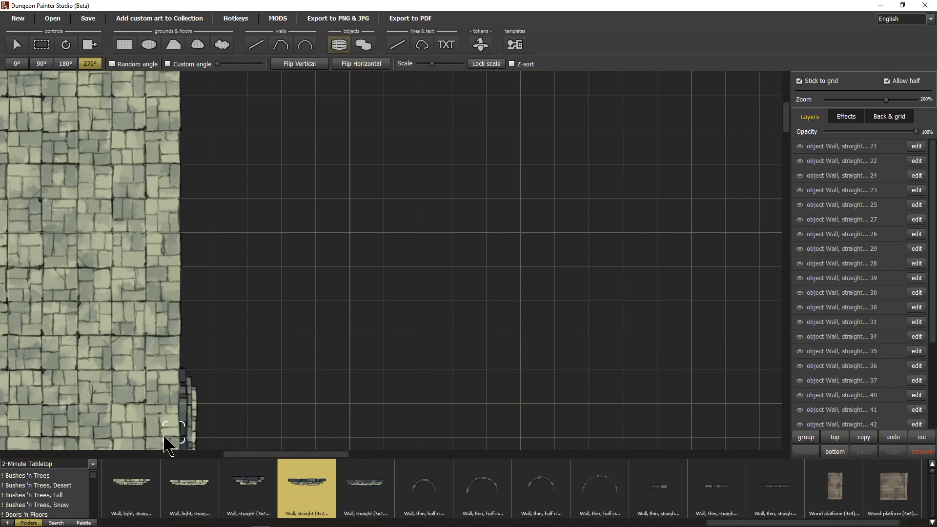
click(193, 454)
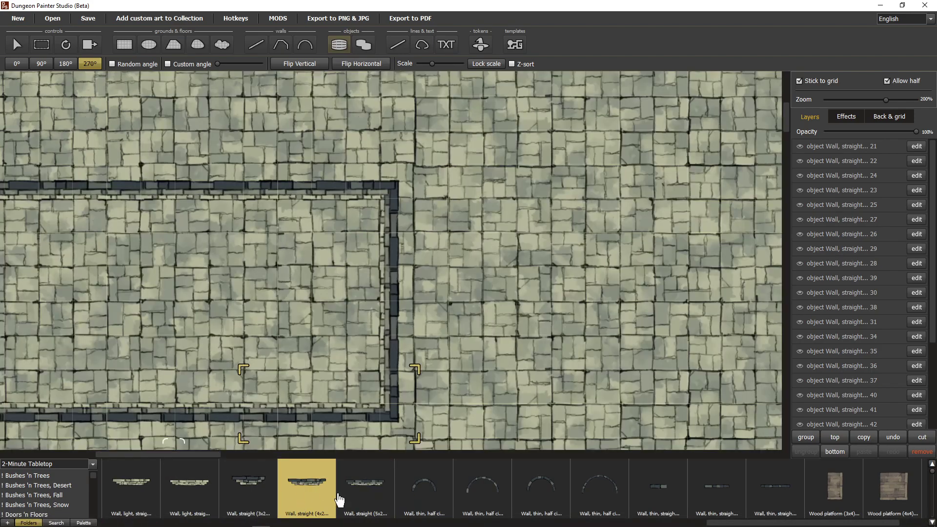
click(391, 307)
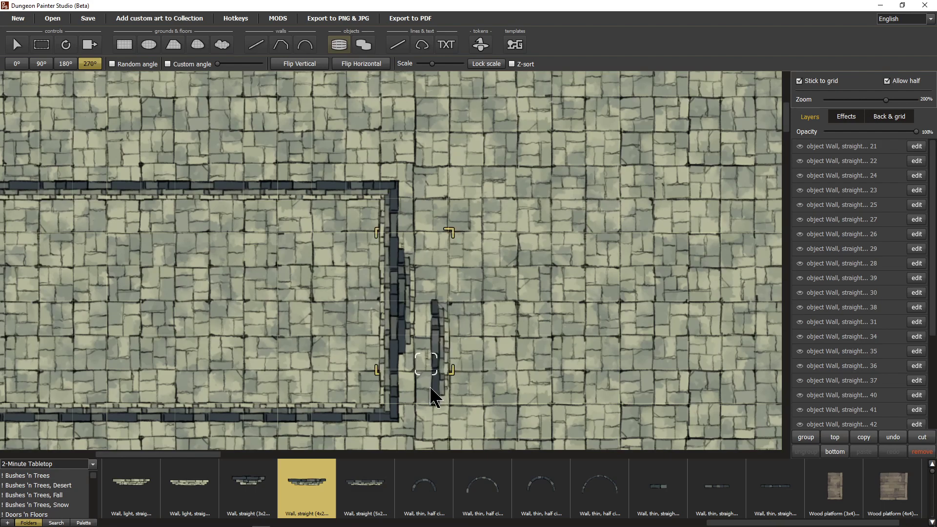
- Start a corridor off the short wall with straight 5x2 segments, one at 0° from its upper end and one at 180° from its foot
click(371, 494)
key(r)
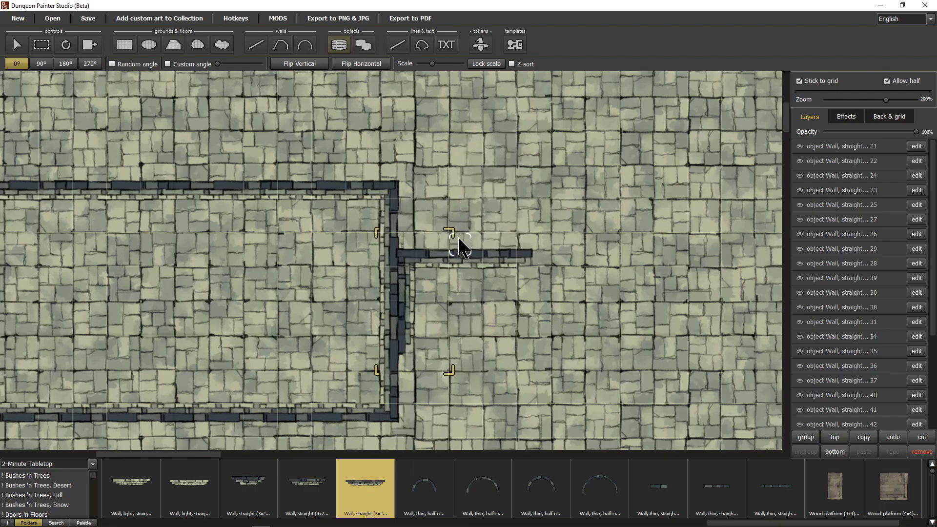
click(459, 246)
key(r)
key(r)
click(461, 360)
- Try the wide medium passage from the Dungeon Passages folder at 90° on the corridor's open end, then return to Dungeon Builder
drag(681, 387, 523, 355)
key(r)
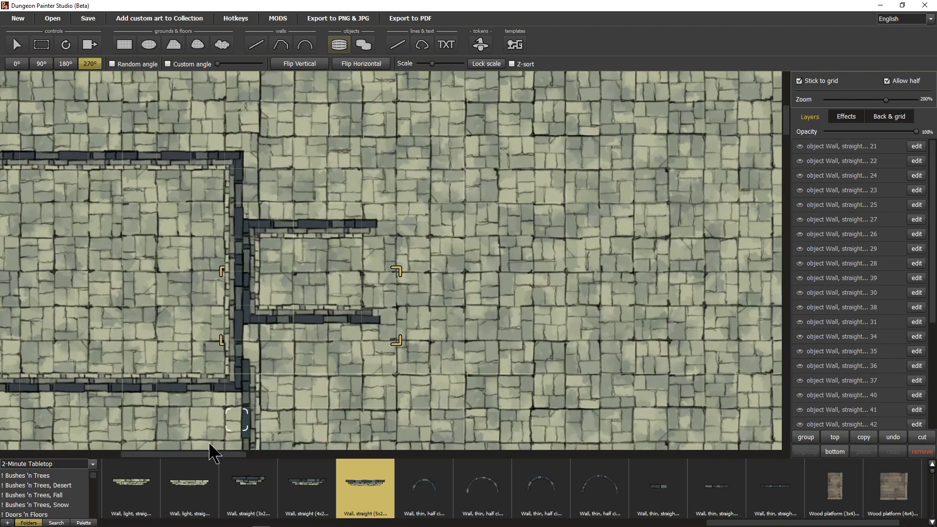
scroll(74, 497, down, 3)
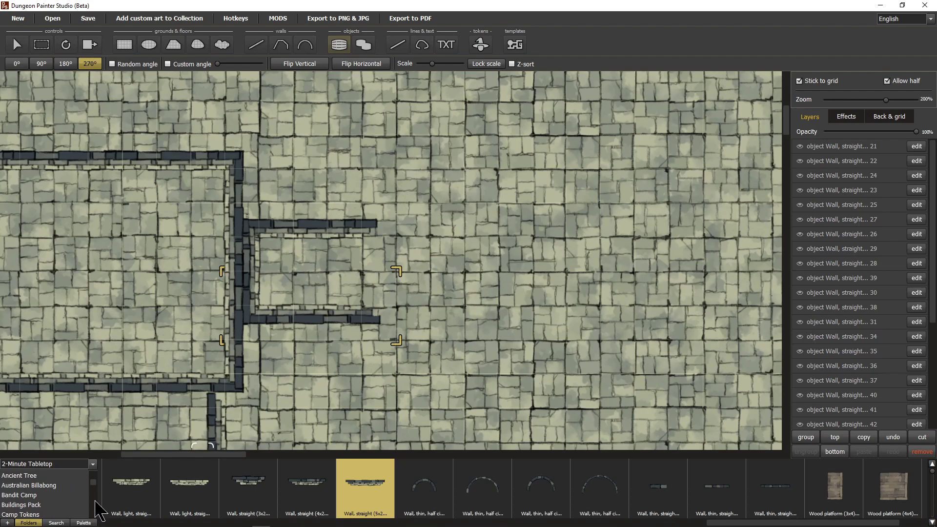
scroll(95, 502, down, 5)
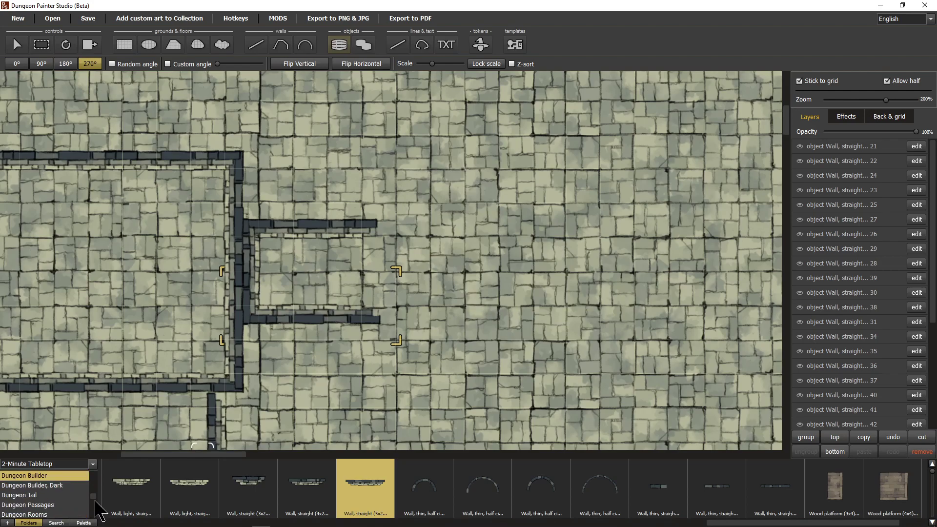
click(64, 506)
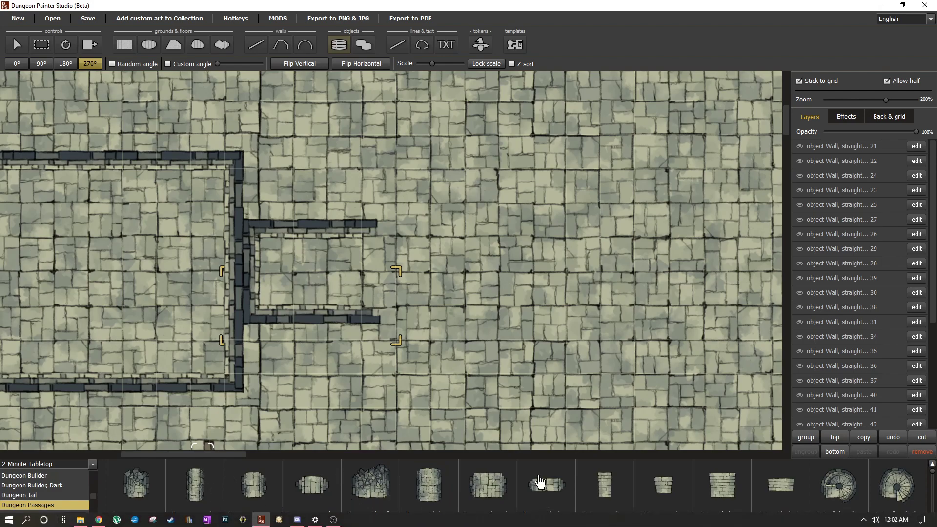
drag(640, 521, 719, 526)
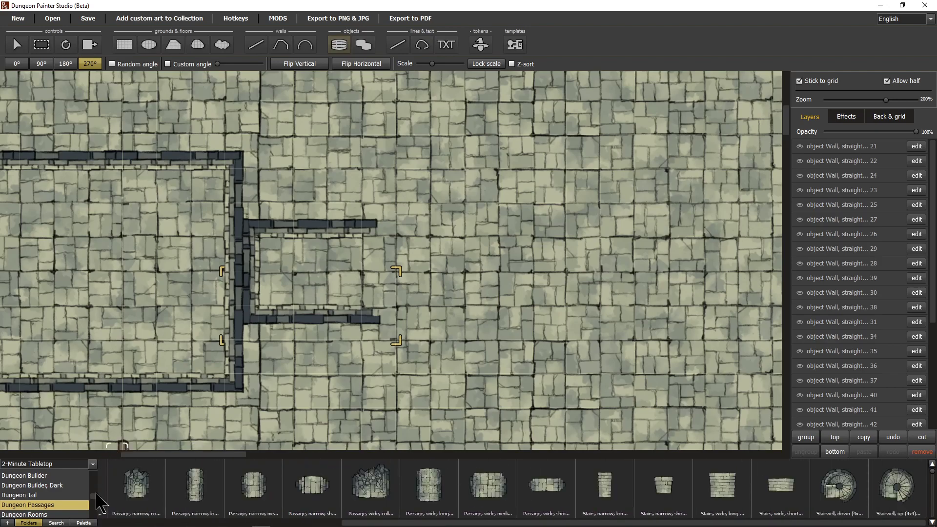
click(476, 486)
scroll(376, 280, down, 2)
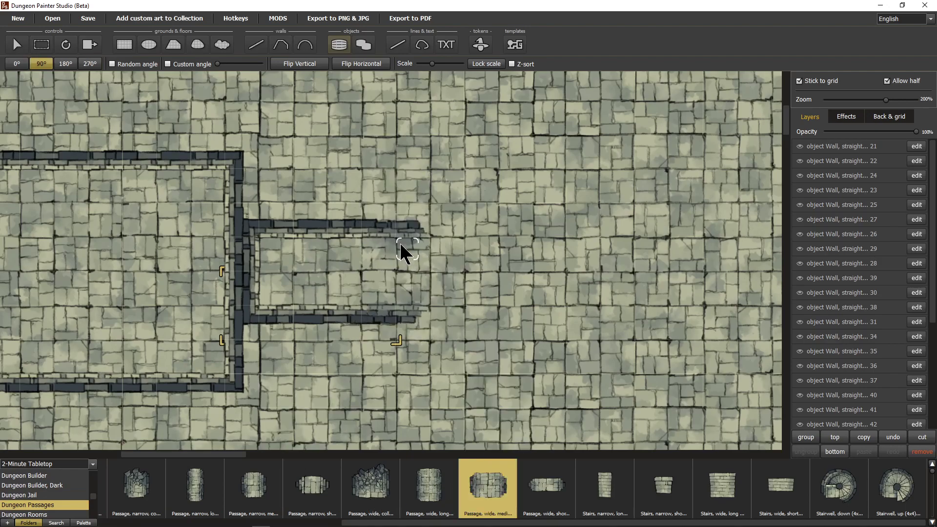
click(54, 477)
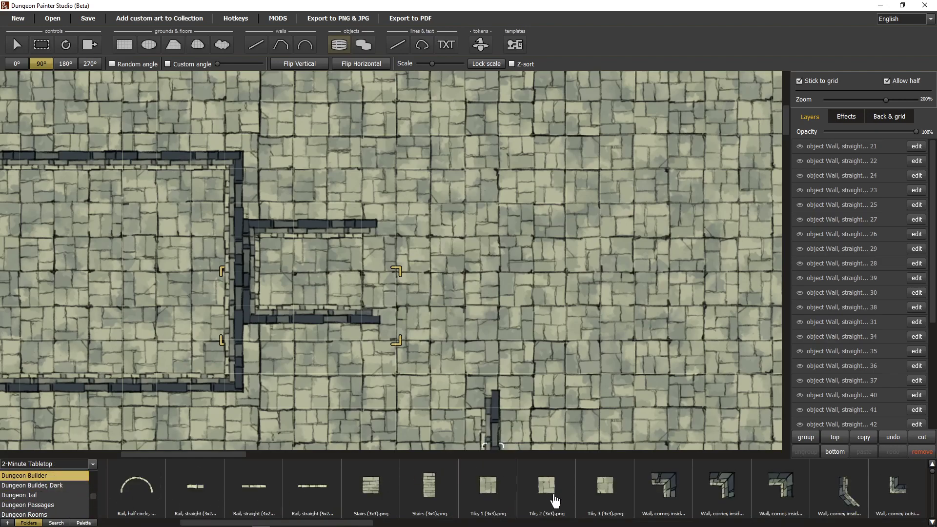
- Extend the new corridor's upper wall rightward with two more straight wall segments at 0°
right_click(423, 241)
right_click(422, 239)
right_click(409, 204)
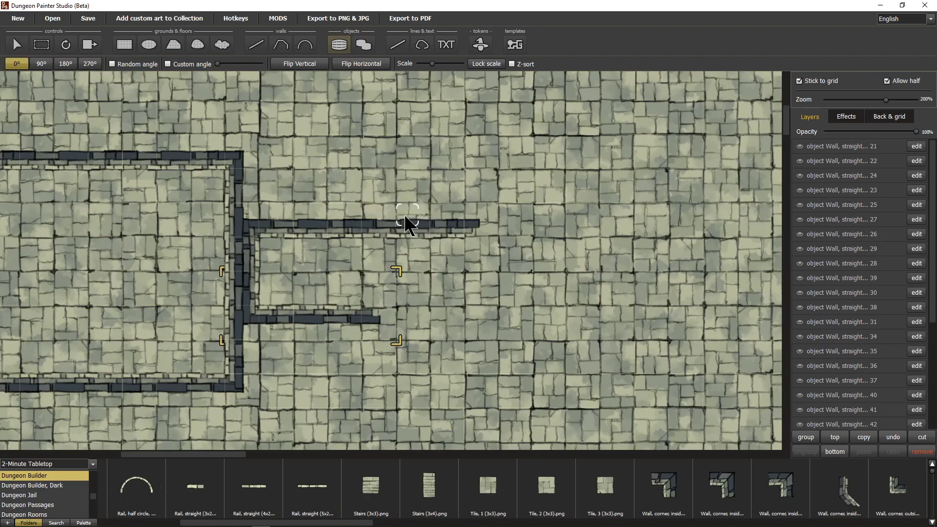
click(407, 224)
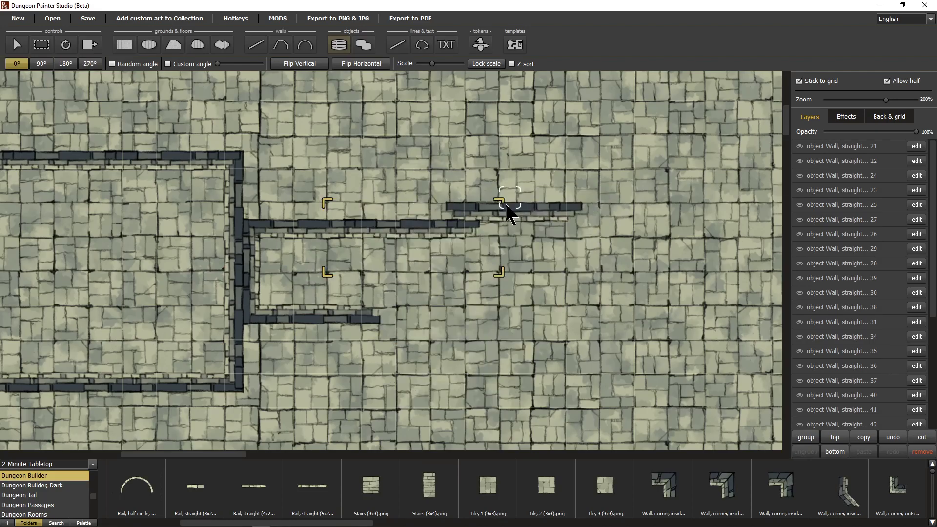
drag(651, 315, 452, 304)
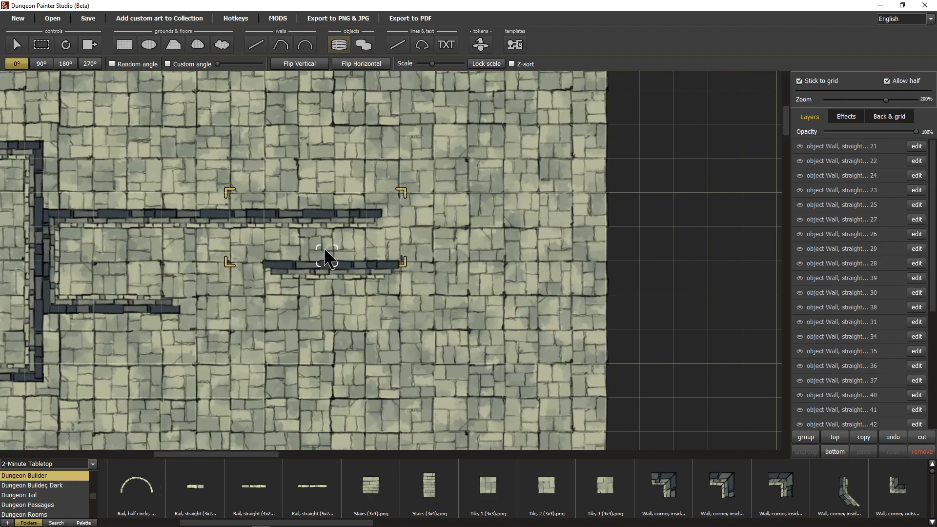
scroll(324, 256, down, 6)
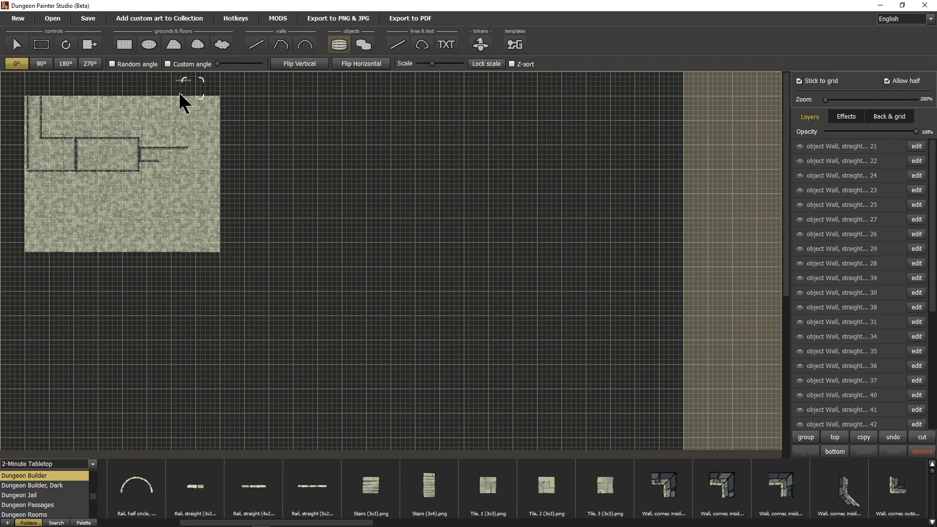
- Examine the overall map and the free floor area around the new corridor's open right end
scroll(181, 226, up, 5)
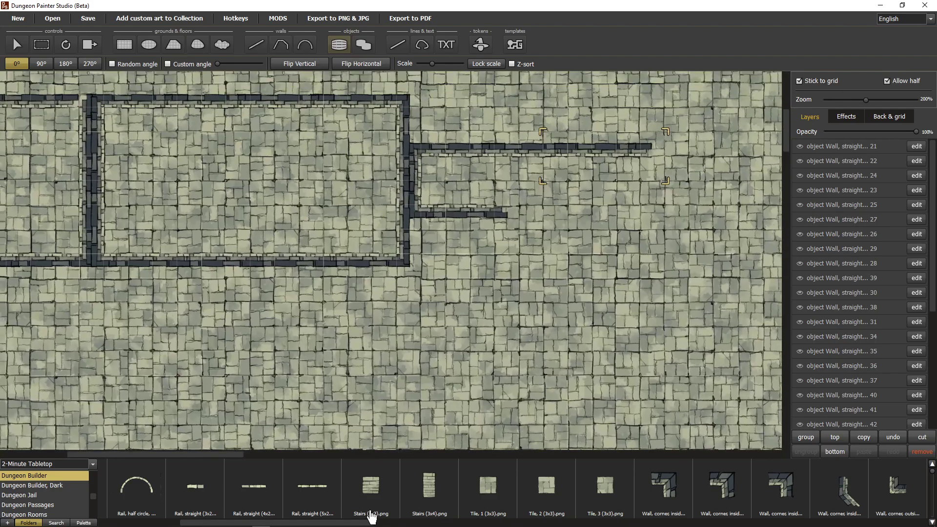
drag(640, 209, 446, 327)
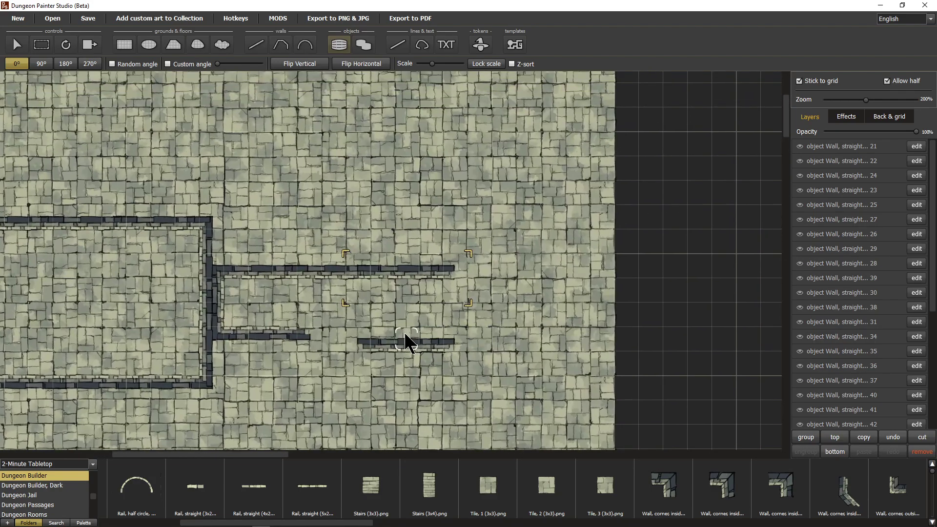
scroll(407, 337, up, 2)
drag(493, 254, 474, 434)
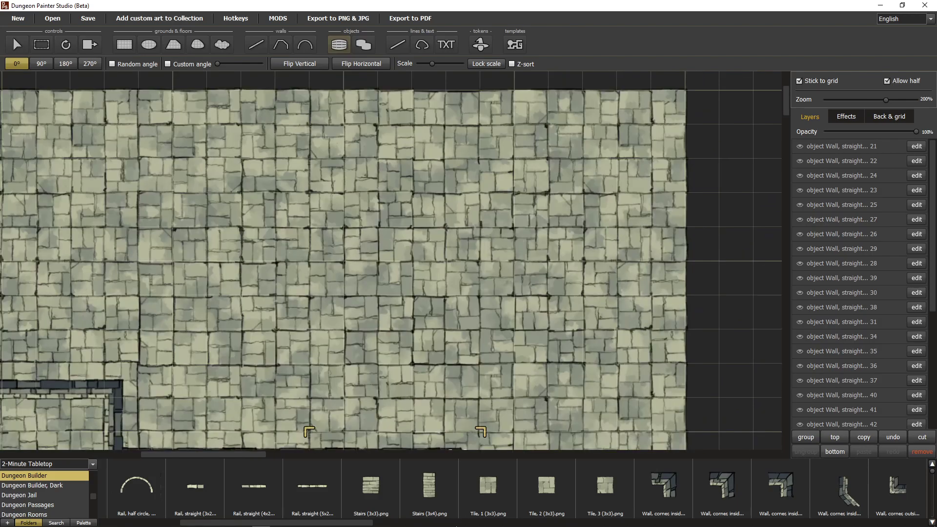
drag(476, 141, 449, 293)
scroll(464, 193, down, 5)
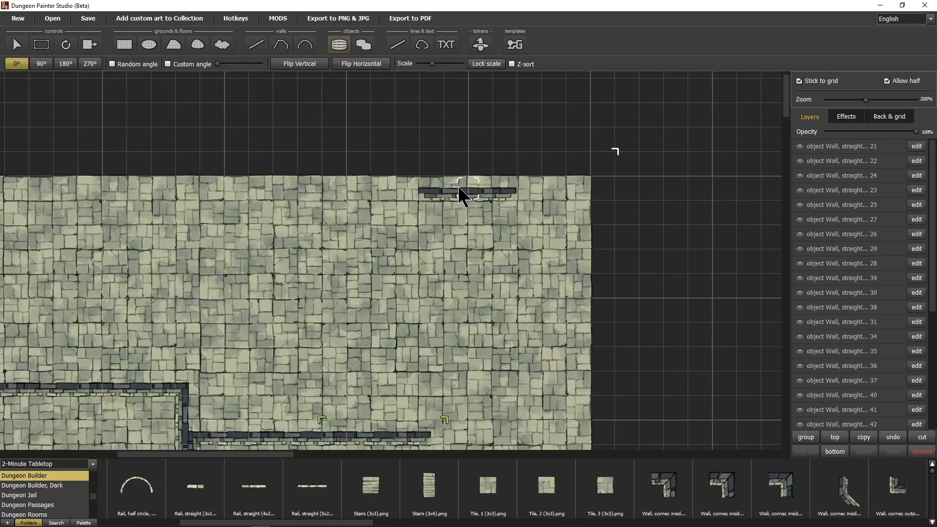
scroll(358, 178, down, 6)
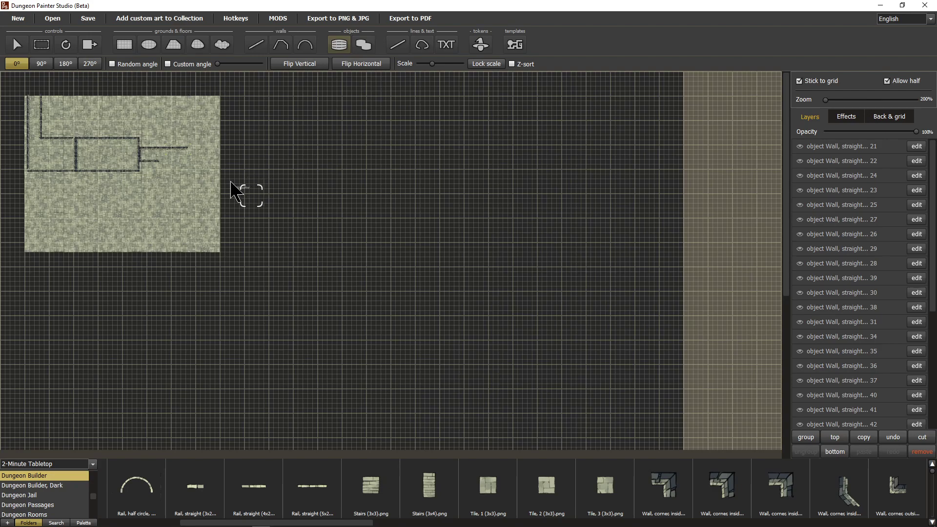
scroll(153, 167, up, 3)
scroll(367, 420, up, 3)
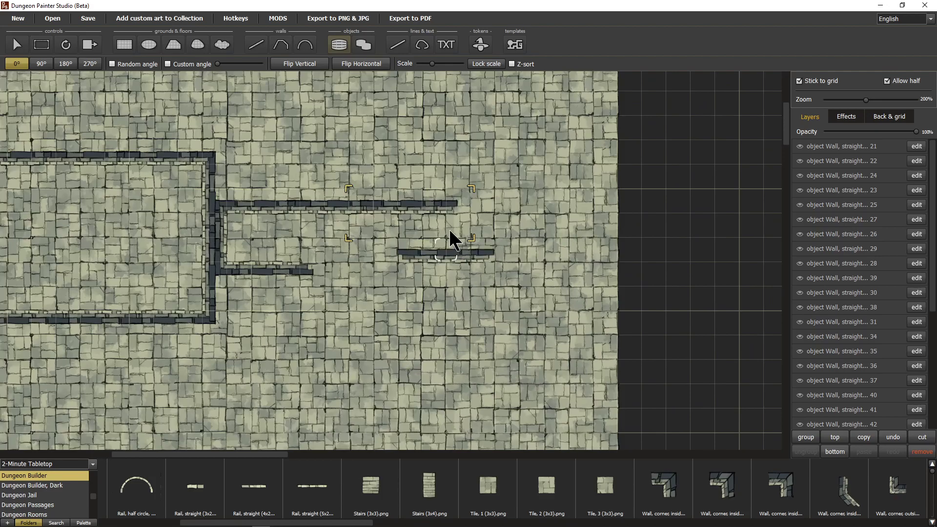
- Turn the corridor downward with a straight 5x2 wall at 90° at its upper wall's end, and extend the lower wall at 180°
key(r)
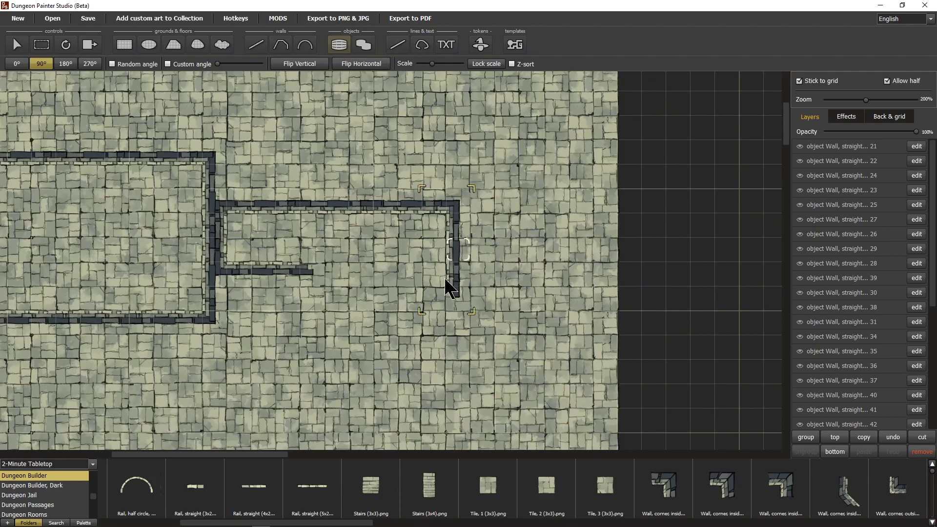
key(r)
key(r)
key(r)
key(r)
key(r)
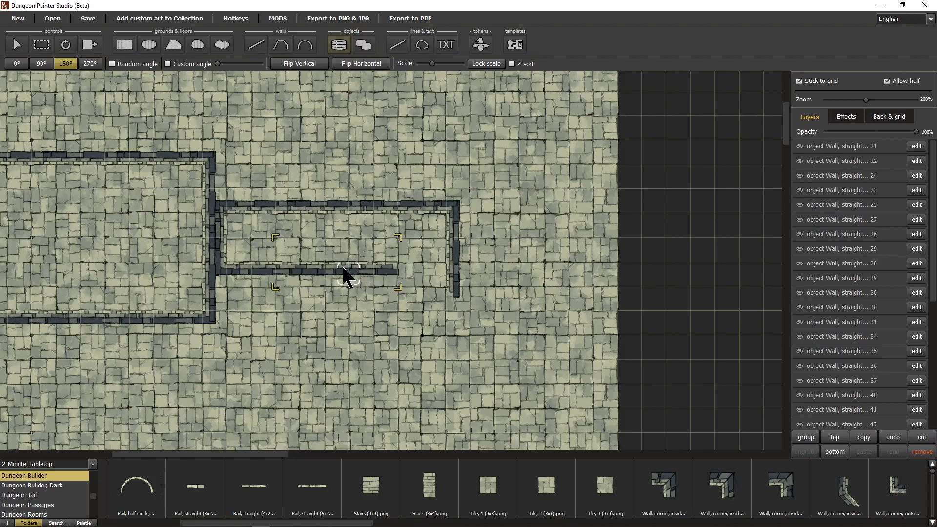
- Start the downward leg's left wall with a straight segment at 270° and add another 90° segment to its right wall
key(r)
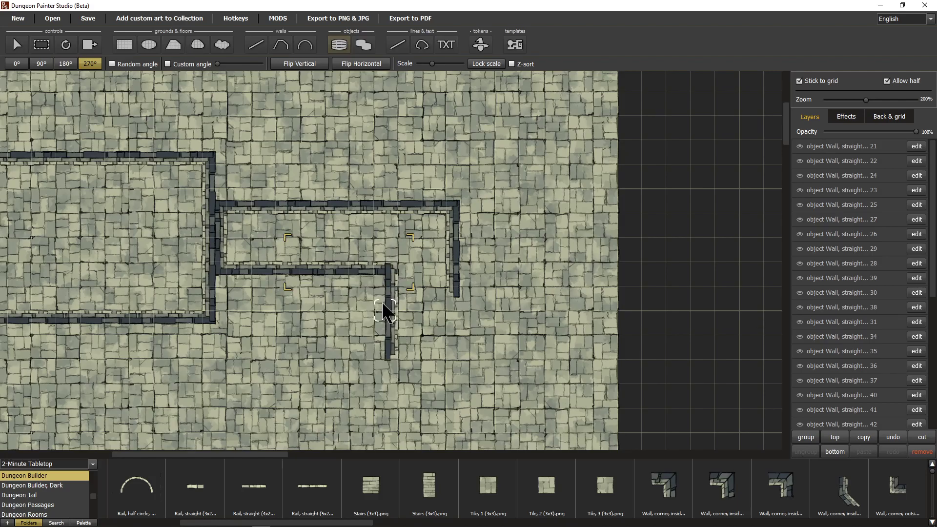
click(383, 303)
key(r)
key(r)
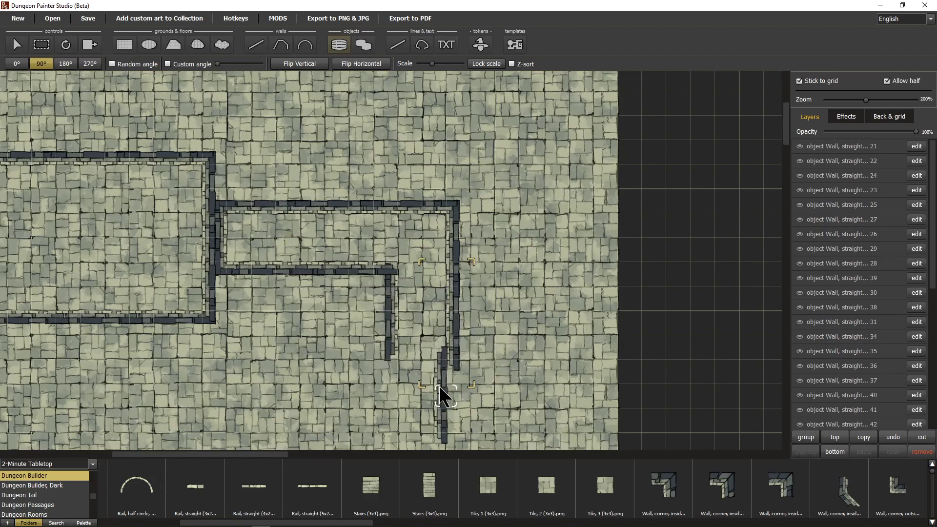
- Lengthen the downward leg with one 270° segment on its left wall and one 90° segment on its right wall
drag(442, 388, 475, 268)
key(r)
key(r)
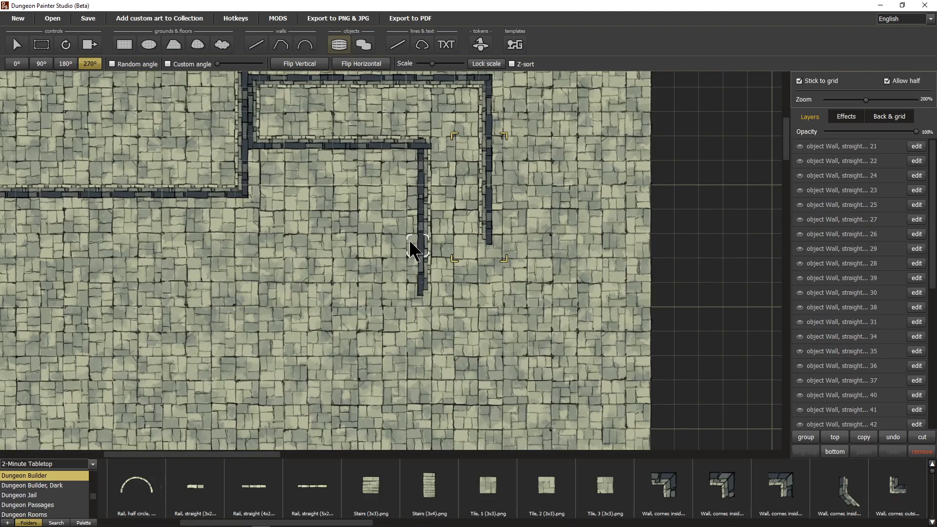
click(416, 261)
key(r)
key(r)
click(491, 289)
- Continue the corridor farther down the map by adding one 90° segment to the right wall and one 270° segment to the left
scroll(474, 234, down, 3)
drag(470, 226, 480, 262)
scroll(320, 275, down, 5)
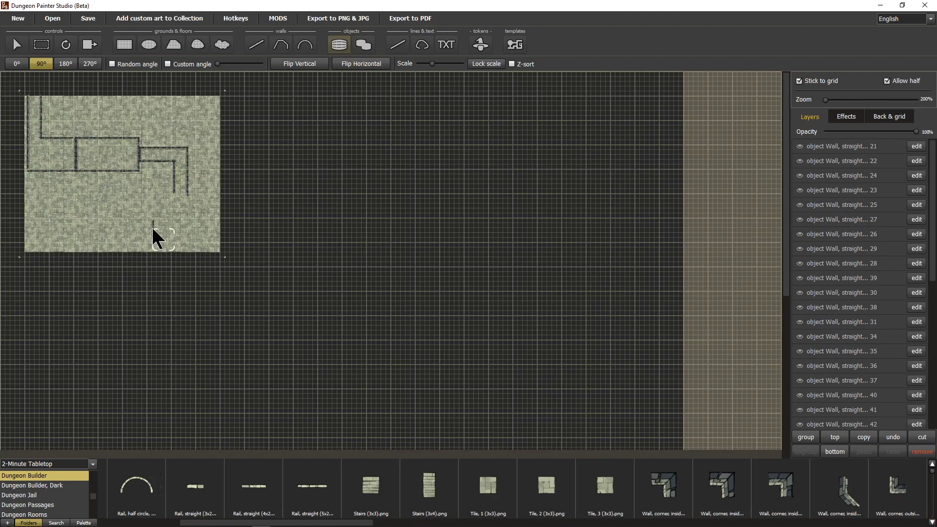
scroll(164, 222, up, 3)
scroll(481, 325, up, 2)
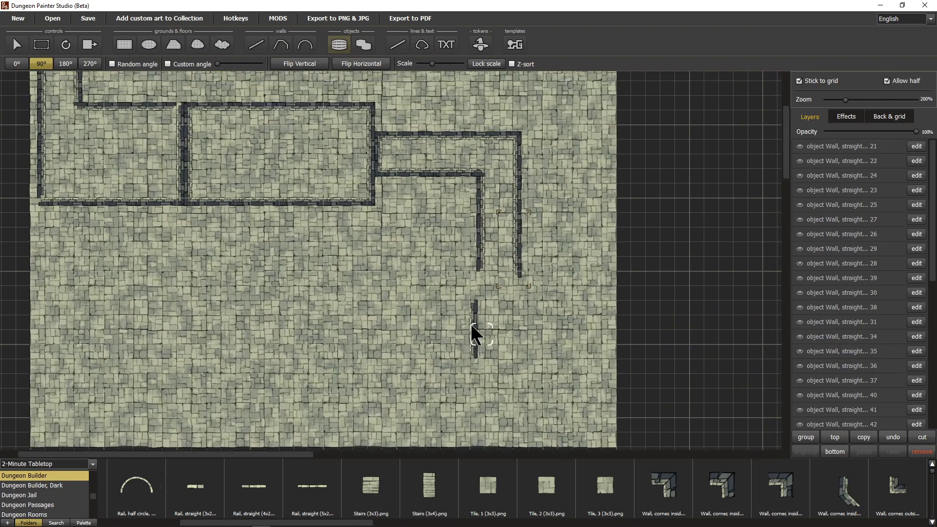
drag(602, 350, 561, 363)
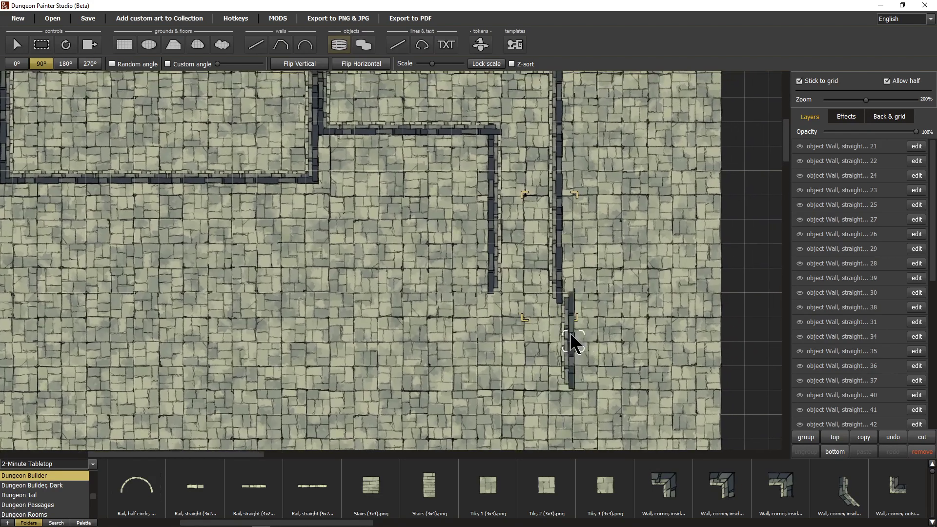
click(562, 341)
key(r)
key(r)
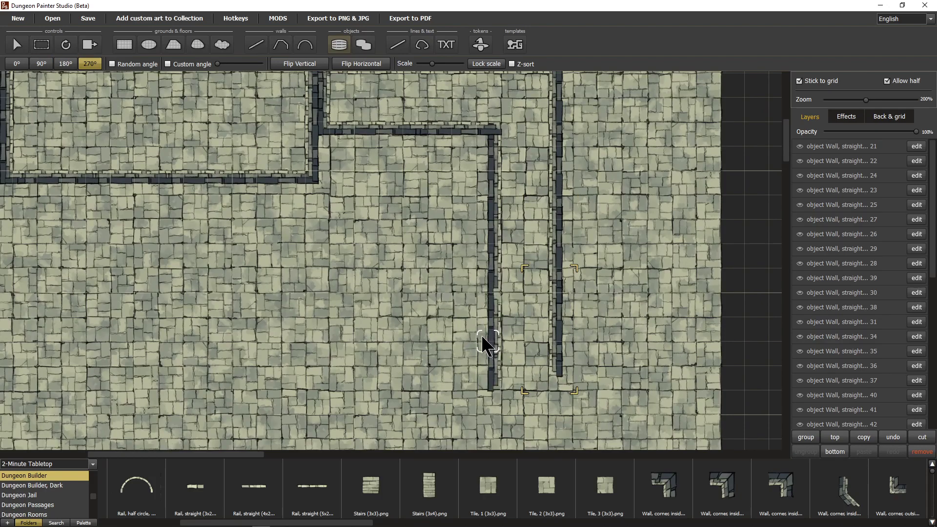
click(482, 317)
- Add the downward leg's last right wall segment at 90° and a straight segment at 180° running left from its foot
drag(483, 392, 511, 281)
key(r)
key(r)
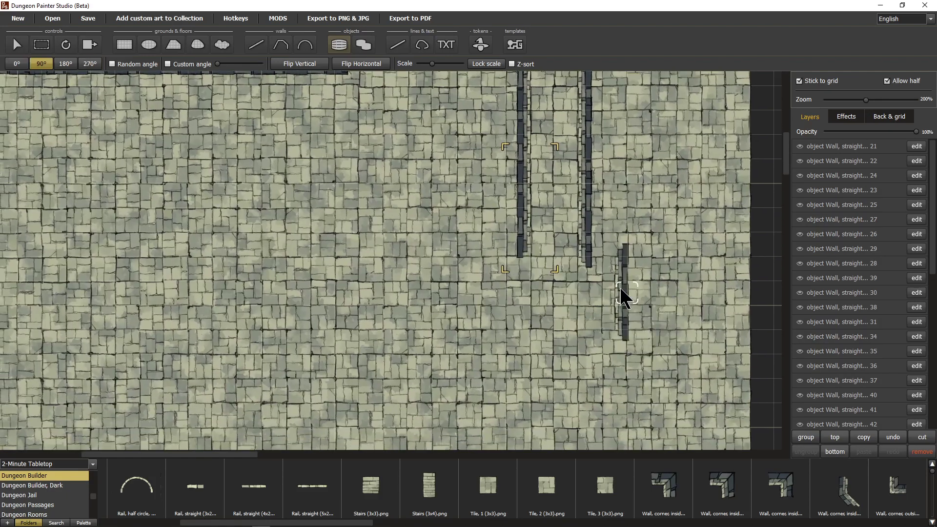
click(586, 293)
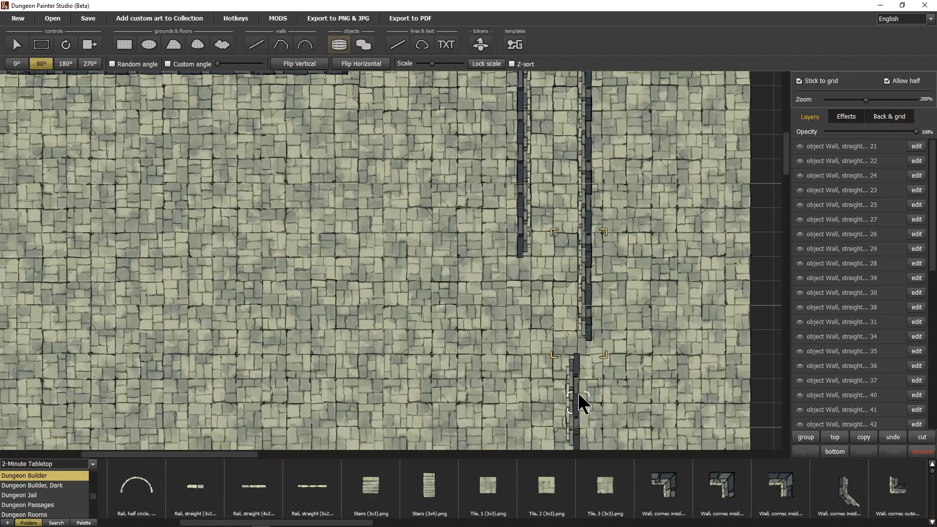
key(r)
click(537, 338)
- Finish the downward leg's left wall with a straight segment at 270°, overlapping the previous one
key(r)
key(r)
key(r)
key(r)
key(r)
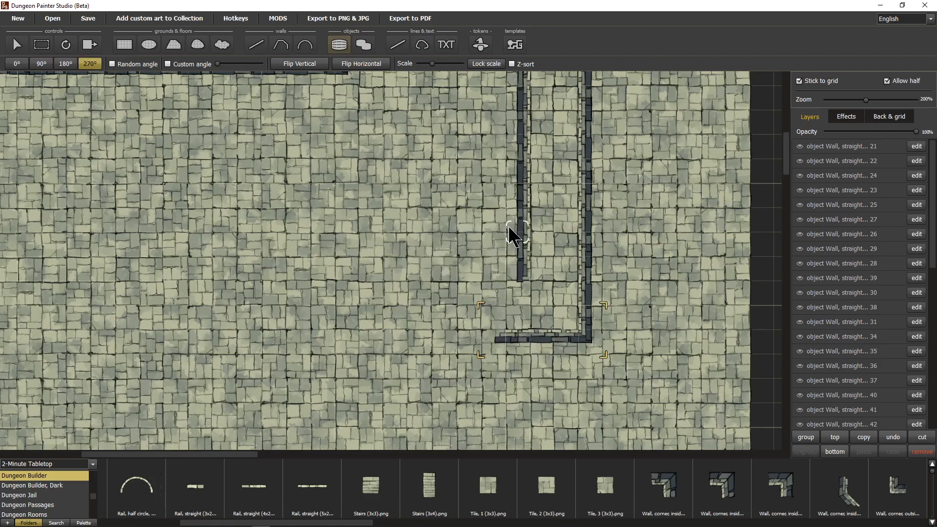
click(512, 236)
- Run the corridor leftward with a 0° segment from the inner corner and a second 180° segment on its bottom wall
key(r)
click(478, 266)
key(r)
key(r)
click(455, 342)
- Try one more 0° segment shifted left on the leftward leg's upper wall, then remove it
drag(331, 366, 446, 374)
key(r)
key(r)
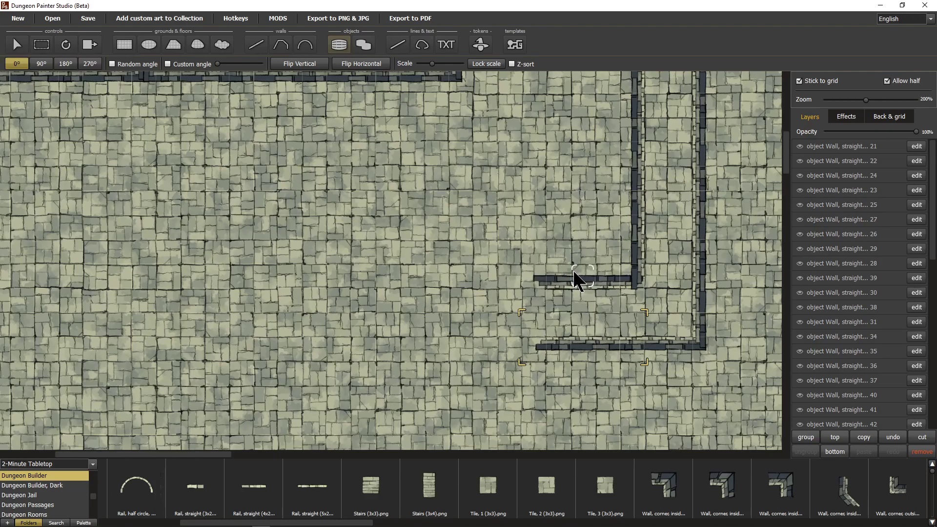
click(578, 278)
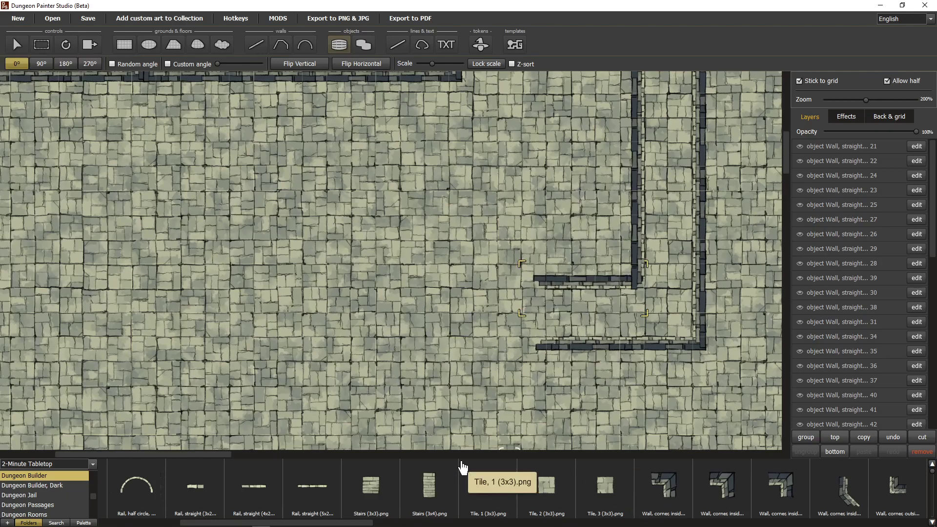
drag(540, 335, 445, 352)
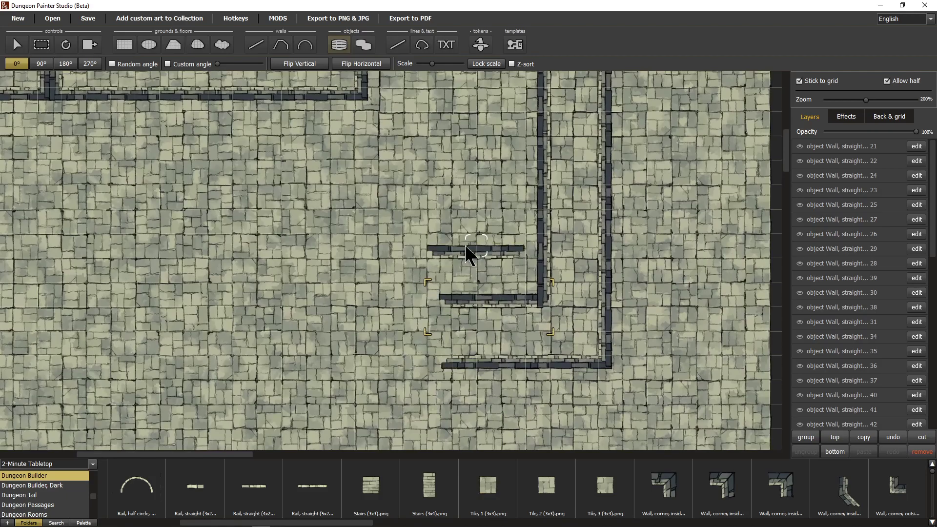
key(Delete)
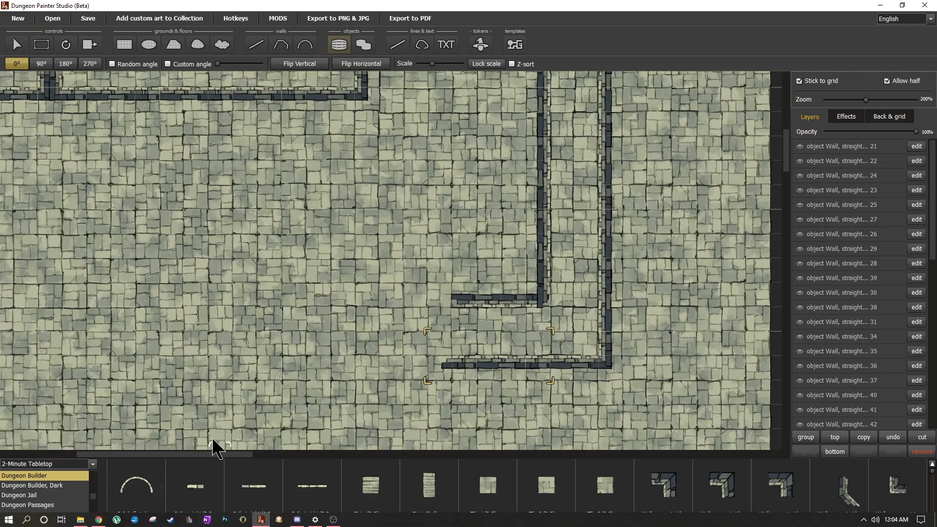
- Close the leftward leg's open end with a shorter straight wall (4x2) at 270°
scroll(195, 524, down, 5)
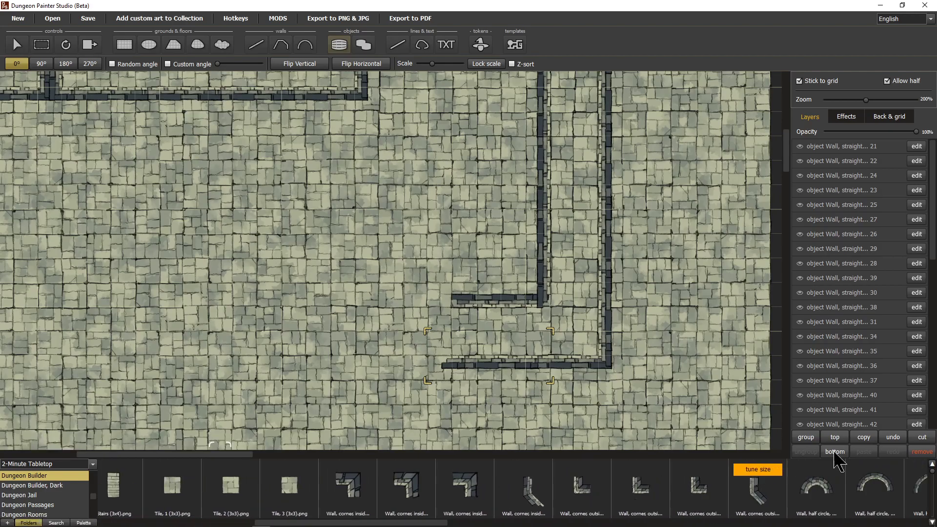
drag(934, 481, 934, 494)
drag(357, 525, 680, 525)
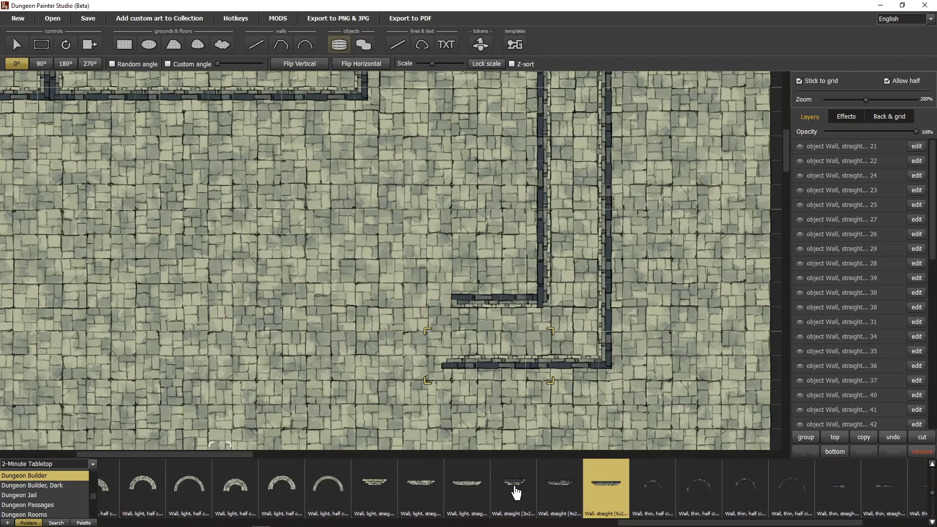
click(550, 488)
right_click(420, 332)
right_click(419, 331)
right_click(428, 336)
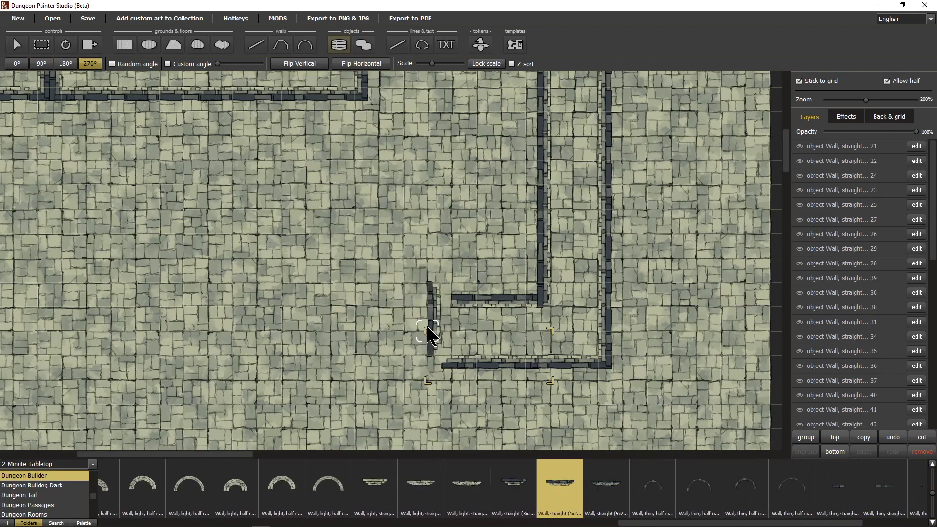
click(434, 344)
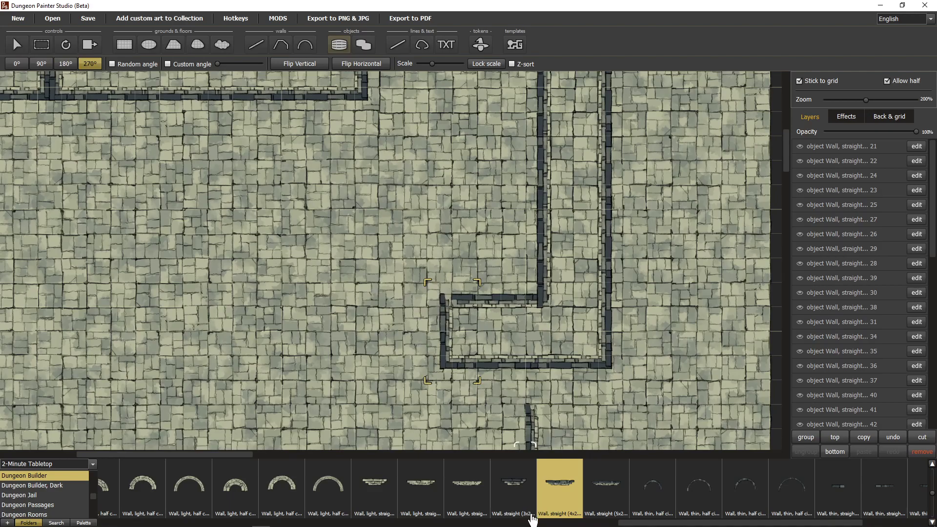
- Place a straight wall (5x2) at 90° against the outer side of the corridor's short end wall
click(616, 493)
right_click(388, 330)
right_click(401, 331)
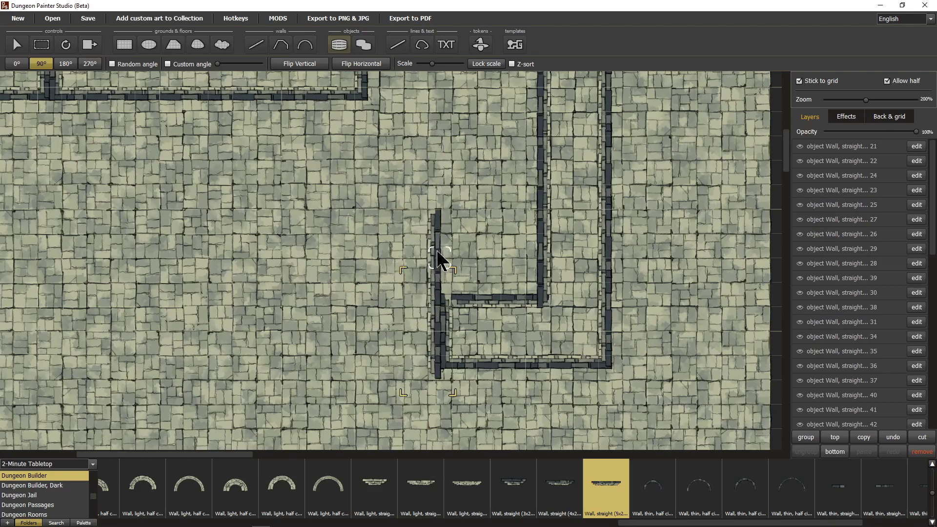
- Try a second straight segment at 90° extending the outer wall upward, then remove it
click(438, 255)
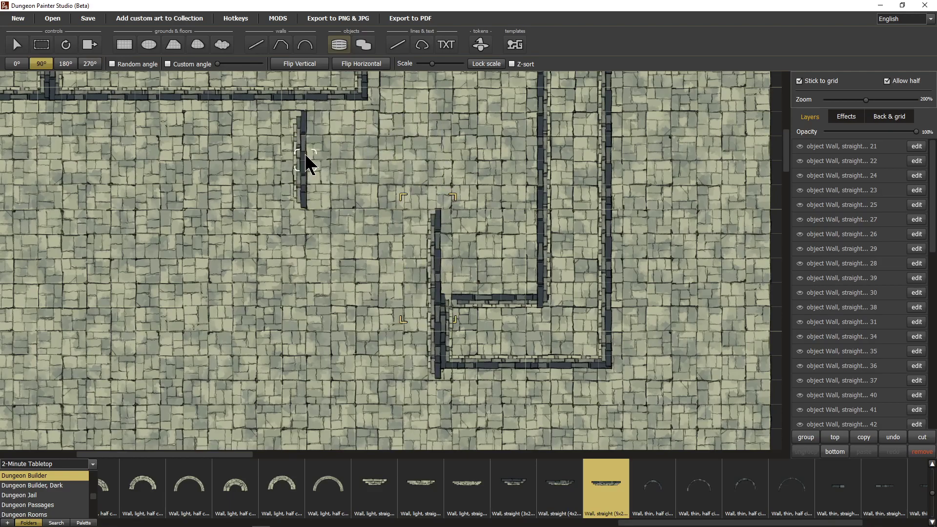
drag(306, 154, 368, 294)
drag(409, 322, 491, 257)
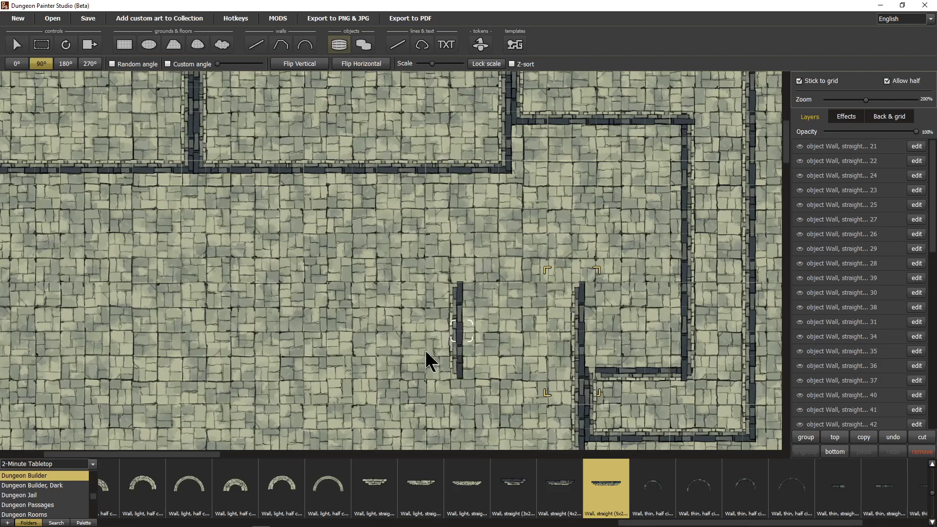
drag(423, 349, 455, 259)
key(Delete)
key(Delete)
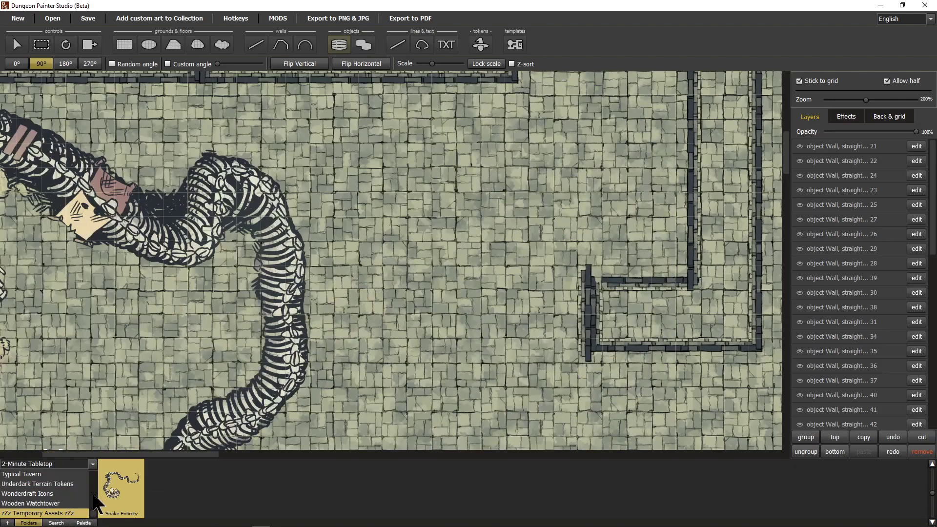
- Return from the zZz Temporary Assets zZz folder to the Dungeon Builder assets
scroll(97, 502, up, 2)
scroll(92, 492, up, 7)
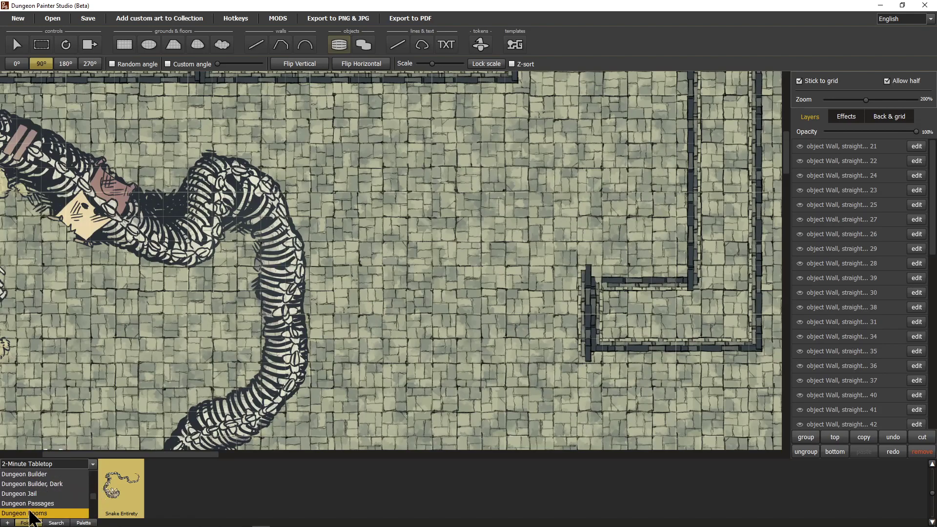
click(42, 475)
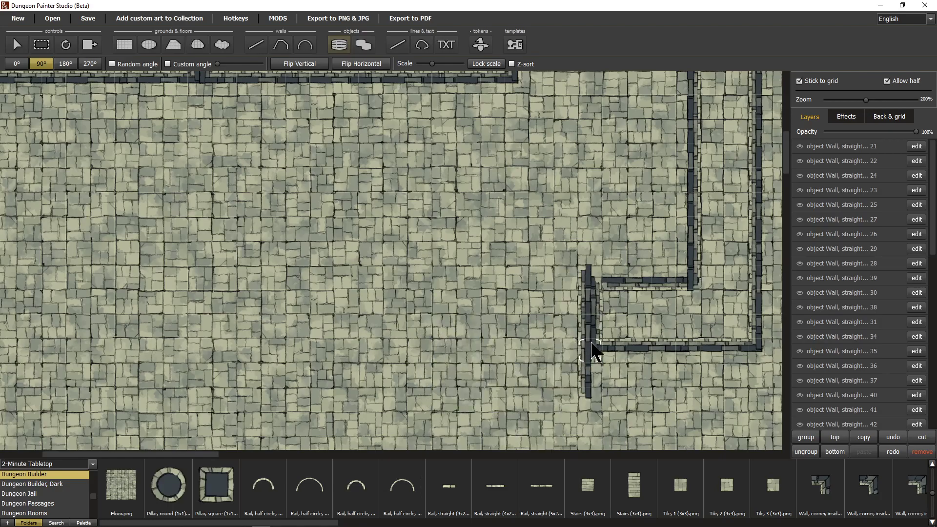
- Review the program's key bindings for controls, layers and tools, then close the list
drag(540, 395, 513, 320)
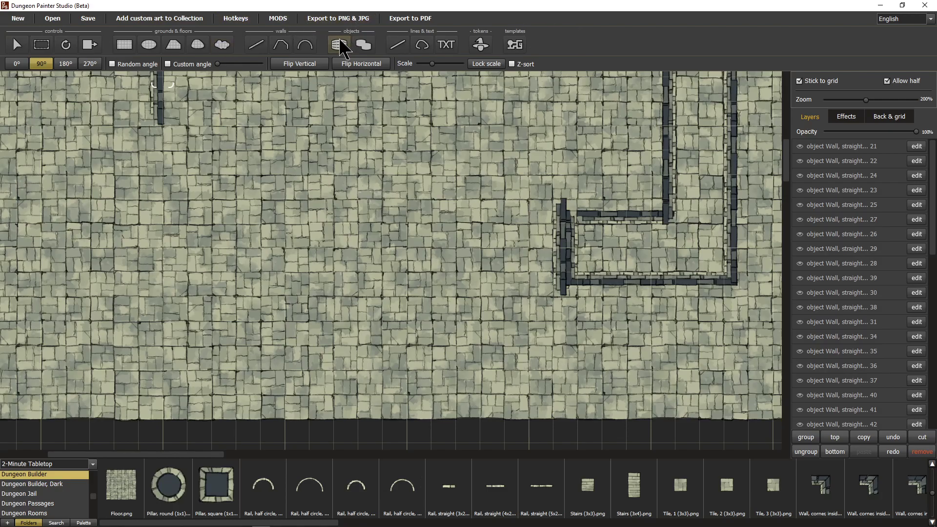
click(237, 19)
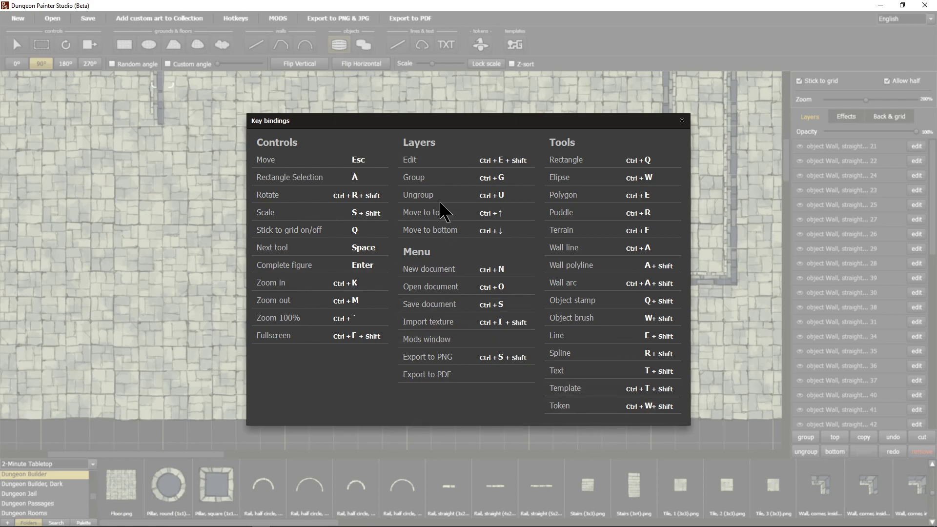
click(683, 121)
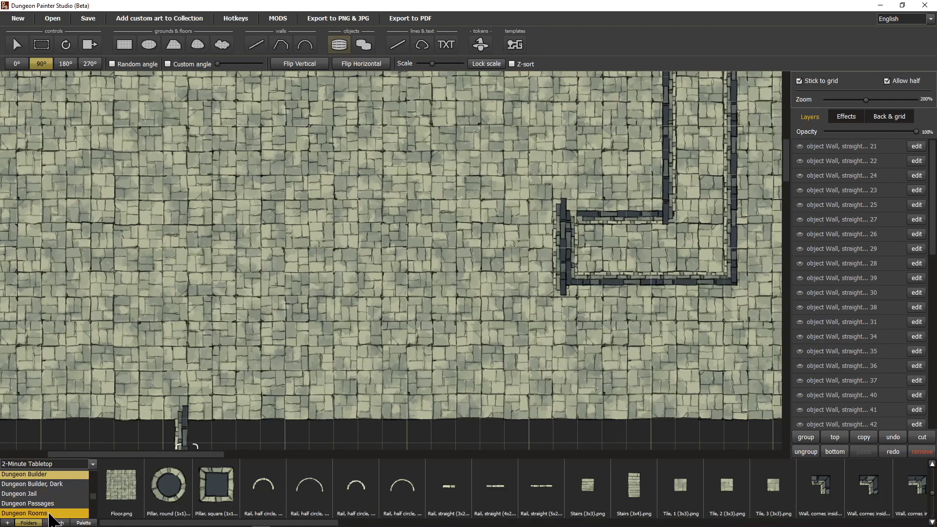
- Place two DungeonCatacomb.png rooms from Dungeon Rooms, rotated to 180°, one above the other beside the corridor's end wall
click(24, 514)
click(127, 486)
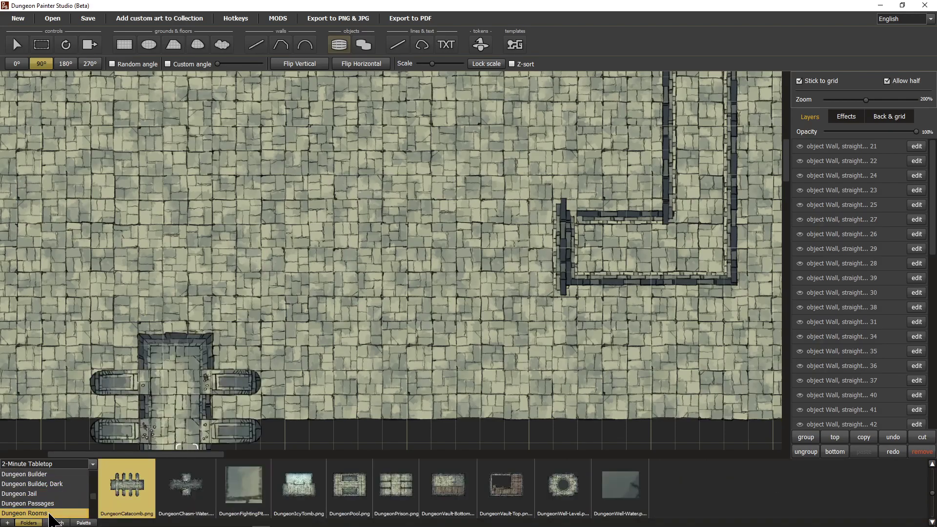
drag(342, 326, 377, 308)
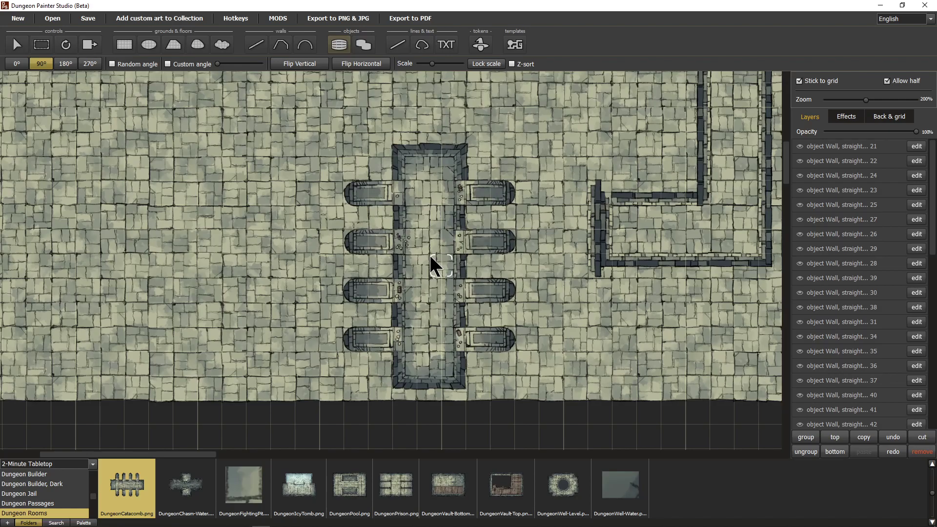
scroll(410, 332, up, 3)
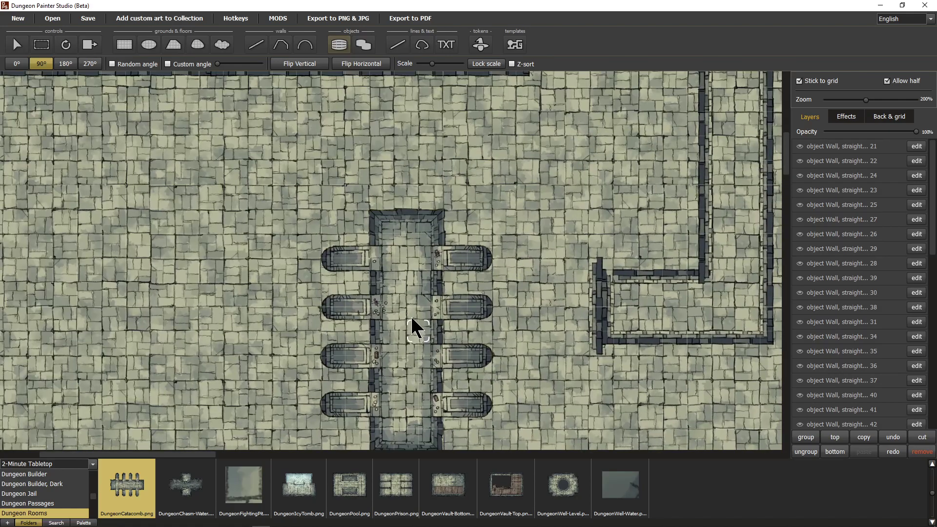
key(r)
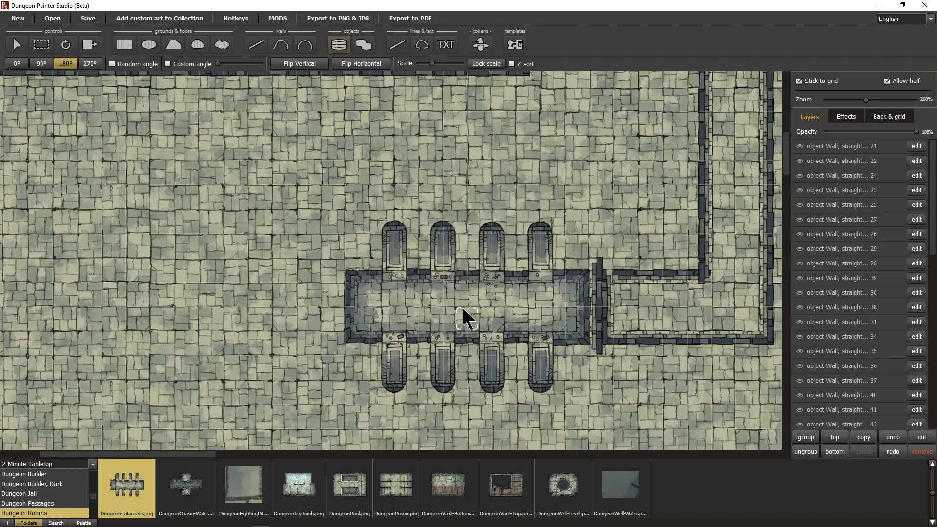
drag(461, 300, 456, 349)
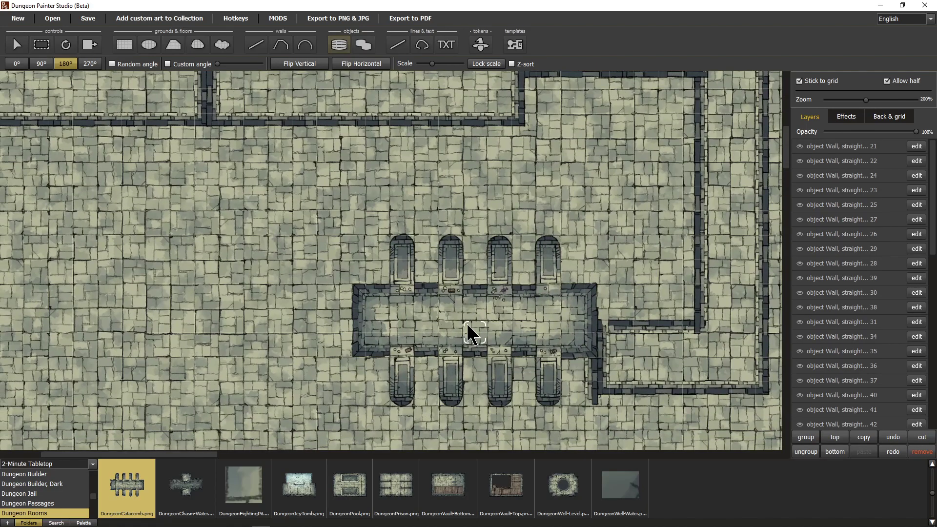
click(473, 242)
scroll(439, 387, down, 3)
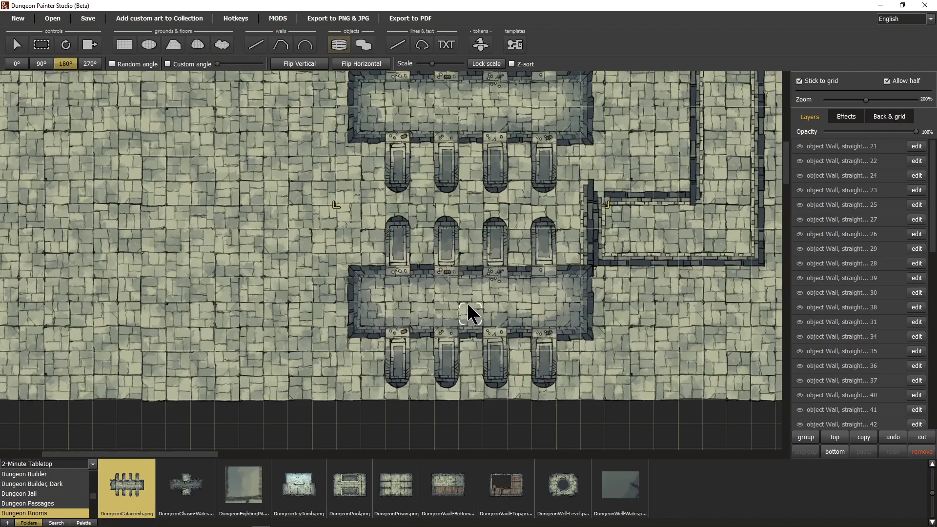
click(469, 304)
drag(579, 263, 583, 332)
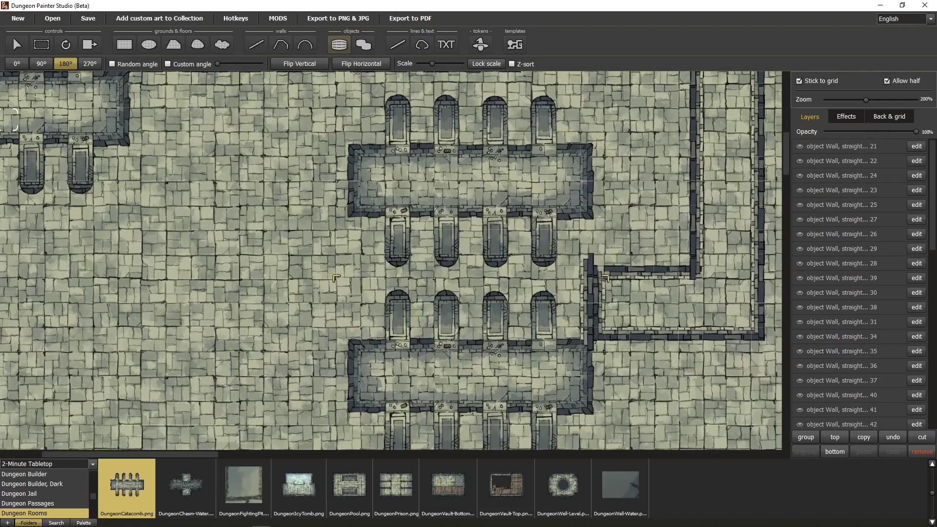
- Move the upper catacomb room down so its lower niches overlap the upper niches of the other one
click(17, 45)
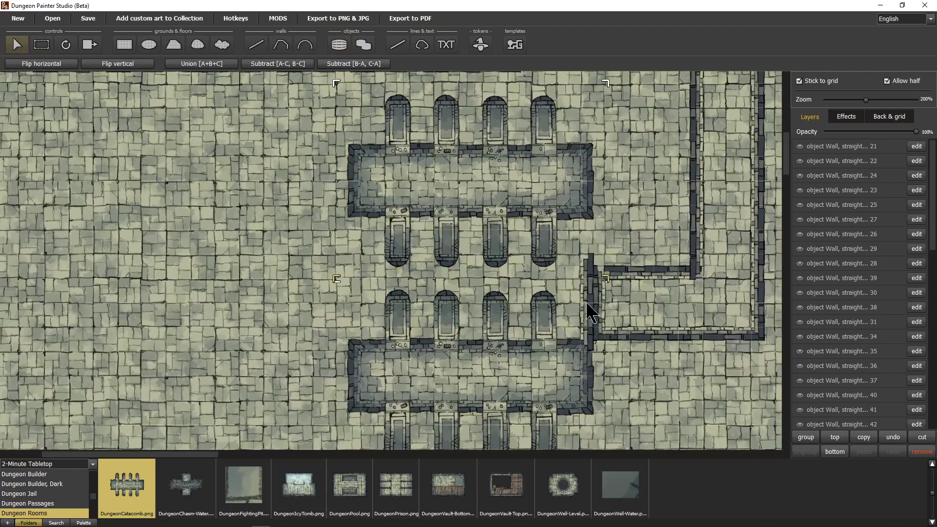
click(519, 179)
drag(519, 189, 519, 236)
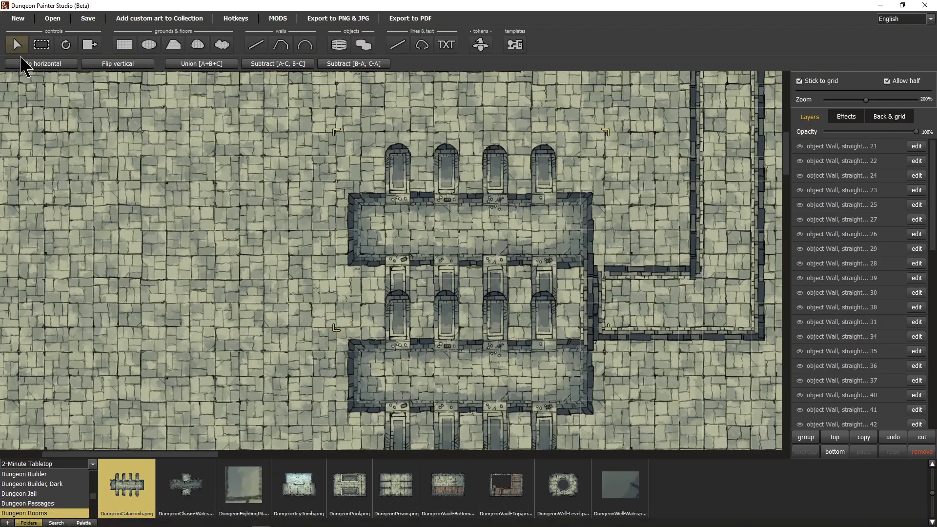
- Cover the area between the two catacombs with two Floor.png objects from Dungeon Builder and bring both to the top layer
click(51, 475)
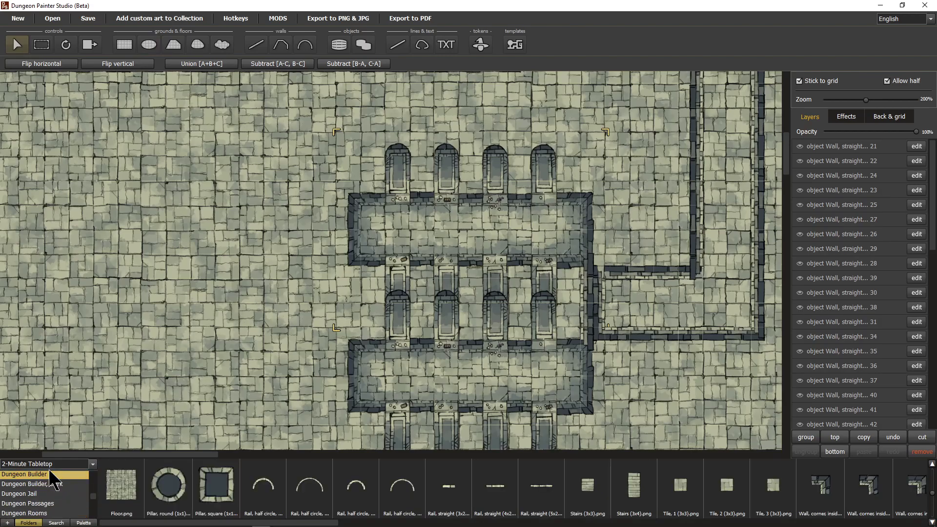
click(124, 485)
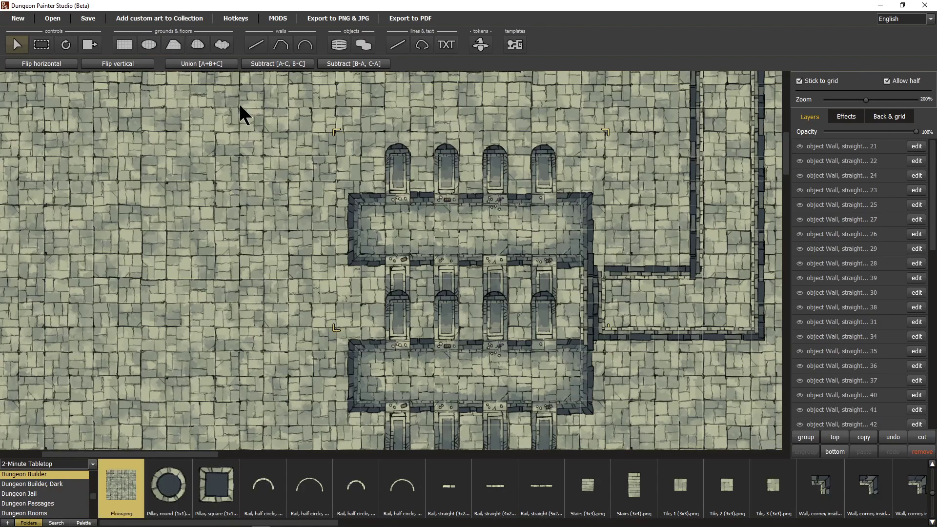
click(336, 45)
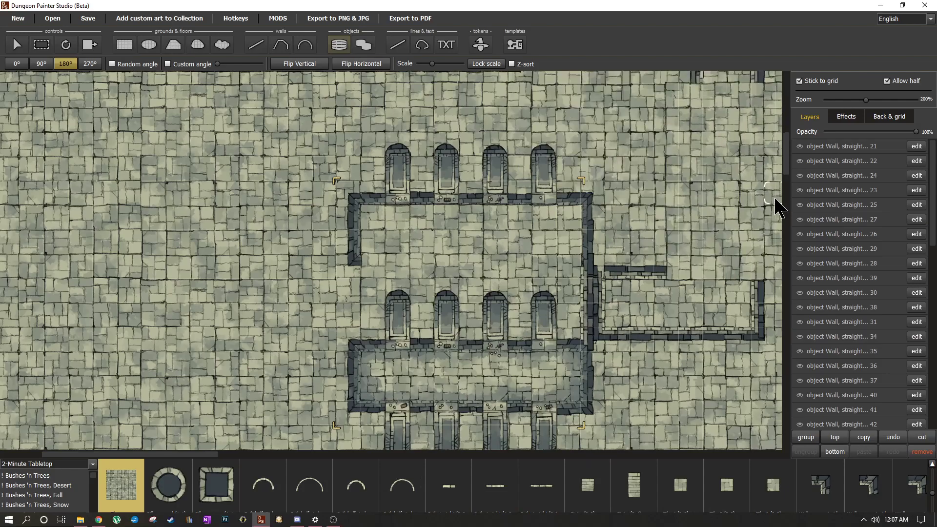
scroll(880, 378, down, 5)
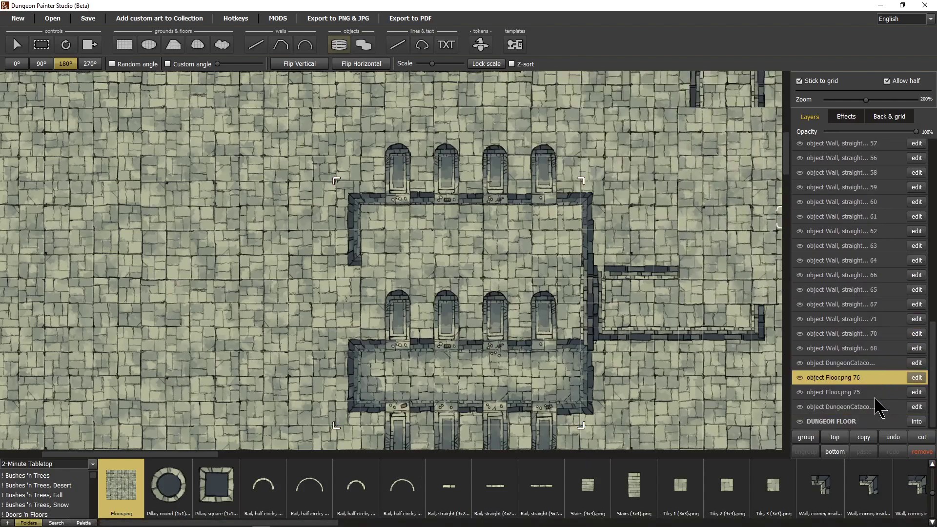
shift+click(859, 393)
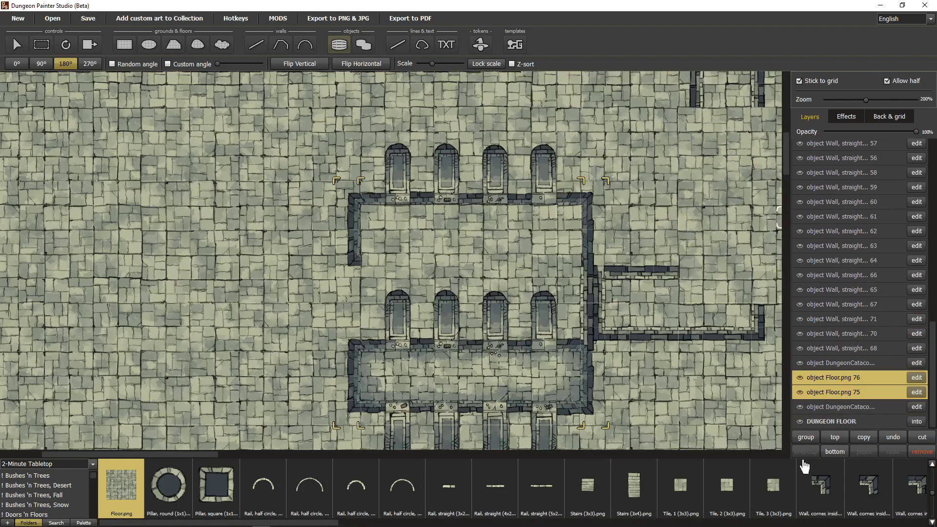
click(832, 438)
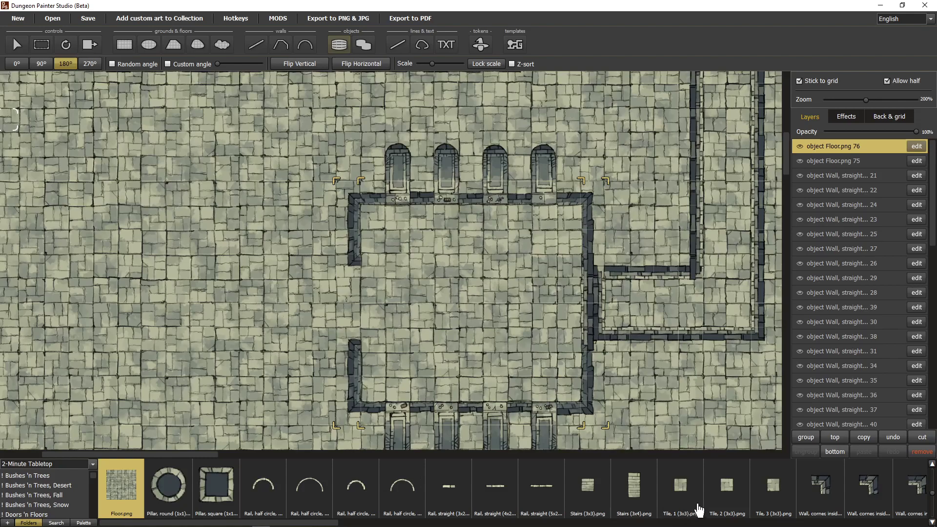
- Line the west side of the merged catacomb room with three straight walls (5x2) at 270°
click(822, 524)
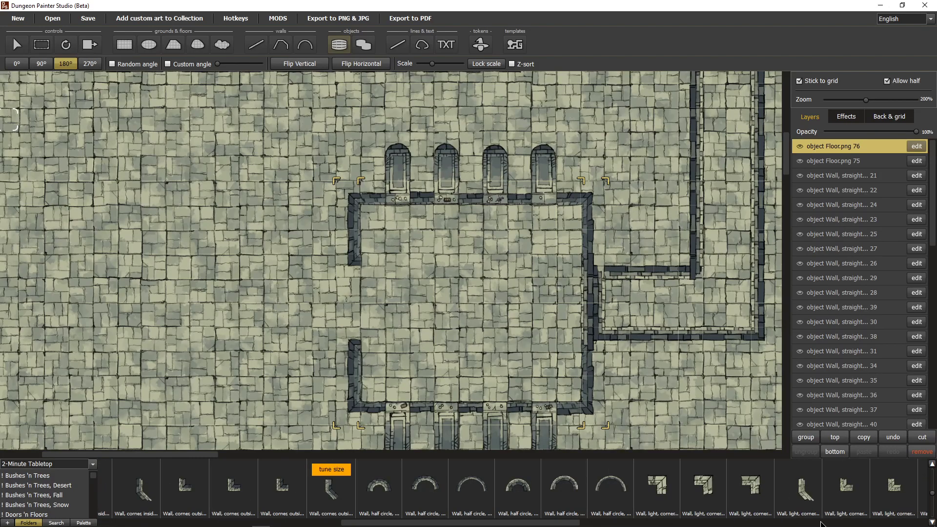
click(822, 524)
click(731, 494)
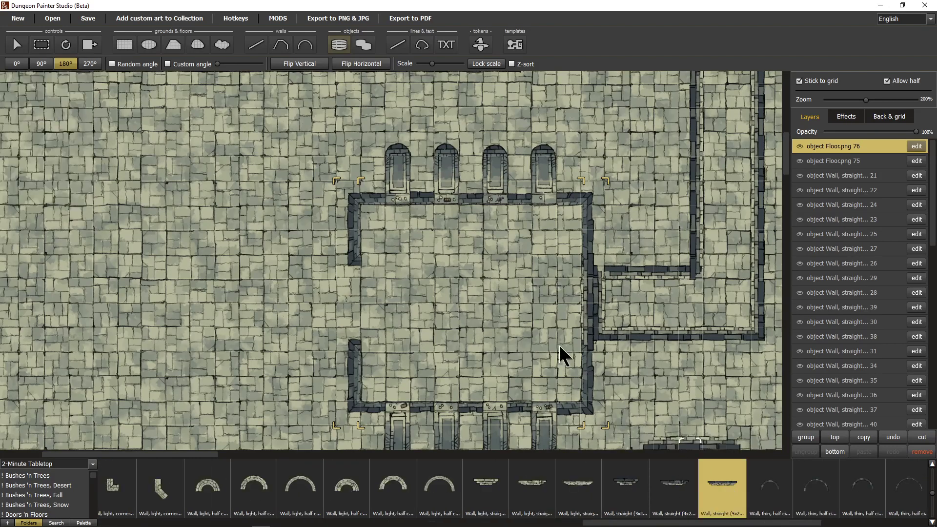
right_click(341, 319)
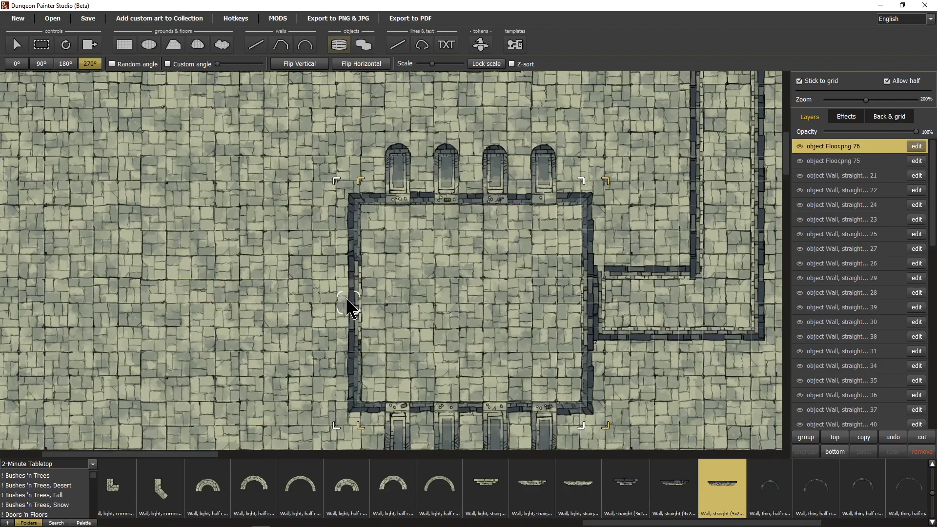
click(348, 267)
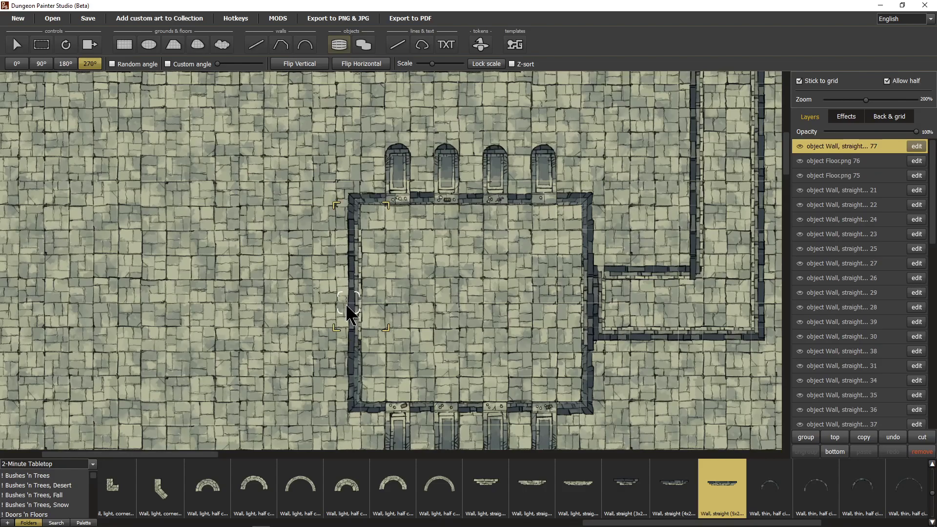
click(349, 321)
click(349, 351)
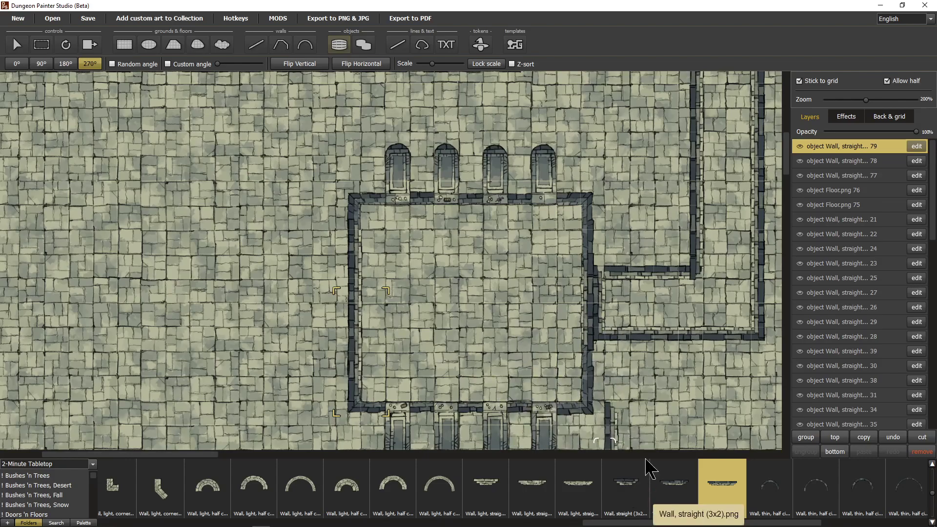
- Line the east side of the catacomb room with two straight walls (5x2) at 90°
right_click(547, 288)
right_click(578, 256)
click(588, 246)
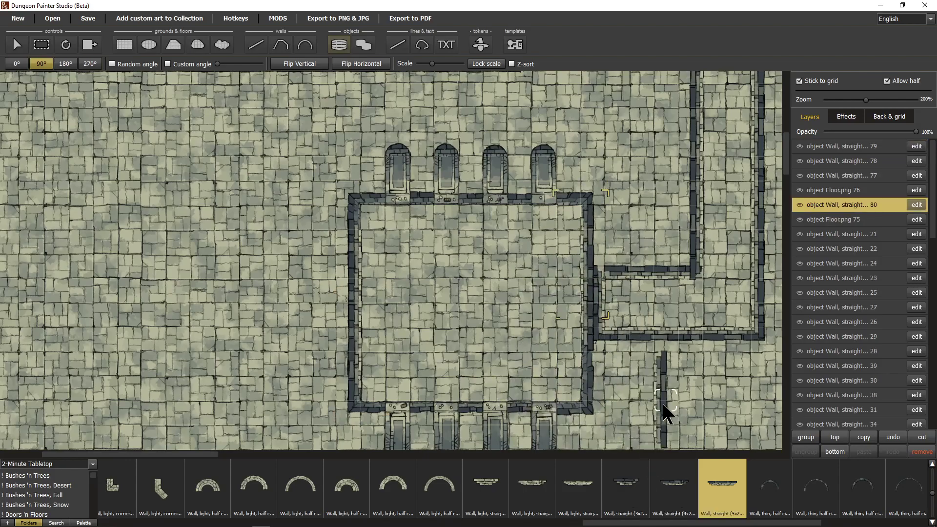
click(587, 340)
drag(375, 354, 407, 279)
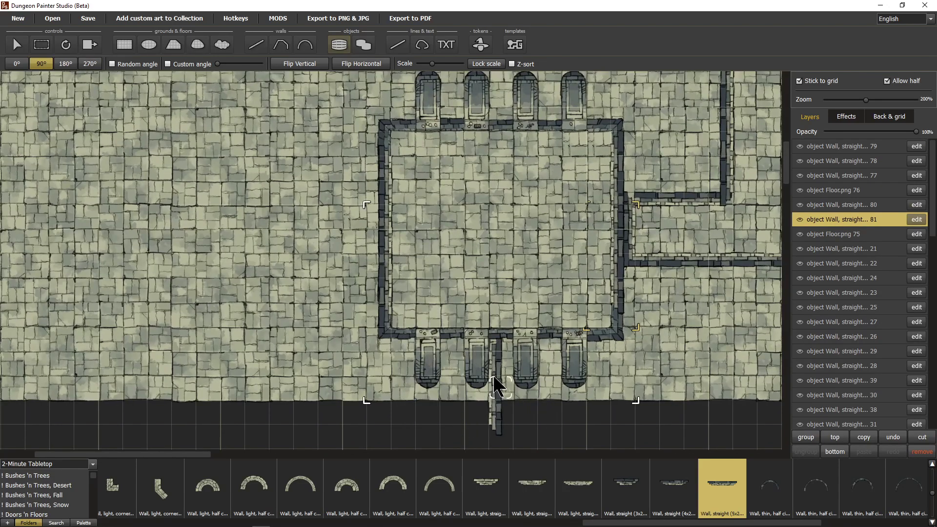
drag(549, 328, 502, 392)
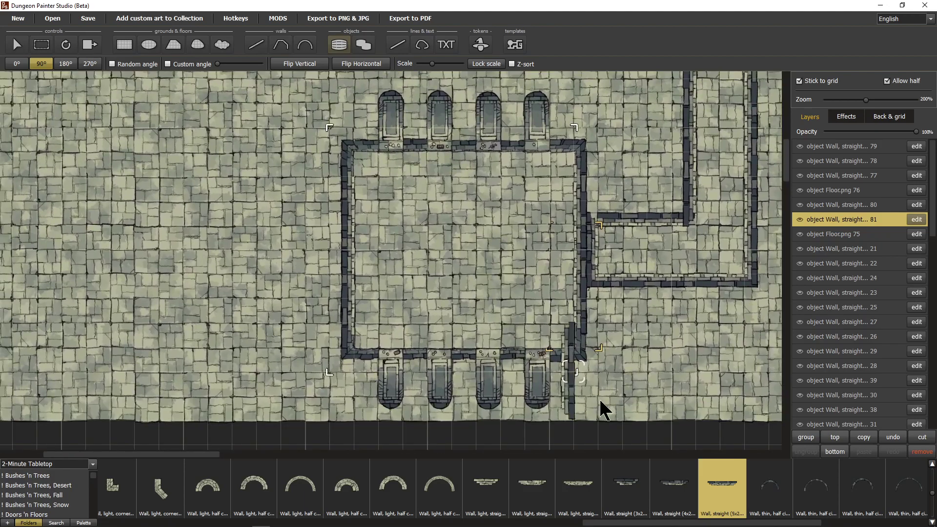
- Place a row of straight walls (5x2) at 0° along the outer ends of the upper burial niches
click(662, 491)
drag(449, 251, 410, 381)
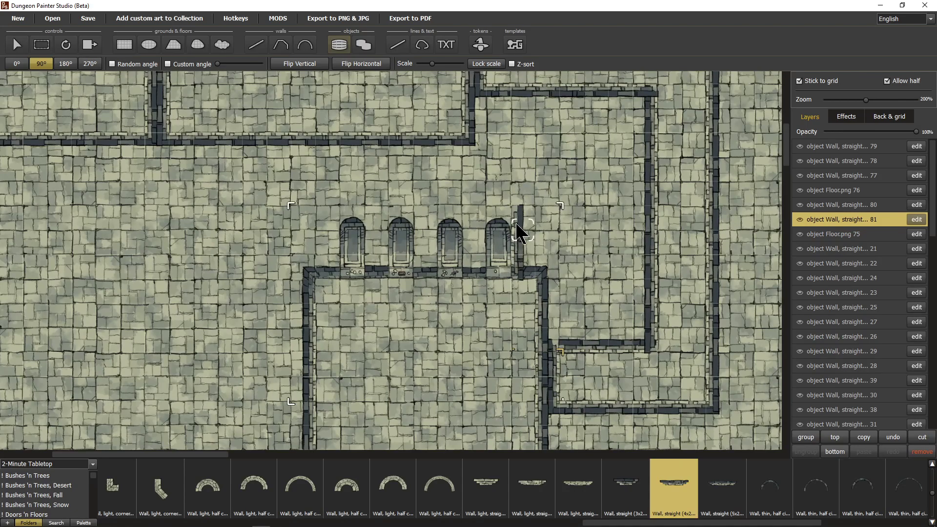
click(718, 490)
key(r)
key(r)
key(r)
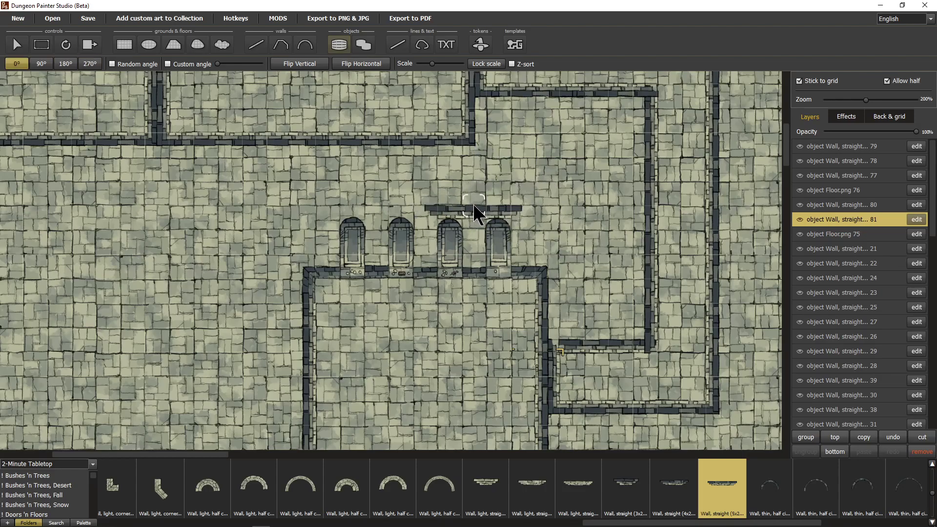
click(474, 208)
click(407, 208)
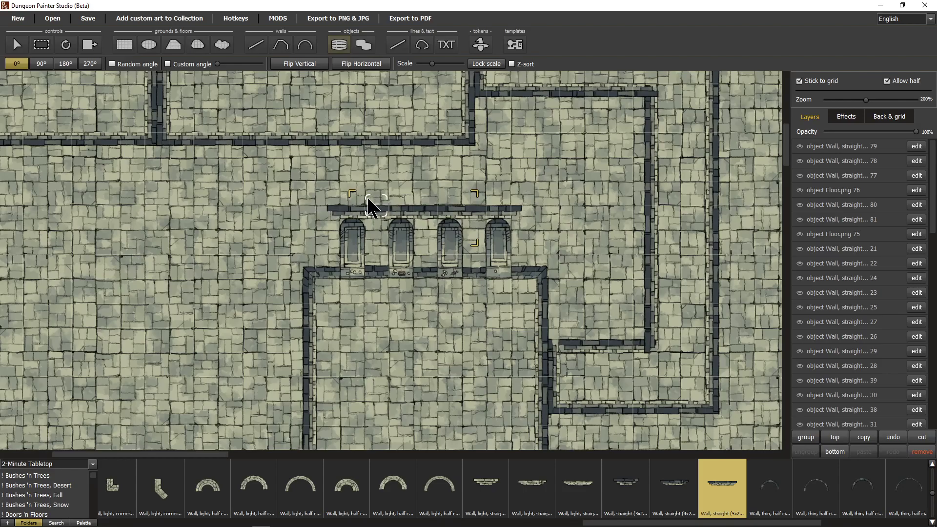
- Place a row of straight walls (5x2) at 180° along the outer ends of the lower burial niches
drag(383, 401, 393, 219)
key(r)
key(r)
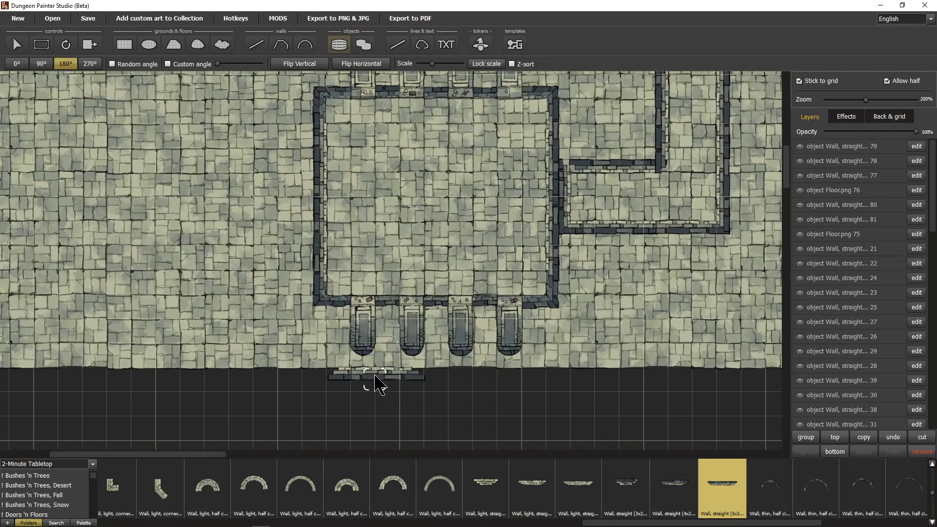
click(383, 372)
click(467, 374)
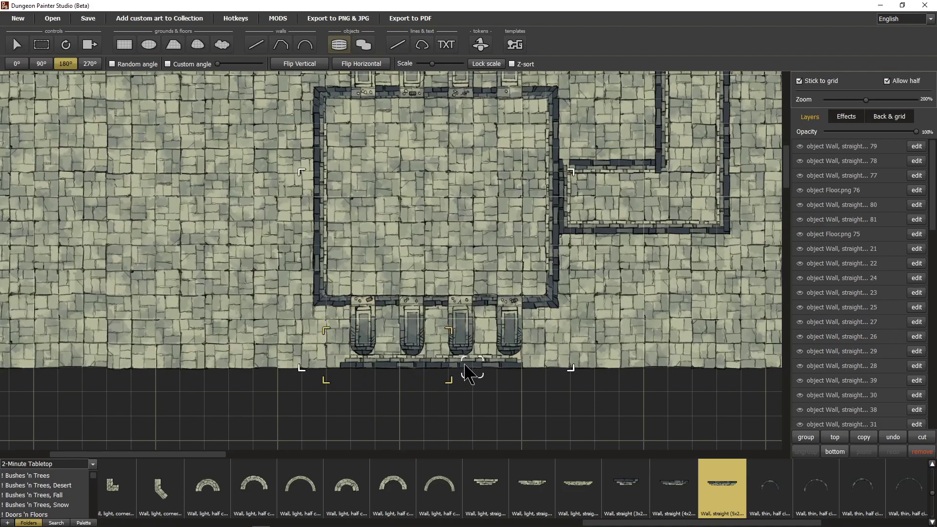
click(479, 370)
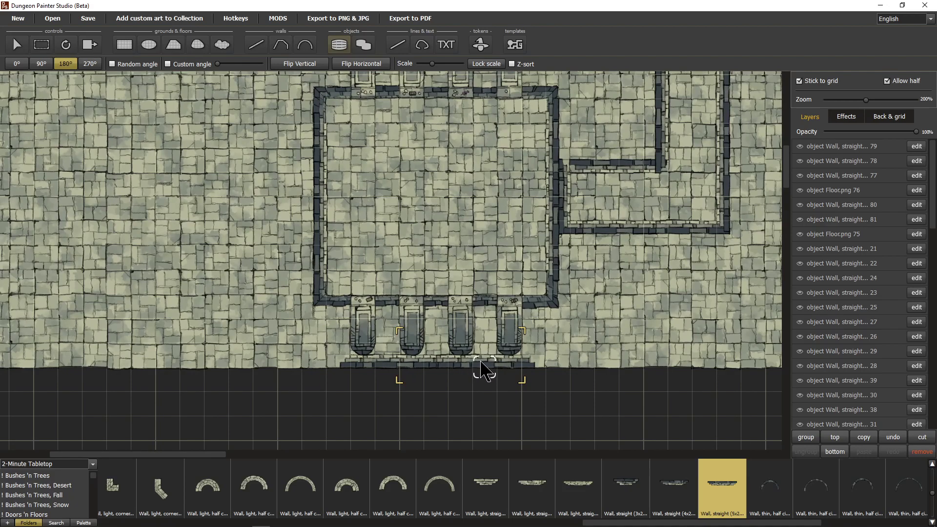
click(484, 370)
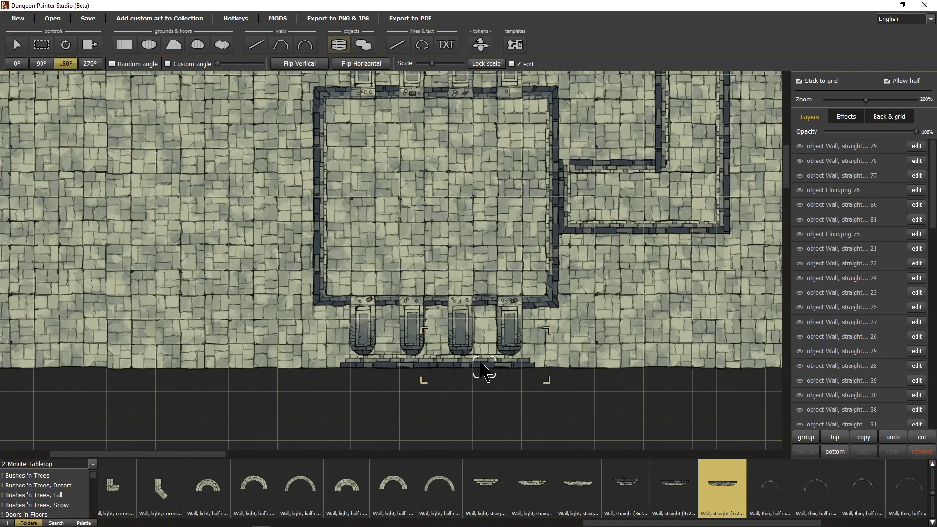
- Add a straight wall (3x2) at 90° along the east side of each of the four lower burial niches
click(636, 483)
right_click(535, 320)
right_click(531, 324)
right_click(530, 322)
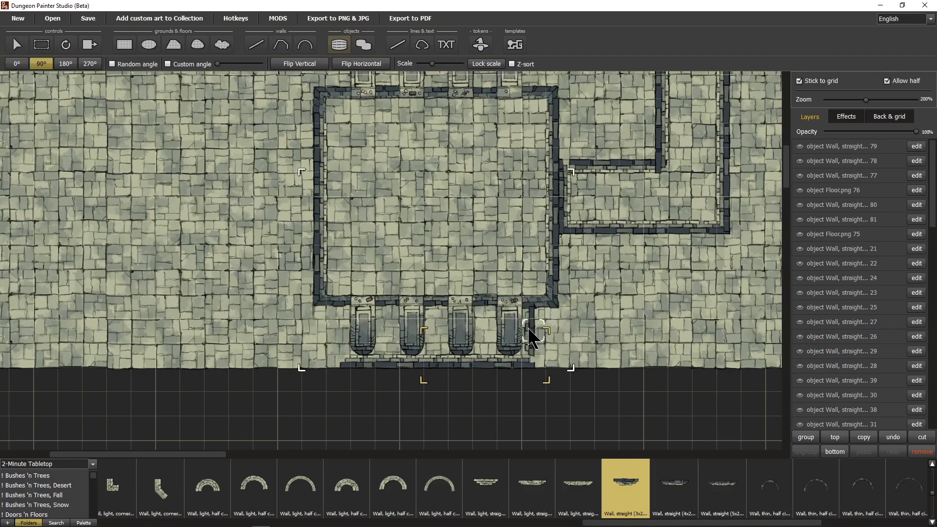
click(683, 505)
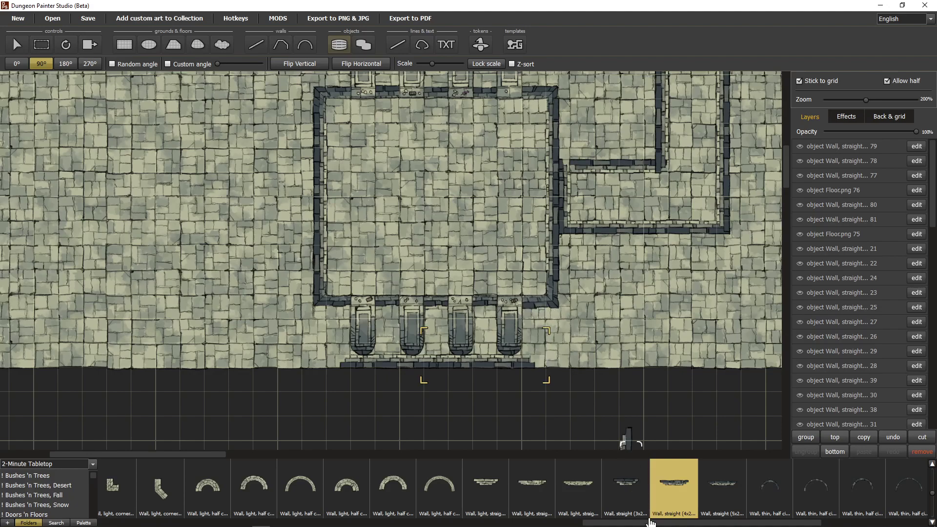
click(627, 491)
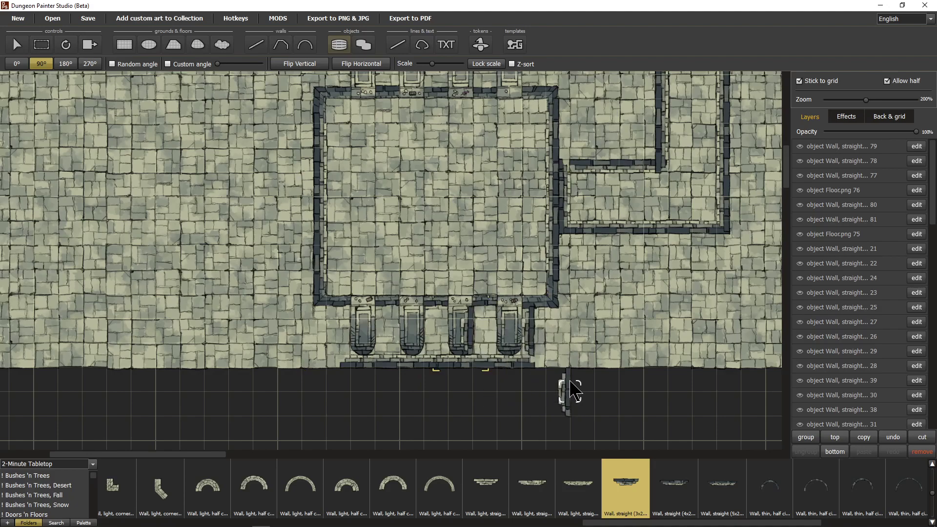
click(481, 335)
click(433, 332)
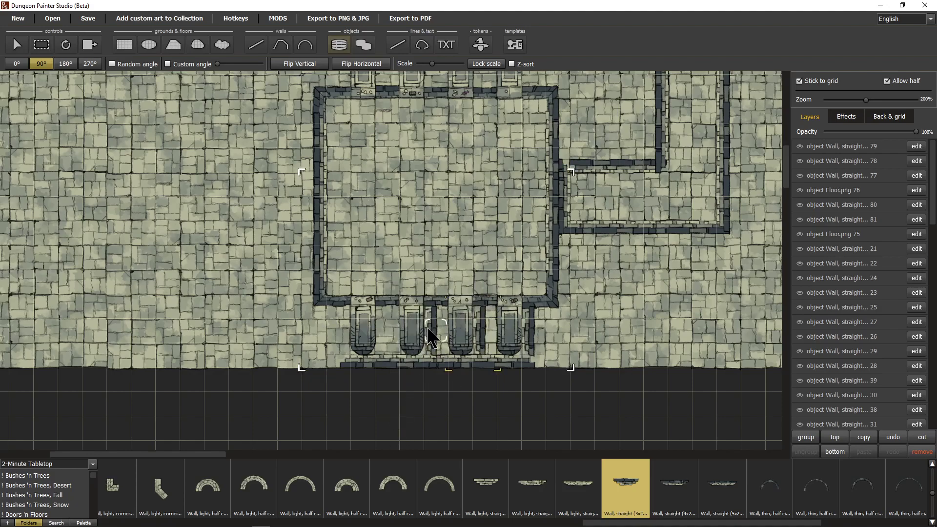
click(384, 334)
scroll(342, 310, up, 4)
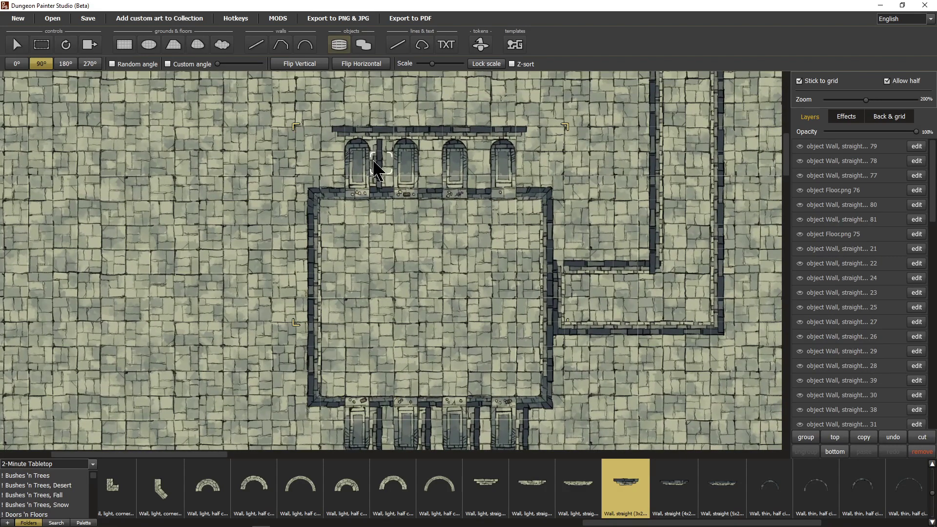
- Add a straight wall (3x2) at 90° along the east side of each of the four upper burial niches
click(377, 167)
click(425, 163)
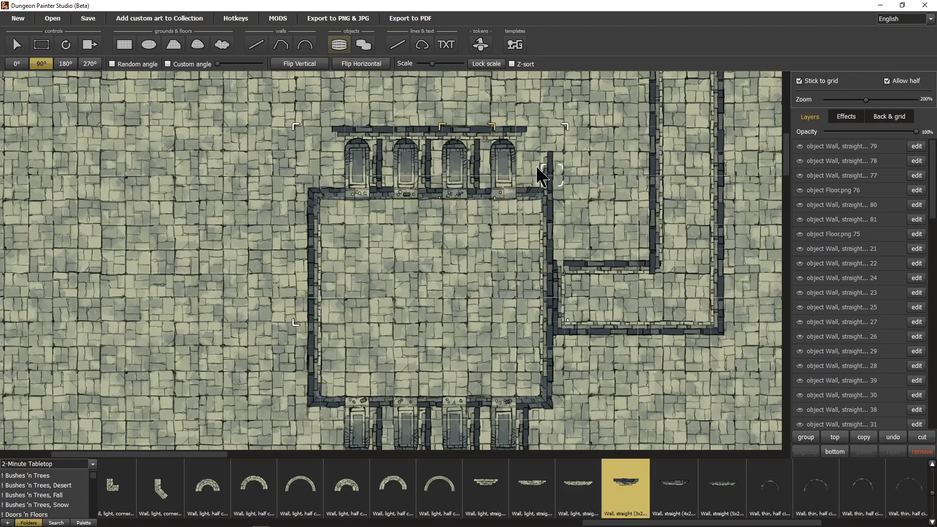
click(526, 160)
- Line the west side of every upper and lower burial niche with a straight wall (3x2) at 270°
key(r)
key(r)
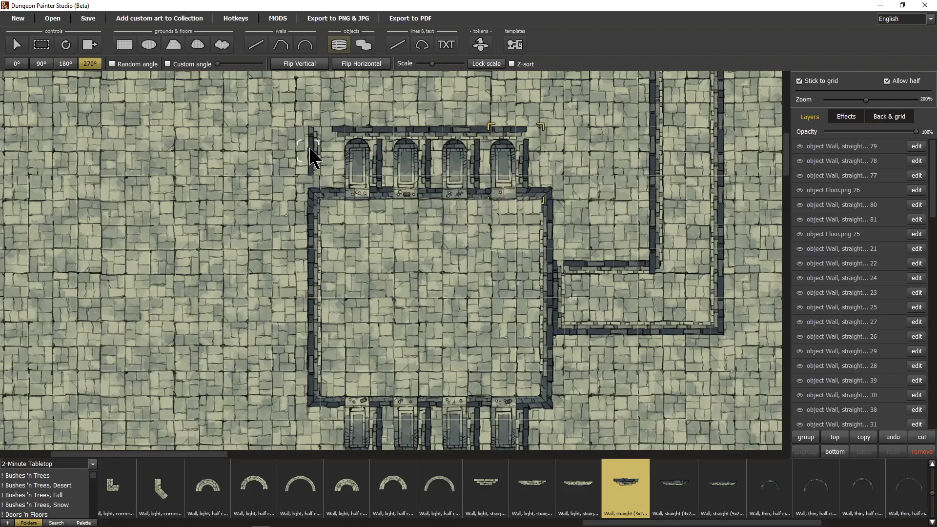
click(332, 161)
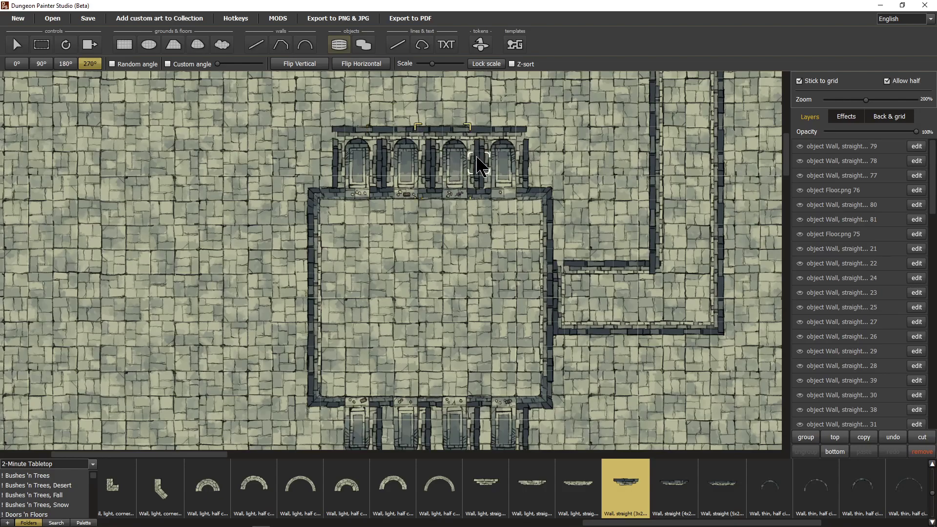
scroll(521, 215, down, 3)
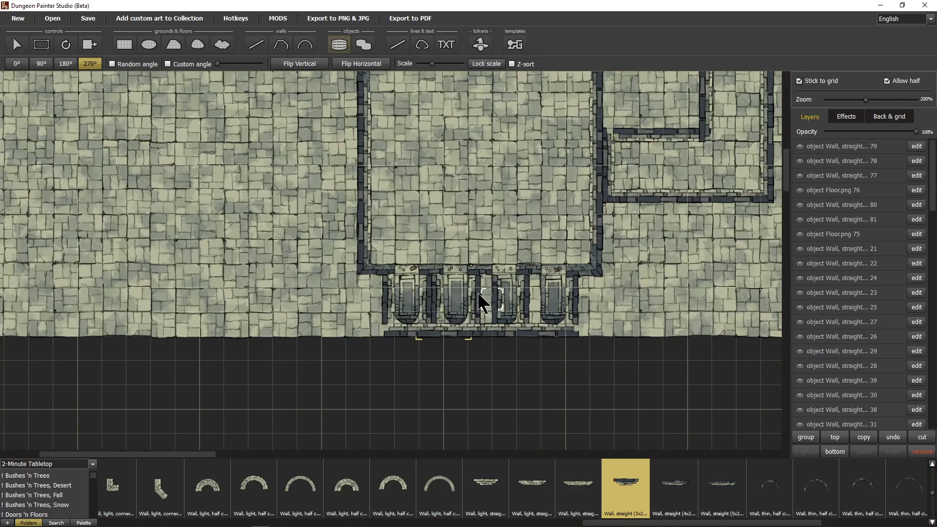
click(535, 303)
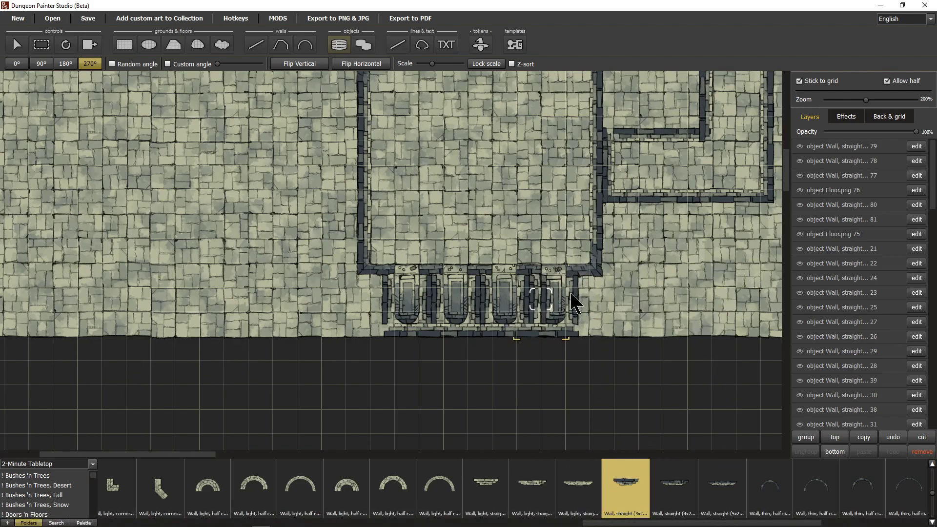
- Place the first outside wall corner at 180° where the catacomb room's south wall meets the westernmost lower niche
drag(690, 286, 601, 378)
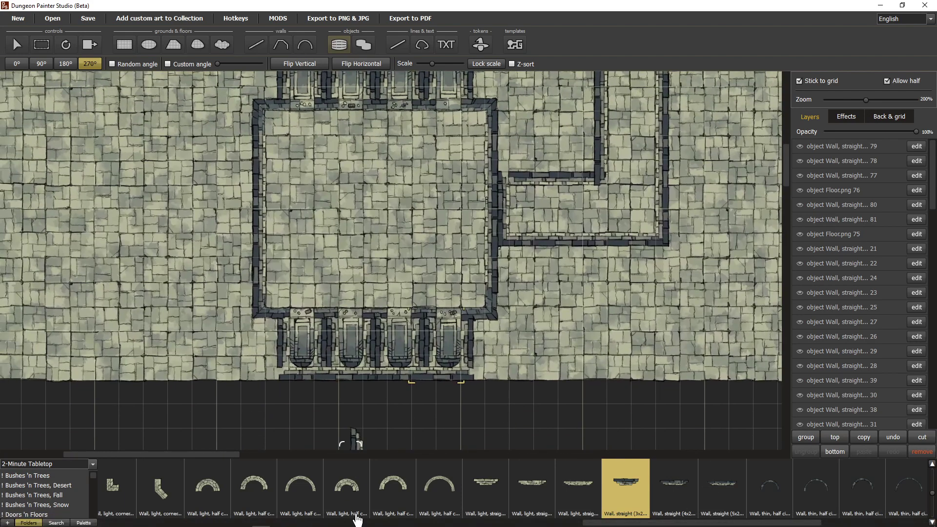
scroll(349, 508, left, 3)
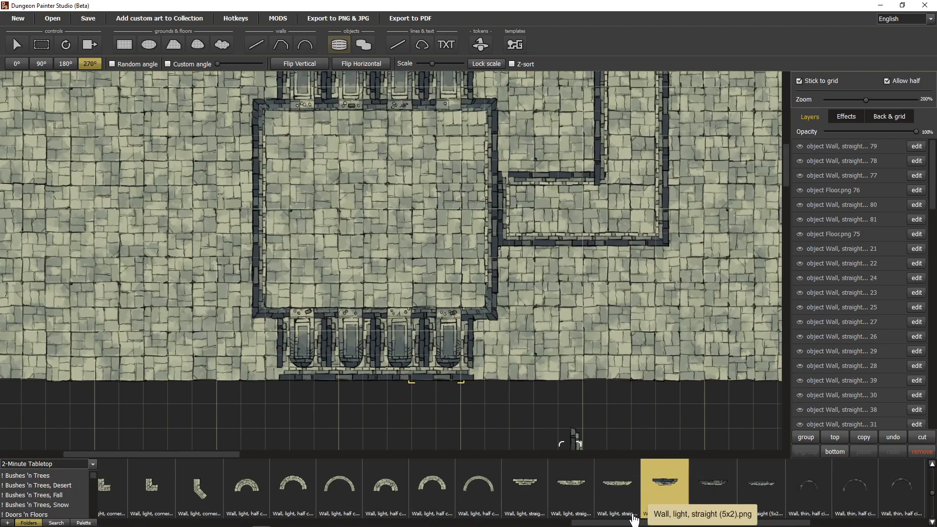
drag(622, 526, 286, 525)
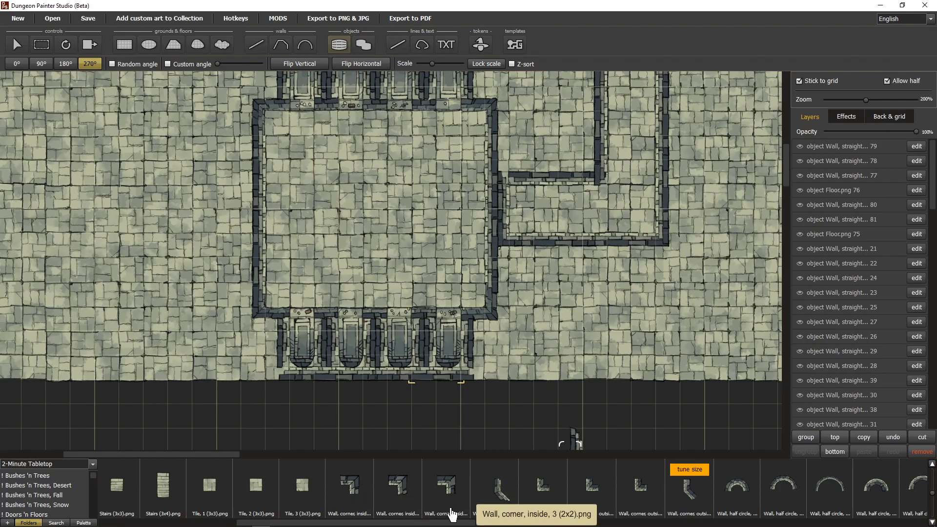
click(544, 498)
right_click(267, 336)
right_click(282, 324)
right_click(265, 311)
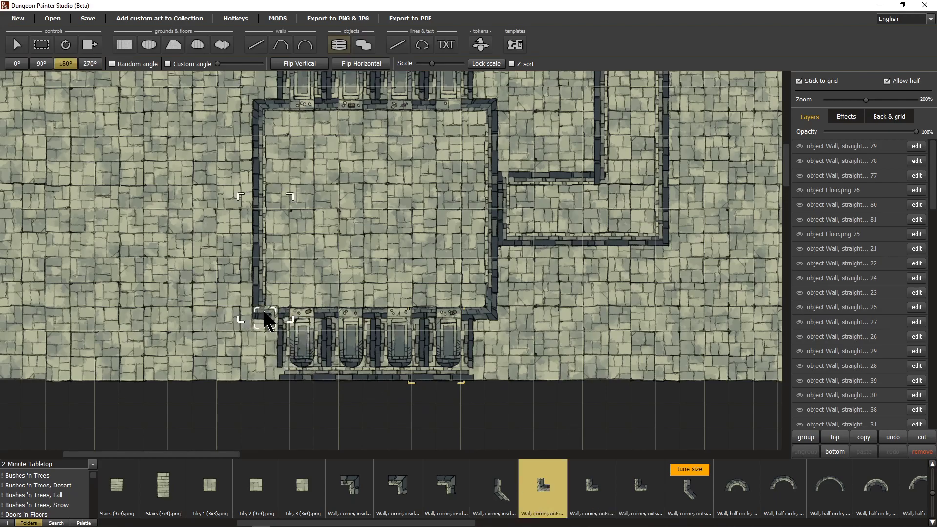
click(276, 322)
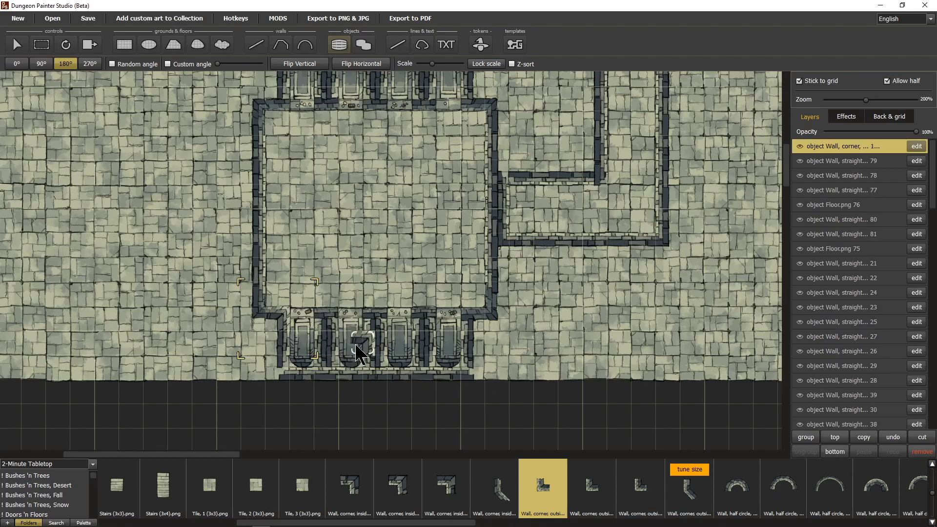
- Place the same outside wall corner at 90° where the catacomb room's south wall meets the easternmost lower niche
key(r)
key(r)
key(r)
click(467, 321)
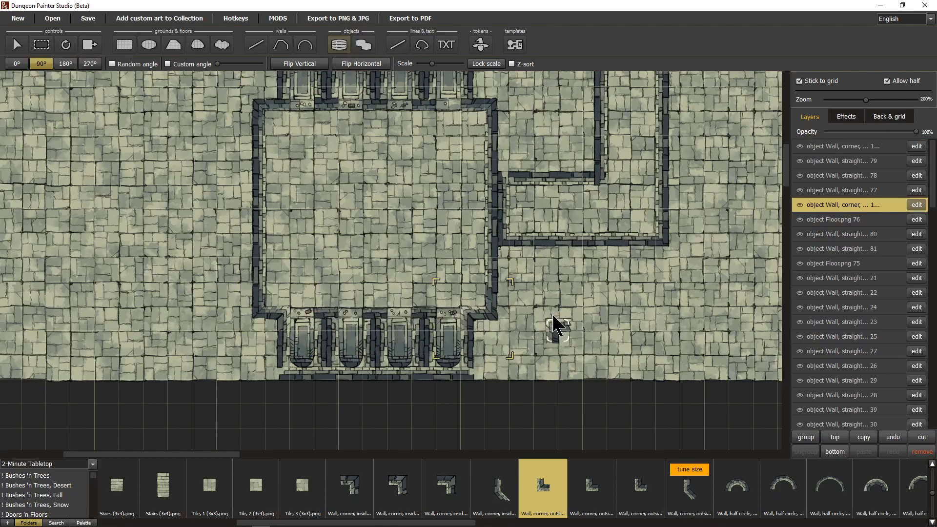
- Join the upper niches to the catacomb room with the first outside corner at 270° on the west and the second at 0° on the east
drag(399, 179, 412, 349)
key(r)
key(r)
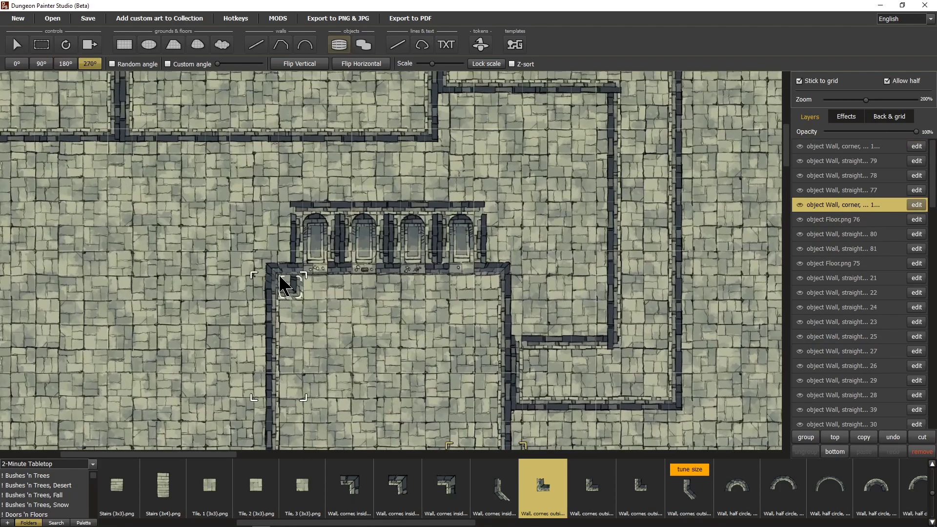
click(291, 271)
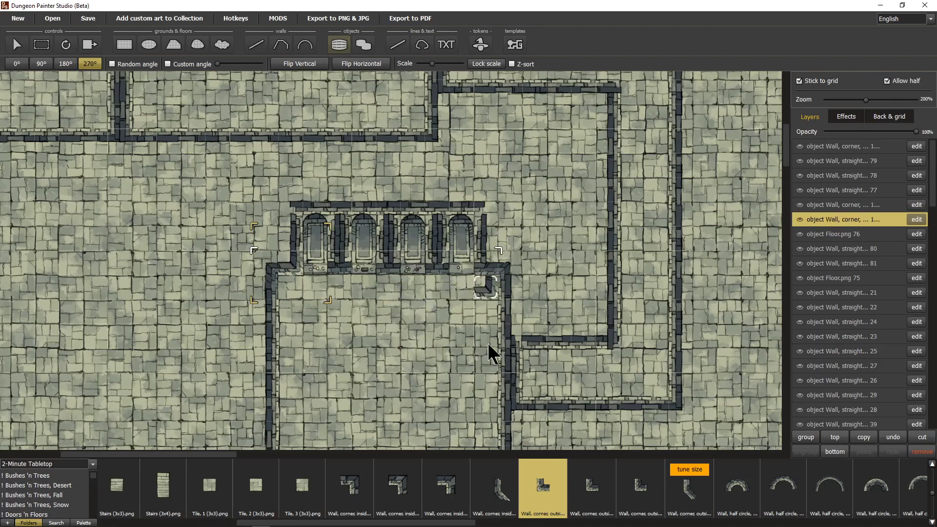
click(592, 488)
key(r)
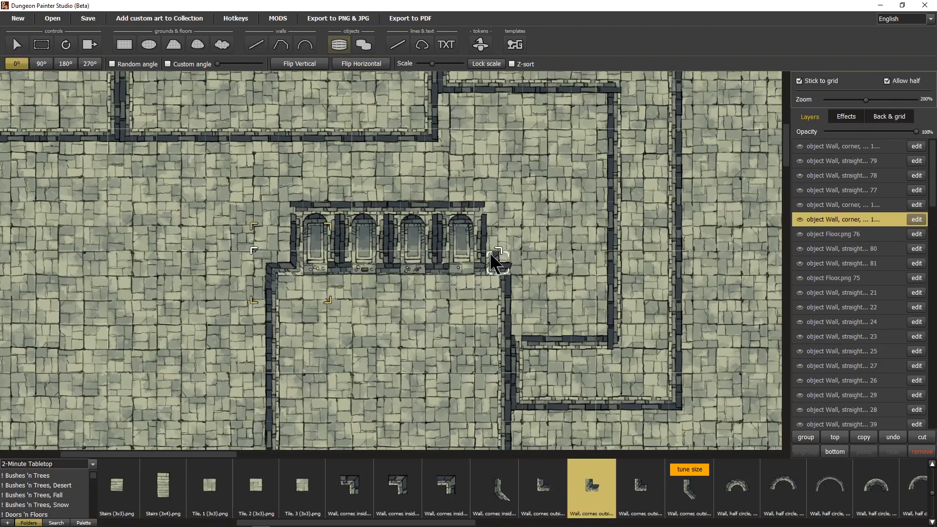
click(486, 264)
- Place the second outside wall corner at 270° on the inner bend of the corridor's southern turn beside the catacomb room
drag(608, 345, 344, 337)
key(r)
key(r)
key(r)
click(371, 312)
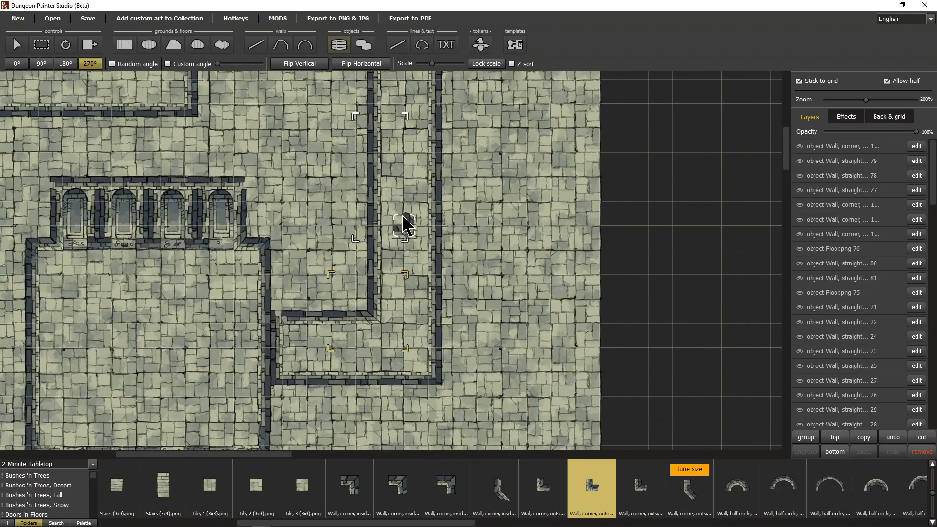
- Place the third outside wall corner at 90° on the inner bend of the eastern corridor's northern turn
drag(409, 225, 408, 433)
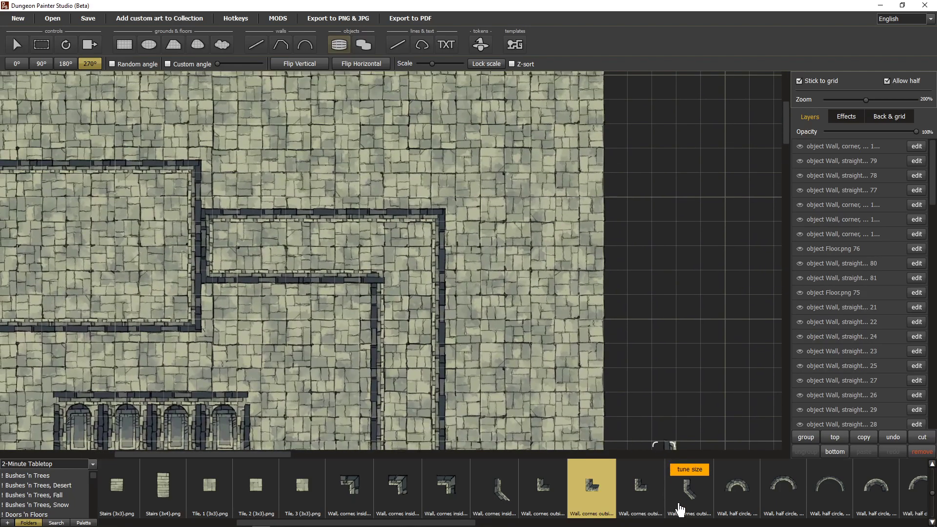
click(624, 483)
key(r)
key(r)
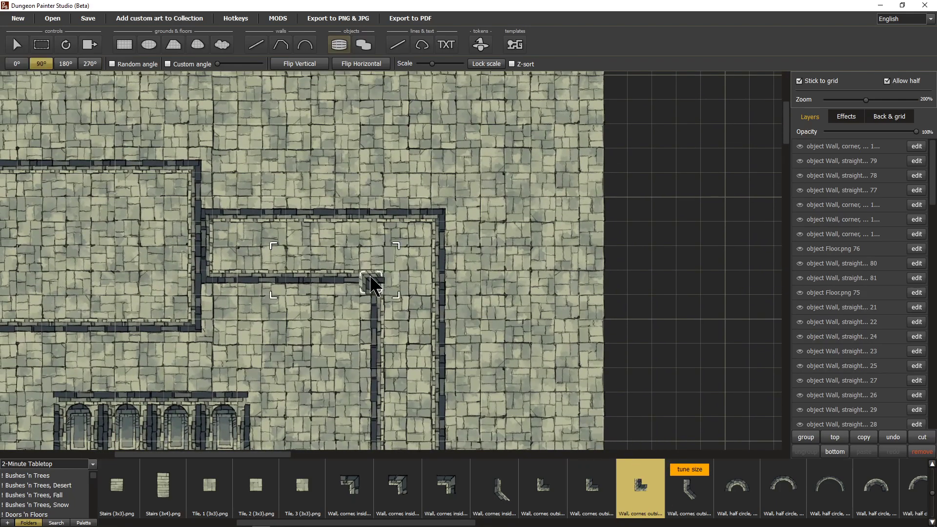
- Place the first outside wall corner at 0° where the western passage's east wall meets the west room's north wall
drag(32, 260, 550, 291)
drag(324, 295, 519, 362)
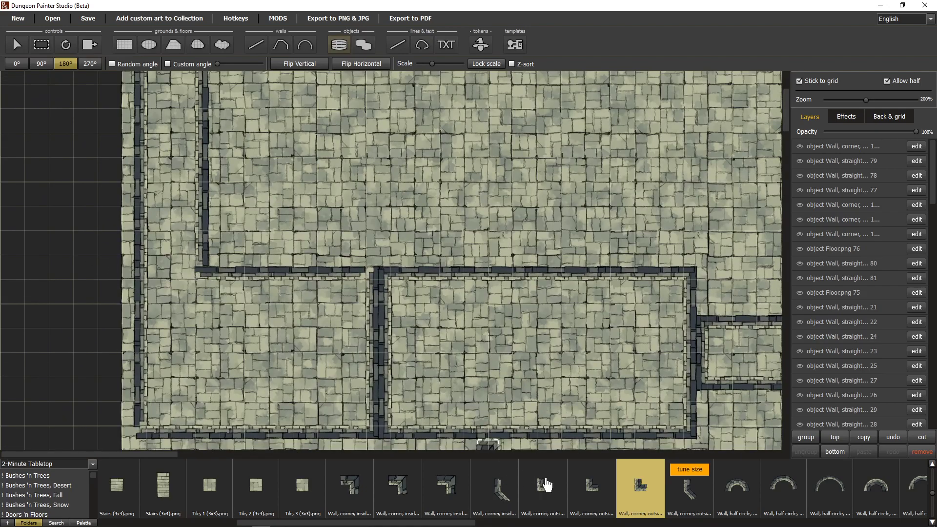
click(555, 501)
key(r)
key(r)
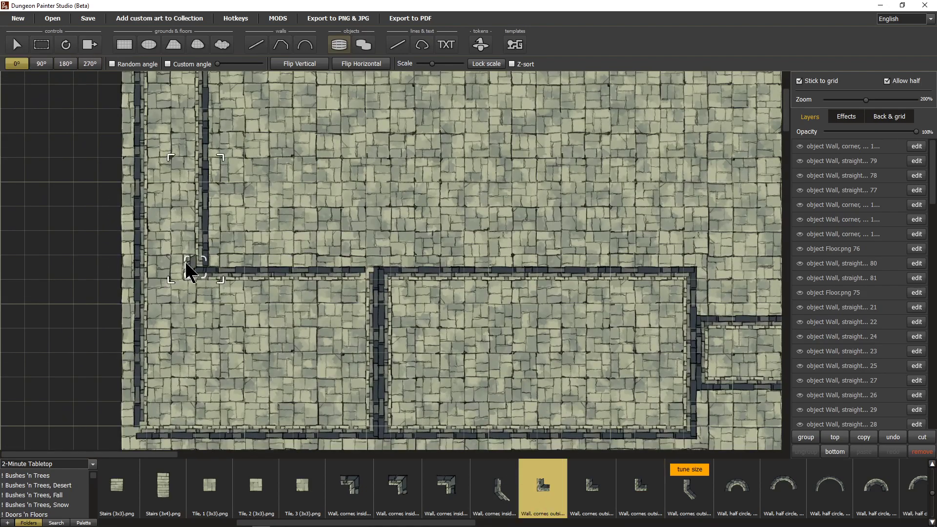
click(198, 263)
- Place the first inside wall corner at 180° in the west room's southwest corner
drag(547, 200, 506, 197)
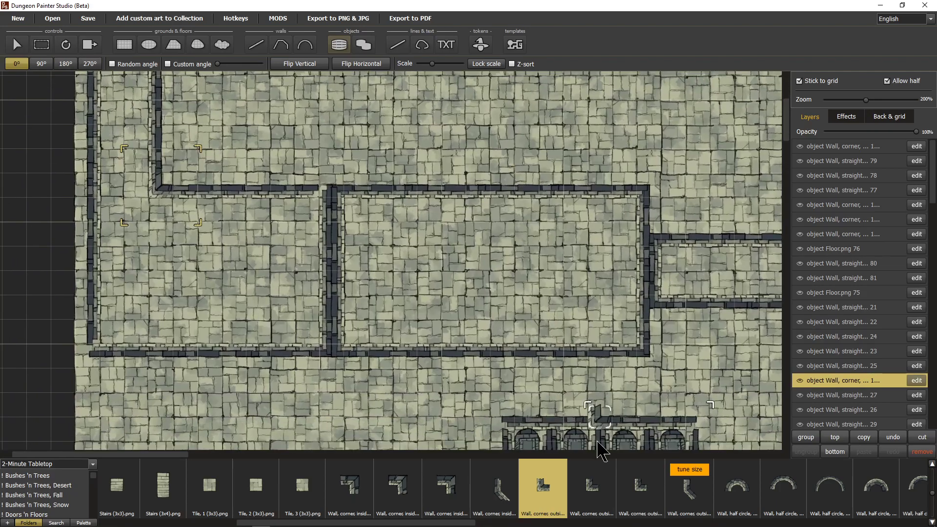
click(351, 481)
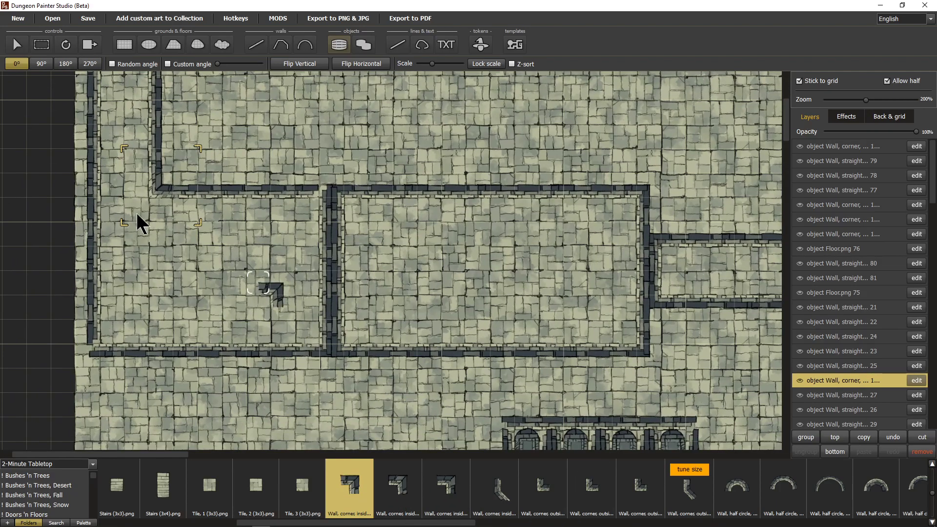
key(r)
key(r)
click(106, 354)
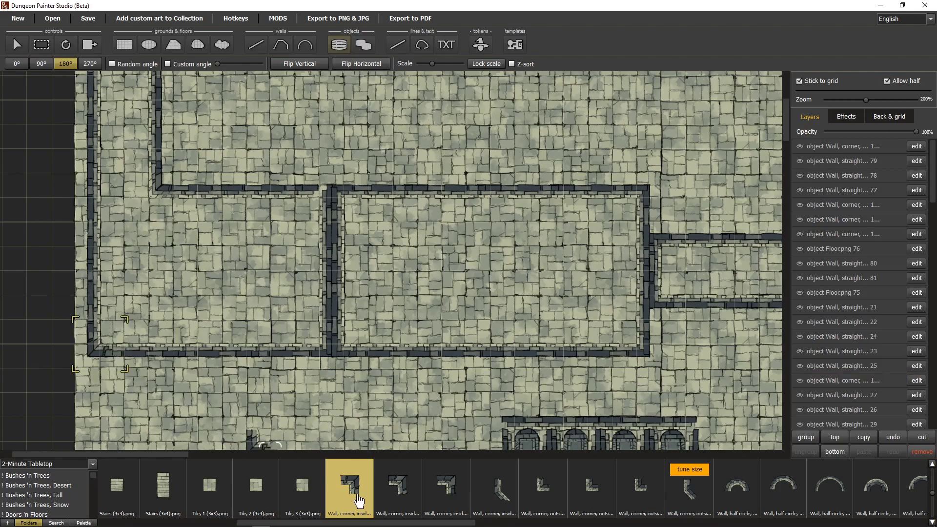
- Finish the west room's east side with the first inside corner at 0° in the northeast and inside corner 3 (2x2) at 90° in the southeast
drag(220, 252, 200, 258)
key(r)
key(r)
click(288, 187)
click(288, 186)
click(450, 510)
key(r)
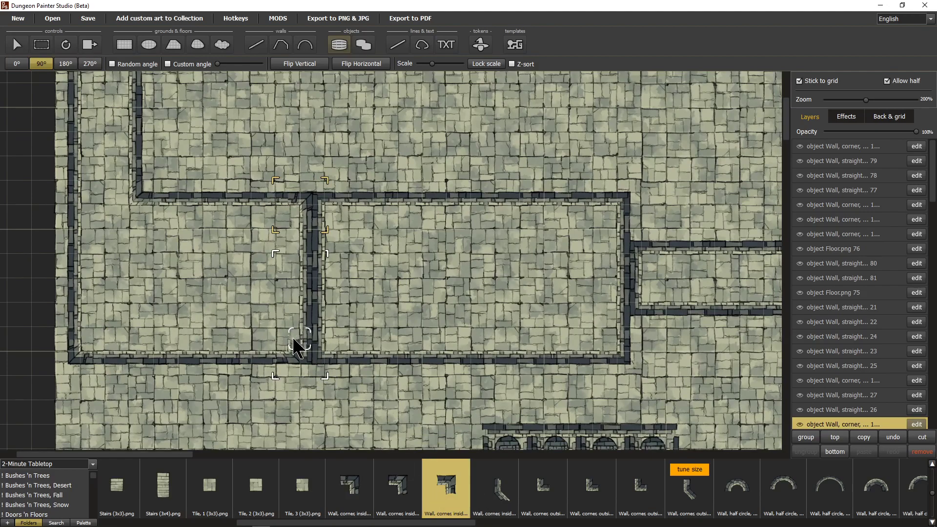
- Finish the east room's west side with the second inside corner at 270° in the northwest and the first at 180° in the southwest
click(411, 488)
key(r)
key(r)
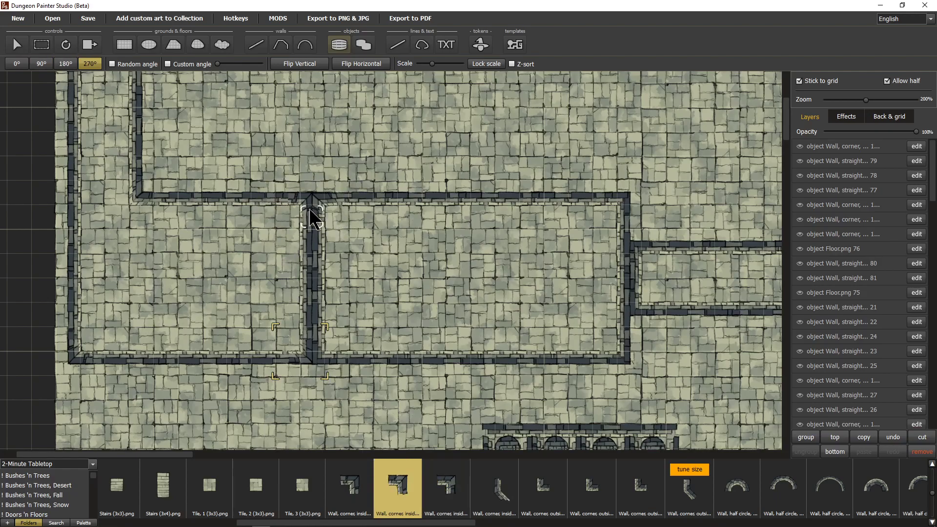
click(352, 498)
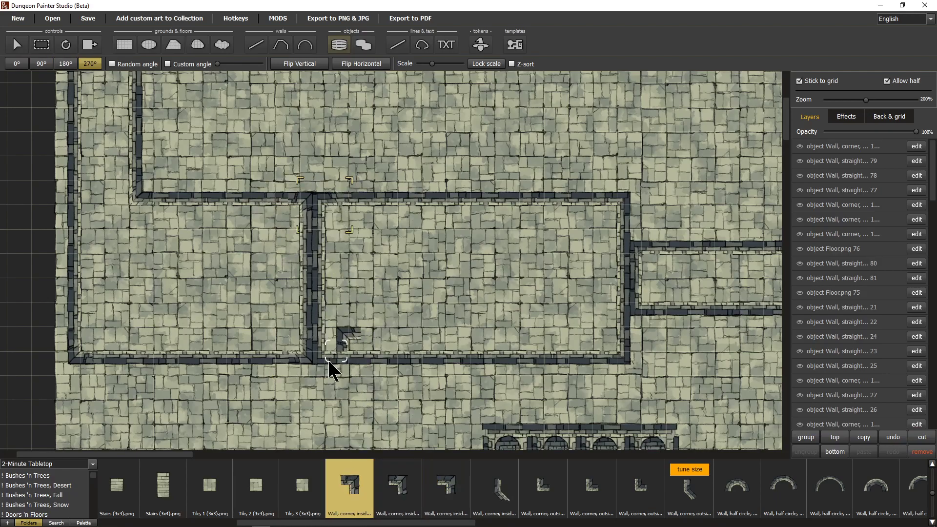
key(r)
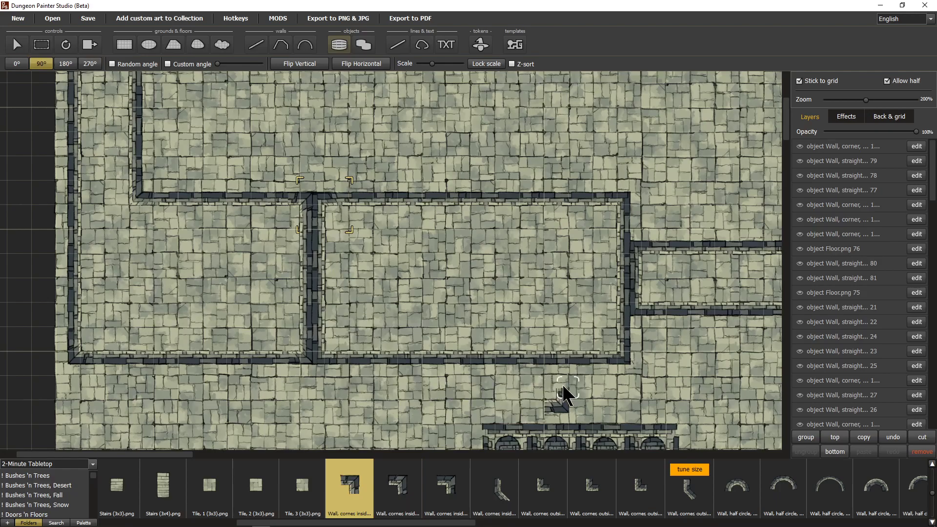
key(r)
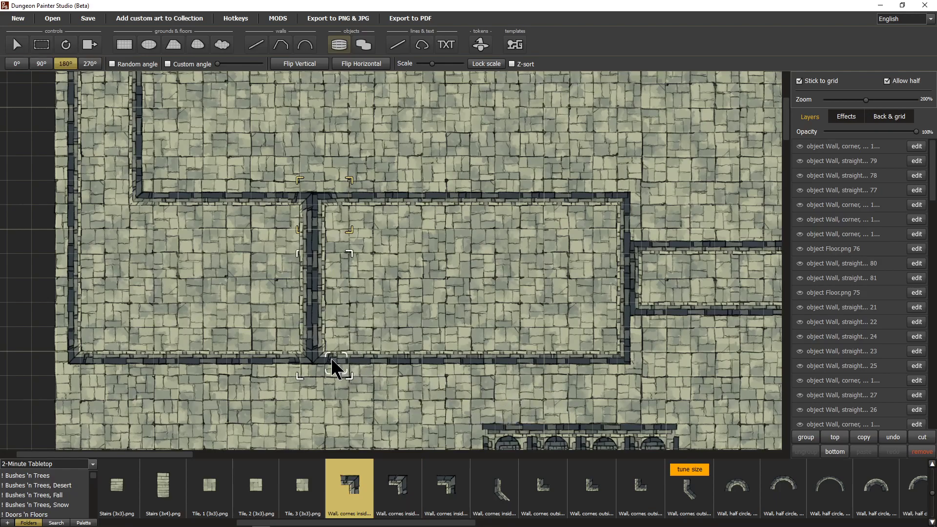
- Finish the east room's east side with the first inside corner at 90° in the southeast and inside corner 3 (2x2) at 0° in the northeast
key(r)
key(r)
key(r)
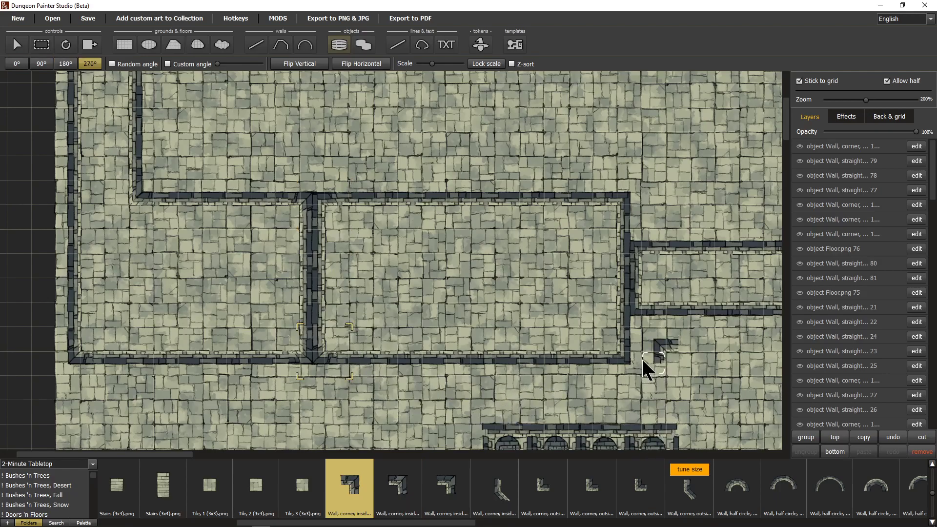
click(620, 349)
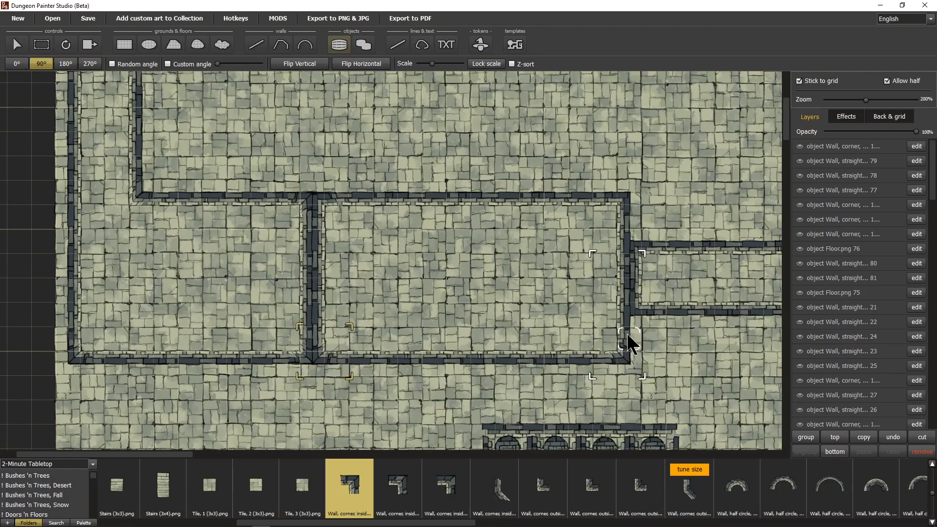
click(463, 489)
key(r)
key(r)
key(r)
click(604, 186)
- Close the northern corridor's west end with the first inside corner at 180° in the southwest and the second at 270° in the northwest
drag(713, 217, 300, 193)
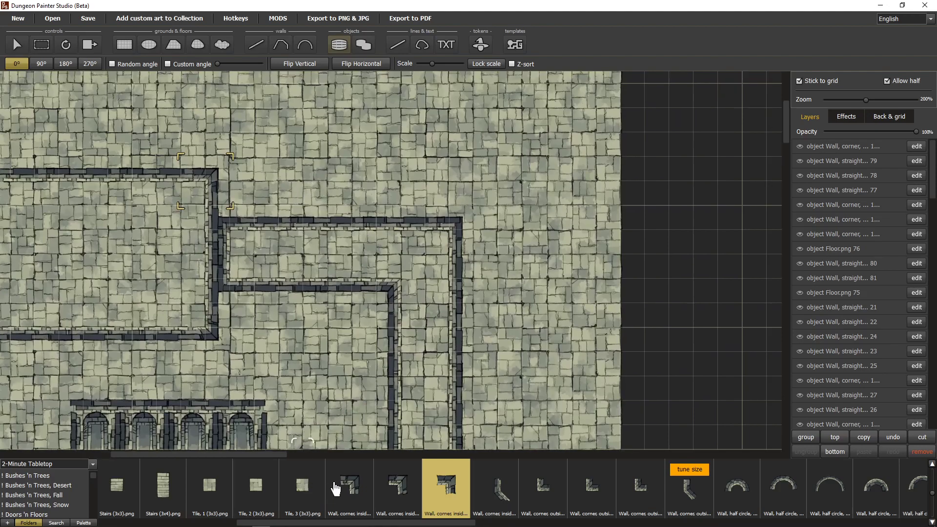
click(359, 488)
key(r)
key(r)
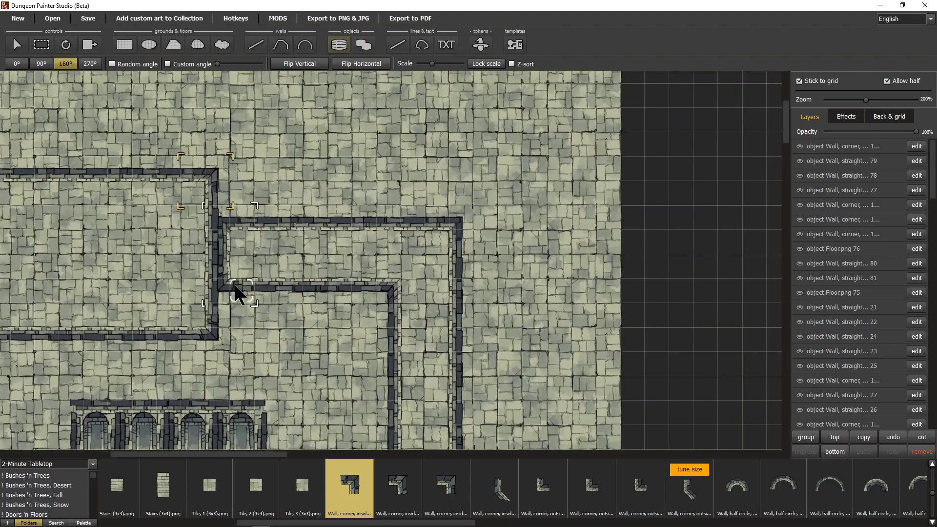
click(406, 488)
key(r)
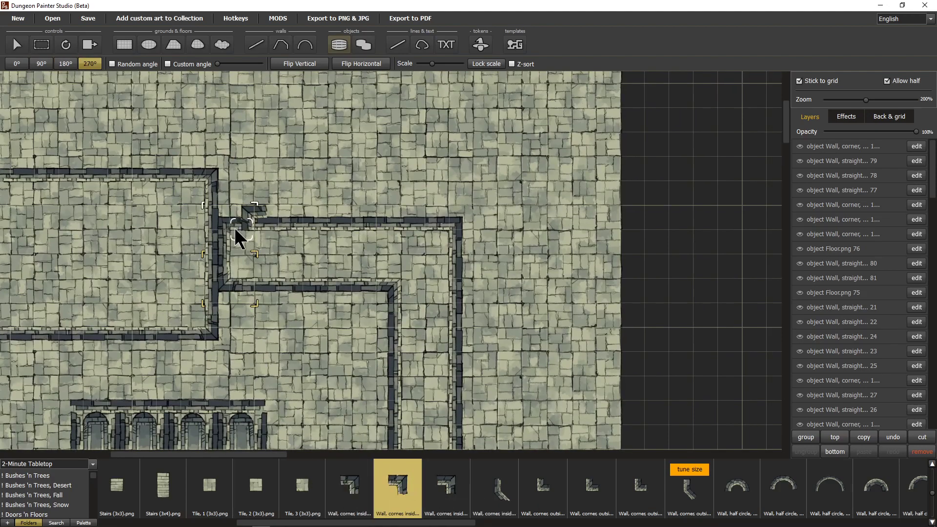
click(213, 237)
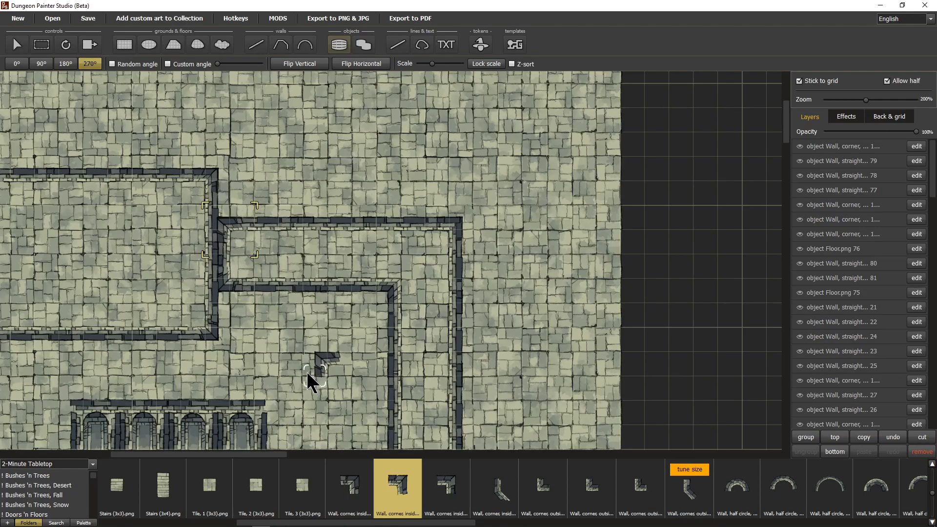
- Place inside wall corner 3 (2x2) at 0° on the outer northeast bend of the eastern corridor
drag(310, 375, 296, 285)
click(455, 484)
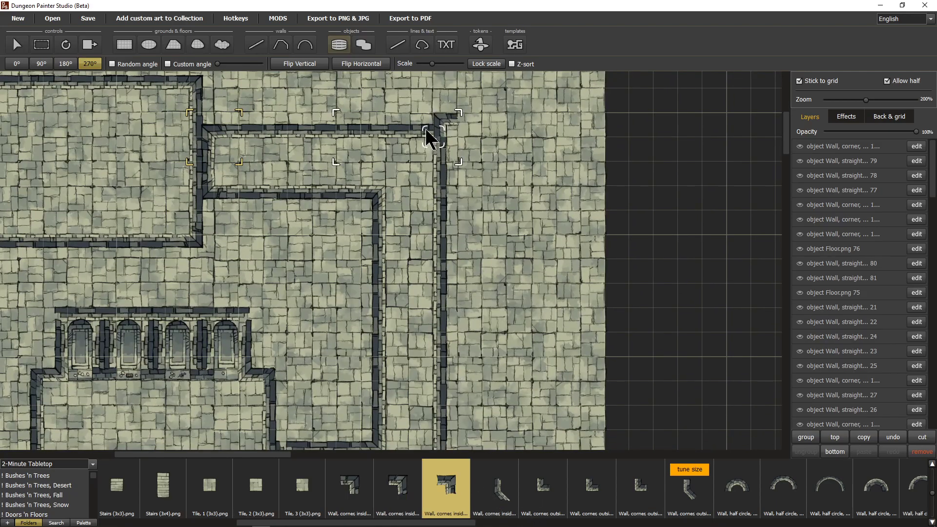
key(r)
drag(420, 313, 456, 109)
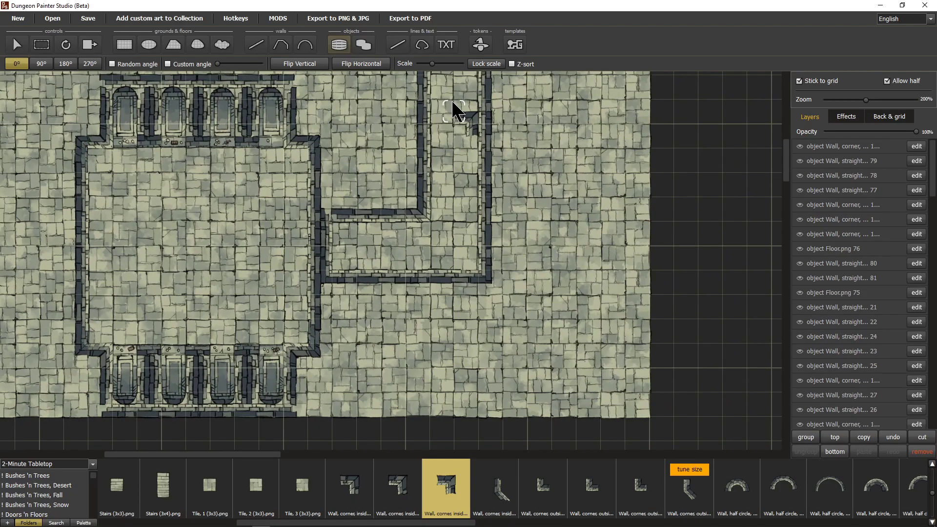
- Place the second inside wall corner at 90° on the outer southeast bend of the eastern corridor
click(396, 486)
key(r)
click(481, 275)
- Close the southern corridor's west end with the first inside corner at 270° in the northwest and the third at 180° in the southwest
click(350, 486)
key(r)
key(r)
click(317, 226)
click(445, 486)
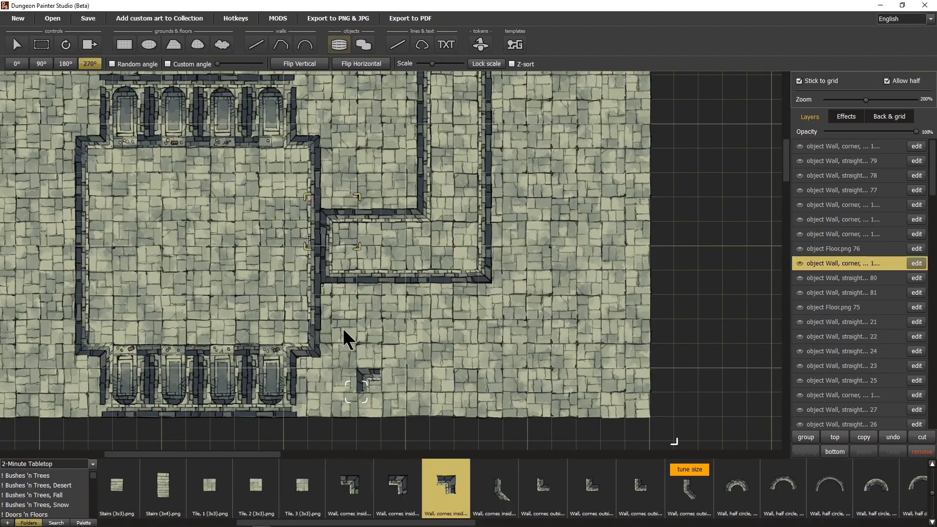
key(r)
key(r)
key(r)
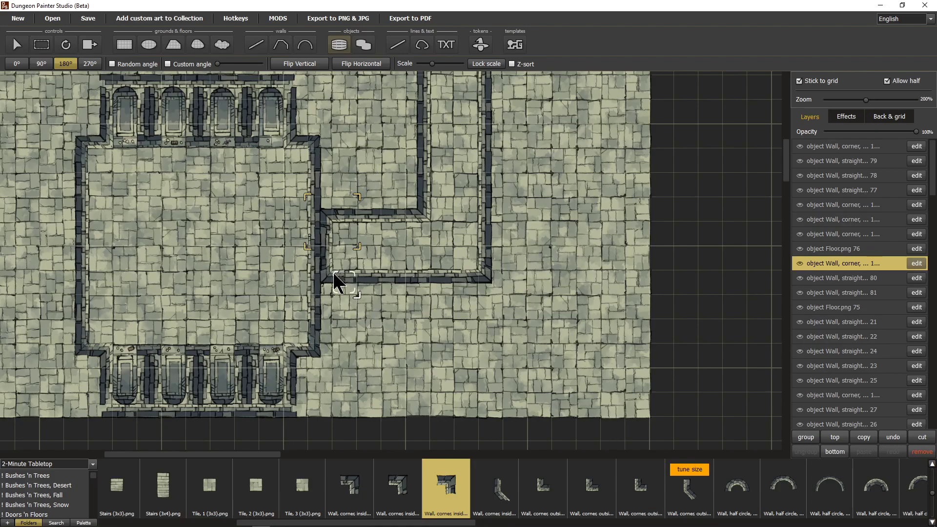
click(333, 273)
- Place the second inside corner on the catacomb room at 90° in the southeast, 180° in the southwest and 270° in the northwest
drag(182, 312, 266, 319)
click(408, 487)
key(r)
key(r)
key(r)
click(396, 347)
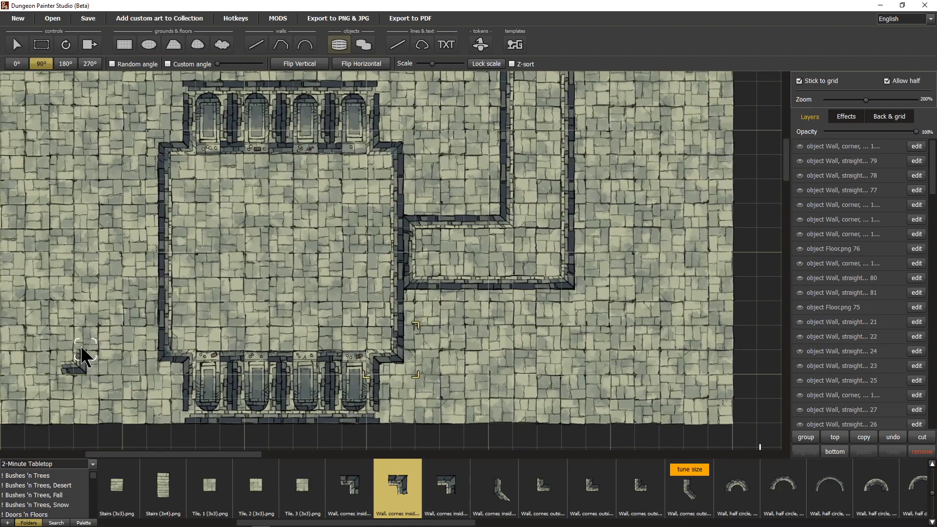
key(r)
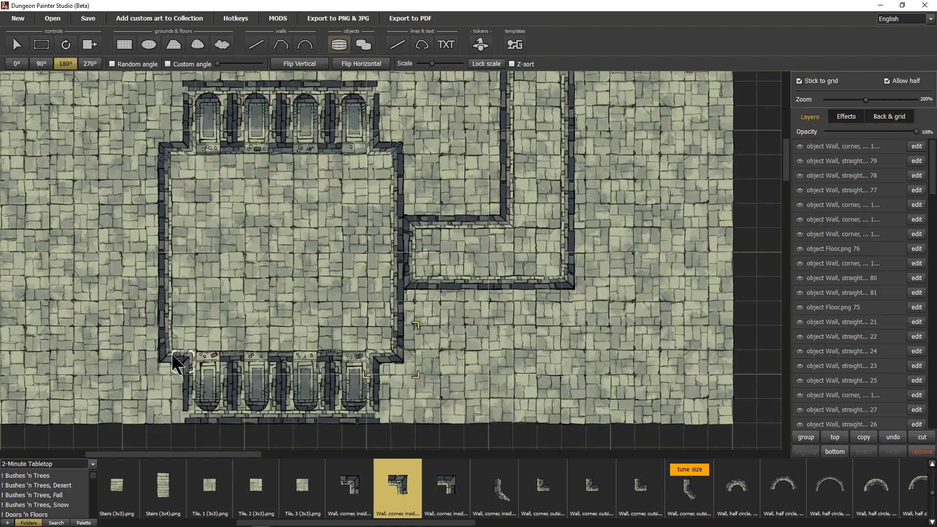
key(r)
click(157, 163)
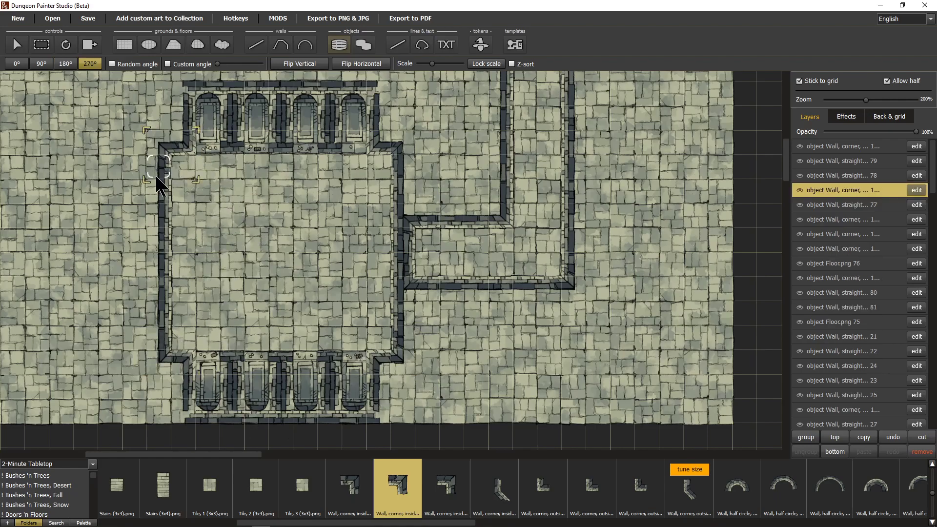
- Place the first inside corner at 0° on the catacomb room's northeast corner
click(362, 499)
key(r)
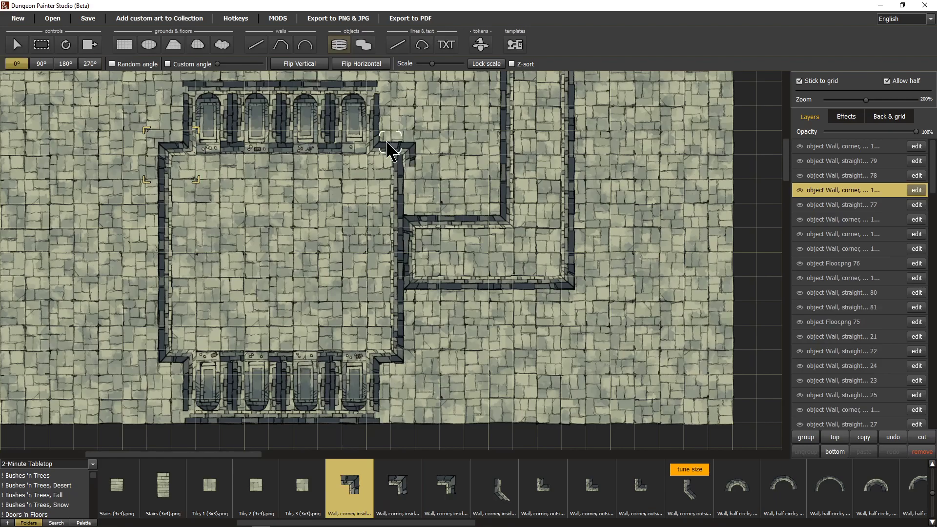
click(380, 147)
- Place the third inside corner at 180° on the southwest corners of the catacomb room's southern tomb alcoves
click(436, 494)
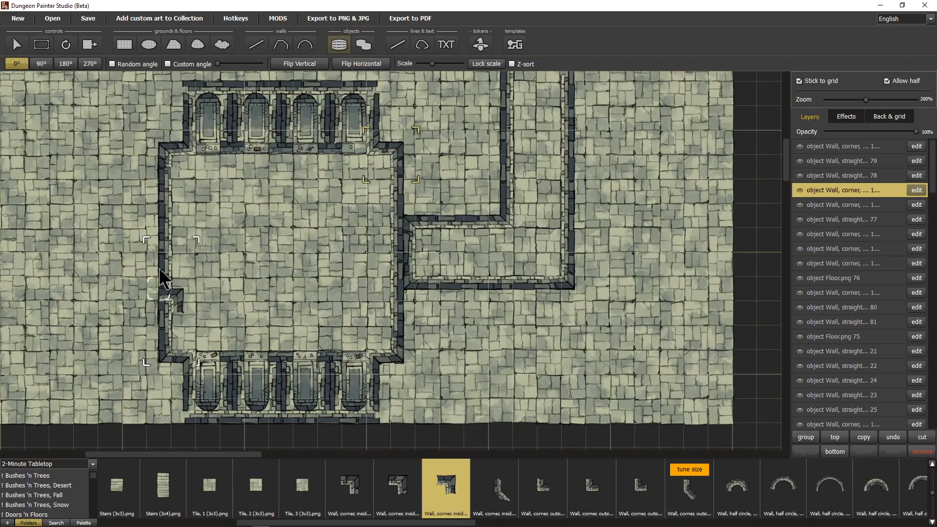
drag(163, 282, 219, 226)
key(r)
key(r)
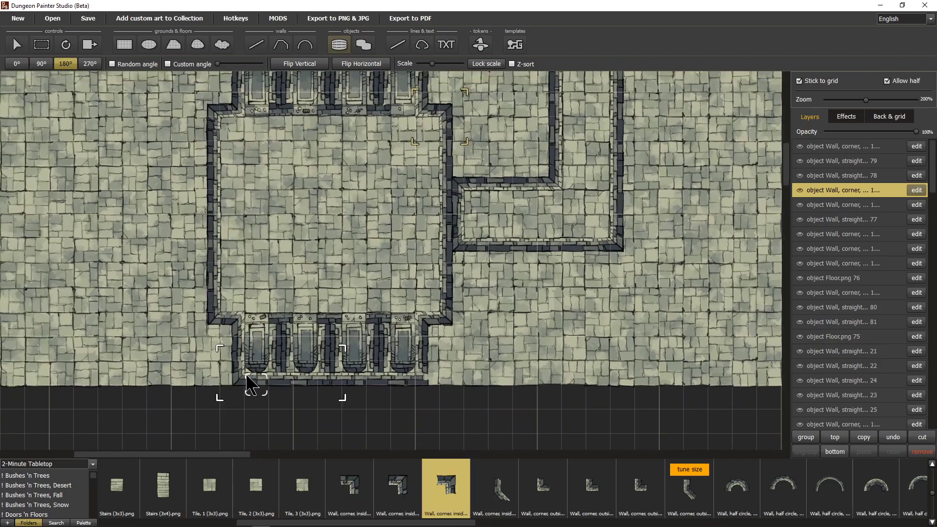
click(247, 381)
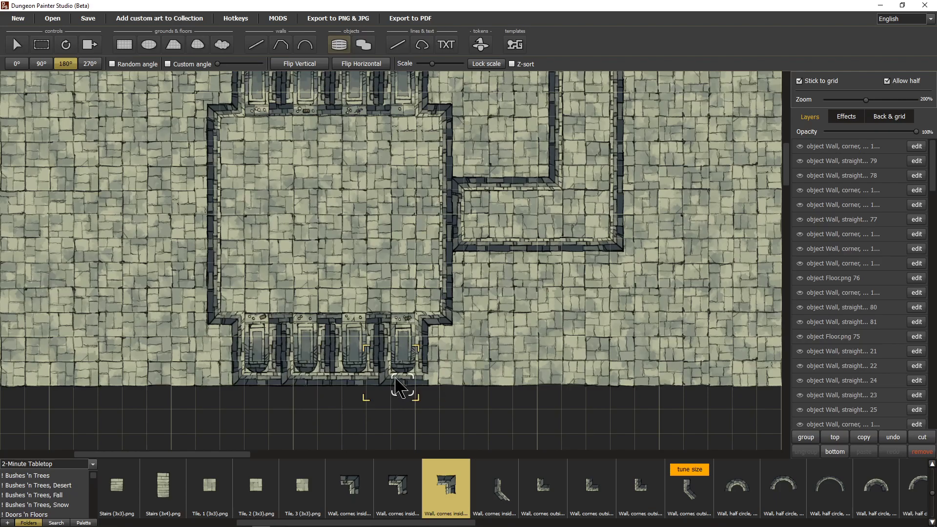
- Finish the southern tomb alcoves' outer corners with the second inside corner at 180° and 90° and the first at 90°
click(396, 488)
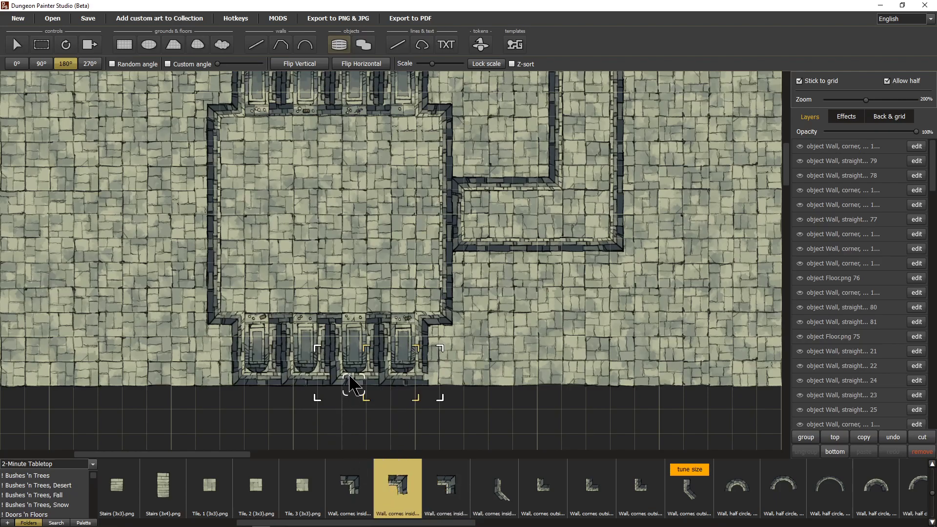
scroll(435, 402, down, 3)
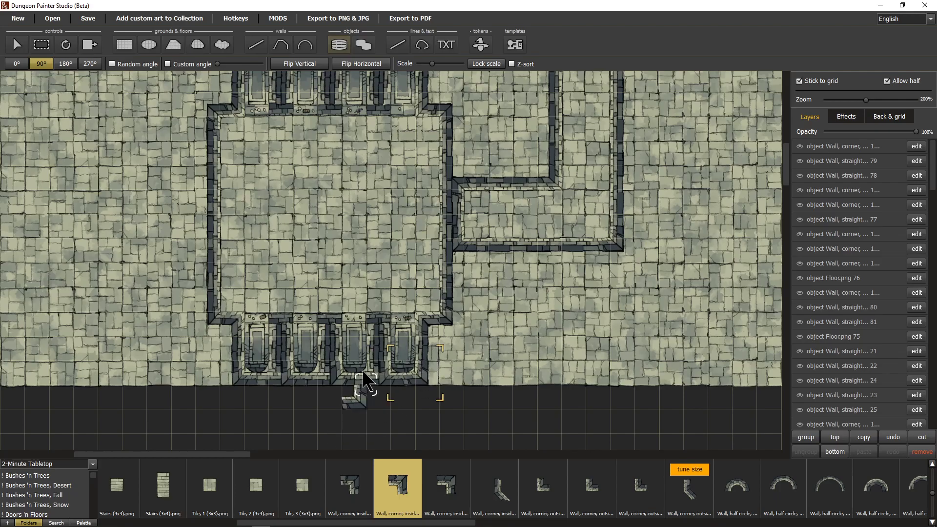
click(365, 506)
scroll(314, 376, down, 4)
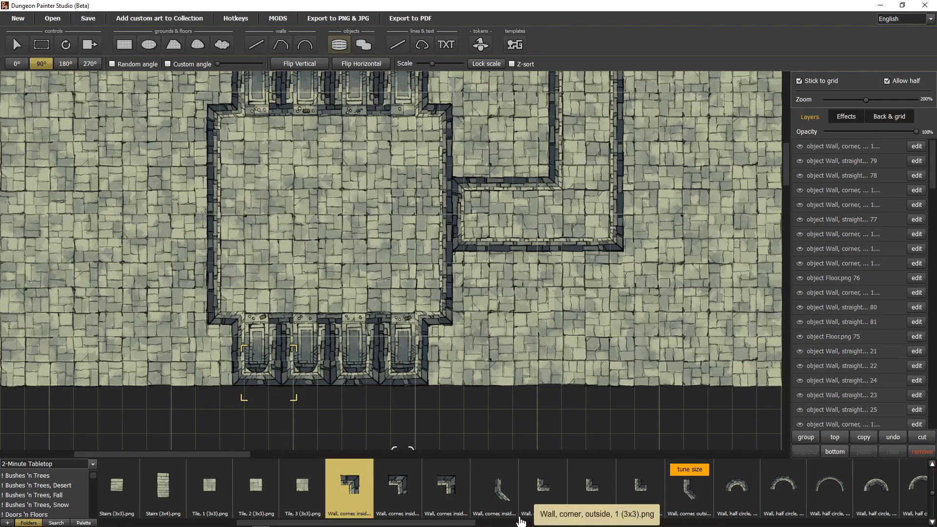
- Place the first inside corner at 270° on the northwest corners of the catacomb room's northern tomb alcoves
scroll(359, 195, up, 1)
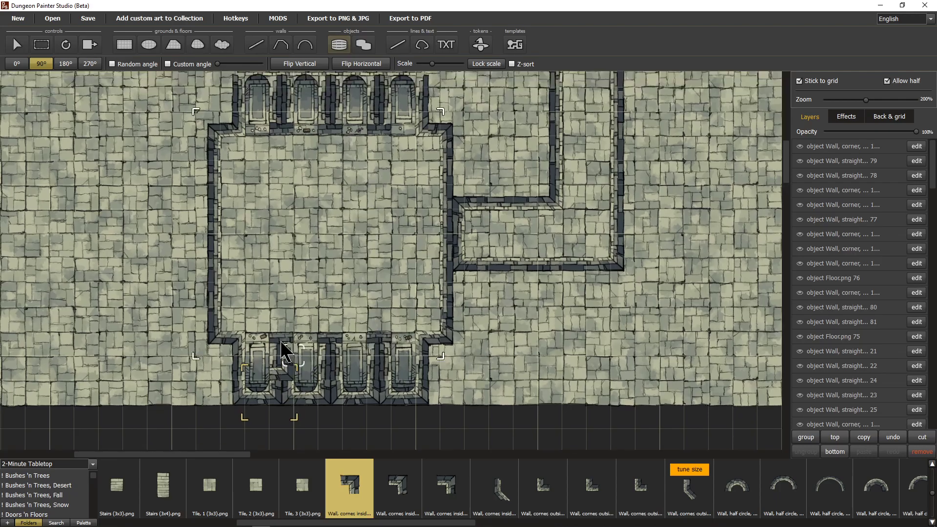
drag(354, 234, 359, 412)
key(r)
key(r)
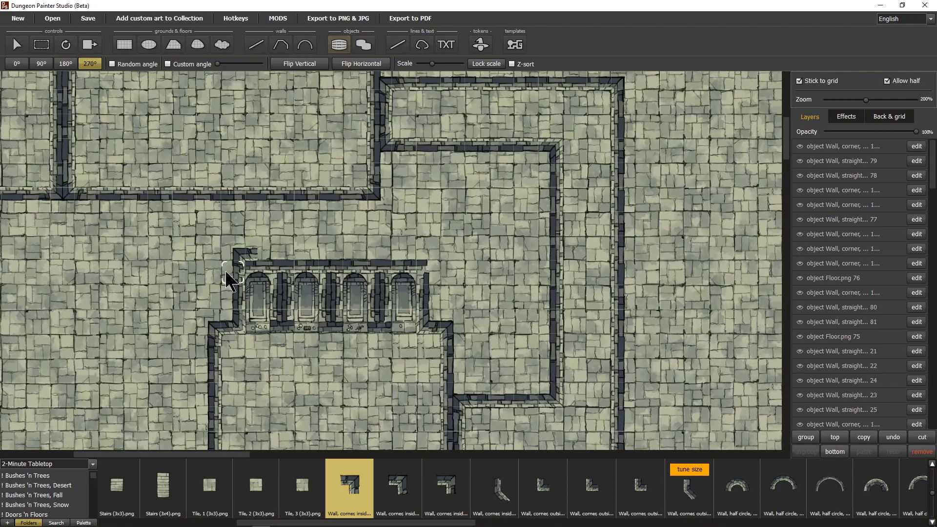
click(224, 284)
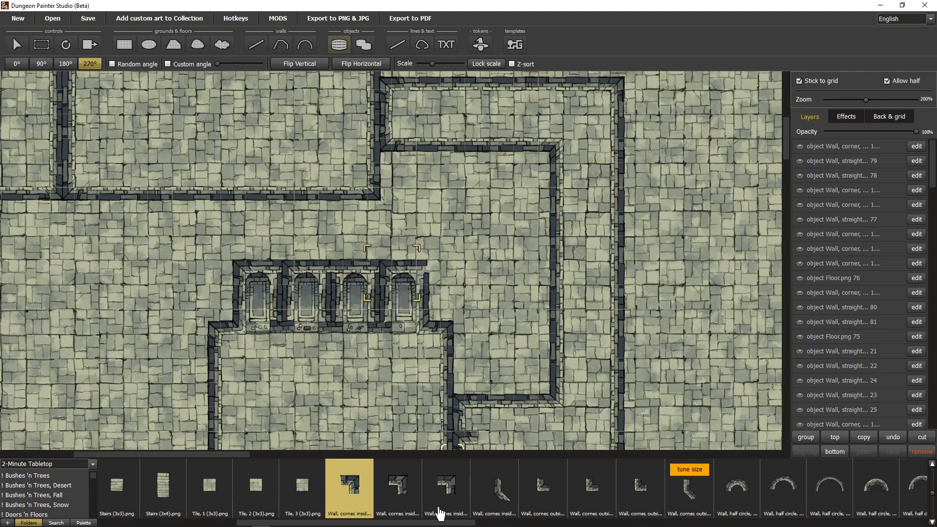
- Finish the northern alcoves with the third inside corner at 0° on northeast corners and the second at 0° and 270° beside the middle divider
click(445, 480)
key(r)
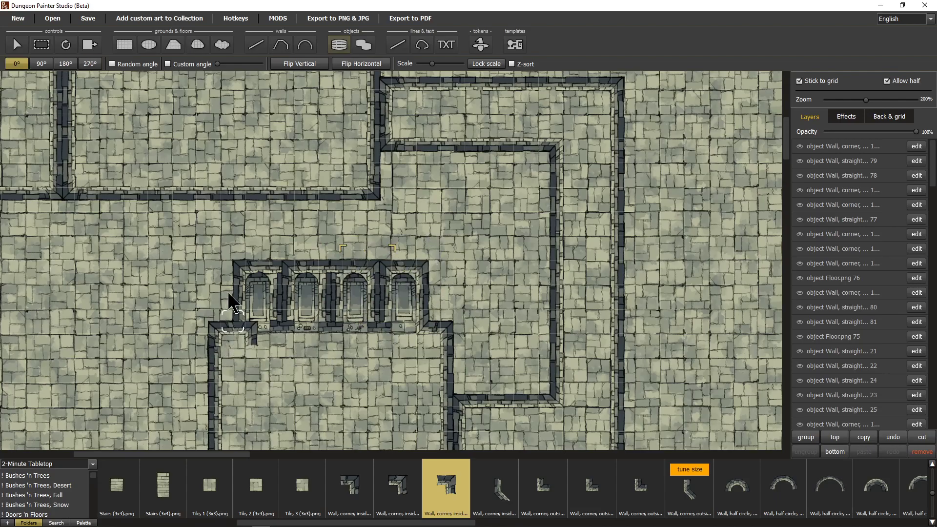
click(396, 488)
key(r)
key(r)
key(r)
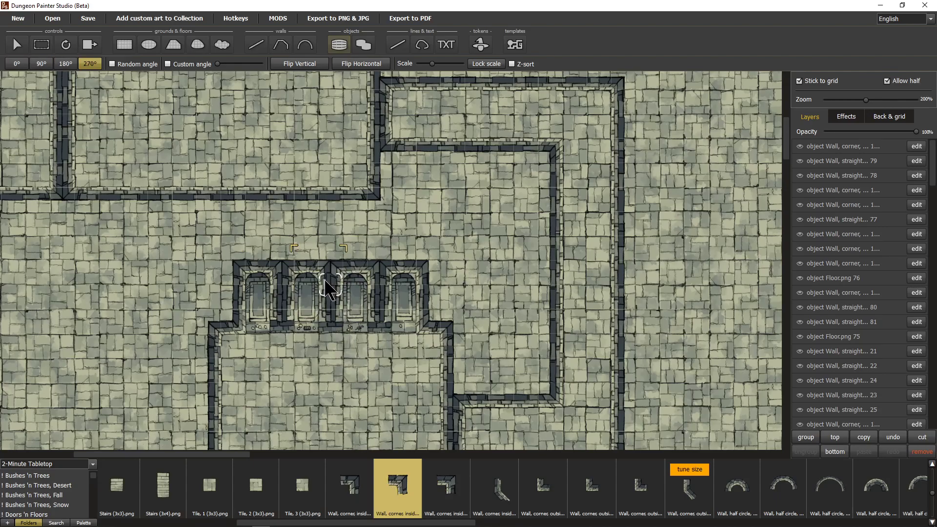
- Reload the Dungeon Builder assets, choose the new U-shaped outside corner piece at 0°, and reduce its scale slightly with the scale locked
drag(324, 411, 353, 304)
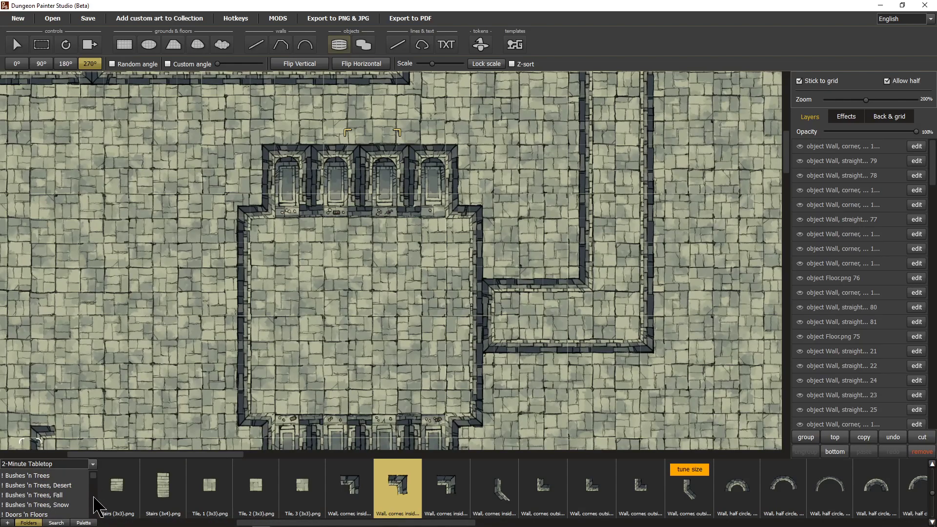
scroll(97, 503, down, 2)
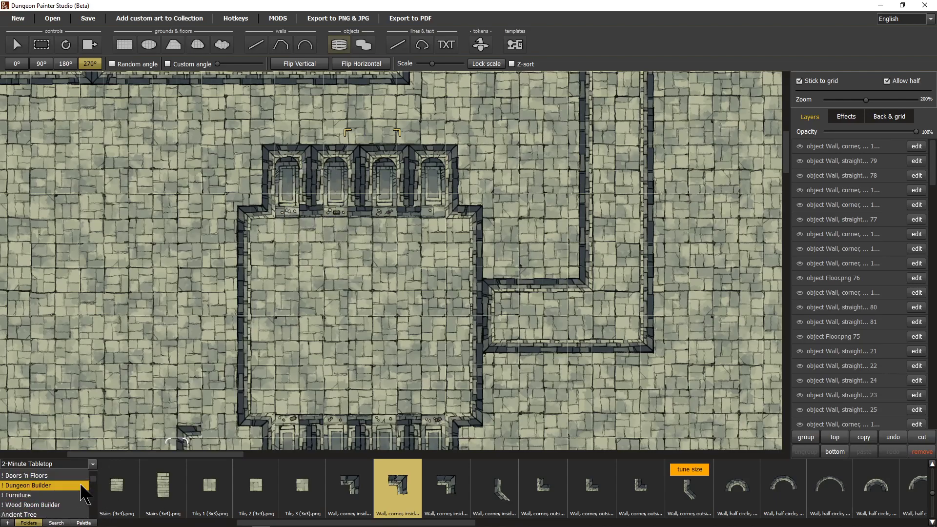
click(28, 491)
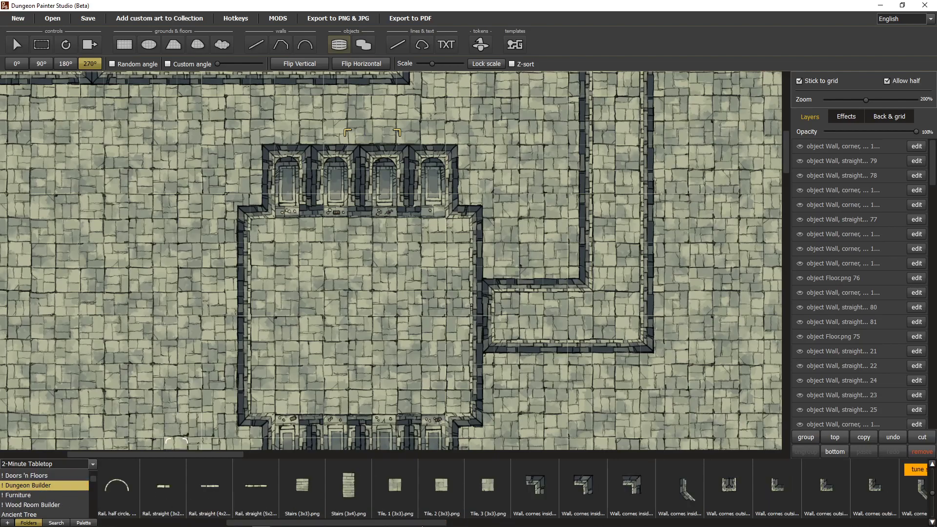
click(729, 488)
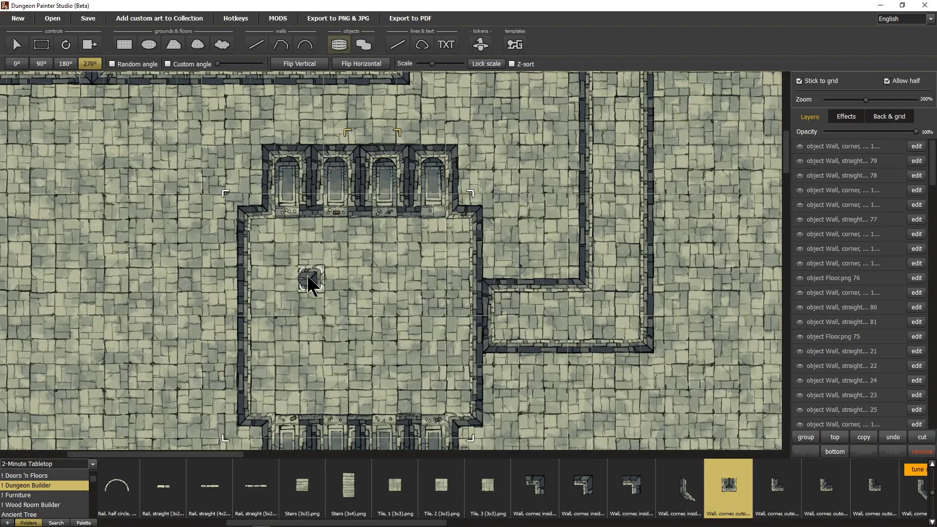
drag(332, 268, 406, 372)
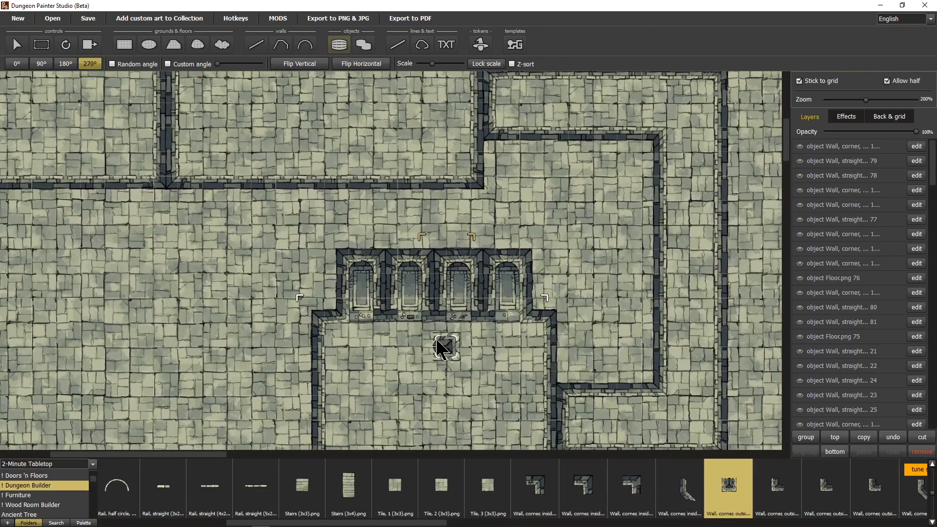
scroll(429, 349, up, 2)
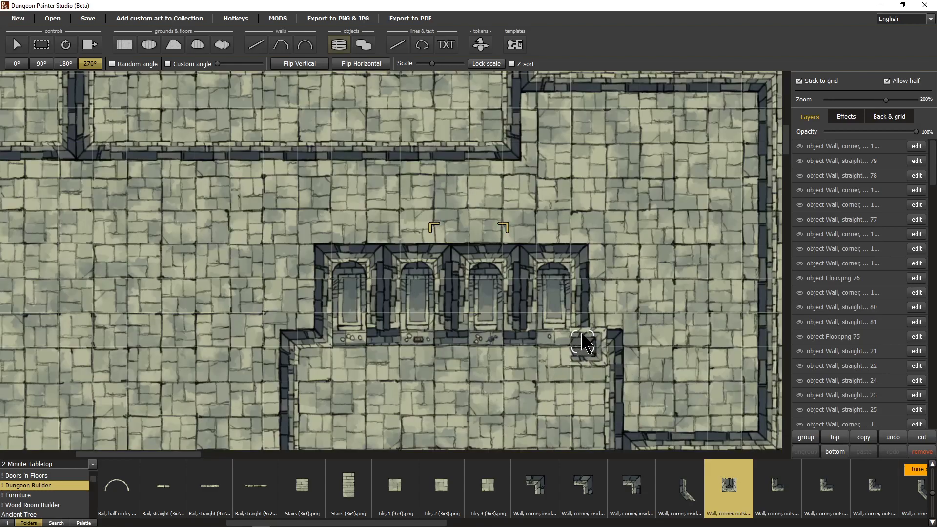
right_click(430, 372)
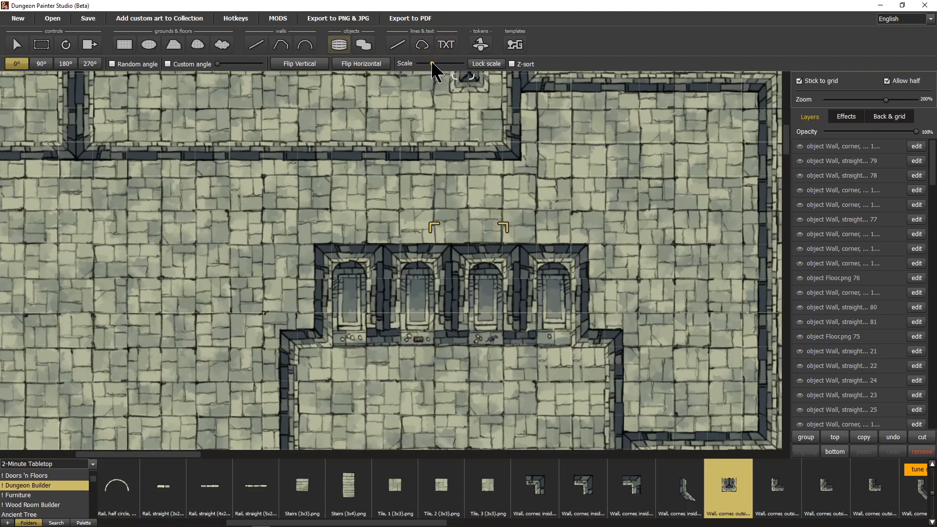
drag(431, 62, 429, 63)
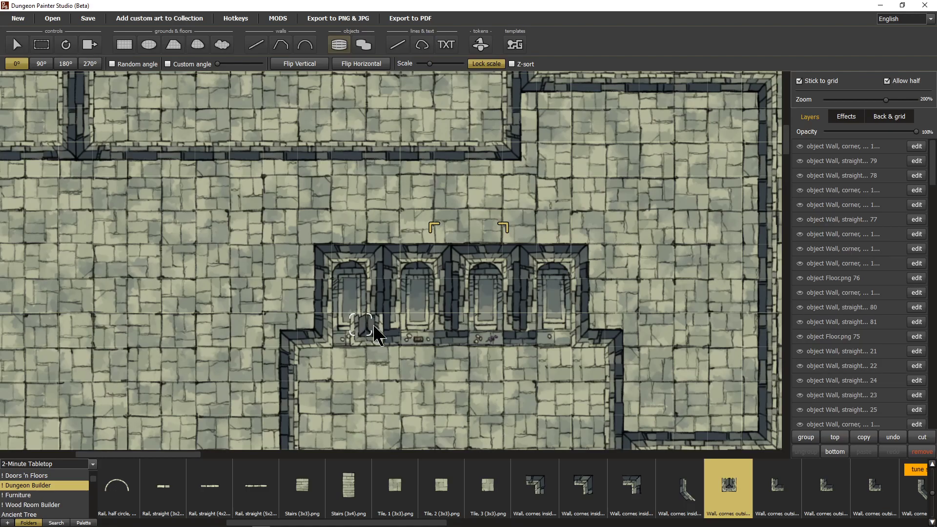
- Cap the room-side ends of the three dividers between the northern tomb alcoves with the U-shaped outside corner at 0°
click(380, 338)
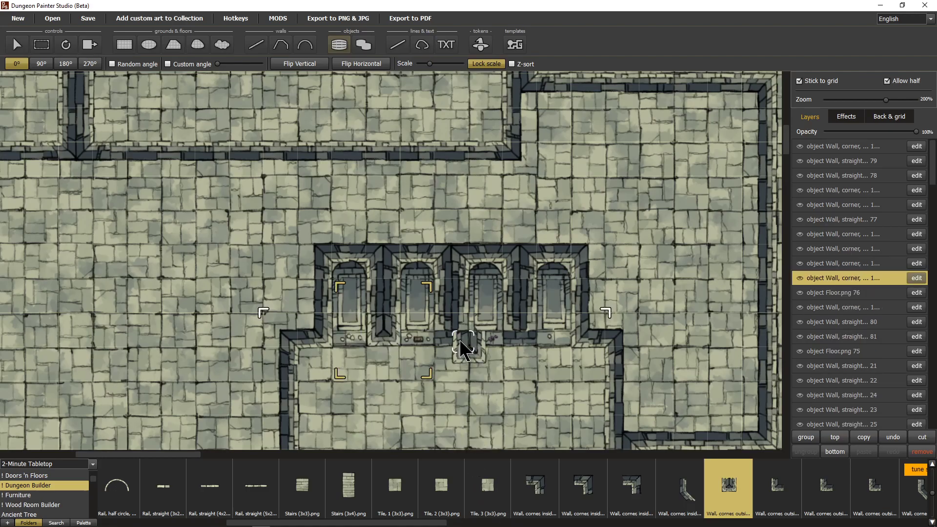
click(456, 337)
click(513, 336)
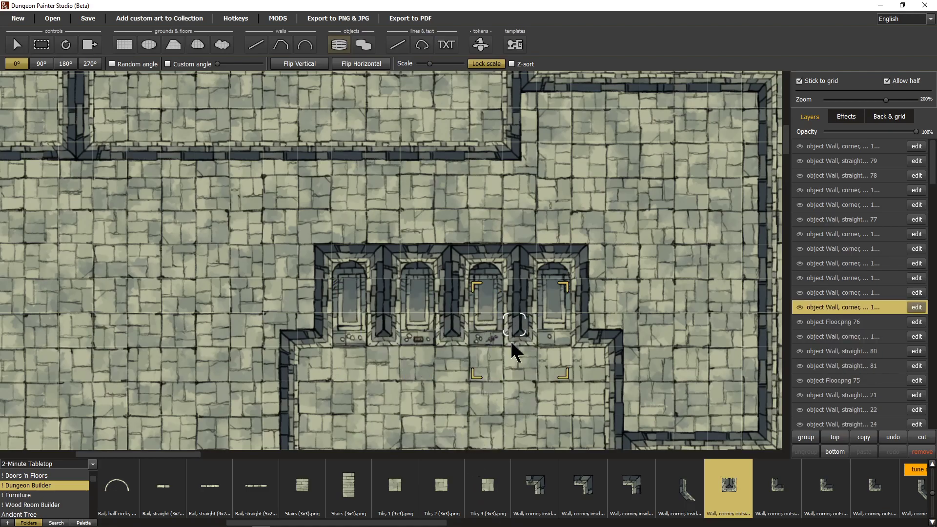
- Cap the three dividers between the southern tomb alcoves with the U-shaped outside corner at 180°, redoing the misaligned eastern one
scroll(429, 409, down, 3)
drag(435, 193, 453, 71)
key(space)
key(space)
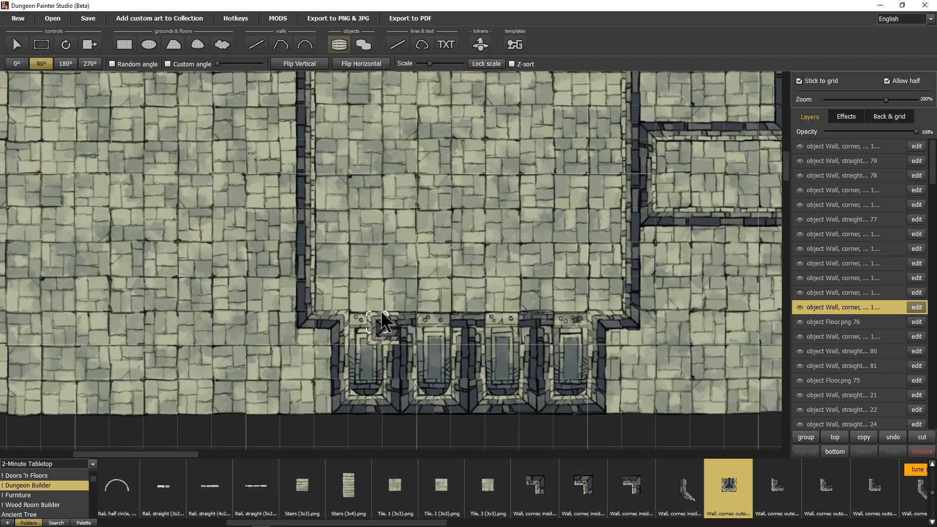
click(399, 313)
click(469, 324)
click(541, 327)
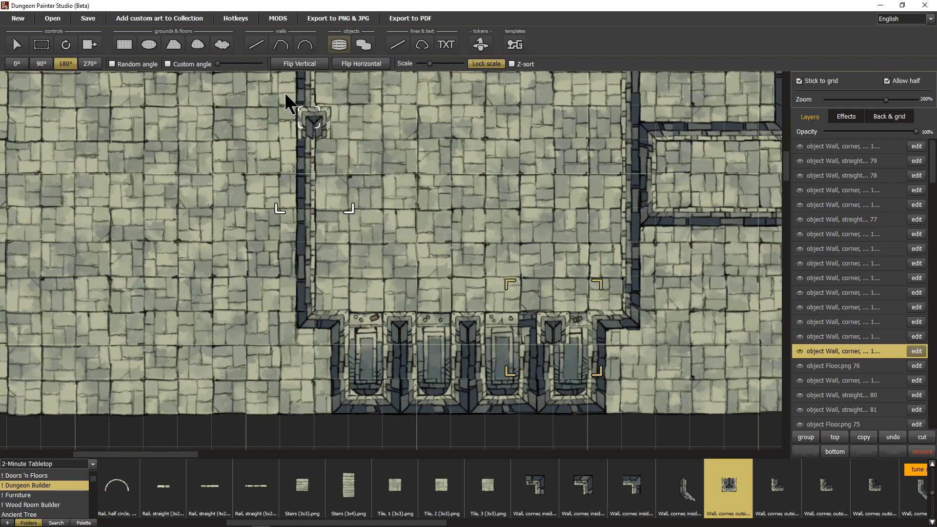
key(ctrl+z)
click(532, 336)
- Select all the loose wall, floor and catacomb object layers above the DUNGEON FLOOR group
scroll(463, 229, down, 3)
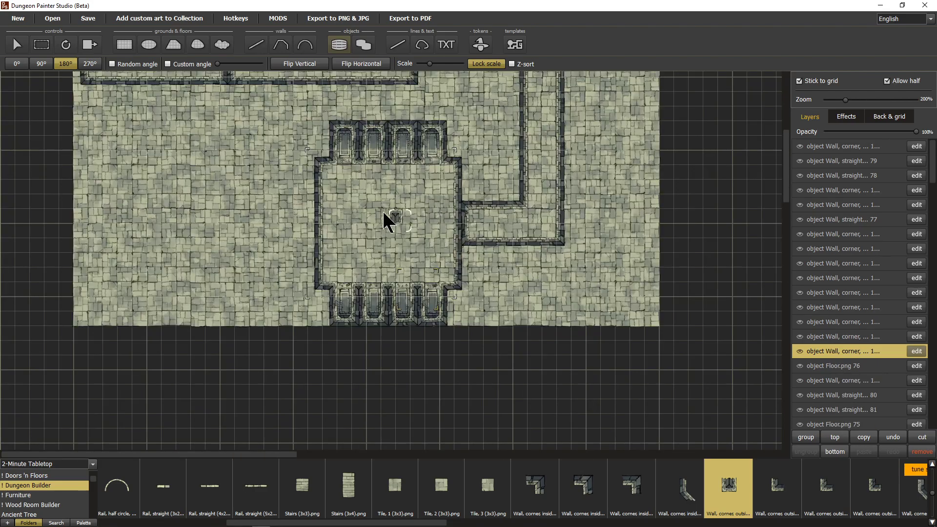
drag(386, 215, 405, 348)
drag(353, 370, 442, 410)
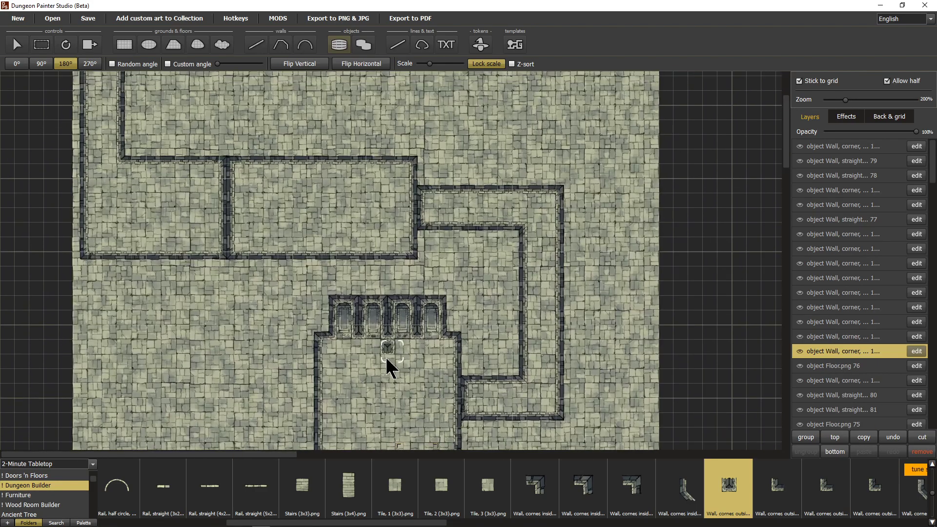
drag(382, 352, 415, 470)
drag(424, 386, 425, 249)
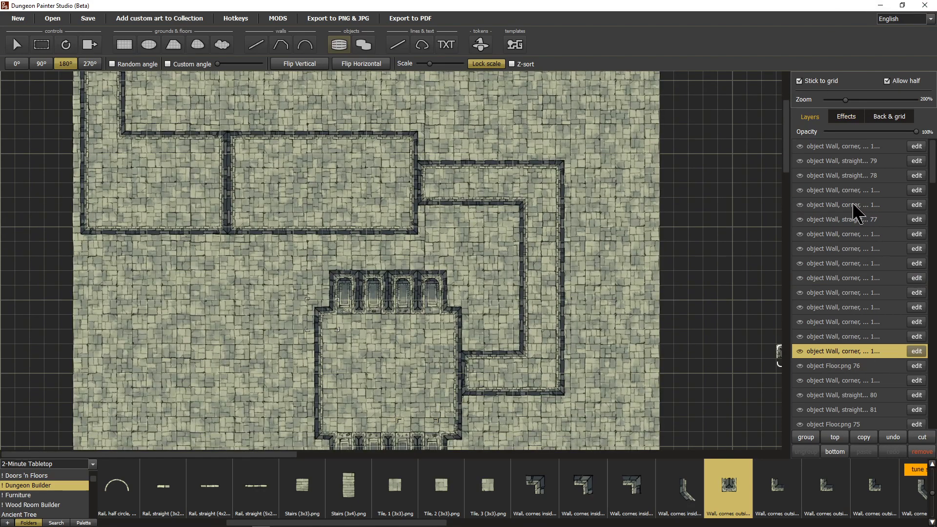
scroll(898, 273, down, 5)
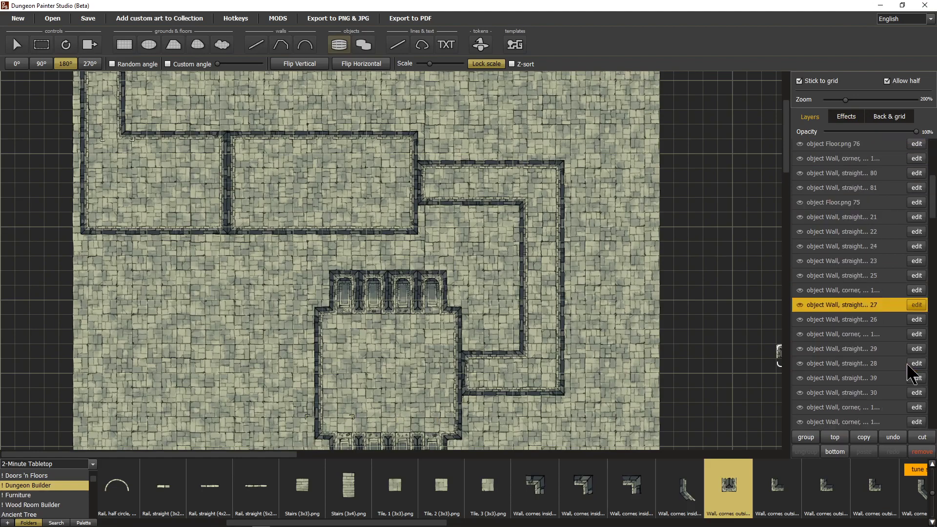
scroll(890, 381, down, 10)
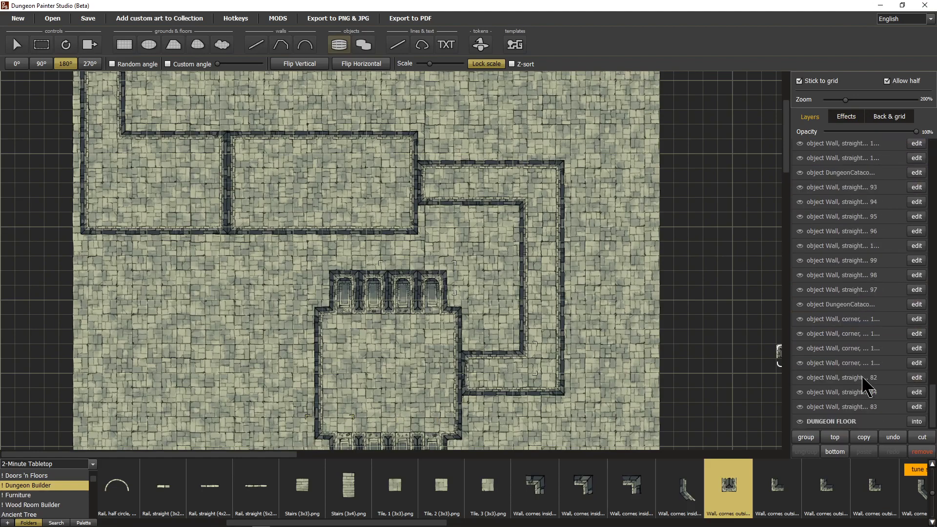
key(ctrl+a)
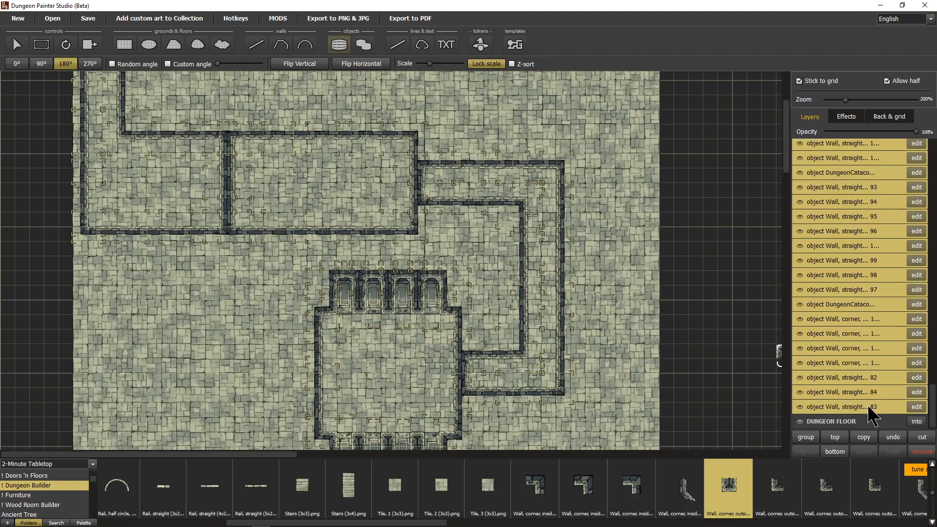
- Group the selected wall and catacomb object layers and name the group DUNGEON WALLS
click(807, 438)
double_click(845, 149)
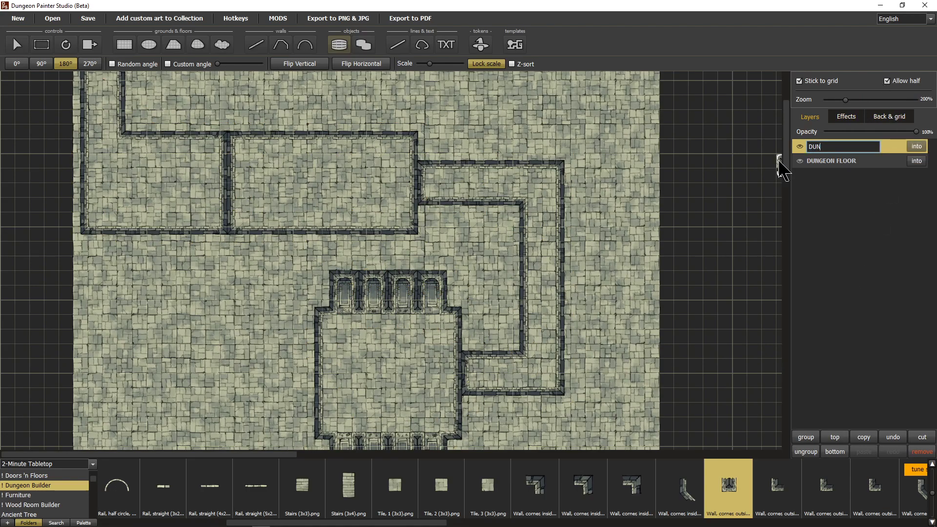
key(Return)
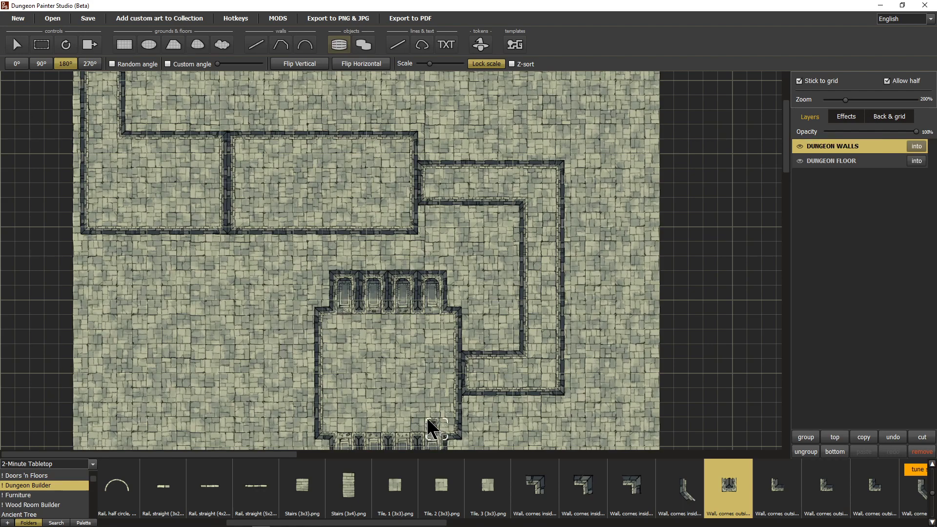
scroll(430, 405, down, 1)
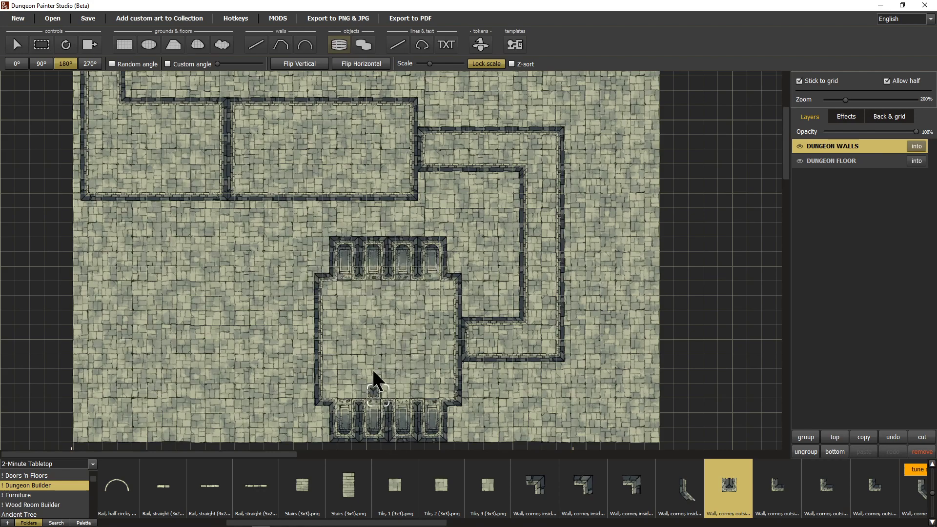
scroll(390, 362, down, 1)
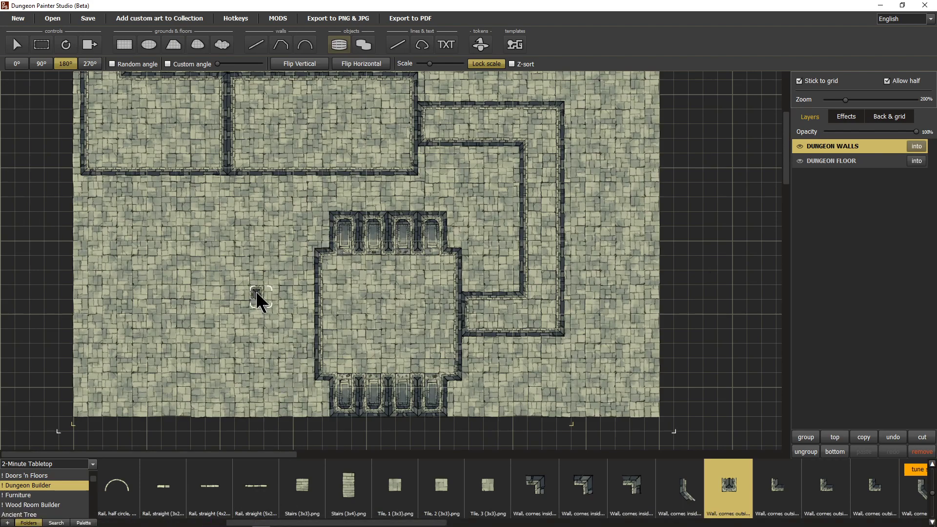
scroll(261, 300, up, 5)
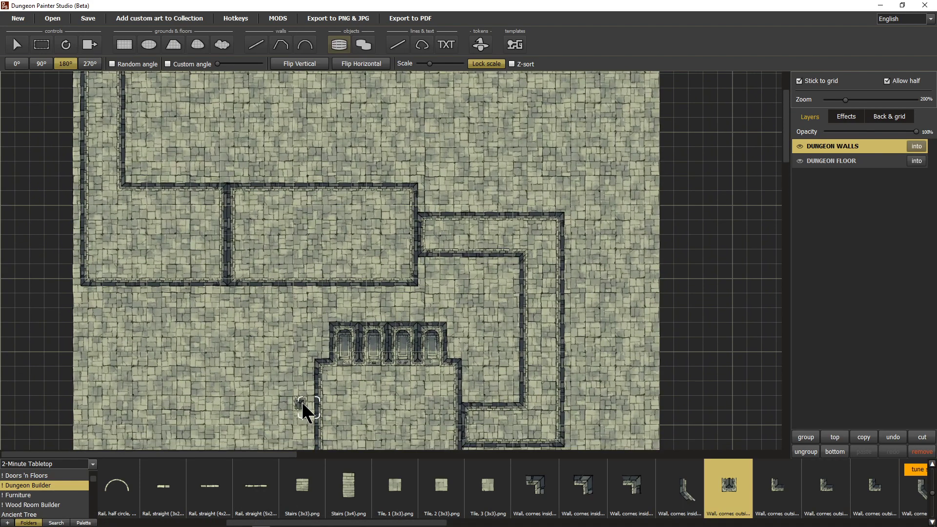
scroll(301, 409, up, 2)
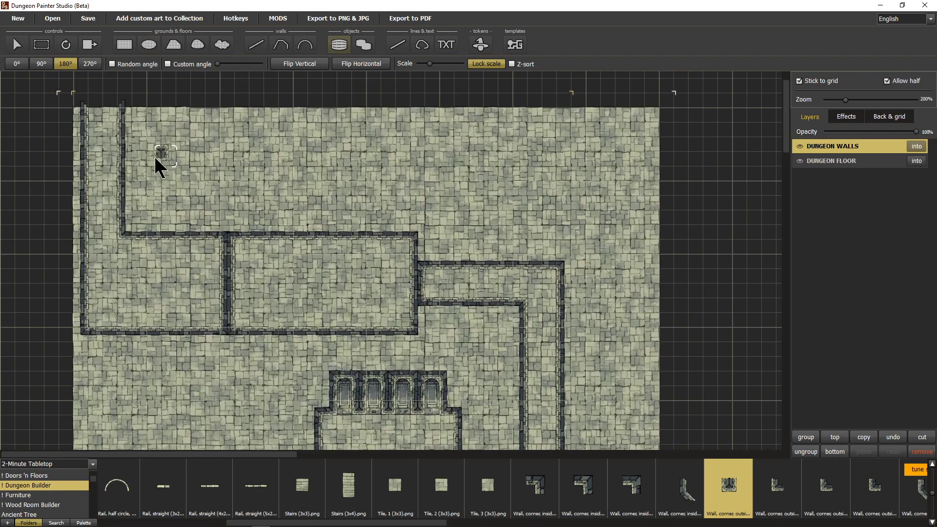
scroll(215, 255, down, 4)
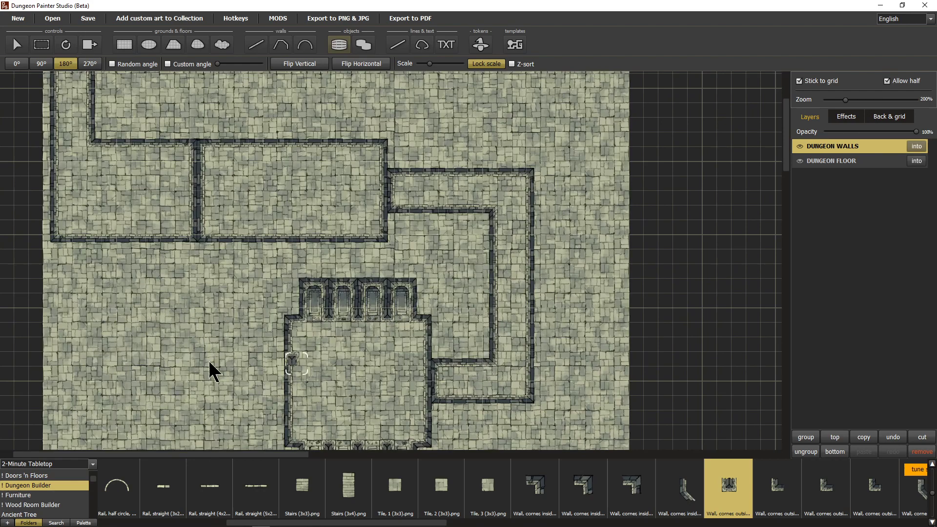
scroll(310, 331, down, 2)
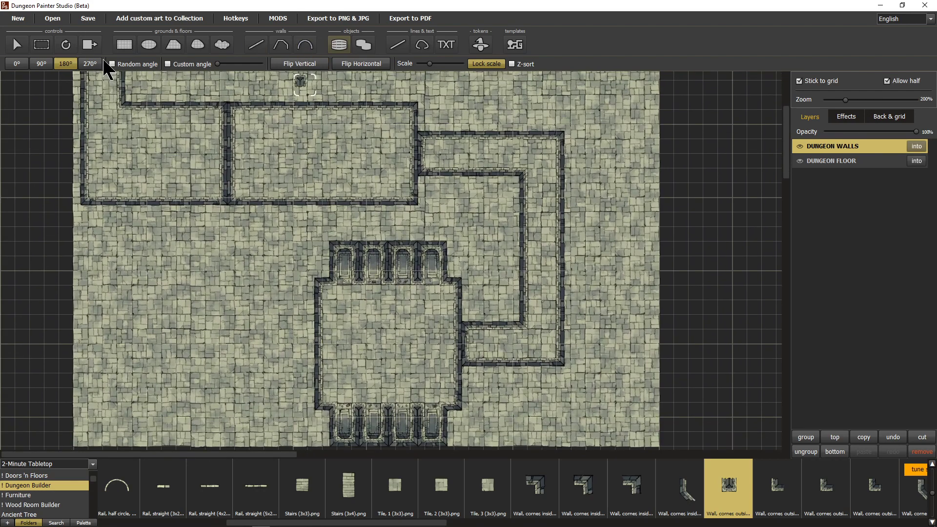
- Start a polygon floor of Background.jpg at the map's northwest corner, tracing the rooms' outer west and south walls to the corridor
click(123, 45)
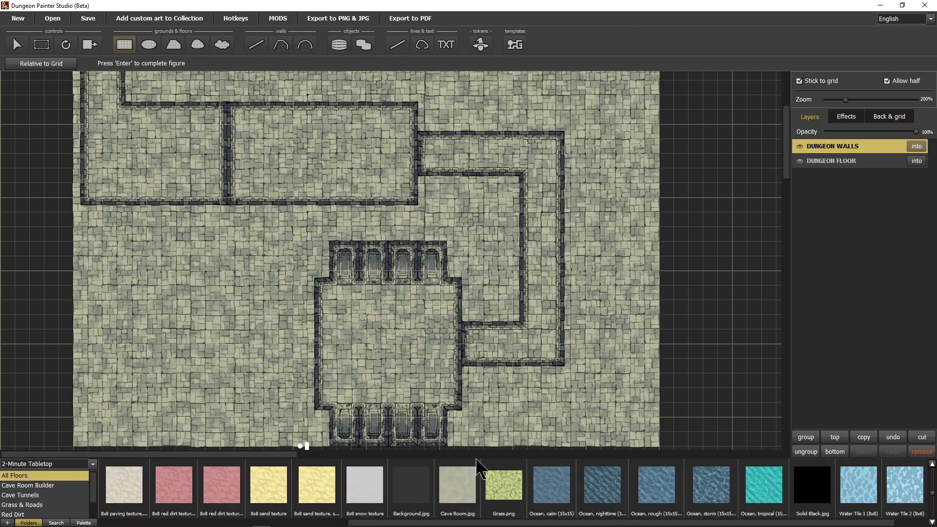
click(402, 489)
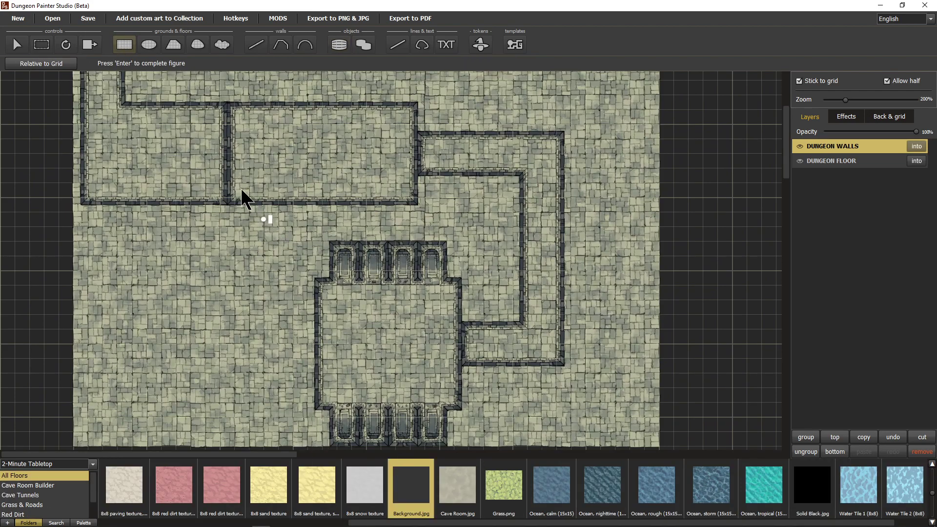
click(174, 46)
scroll(172, 391, up, 3)
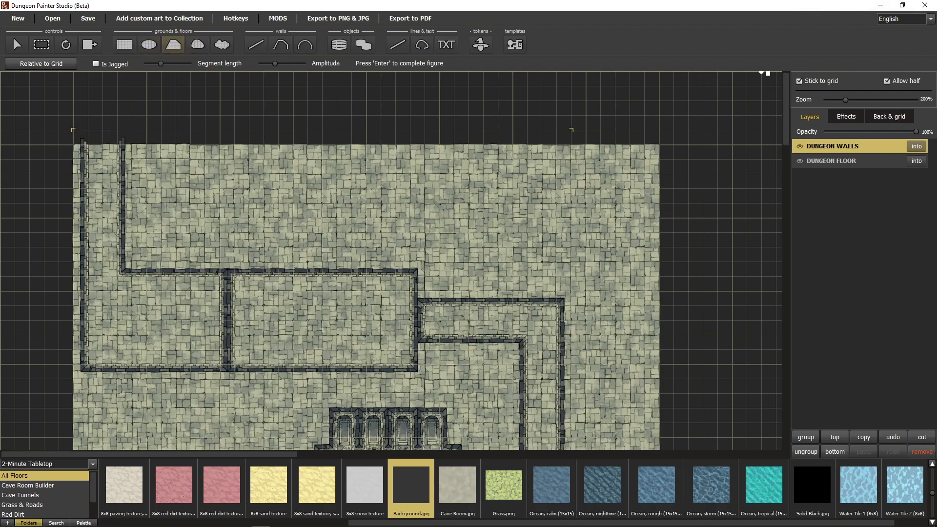
drag(109, 294, 144, 303)
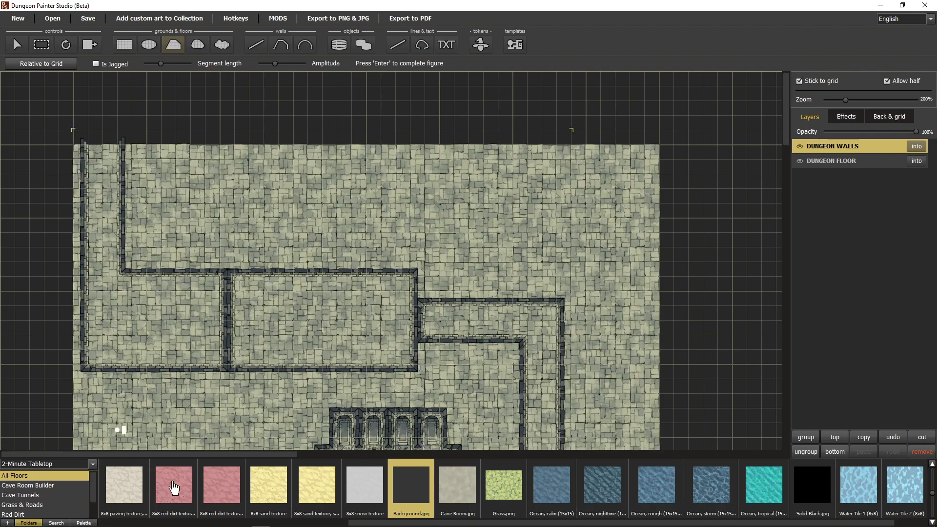
click(80, 145)
click(81, 370)
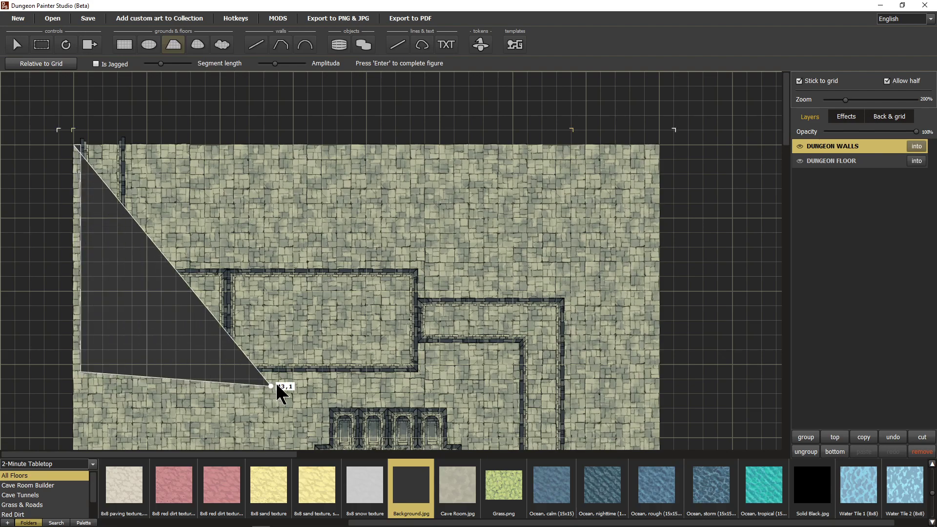
click(417, 371)
click(417, 344)
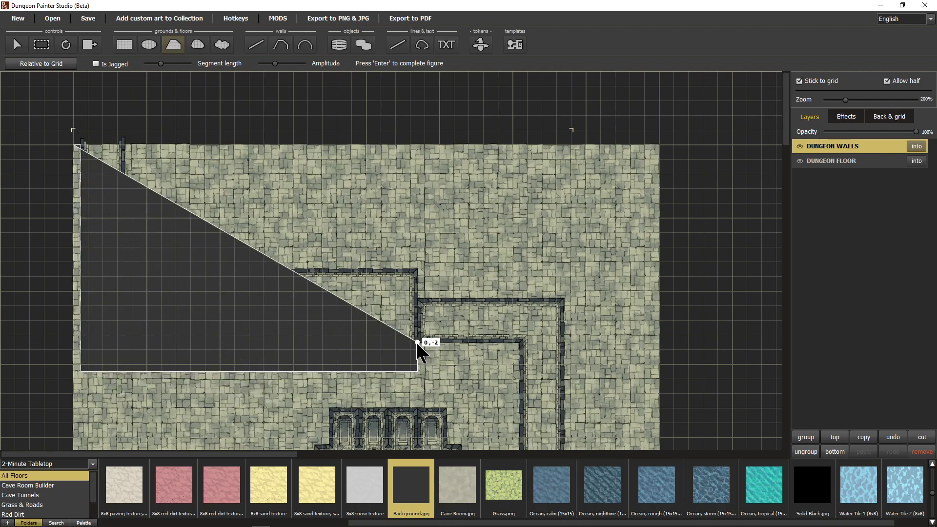
- Continue the Background.jpg polygon along the corridor's inner walls and up the catacomb's east wall to its northeast corner
click(520, 342)
drag(517, 437, 504, 274)
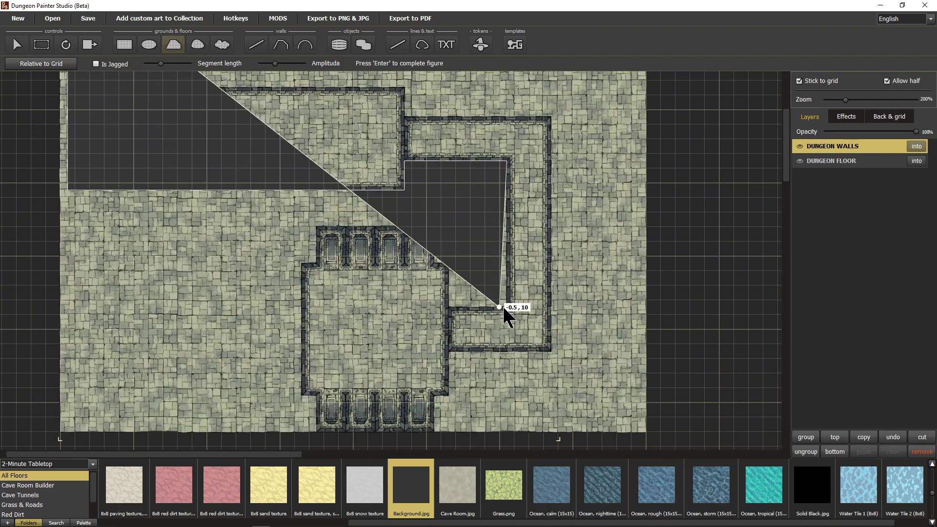
click(508, 307)
click(448, 307)
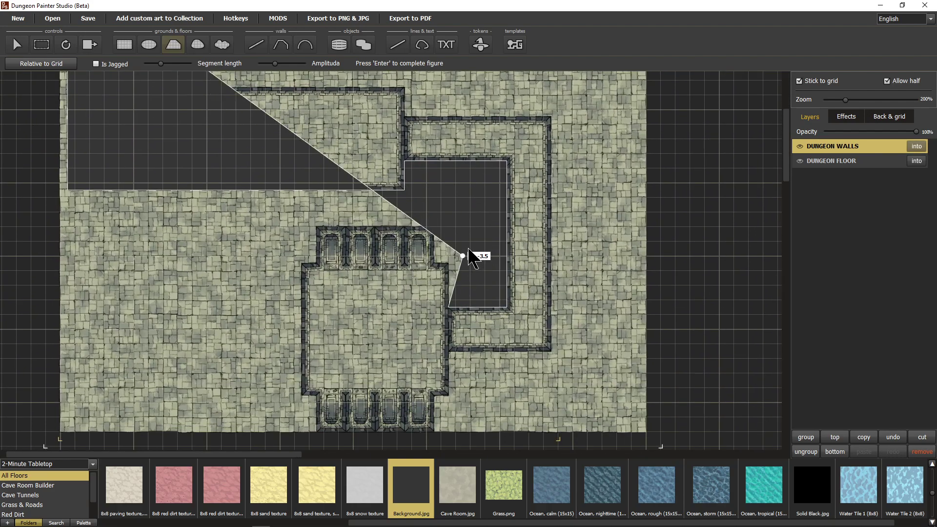
click(448, 263)
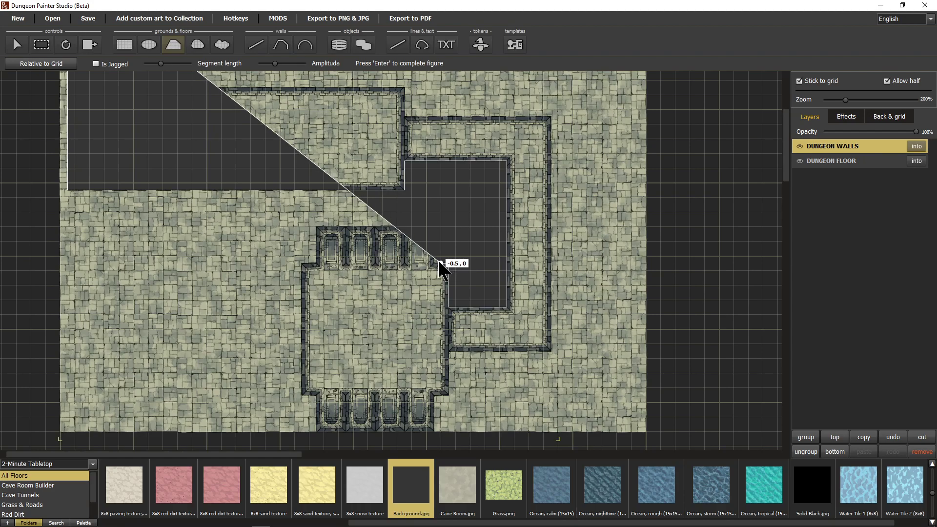
- Trace the Background.jpg polygon around the outside of the northern tomb alcoves to the catacomb's northwest corner
click(434, 264)
click(433, 227)
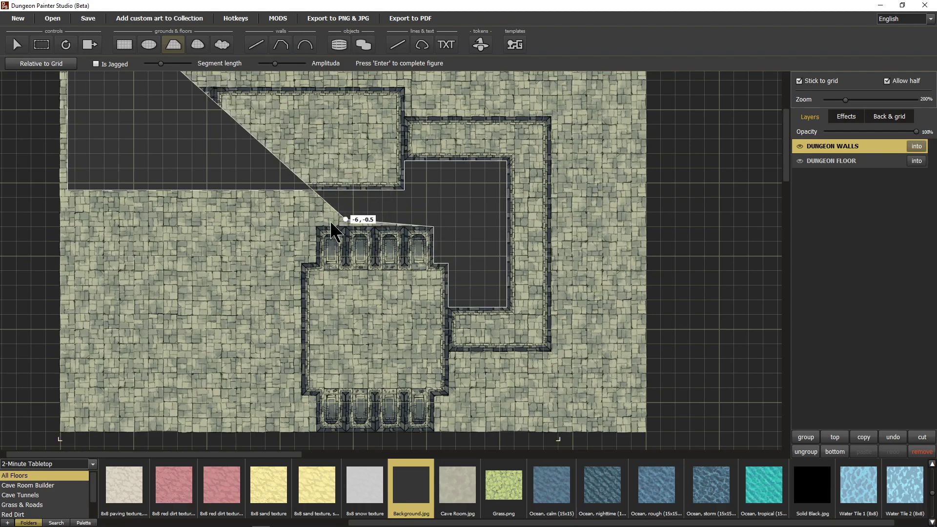
click(316, 227)
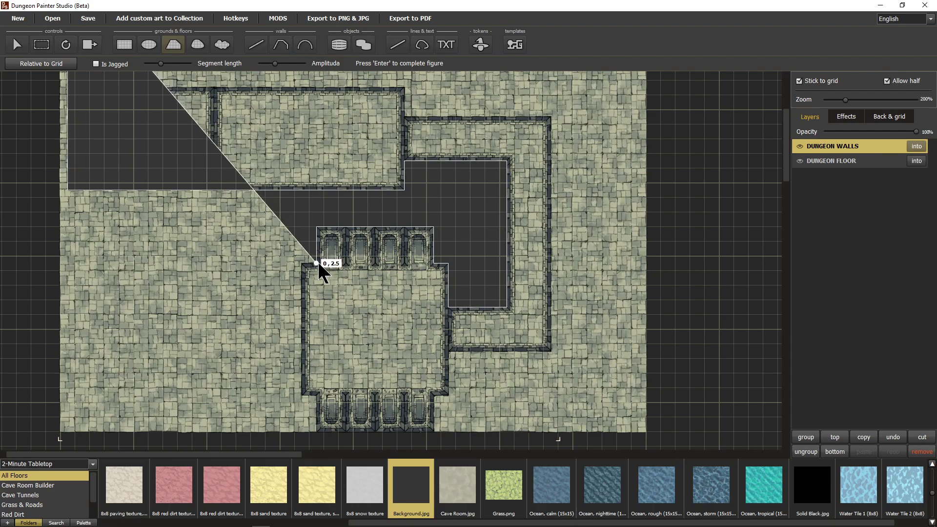
click(316, 264)
click(301, 264)
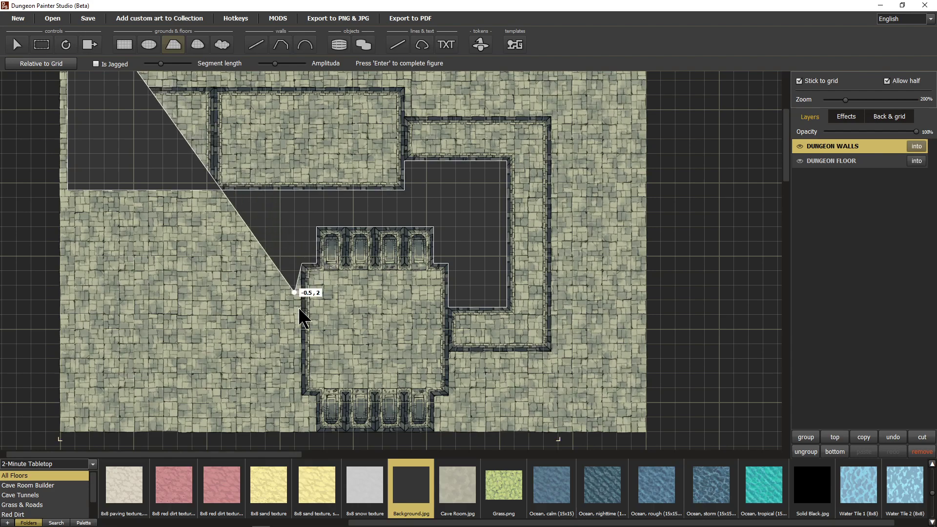
- Trace the Background.jpg polygon down the catacomb's west wall, past the southern alcoves and along the floor's south edge to the map's southwest corner
click(302, 395)
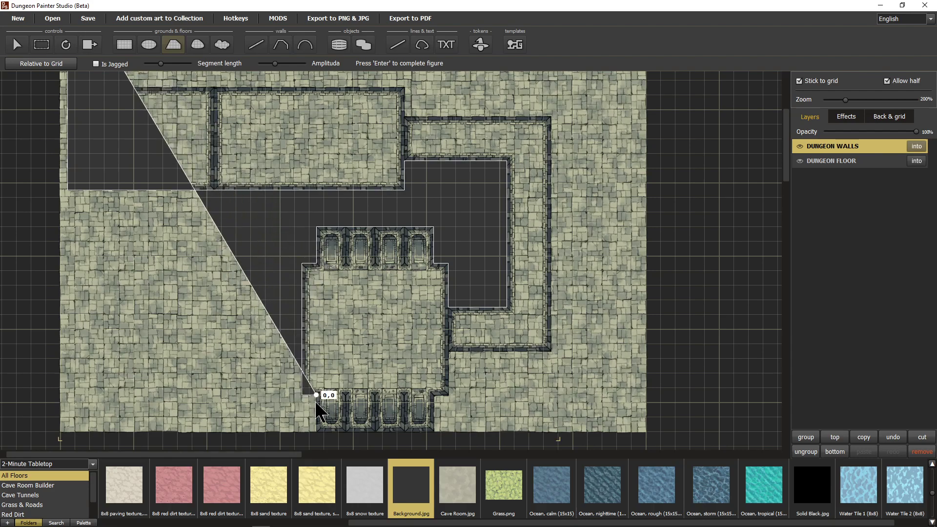
click(317, 432)
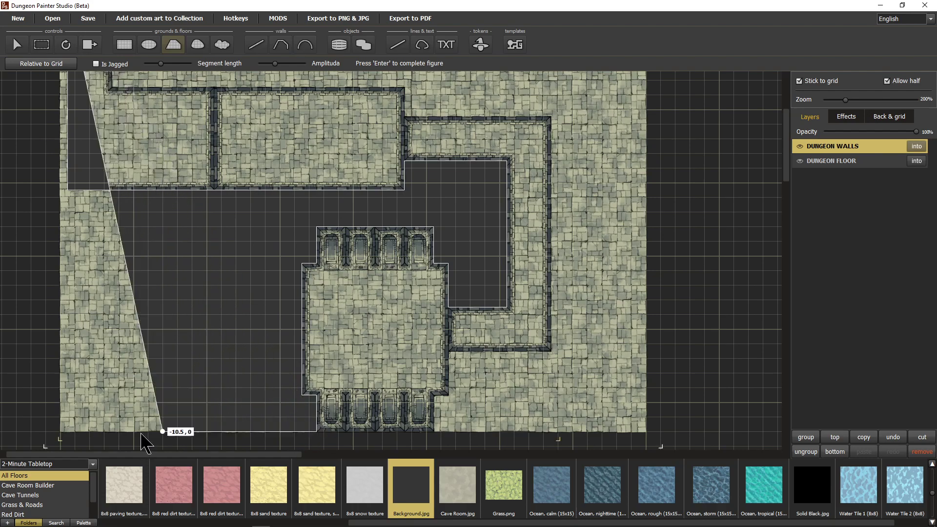
click(60, 431)
scroll(71, 229, up, 3)
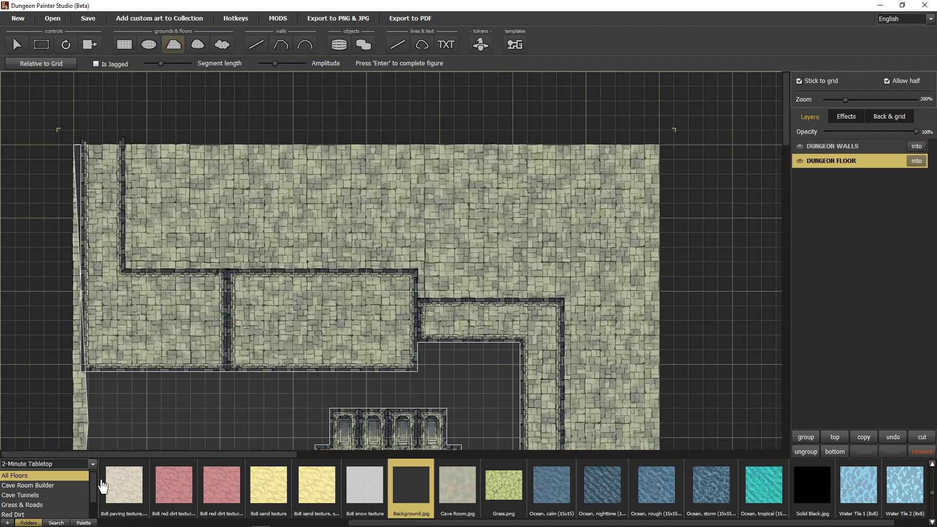
- Complete the Background.jpg polygon covering the stone floor below the two upper rooms and around the coffin room
key(Return)
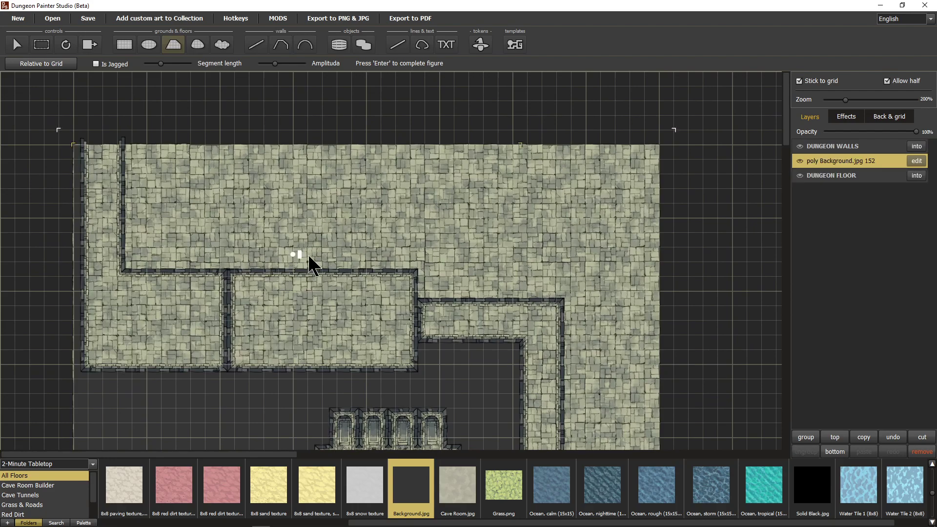
scroll(370, 230, down, 3)
drag(368, 228, 419, 253)
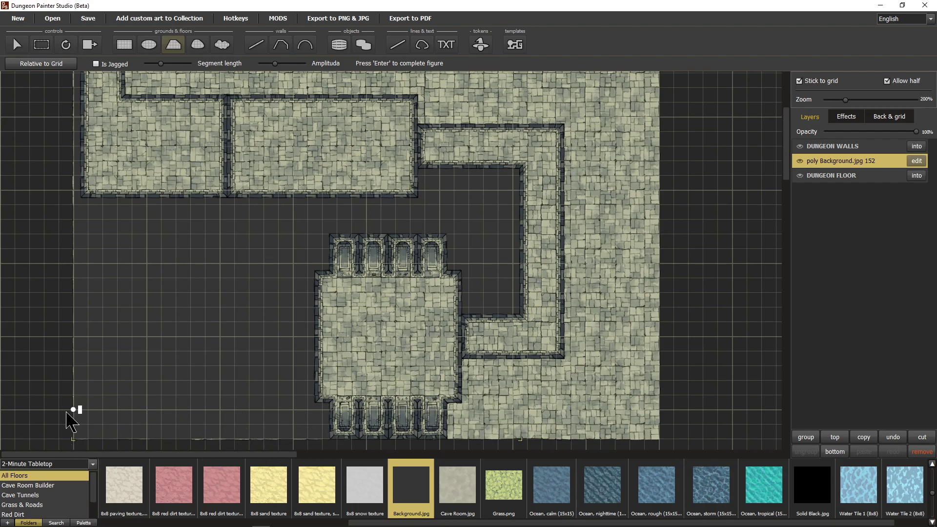
scroll(128, 198, up, 3)
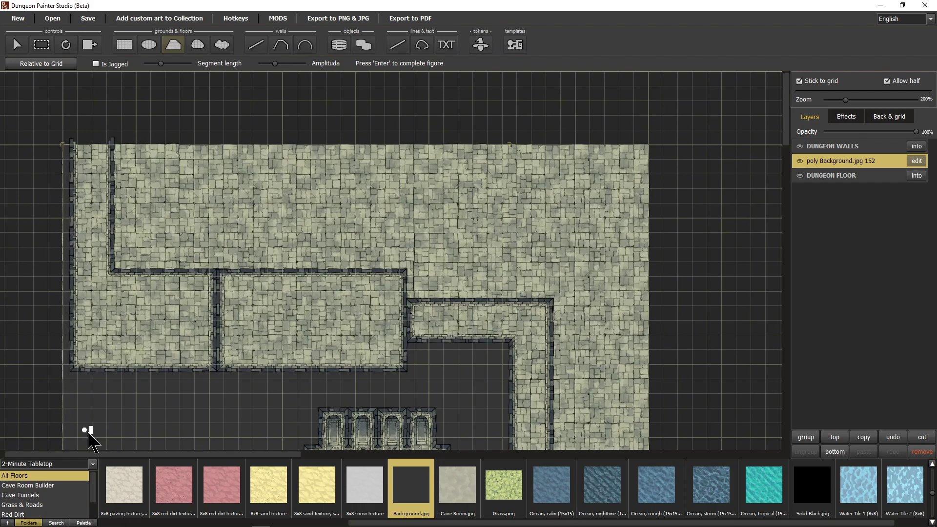
scroll(176, 150, down, 5)
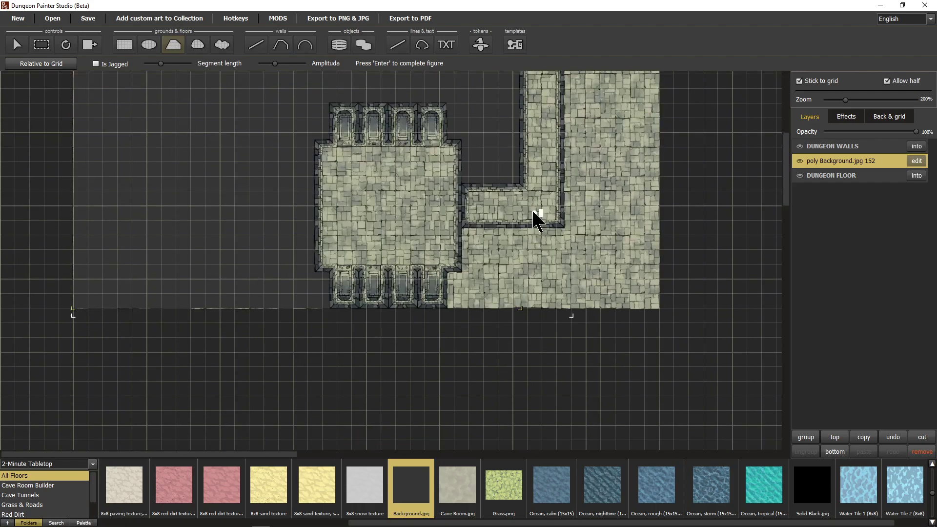
scroll(195, 407, up, 3)
scroll(195, 408, up, 2)
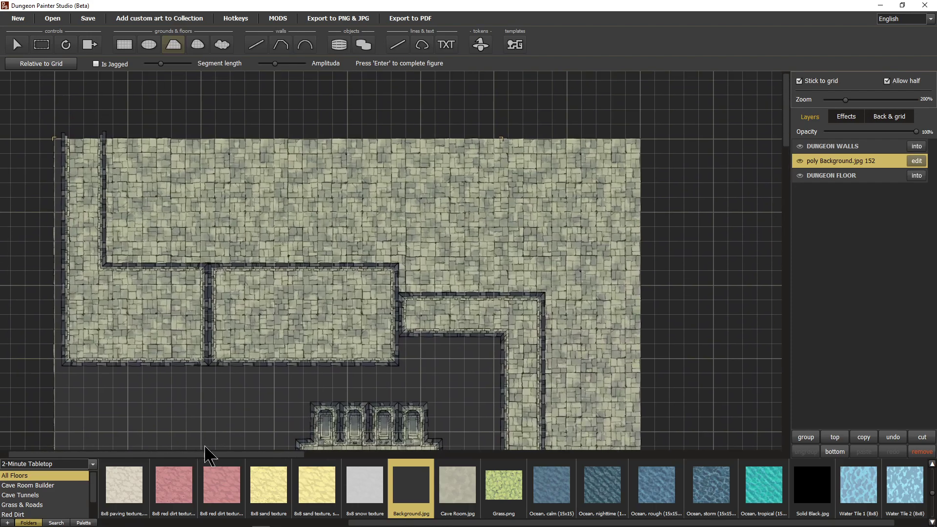
- Trace a second Background.jpg polygon along the outer walls from the entrance corridor's upper end to the map's lower edge beside the coffin room
click(111, 135)
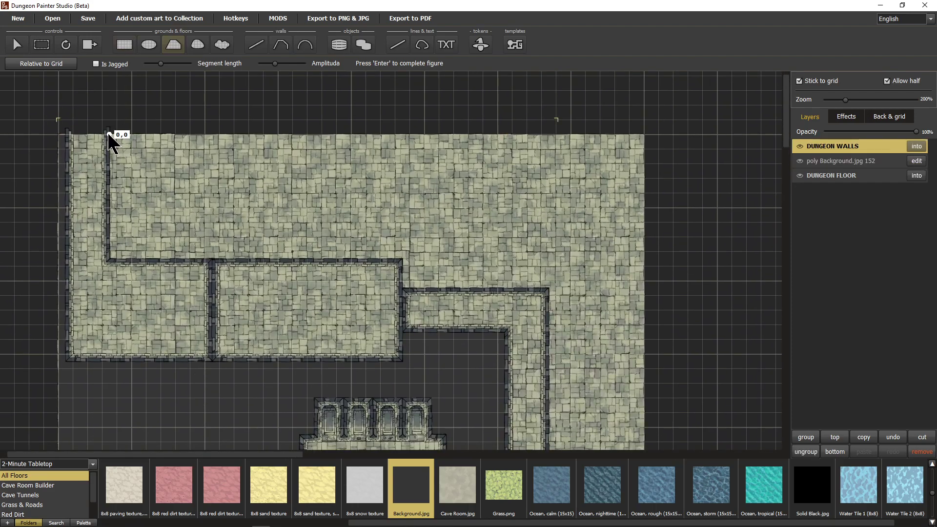
click(110, 259)
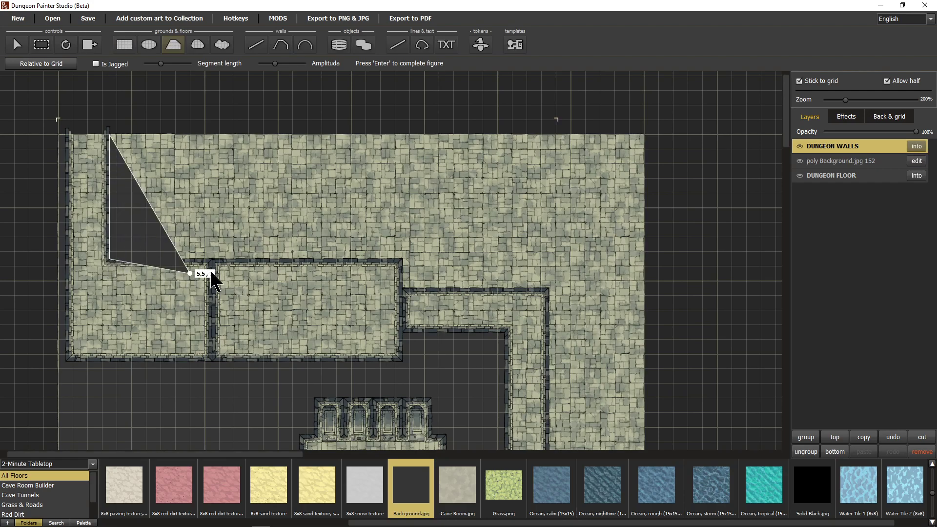
click(403, 259)
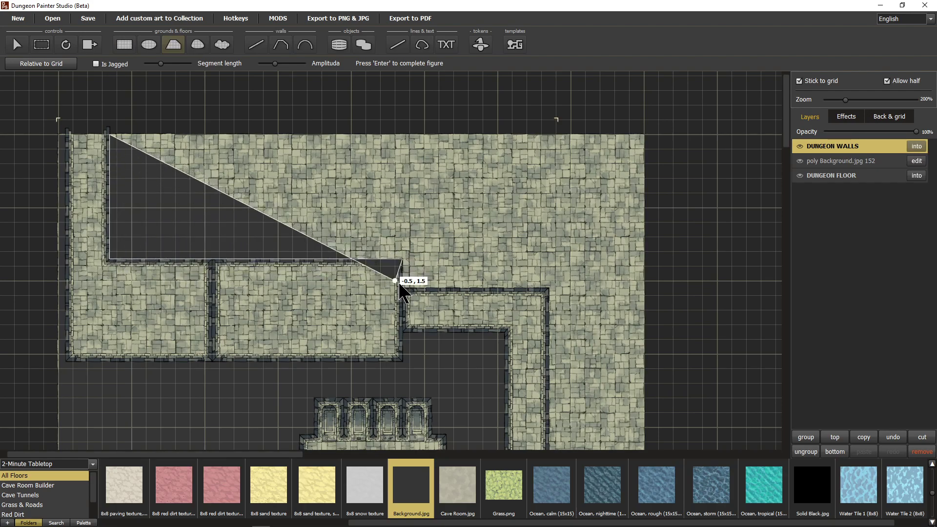
click(402, 288)
click(557, 288)
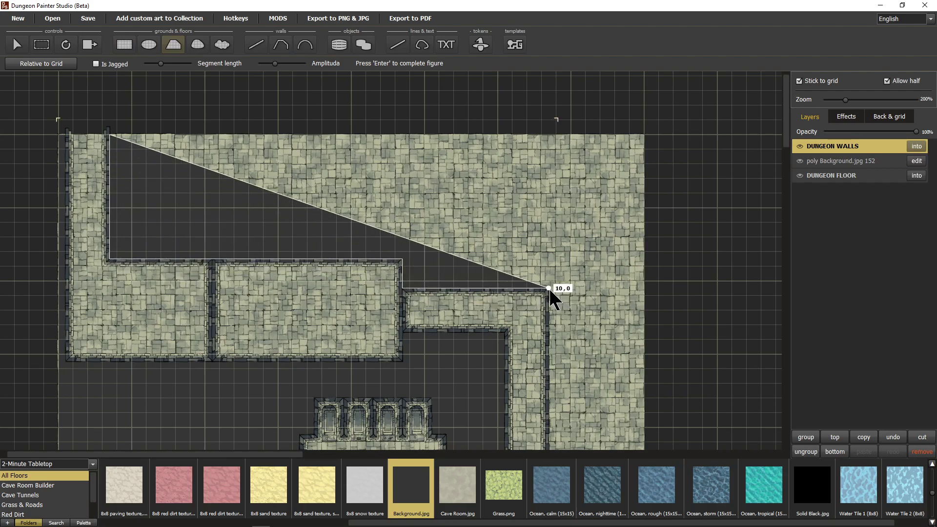
scroll(561, 373, down, 6)
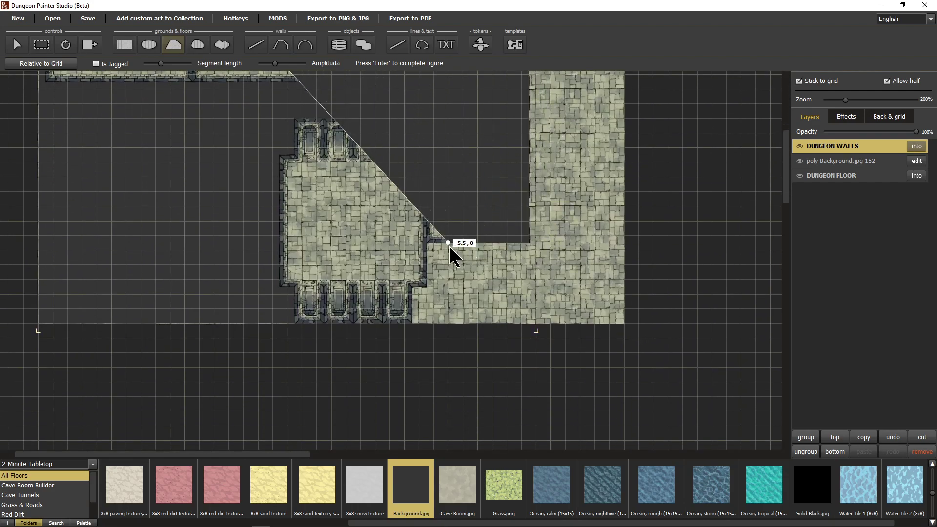
click(426, 243)
click(427, 287)
click(412, 287)
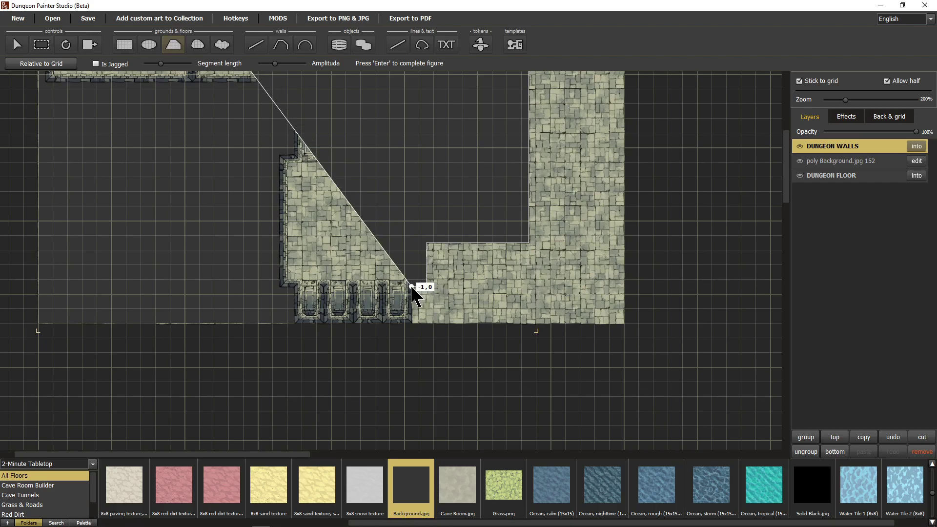
click(413, 324)
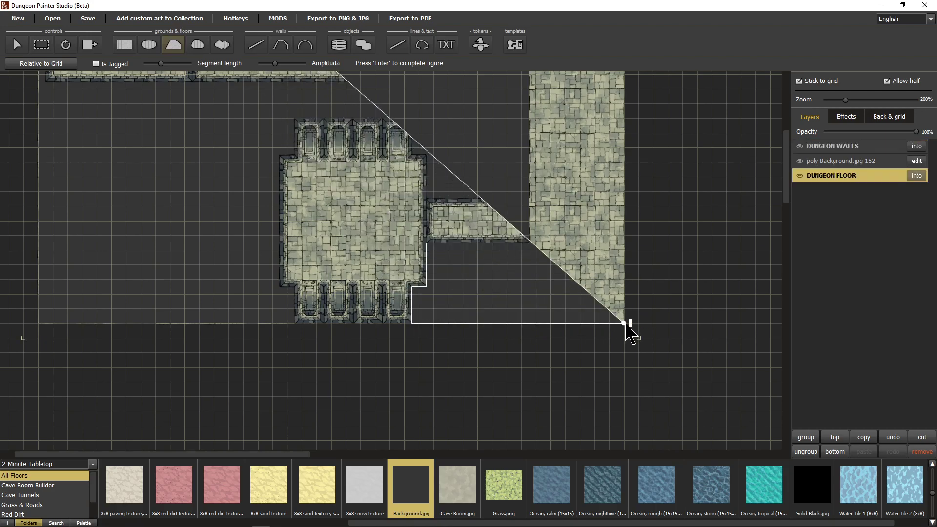
- Run the polygon along the map's outer boundary back to the entrance corridor and complete it
click(625, 323)
scroll(606, 177, up, 6)
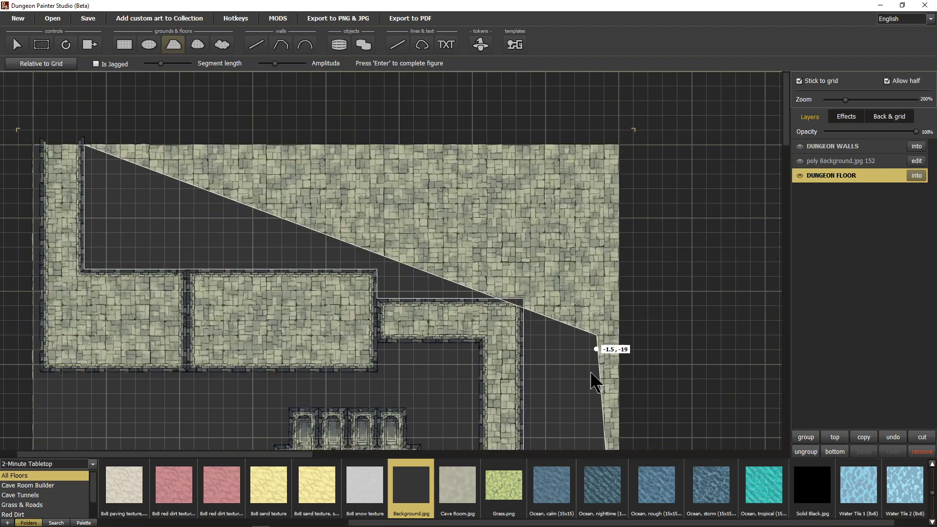
click(618, 145)
click(77, 145)
key(Return)
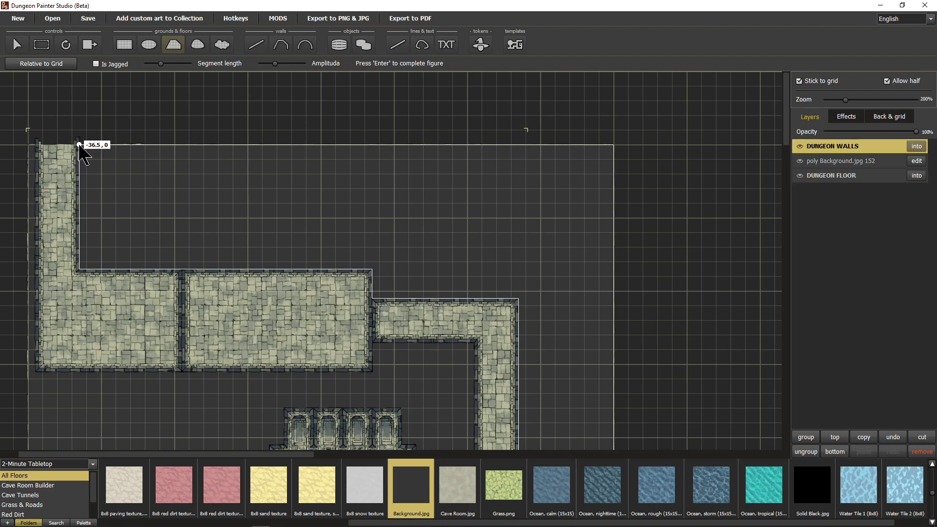
- Move the new Background.jpg polygon layer beneath the DUNGEON WALLS group
drag(224, 200, 312, 79)
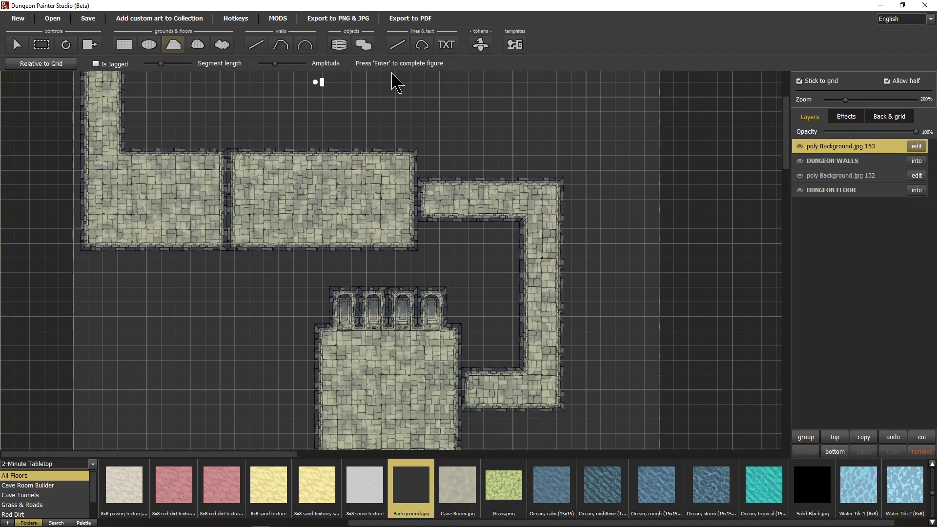
drag(520, 450, 554, 360)
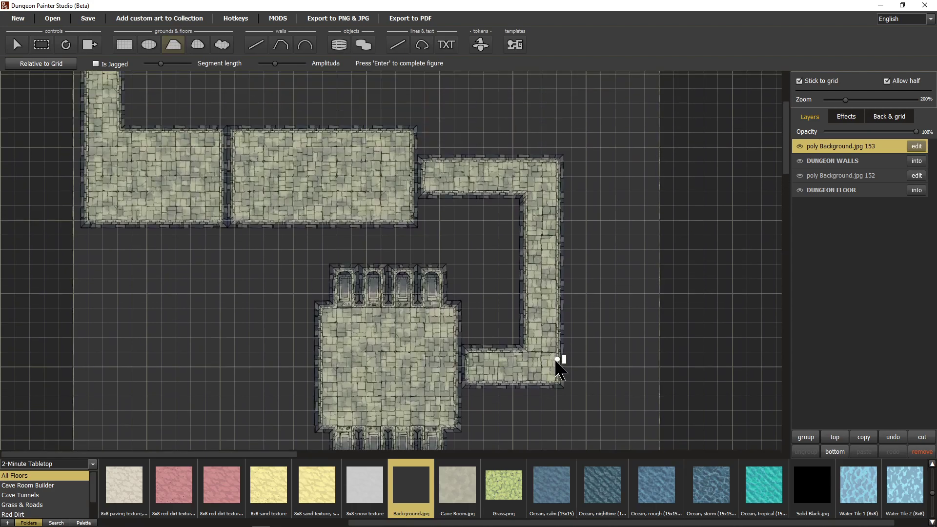
drag(164, 209, 218, 324)
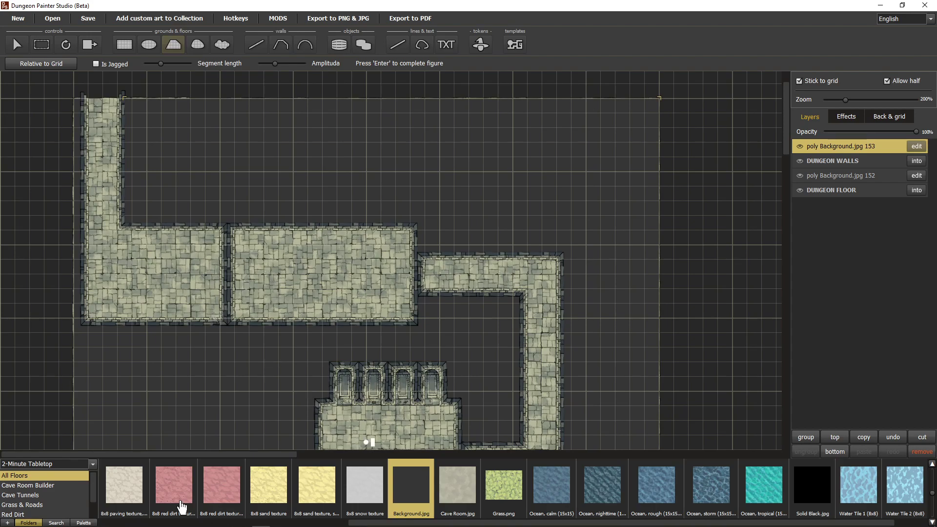
scroll(345, 289, down, 3)
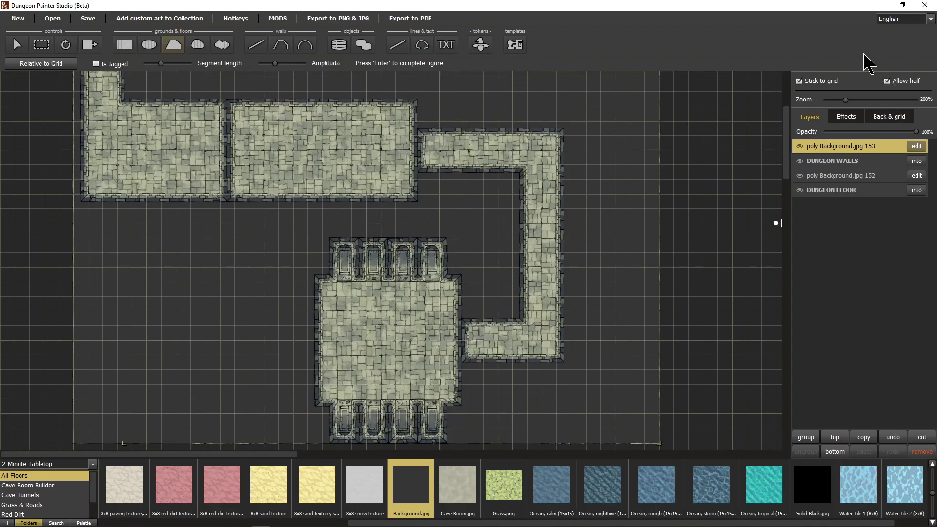
drag(848, 151, 842, 171)
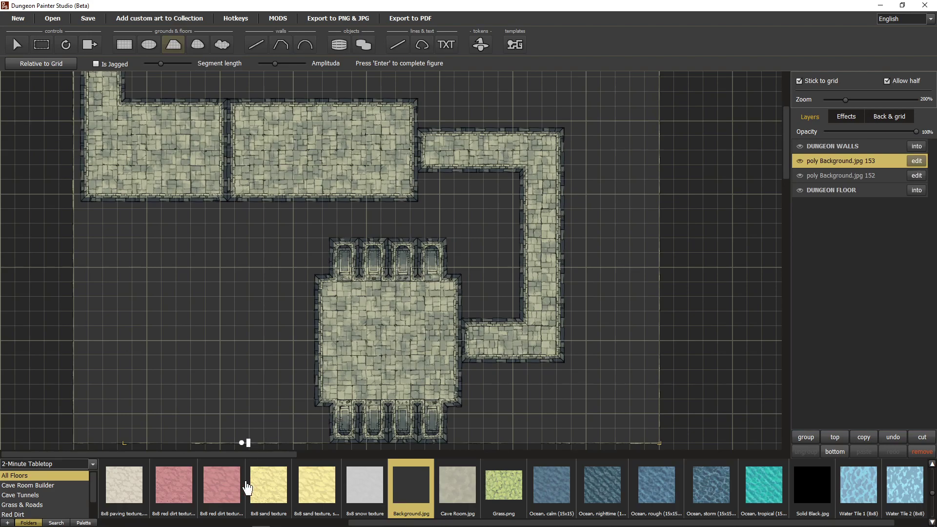
- Draw a one-square Cave Room.jpg floor rectangle beside the entrance corridor and delete the surplus Cave Room plot layer
click(457, 489)
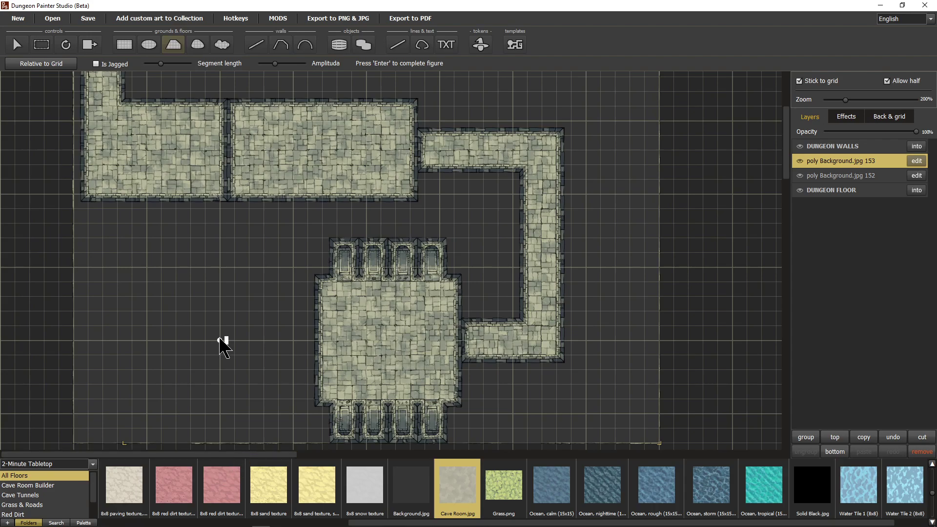
scroll(229, 372, up, 2)
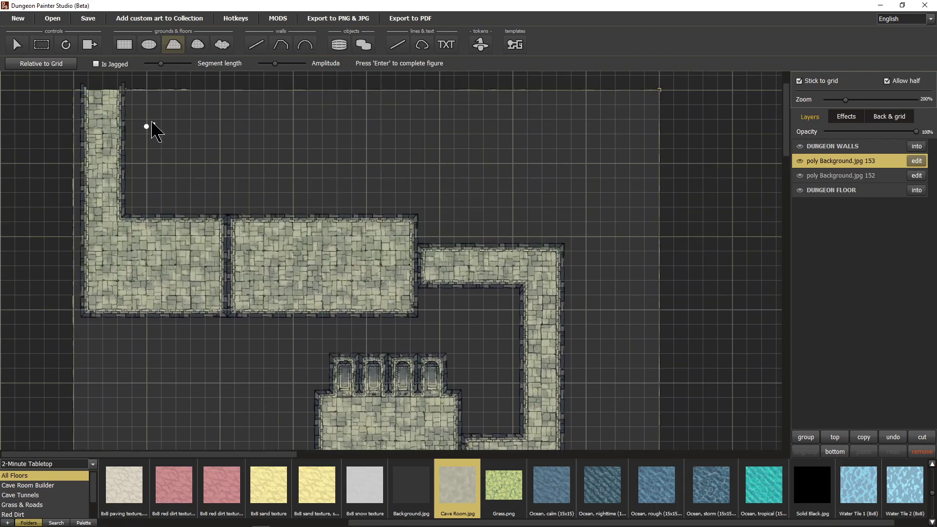
key(Escape)
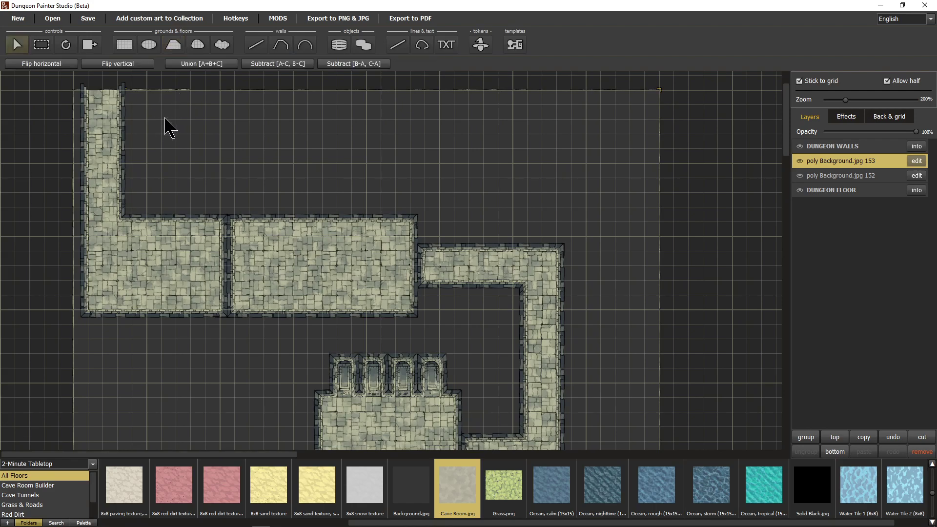
click(124, 44)
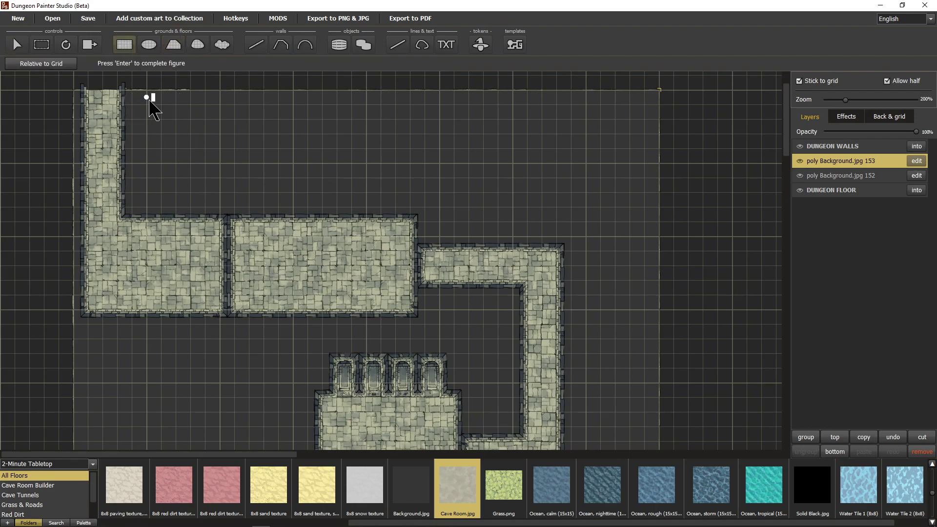
click(149, 99)
drag(149, 104, 168, 128)
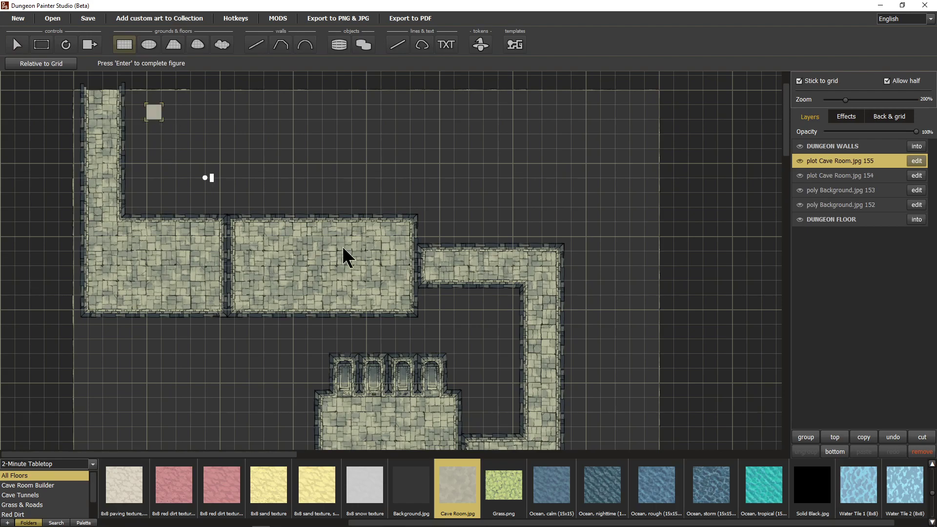
click(857, 176)
key(Delete)
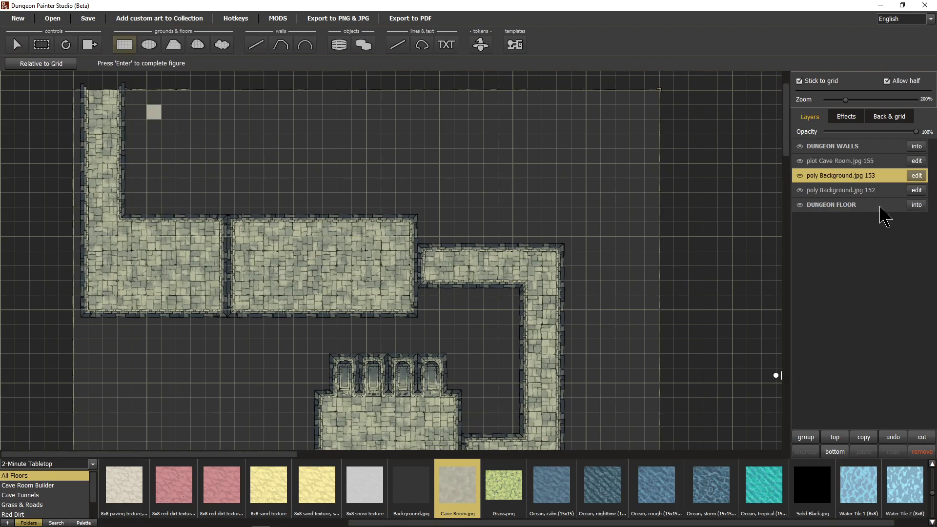
- Group the Cave Room plot with the two Background.jpg polygon layers and name the group BACKGROUND
click(855, 165)
shift+click(854, 193)
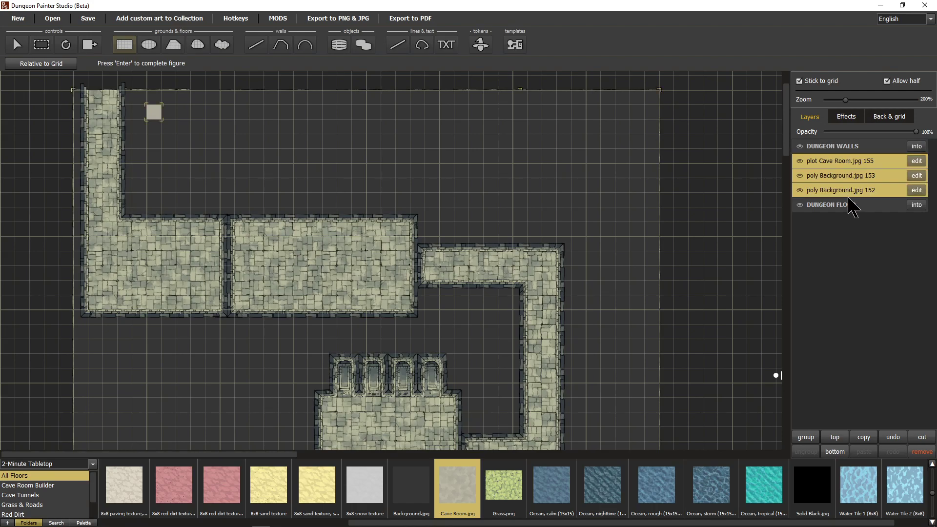
click(806, 437)
double_click(843, 162)
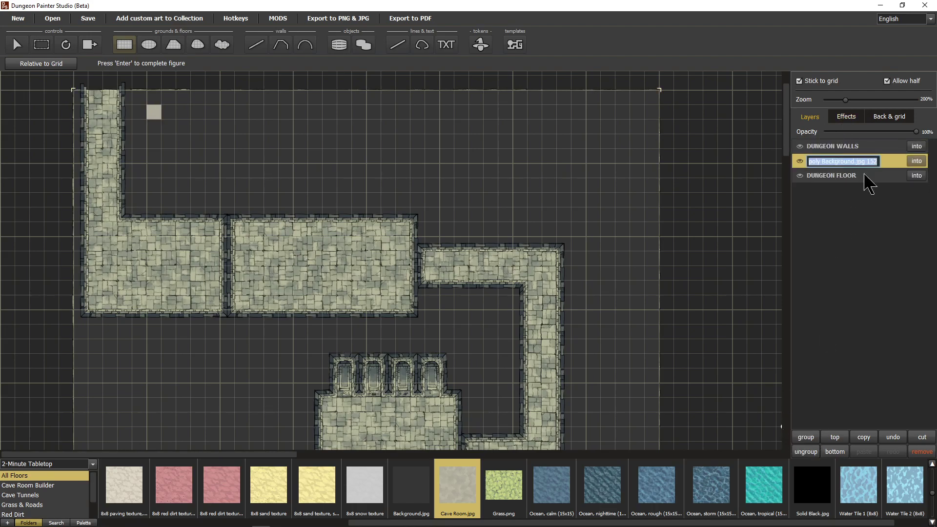
text(BACKGROUND)
key(Return)
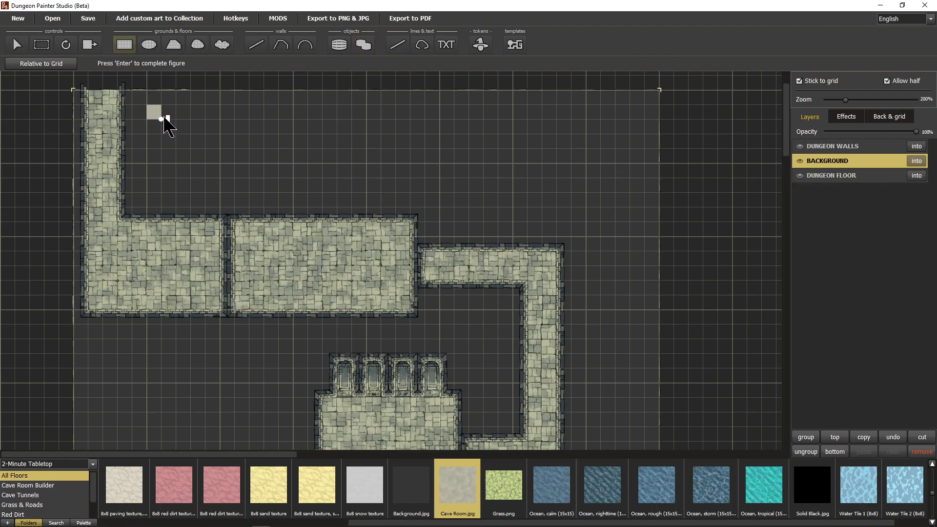
scroll(252, 324, down, 3)
scroll(273, 152, down, 3)
drag(272, 152, 391, 349)
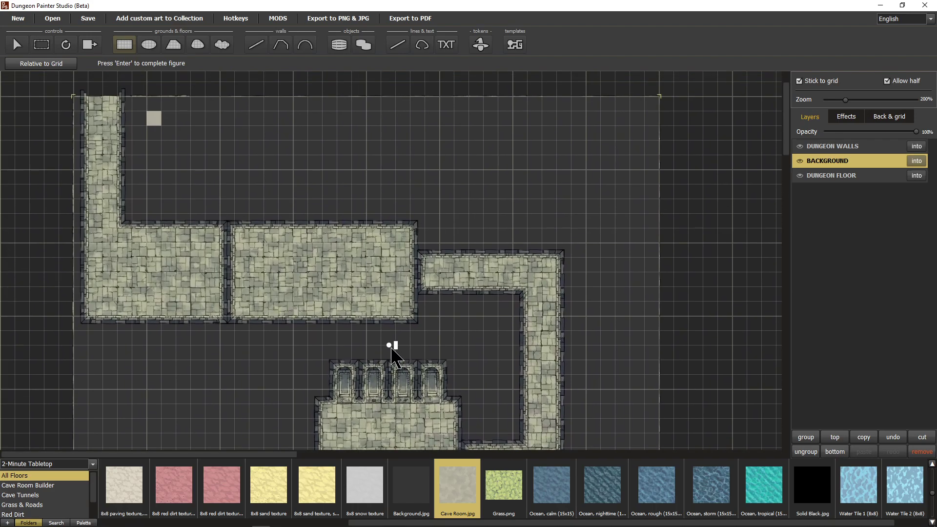
- Switch to placing objects and open the "! Doors 'n Floors" folder of the 2-Minute Tabletop collection
click(339, 46)
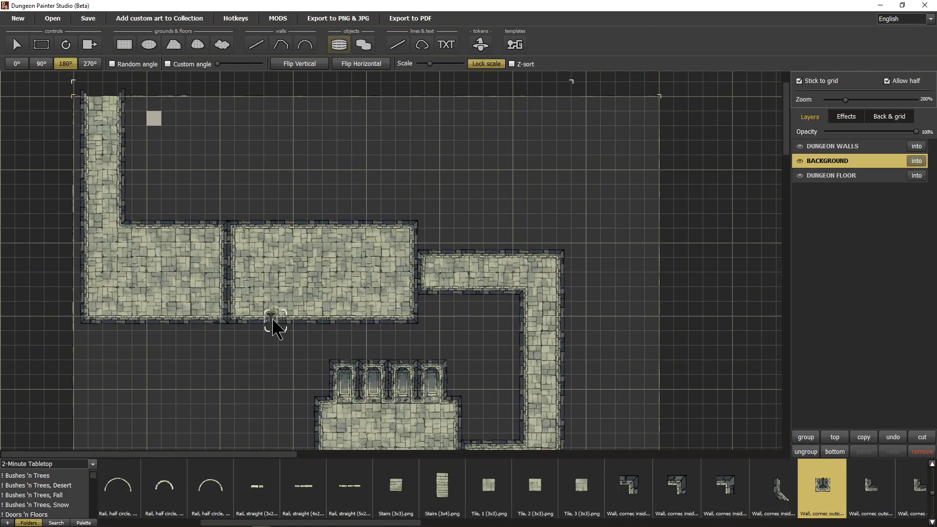
scroll(69, 496, down, 5)
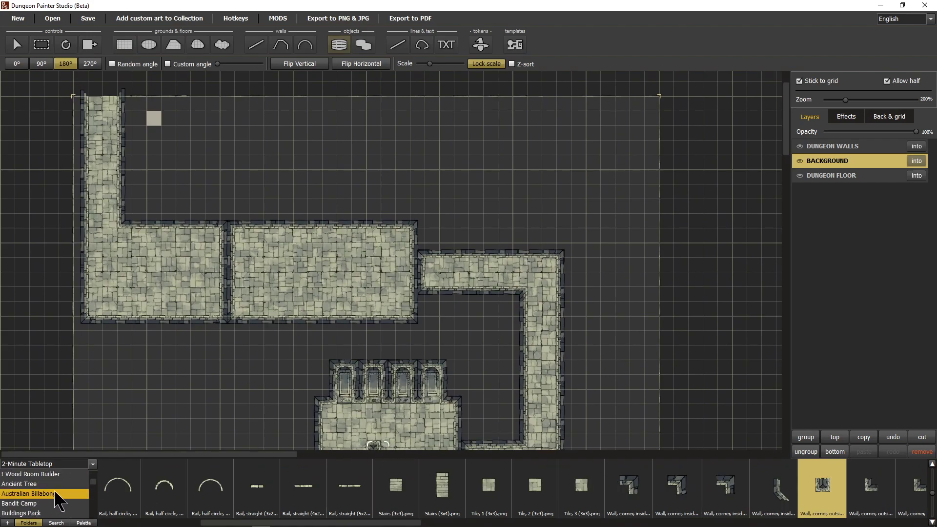
scroll(55, 501, down, 4)
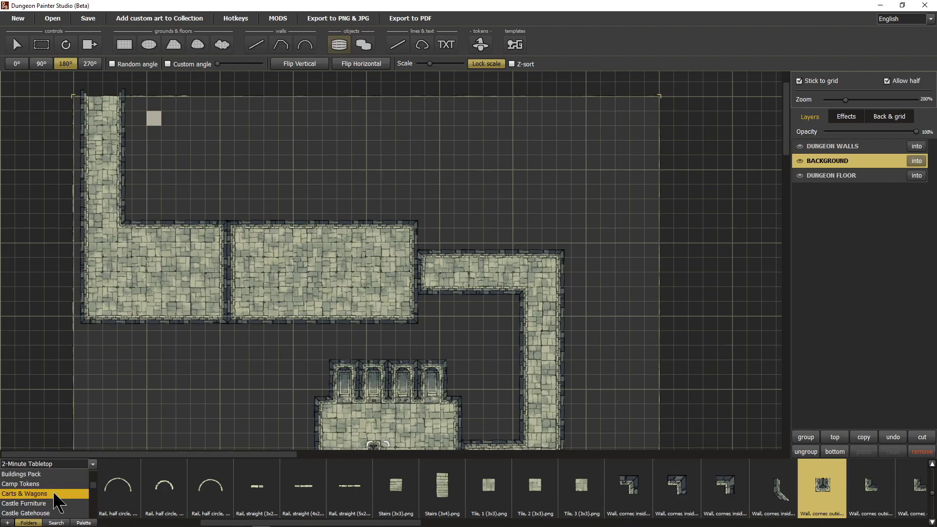
scroll(57, 502, down, 4)
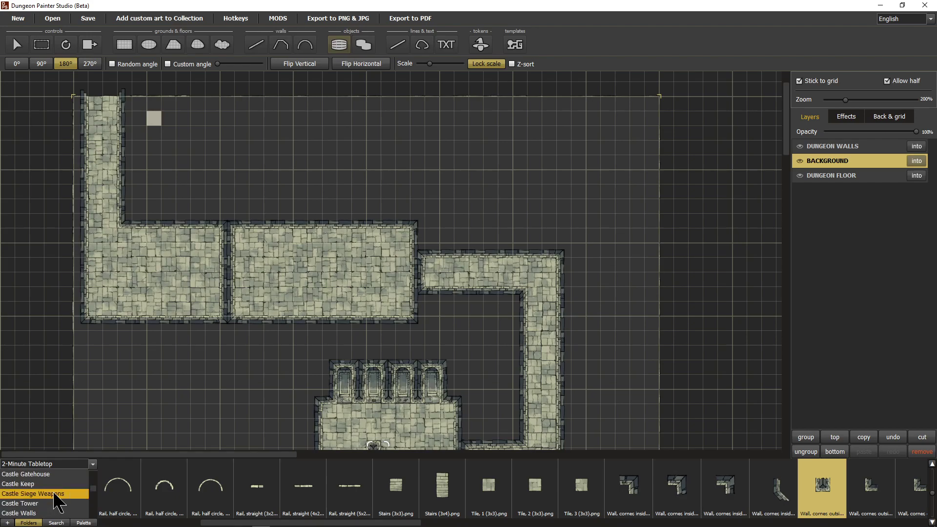
scroll(57, 503, up, 15)
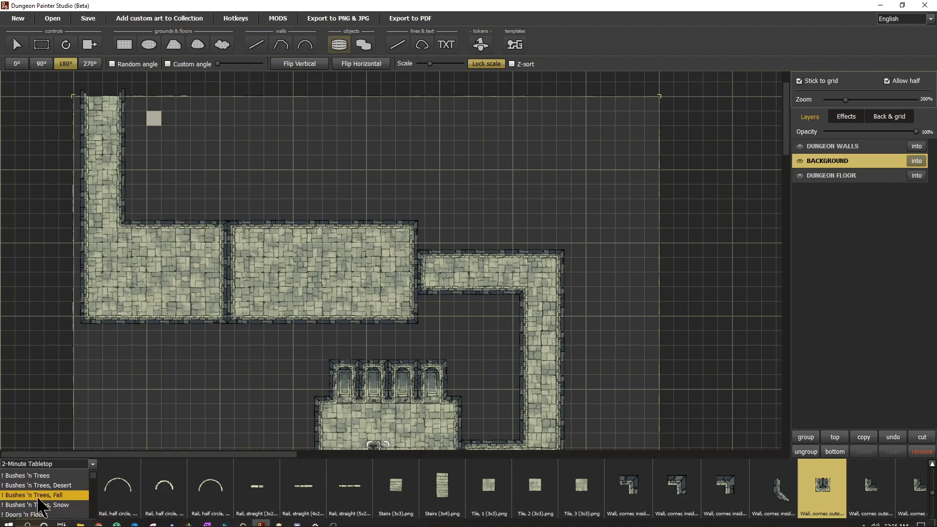
scroll(35, 508, down, 3)
click(36, 485)
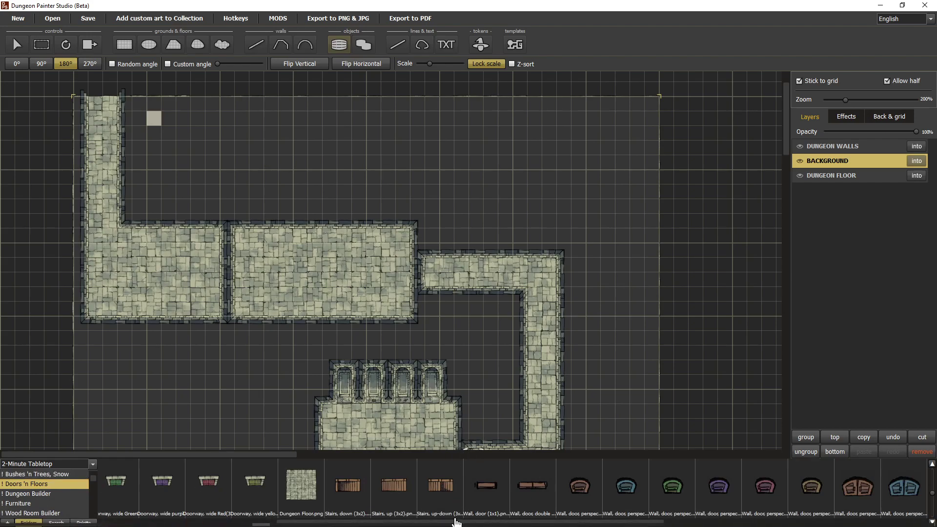
- With Stick to grid off, place a "Doorway, wide Green (3x2)" rotated 270° on the second room's side of the wall between the first two rooms
drag(456, 523, 233, 522)
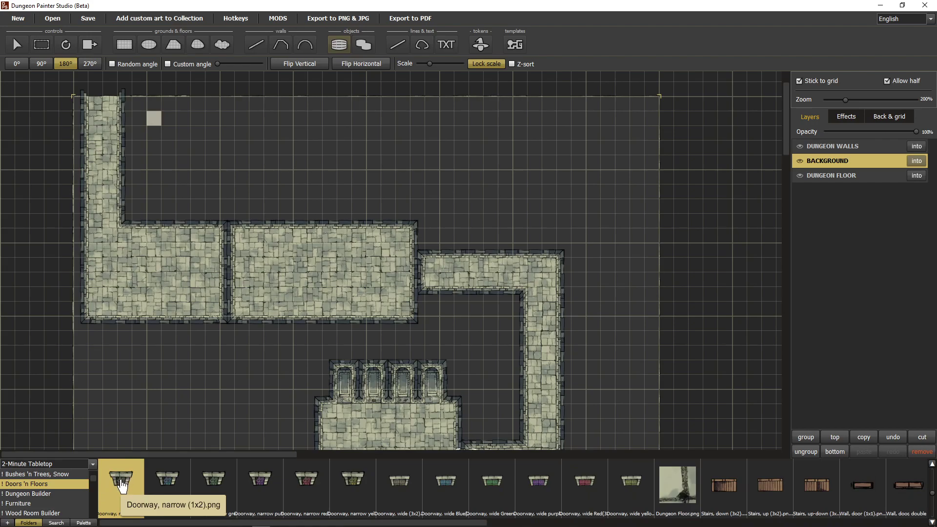
click(398, 487)
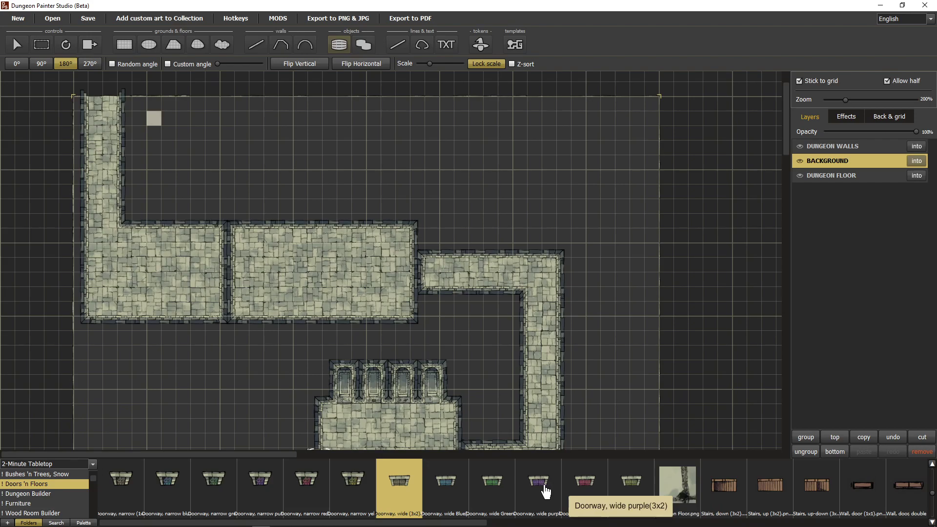
click(486, 486)
scroll(132, 319, up, 6)
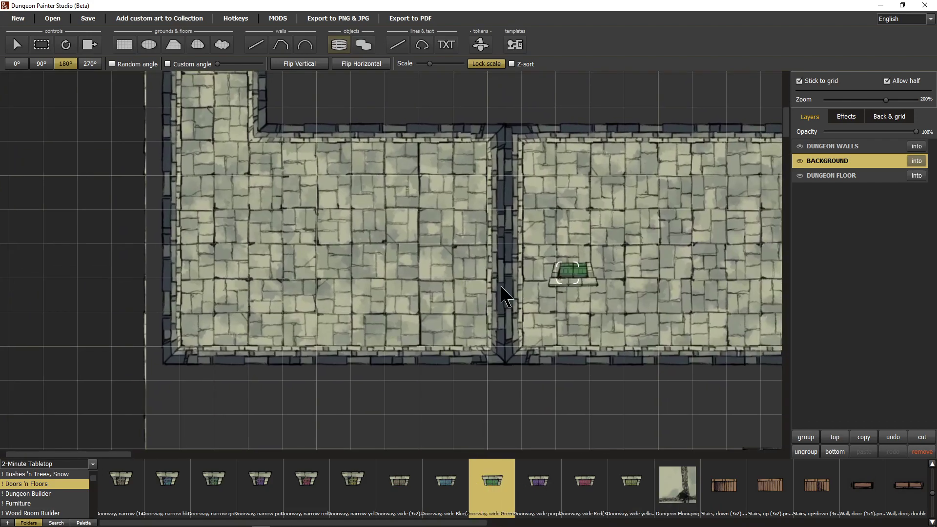
right_click(498, 295)
right_click(508, 292)
right_click(522, 277)
drag(547, 276, 477, 383)
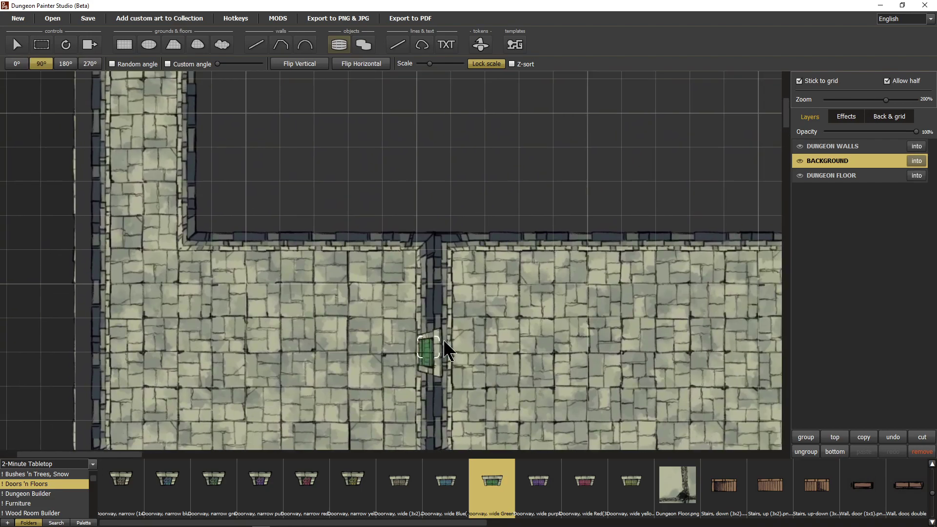
right_click(493, 361)
right_click(490, 361)
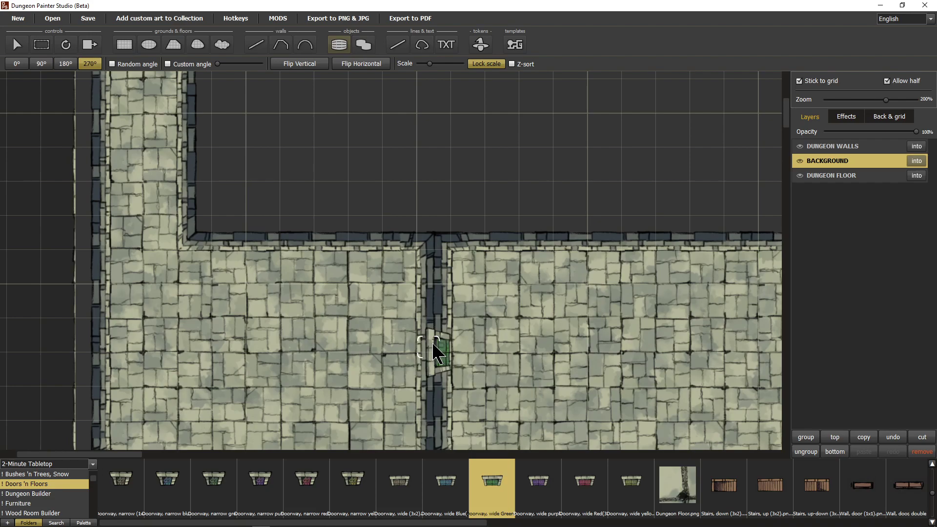
click(799, 81)
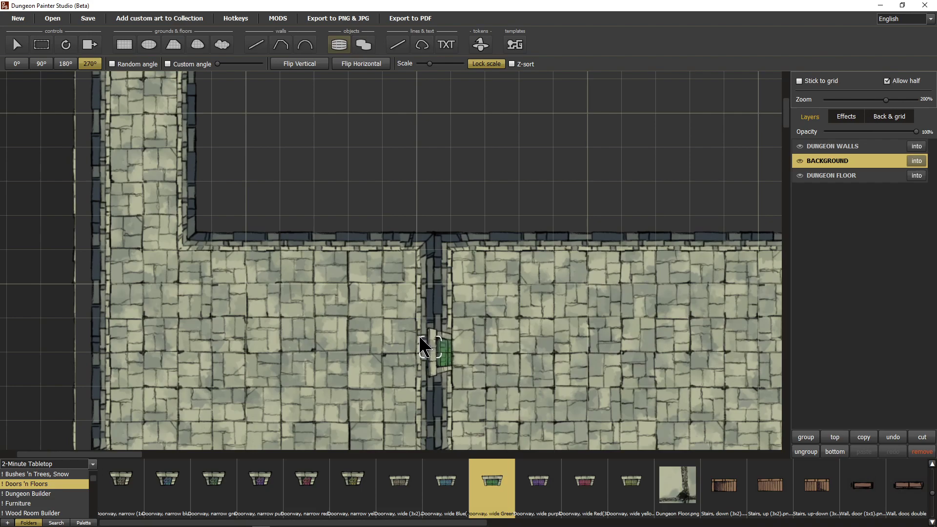
click(419, 337)
- Place a matching green wide doorway rotated 90° on the first room's side, back to back with the existing one
key(r)
key(r)
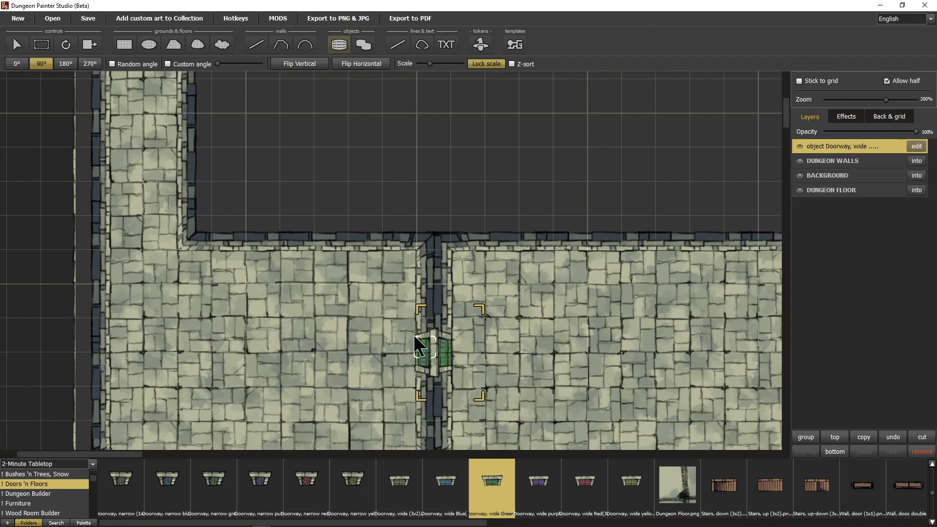
click(419, 344)
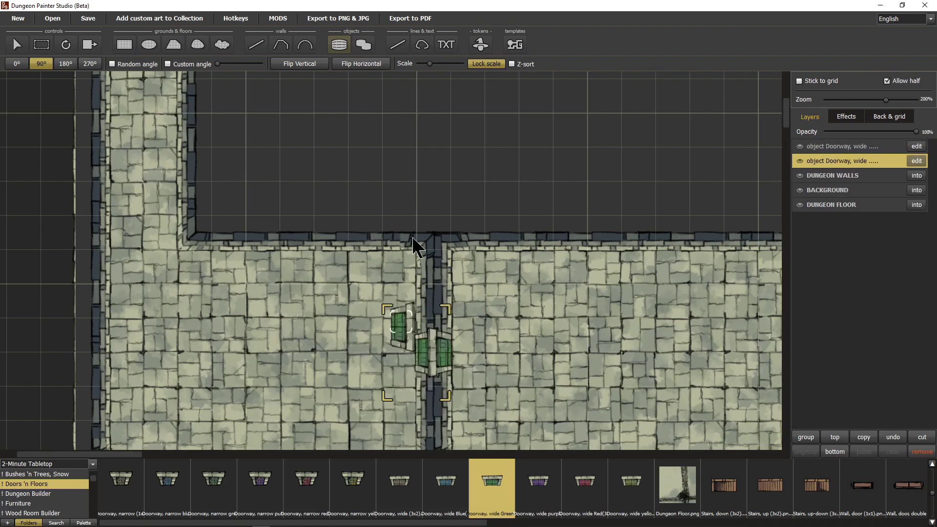
scroll(439, 289, down, 1)
drag(439, 282, 470, 67)
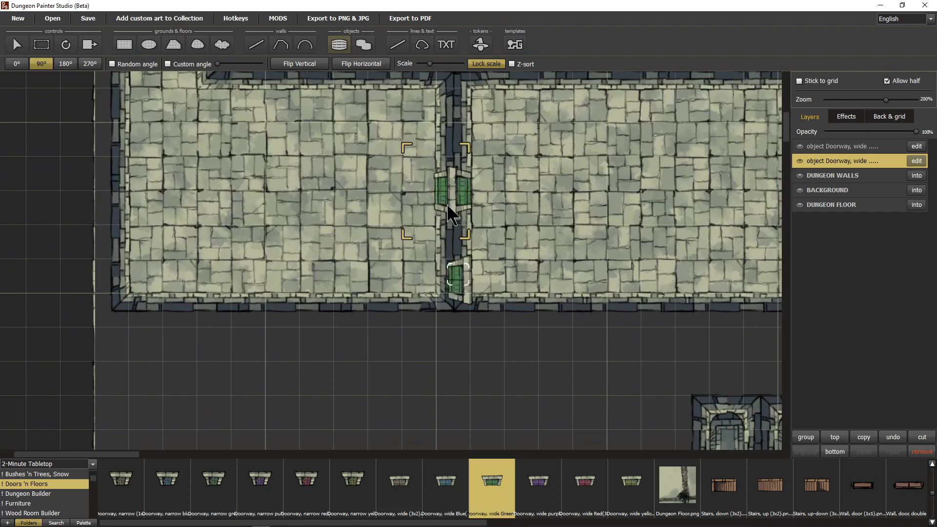
drag(466, 124, 434, 352)
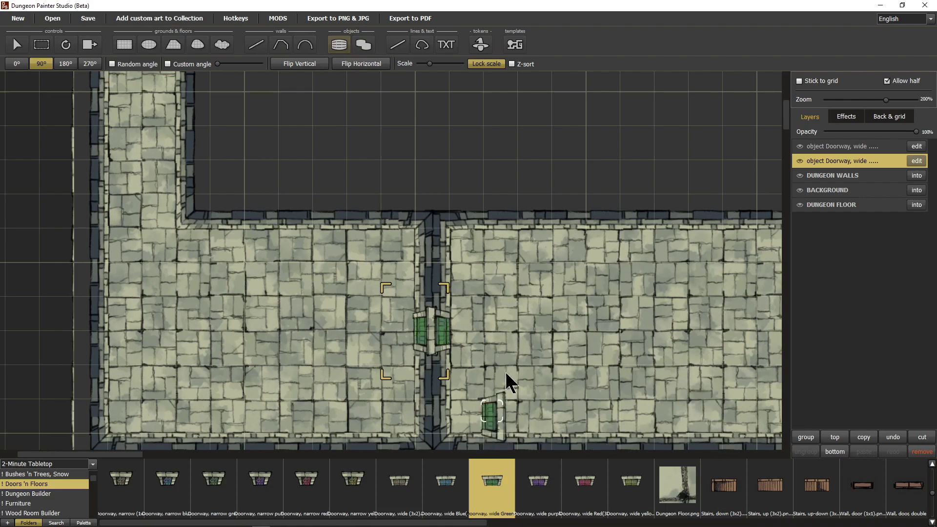
drag(619, 348, 563, 365)
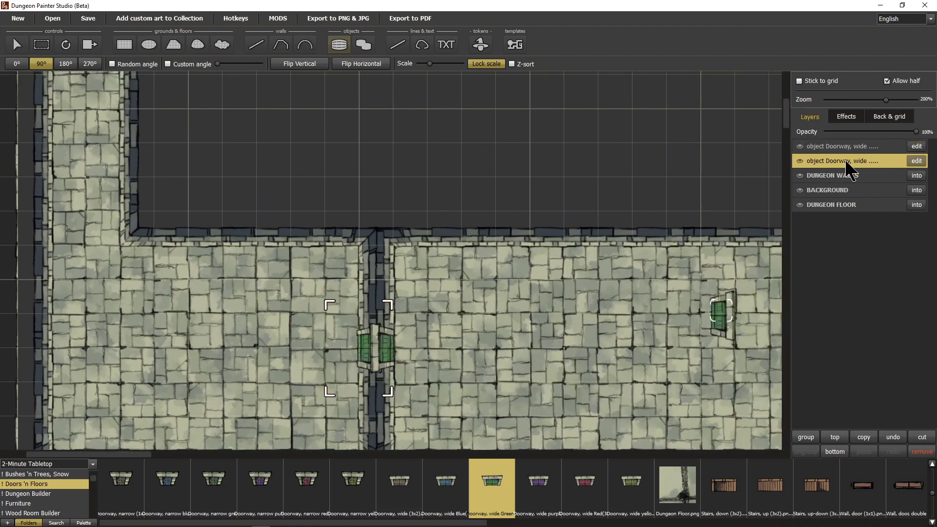
click(852, 147)
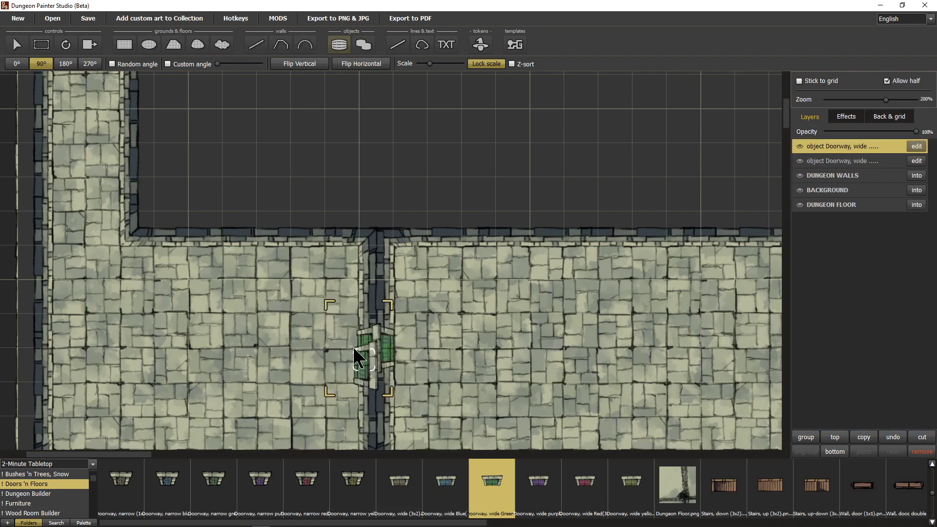
drag(492, 427, 463, 408)
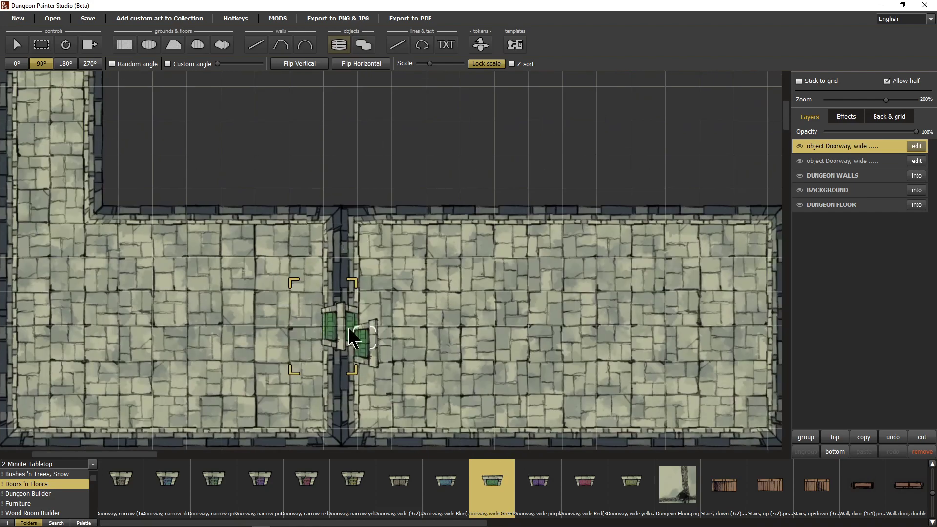
drag(408, 333, 327, 349)
drag(159, 310, 437, 476)
drag(661, 408, 209, 255)
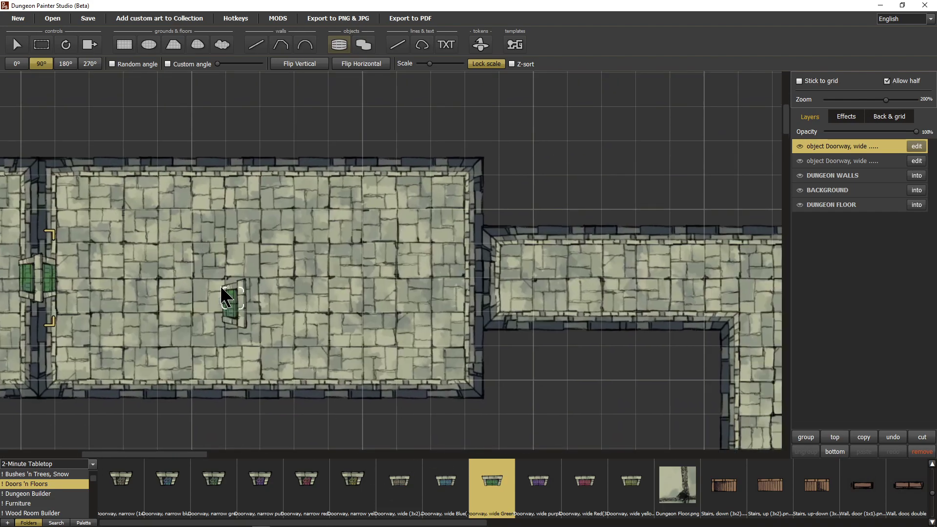
drag(318, 272, 485, 285)
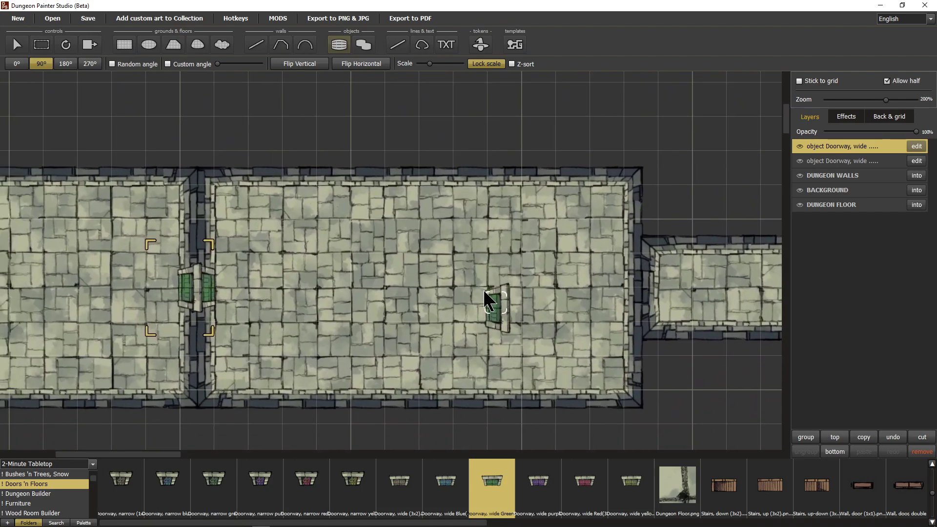
drag(486, 297, 469, 351)
drag(412, 382, 354, 252)
drag(448, 283, 537, 372)
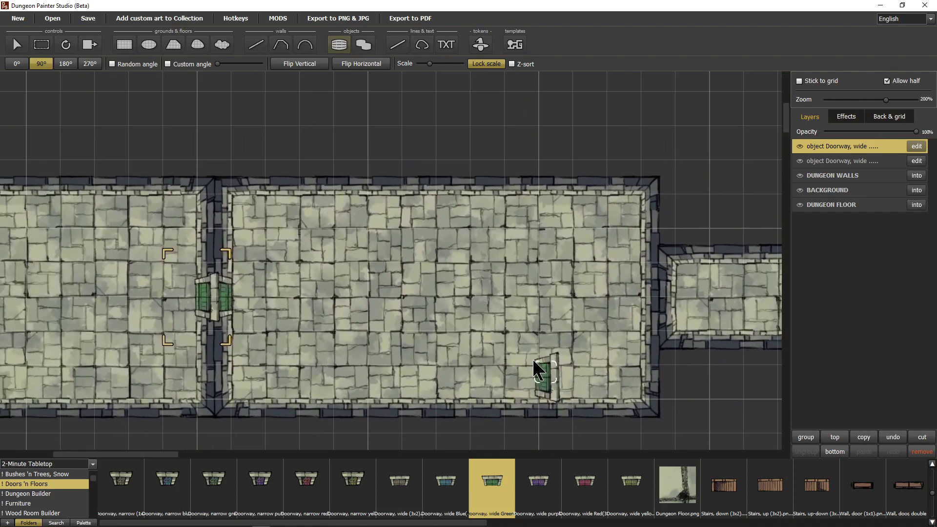
drag(303, 255, 322, 288)
drag(470, 361, 279, 335)
drag(400, 324, 402, 329)
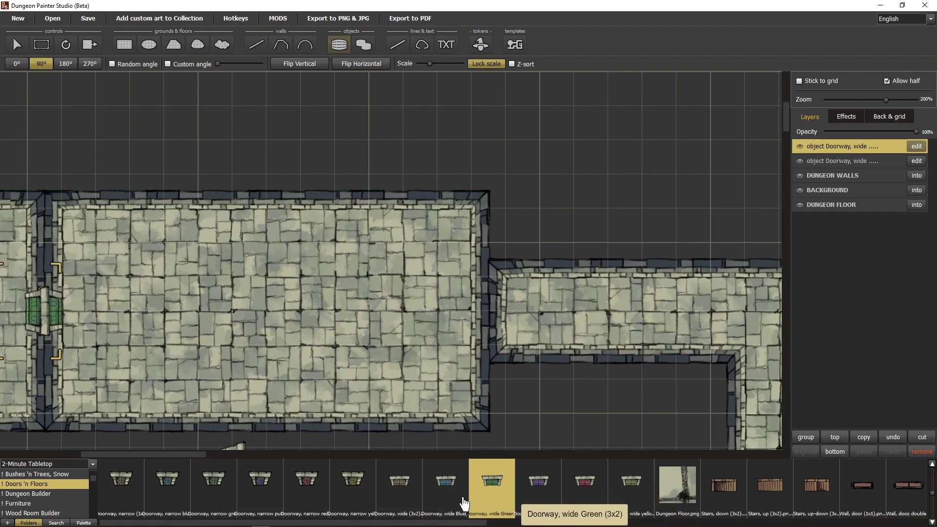
- Place two "Doorway, wide Blue" objects back to back, rotated 270° and 90°, in the wall between the second room and the corridor
click(441, 499)
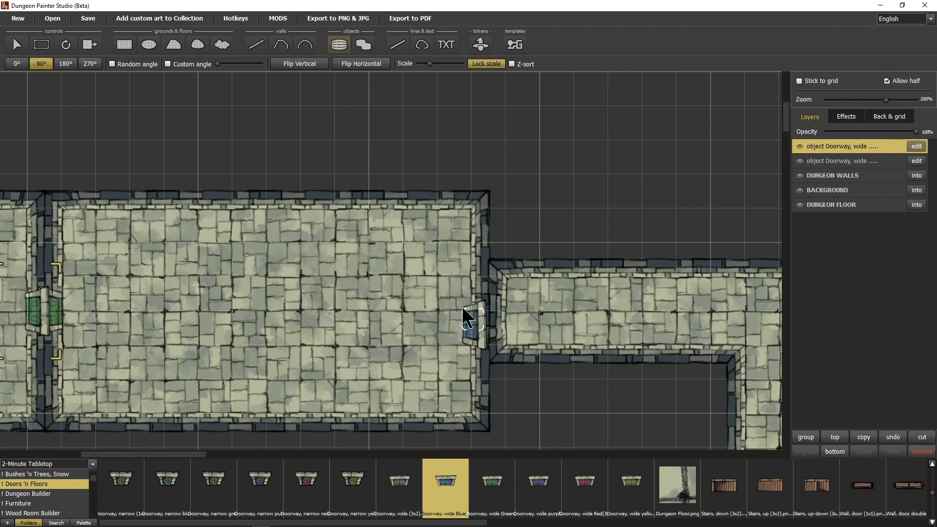
key(r)
key(r)
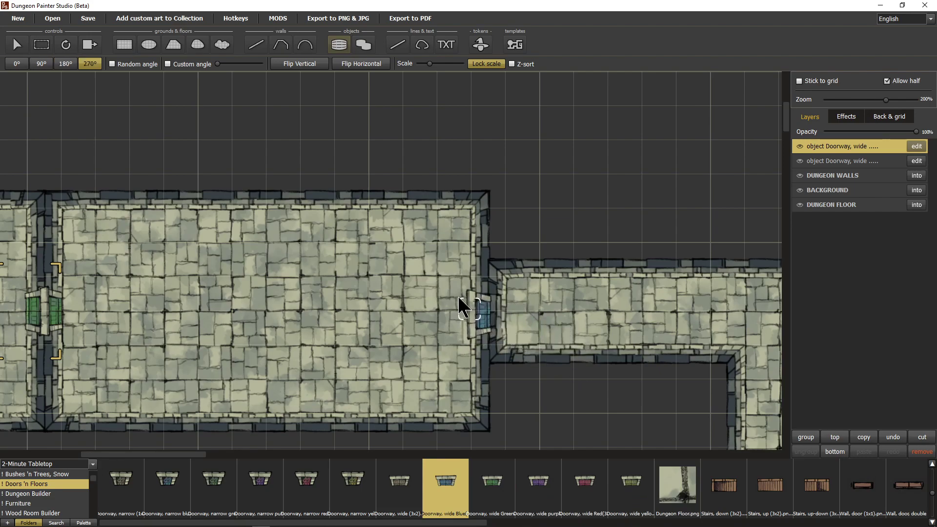
click(477, 300)
key(r)
key(r)
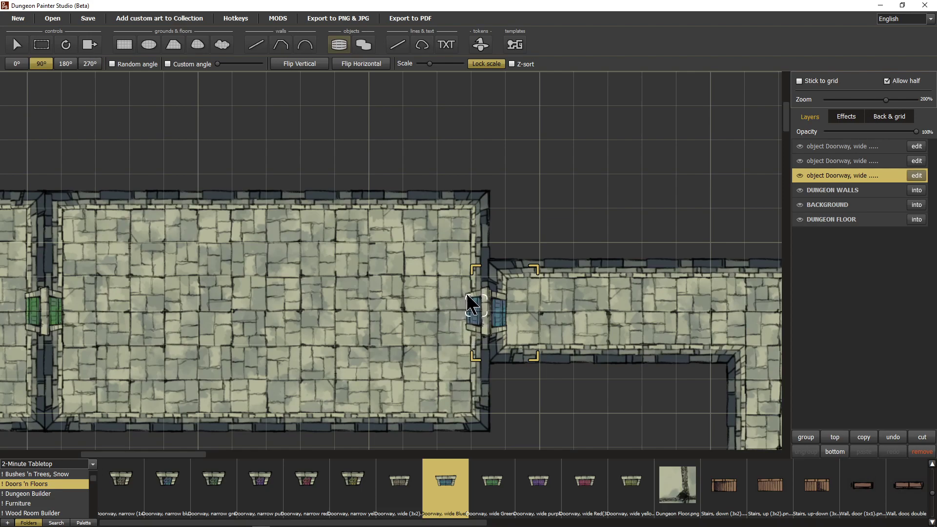
click(469, 296)
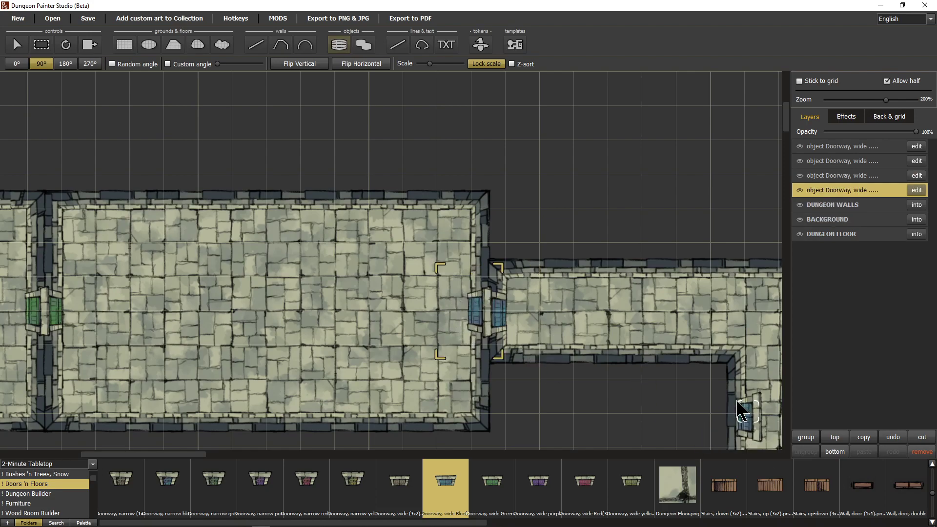
click(852, 175)
drag(660, 330, 414, 222)
click(889, 190)
click(871, 146)
click(849, 191)
click(851, 177)
click(855, 148)
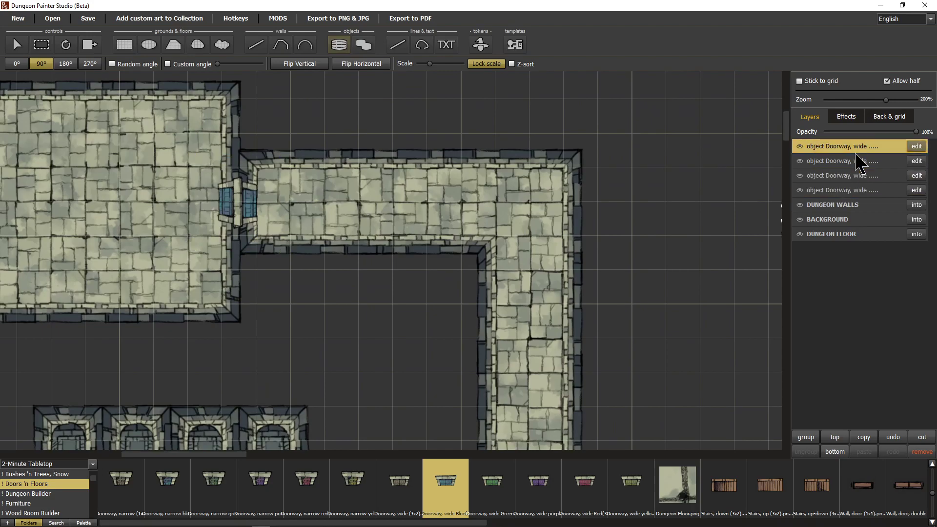
- Place a "Doorway, wide Red" rotated 270° on the corridor side of the wall between the L-shaped corridor and the tomb room
drag(280, 325, 383, 101)
drag(434, 416, 445, 390)
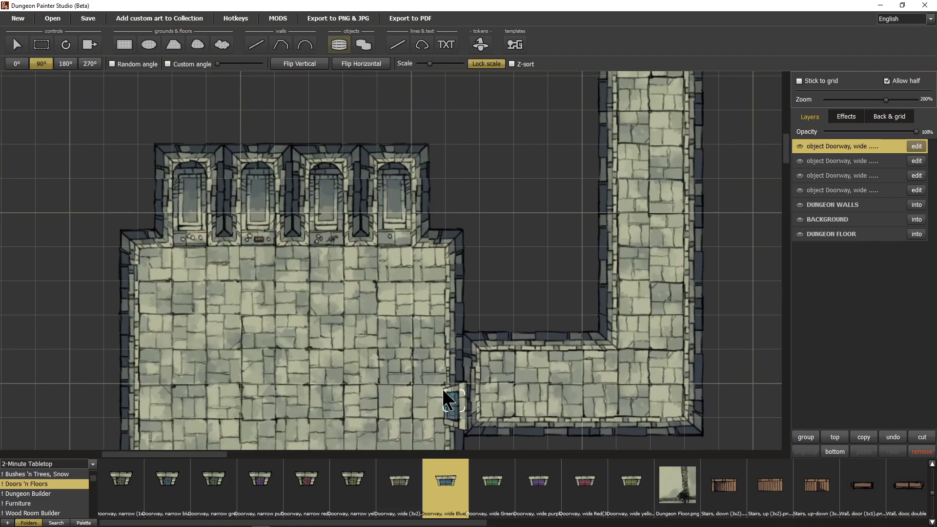
drag(583, 307, 540, 495)
drag(569, 246, 600, 115)
drag(610, 355, 579, 183)
click(580, 481)
key(r)
key(r)
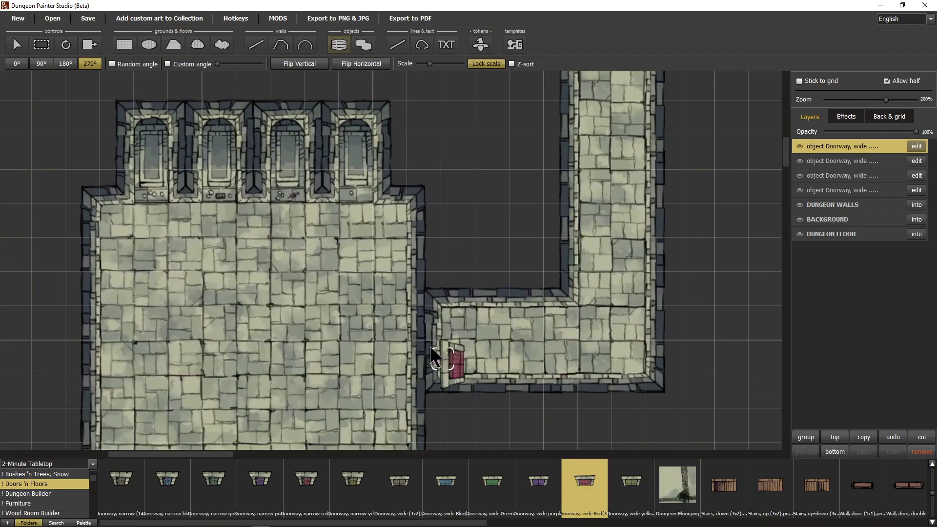
key(r)
key(r)
key(r)
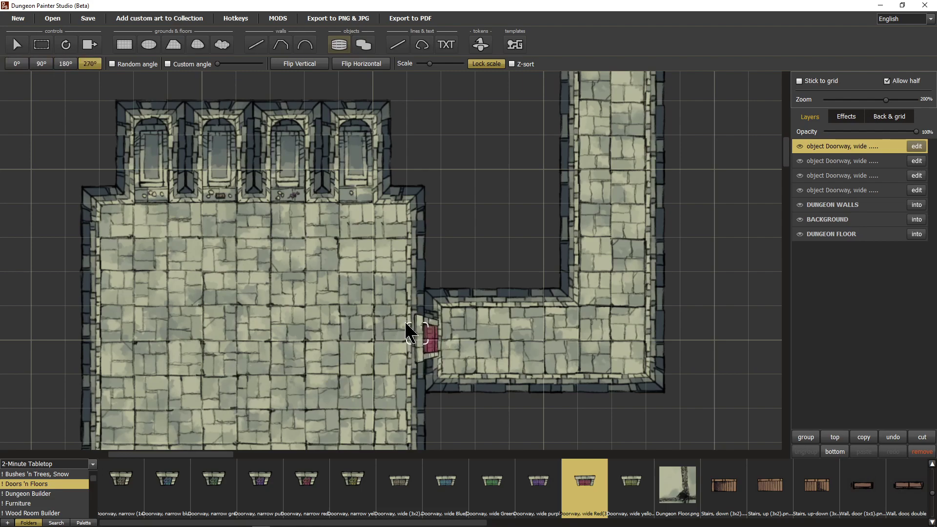
click(410, 335)
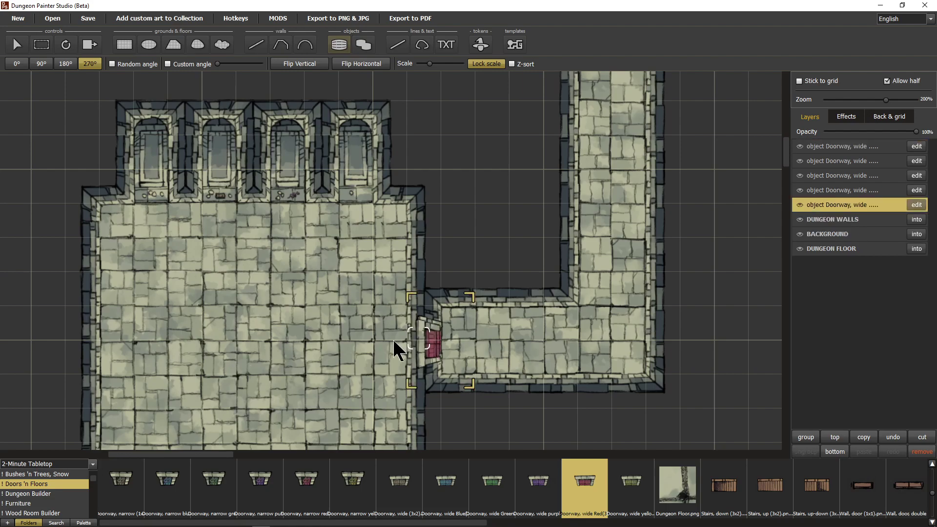
- Place a second red wide doorway rotated 90° on the tomb room's side, back to back with the first
key(r)
key(r)
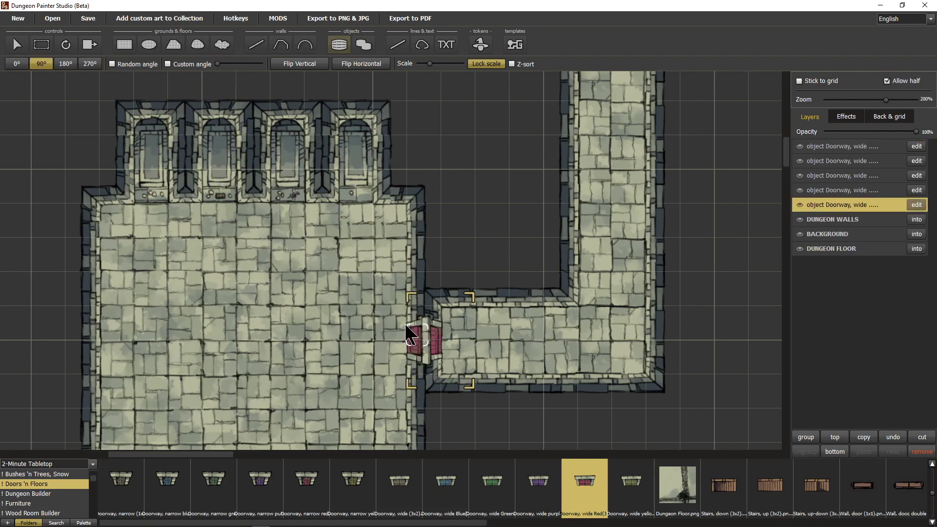
click(411, 334)
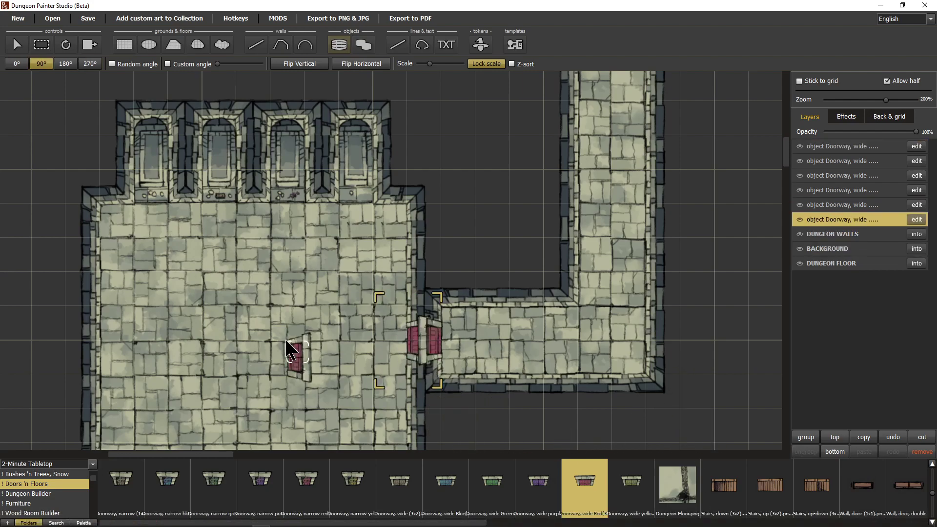
- Group all six doorway object layers and name the group DOORS
drag(234, 317, 466, 163)
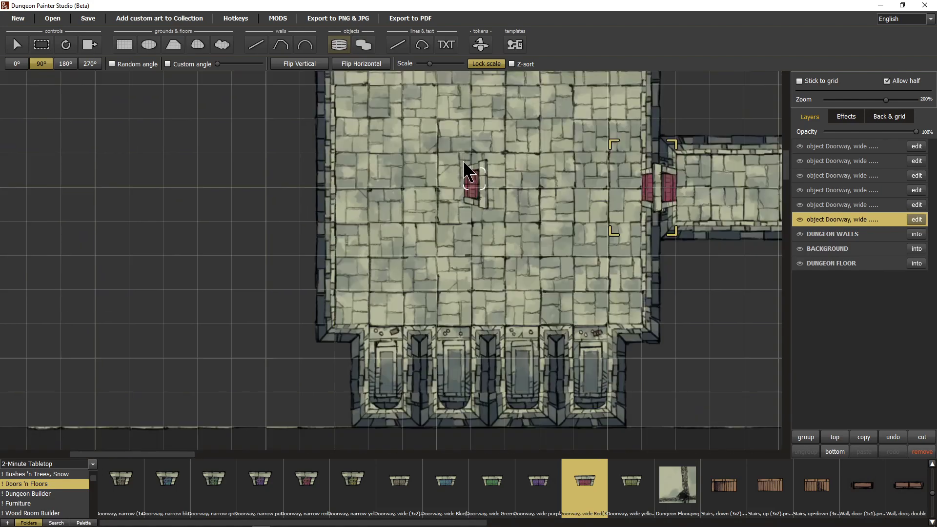
drag(266, 278, 226, 294)
scroll(359, 263, down, 4)
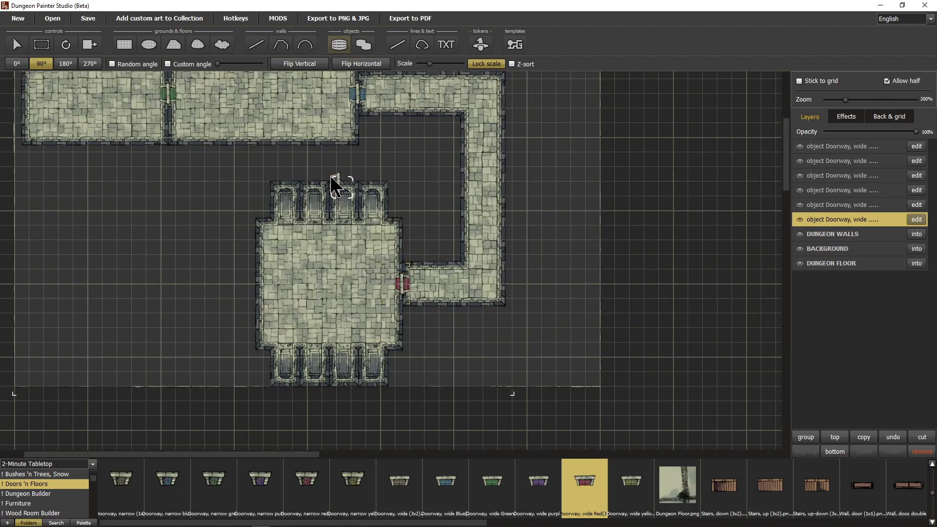
drag(337, 184, 405, 383)
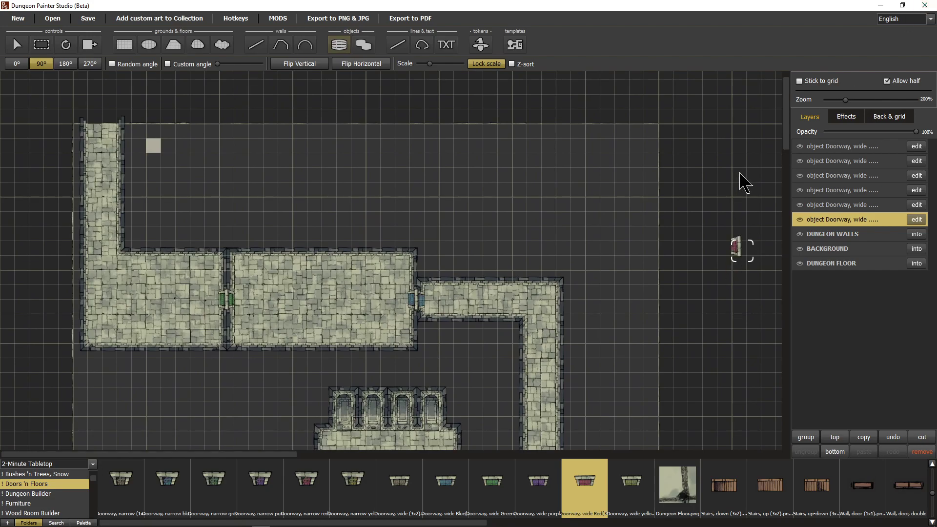
shift+click(834, 146)
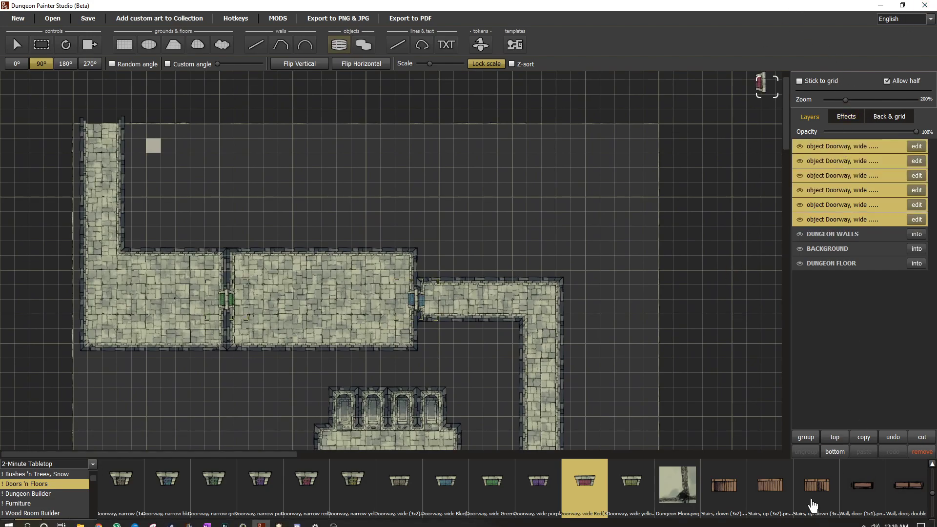
click(806, 437)
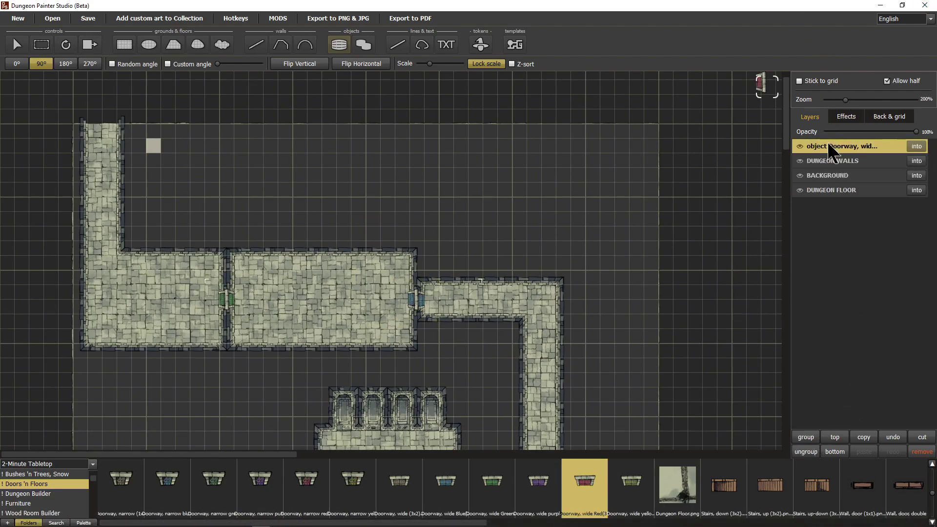
shift+click(838, 161)
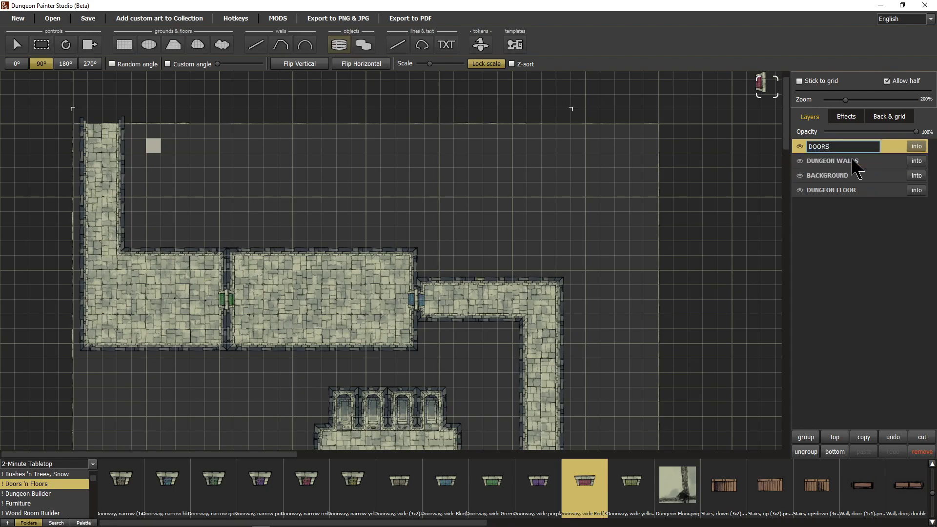
drag(298, 395, 268, 268)
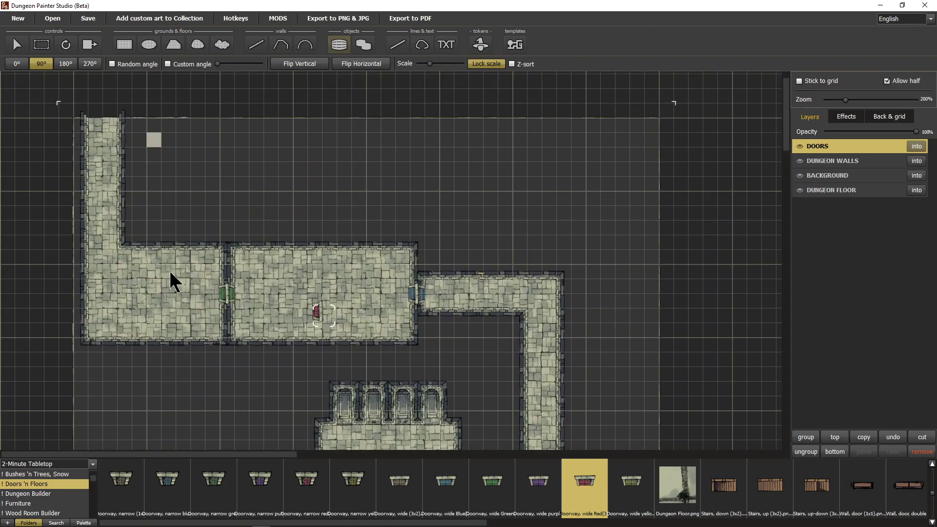
- Place a Shrine Guardian 1 from the Shrine folder, rotated 90°, in the first room just above the green doorway
drag(324, 321, 430, 374)
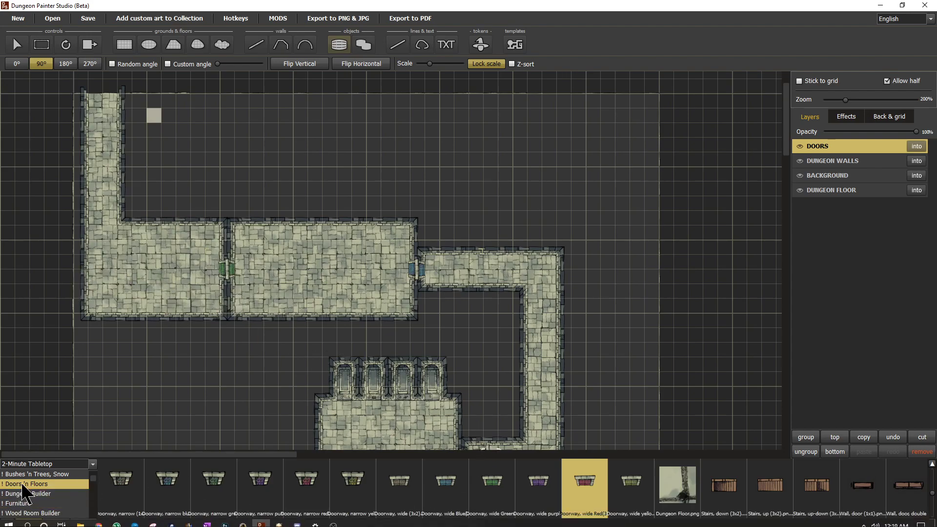
scroll(51, 511, down, 2)
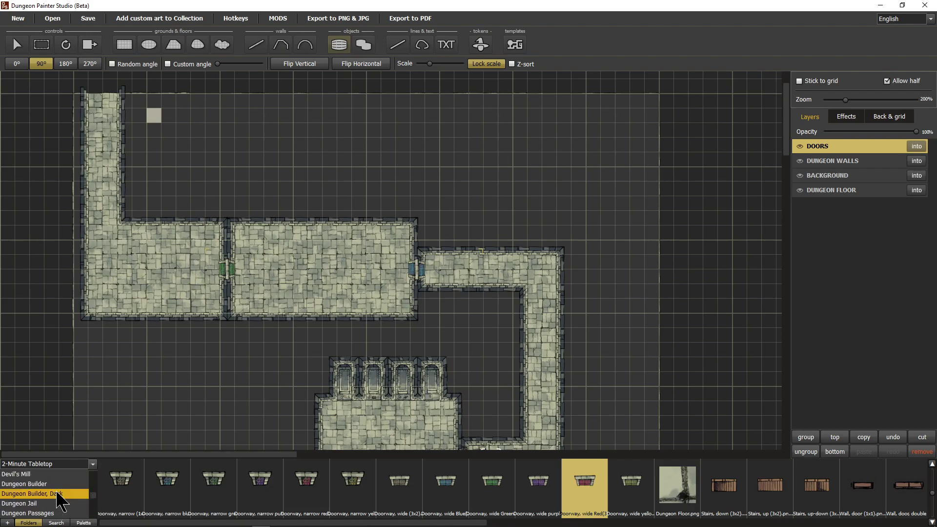
scroll(61, 501, down, 2)
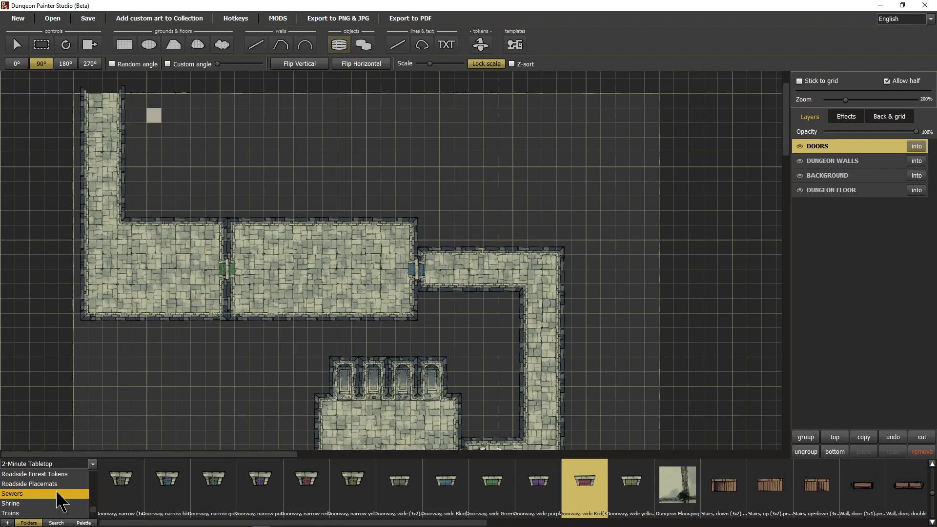
click(35, 504)
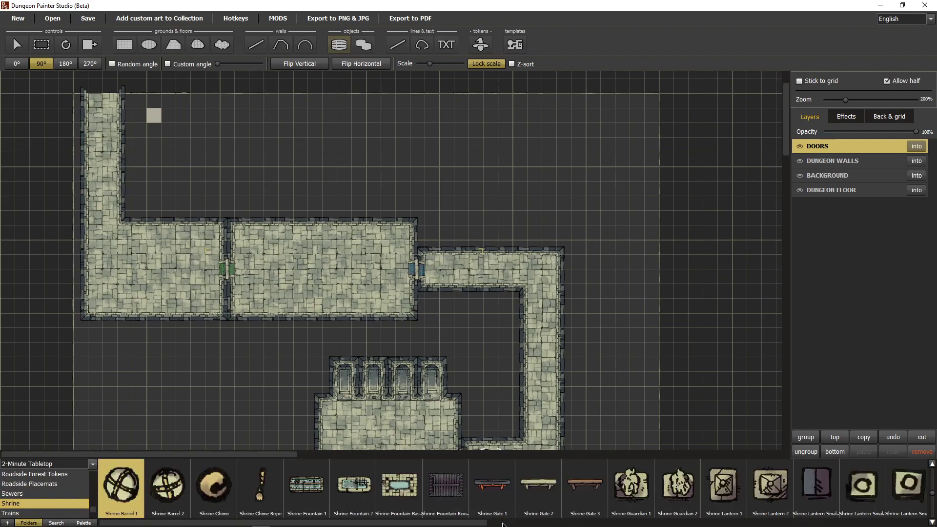
drag(496, 526, 927, 526)
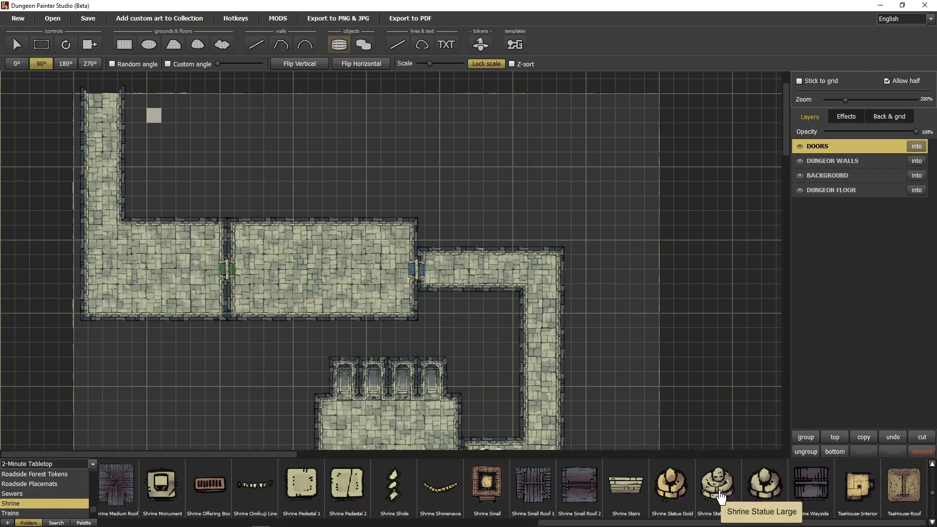
drag(660, 524, 343, 525)
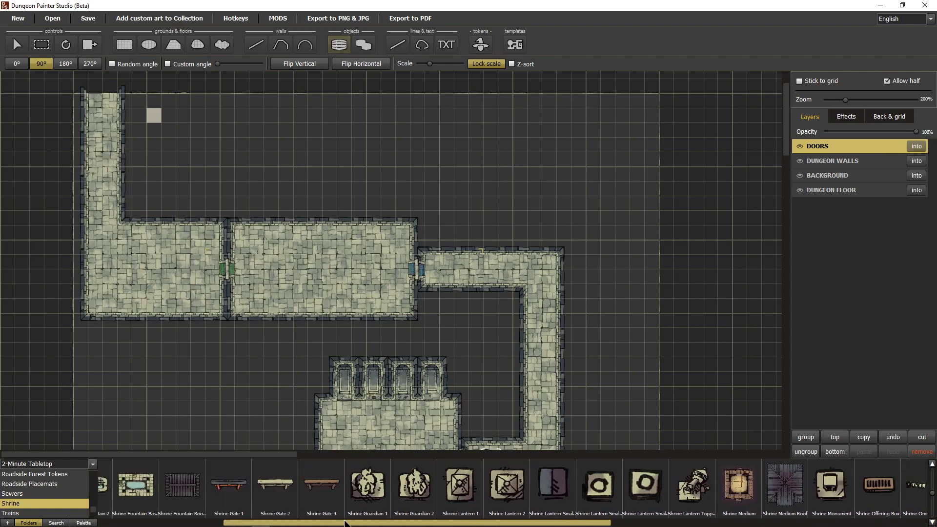
click(381, 490)
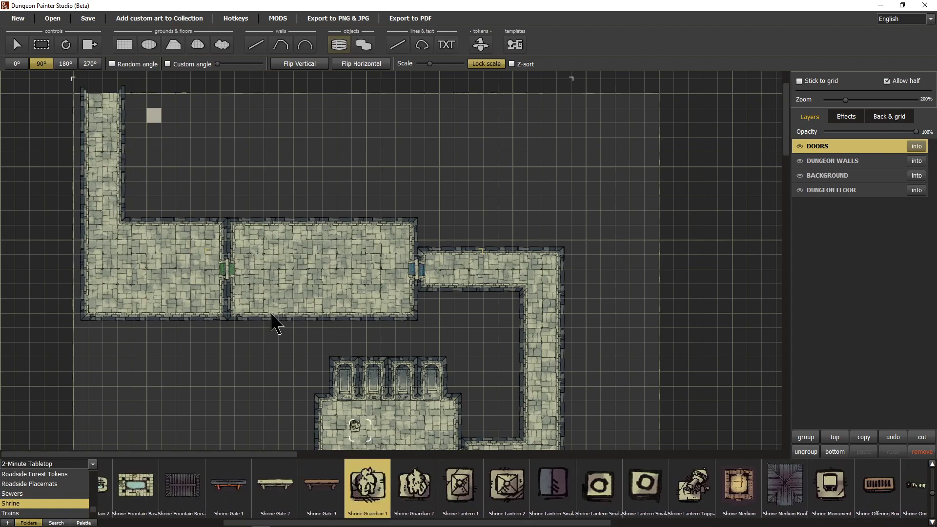
scroll(164, 261, up, 3)
drag(138, 271, 499, 329)
drag(293, 352, 491, 344)
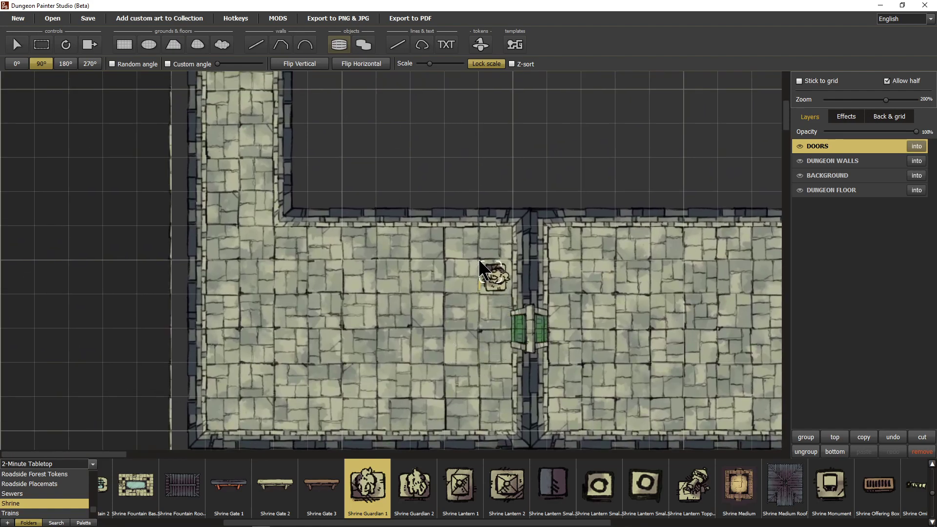
click(479, 268)
- Place a Shrine Guardian 2 rotated 90° in the first room below the green doorway, in line with the other guardian
click(409, 490)
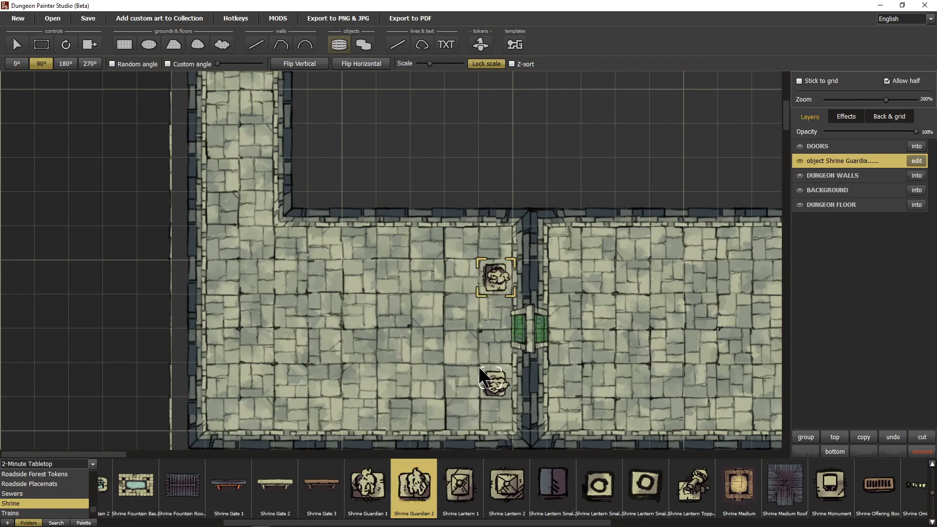
click(480, 370)
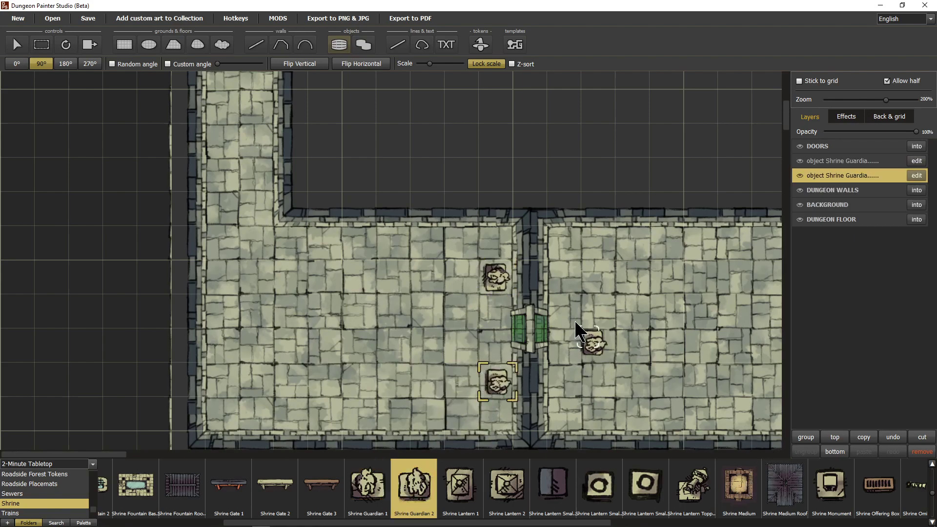
scroll(575, 320, down, 2)
drag(491, 330, 575, 326)
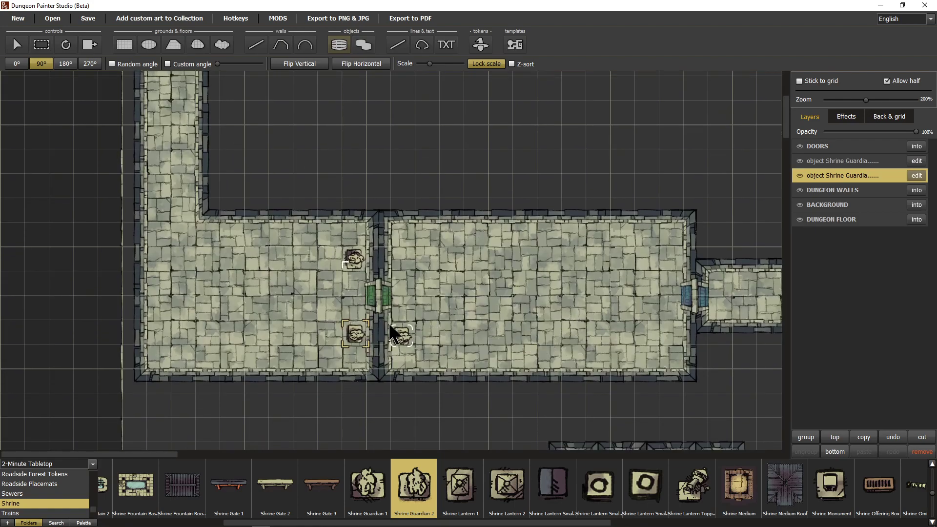
- Look through the 2-Minute Tabletop object folders and open the Mansion Furniture folder
mouse_move(502, 526)
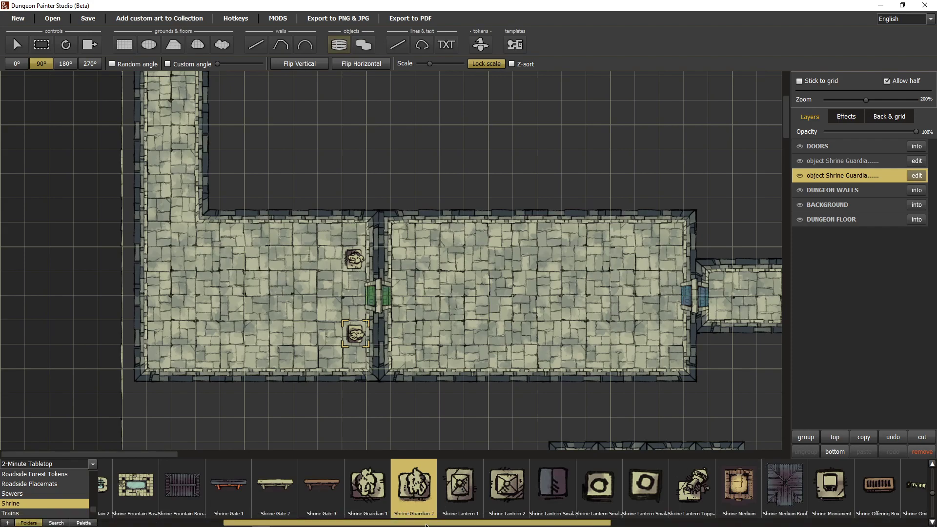
drag(425, 525, 293, 523)
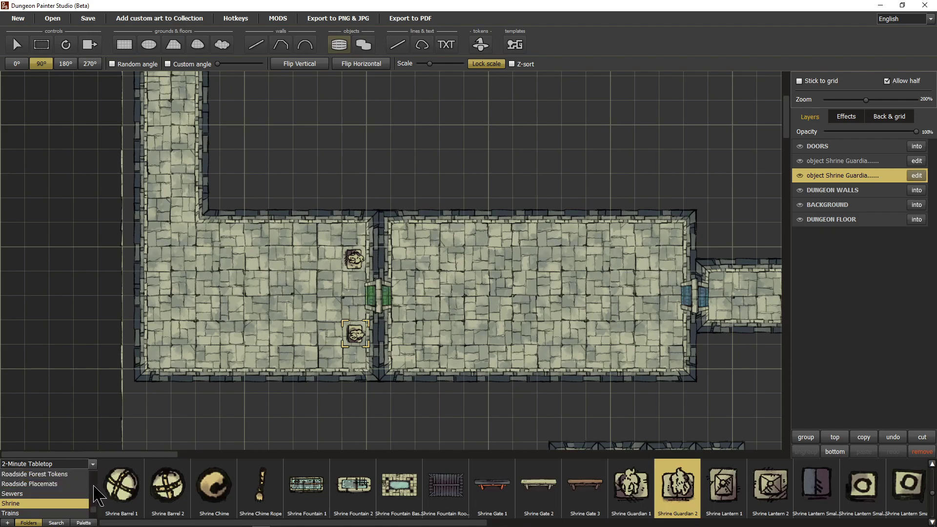
scroll(94, 487, up, 2)
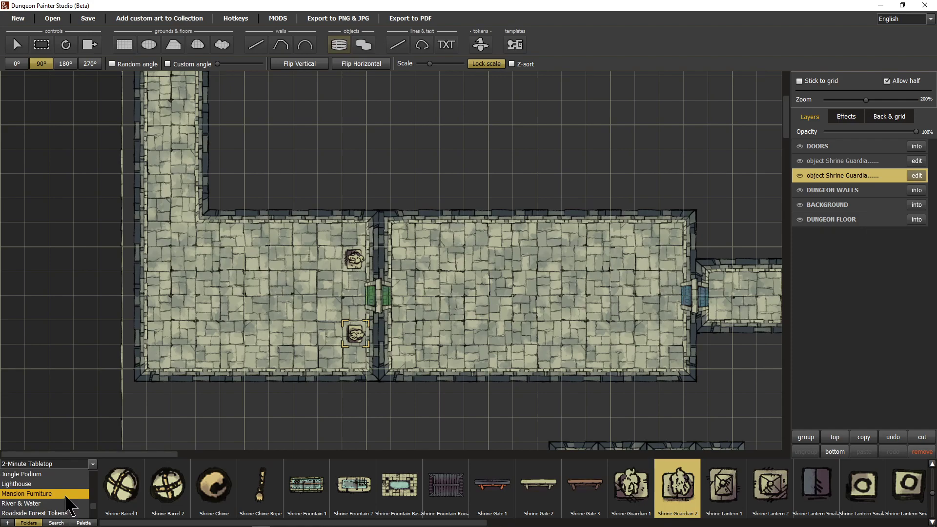
scroll(74, 496, up, 2)
scroll(98, 493, up, 2)
scroll(100, 494, up, 2)
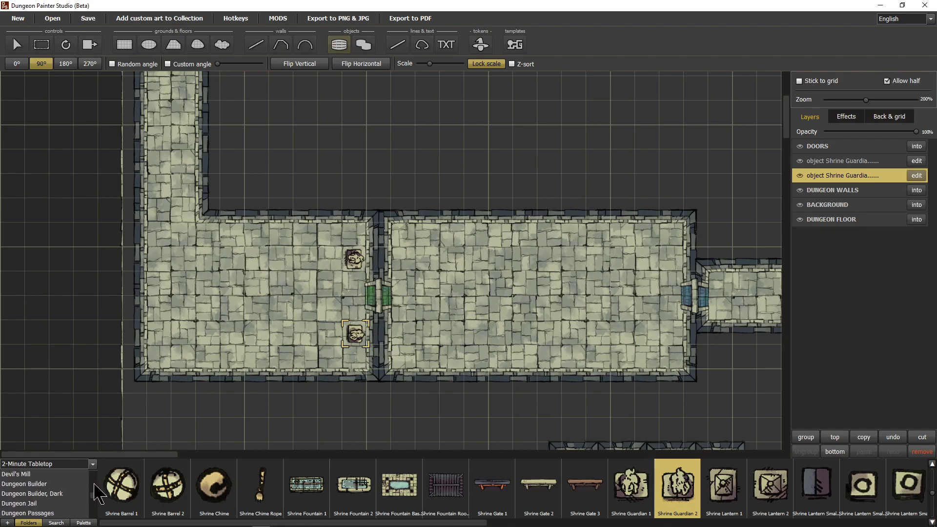
scroll(99, 494, up, 2)
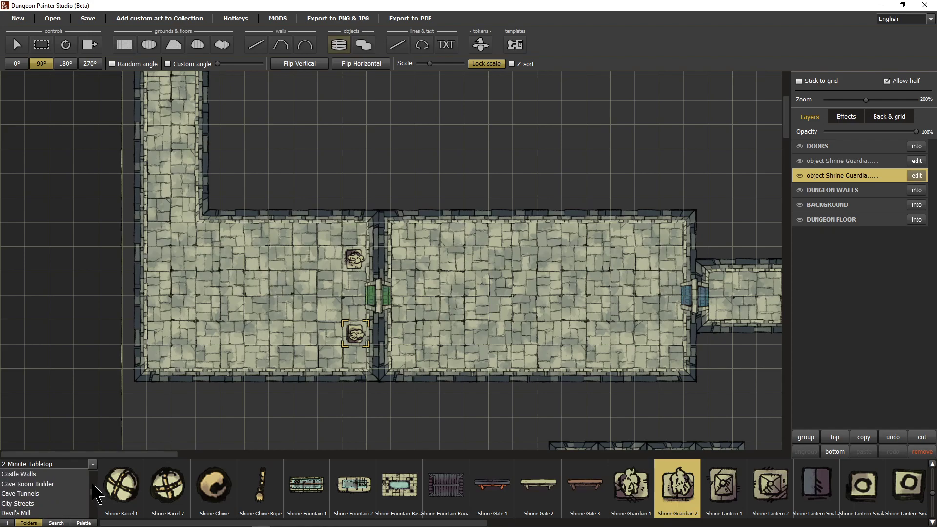
scroll(49, 505, up, 2)
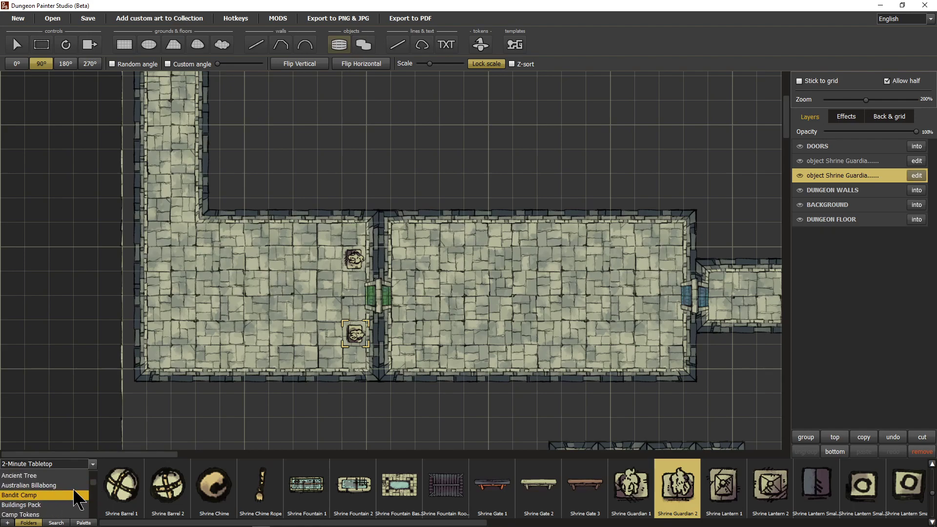
drag(96, 481, 82, 503)
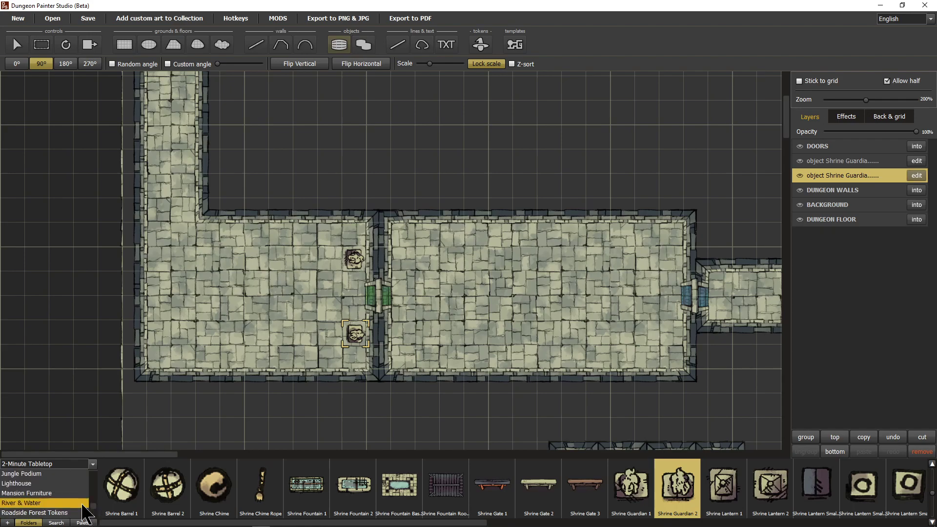
click(54, 495)
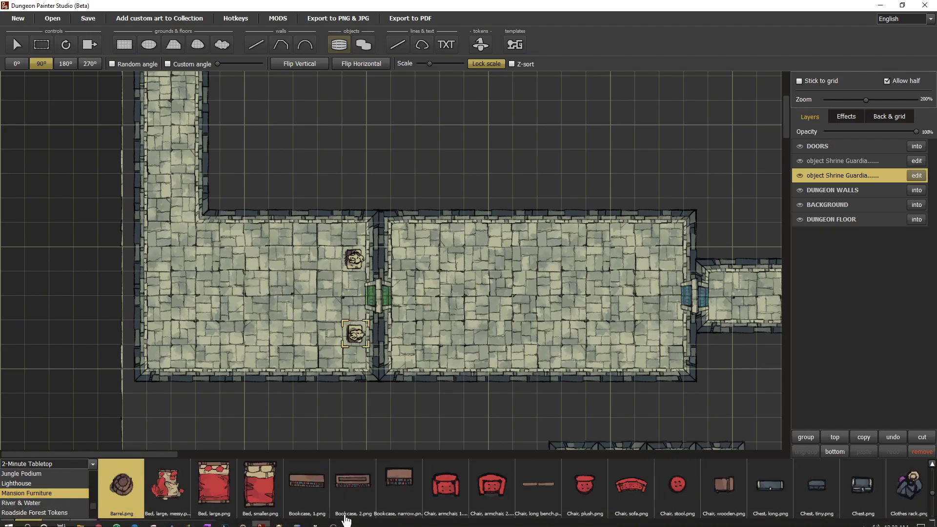
- Place a "Light, wall, 3.png" rotated 180° on the lower wall of the first room
scroll(347, 523, down, 5)
drag(347, 525, 443, 525)
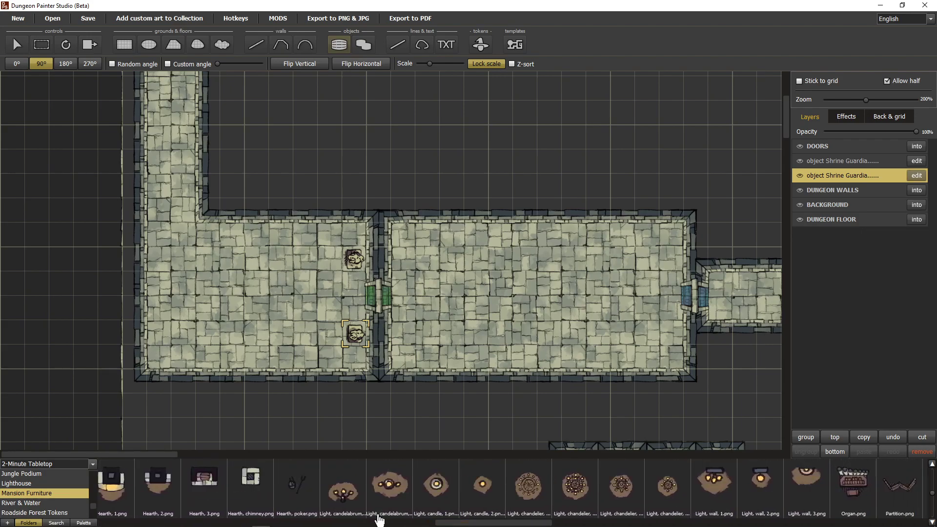
click(344, 503)
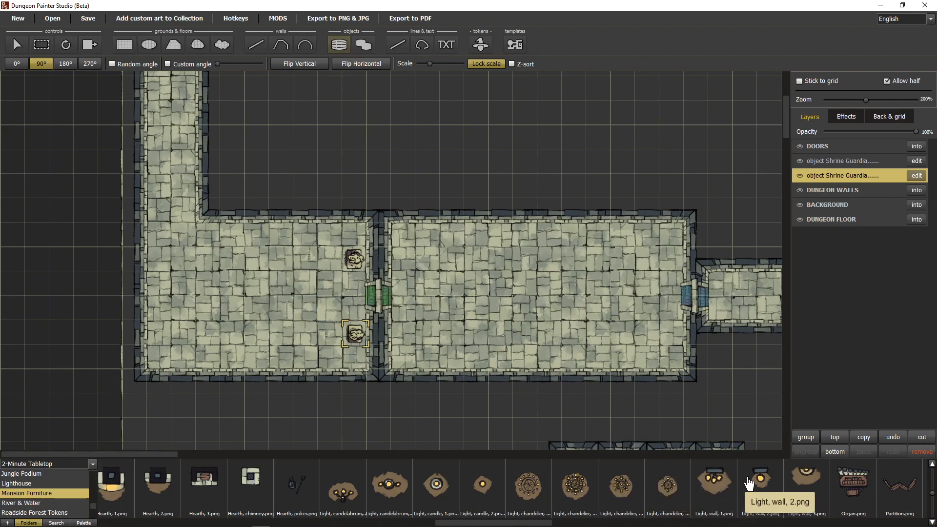
click(765, 483)
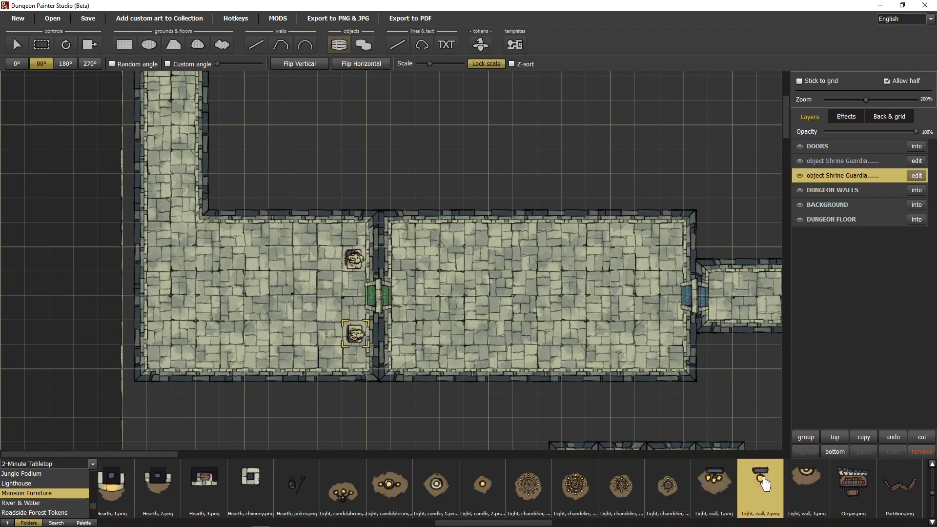
click(800, 484)
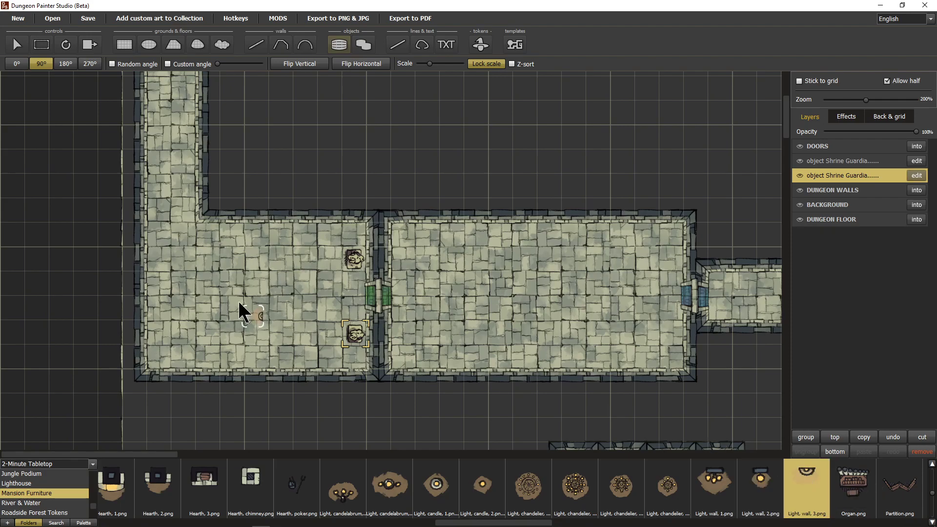
scroll(244, 312, up, 4)
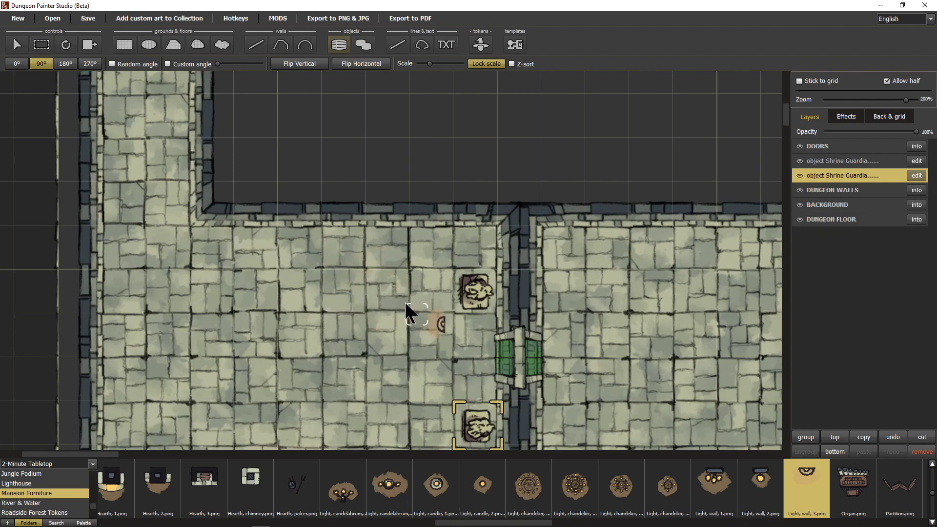
drag(268, 318, 318, 223)
key(r)
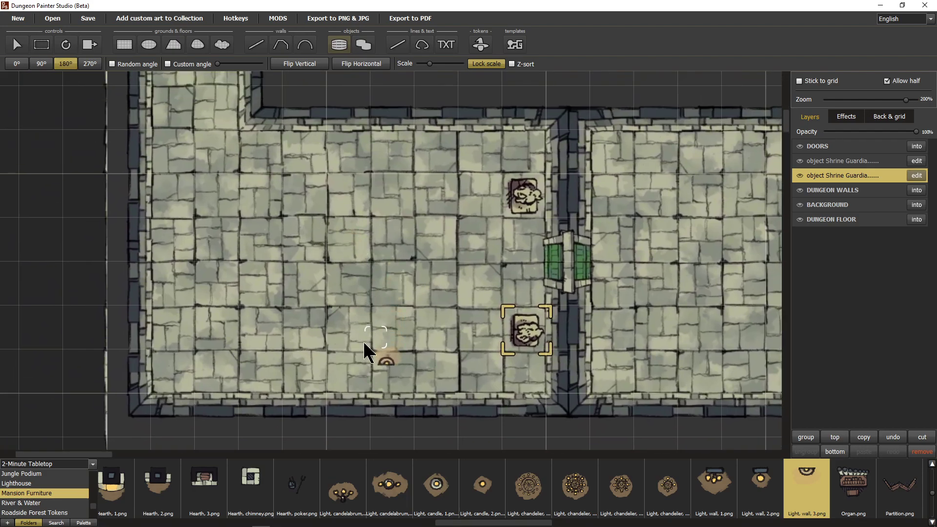
click(373, 377)
- Place a second "Light, wall, 3.png" rotated 0° on the first room's upper wall, opposite the first light
key(r)
key(r)
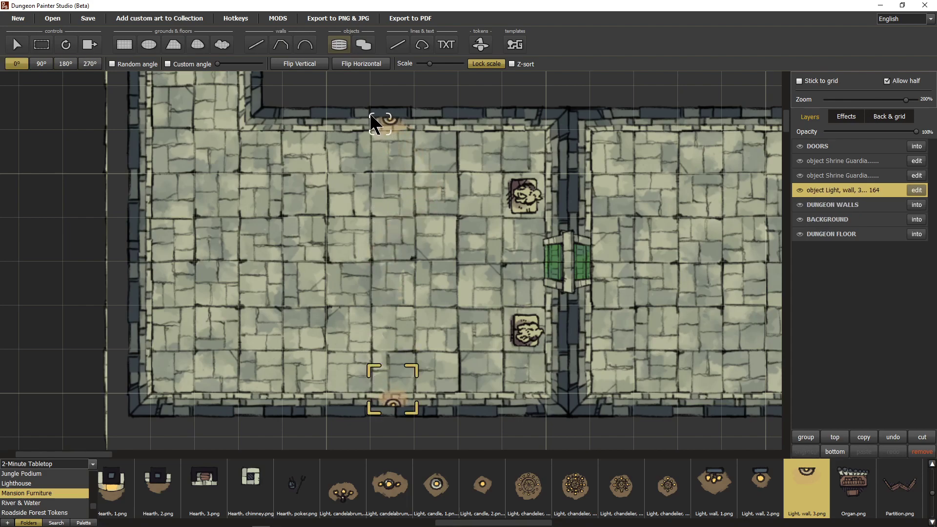
click(372, 117)
scroll(334, 238, down, 1)
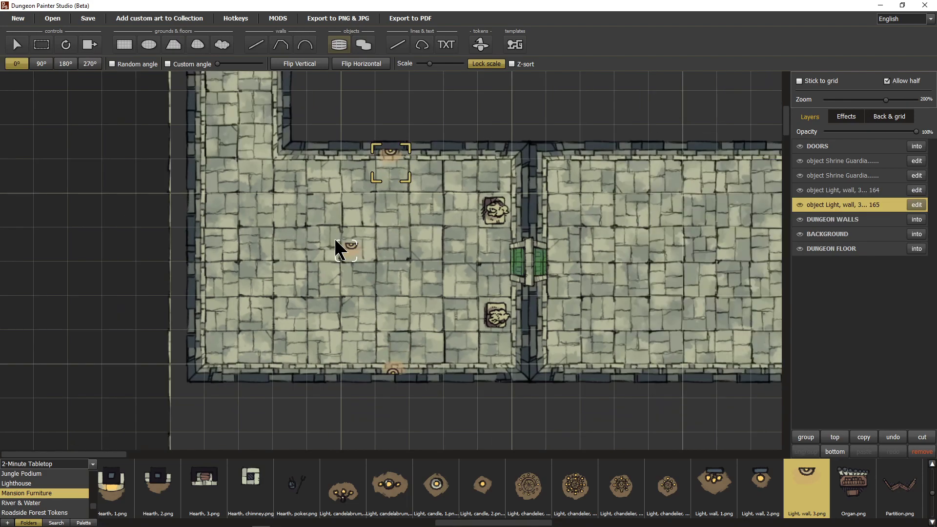
- Group the two Shrine Guardian layers and two wall light layers, and name the group ROOM 1 DECORATIONS
drag(417, 284, 412, 311)
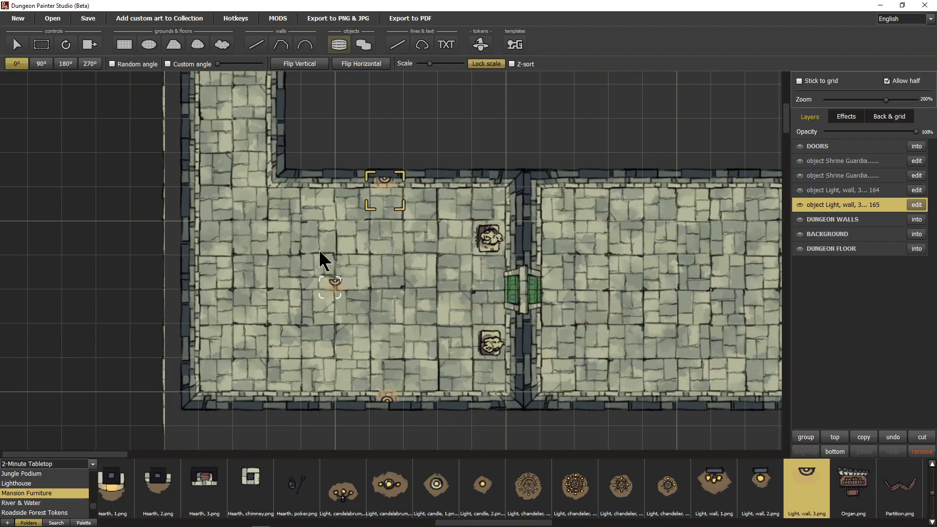
drag(393, 288, 337, 262)
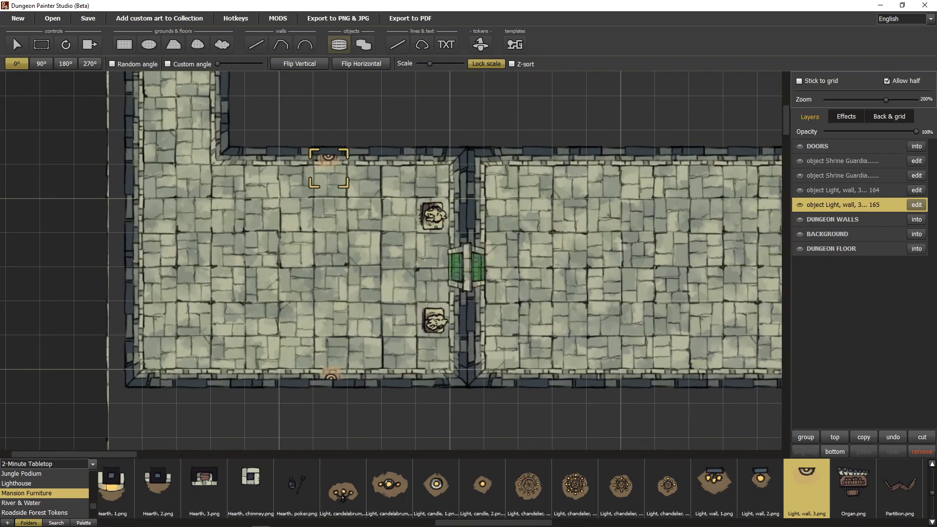
shift+click(856, 165)
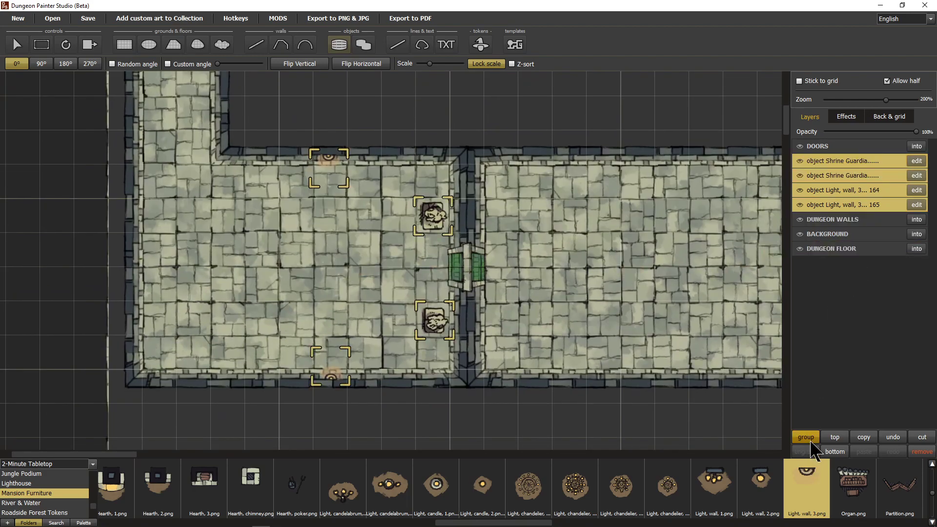
click(805, 437)
double_click(832, 162)
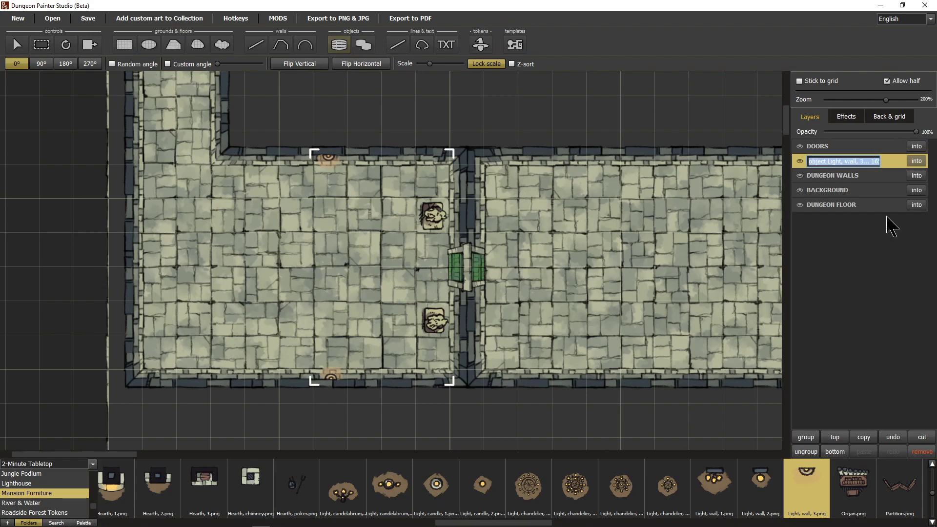
text(ROOM 1 DECORATIONS)
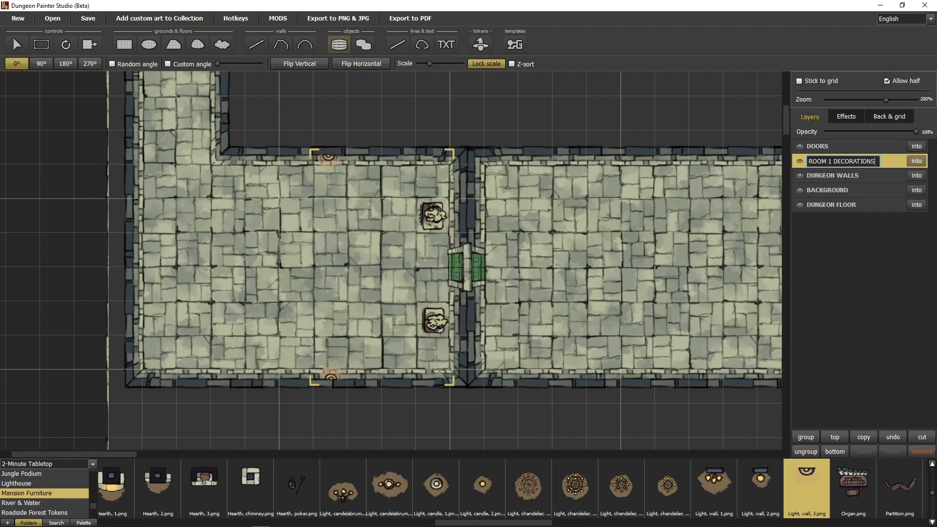
key(Return)
click(642, 226)
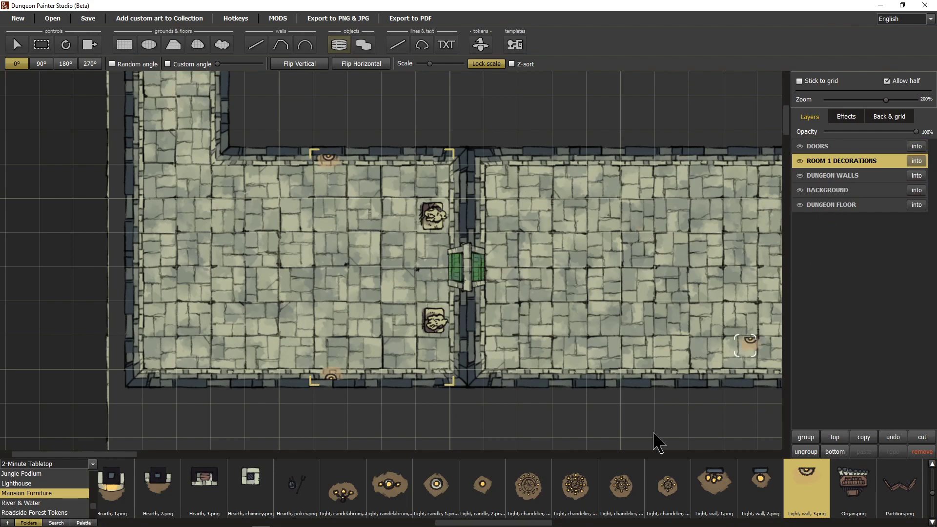
- Look through the Mansion Furniture objects for the second room and open the Greybanner Arena folder
drag(713, 295, 484, 310)
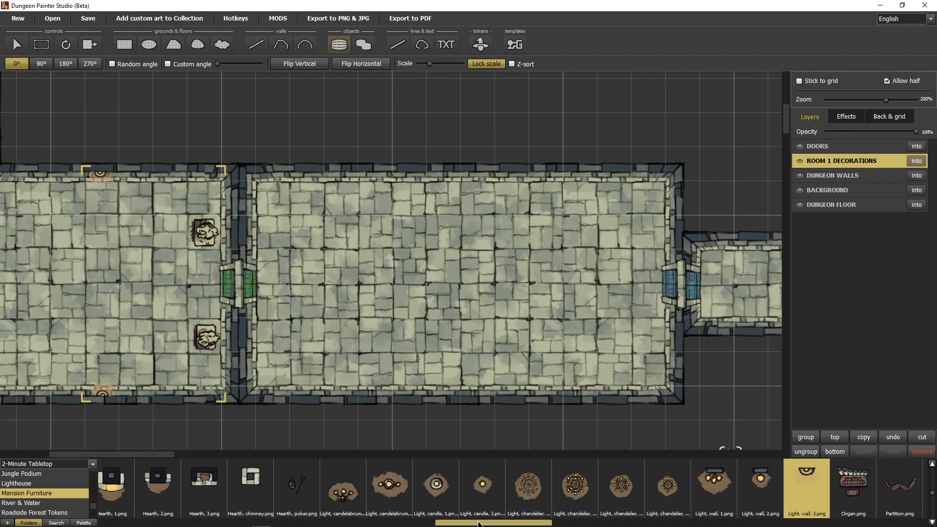
drag(477, 525, 665, 522)
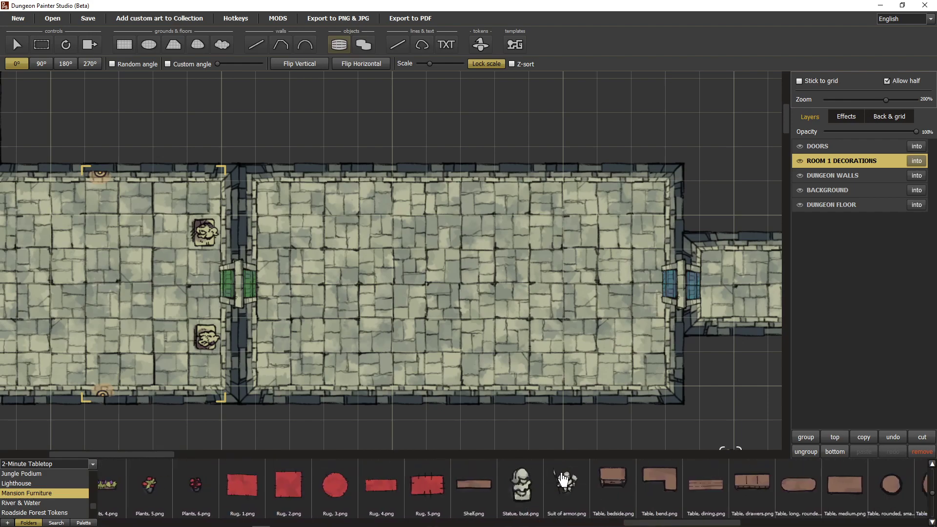
drag(673, 524, 146, 525)
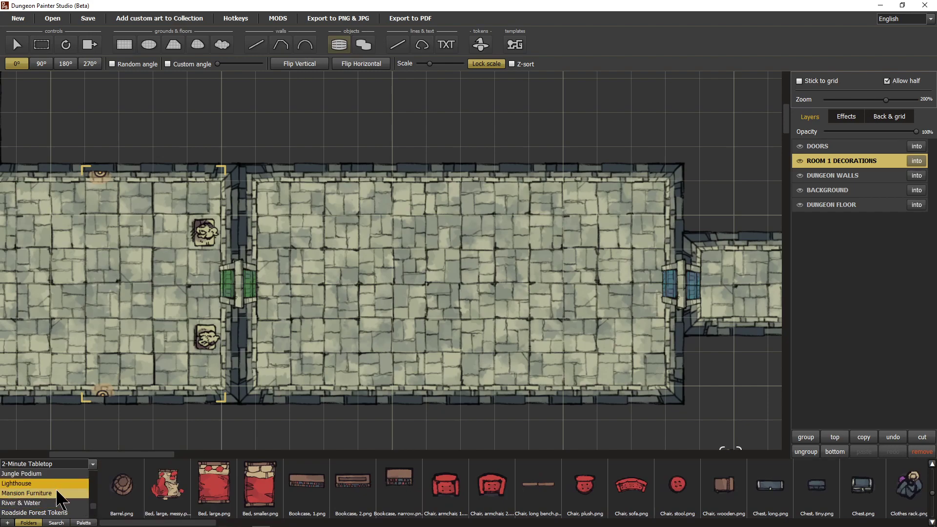
scroll(66, 489, up, 3)
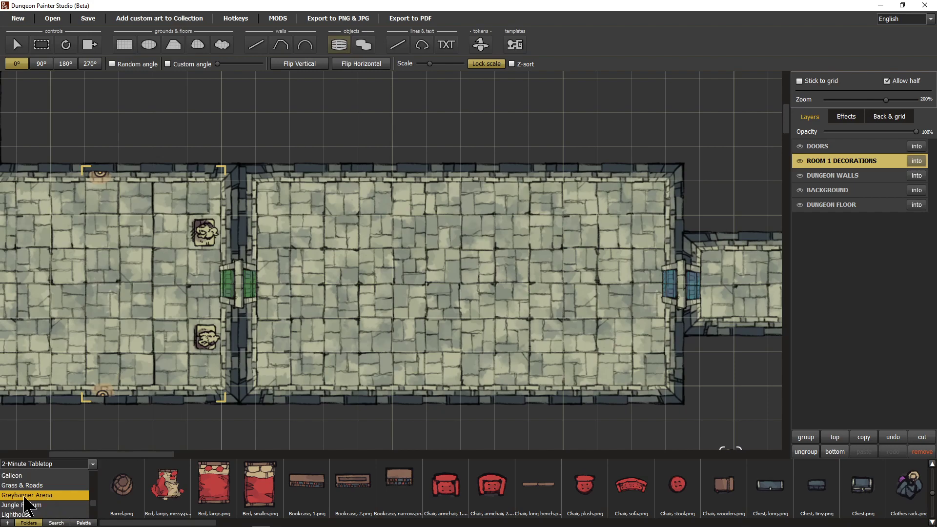
drag(526, 335, 538, 15)
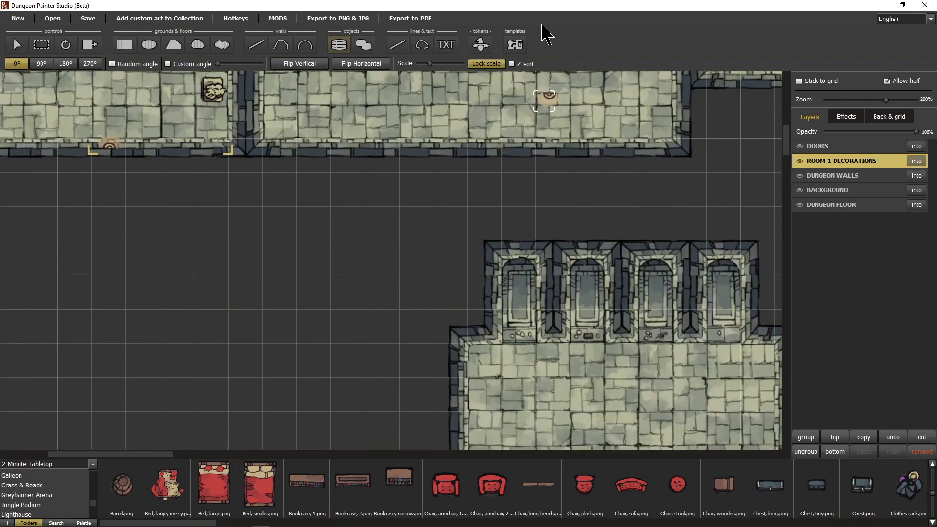
drag(562, 381, 481, 504)
drag(379, 119, 514, 349)
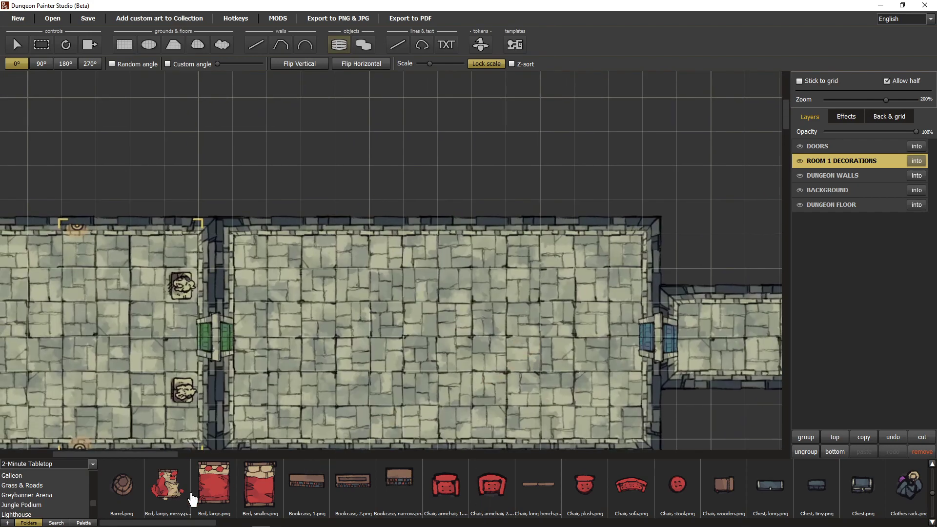
click(26, 497)
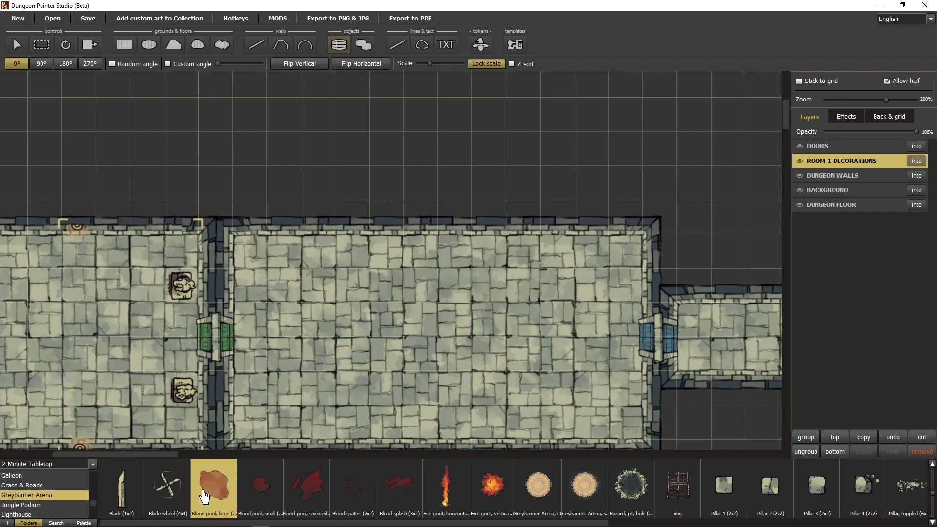
- Place two large blood pools with random angle in the second room, one near the green door and one below the blue door
drag(341, 368, 383, 273)
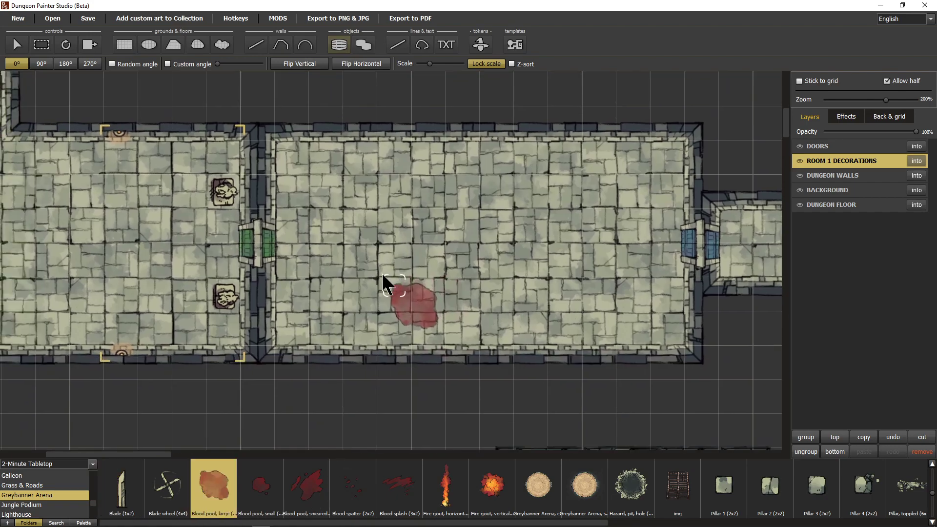
drag(443, 221, 475, 290)
drag(510, 346, 460, 320)
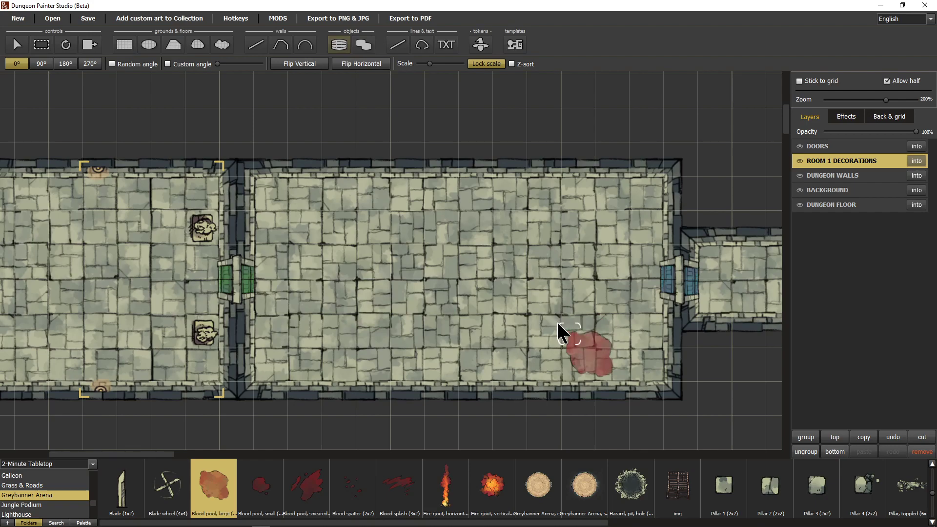
click(112, 64)
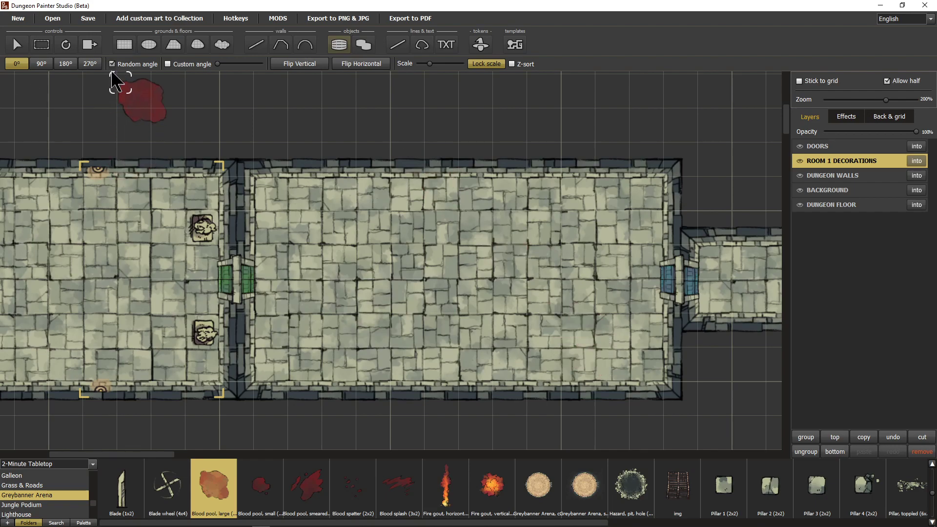
click(290, 200)
click(598, 342)
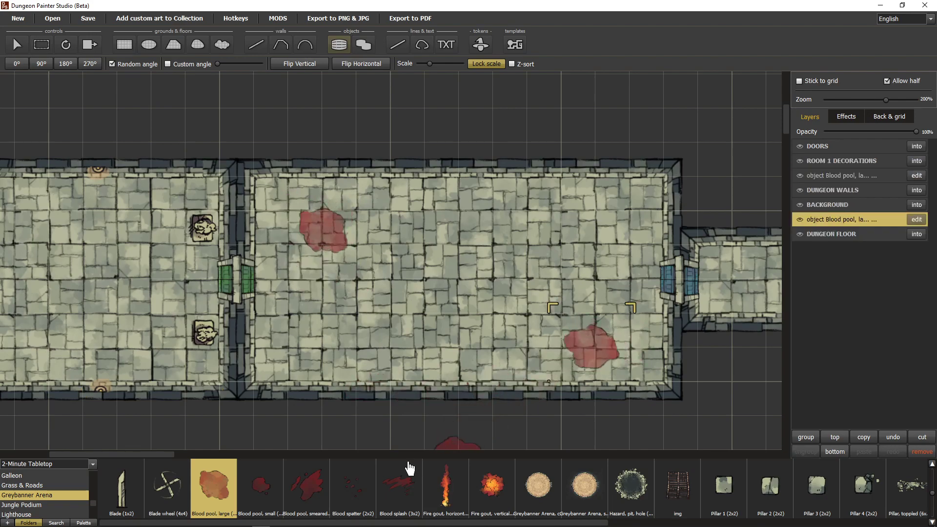
- Add a "Blood splash (3x2)" beside the lower blood pool and a smeared blood pool beside the upper one
click(401, 488)
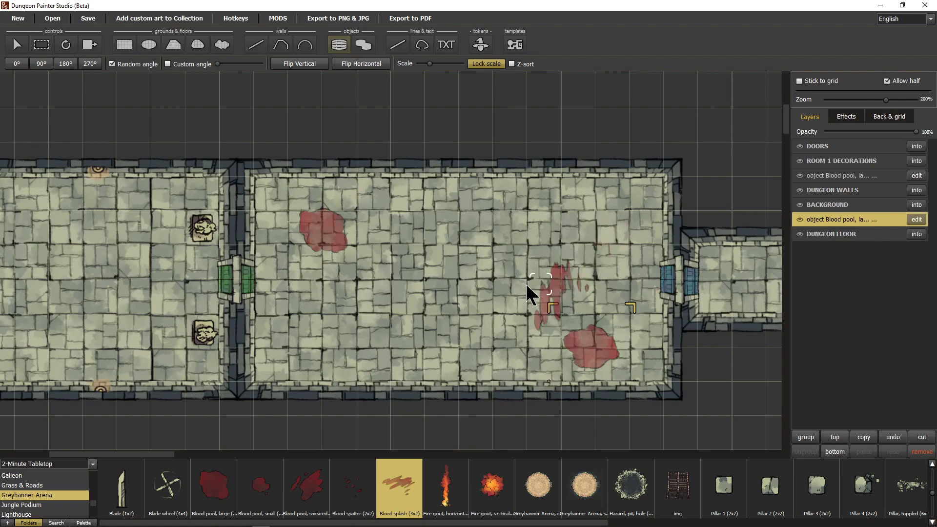
click(525, 307)
click(305, 486)
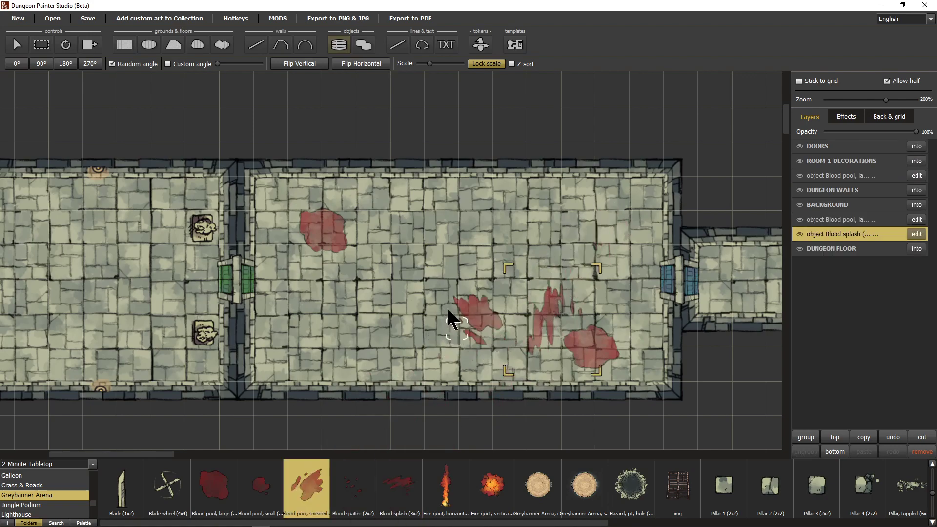
click(352, 244)
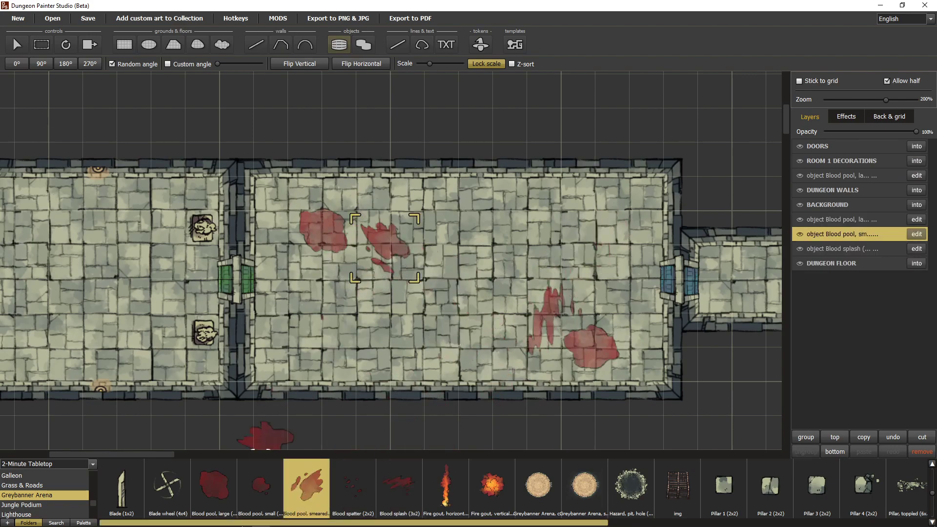
- Place two small blood pools in the second room's upper-right and lower-left areas
click(281, 486)
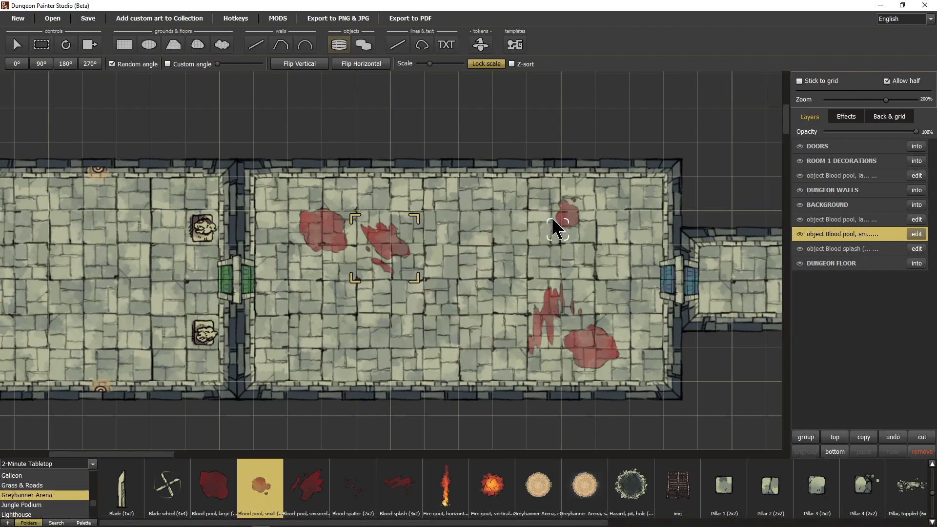
click(603, 218)
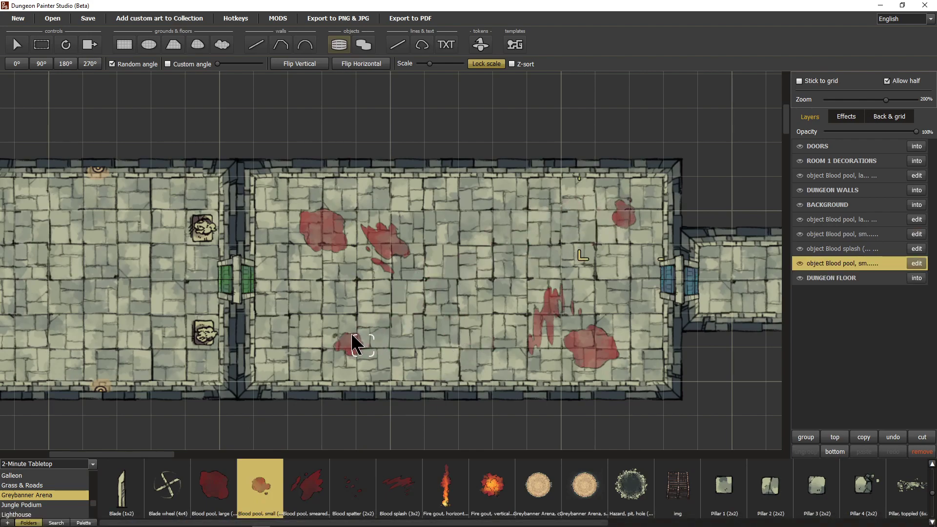
click(353, 342)
- Scatter seven "Blood spatter (2x2)" objects across the second room's floor between the blood pools
click(351, 510)
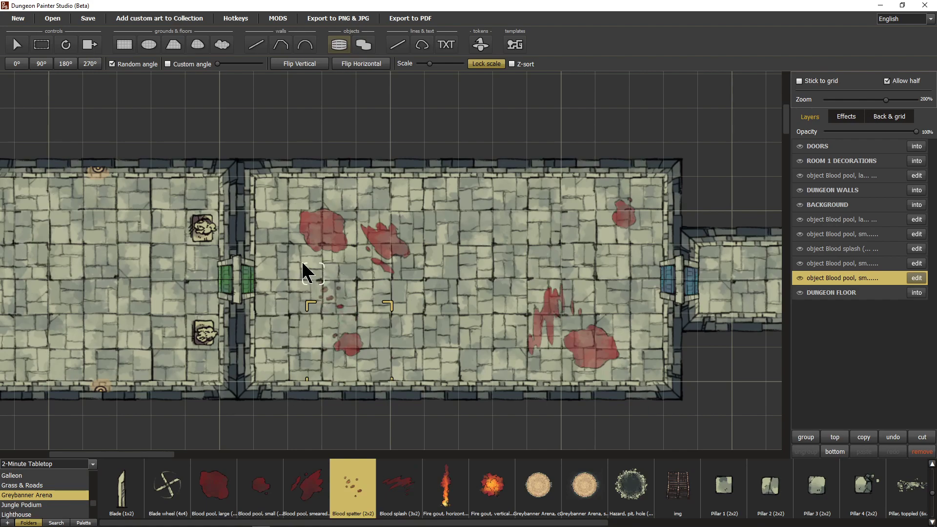
click(326, 292)
click(406, 327)
click(435, 248)
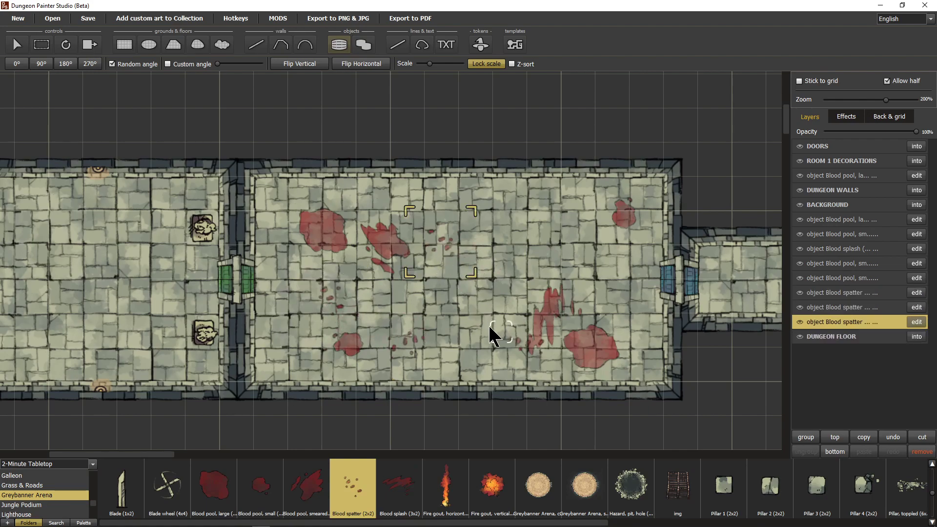
click(461, 295)
click(401, 290)
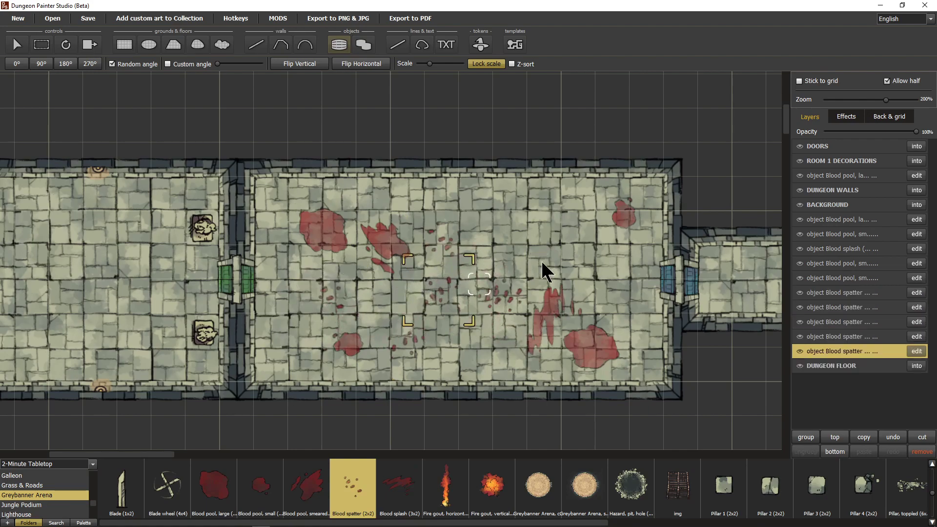
click(537, 240)
click(590, 283)
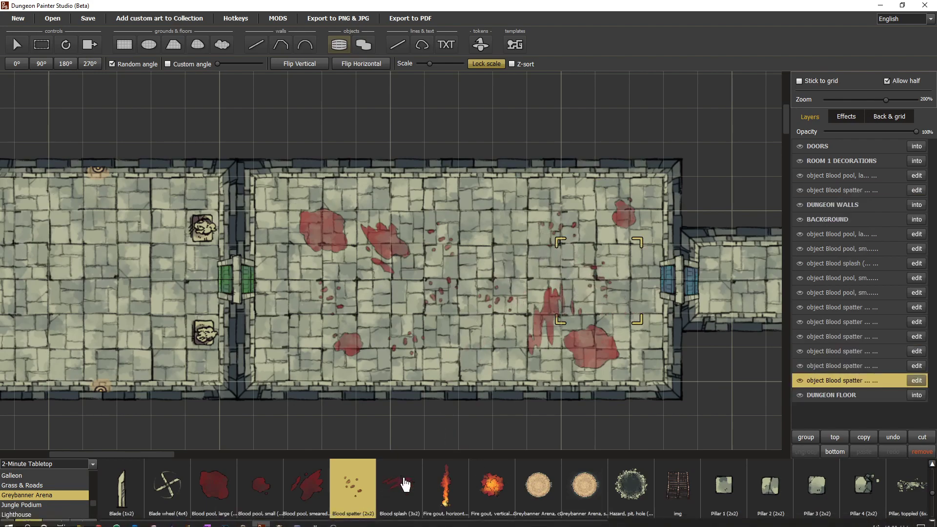
- Place three groups of bloodied spikes at 0° along the second room's lower wall, flipping the middle group horizontally
drag(414, 524, 892, 524)
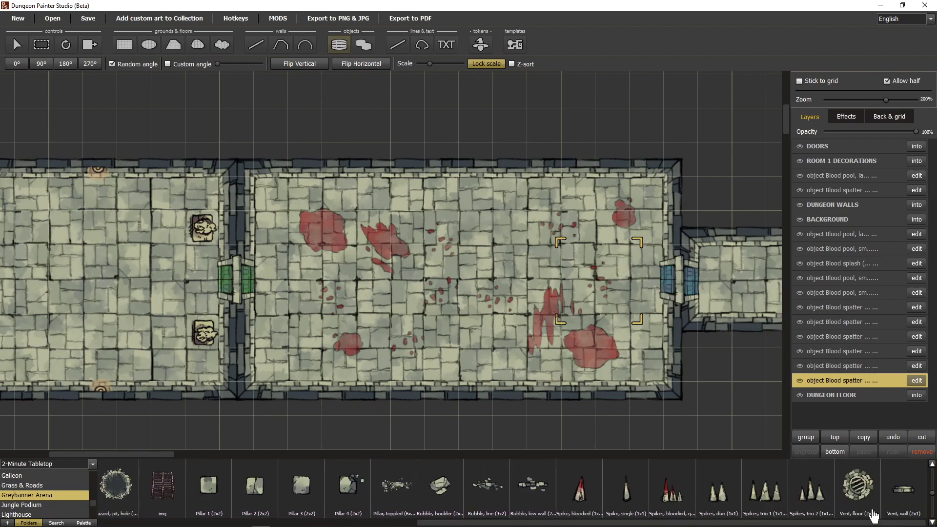
click(682, 508)
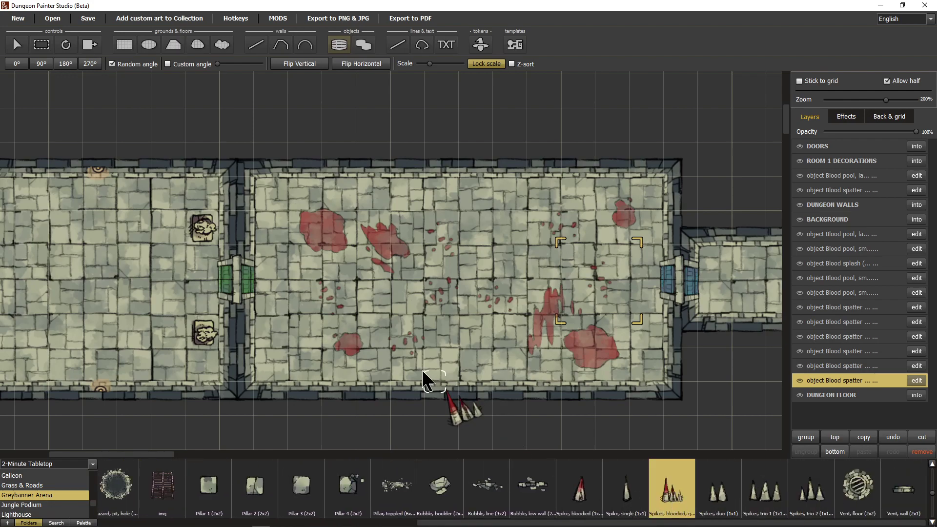
key(r)
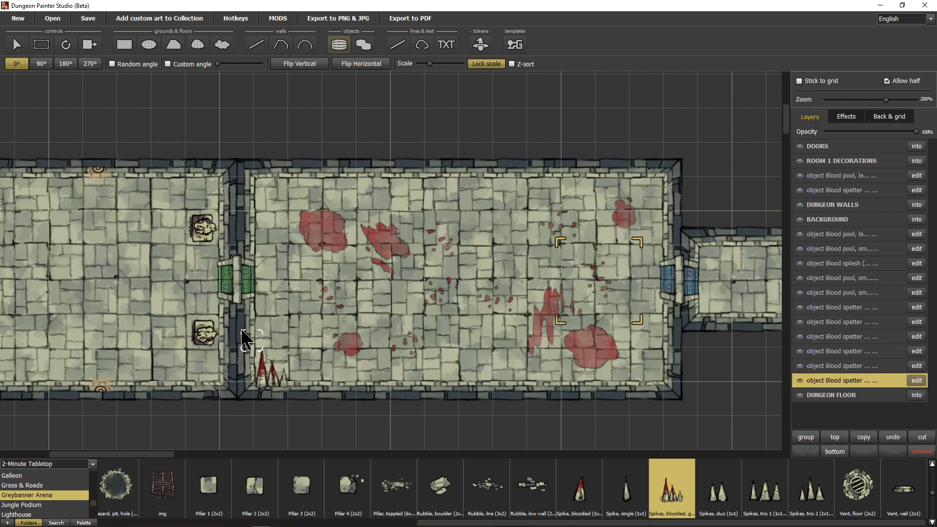
click(243, 338)
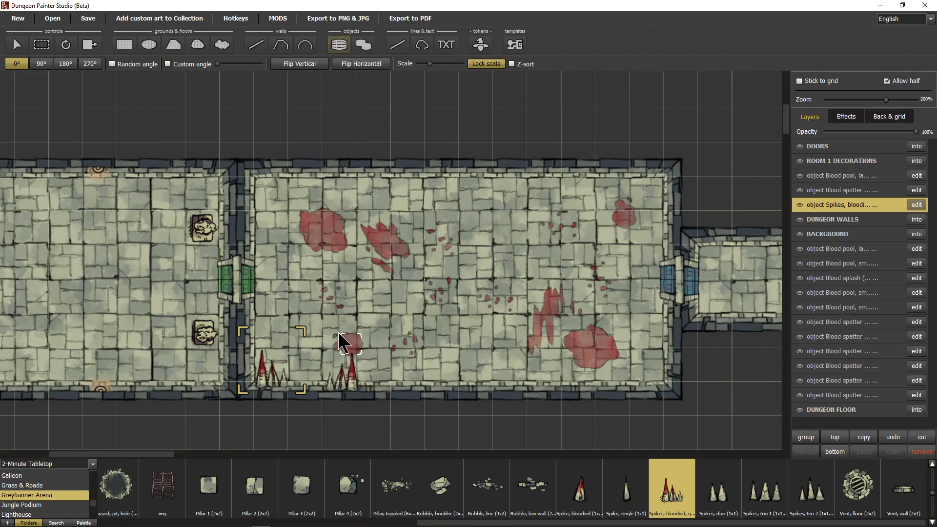
click(364, 331)
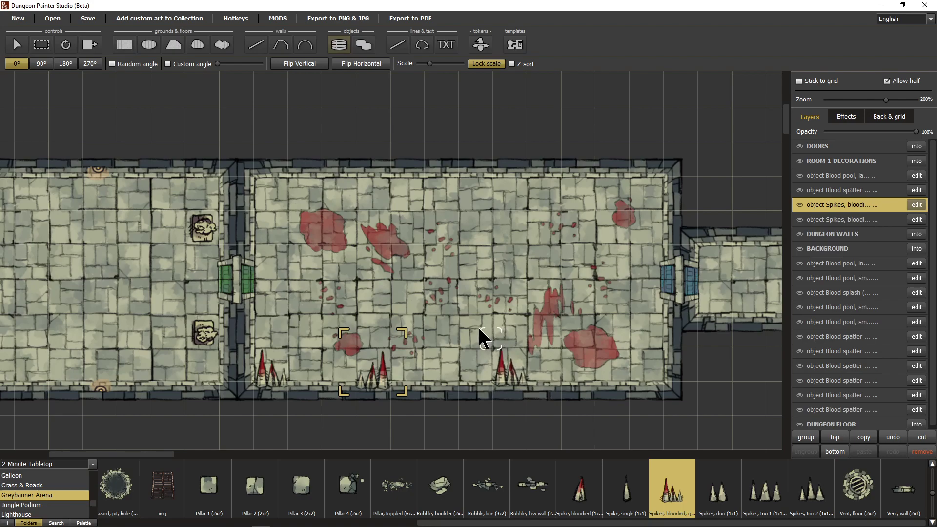
click(516, 335)
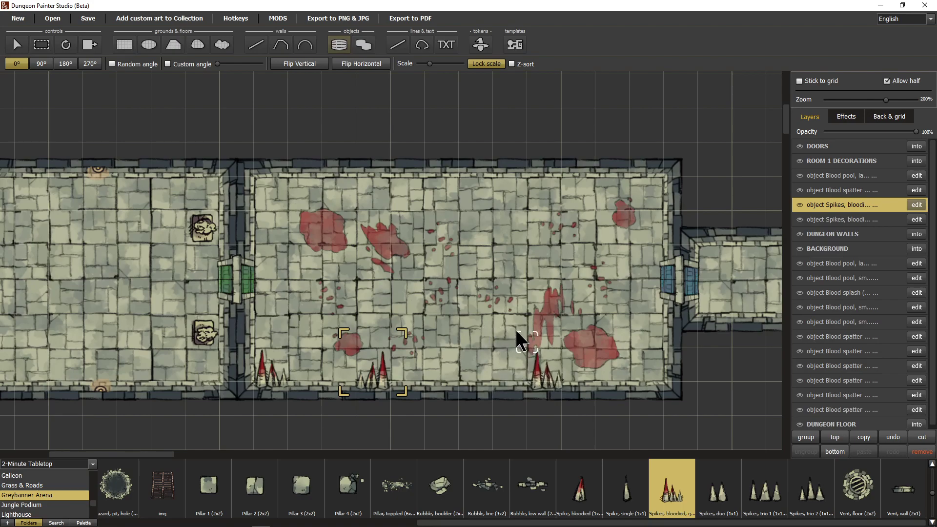
- Place three groups of bloodied spikes rotated 180° along the second room's upper wall, flipping the leftmost group horizontally
key(r)
key(r)
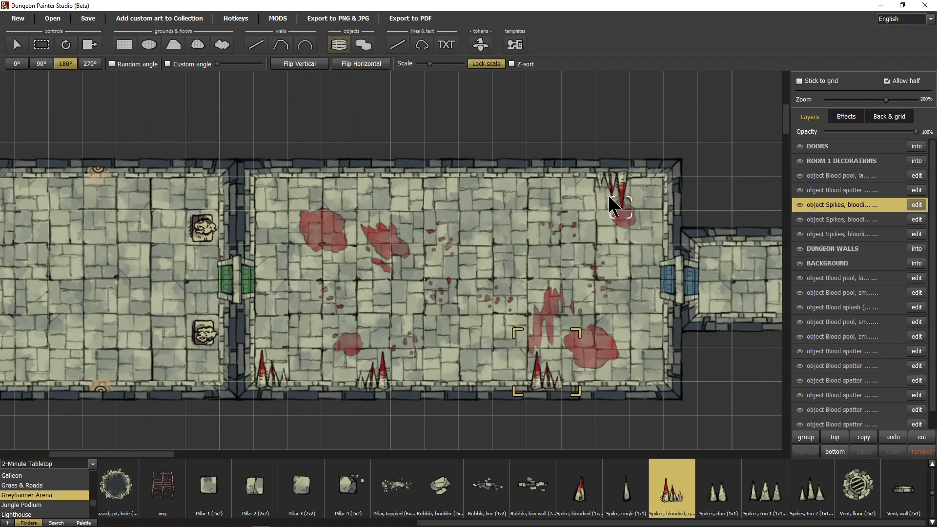
click(609, 196)
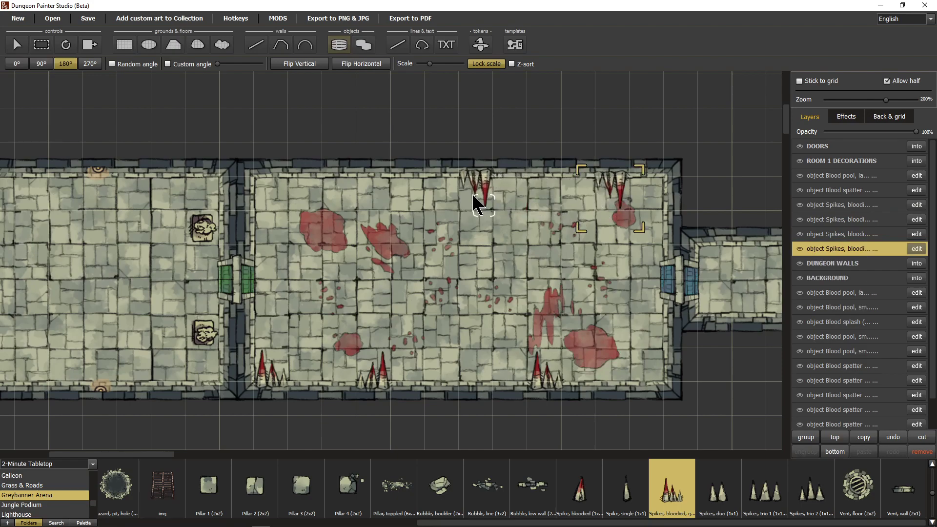
click(471, 194)
click(345, 68)
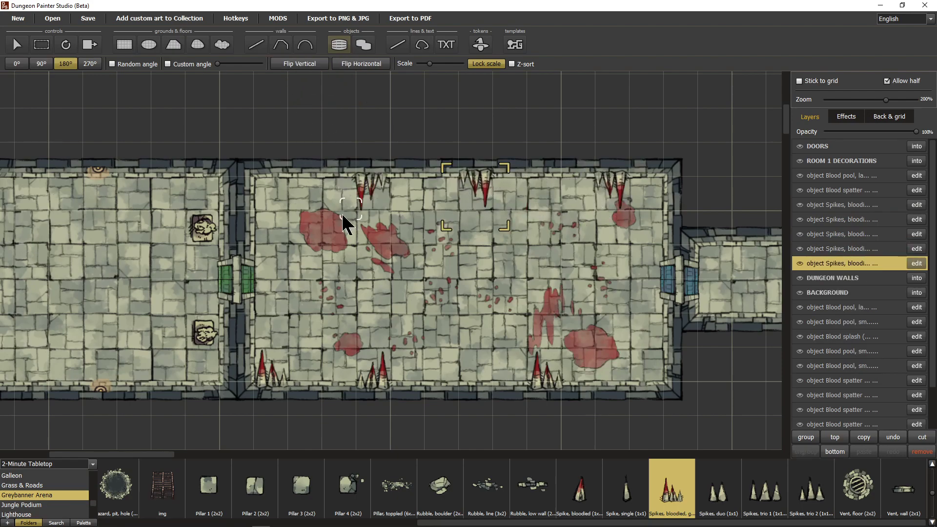
click(281, 196)
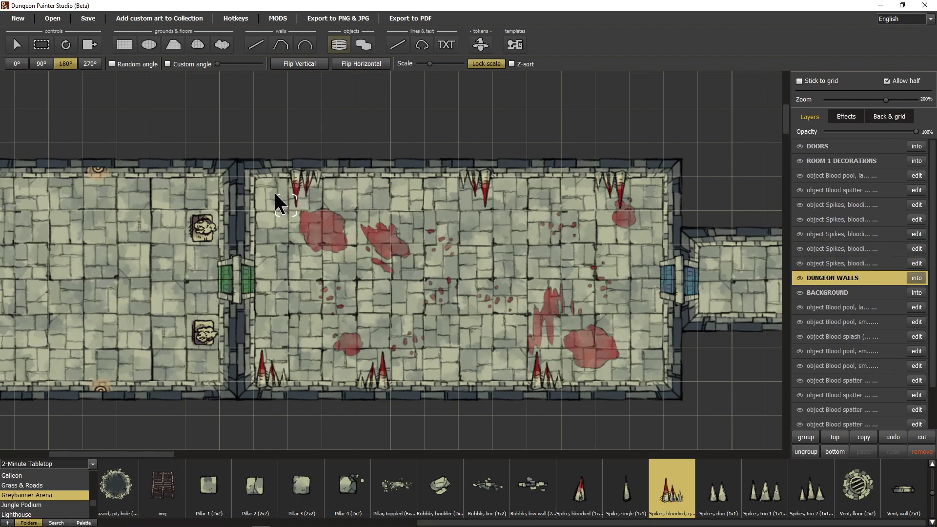
- Place single bloodied spikes in the gaps between spike groups, two at 180° on the upper wall and two at 0° on the lower wall
click(590, 494)
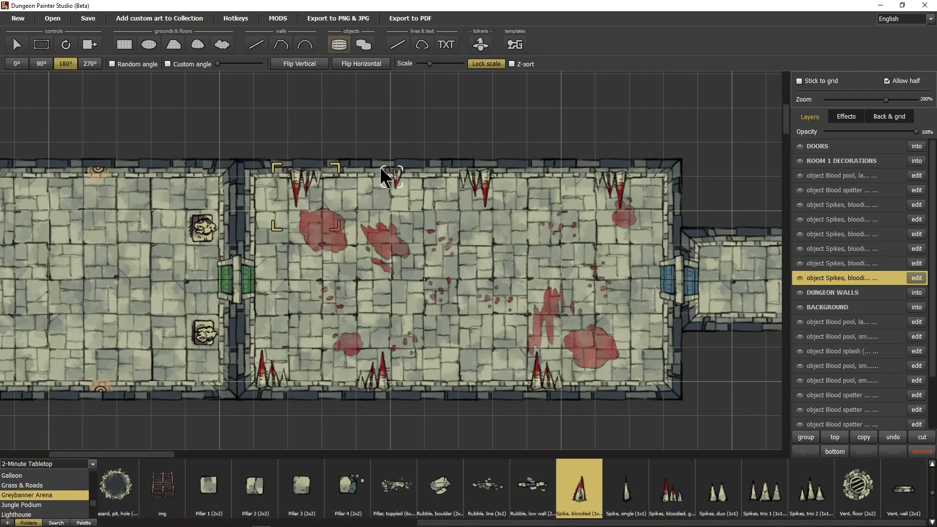
click(396, 172)
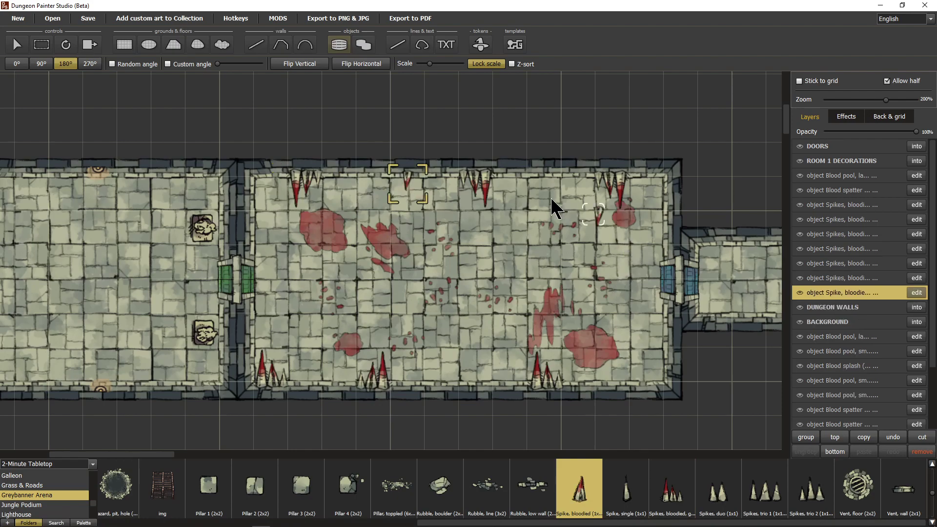
click(530, 168)
right_click(615, 384)
right_click(635, 350)
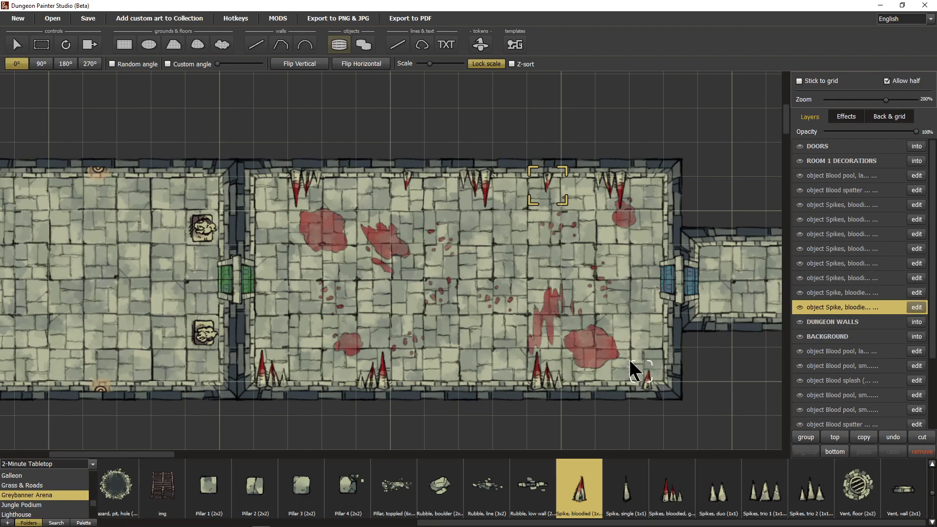
click(630, 363)
click(290, 360)
- Place a "Spike, single (1x1)" at 0° on the second room's lower wall, just right of the leftmost single bloodied spike
click(634, 500)
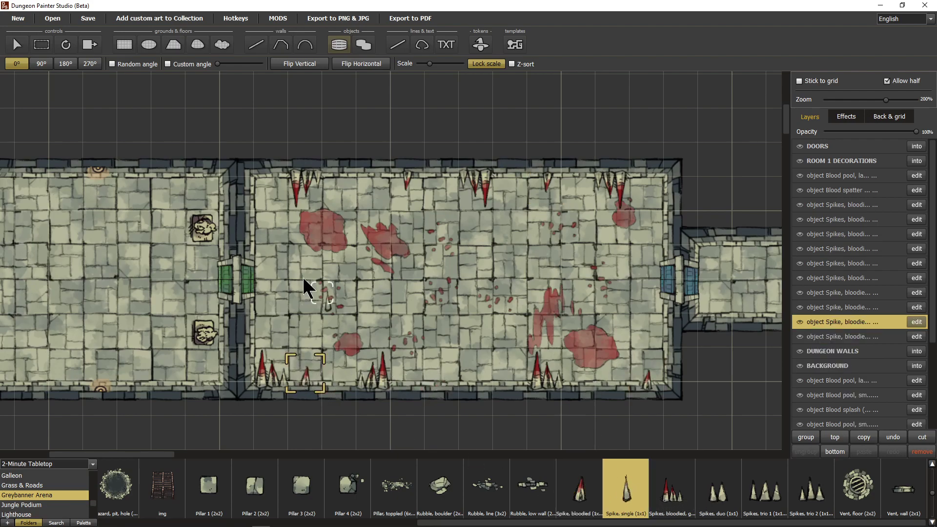
click(305, 361)
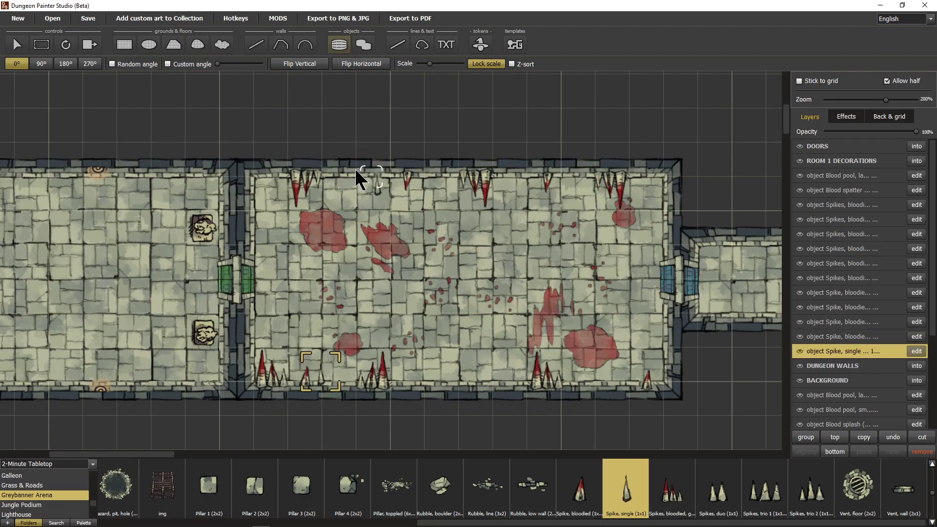
key(Delete)
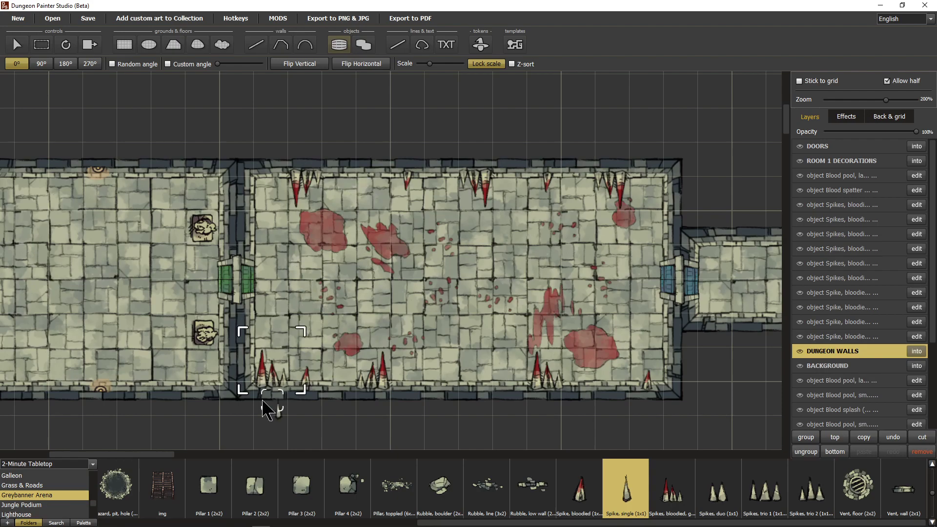
click(306, 362)
- Place five "Spike, single (1x1)" objects rotated 180° along the second room's upper wall, in the gaps between the bloodied spikes
key(r)
key(r)
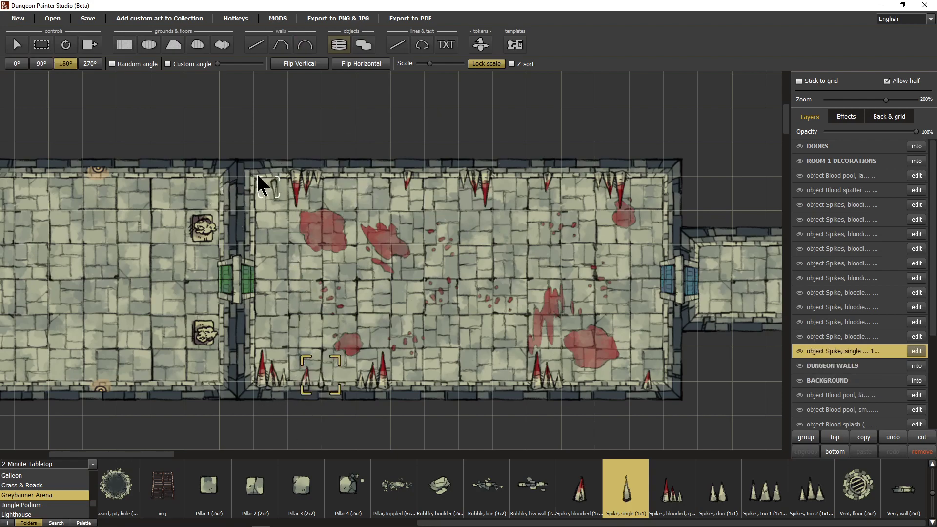
click(262, 174)
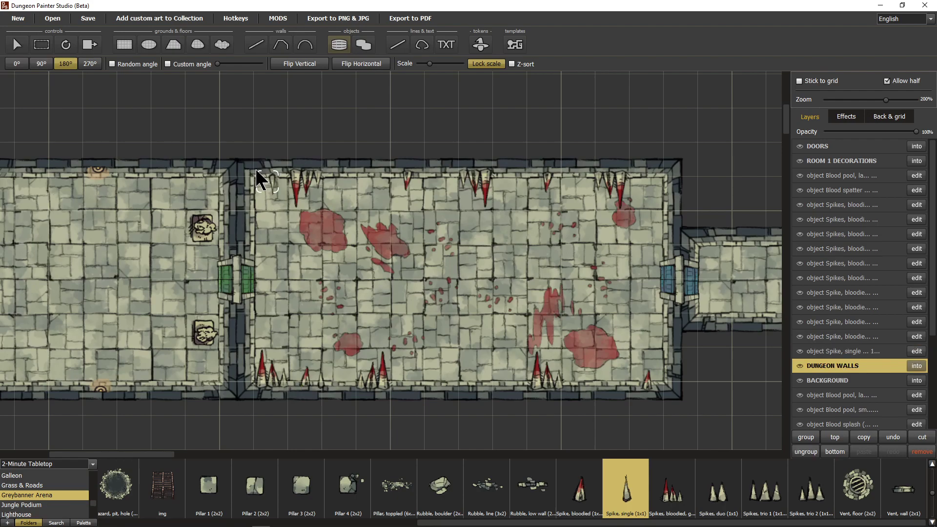
click(344, 167)
click(433, 168)
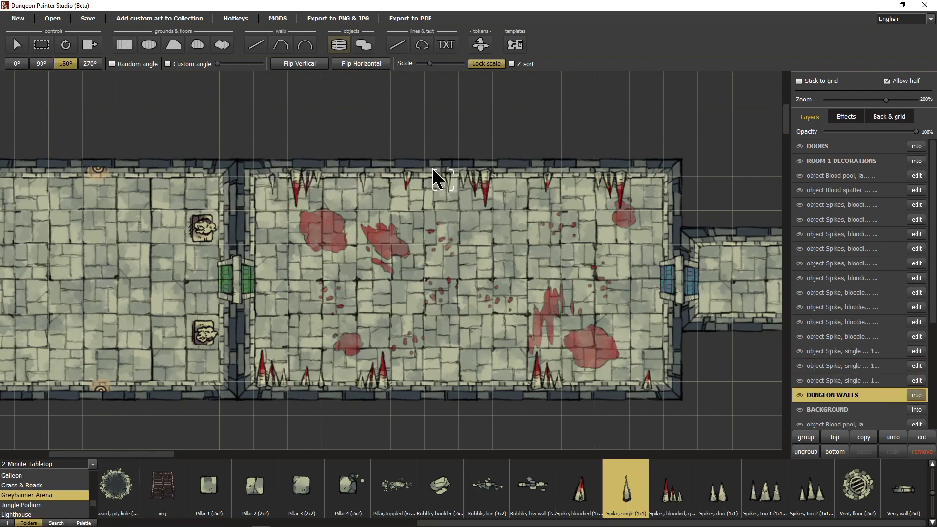
click(512, 168)
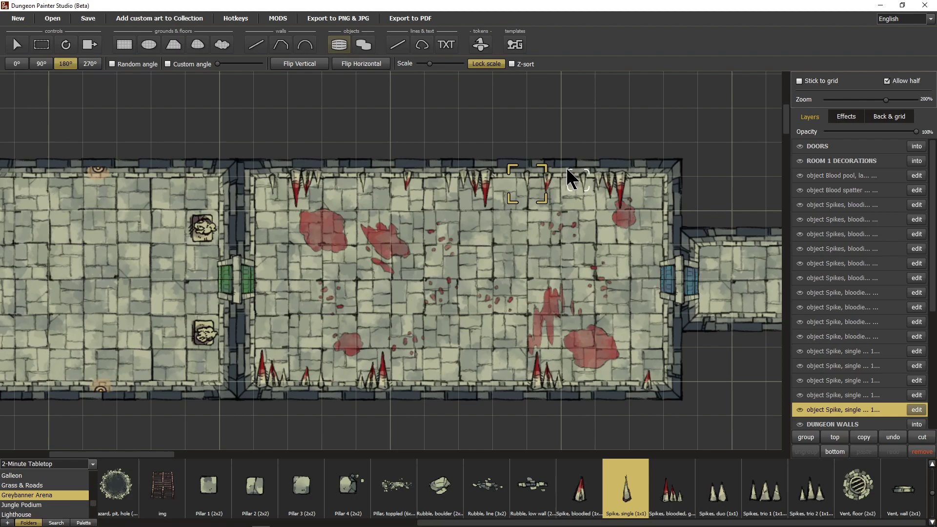
click(567, 168)
- Place three "Spike, single (1x1)" objects at 0° along the right half of the second room's lower wall
key(r)
key(r)
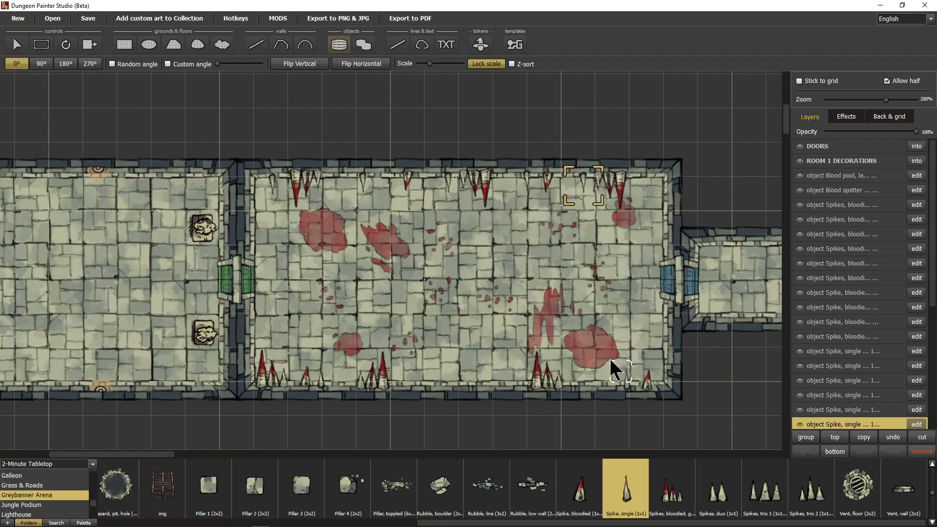
click(613, 370)
click(554, 359)
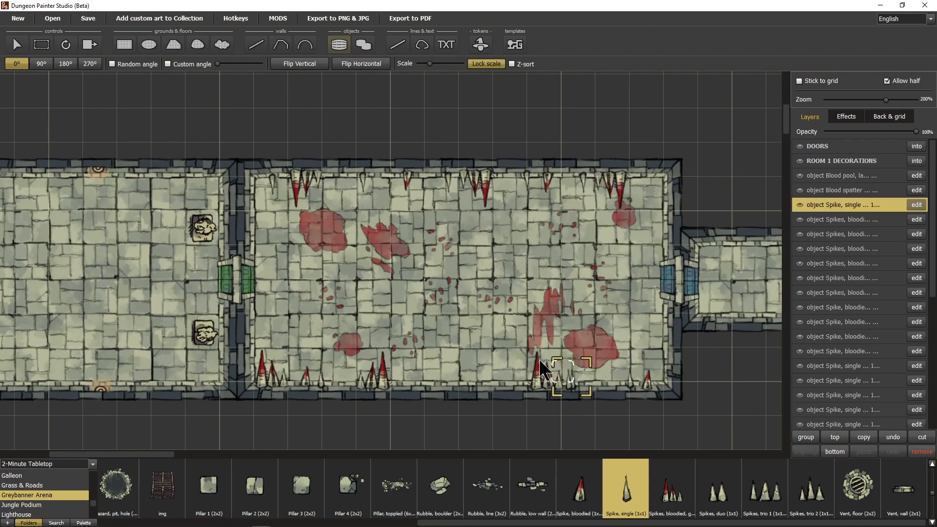
click(499, 362)
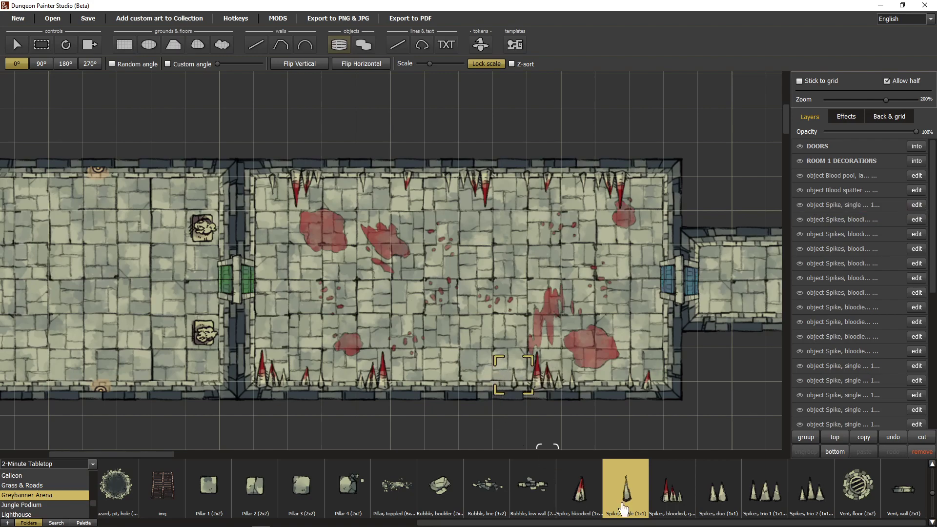
- Place "Spikes, duo (1x1)" twice at 0° on the second room's lower wall and three times at 180° on its upper wall
click(705, 499)
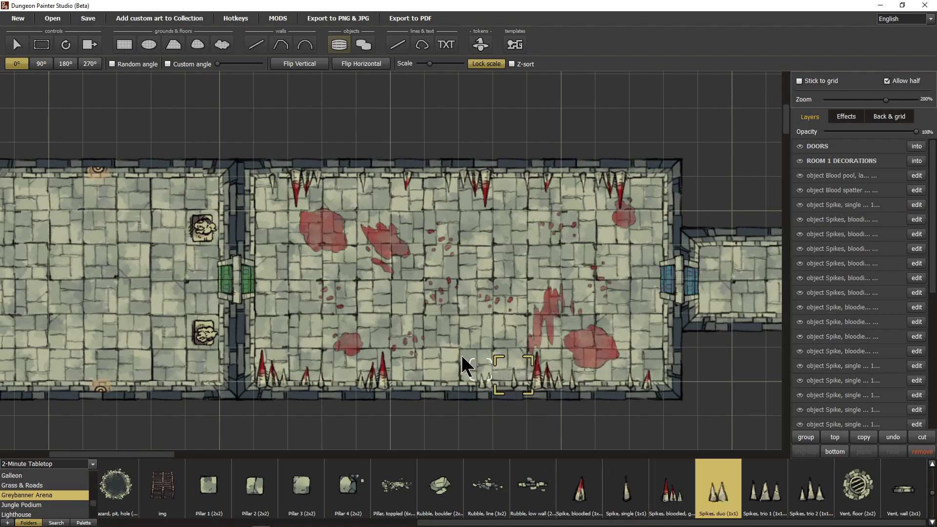
click(478, 358)
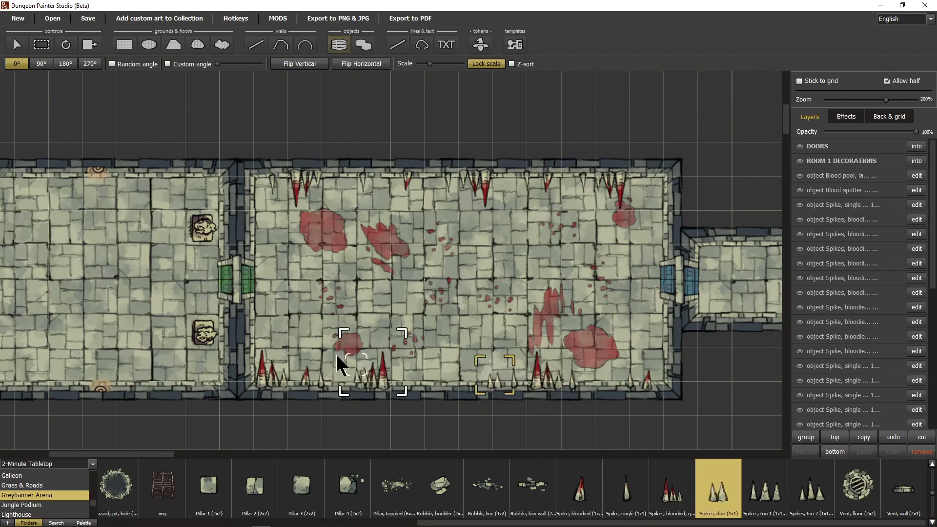
click(326, 358)
key(r)
key(r)
click(370, 171)
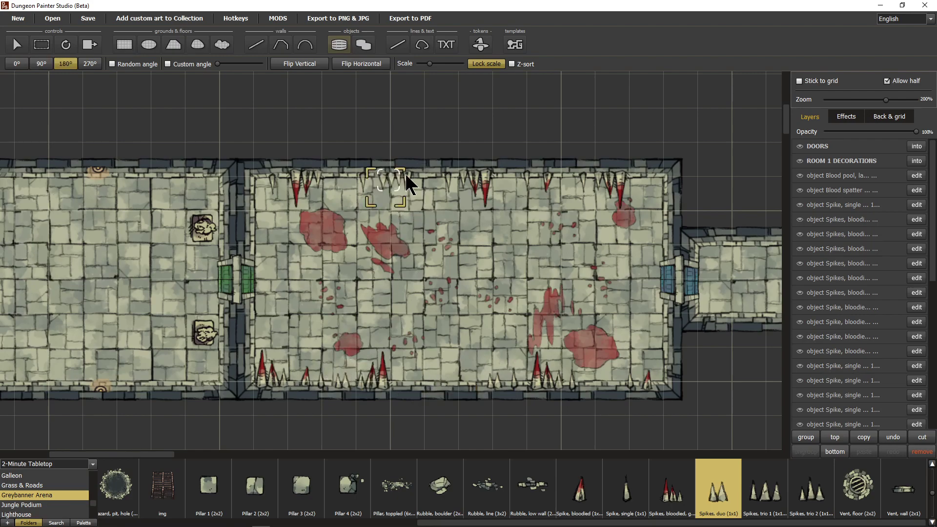
click(494, 171)
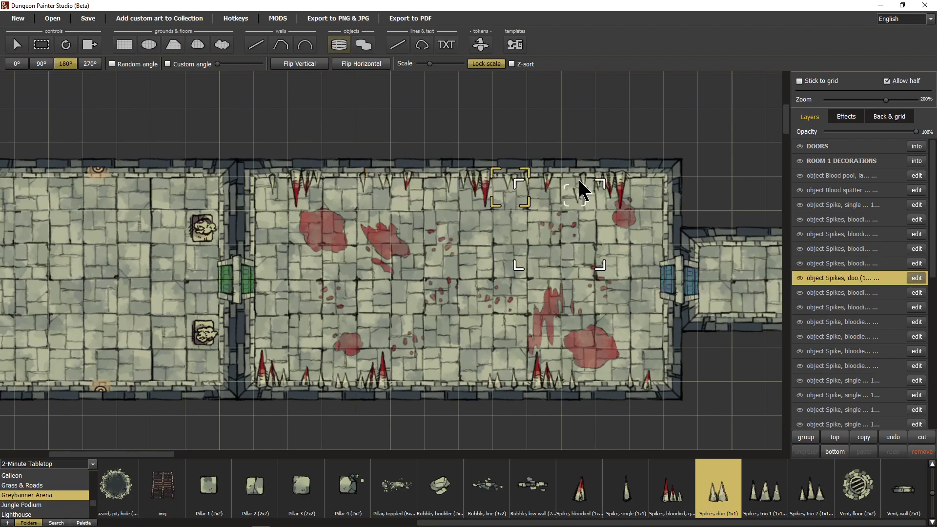
click(630, 170)
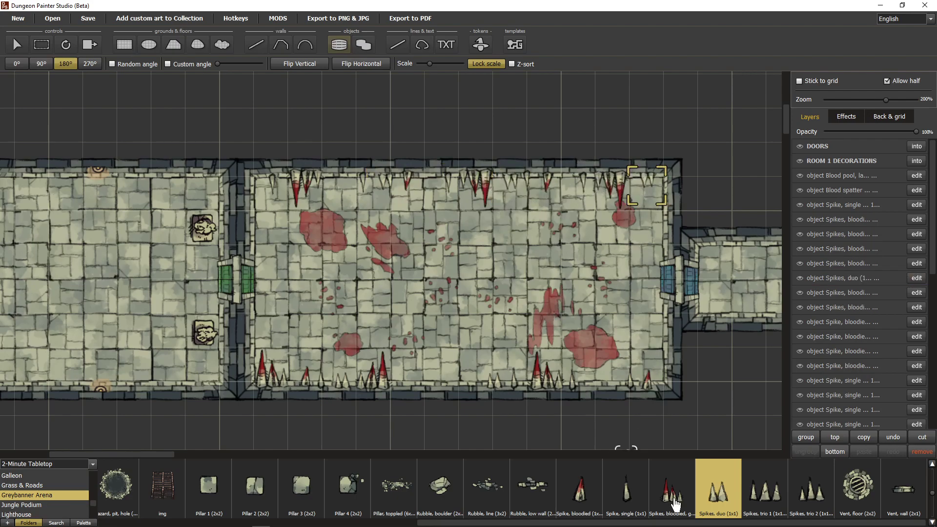
- Place "Spikes, trio 1" twice at 0° in the second room's lower wall gaps and once at 180° on its upper wall
click(756, 477)
right_click(598, 355)
right_click(592, 356)
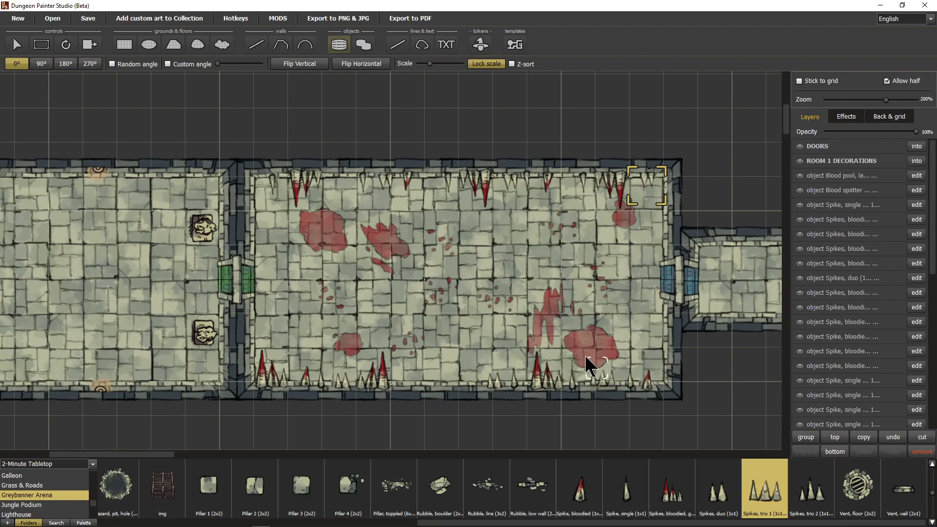
click(584, 359)
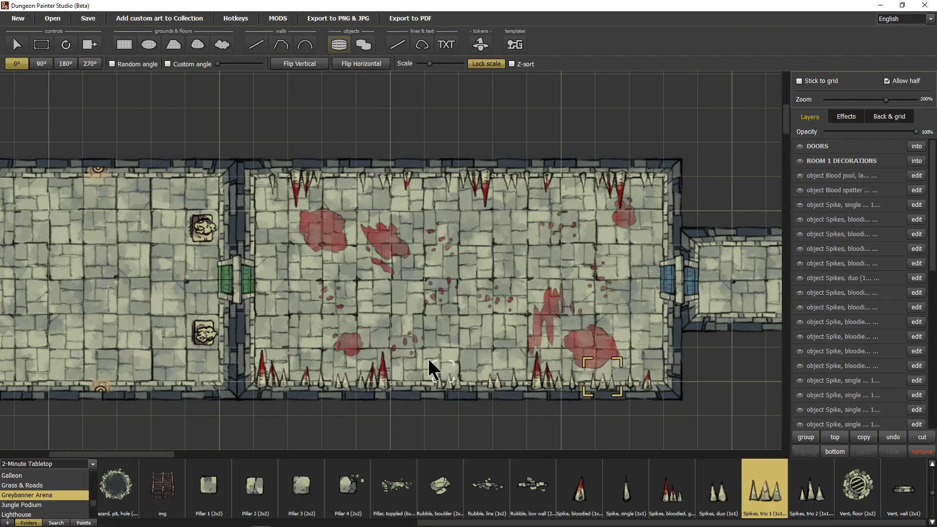
click(401, 369)
right_click(332, 210)
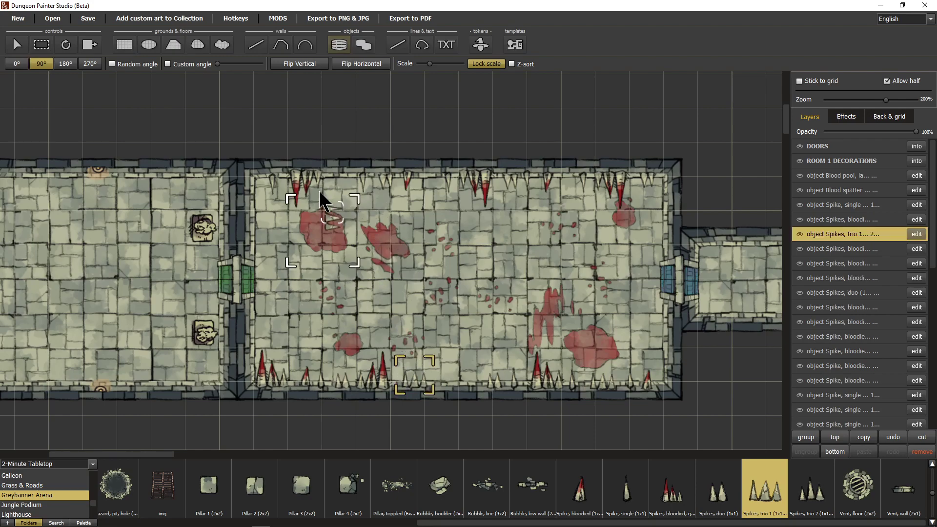
right_click(328, 185)
click(328, 180)
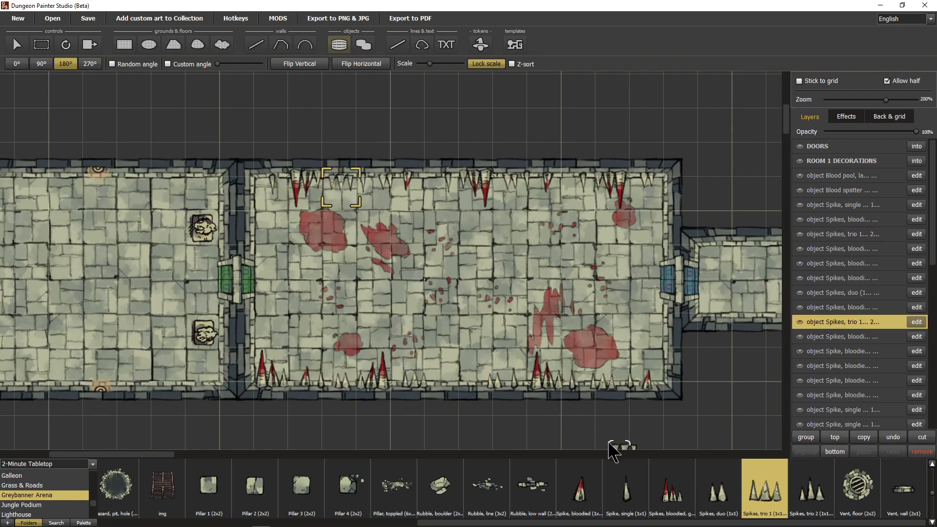
- Place "Spikes, trio 2" at 0° near the middle of the second room's lower wall
click(809, 497)
right_click(446, 376)
right_click(448, 374)
click(456, 357)
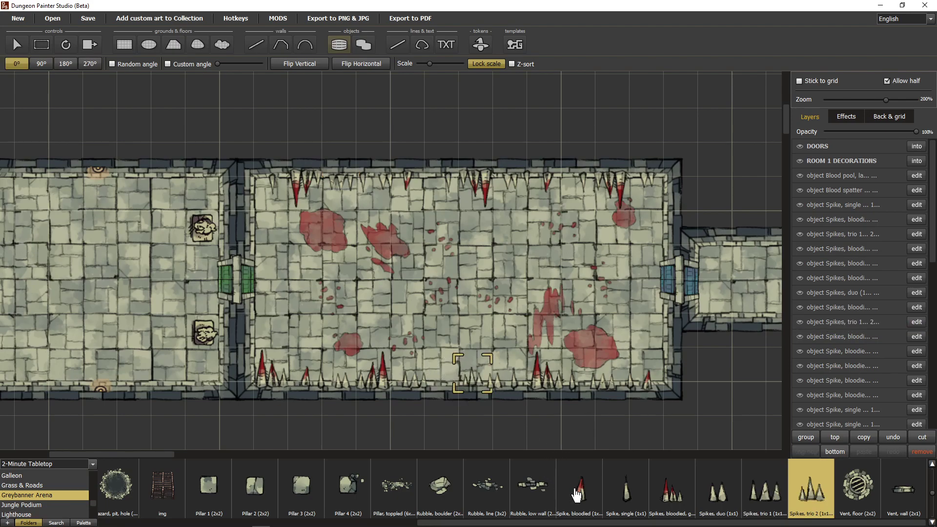
- Place a single bloodied spike at 0° on the second room's lower wall, between the two middle spike trios
click(574, 494)
right_click(427, 369)
right_click(429, 364)
right_click(428, 362)
right_click(426, 356)
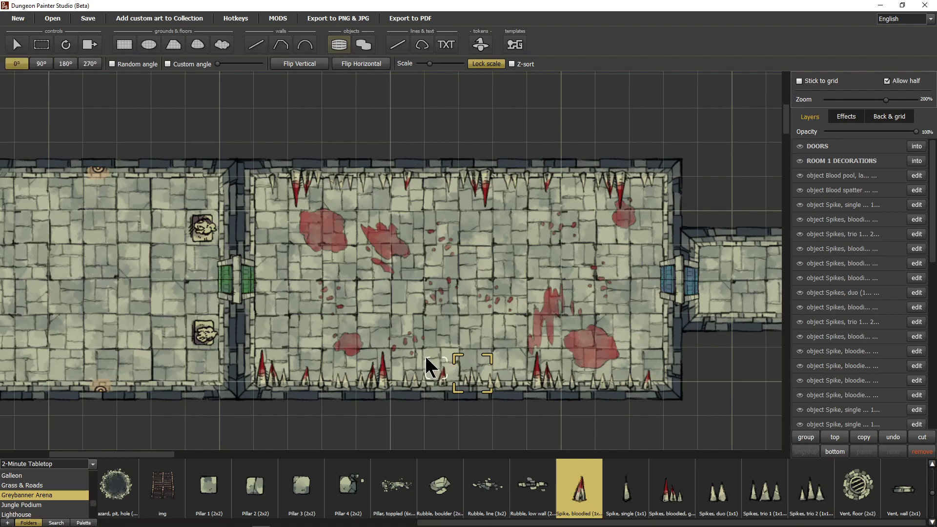
click(428, 361)
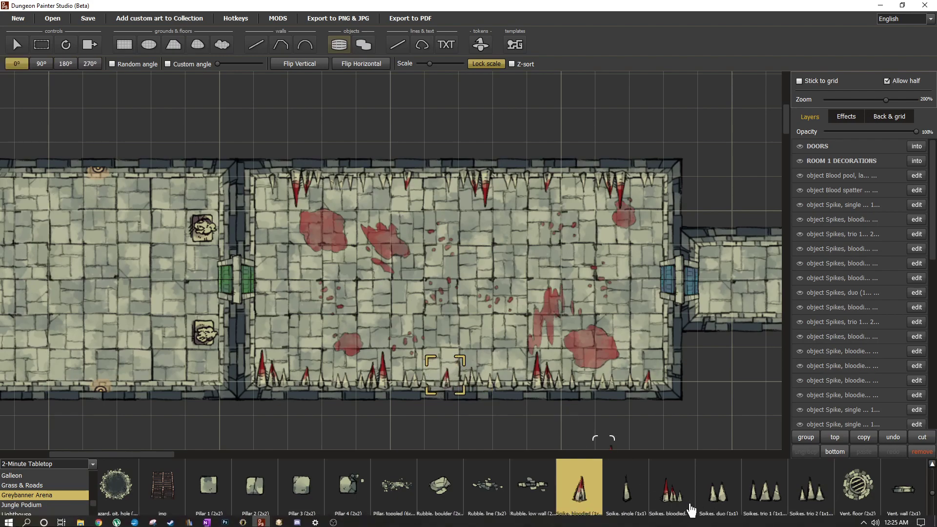
- Place "Spikes, trio 2" twice at 180° on the second room's upper wall, right of each single bloodied spike
click(810, 490)
right_click(466, 160)
right_click(405, 180)
click(430, 181)
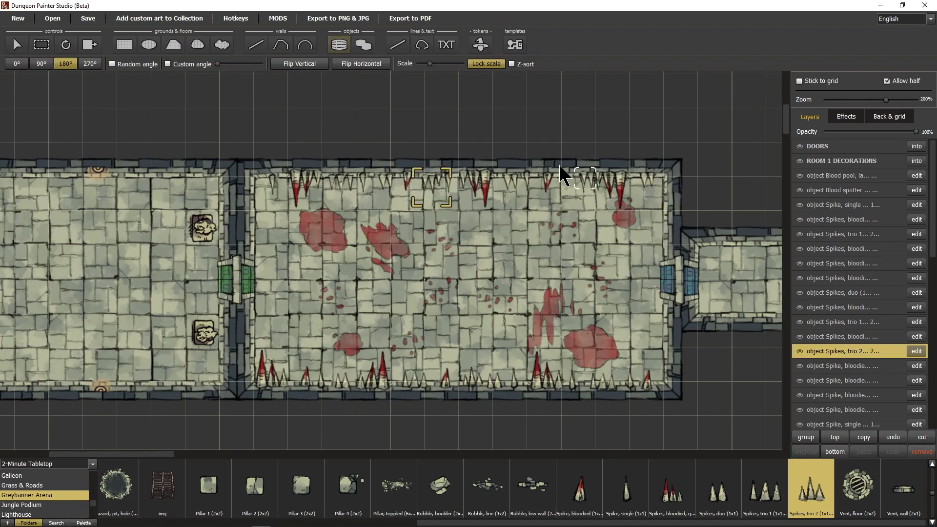
click(555, 180)
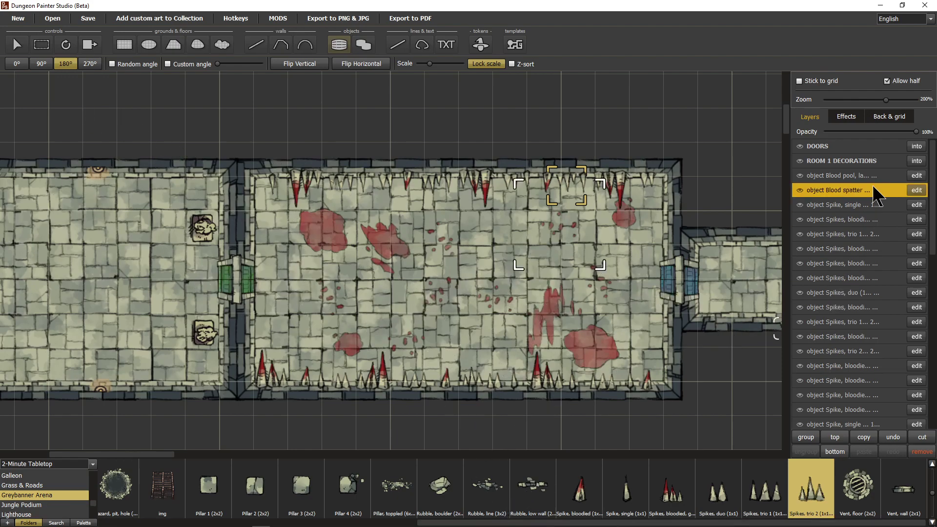
- Select the topmost large blood pool layer and browse the "! Bushes 'n Trees" folder to its skeleton objects
click(853, 177)
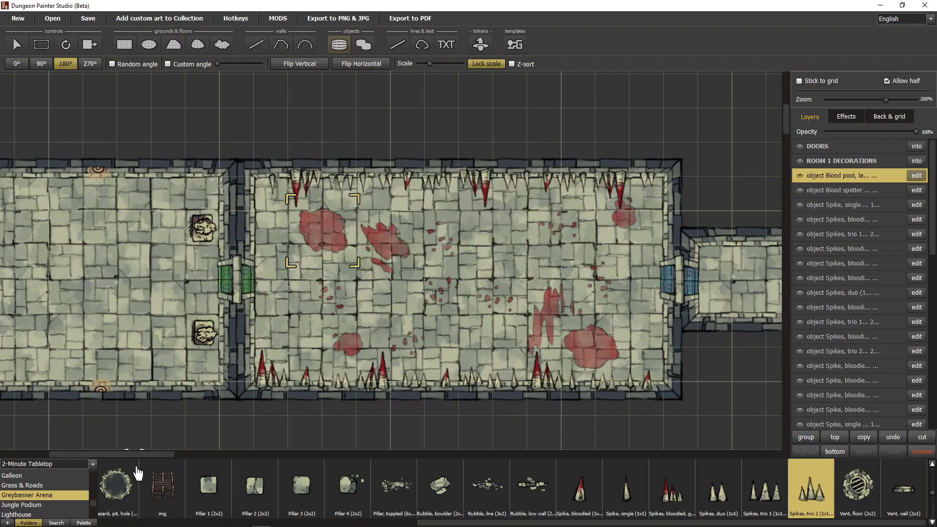
click(169, 523)
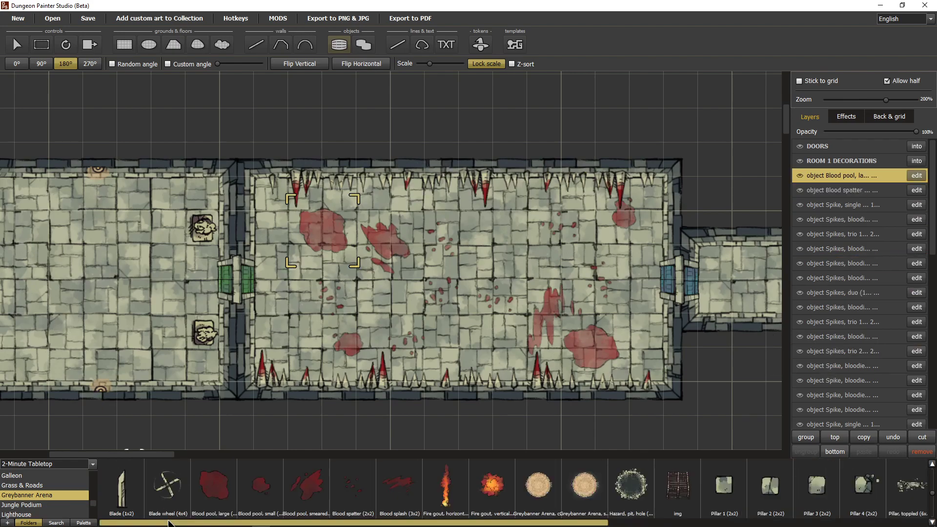
scroll(95, 493, up, 3)
scroll(98, 494, up, 2)
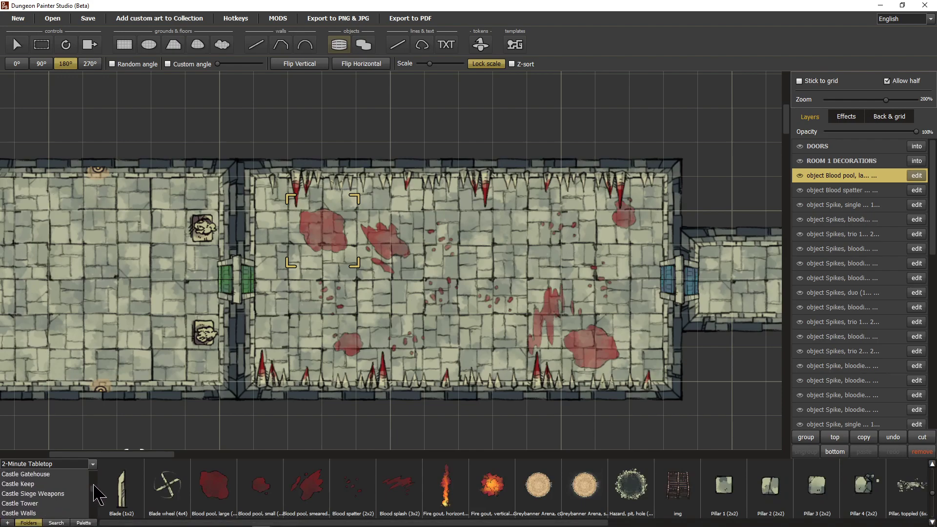
scroll(97, 491, up, 5)
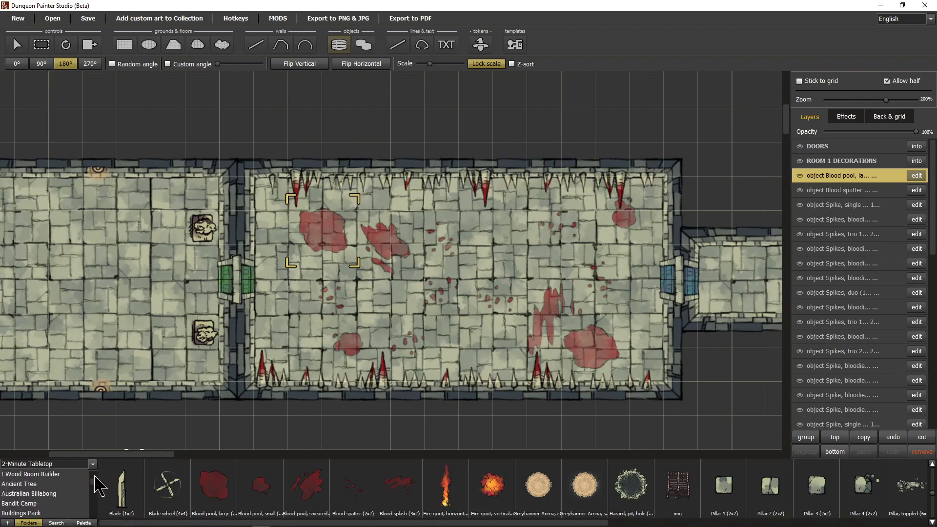
scroll(98, 486, up, 3)
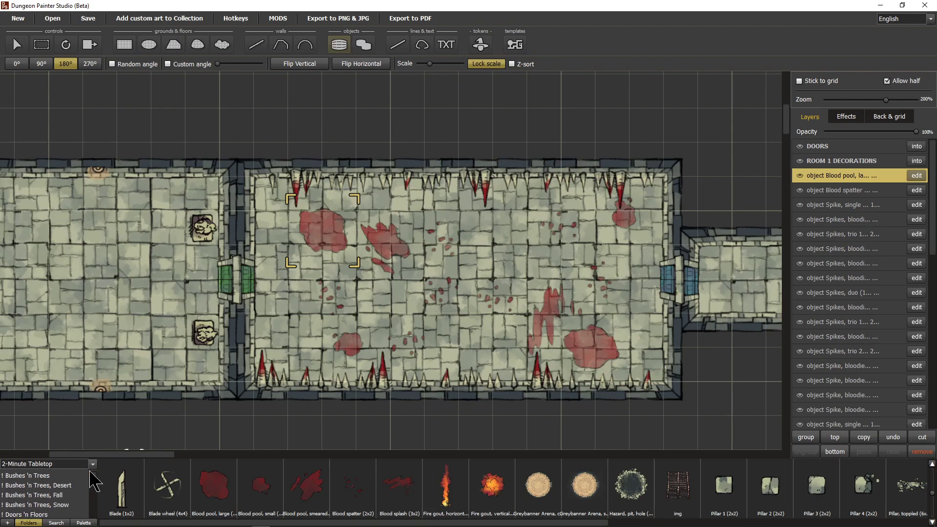
click(76, 475)
click(717, 522)
click(716, 523)
click(717, 523)
click(717, 523)
click(717, 523)
click(717, 523)
drag(808, 526, 838, 526)
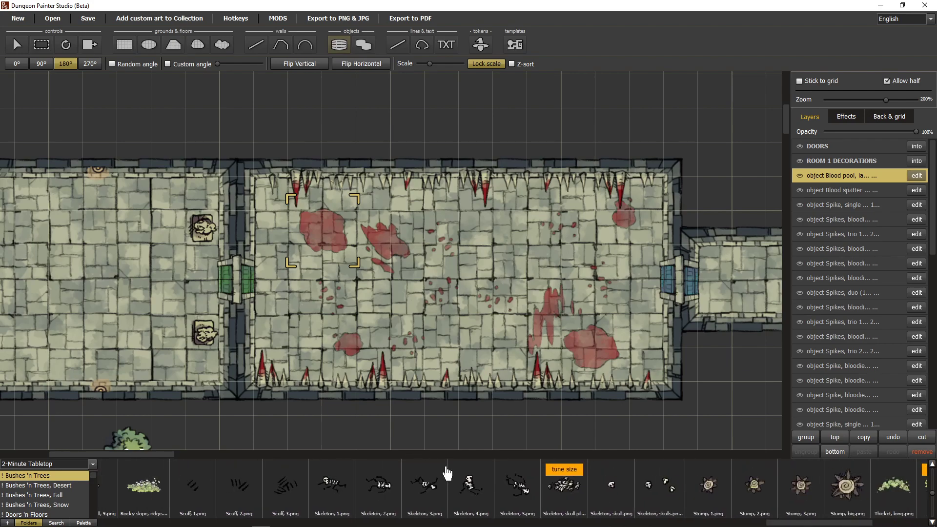
- Increase the object scale and place "Skeleton, 4.png" at the second room's left wall and "Skeleton, 5.png" on its floor, both at 0°
click(470, 483)
key(r)
key(r)
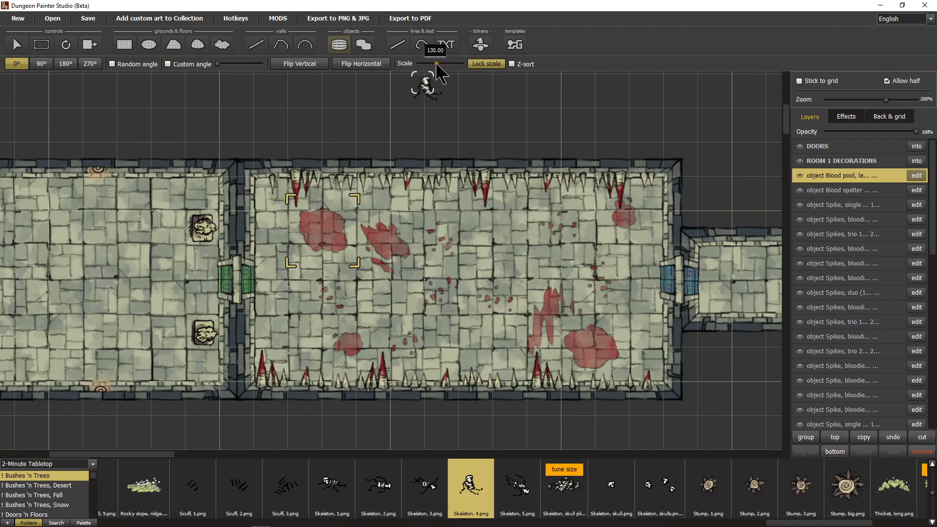
drag(438, 62, 433, 63)
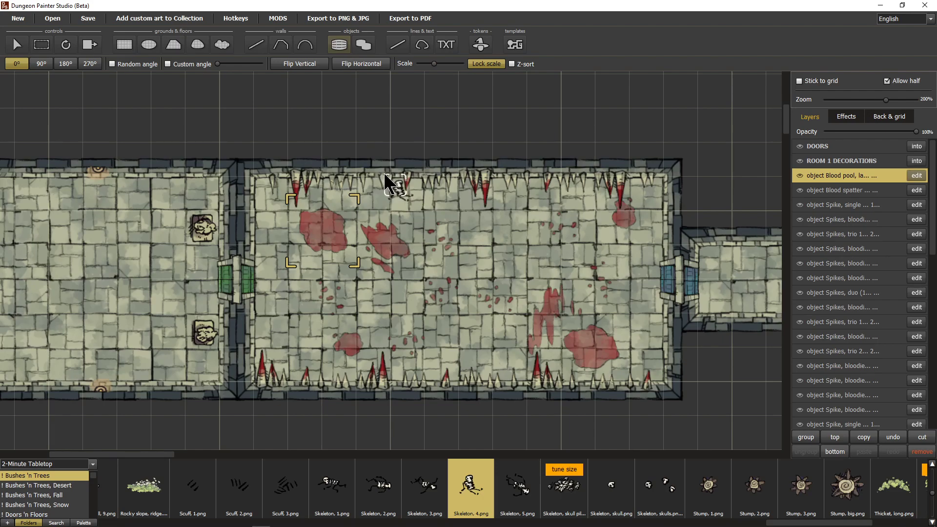
click(246, 200)
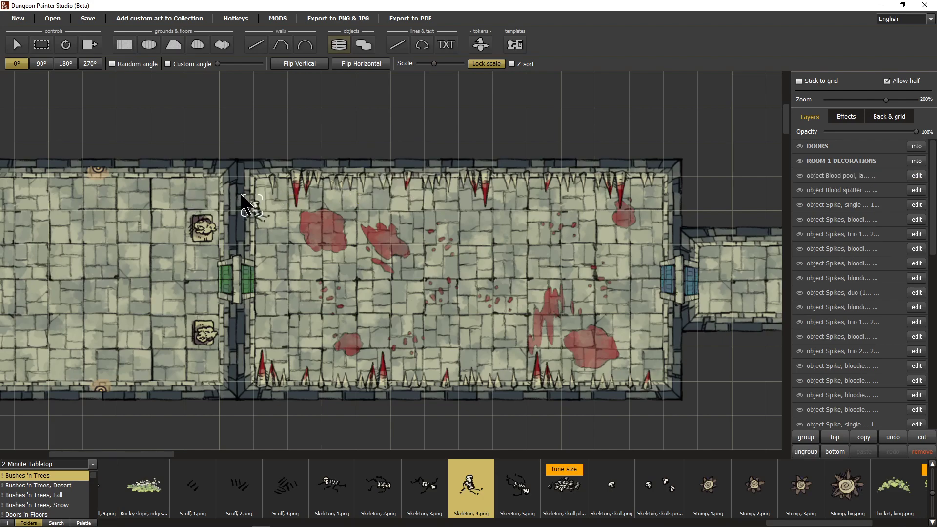
click(518, 488)
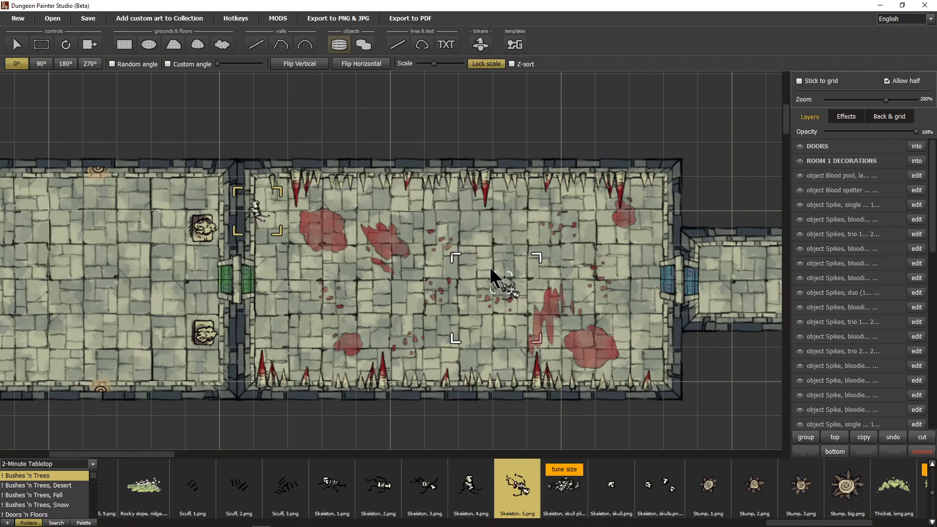
click(494, 251)
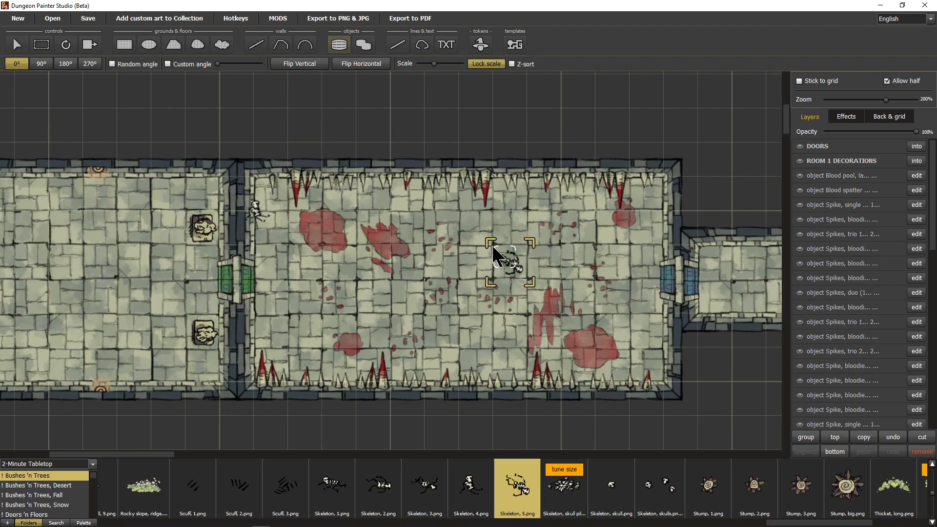
- Place "Skeleton, 3.png" in the second room's upper-right corner and "Skeleton, 1.png" left of the small lower-left blood pool, both at 0°
click(425, 488)
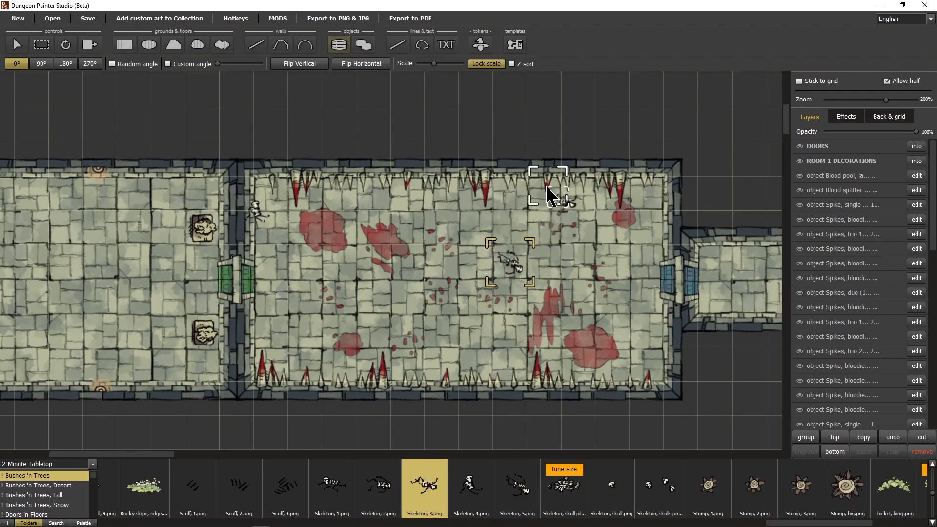
click(627, 192)
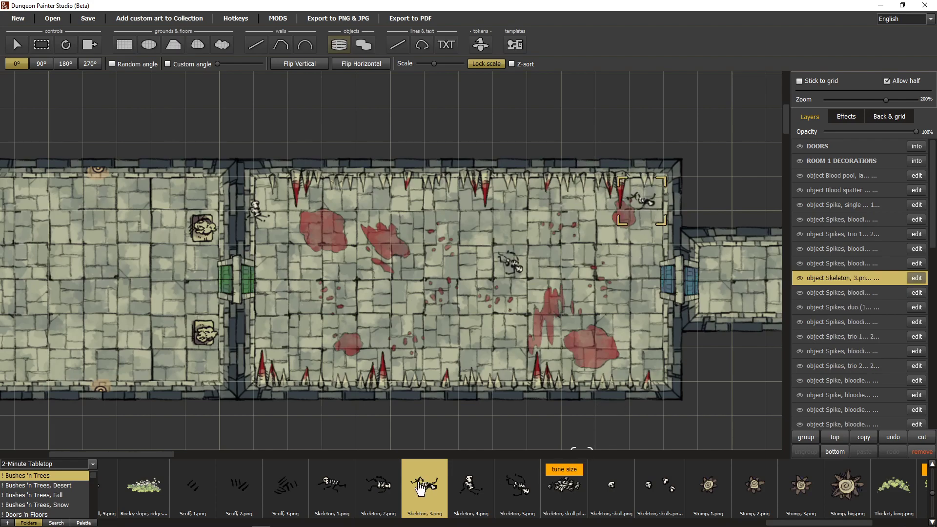
click(312, 489)
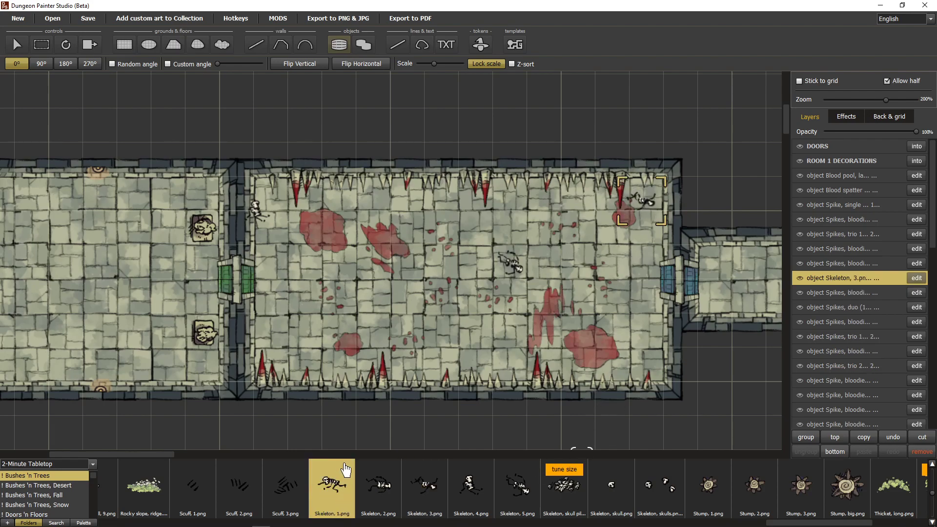
click(311, 324)
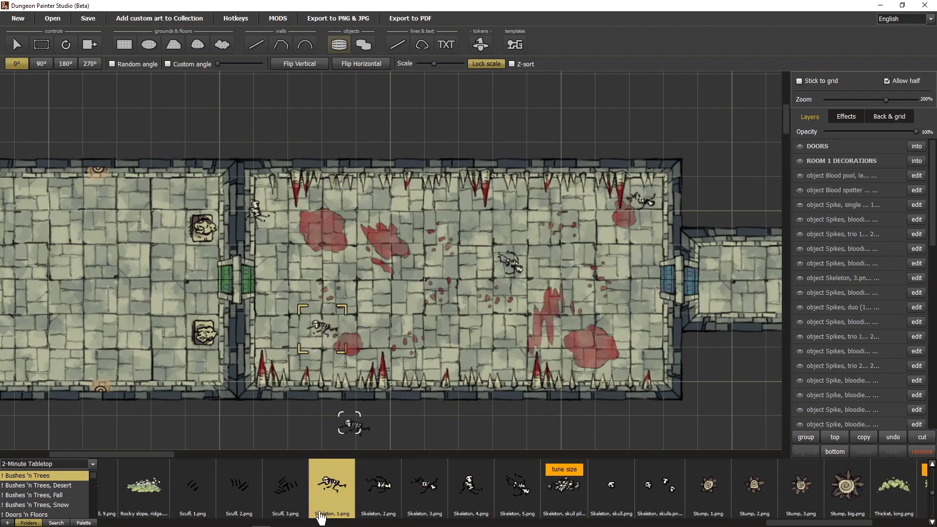
- Place "Skeleton, 2.png" near the middle of the second room's lower wall and "Skeleton, 5.png" on the large lower-right blood pool
click(385, 493)
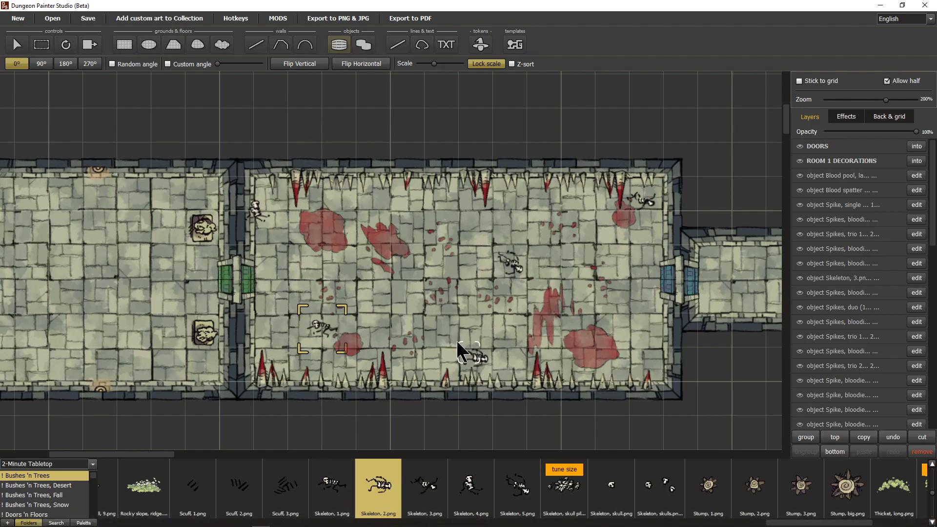
click(435, 356)
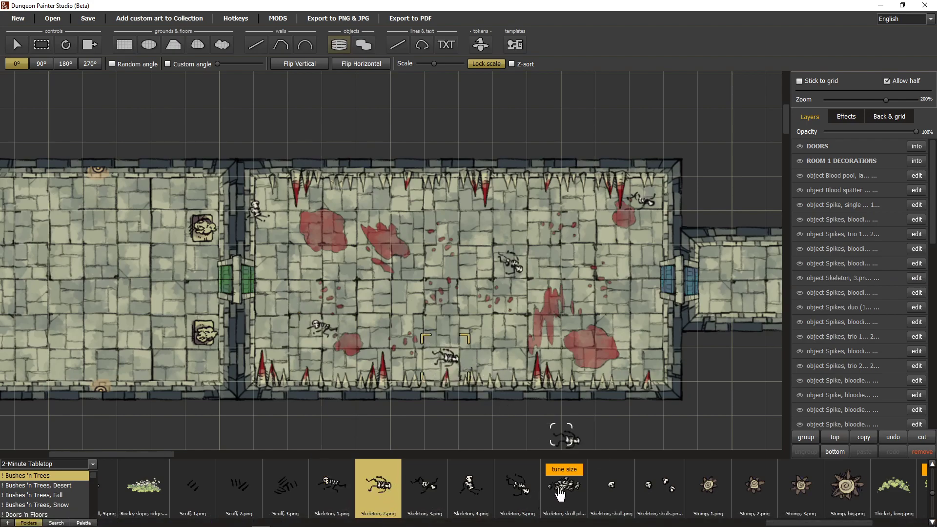
click(525, 494)
click(600, 349)
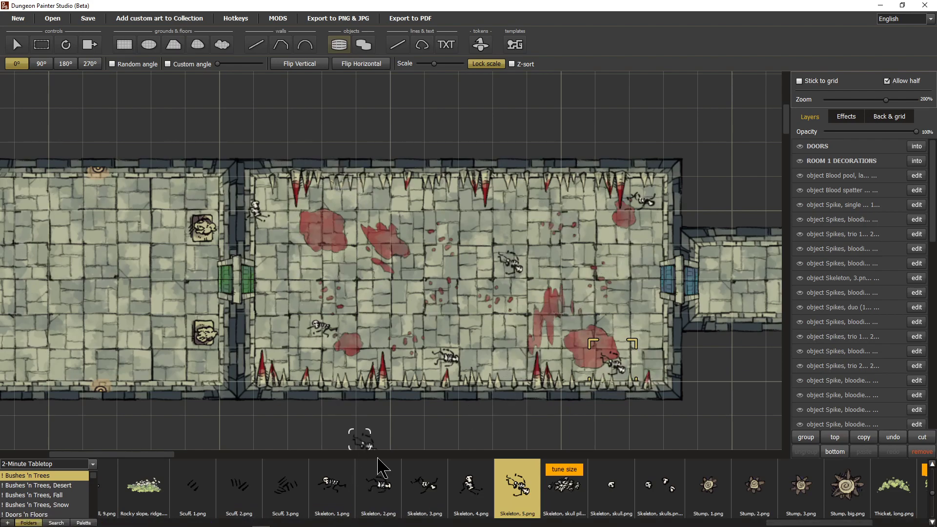
click(866, 180)
scroll(834, 273, down, 5)
scroll(845, 367, down, 5)
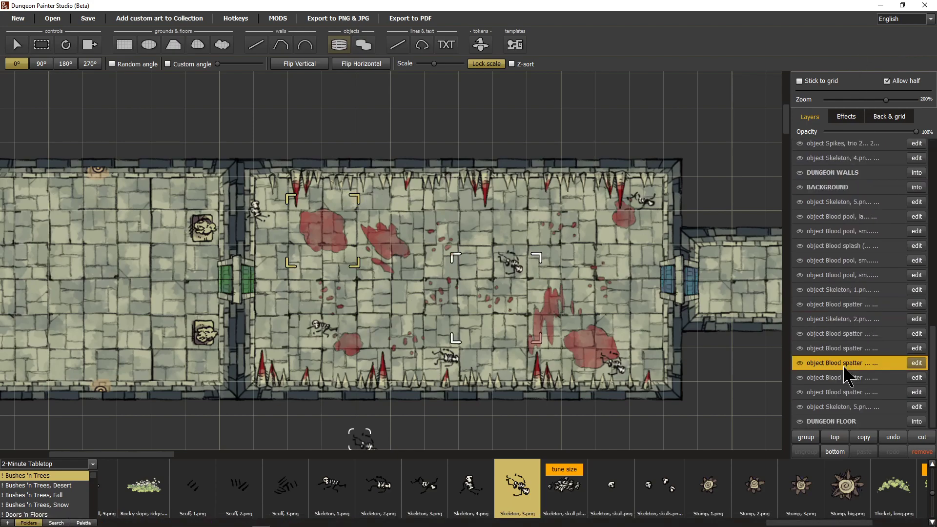
shift+click(846, 407)
click(807, 438)
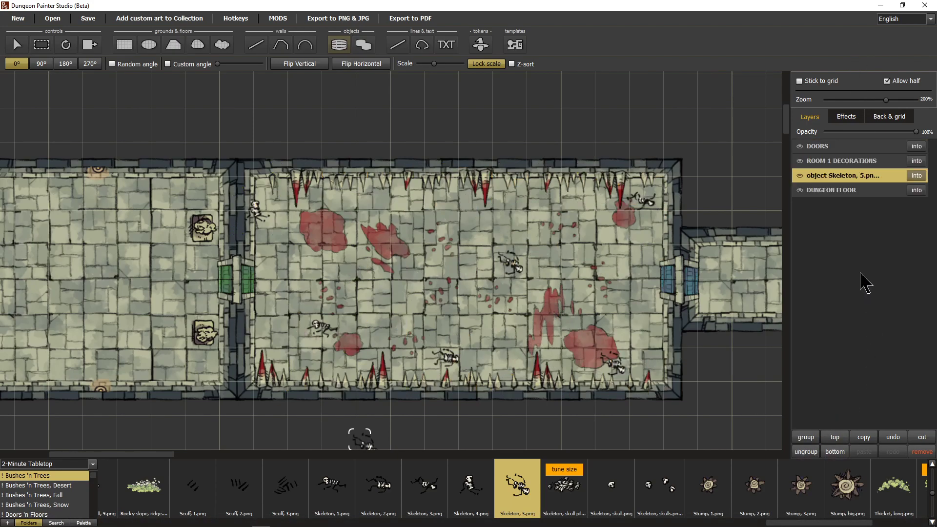
double_click(860, 176)
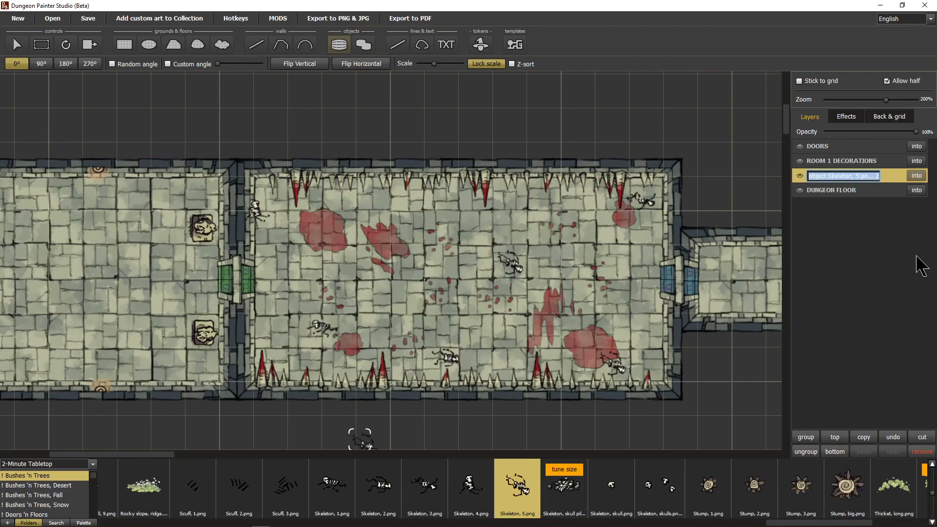
text(ROOM)
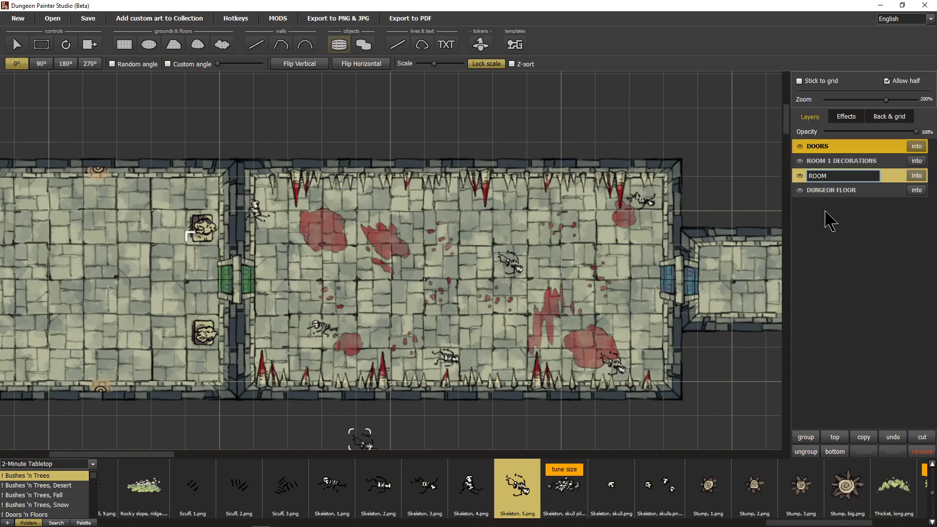
click(812, 455)
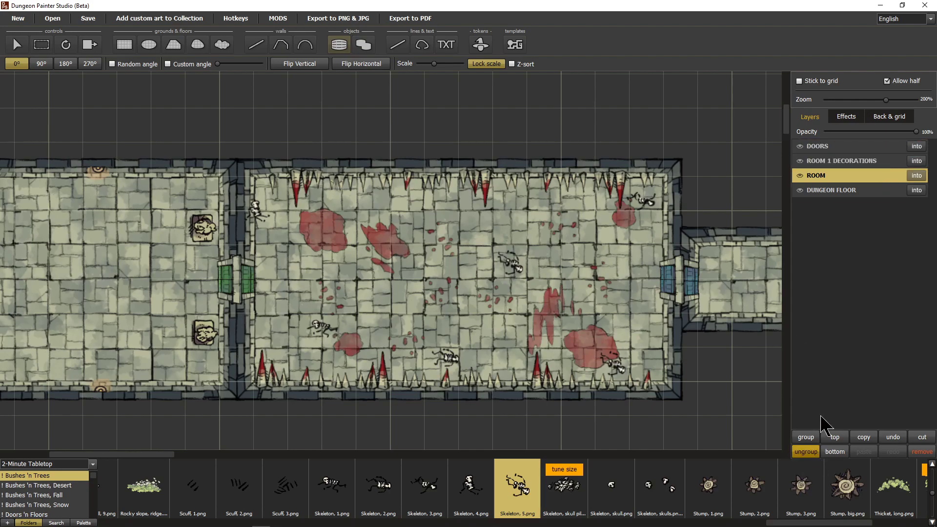
- Move the DUNGEON WALLS and BACKGROUND groups below all loose blood, spike and skeleton layers, just above DUNGEON FLOOR
click(876, 177)
scroll(846, 303, down, 6)
scroll(847, 315, up, 6)
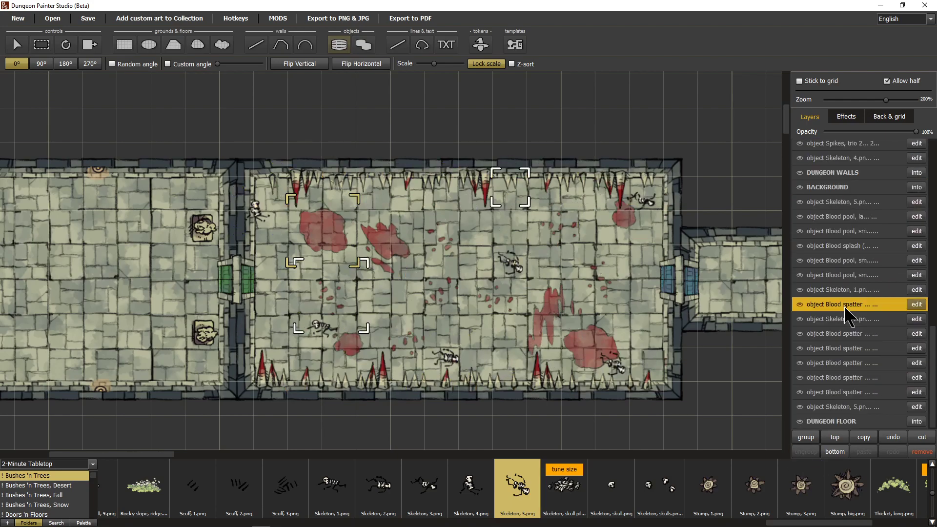
scroll(848, 315, down, 6)
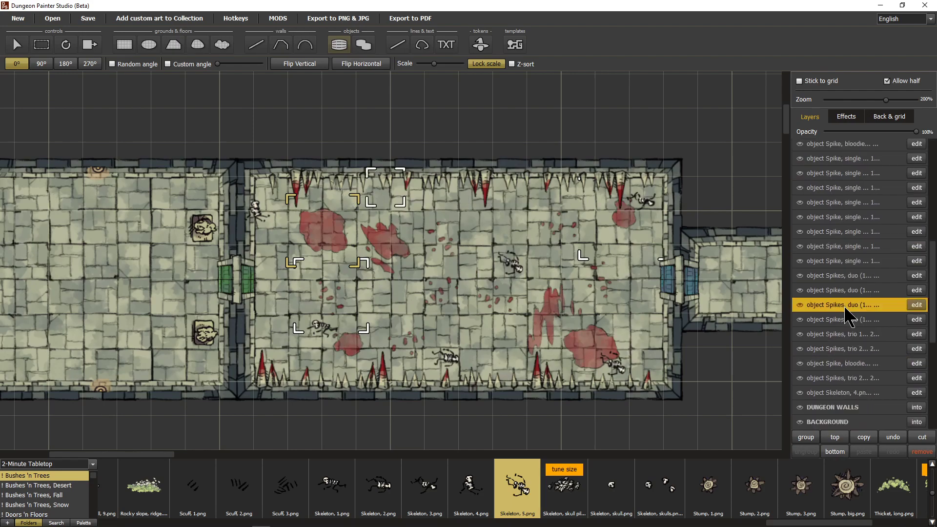
click(851, 222)
click(848, 232)
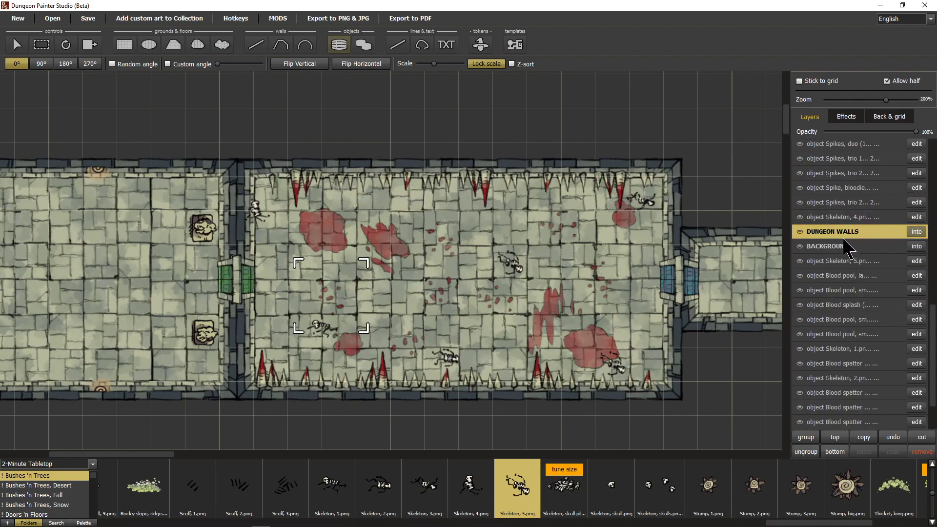
shift+click(843, 247)
scroll(837, 269, down, 2)
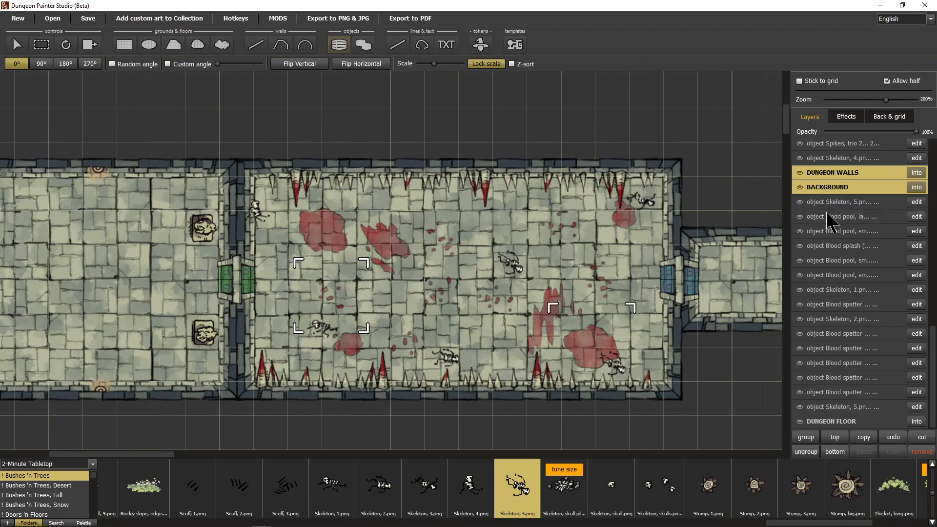
drag(843, 193, 843, 419)
- Group all the second room's loose blood, spike and skeleton layers and name the group "ROOM 2 DECORATIONS"
click(838, 379)
scroll(847, 346, up, 9)
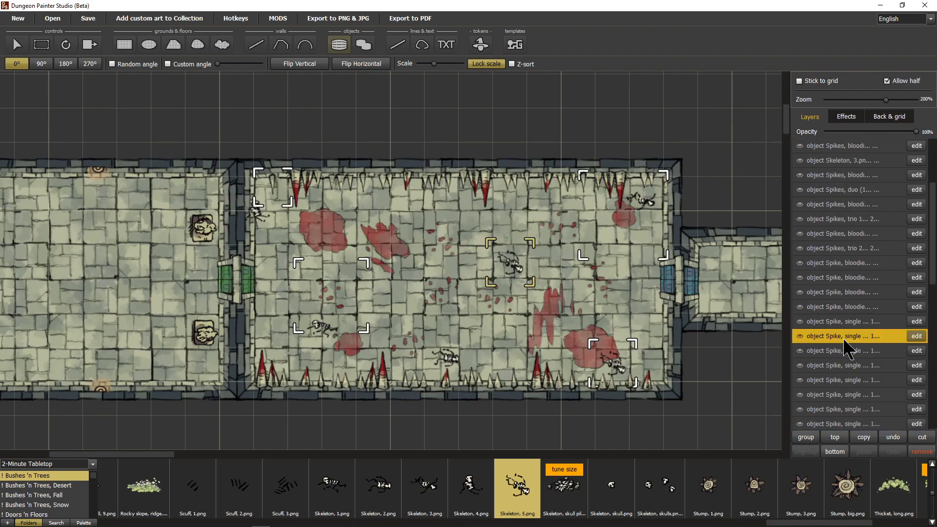
shift+click(857, 177)
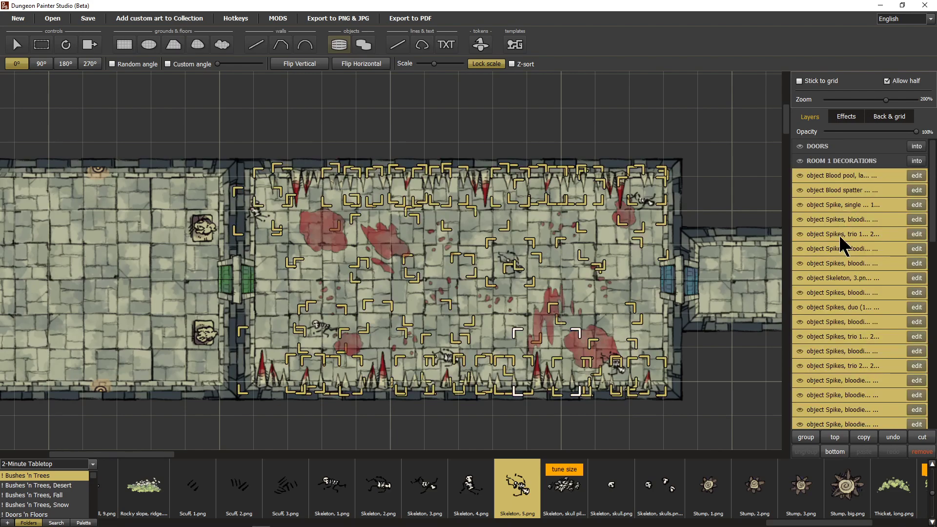
scroll(844, 254, down, 7)
scroll(848, 269, down, 6)
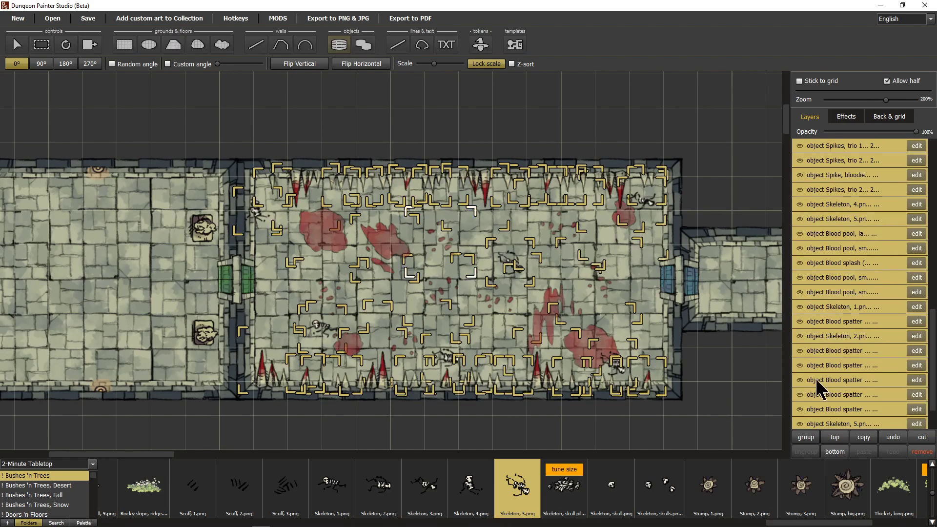
click(806, 437)
double_click(835, 177)
text(ROOM 2 DECORATIONS)
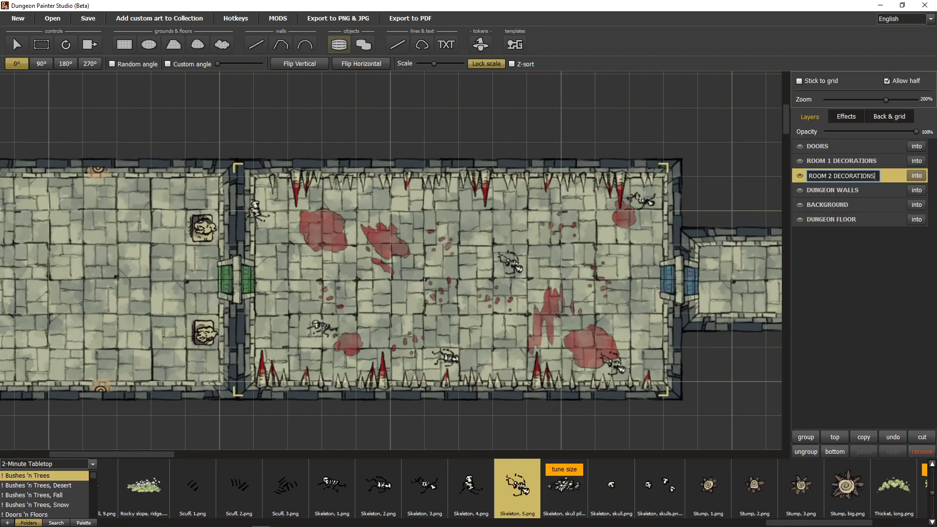
key(Return)
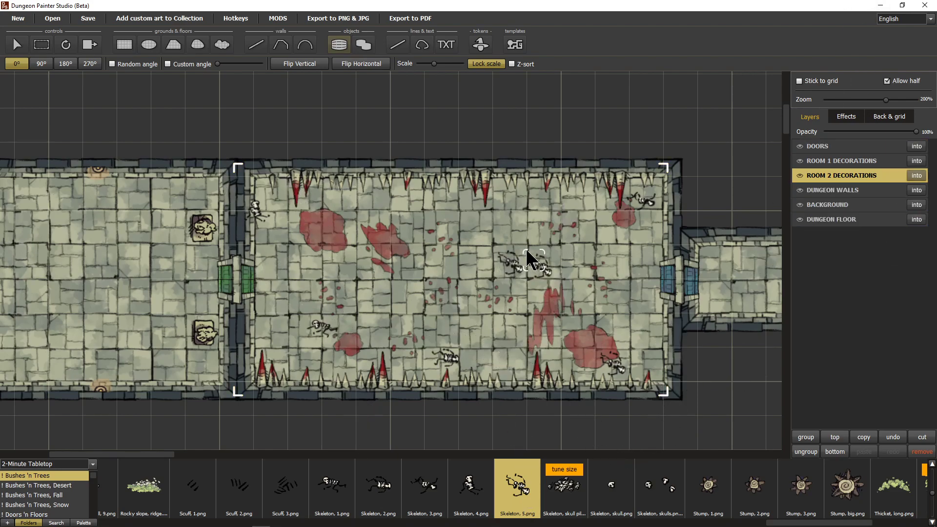
- Set the object scale to 100 and open the "Dungeon Trap Tokens" folder of the 2-Minute Tabletop collection for the corridor beyond the blue door
drag(581, 298, 351, 123)
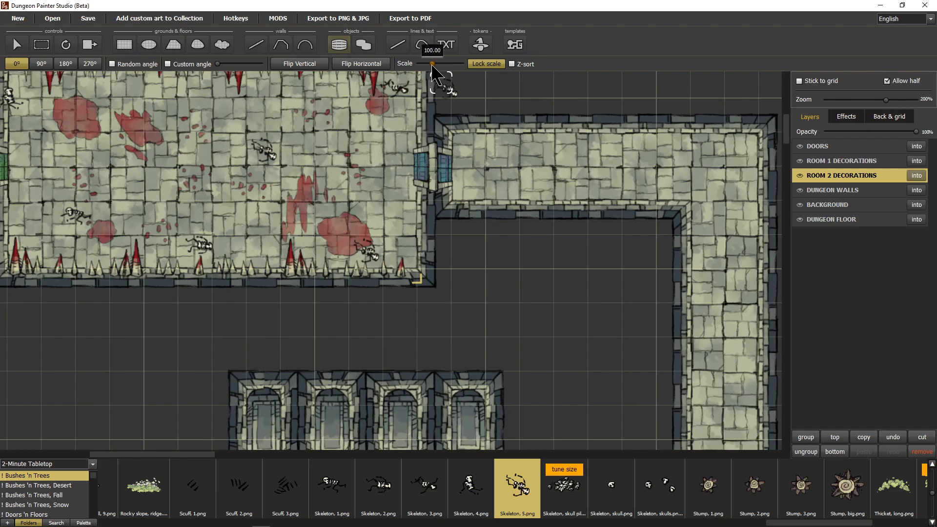
drag(640, 421, 471, 338)
scroll(475, 337, down, 5)
scroll(478, 331, up, 4)
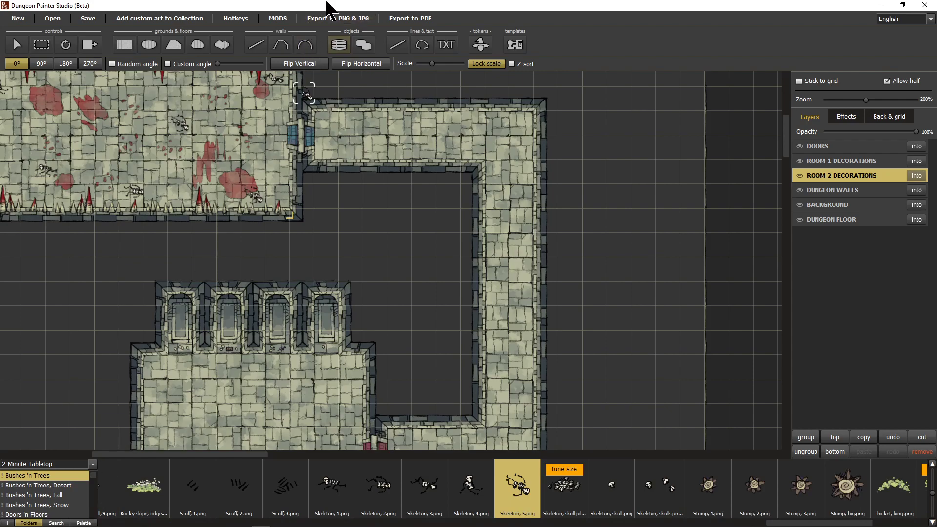
scroll(92, 507, down, 3)
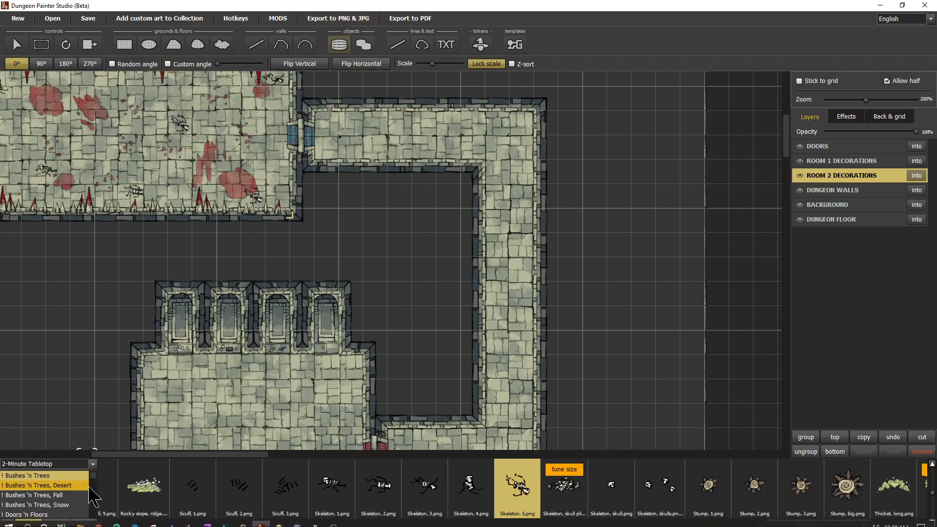
scroll(91, 501, down, 5)
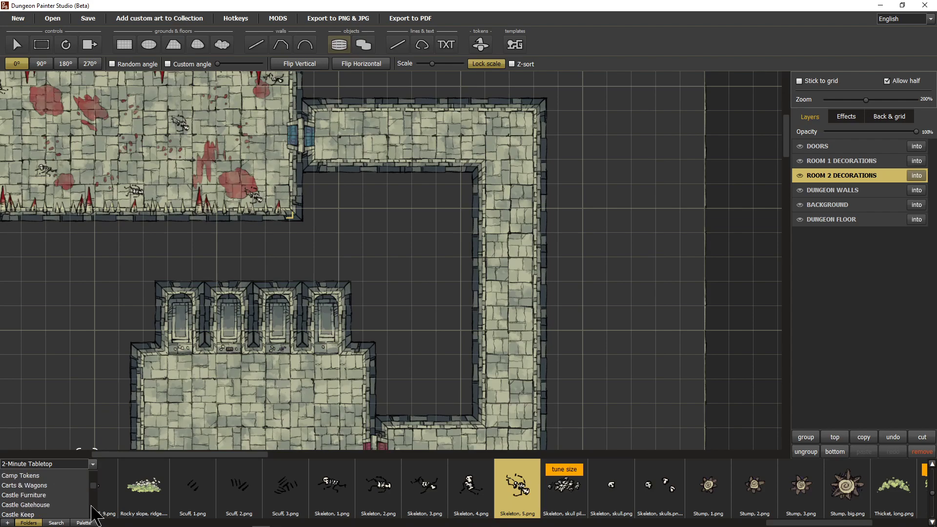
scroll(92, 511, down, 5)
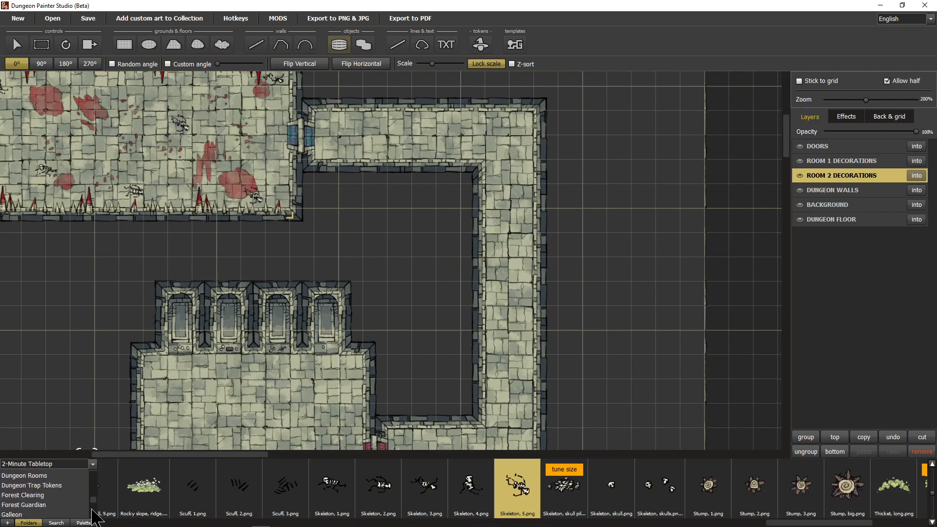
click(59, 485)
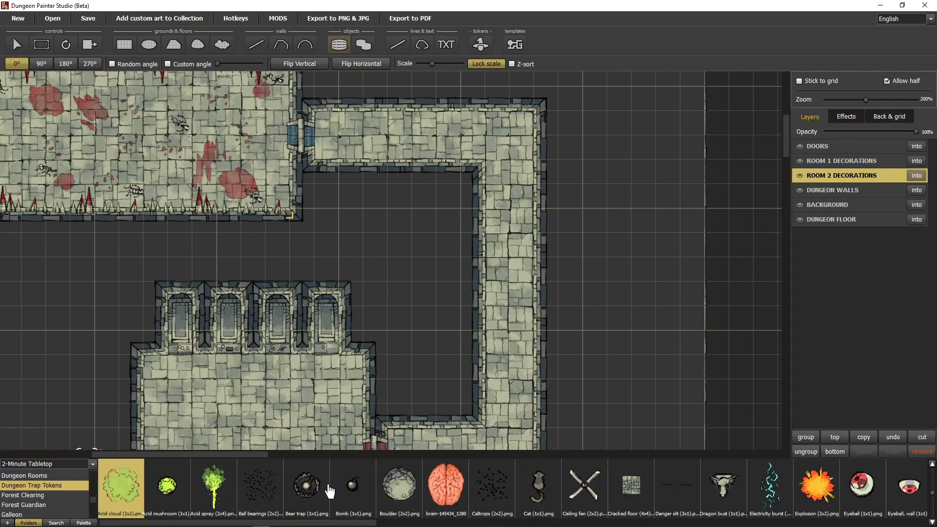
- Preview trap tokens such as ball bearings, caltrops, bear trap, cracked floor, pressure plate and pit over the vertical corridor
click(260, 486)
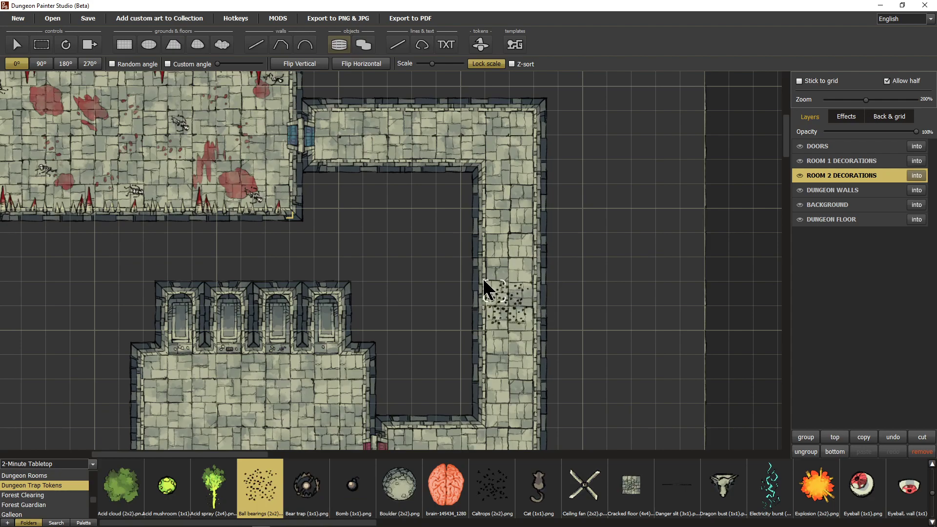
click(493, 505)
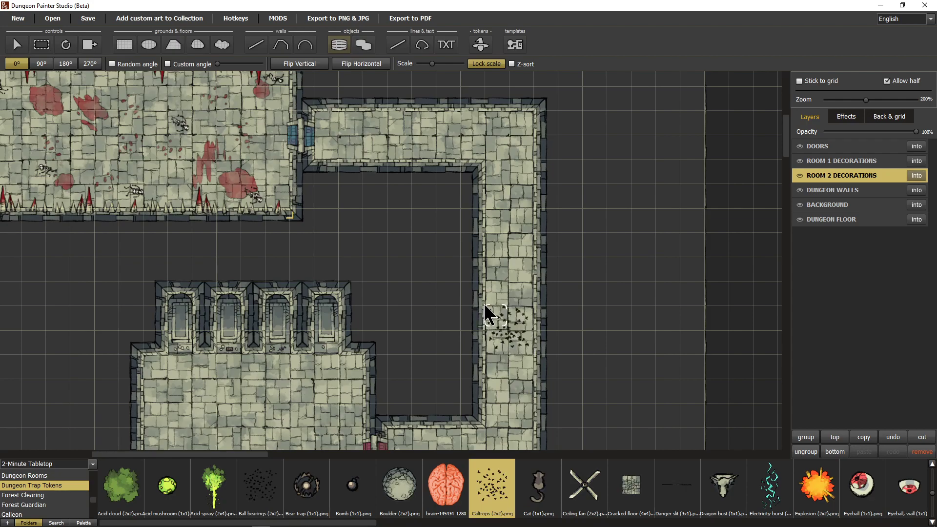
click(317, 501)
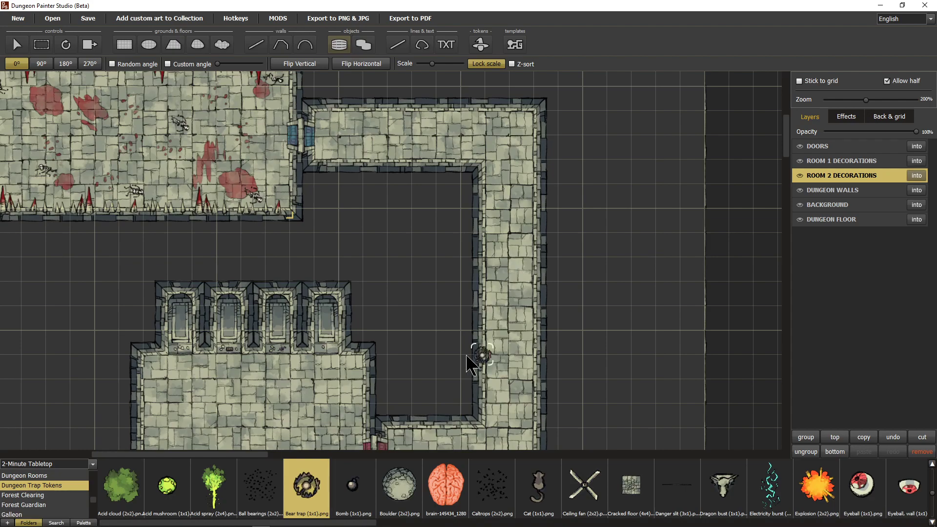
click(630, 510)
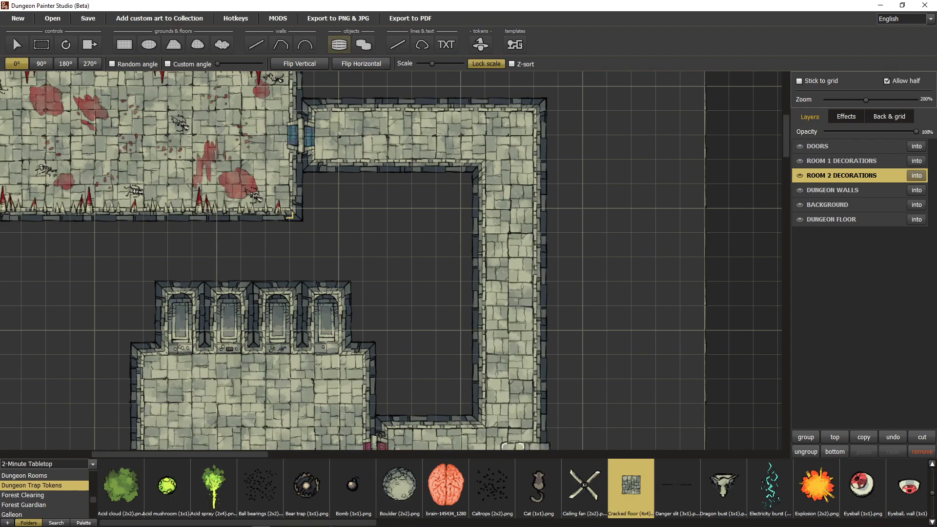
drag(326, 522, 593, 522)
click(482, 488)
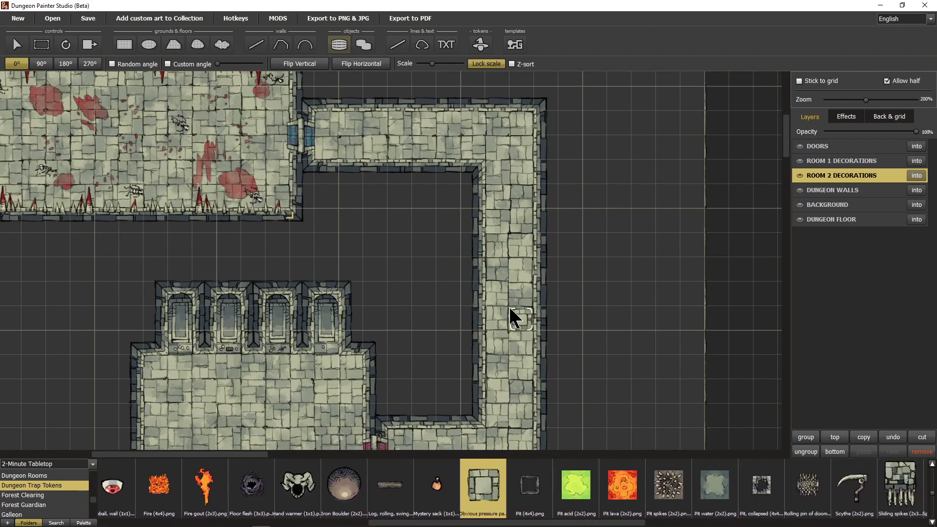
click(530, 486)
click(493, 323)
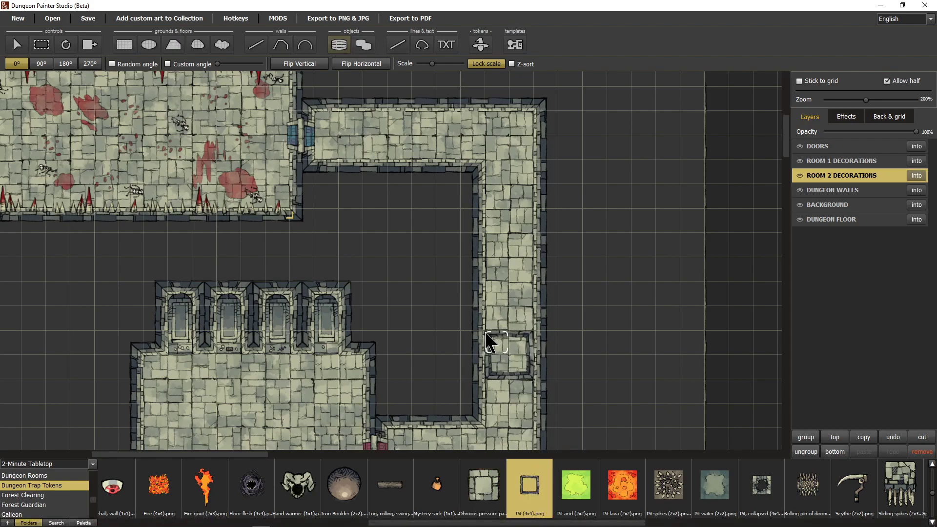
click(577, 494)
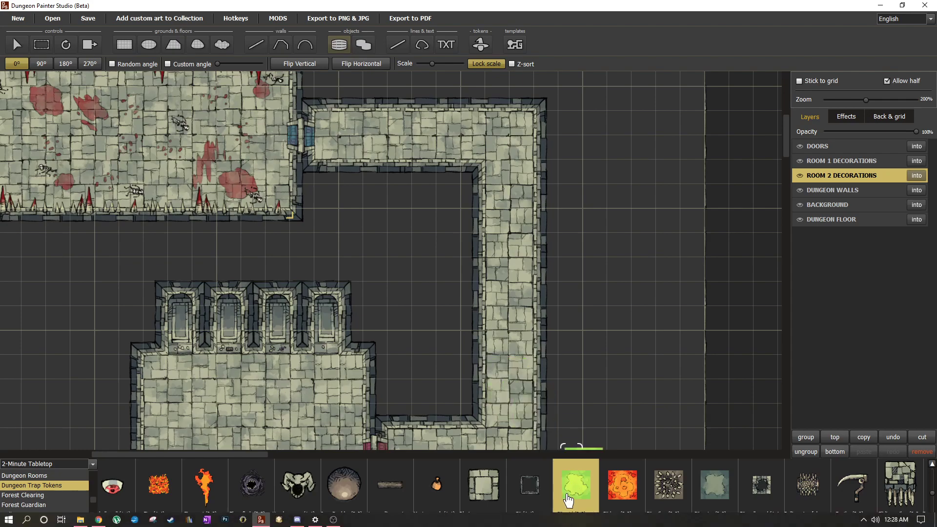
drag(582, 524, 702, 525)
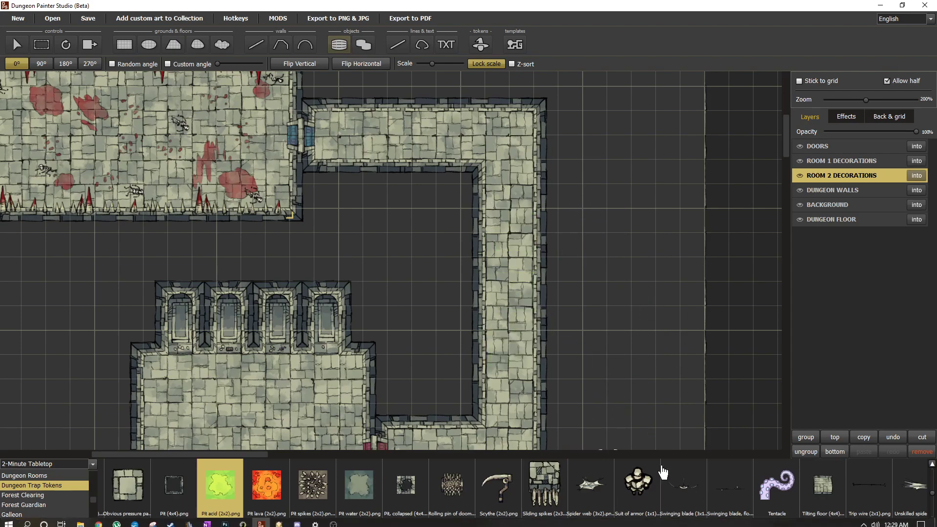
drag(719, 524, 778, 523)
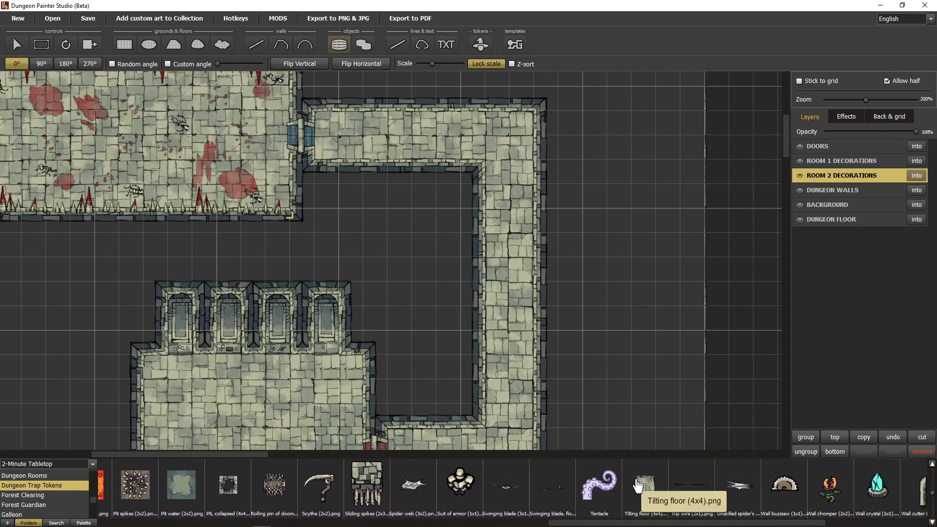
- Place the "Tilting floor (4x4).png" token rotated 180° across the vertical corridor and delete it again
click(638, 488)
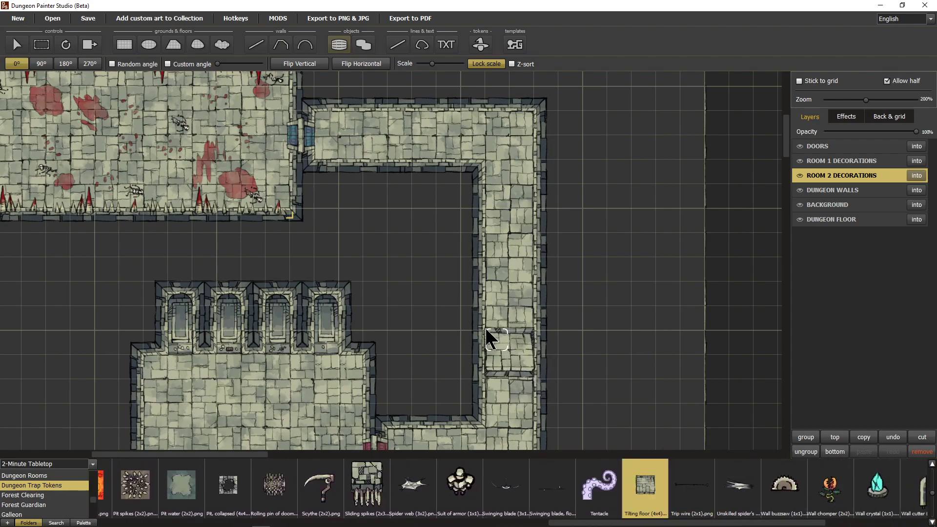
key(r)
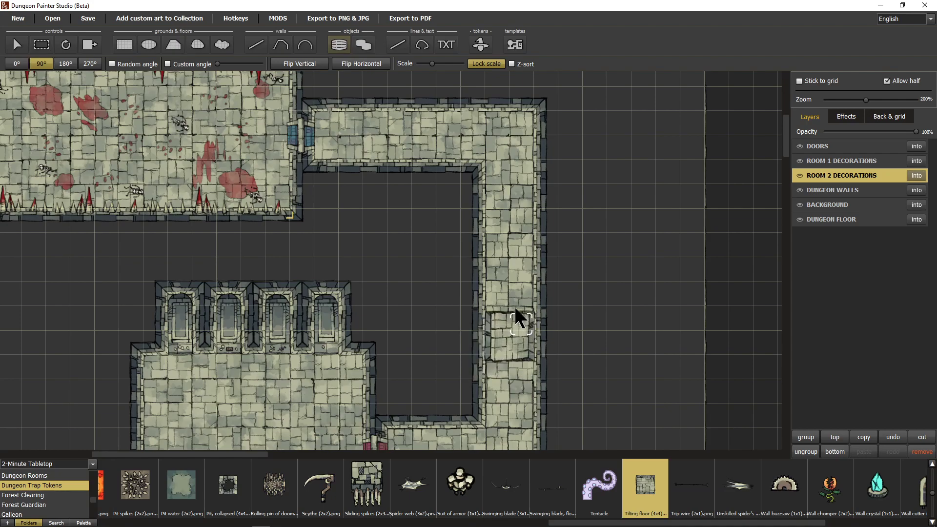
click(511, 305)
key(r)
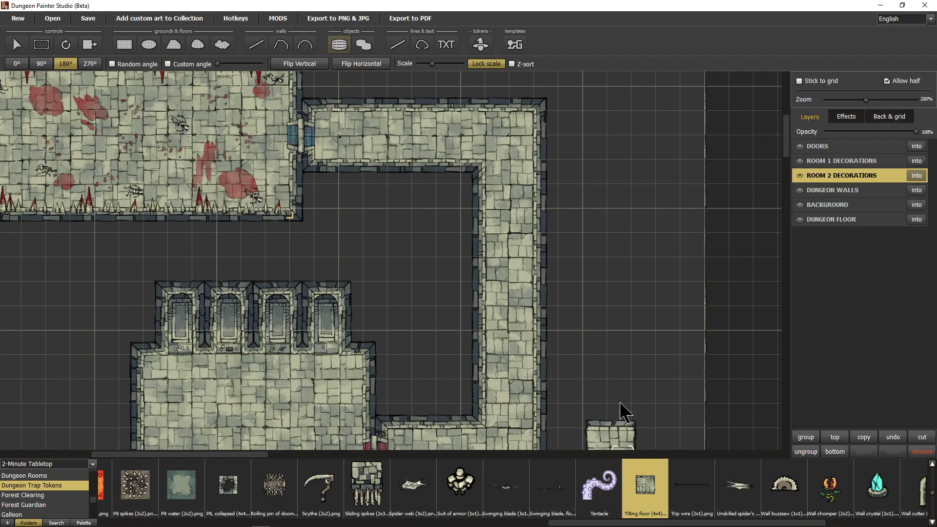
click(509, 257)
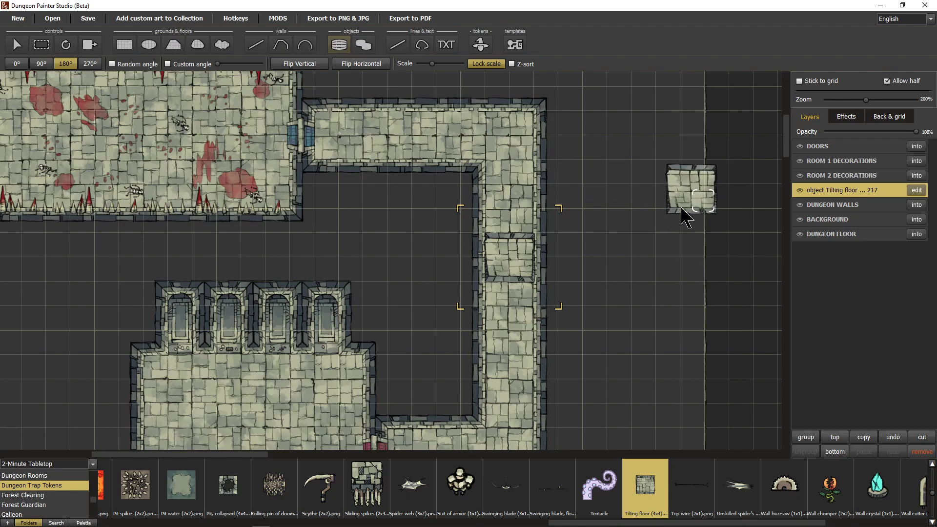
key(Delete)
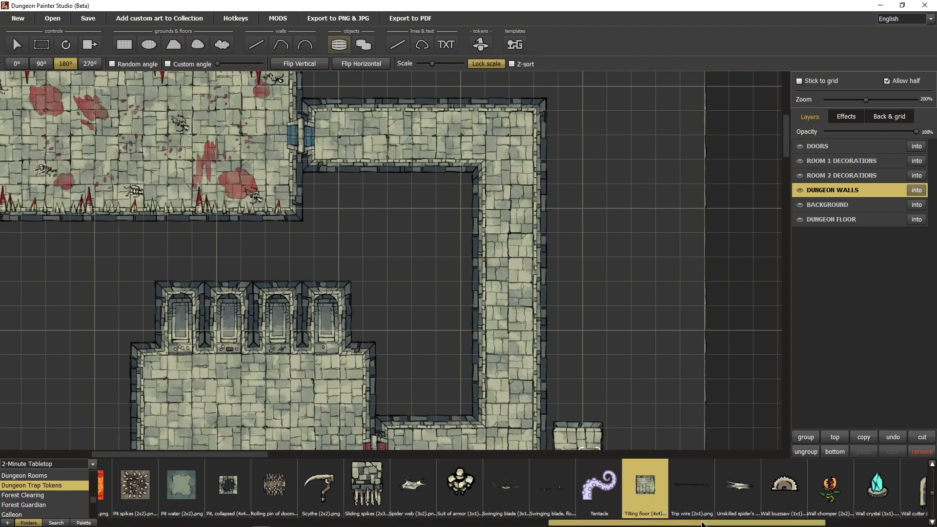
- Place "Wall holes (1x1).png" rotated 90° on the vertical corridor's inner wall and rotated 270° directly opposite on its outer wall
drag(703, 524, 766, 526)
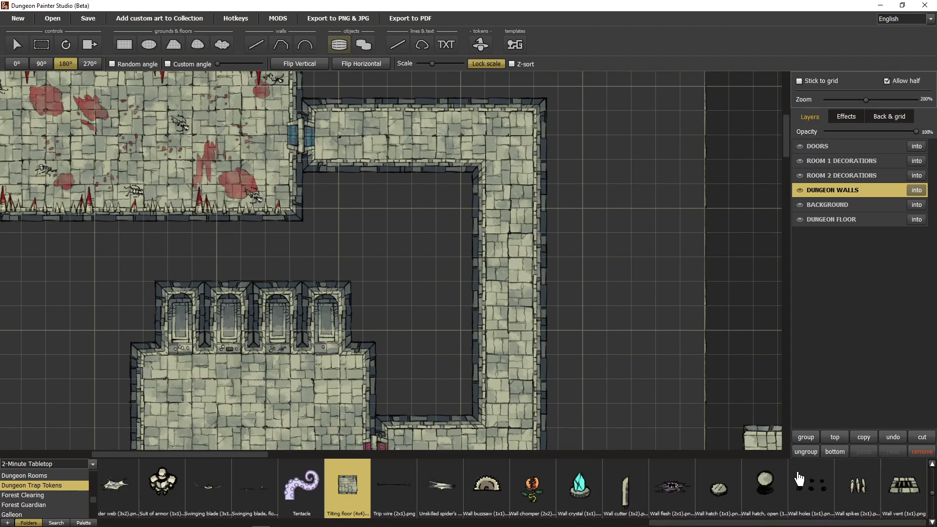
click(812, 487)
right_click(464, 305)
right_click(463, 303)
right_click(465, 303)
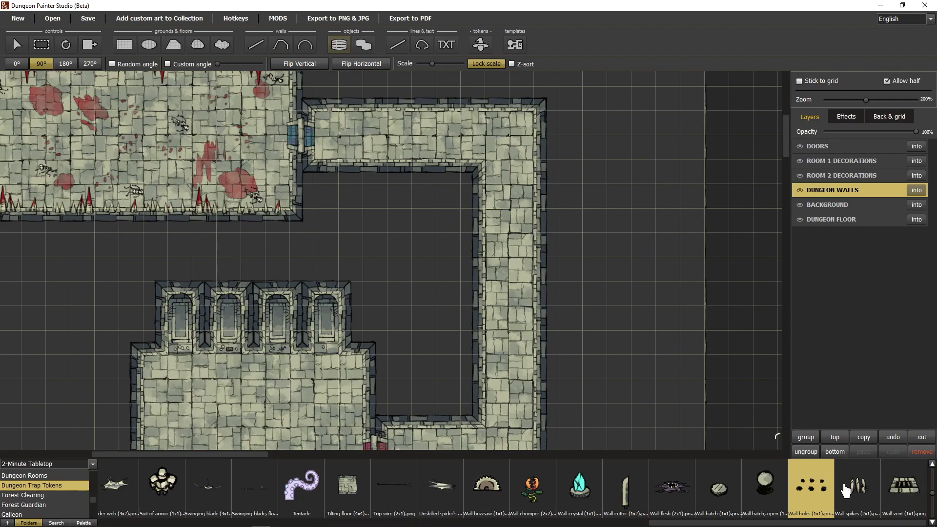
click(908, 483)
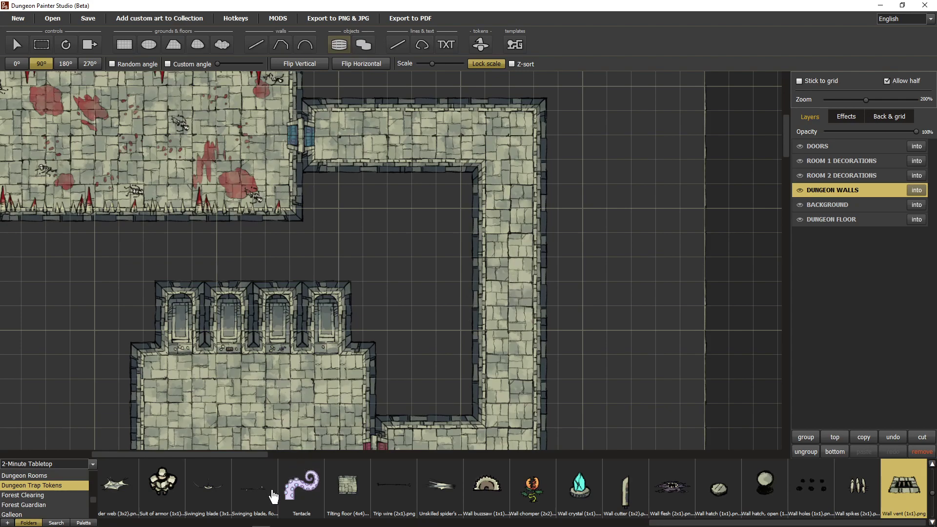
mouse_move(718, 524)
click(797, 478)
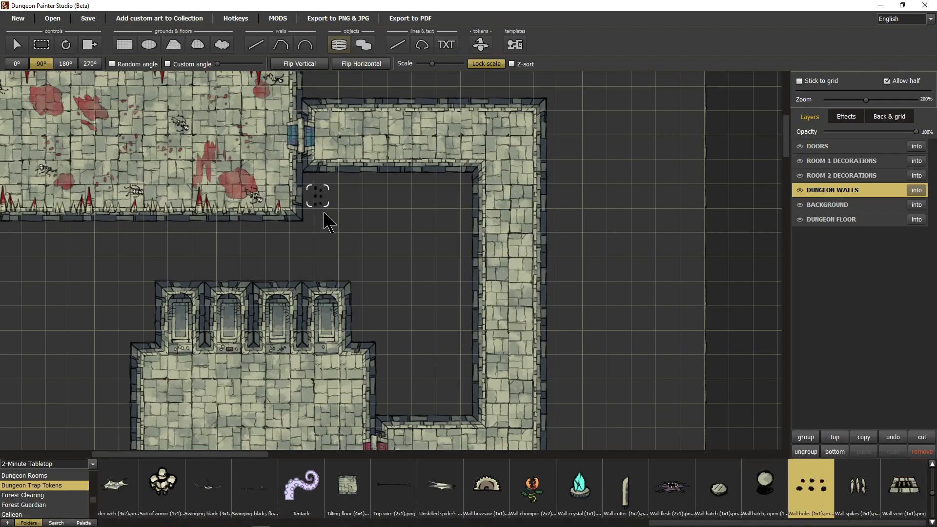
click(469, 259)
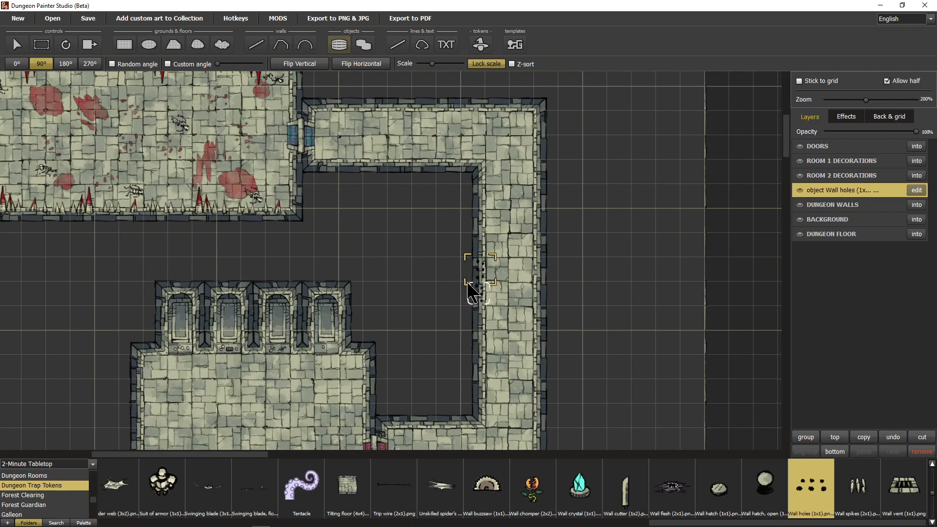
key(r)
key(r)
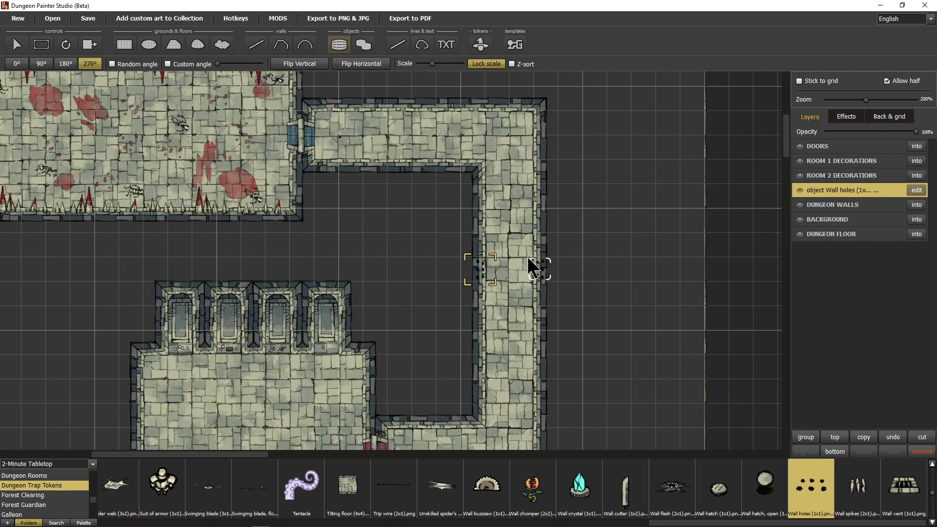
click(529, 260)
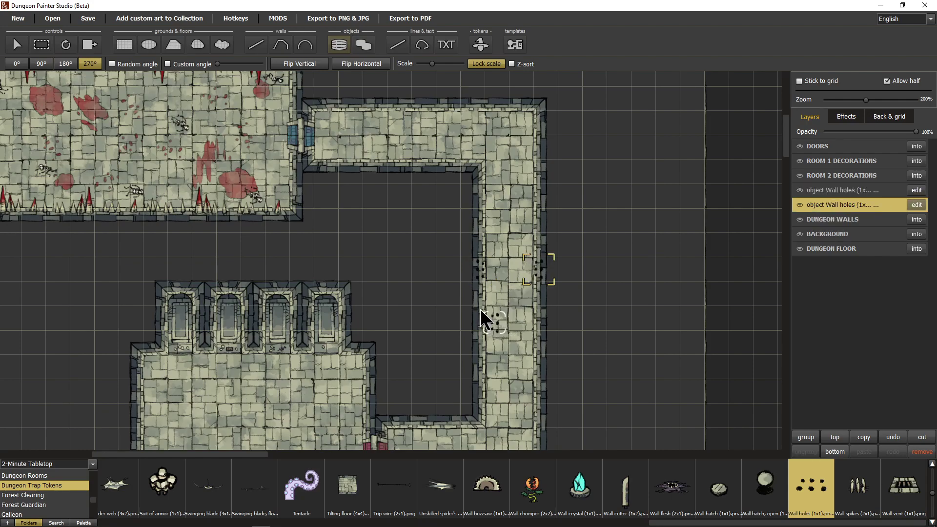
- Add a second facing pair of wall holes directly below the first, at 90° on the inner wall and 270° on the outer wall
key(r)
key(r)
click(473, 292)
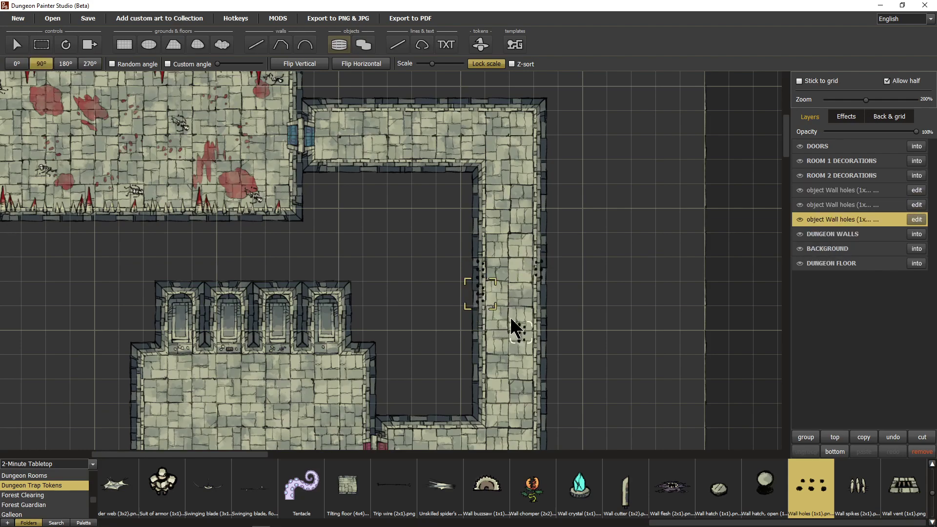
key(r)
key(r)
click(530, 296)
- Add a third facing pair of wall holes below the second, at 90° on the inner wall and 270° on the outer wall
key(r)
key(r)
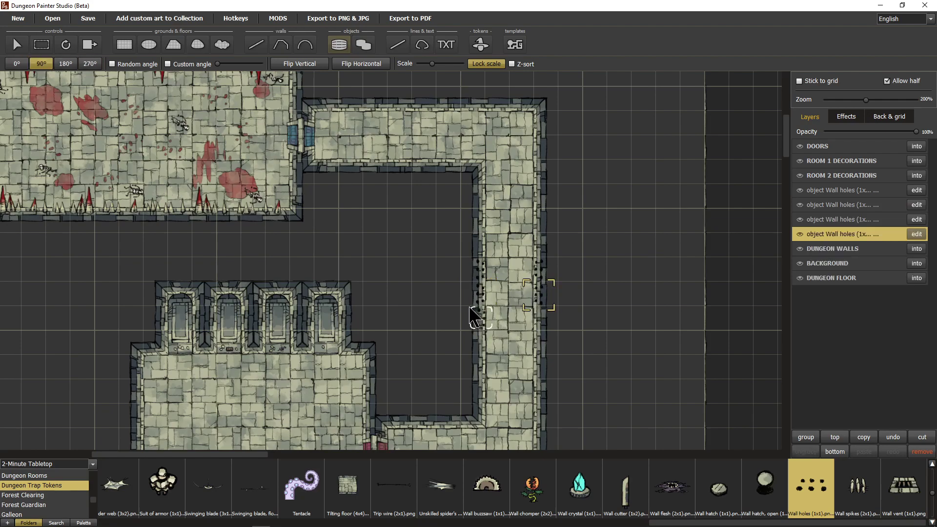
click(468, 307)
click(470, 308)
key(r)
key(r)
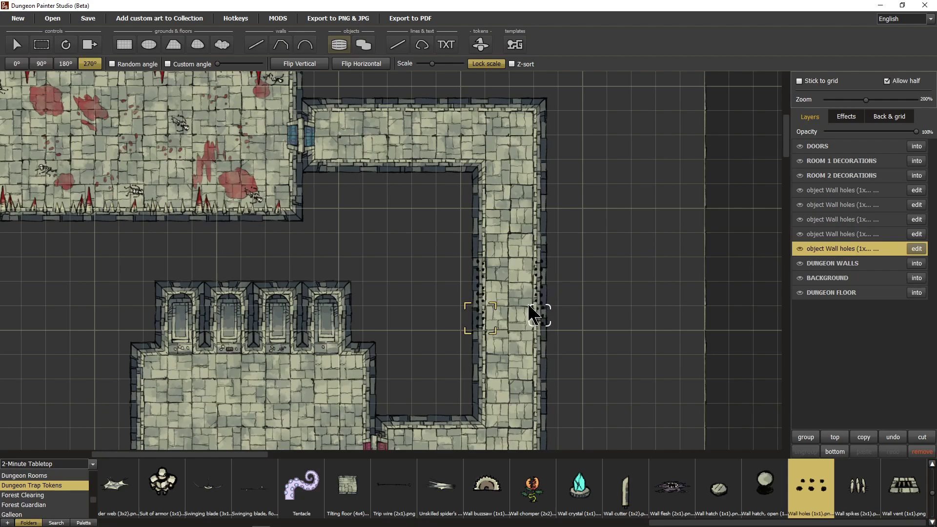
click(534, 319)
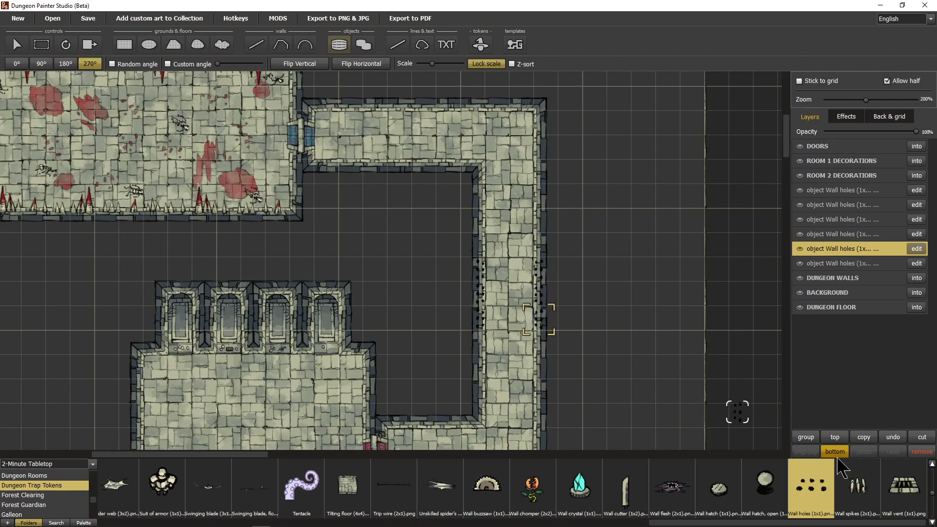
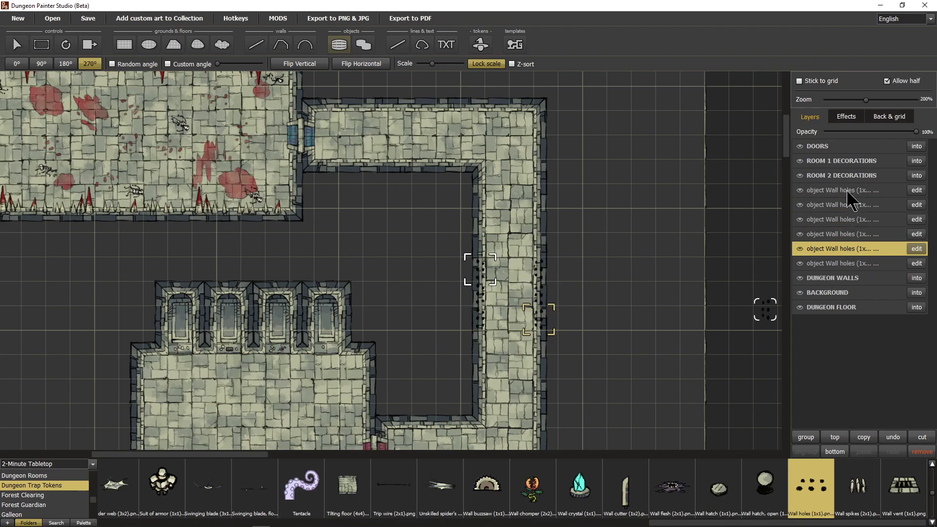
- Start a text label for the corridor trap in the Teutonic font, slightly increasing its size and turning bold on
scroll(599, 342, down, 2)
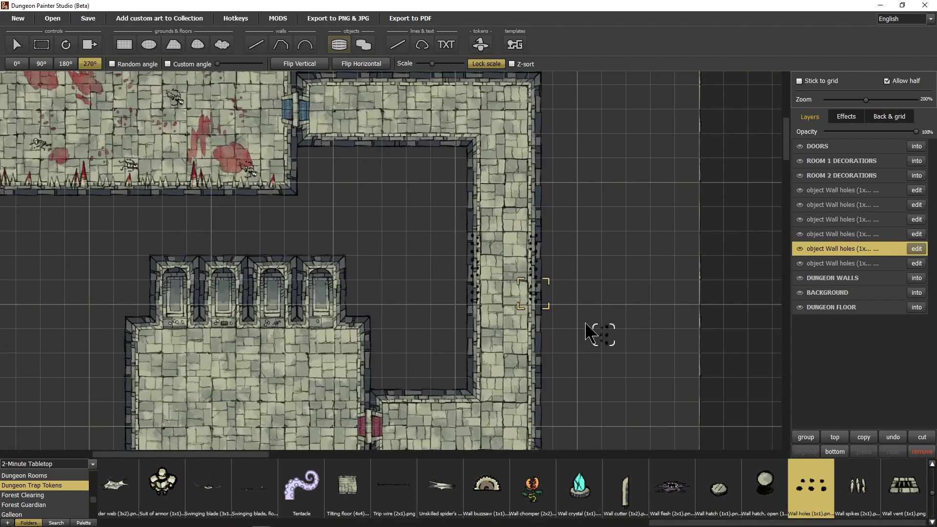
click(445, 45)
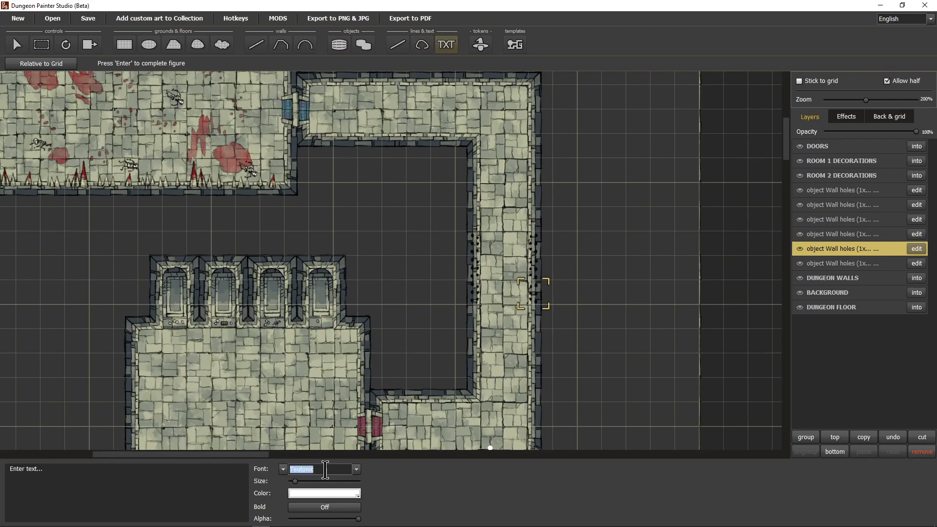
click(357, 470)
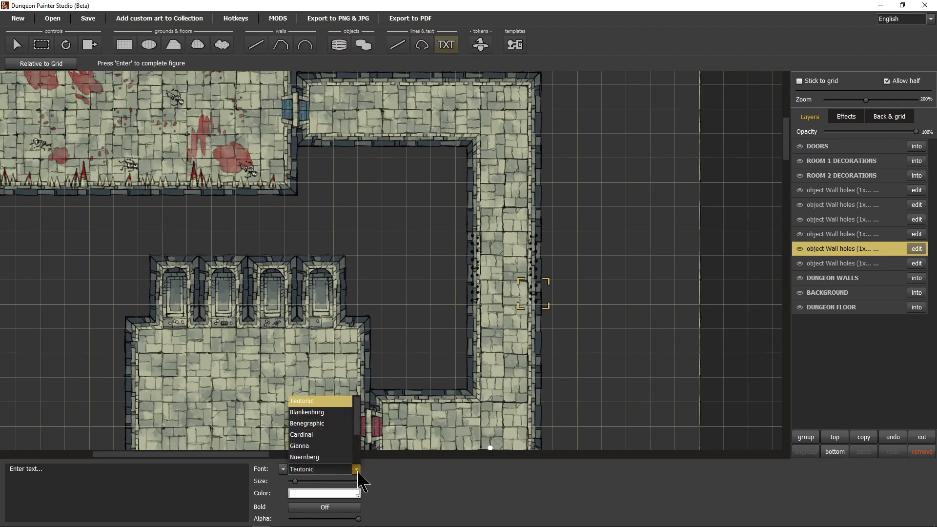
click(357, 470)
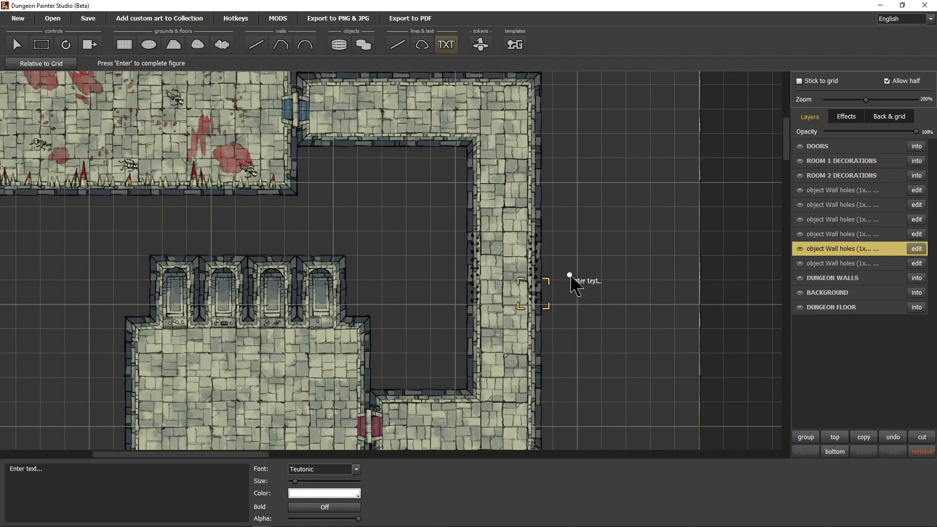
drag(295, 483, 300, 484)
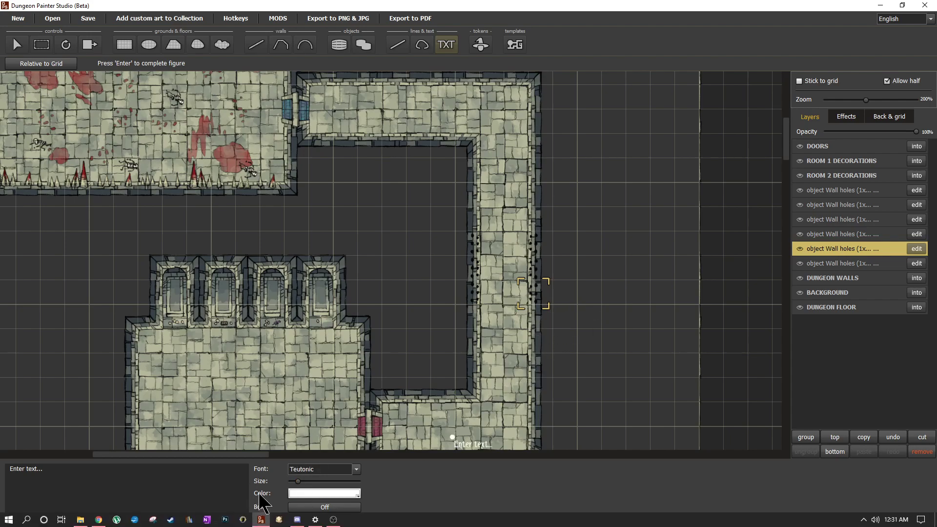
click(325, 509)
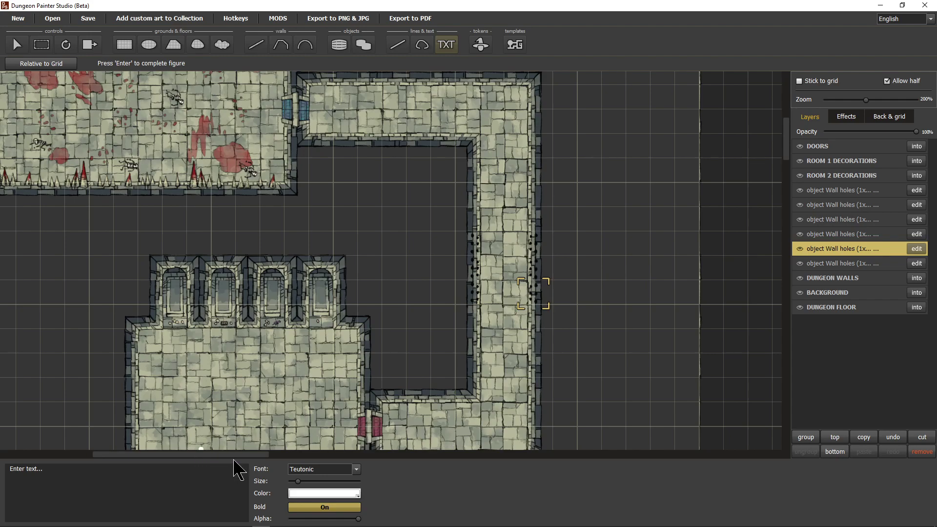
- Replace the placeholder text with "Wall Trap, Set off by" and "hidden pressure plates" on two lines
click(74, 475)
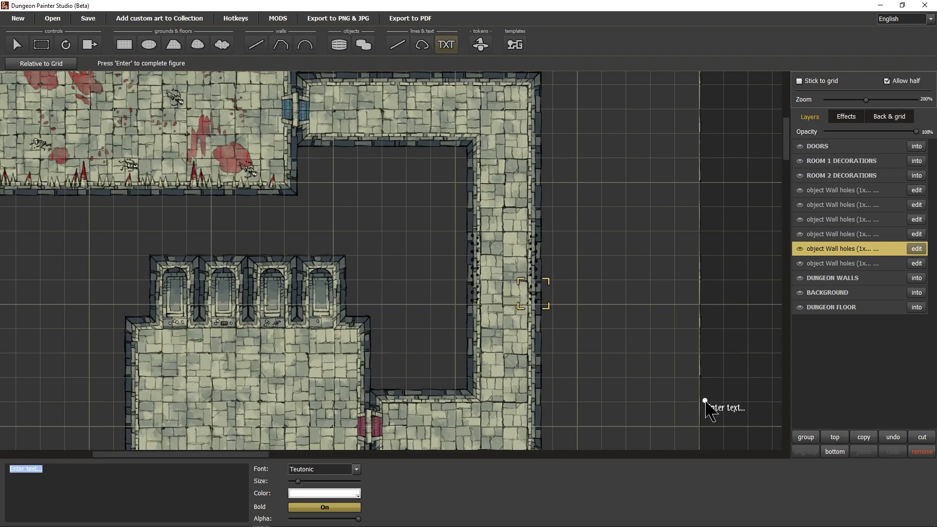
text(Wall Trap, Set off by)
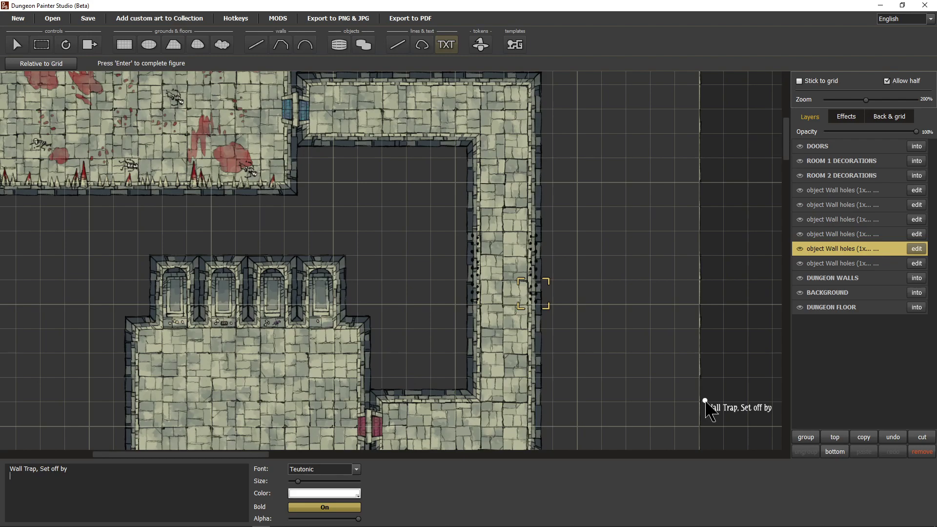
text(hidden pressure plates)
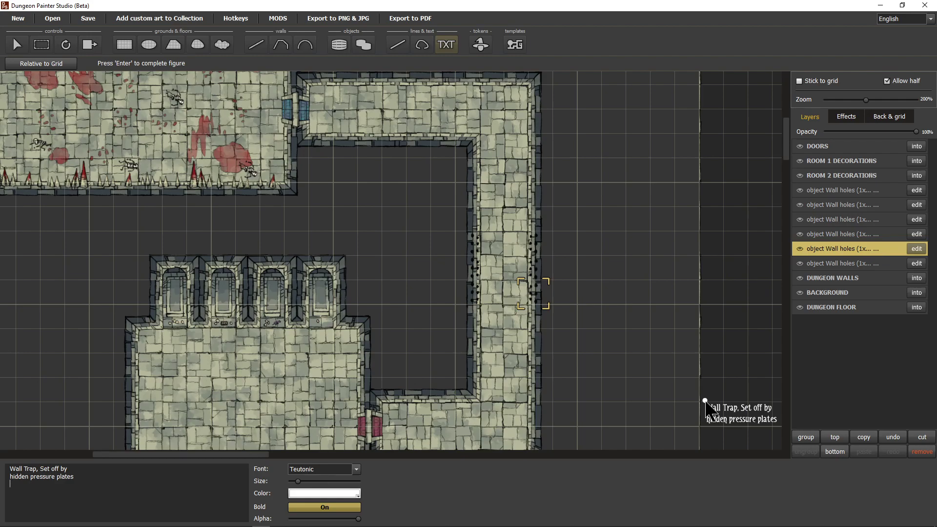
- Add the lines "DC 14 Perception to detect" and "DC 12 to Disarm" to the trap label
key(Return)
text(DC 14 to)
text(Perception to)
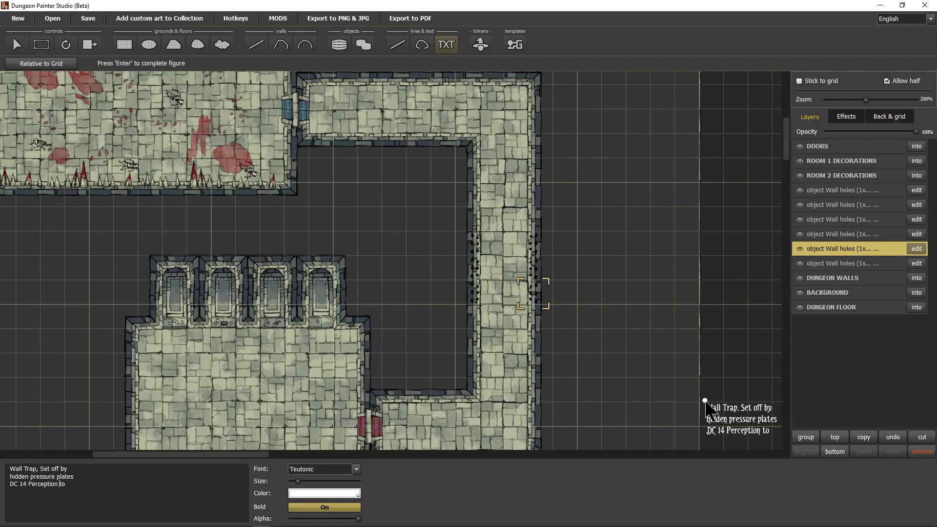
text( detect )
text(DC)
text( 12)
text( to Disarm)
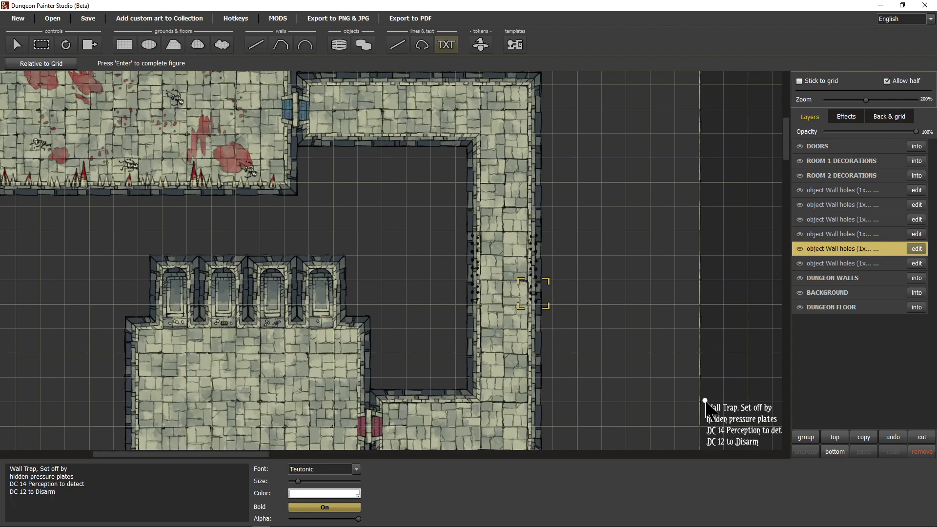
- Change the label's Perception check to DC 12
text(1)
key(Delete)
text(2)
- Start a new paragraph after a blank line, reading "If a character steps on any" and "of the squares" on two lines
key(Return)
text(a char)
text(ter steps on)
text( the)
key(BackSpace)
key(BackSpace)
key(BackSpace)
text(any of the squares)
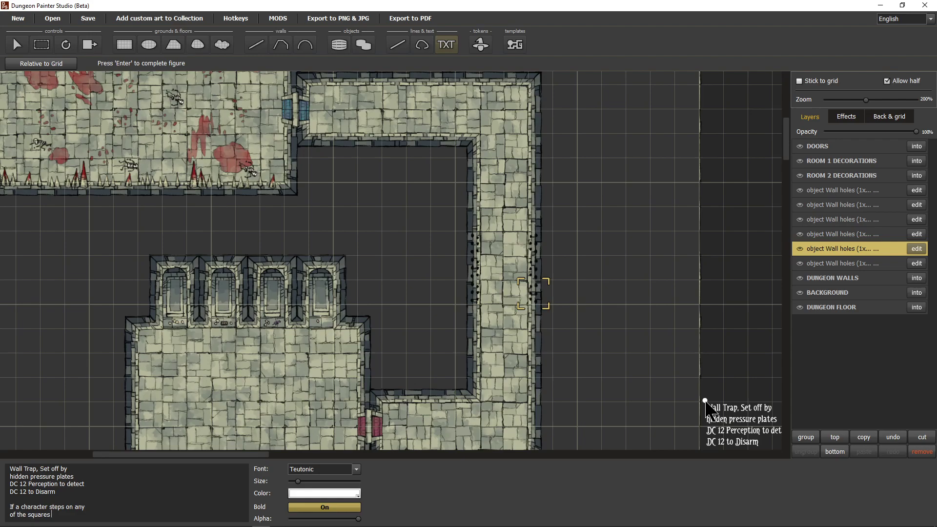
- Replace "squares" with "space in front of the trap", putting "trap" on its own line
key(BackSpace)
key(BackSpace)
key(BackSpace)
key(BackSpace)
key(BackSpace)
key(BackSpace)
text(pace in front of the trap)
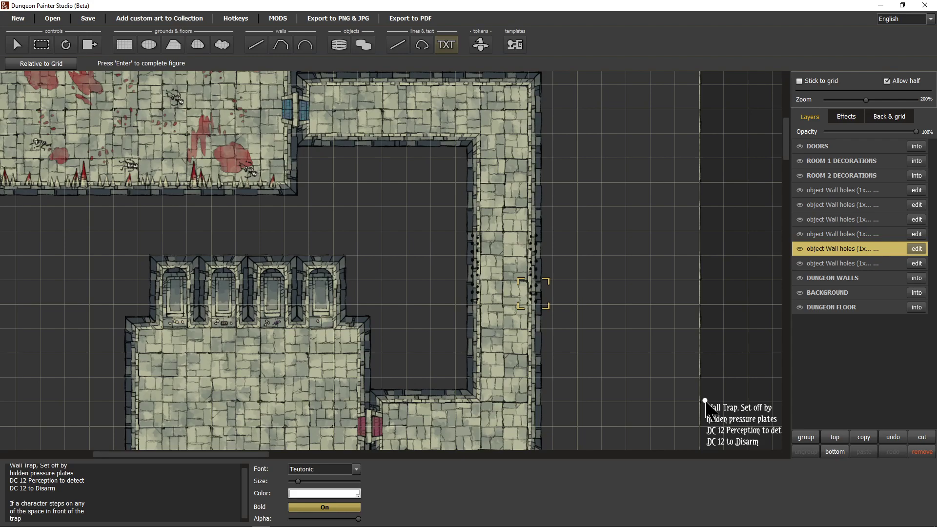
- Continue the sentence with ", an arrow is fired at the character", rewording "an arrow" as "several small arrows"
text(, an arrow is fired at the)
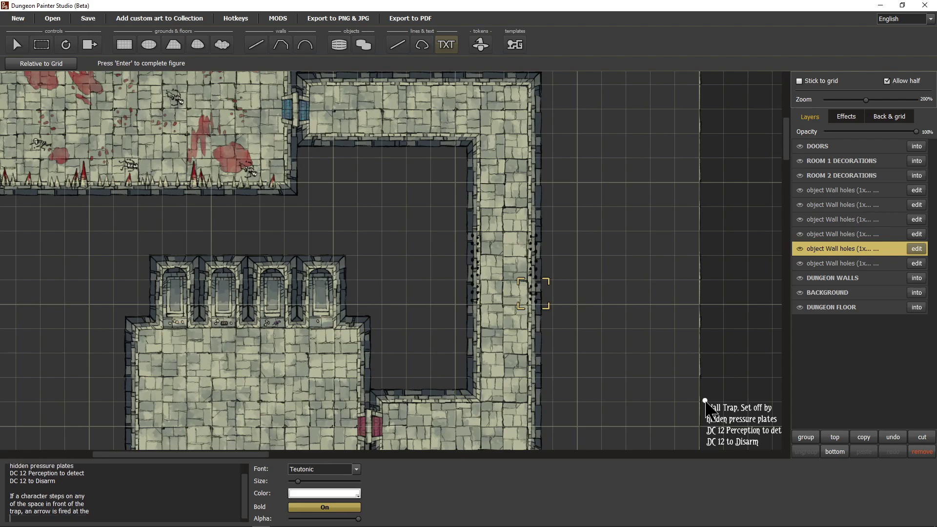
text( character)
key(Delete)
key(Delete)
text(several small arrows)
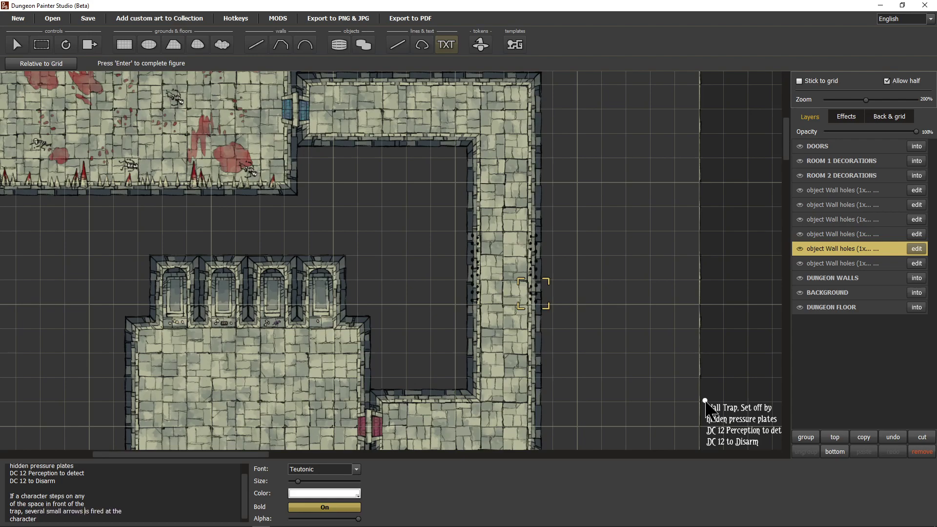
- Break the line after "several small arrows", correct the wording to "are fired at the character and", and add the line "they must make a"
key(Return)
key(Delete)
key(Delete)
text(are)
key(Delete)
text(and)
key(Return)
text(they must make a)
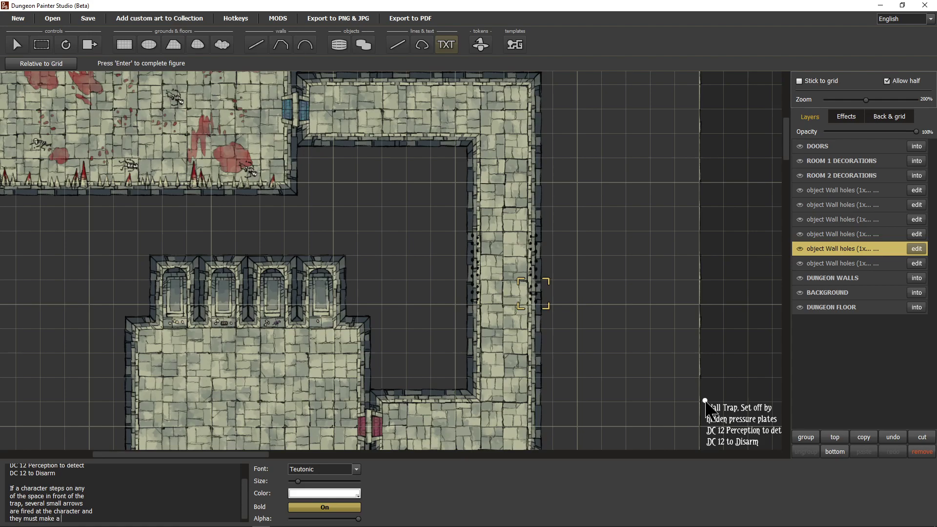
- Continue the line with "Dexterity" and begin the word "Saving" on a new line
text( Dexterity Saving)
key(BackSpace)
key(BackSpace)
key(BackSpace)
key(BackSpace)
key(BackSpace)
key(BackSpace)
key(BackSpace)
key(BackSpace)
key(Return)
text(Sav)
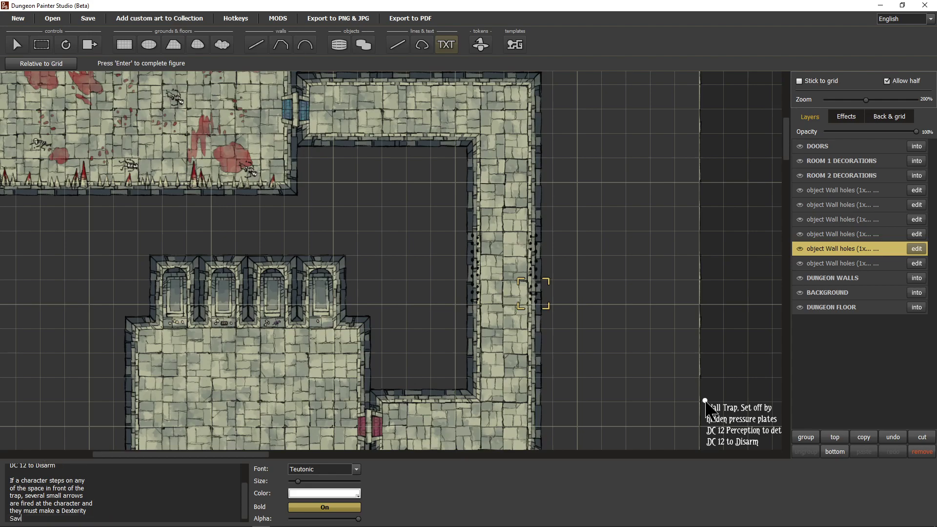
- Complete the clause as "they must make a DC 14" followed by the line "Dexterity Saving Throw or take"
text(ing Throw, DC)
key(BackSpace)
key(BackSpace)
text(DC)
text(15)
key(Return)
key(Delete)
text(or take)
key(Return)
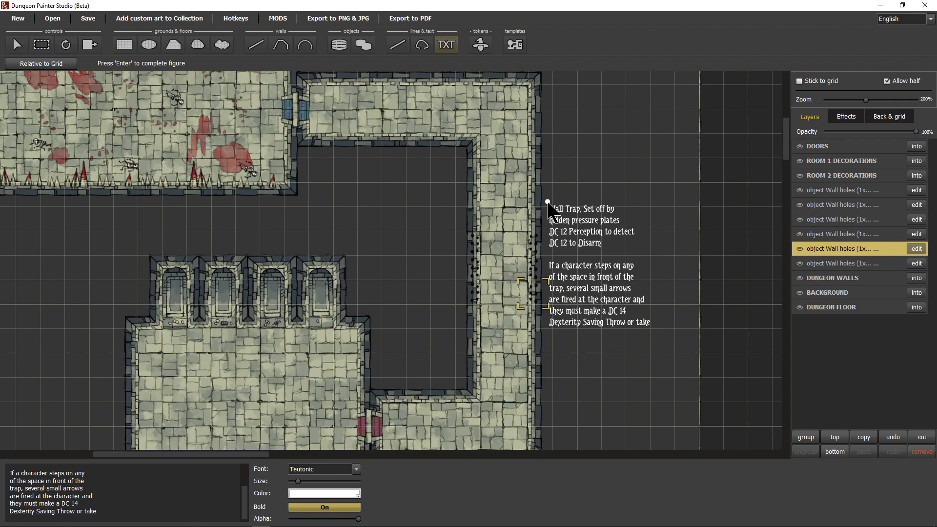
- Join the opening lines into "Wall Trap, Set off by hidden pressure plates" and add "in the floor." on the line below
key(ctrl+Home)
key(Delete)
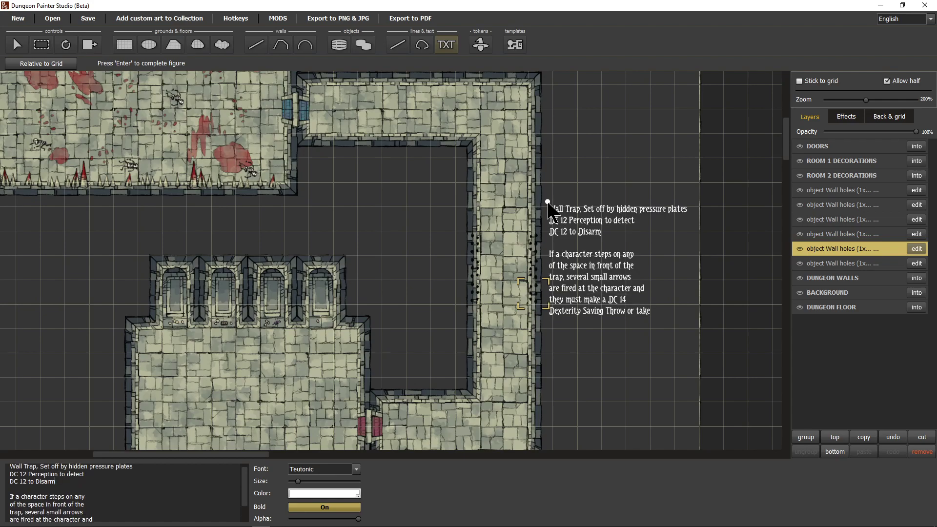
key(Delete)
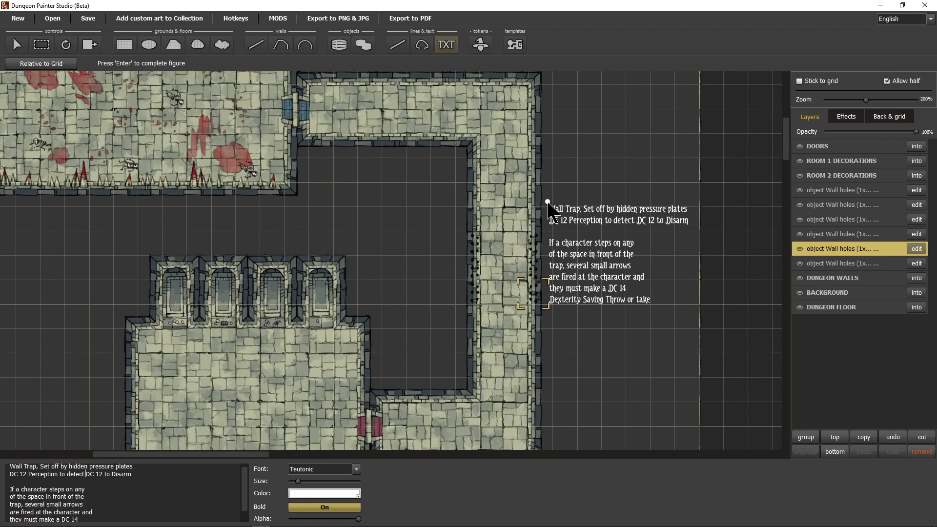
key(Return)
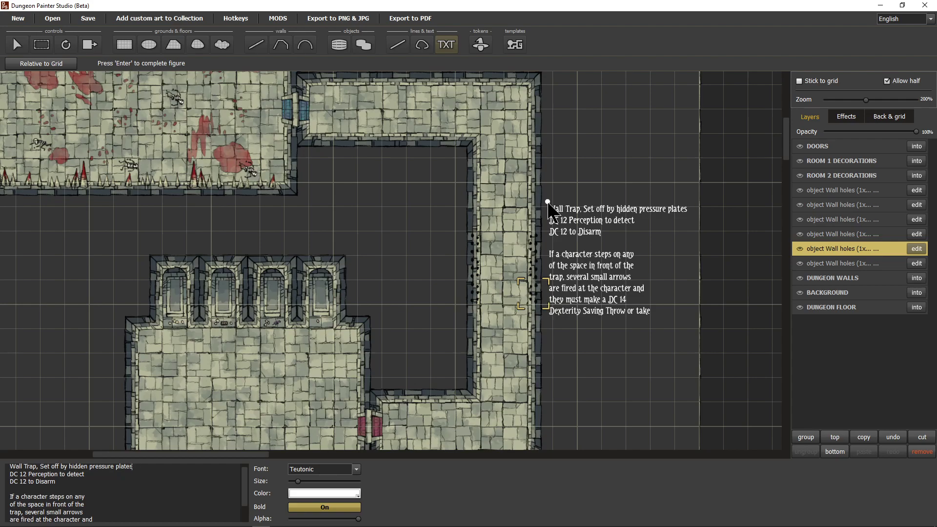
key(Return)
text(in the floor.)
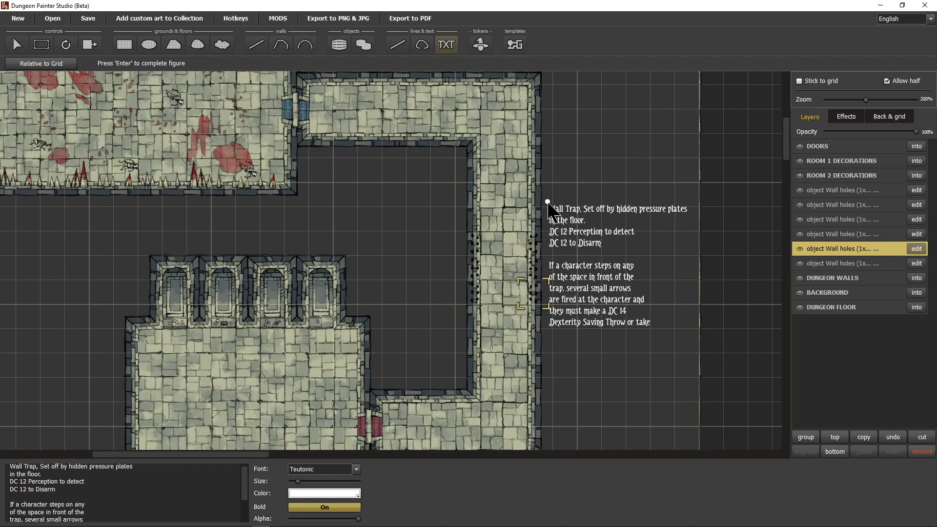
- Combine the DC lines into "DC 12 Perception to detect, DC 12 to Disarm" with a blank line above
text(,)
key(Delete)
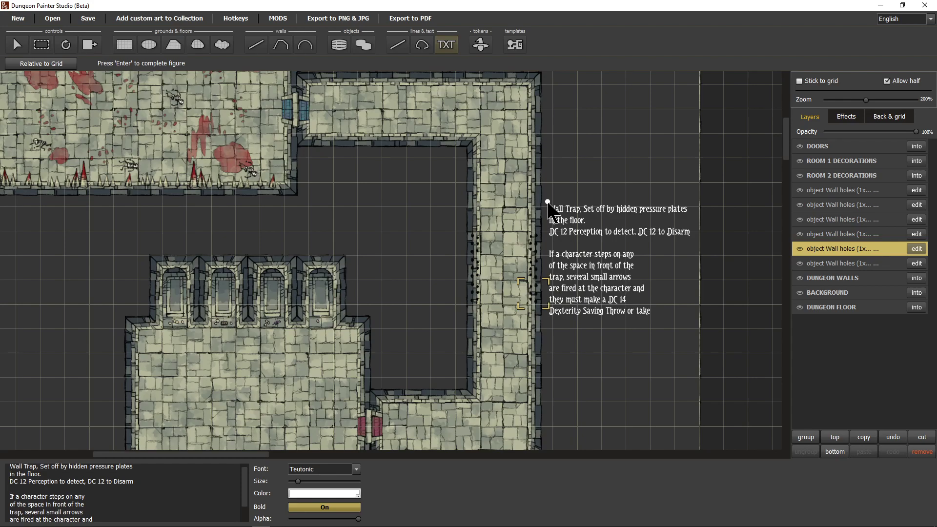
key(Return)
- Rewrap the paragraph's first line to read "If a character steps on any of the space in"
key(Down)
key(Down)
key(Down)
key(Down)
key(Down)
key(Down)
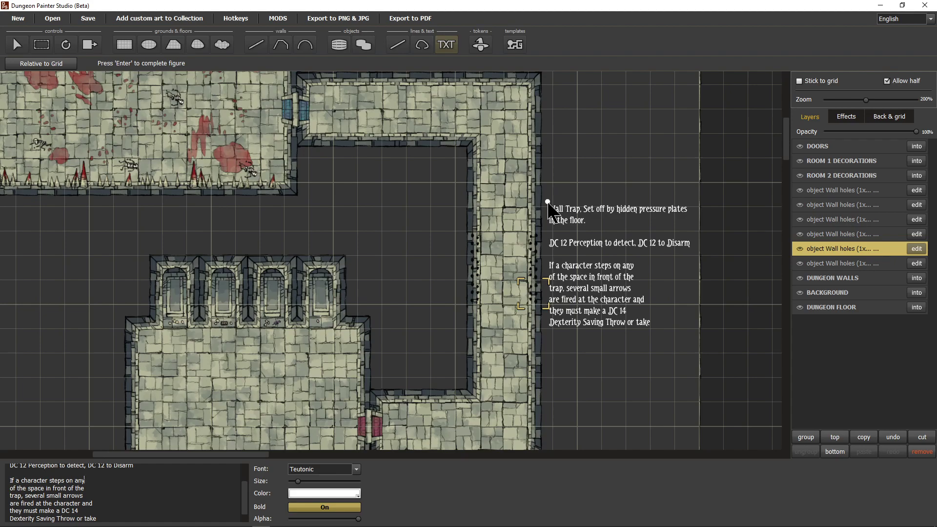
key(Delete)
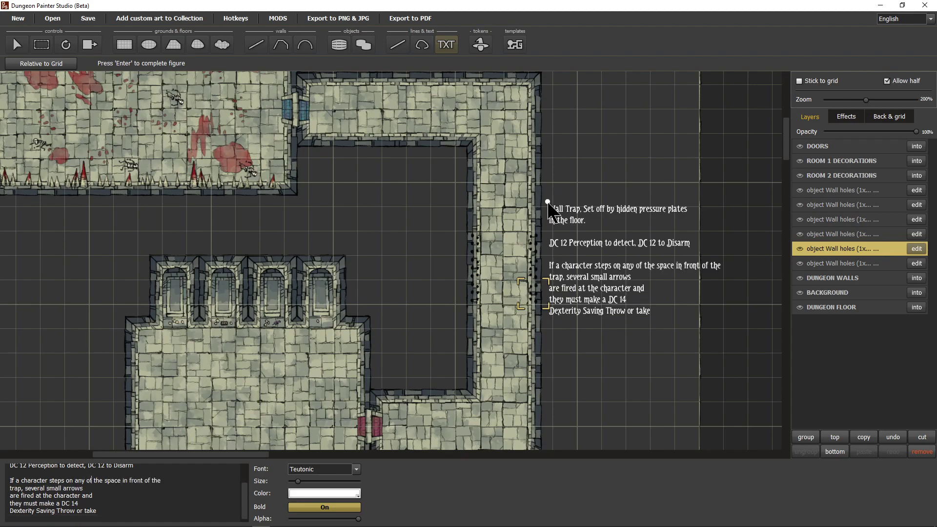
key(Return)
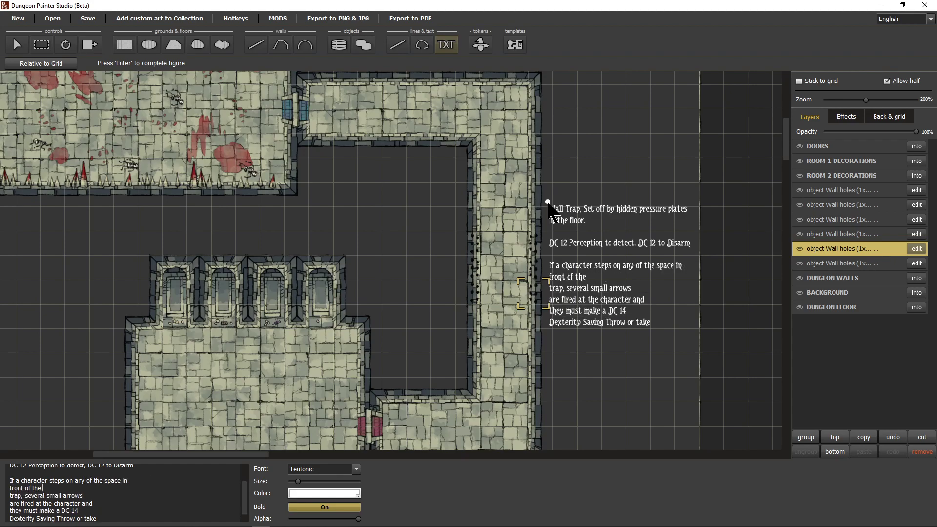
- Rewrap the remaining paragraph so its lines end at "small arrows are", "must make a" and "Saving Throw or take"
key(Delete)
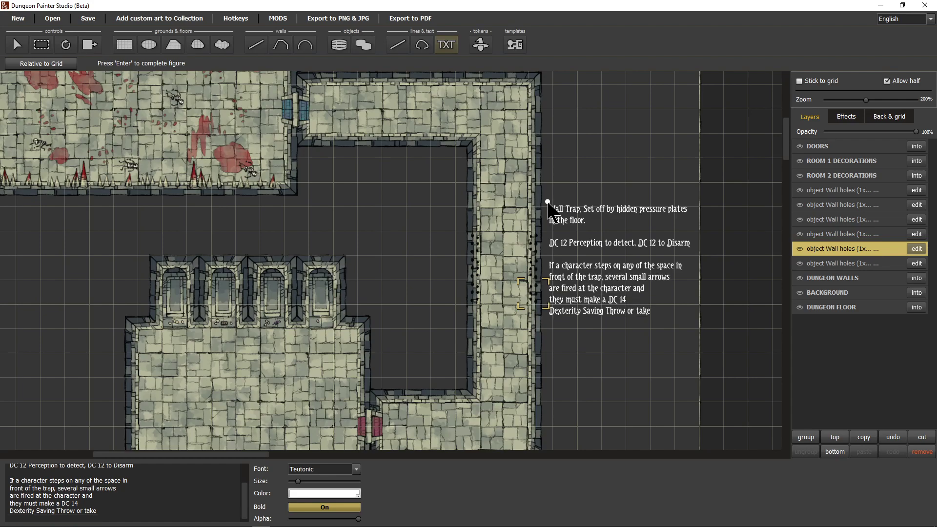
key(Delete)
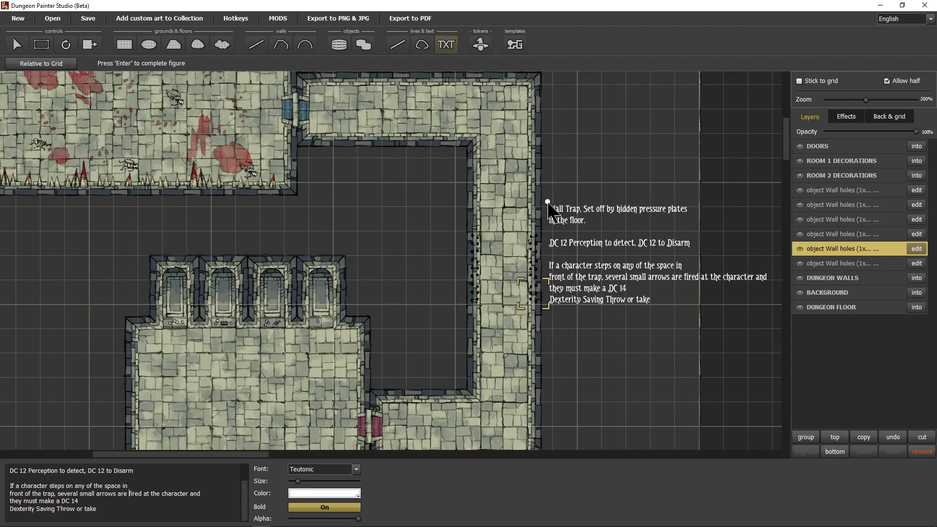
key(Return)
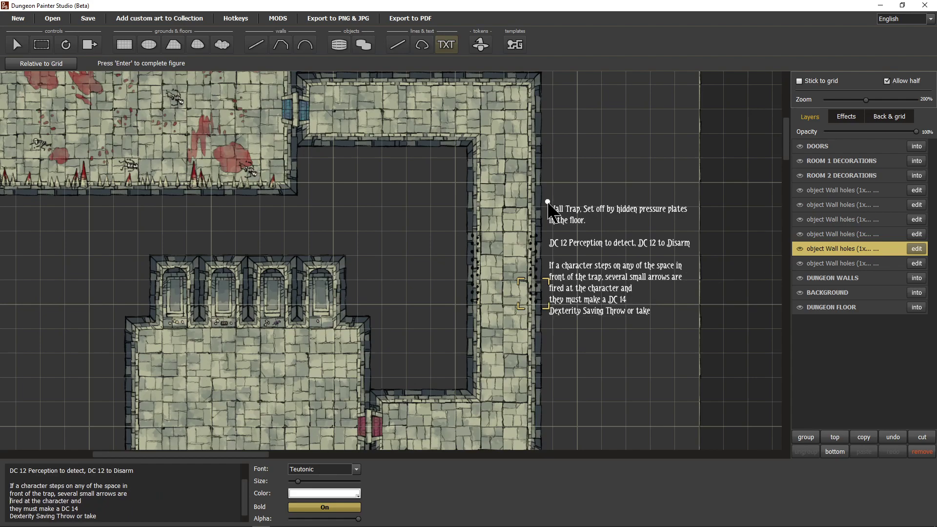
key(Delete)
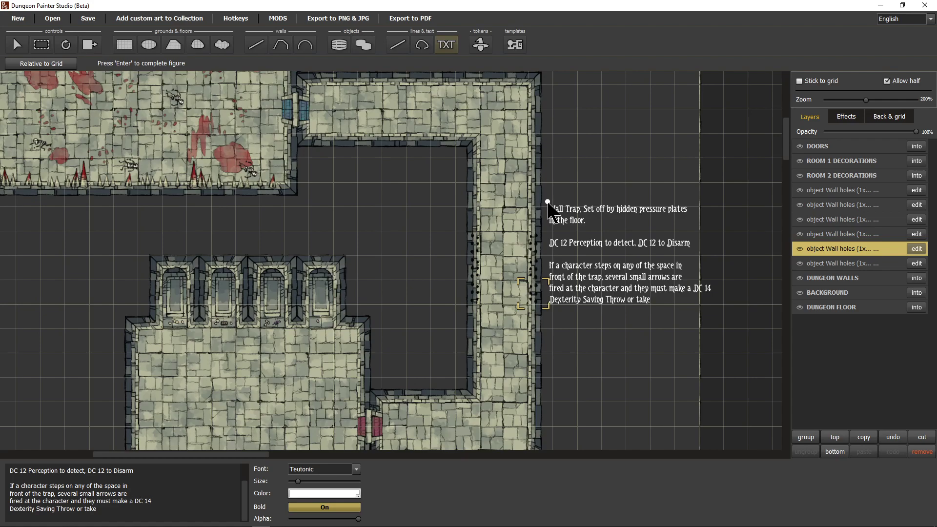
key(Return)
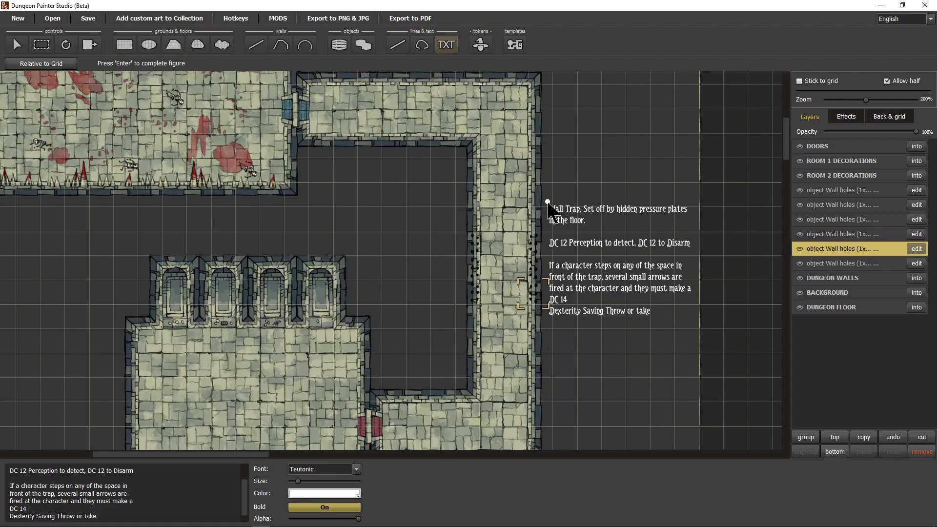
key(Delete)
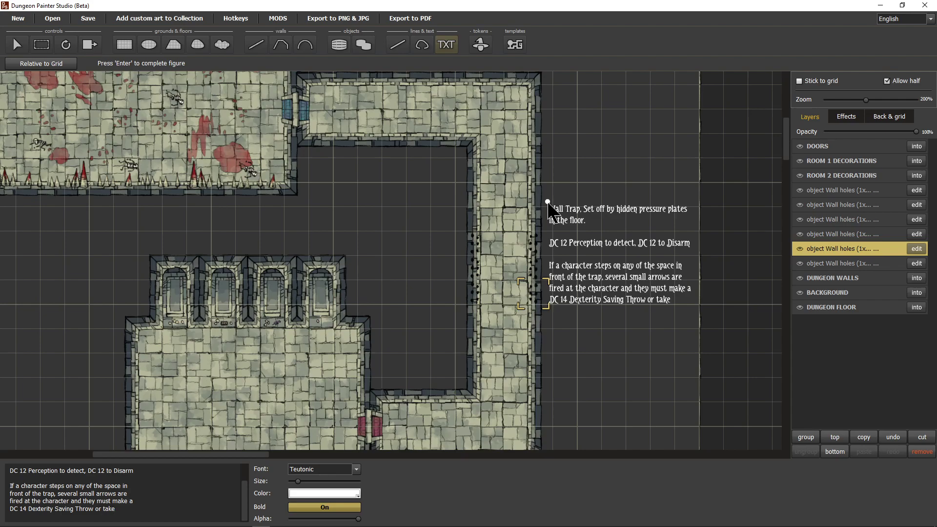
- Add the line "3d6 piercing damage." at the end of the trap label
key(Return)
text(3d6)
key(BackSpace)
text(6 piercing damage.)
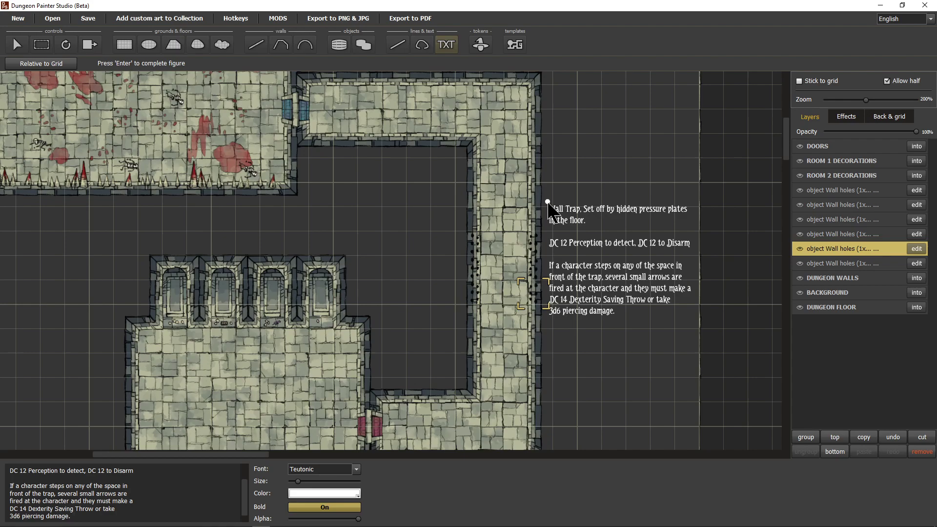
- Append "Half damage on a" to the damage line and put "successful save." on the next line
text(Half damage on a succes)
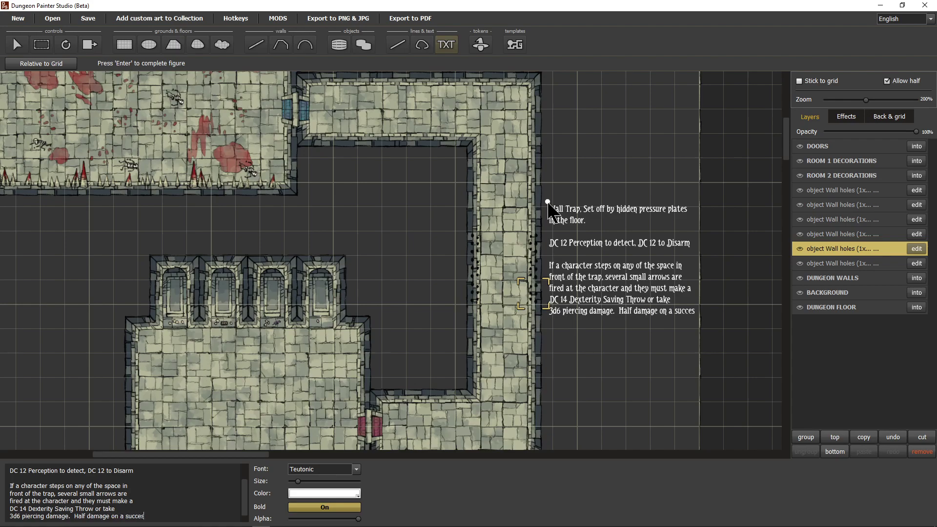
key(BackSpace)
key(BackSpace)
key(BackSpace)
key(BackSpace)
key(BackSpace)
key(BackSpace)
key(Return)
text(successful save.)
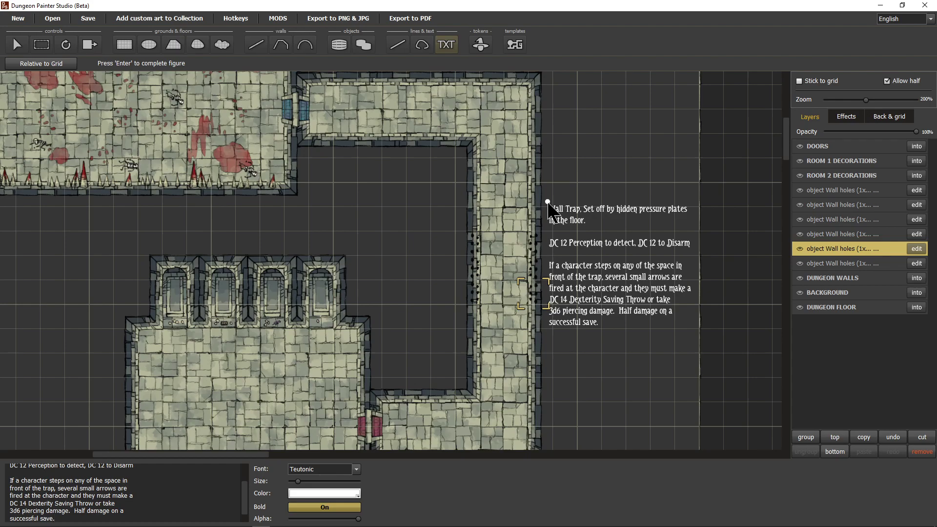
- Go through the label text and remove the empty line at its end
key(Up)
key(Up)
key(Up)
key(Up)
key(Up)
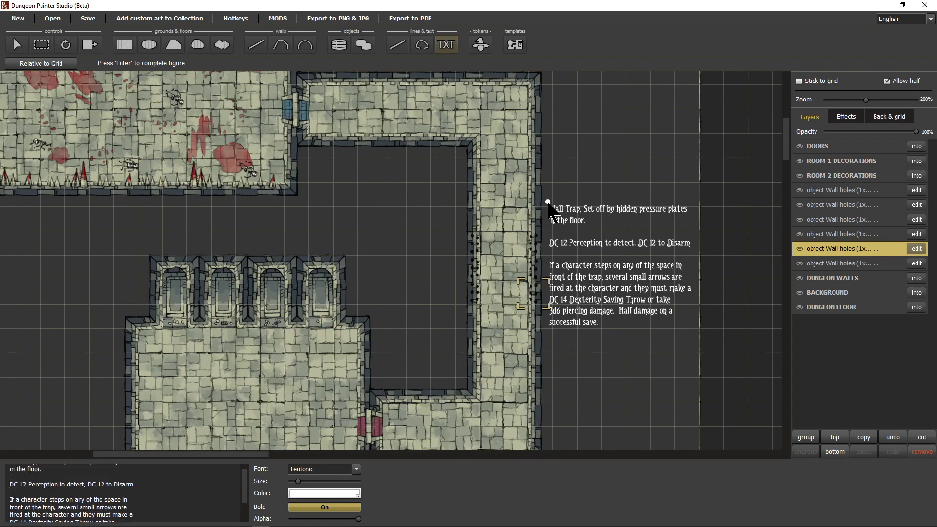
key(Down)
key(Down)
key(Down)
key(Down)
key(Down)
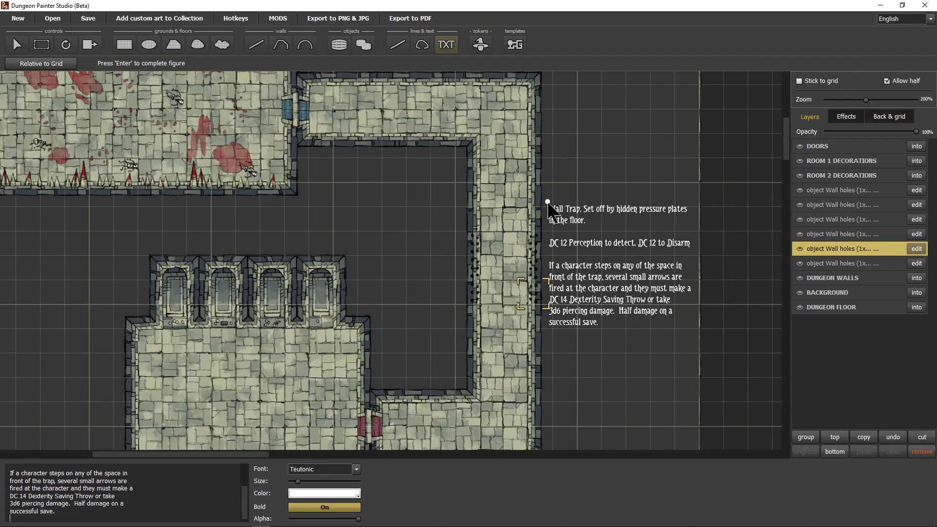
key(BackSpace)
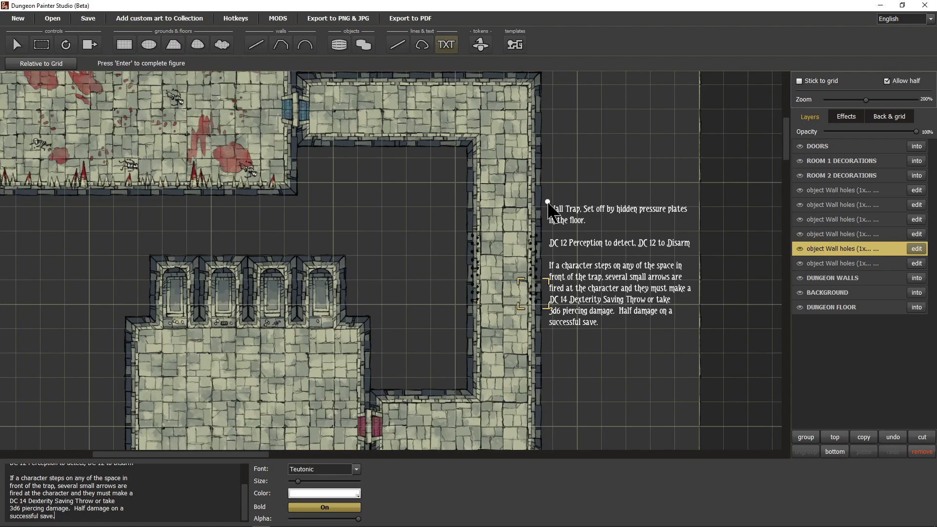
- Place the finished trap label outside the vertical corridor, beside the wall holes on its outer wall
mouse_move(548, 202)
mouse_down()
mouse_move(425, 162)
mouse_move(538, 160)
mouse_move(541, 211)
mouse_move(582, 227)
mouse_move(541, 215)
mouse_move(548, 207)
mouse_up()
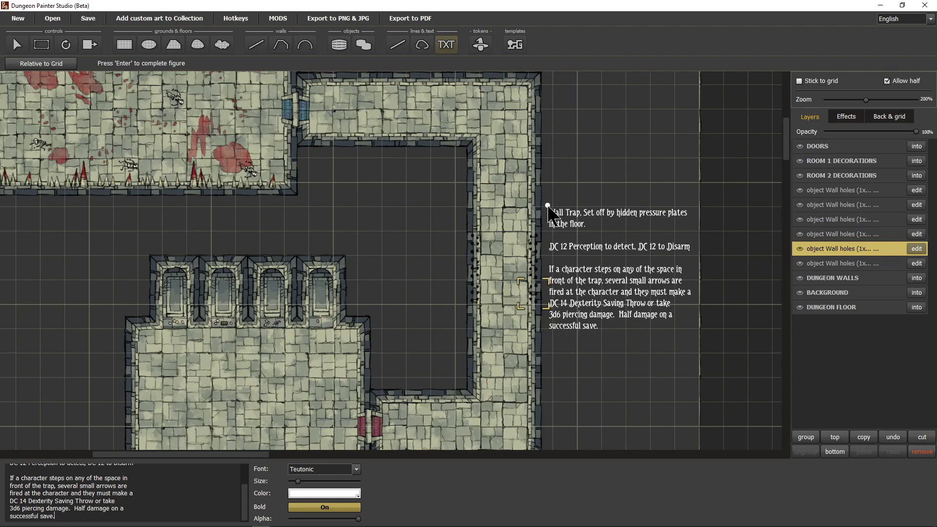
click(549, 207)
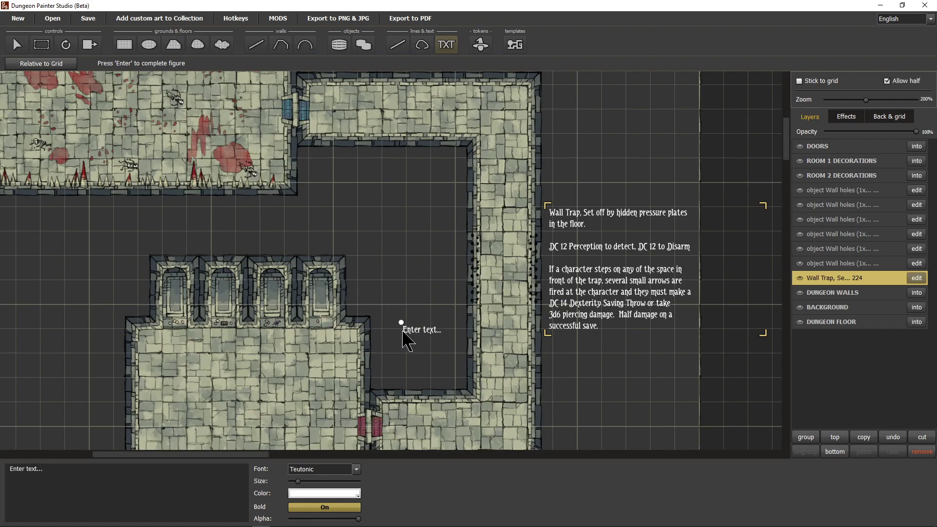
drag(389, 322, 427, 364)
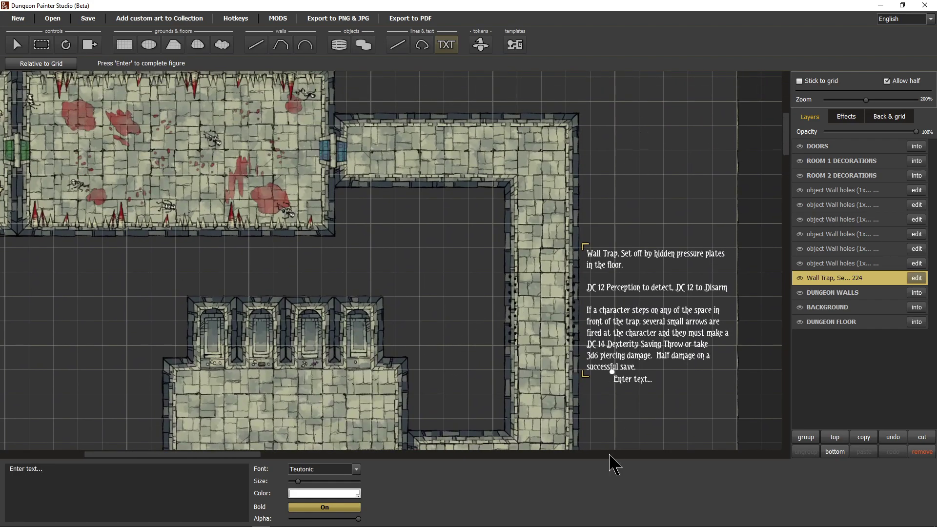
drag(430, 261, 471, 269)
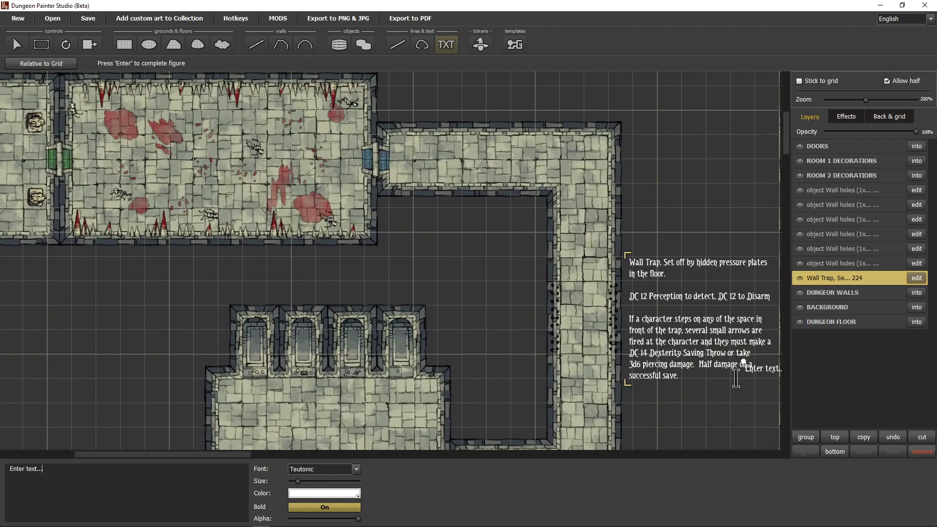
- Group the six wall holes with the Wall Trap text and name the group HALLWAY DECORATIONS
drag(513, 371, 469, 288)
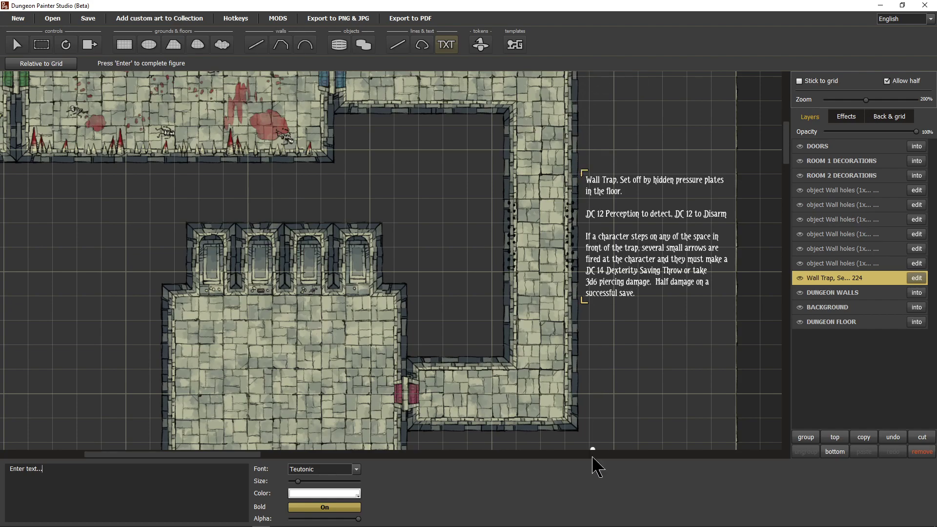
scroll(561, 424, up, 2)
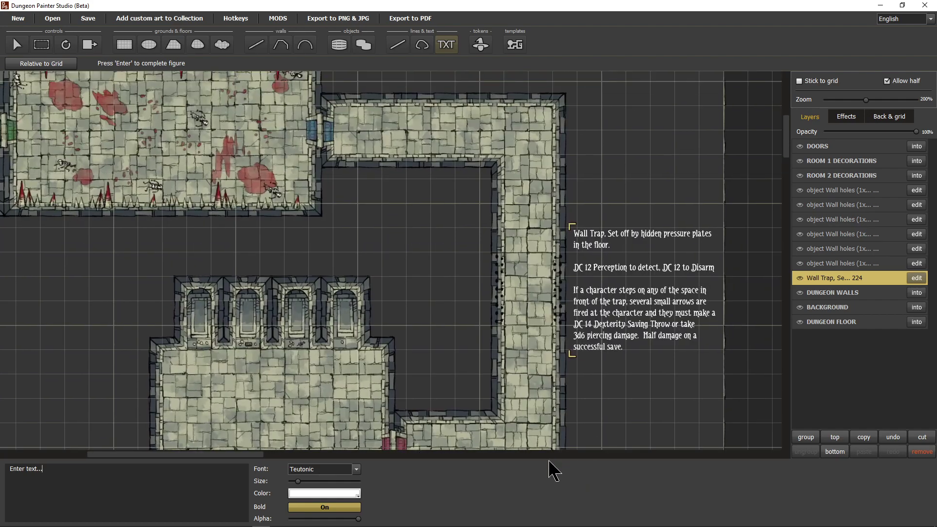
scroll(550, 293, down, 3)
scroll(554, 210, down, 2)
scroll(547, 288, up, 6)
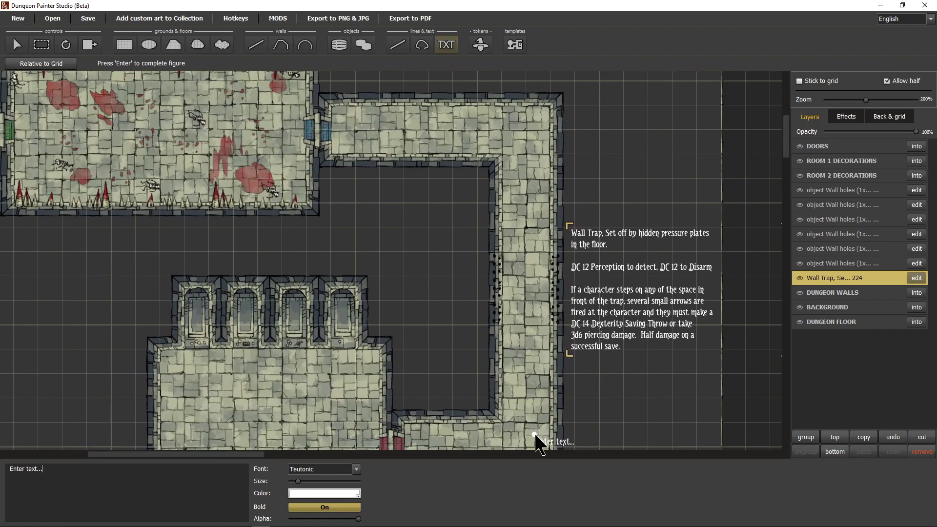
scroll(537, 429, down, 3)
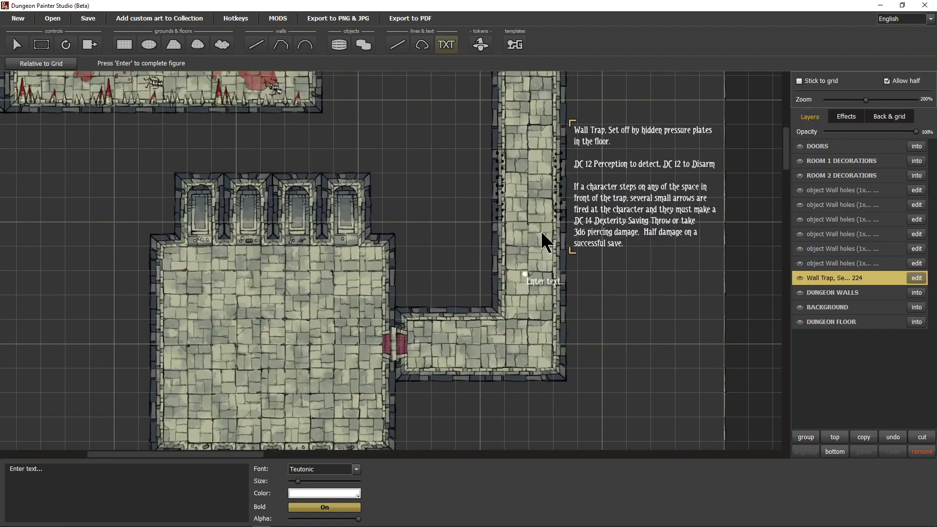
shift+click(834, 190)
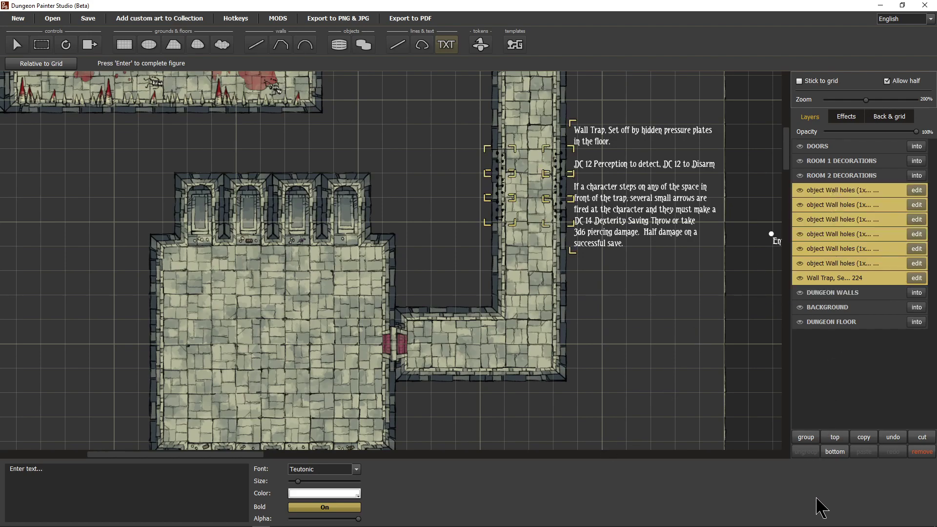
click(806, 437)
double_click(833, 192)
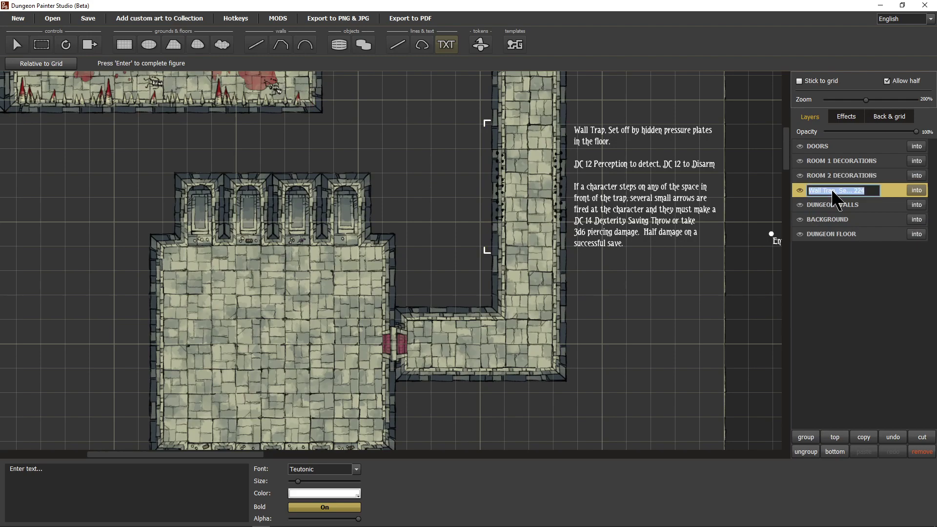
text(HALLWAY DECORATIONS)
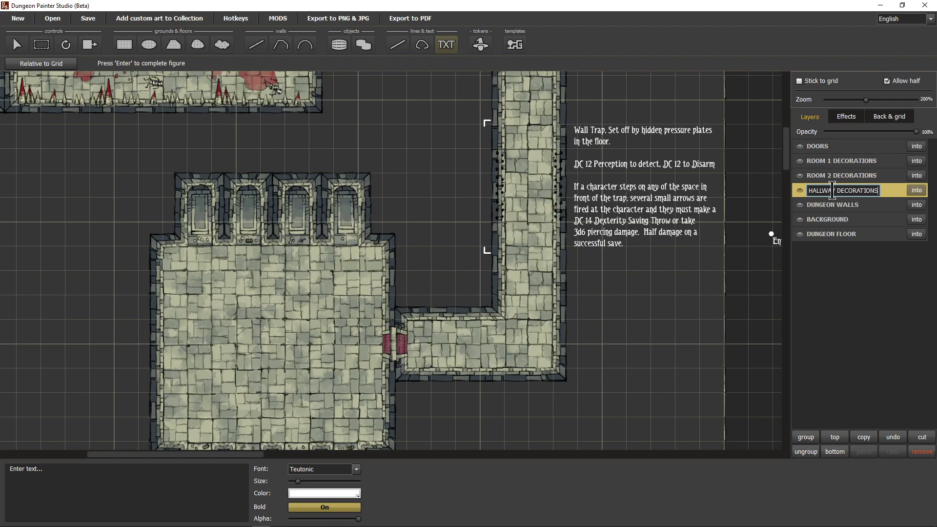
key(Return)
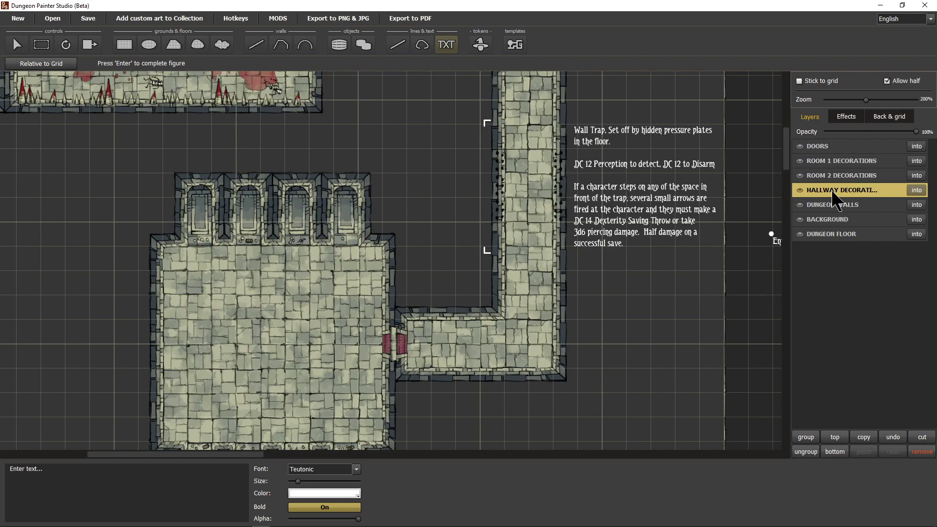
- Switch to placing objects and show the start of the Furniture folder in the 2-Minute Tabletop collection
drag(429, 380, 610, 360)
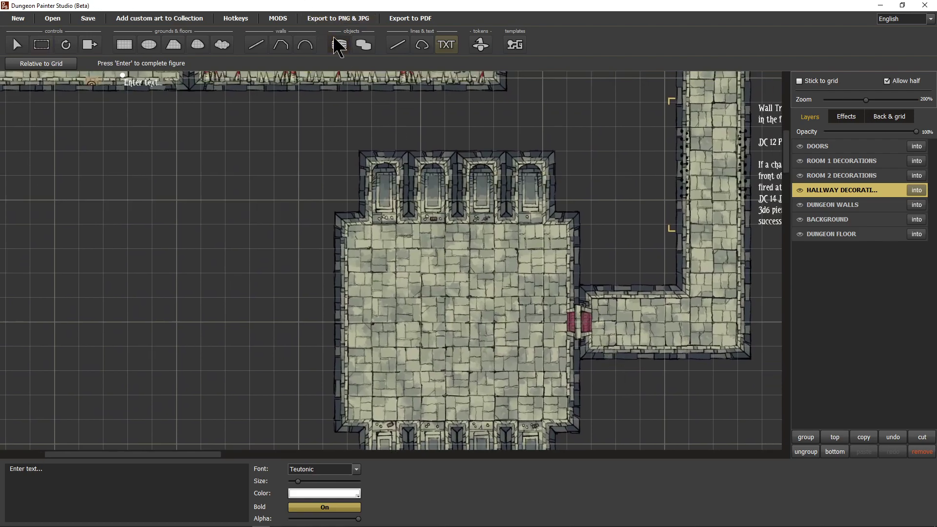
click(339, 44)
drag(453, 395, 475, 318)
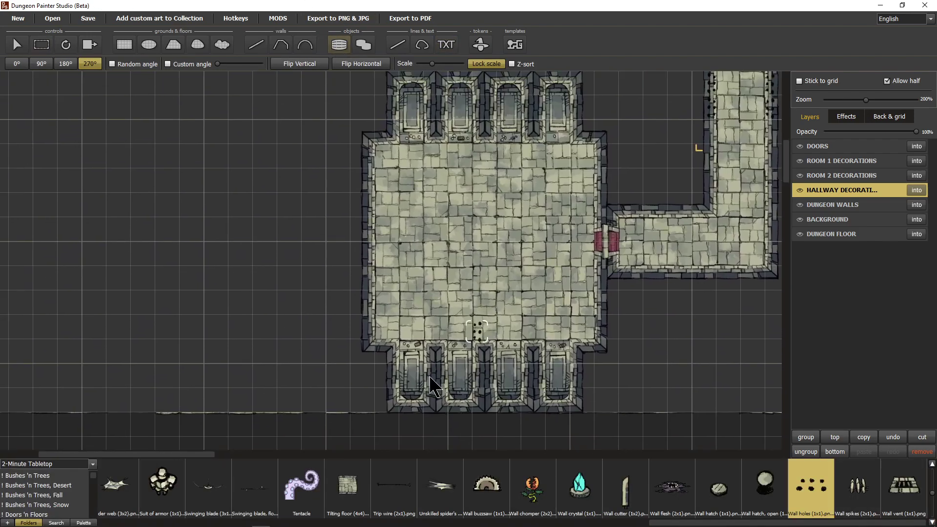
drag(450, 239, 419, 283)
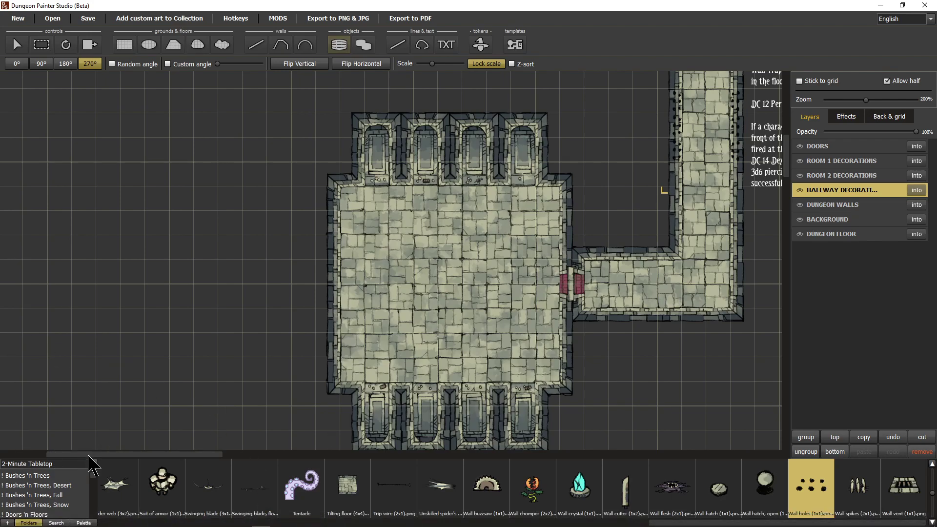
scroll(97, 500, down, 3)
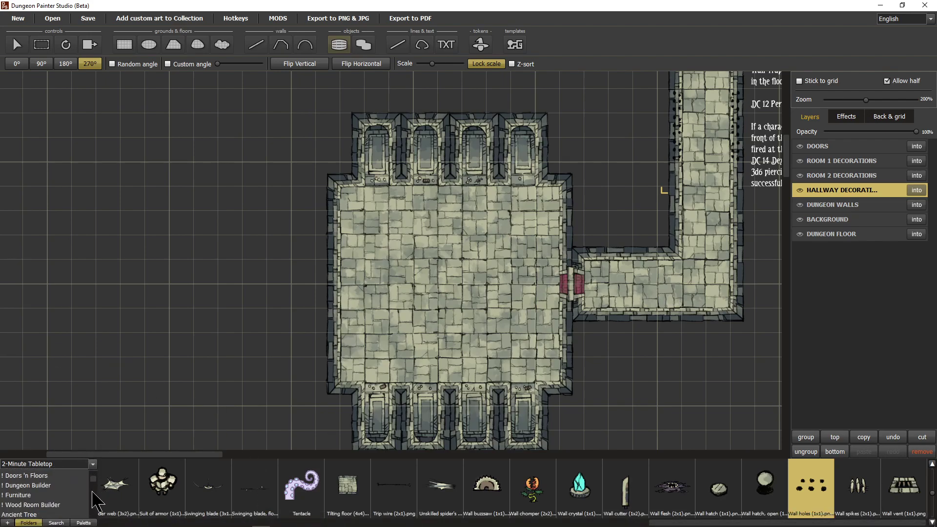
scroll(94, 476, up, 3)
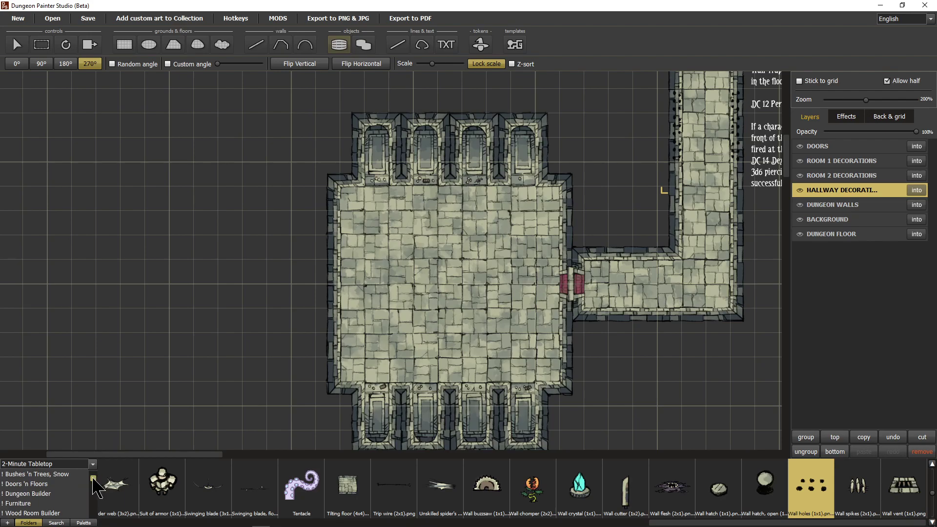
scroll(26, 489, down, 2)
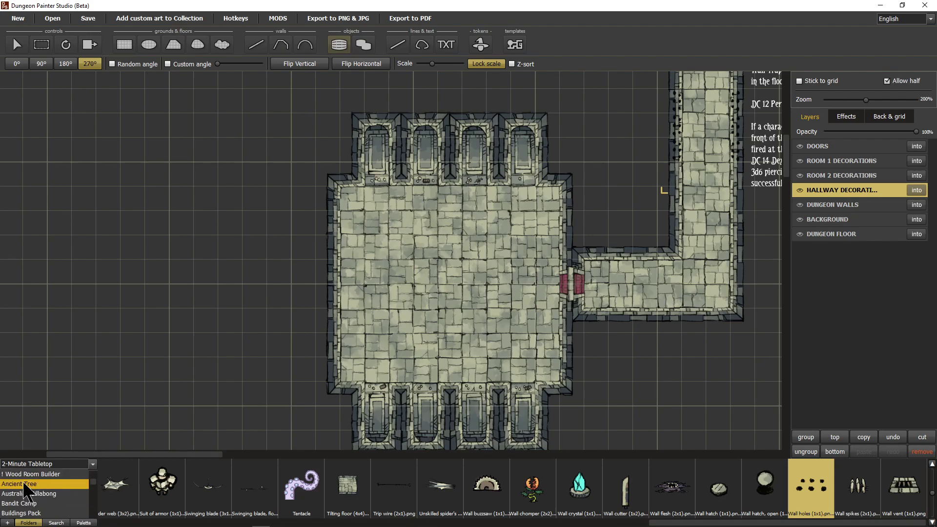
scroll(27, 495, up, 2)
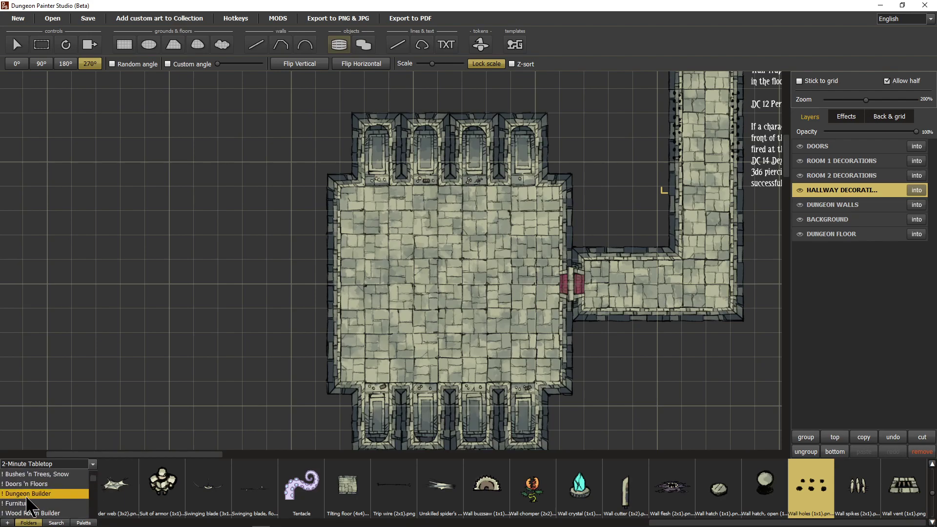
click(20, 505)
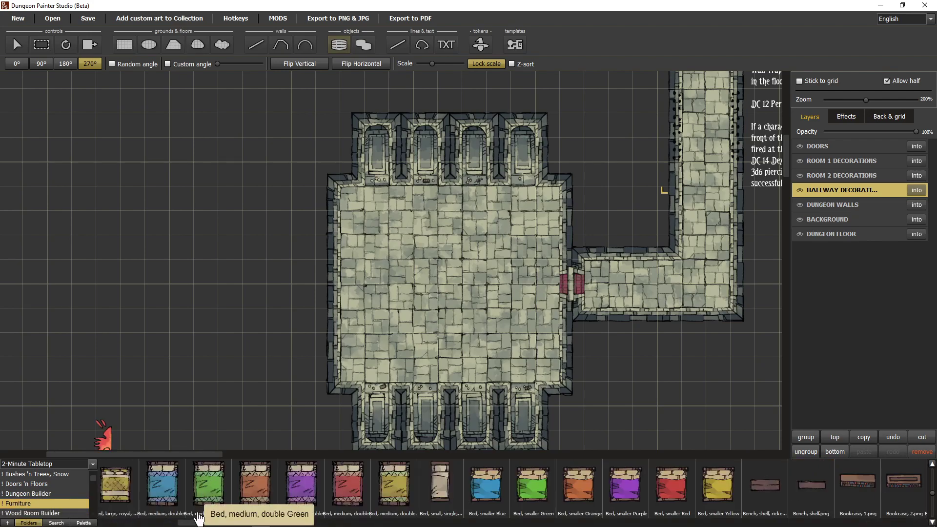
drag(196, 522, 120, 525)
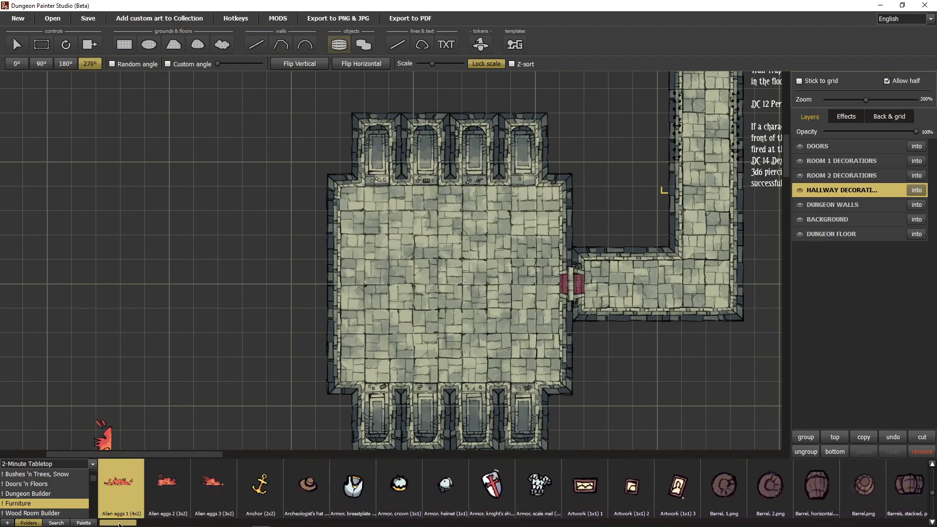
- With random angle enabled, place the knight's shield in the second lower alcove and the Archeologist's hat in the first upper alcove
click(492, 489)
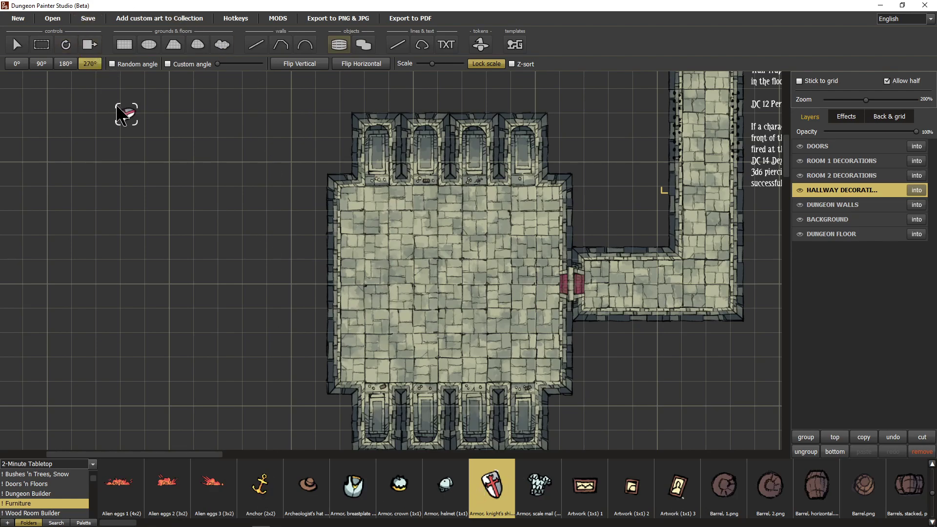
click(112, 64)
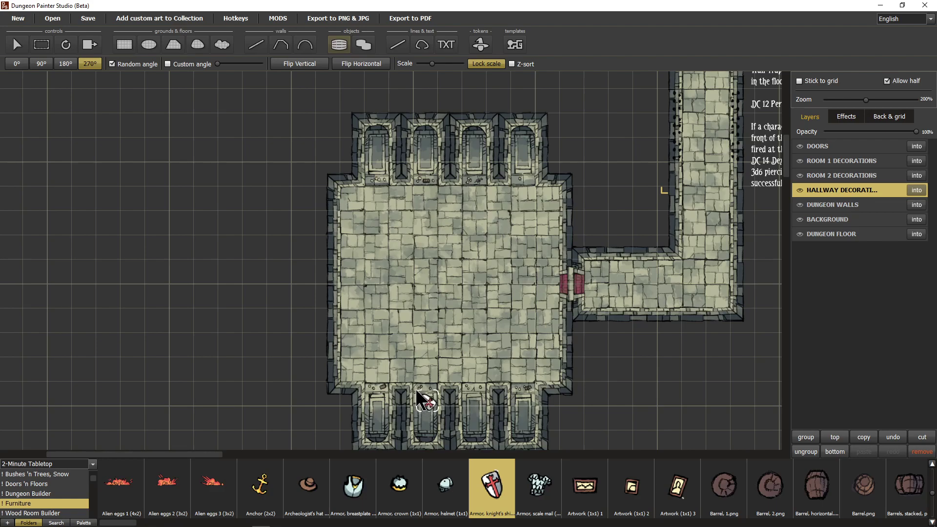
click(414, 400)
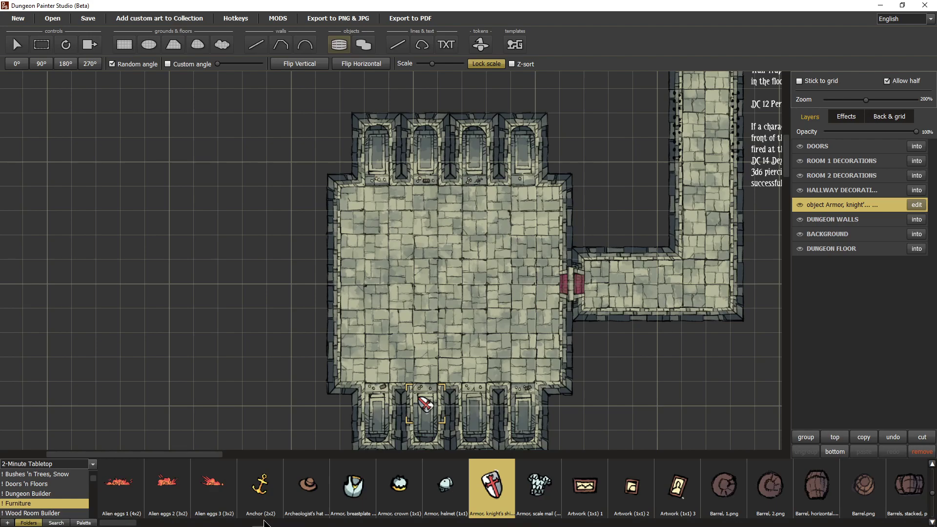
click(312, 491)
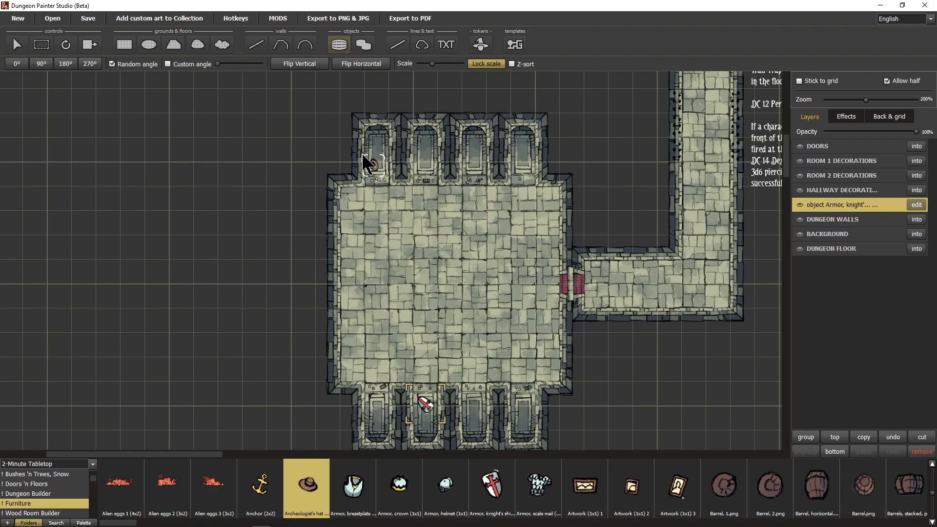
click(360, 155)
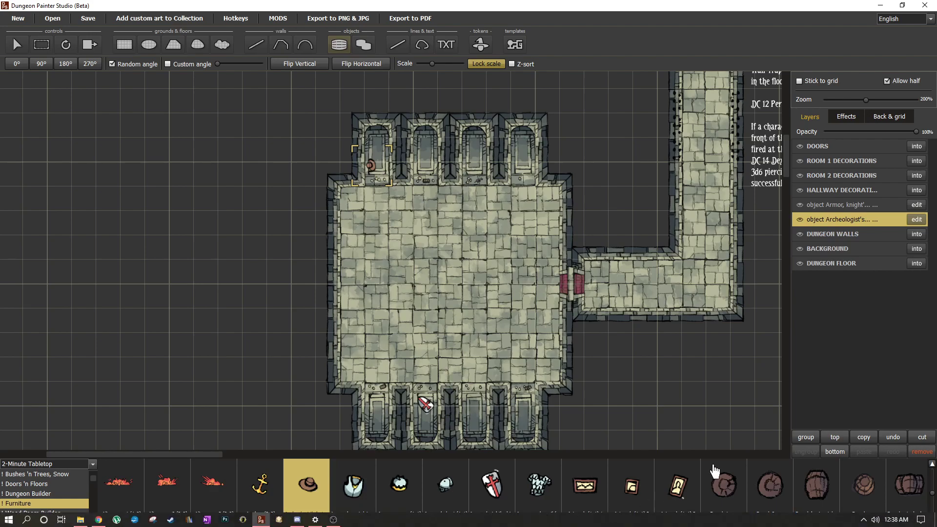
- Find the Gold pile (3x2) object among the furniture and place it near the center of the alcove room
scroll(715, 524, down, 10)
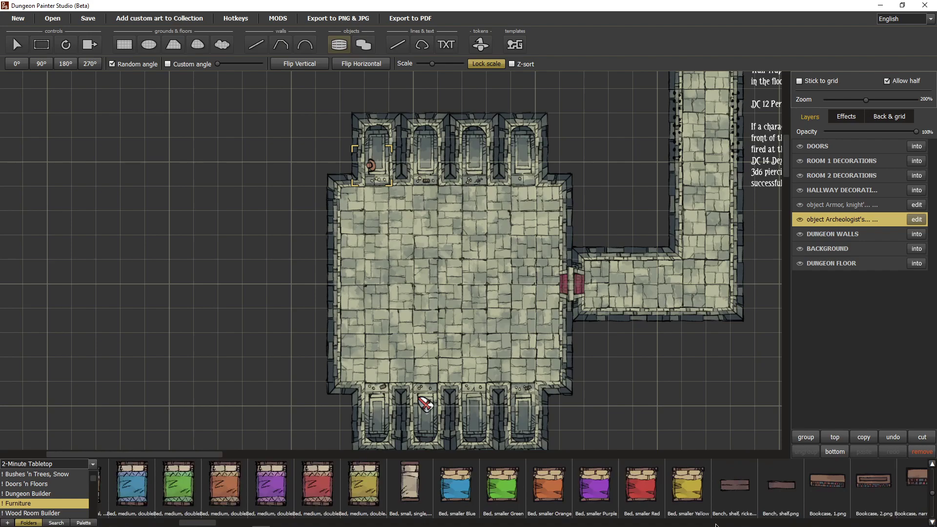
scroll(716, 525, down, 5)
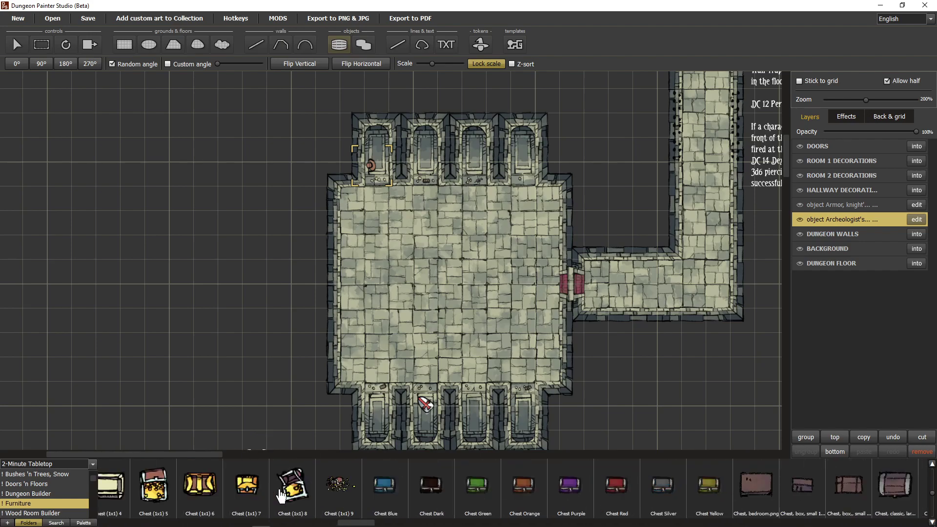
click(337, 484)
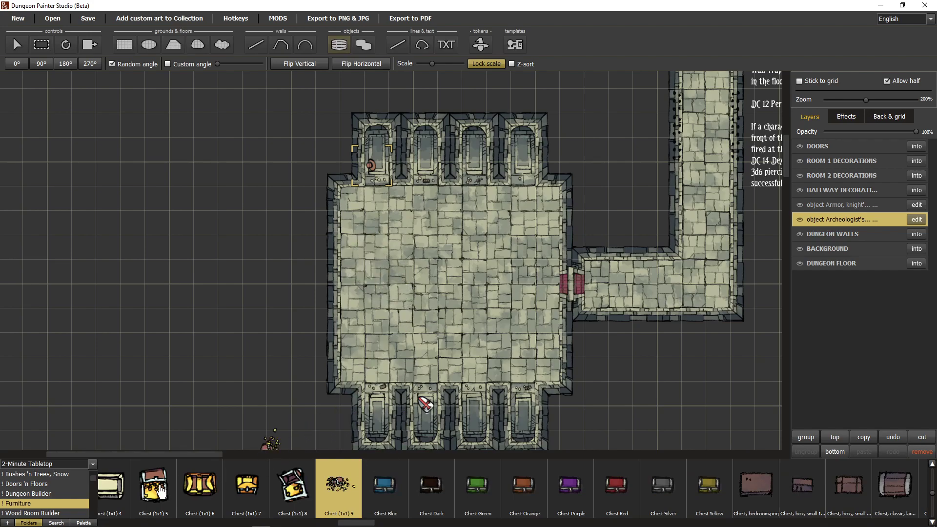
click(633, 525)
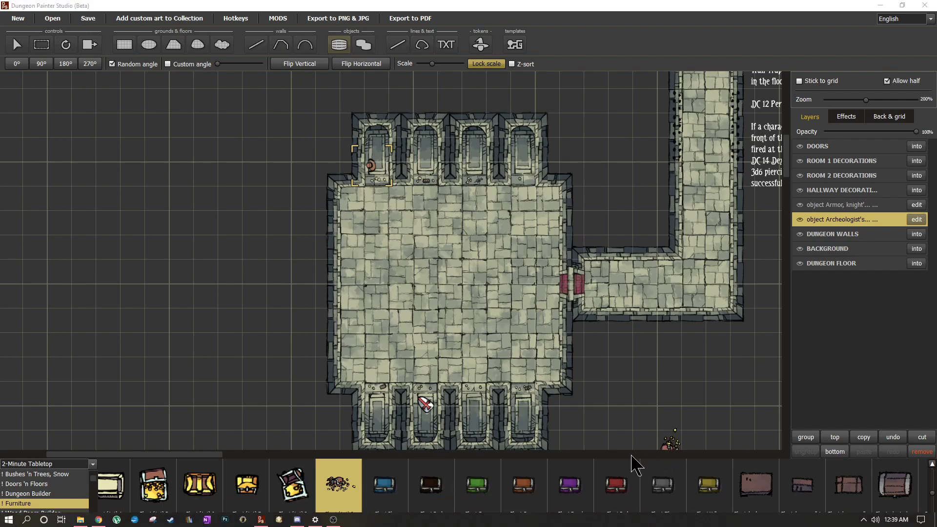
click(683, 2)
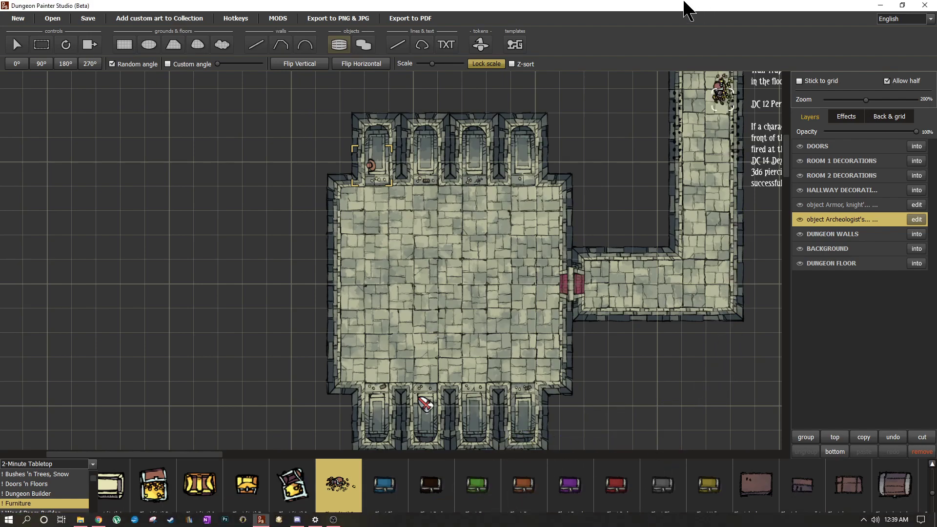
click(568, 525)
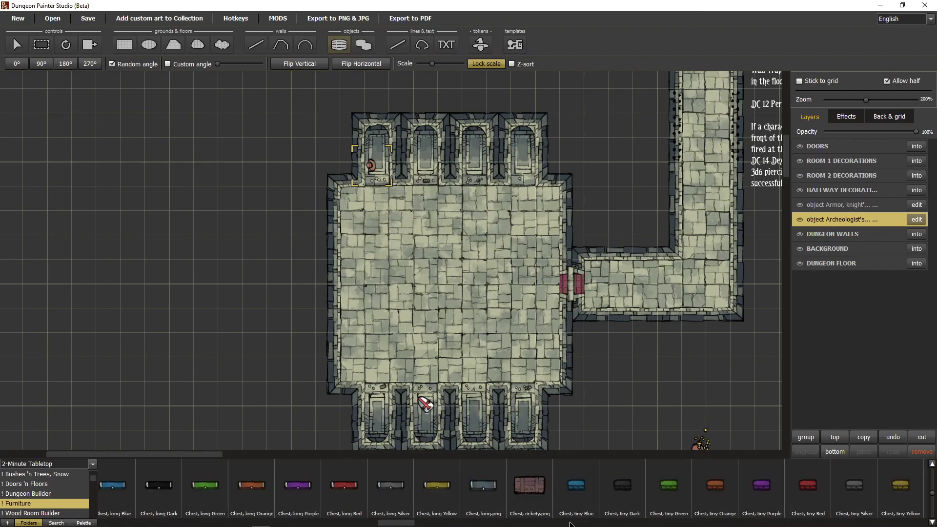
click(569, 525)
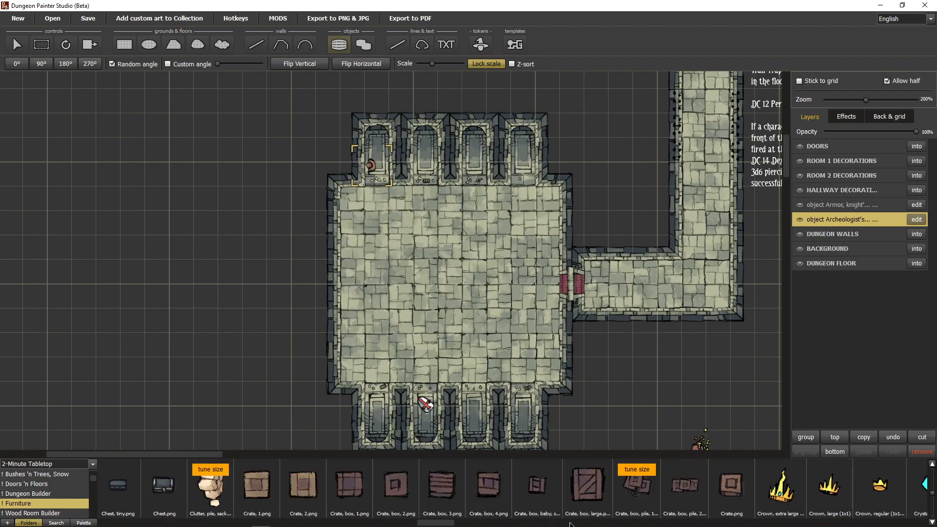
click(570, 525)
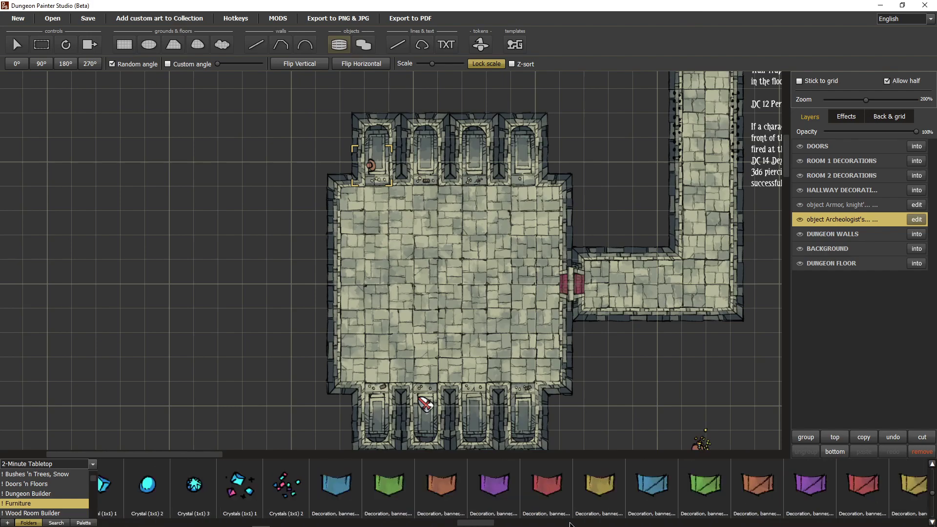
click(570, 525)
click(570, 525)
click(571, 525)
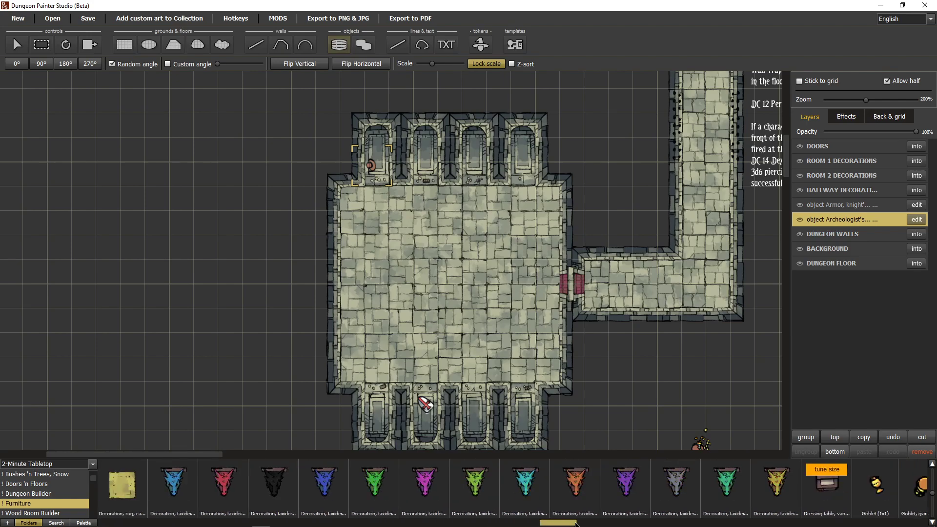
click(600, 525)
drag(600, 525, 604, 525)
click(476, 488)
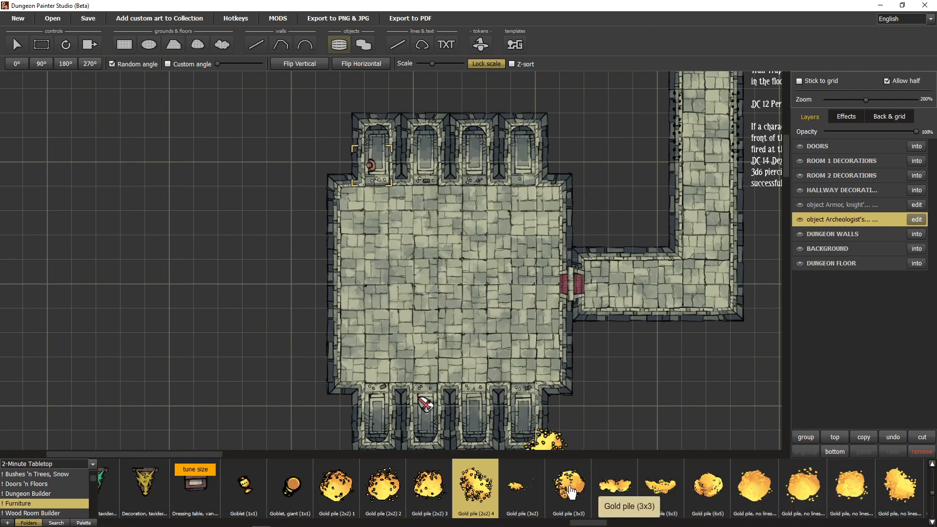
click(520, 485)
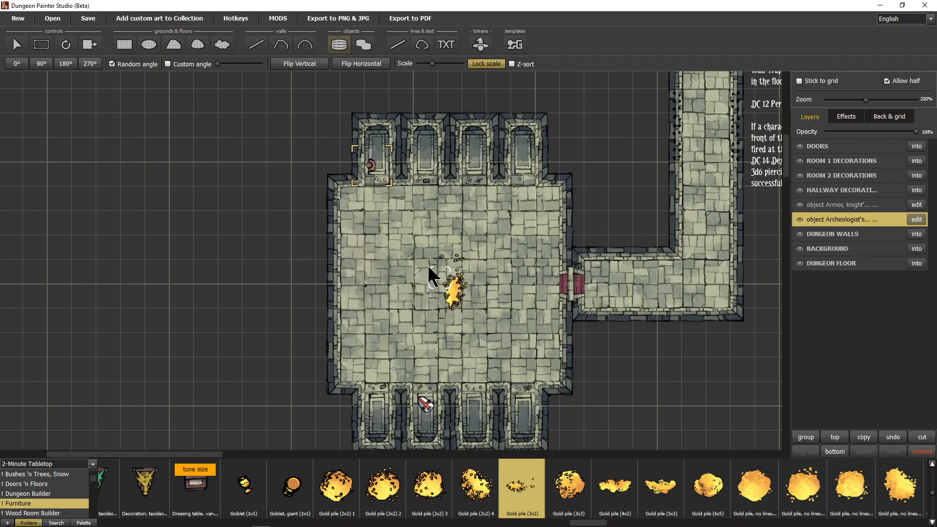
click(430, 276)
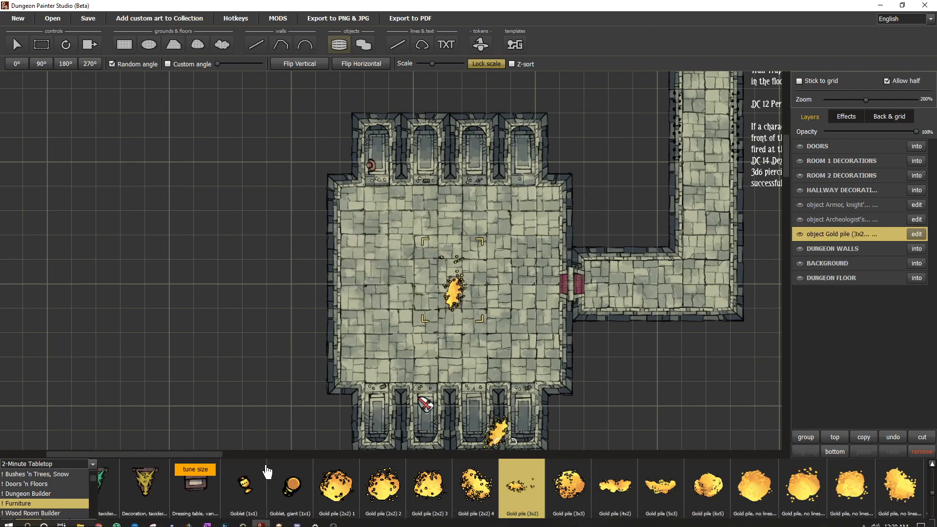
- Place the Chest (1x1) 7 object at a custom angle just above the gold pile in the alcove room
drag(598, 524, 358, 523)
click(447, 494)
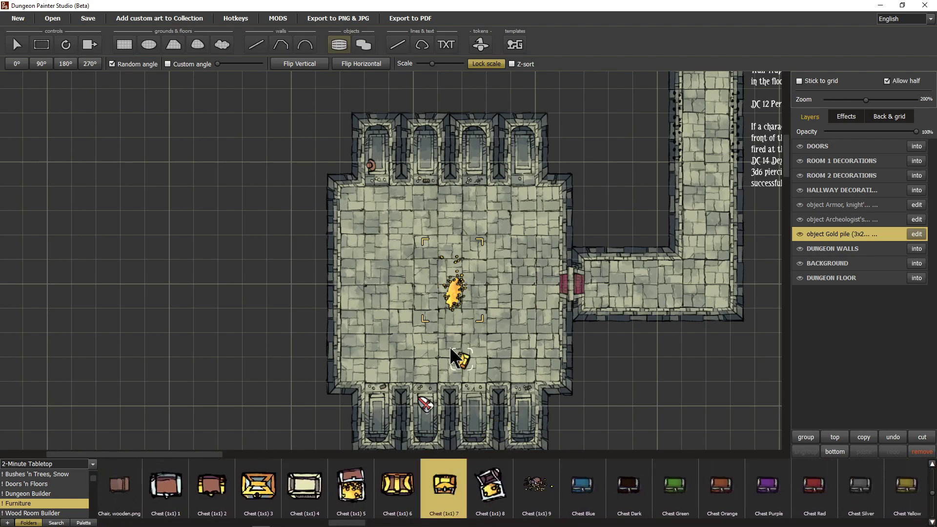
scroll(447, 313, up, 3)
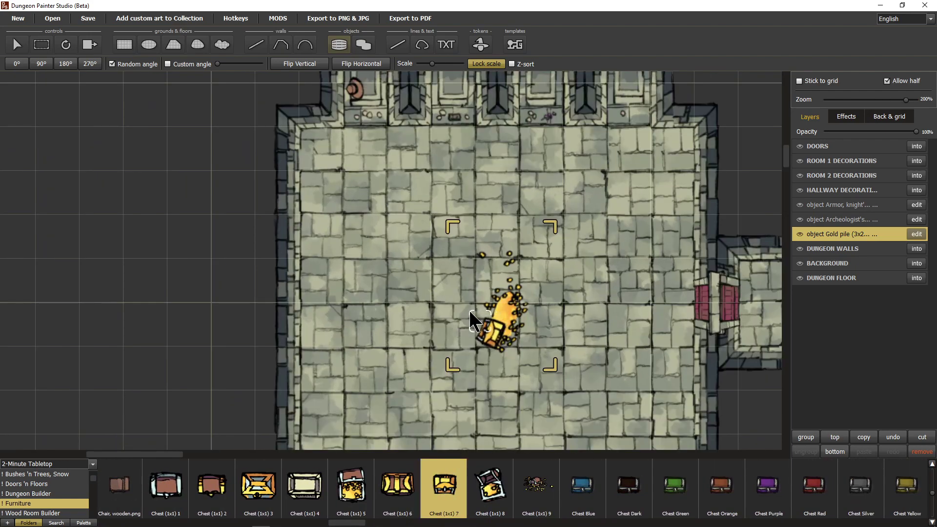
click(168, 64)
drag(218, 64, 257, 83)
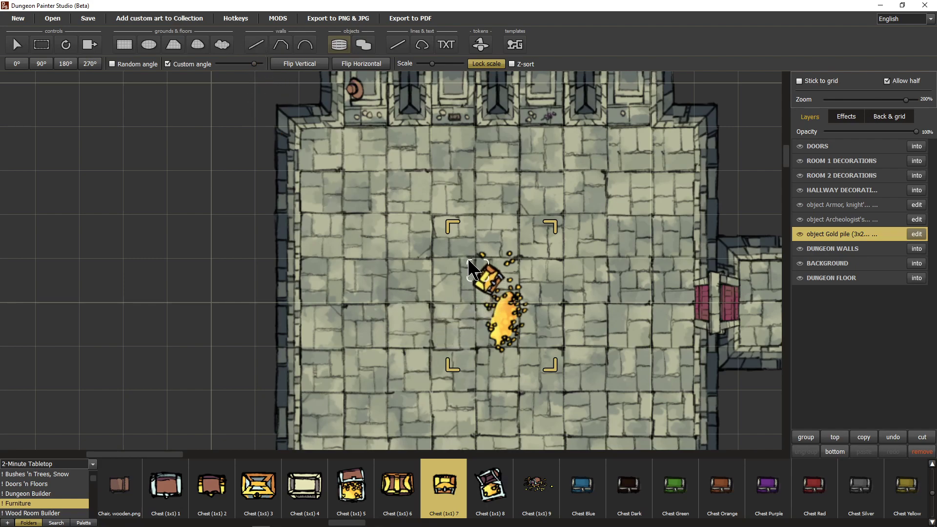
click(469, 267)
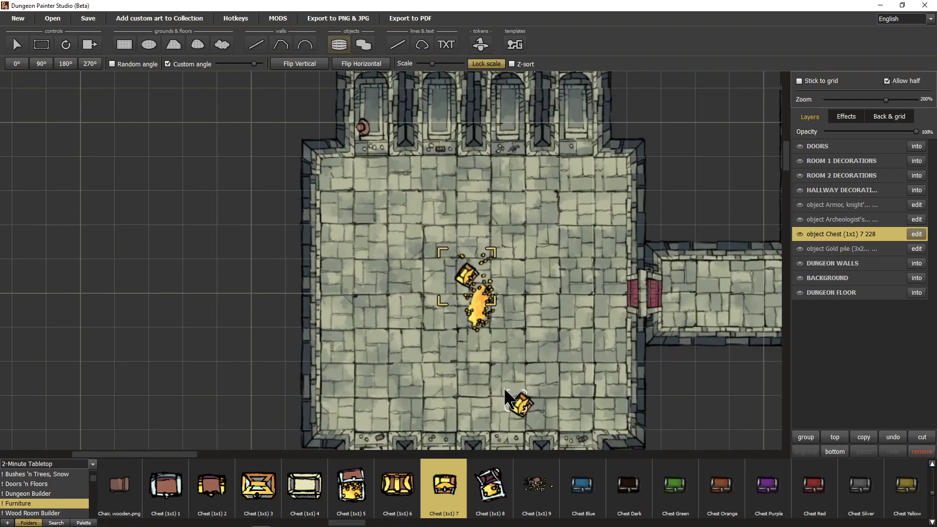
- Find the Crystals (1x1) 2 object among the furniture and place it beside the gold pile, just below the chest
click(518, 524)
click(519, 523)
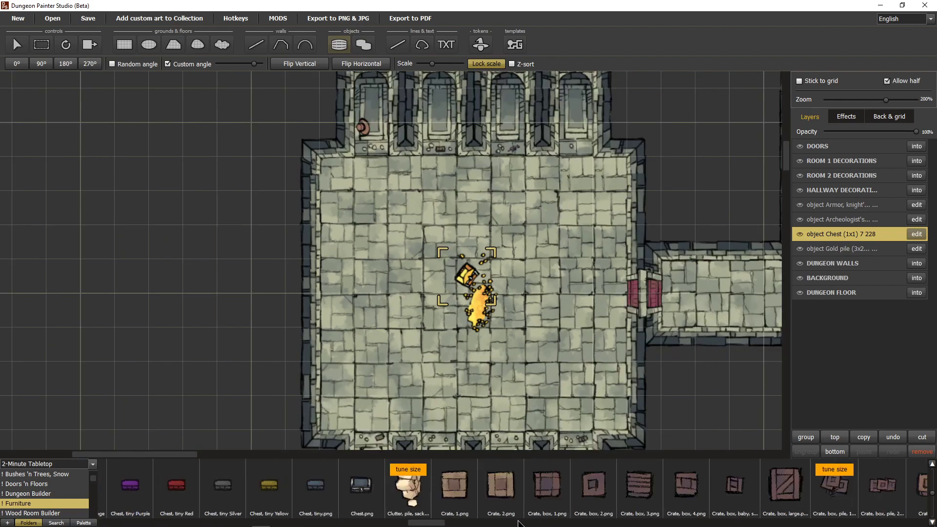
click(518, 523)
click(519, 523)
drag(513, 523, 478, 523)
click(347, 486)
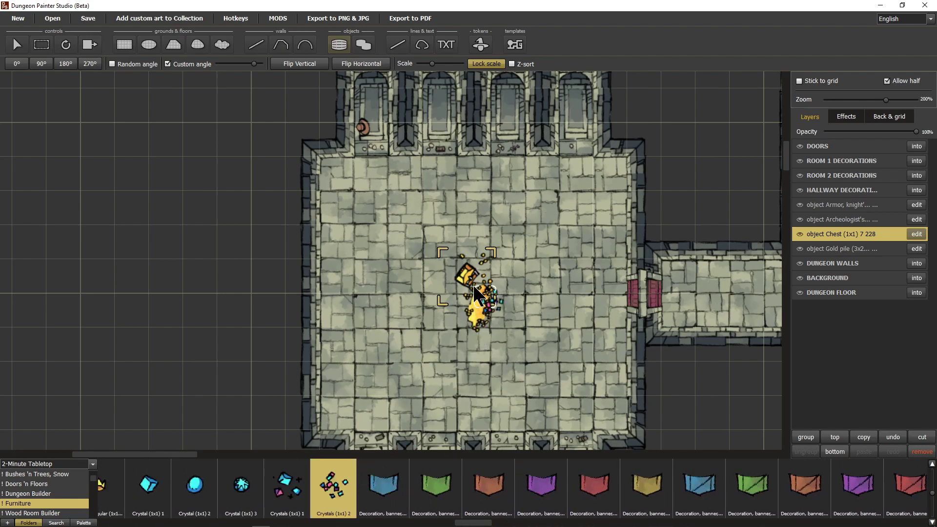
click(443, 288)
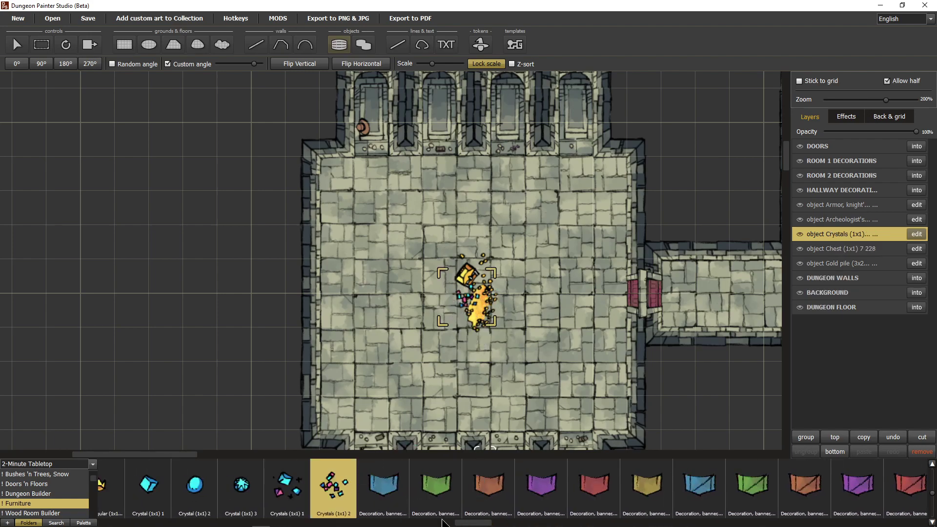
- Choose the Light, wall, 3 object for placement and ungroup the HALLWAY DECORATIONS group
drag(468, 524, 659, 526)
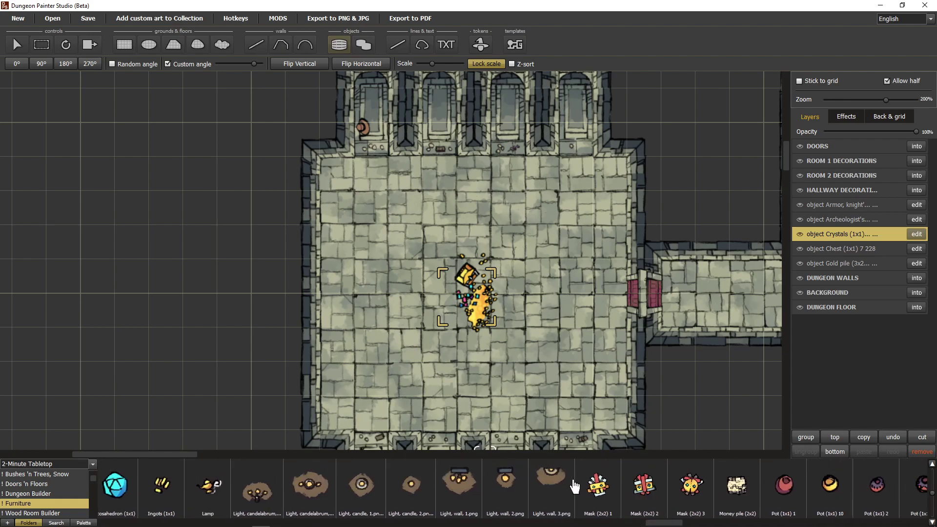
click(554, 495)
drag(703, 357, 538, 360)
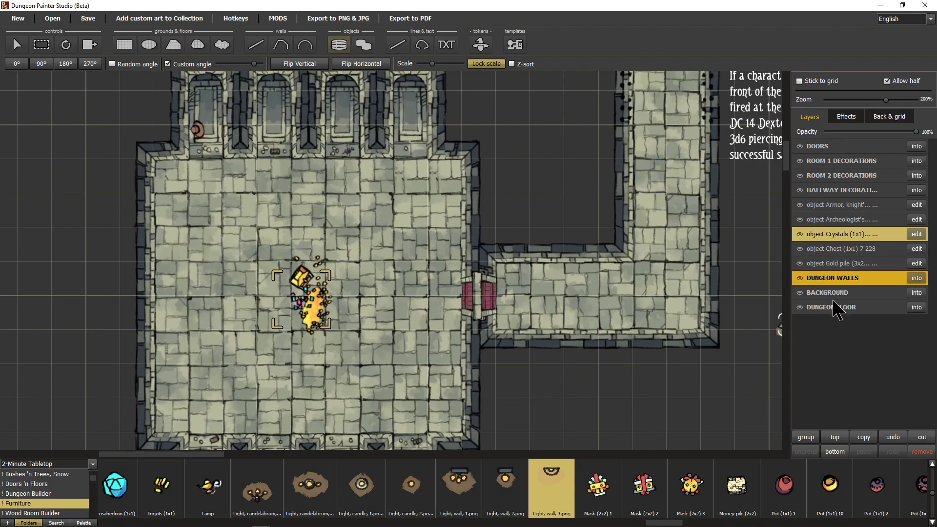
click(844, 190)
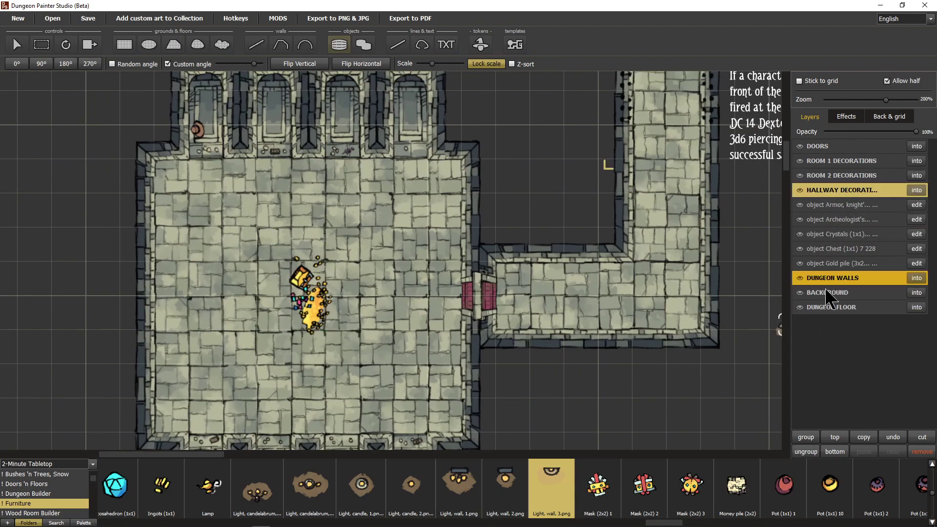
click(806, 452)
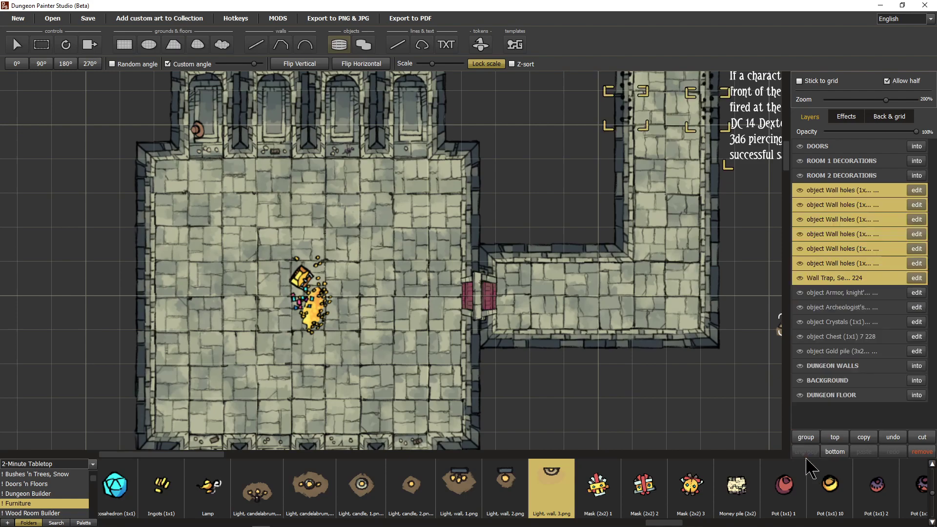
- With a wall hole layer selected, place the Light, wall, 3 object at 180° on the lower wall of the upper hallway
drag(682, 224, 501, 340)
right_click(474, 343)
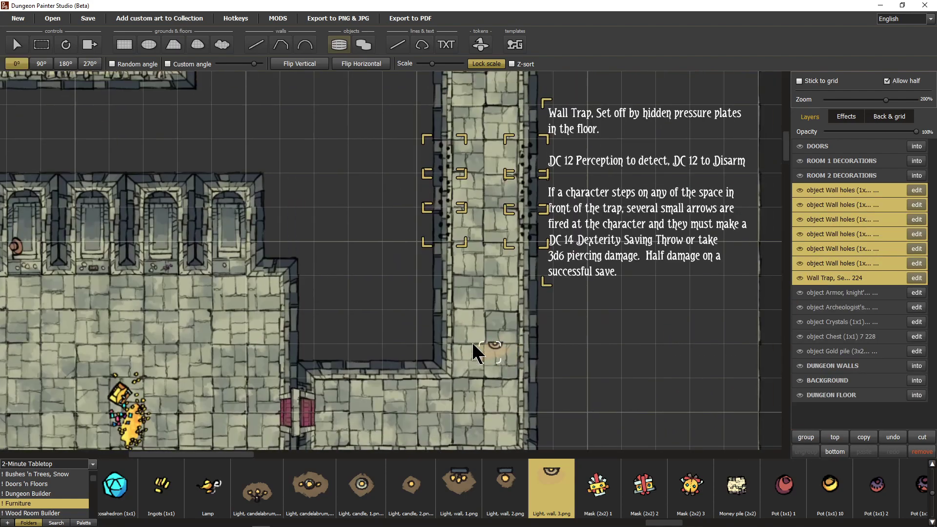
drag(483, 295, 472, 367)
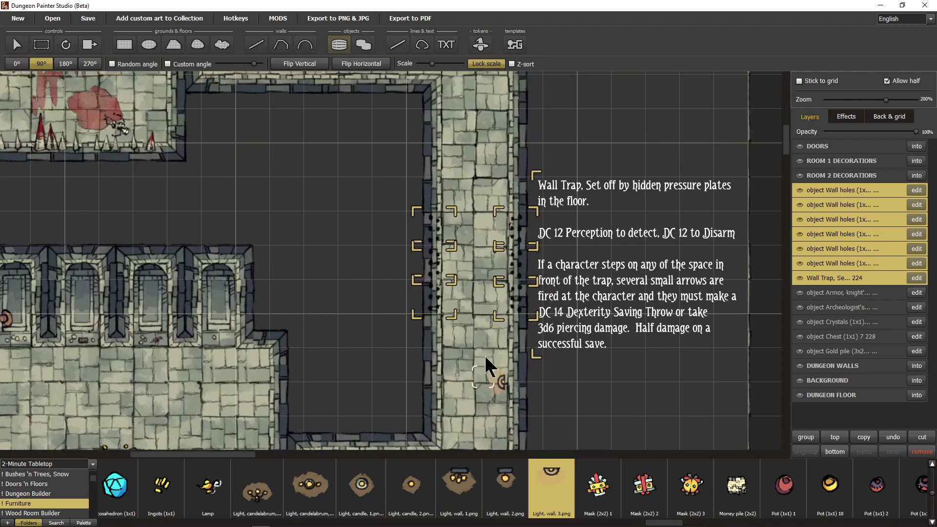
click(822, 194)
drag(446, 259, 433, 445)
right_click(468, 160)
right_click(453, 154)
right_click(441, 152)
right_click(266, 210)
right_click(265, 207)
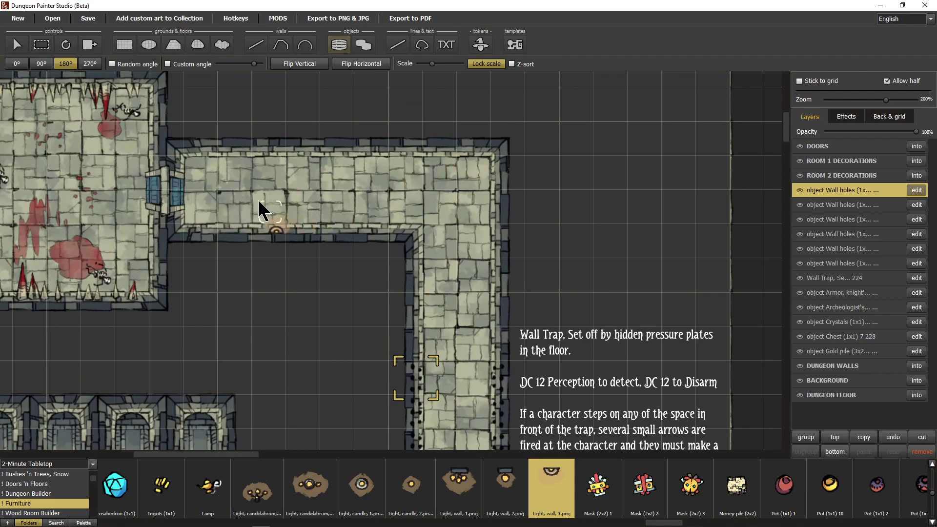
click(289, 203)
- Place wall lights at 0° on the upper wall near the hallway's top corner and at 90° on the outer wall below the trap
right_click(420, 172)
right_click(441, 156)
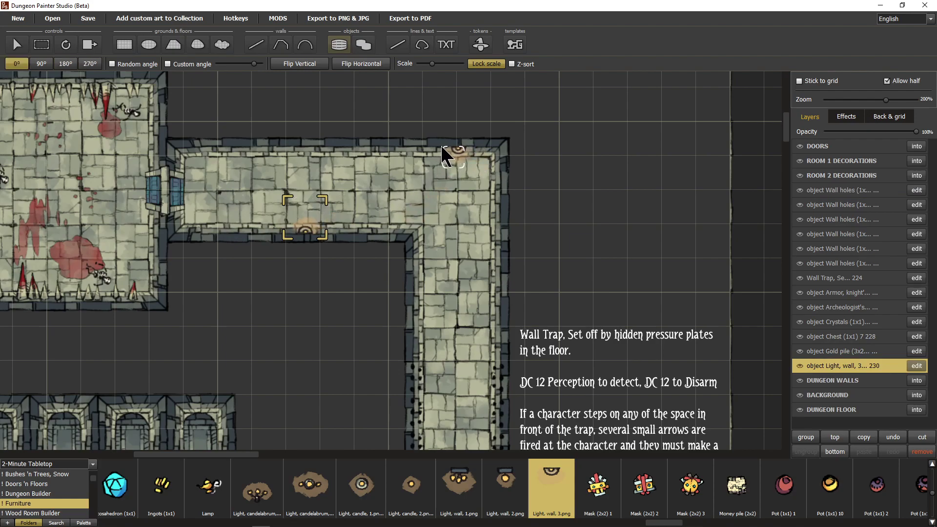
click(449, 155)
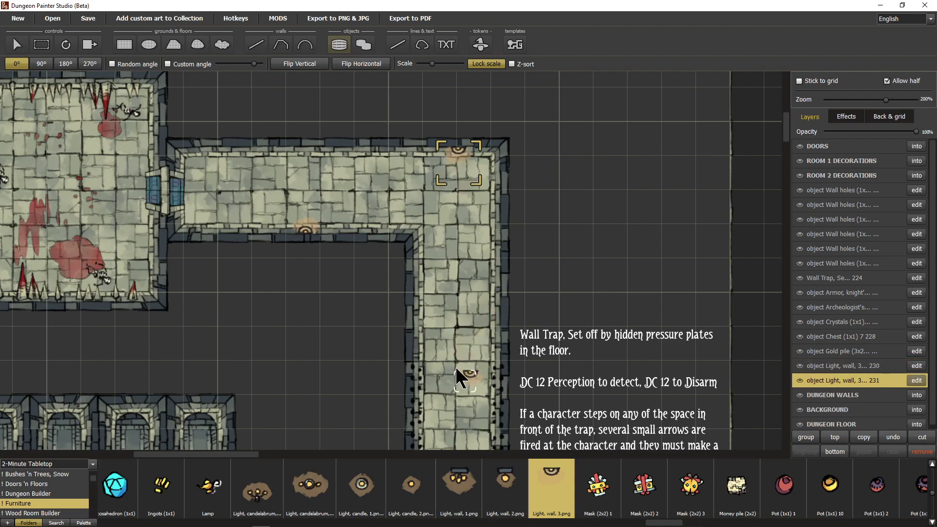
key(r)
drag(465, 330, 484, 99)
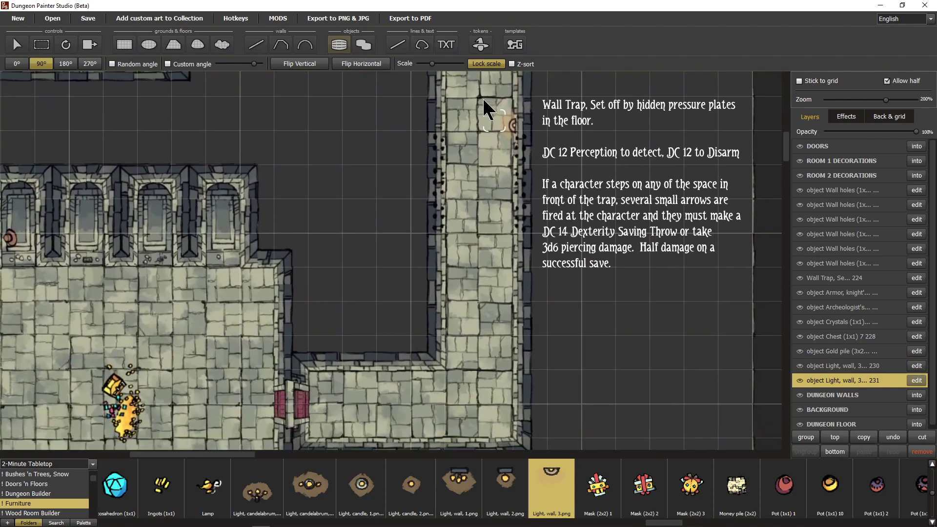
click(493, 335)
- Place another wall light at 180° on the lower wall of the hallway near the red door
drag(391, 389, 412, 352)
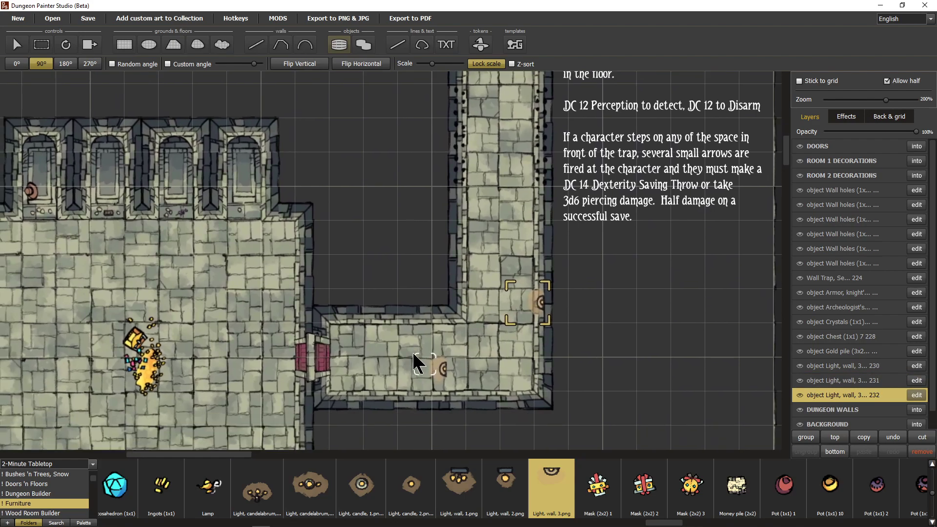
key(r)
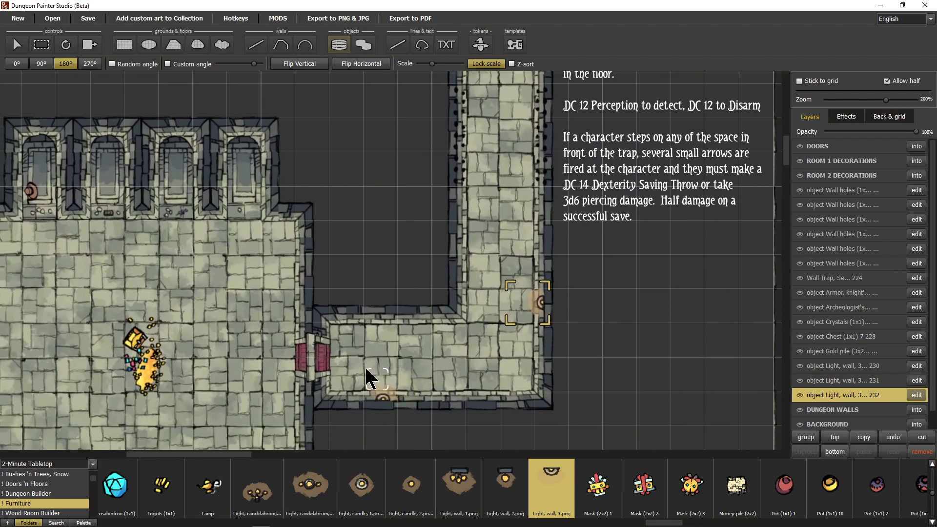
click(366, 370)
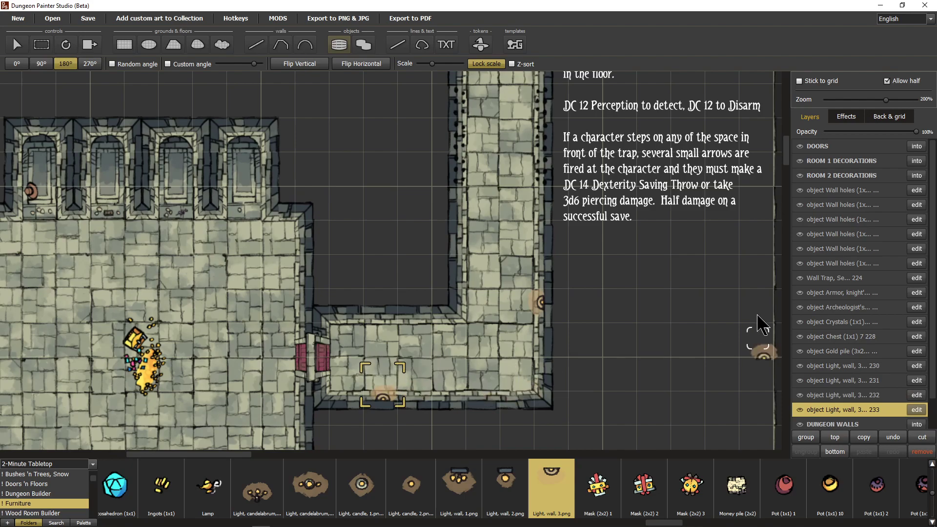
- Move the four wall light layers below the Wall Trap text and group them with the trap layers as HALLWAY DECORATIONS
shift+click(848, 367)
drag(845, 366, 851, 282)
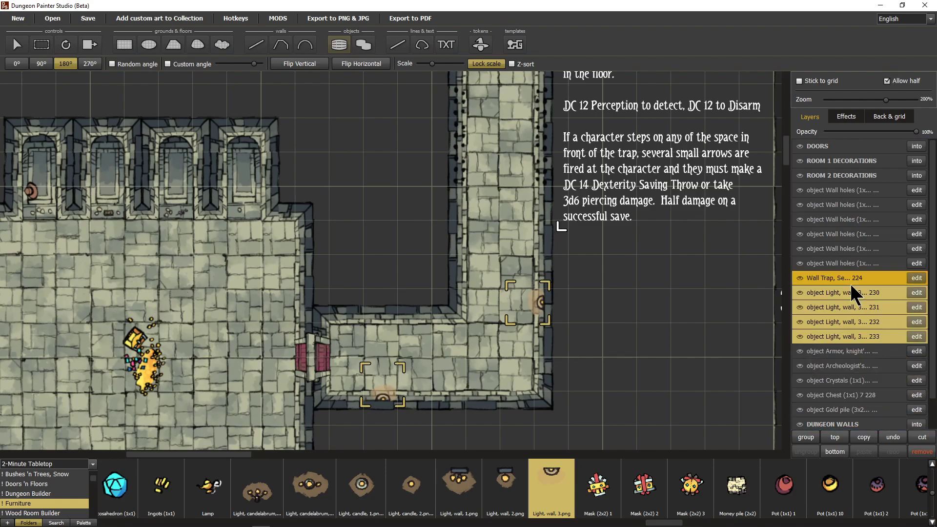
click(837, 336)
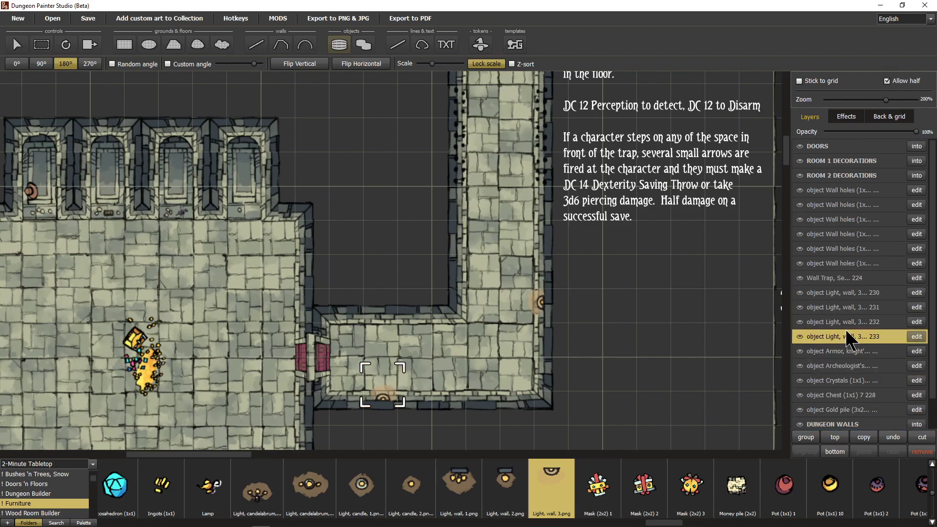
shift+click(840, 191)
click(808, 438)
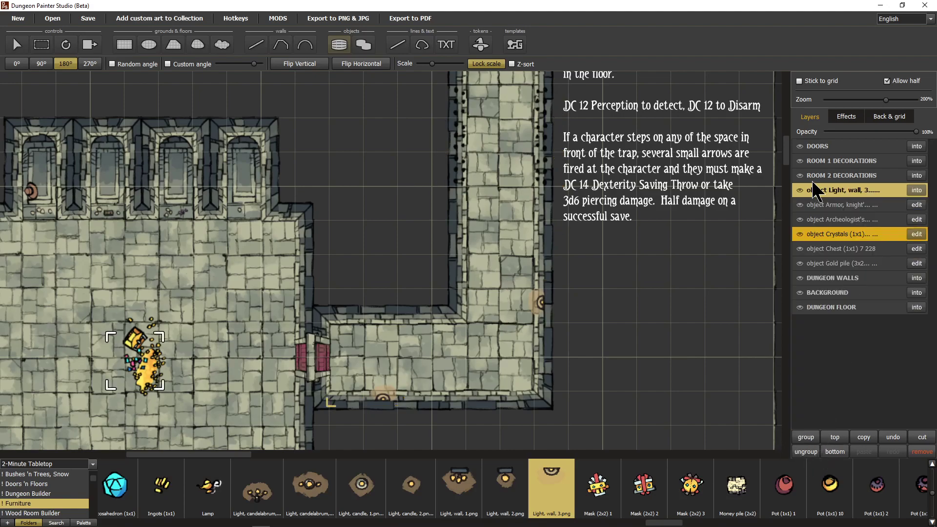
double_click(822, 191)
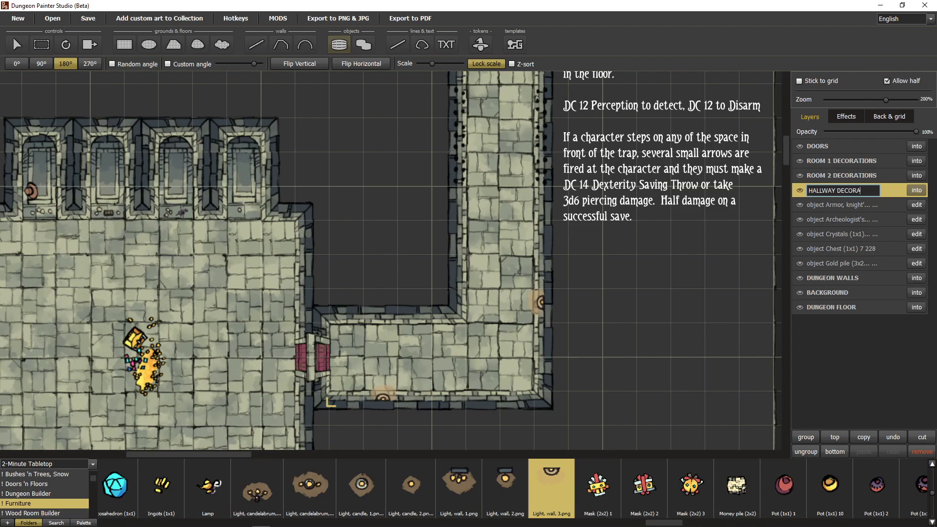
key(Return)
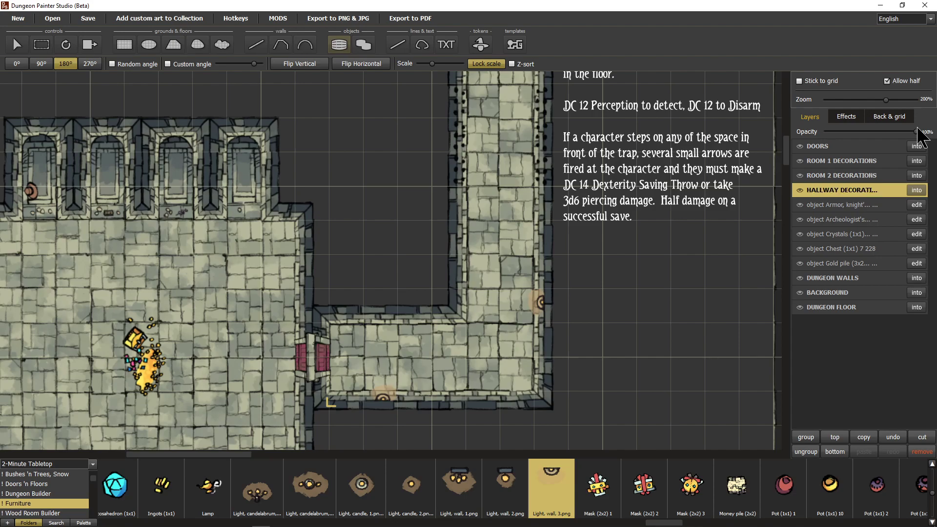
- With the Crystals layer selected, place the Light, candle, 2 object at the entrance of the first lower alcove
click(842, 234)
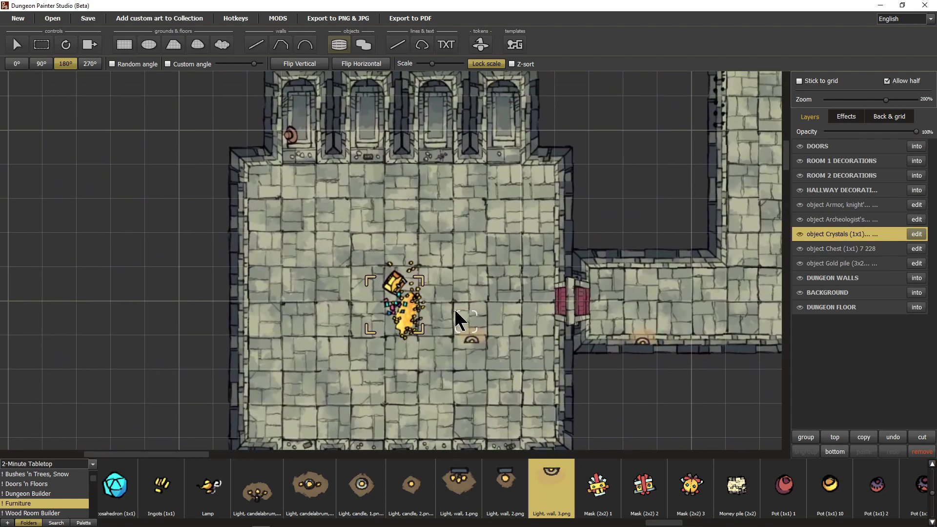
drag(455, 310, 475, 251)
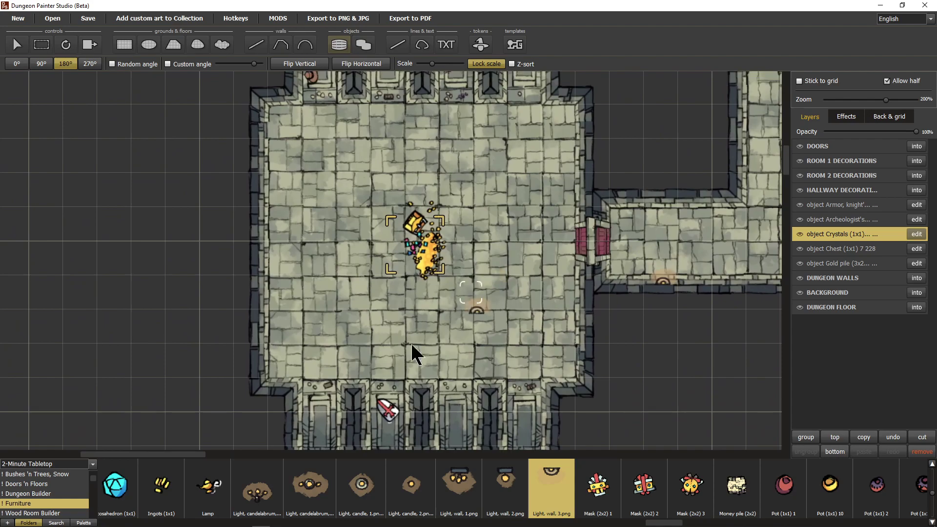
click(411, 490)
drag(358, 360, 384, 352)
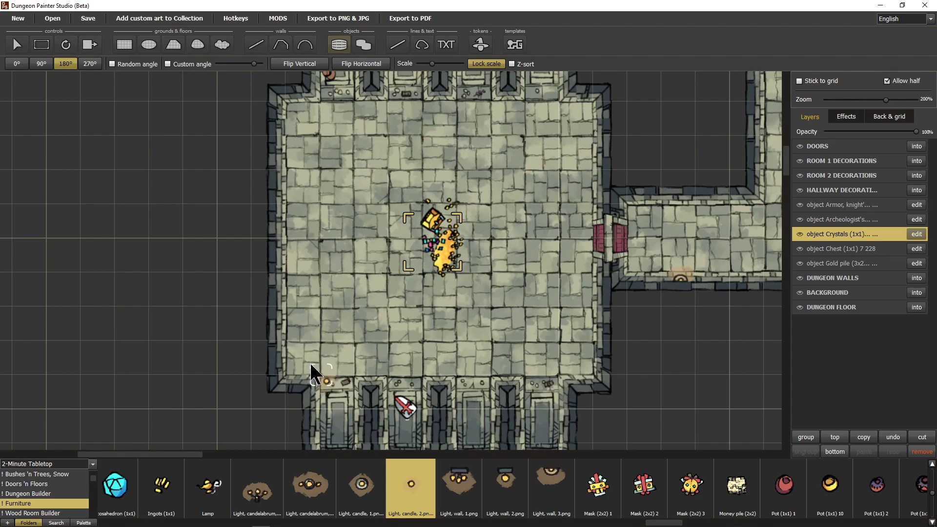
click(311, 368)
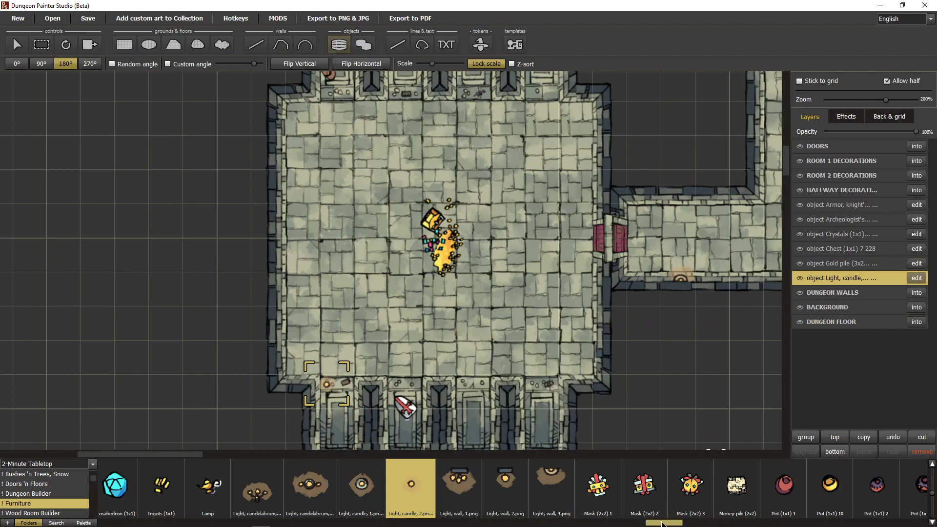
- Place the Pot (1x1) 5 object at 0° in the fourth upper alcove
click(691, 523)
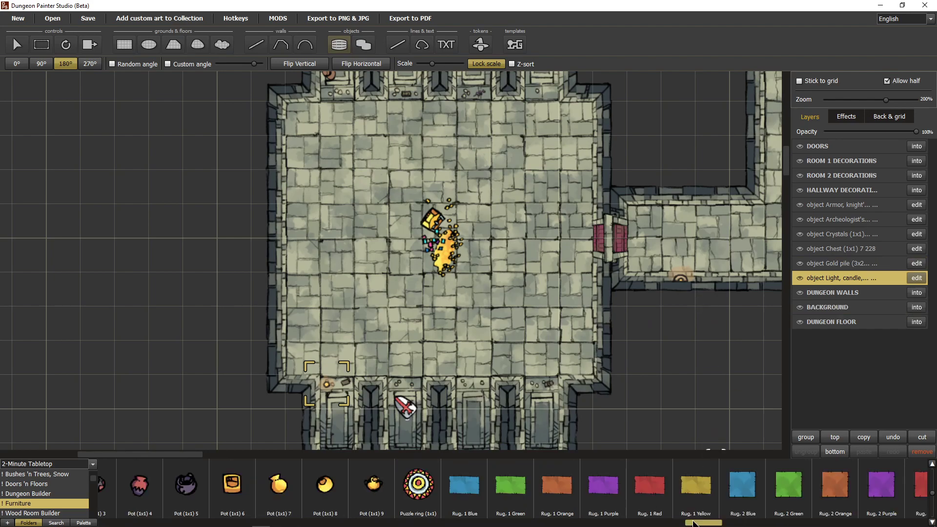
click(195, 490)
drag(453, 186, 425, 357)
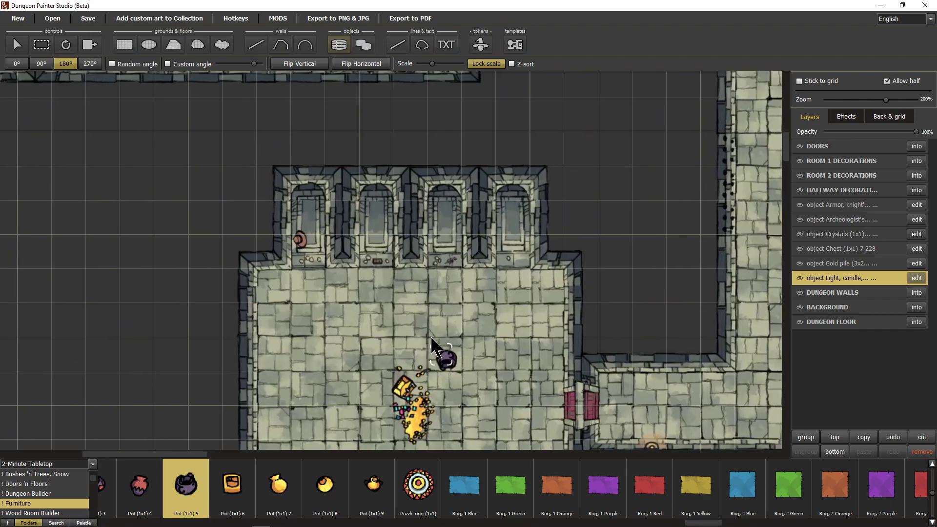
scroll(499, 223, down, 2)
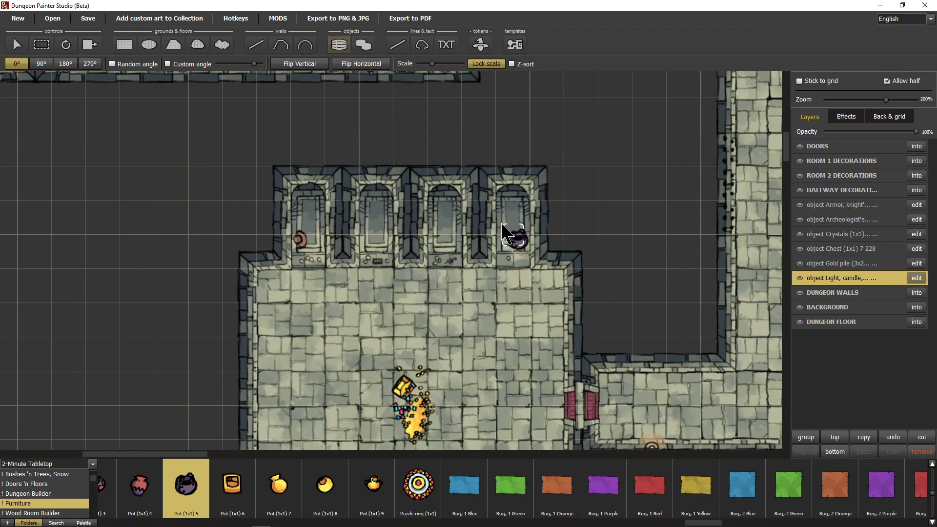
click(505, 232)
drag(476, 366, 500, 271)
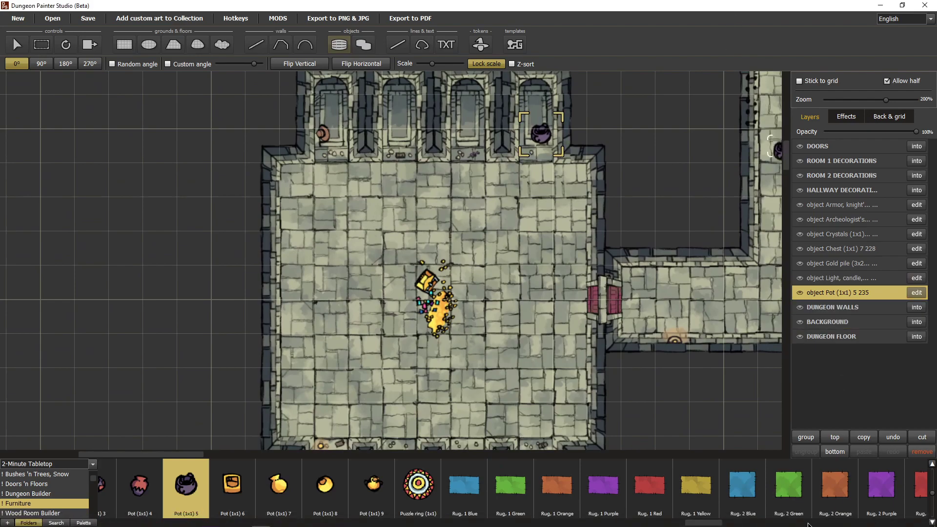
- Place the regular sarcophagus at 180° in the third lower alcove, replacing the first misaligned placement
click(810, 524)
click(810, 525)
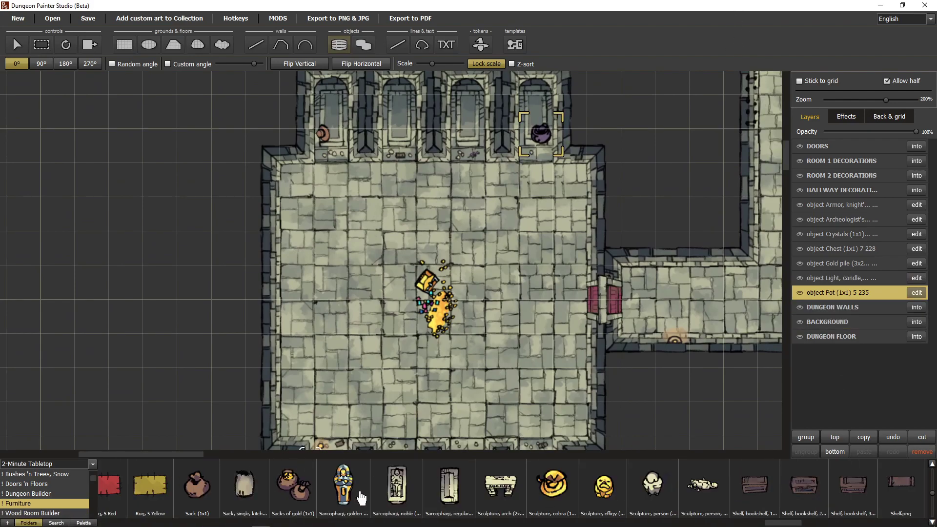
click(450, 488)
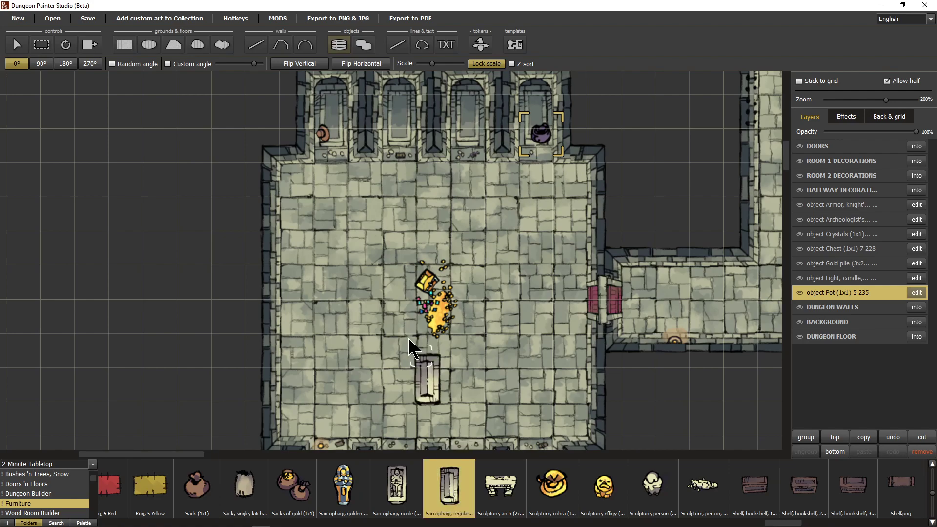
scroll(423, 293, down, 3)
drag(451, 354, 426, 319)
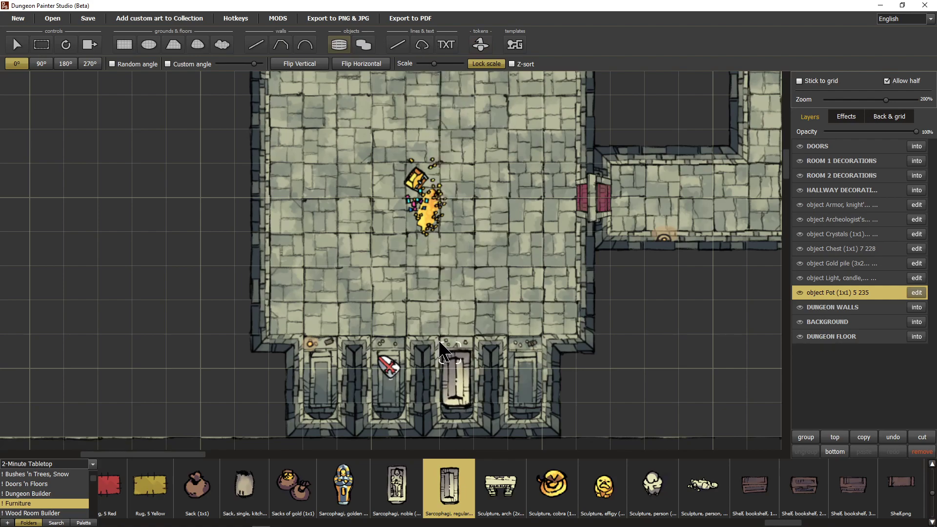
key(r)
key(r)
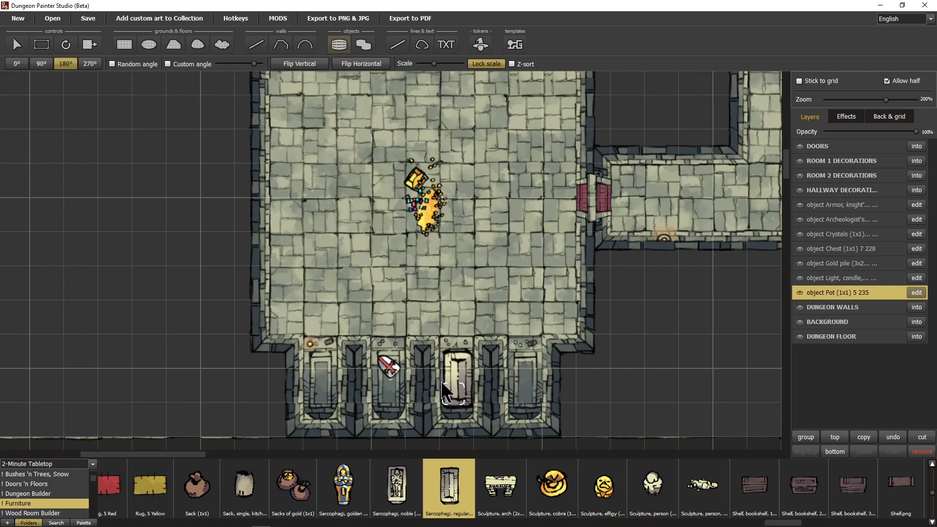
click(440, 387)
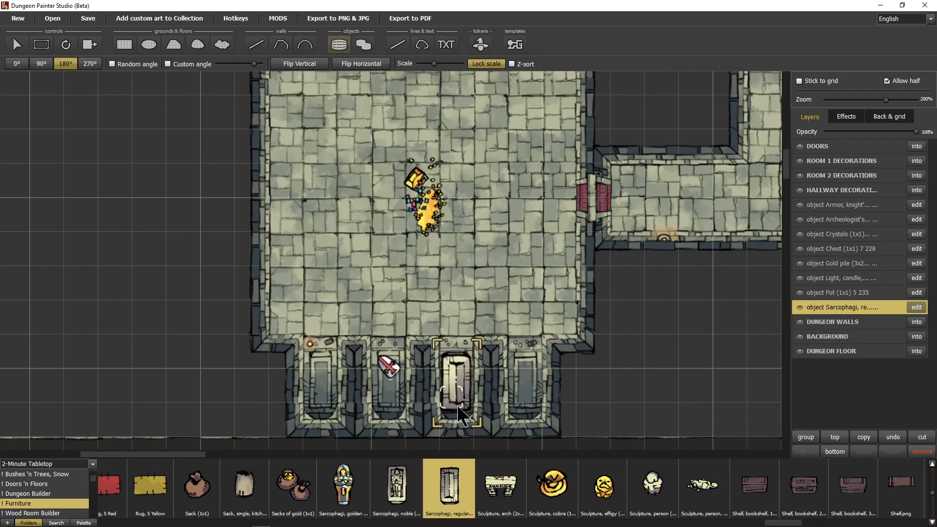
key(Delete)
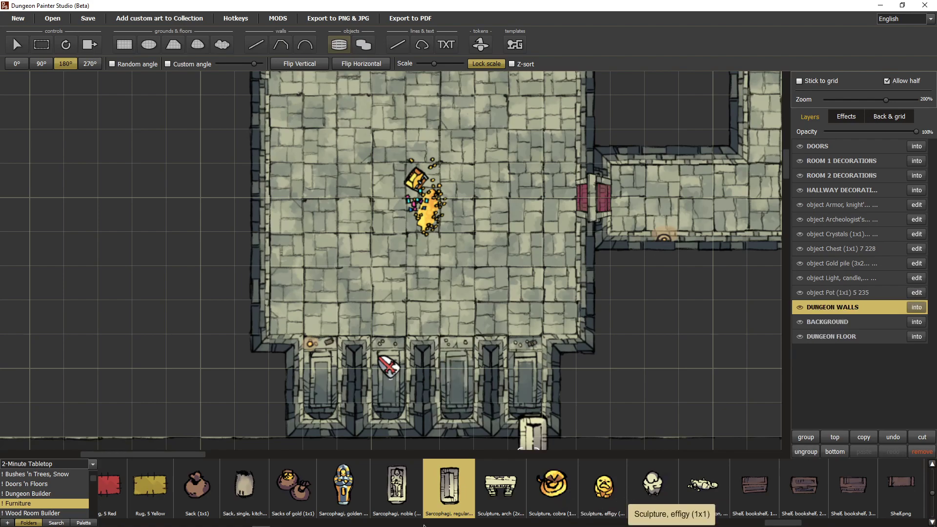
click(444, 391)
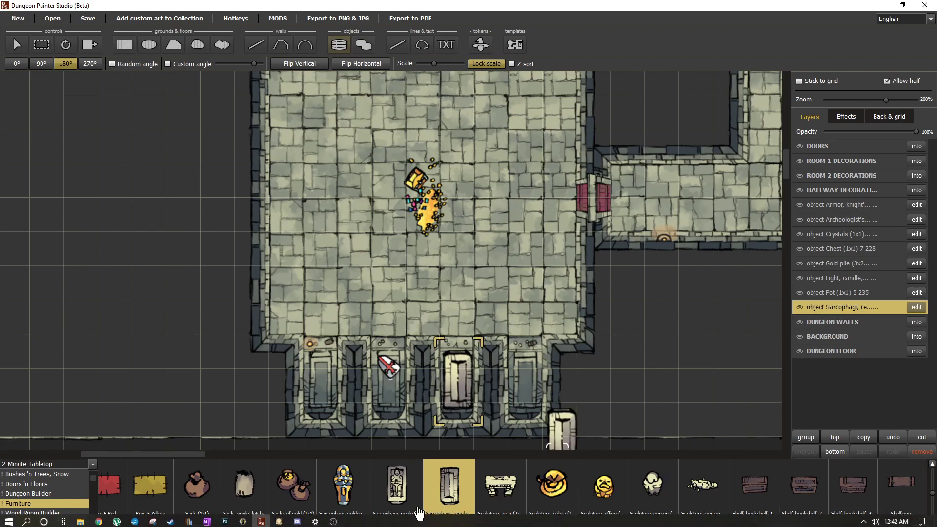
- Place the noble sarcophagus at 0° in the second upper alcove
click(398, 488)
scroll(488, 253, up, 3)
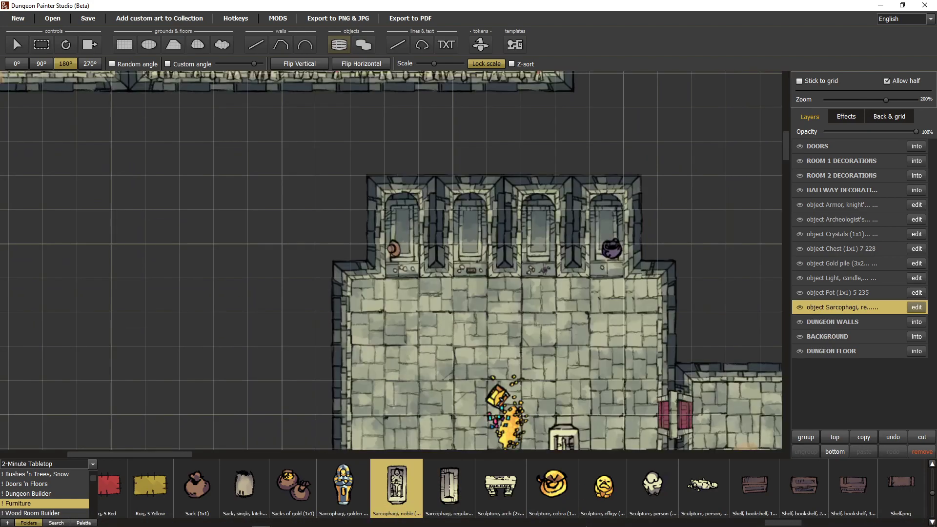
key(r)
drag(533, 343, 391, 219)
drag(253, 127, 395, 358)
key(r)
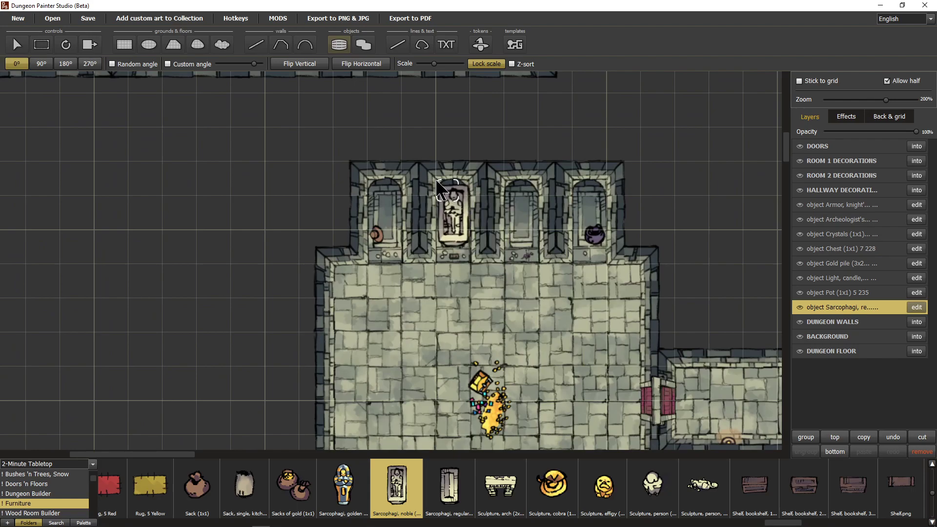
click(437, 183)
- Place the golden sarcophagus at 270° against the middle of the room's wall opposite the red door
mouse_move(523, 333)
mouse_down()
mouse_move(503, 183)
mouse_move(511, 336)
mouse_up()
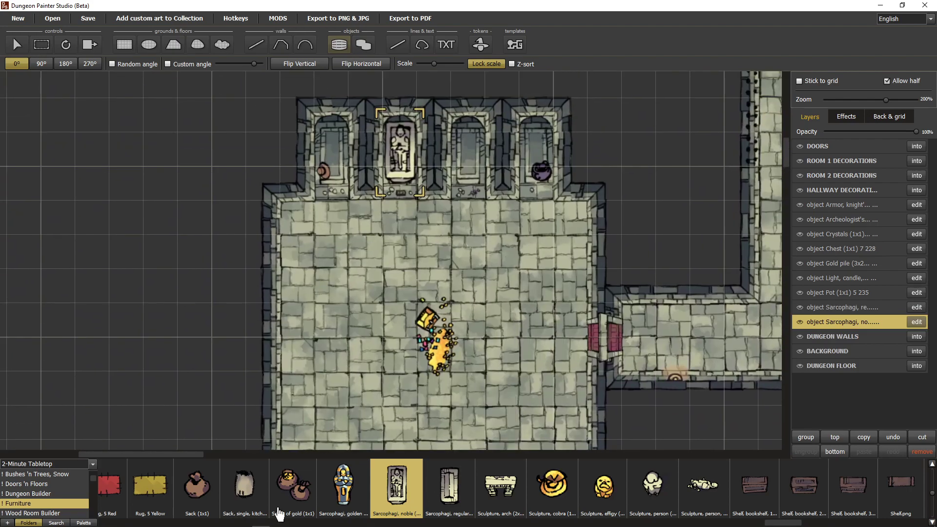
click(342, 488)
drag(329, 326, 363, 256)
key(r)
key(r)
key(r)
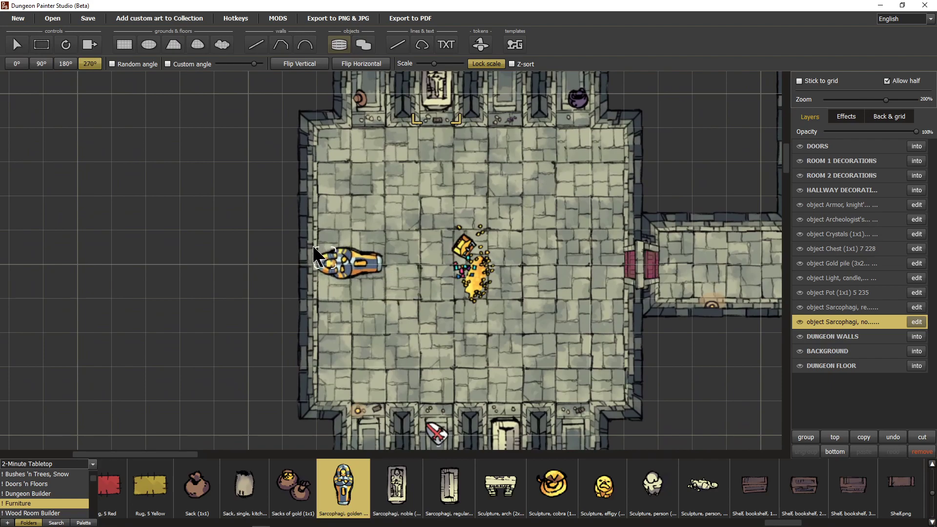
drag(413, 328, 384, 442)
scroll(389, 379, down, 3)
drag(366, 280, 411, 368)
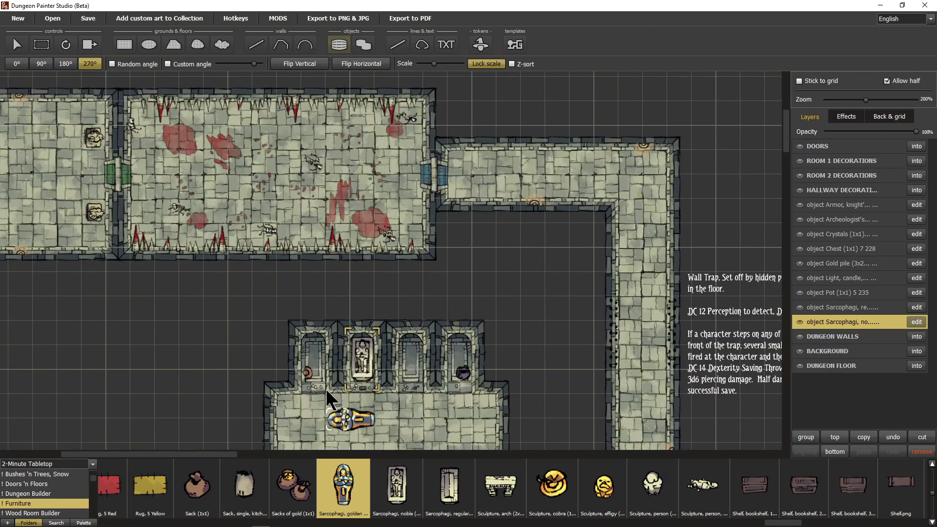
scroll(327, 409, up, 2)
drag(683, 210, 520, 317)
drag(237, 373, 408, 245)
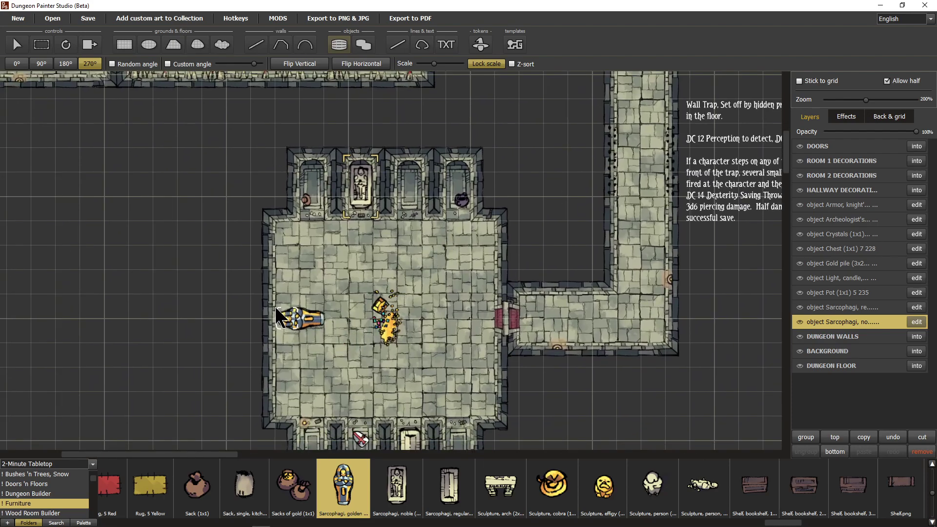
click(276, 316)
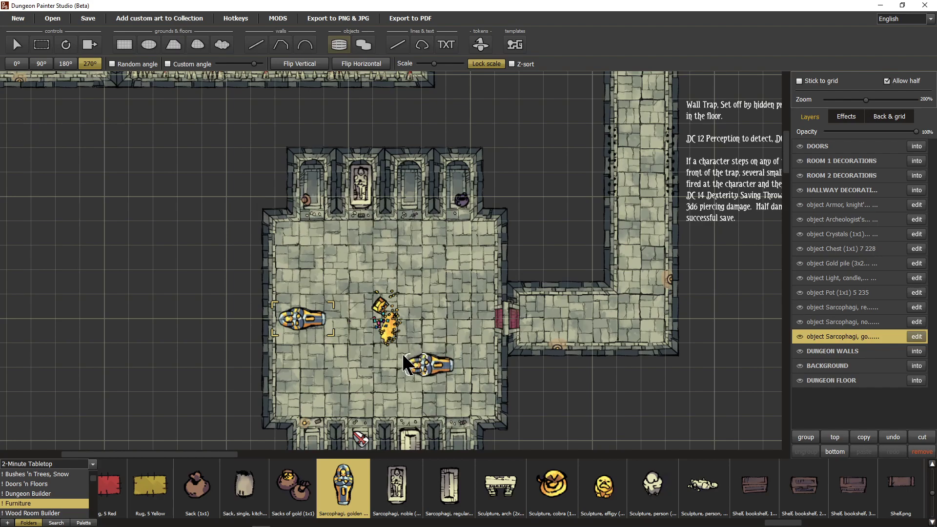
- Place the Weapon, sword (5x2) object in the fourth lower alcove, with its scale strongly reduced and random angle enabled
drag(404, 354, 466, 314)
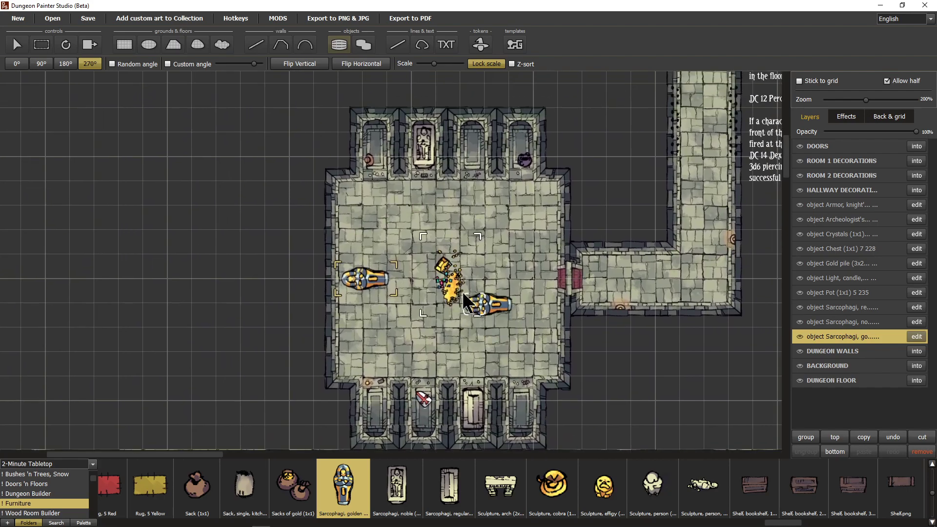
scroll(468, 315, down, 2)
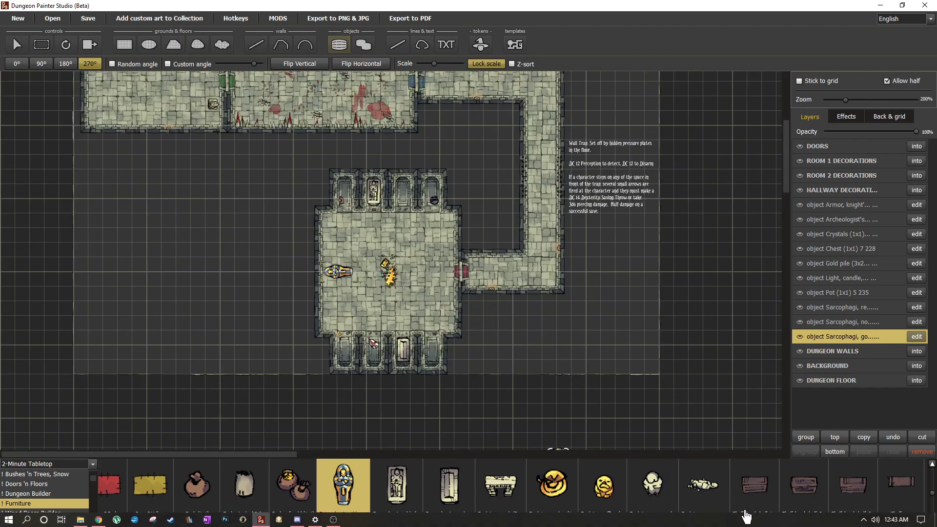
click(824, 523)
drag(824, 524, 911, 525)
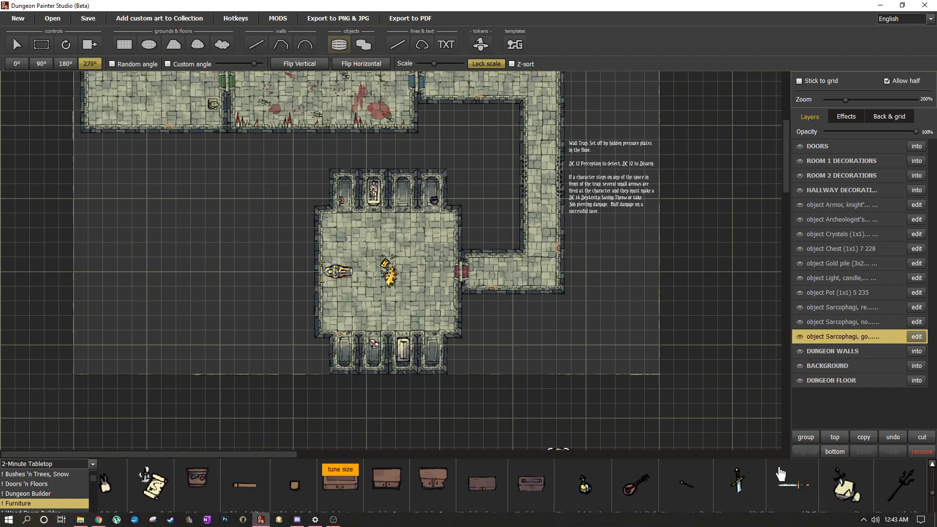
click(793, 496)
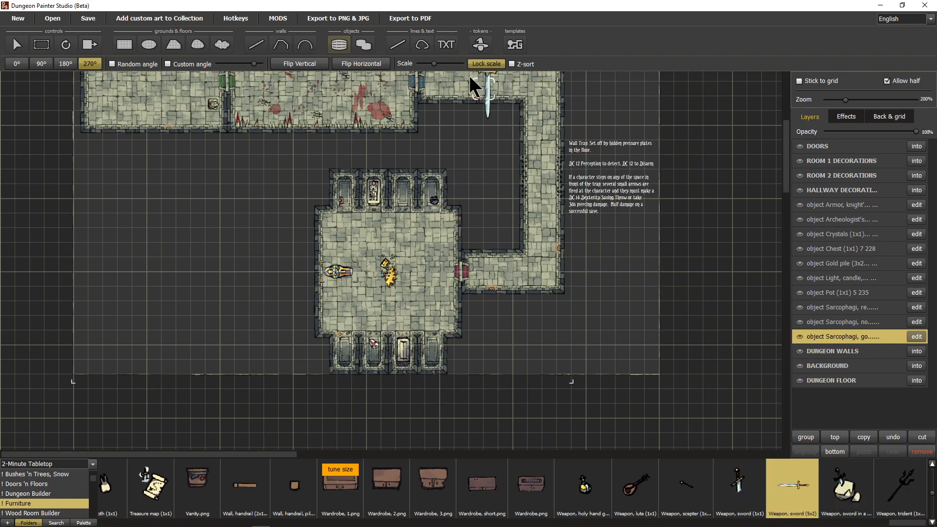
drag(433, 64, 420, 63)
scroll(345, 345, up, 3)
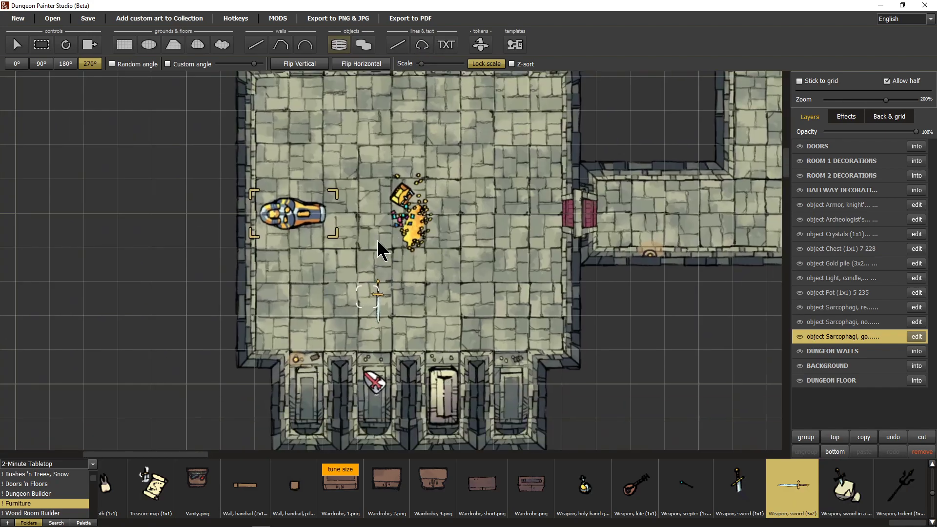
drag(377, 241, 362, 311)
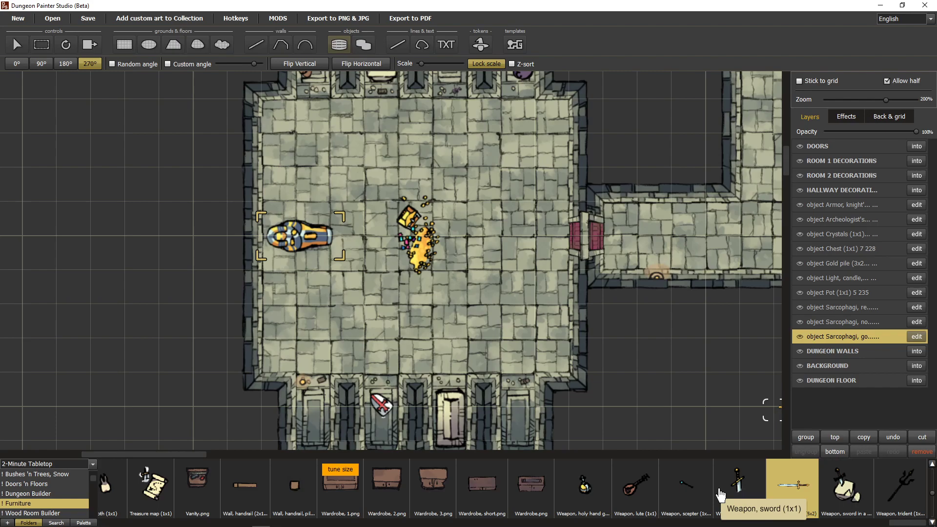
drag(421, 66, 419, 68)
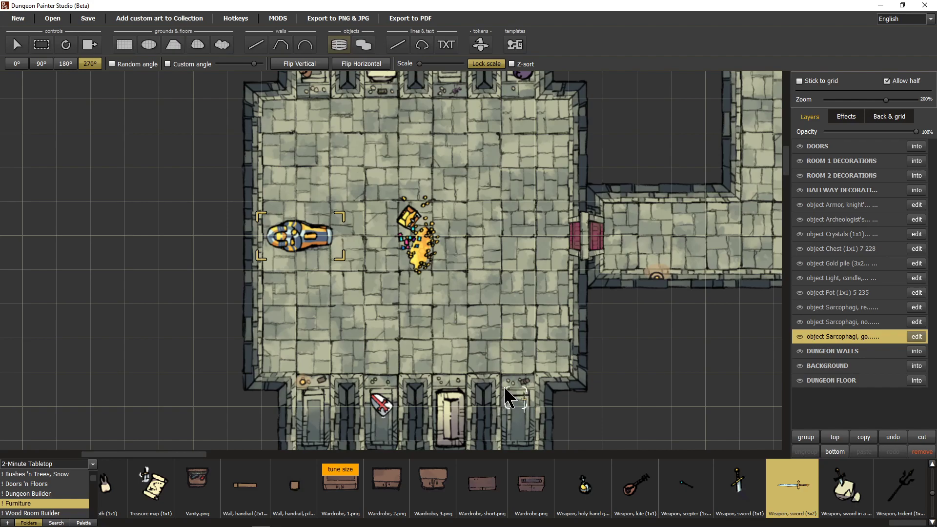
click(113, 65)
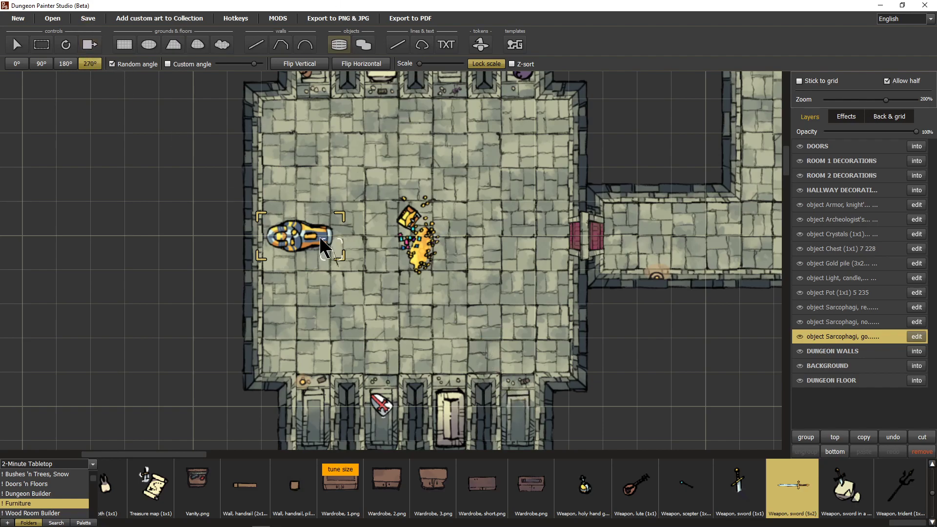
click(508, 400)
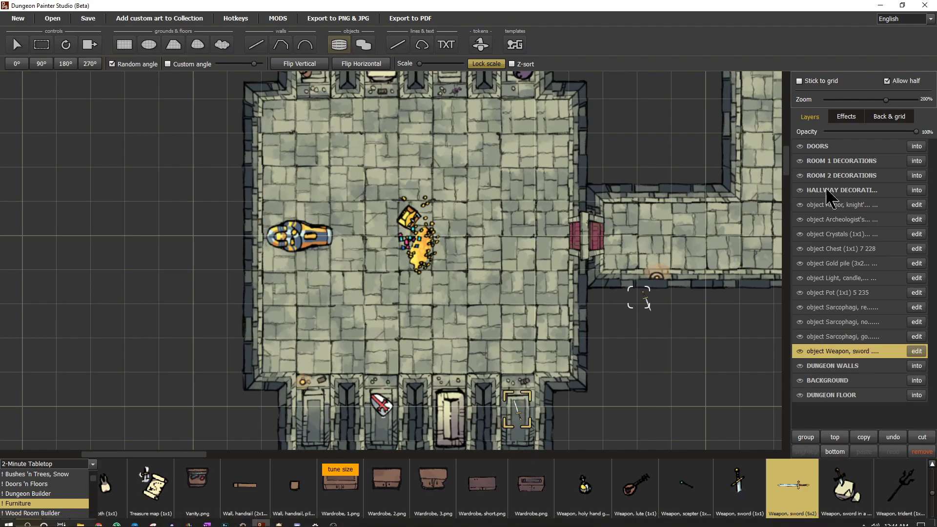
- Group all object layers from the knight's armor through the sword and name the group ROOM 3 DECORATIONS
shift+click(840, 203)
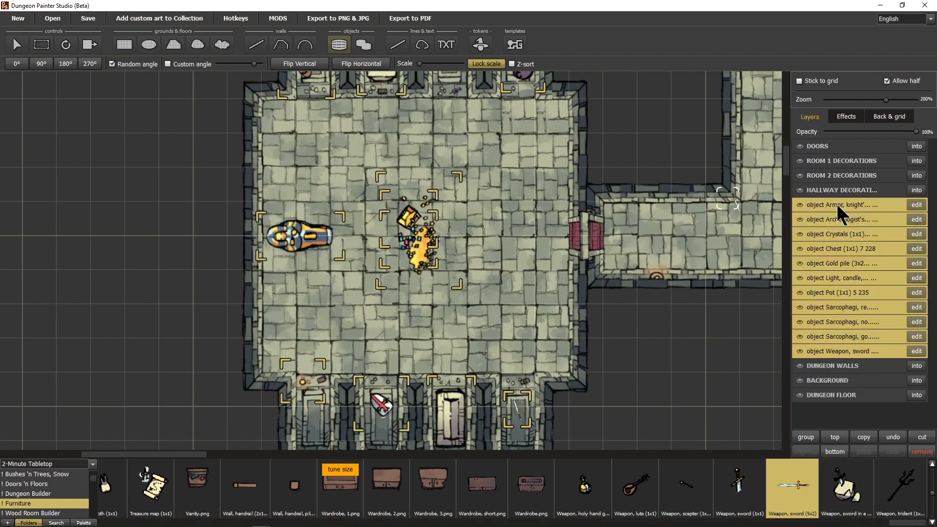
click(814, 438)
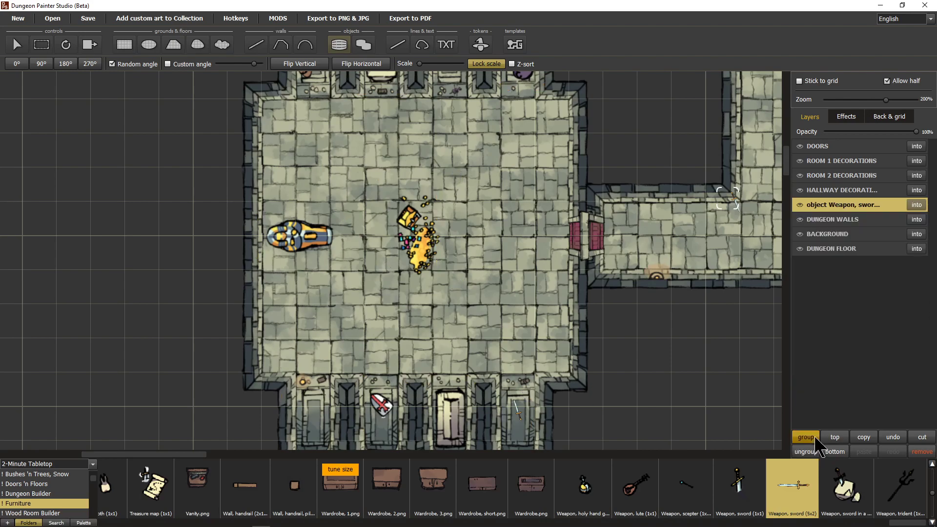
double_click(830, 206)
text(ROOM 3 DEC)
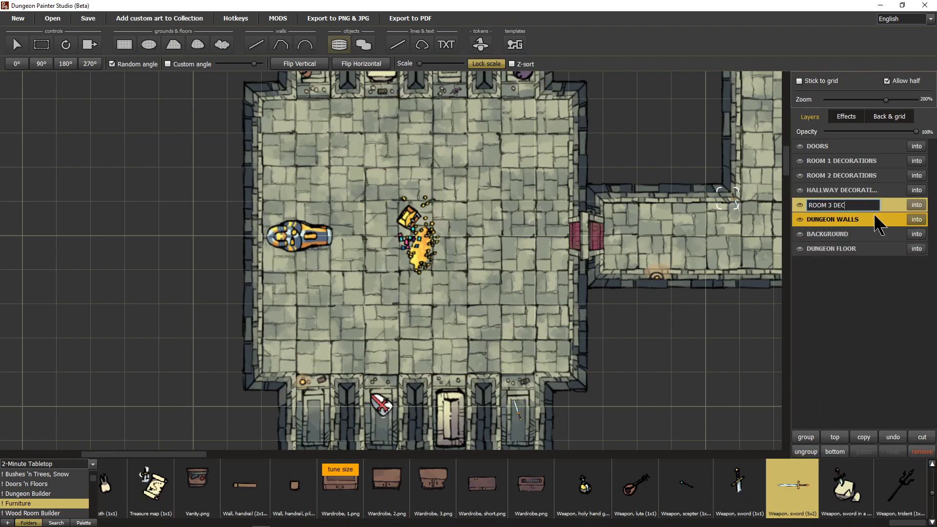
text(ORATIONS)
key(Return)
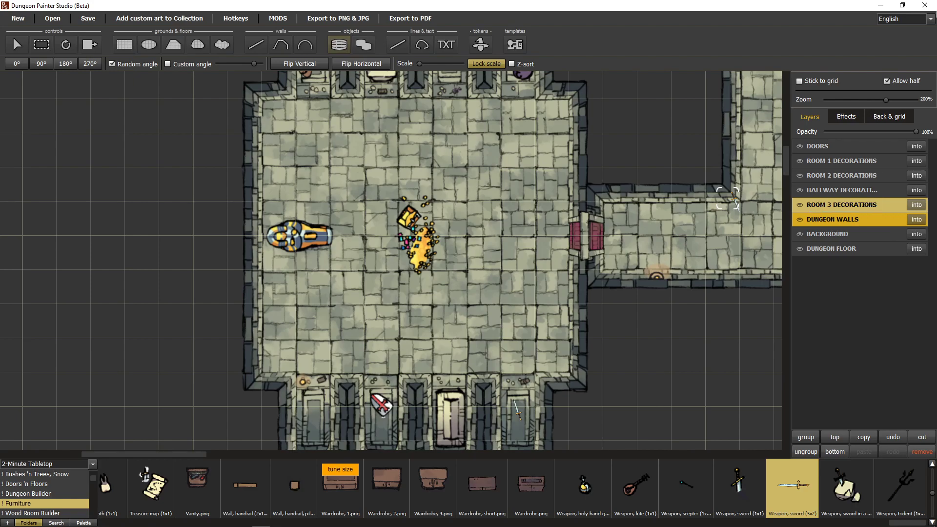
- Export the whole map as a JPG using the Fantasy Grounds preset of 100 pixels per square
scroll(404, 142, down, 5)
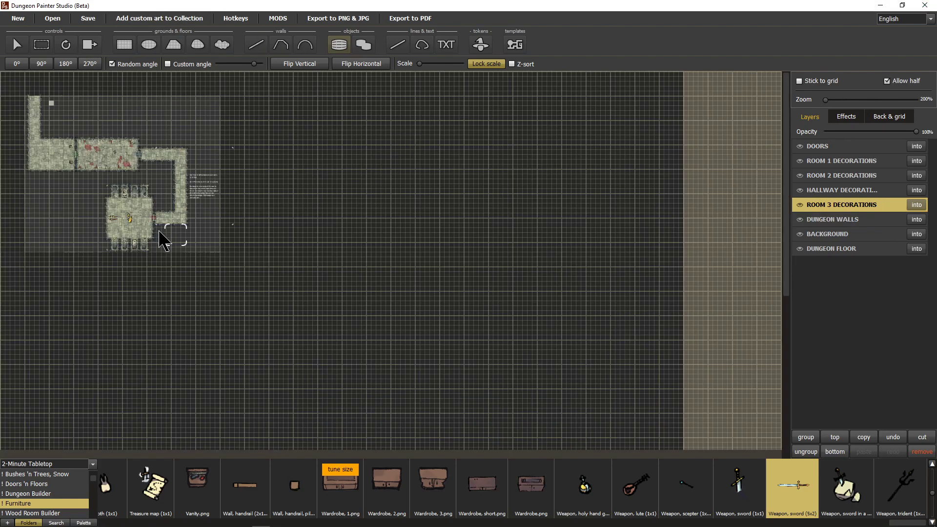
scroll(164, 241, up, 4)
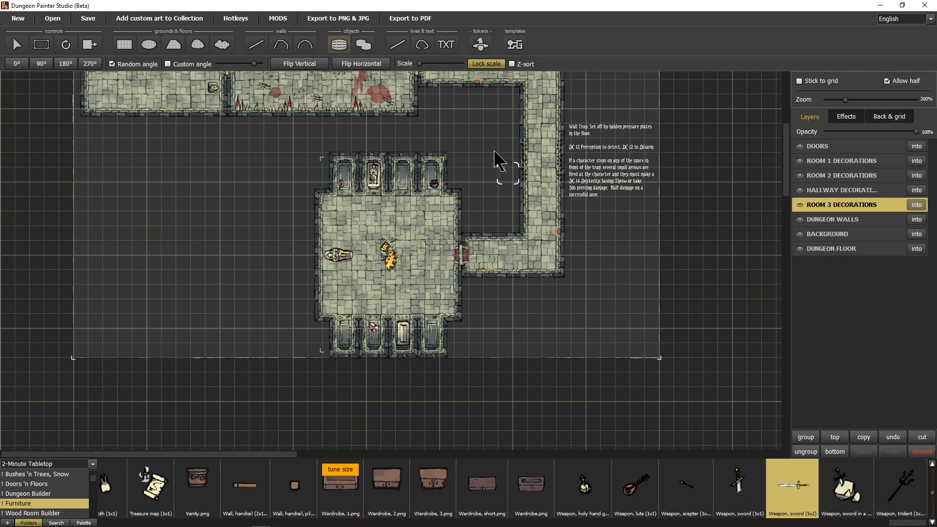
drag(461, 136, 509, 330)
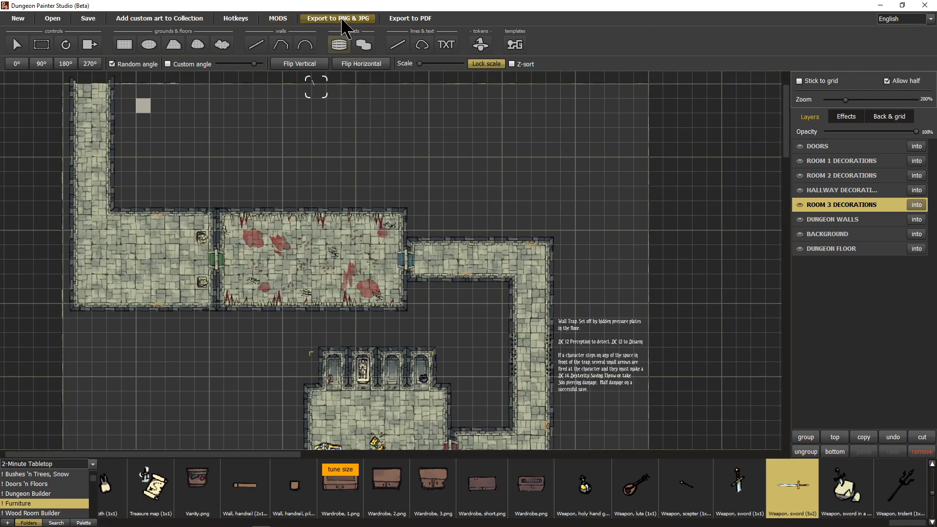
click(338, 18)
click(277, 354)
click(280, 353)
click(373, 345)
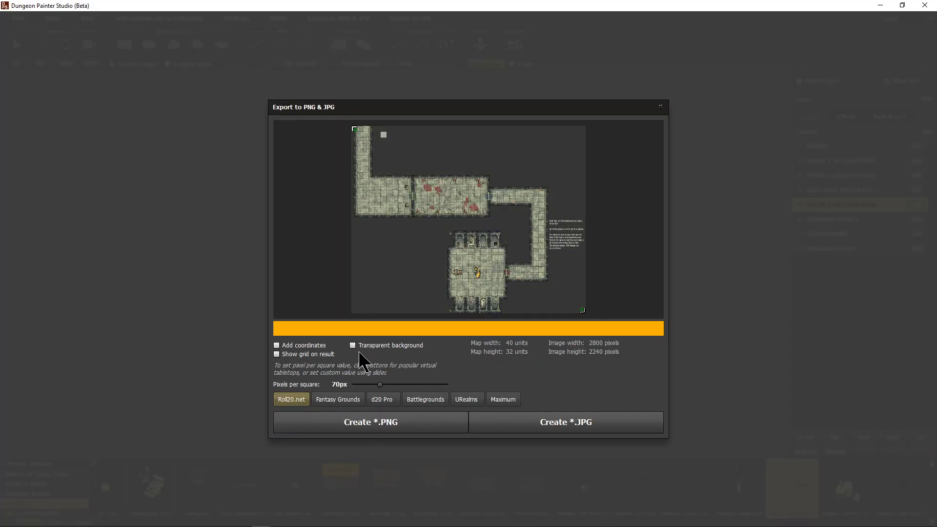
click(352, 400)
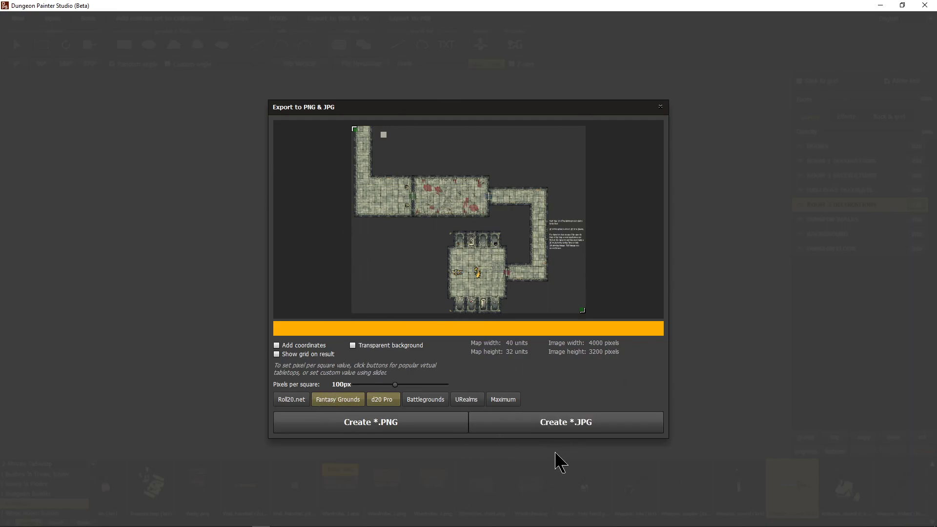
click(572, 423)
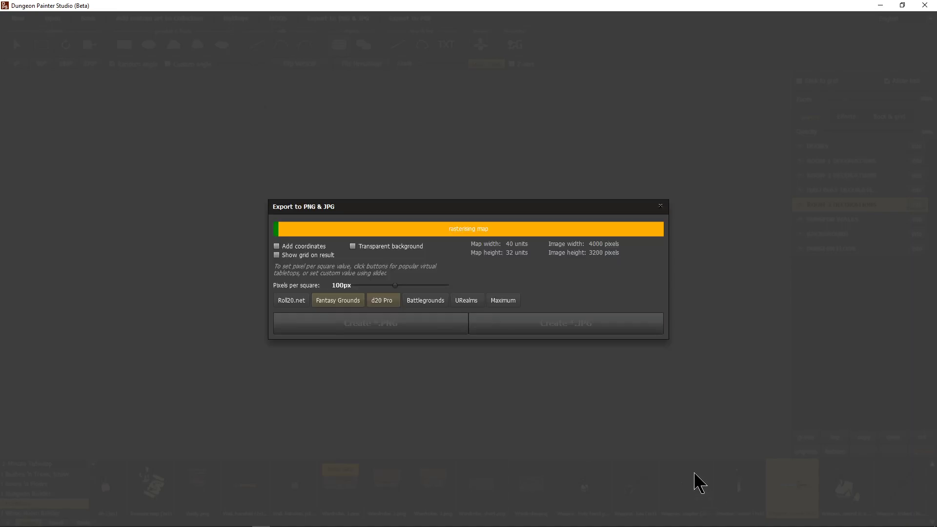
- Return to Dungeon Painter Studio and choose DPS > YouTube Video Maps > DPS Originals as the save folder for the JPG
mouse_move(256, 518)
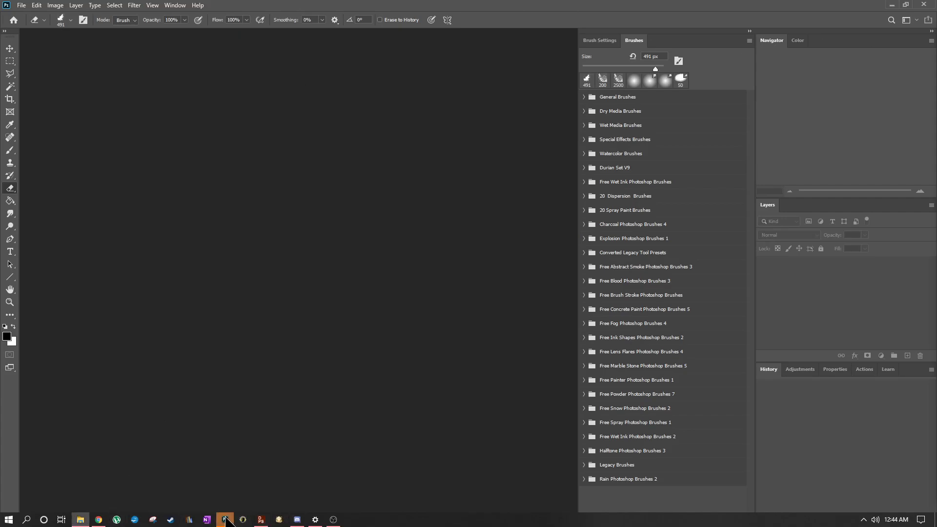
click(261, 520)
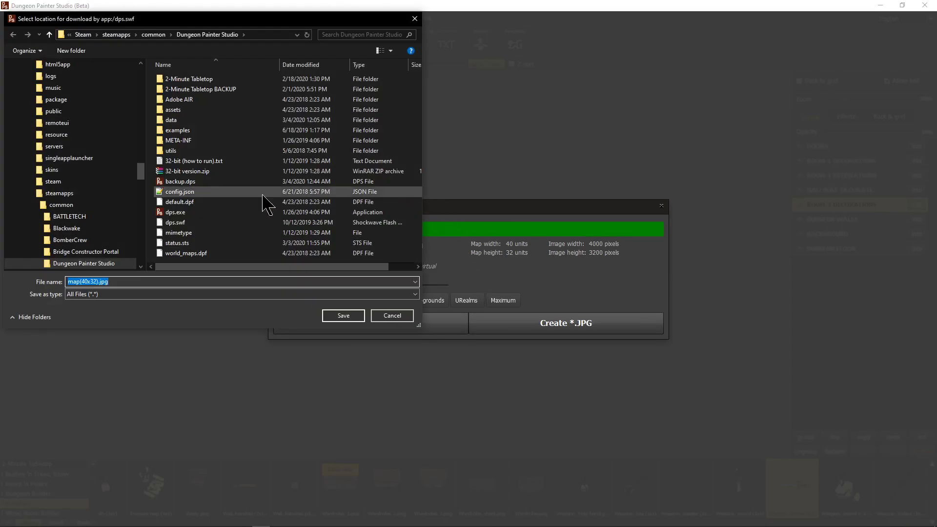
drag(141, 174, 153, 53)
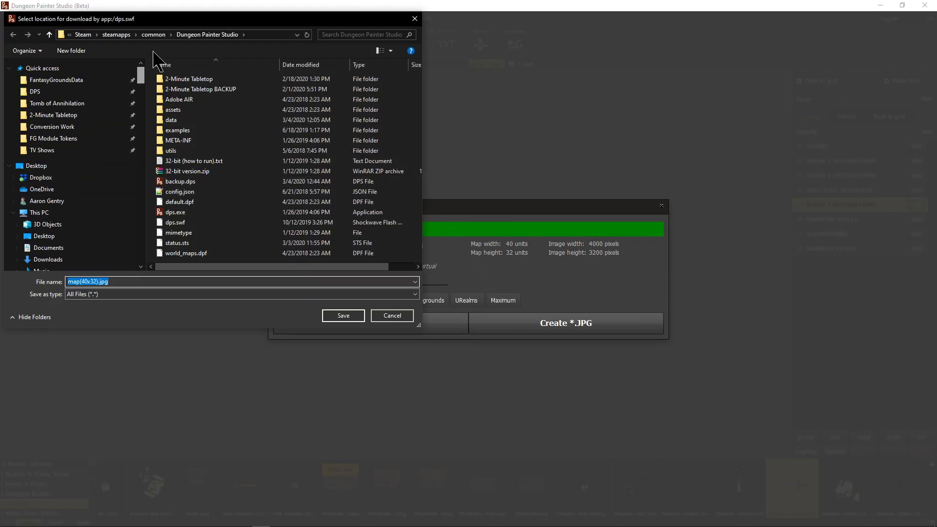
click(54, 91)
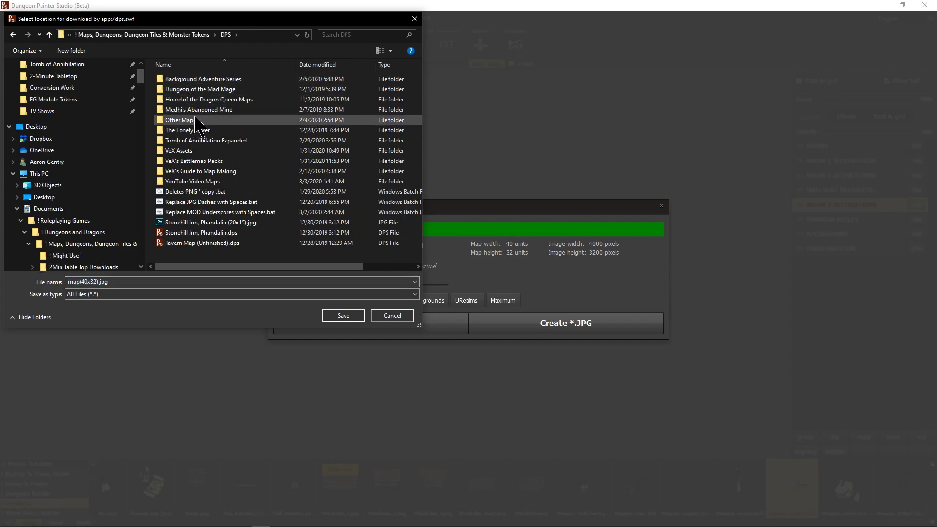
double_click(202, 181)
double_click(199, 80)
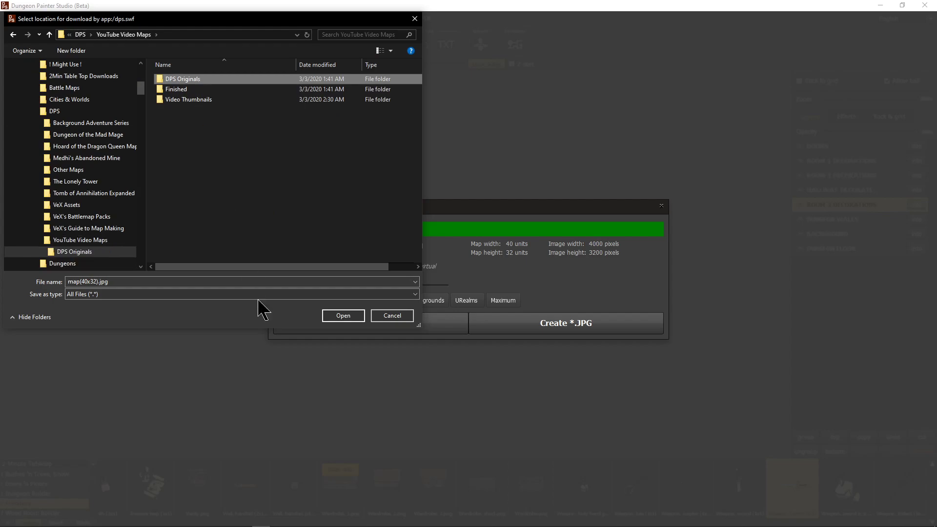
- Replace "map" in the file name and save the image as Three Room Dungeon (40x32).jpg
click(80, 282)
click(80, 282)
drag(80, 281, 35, 283)
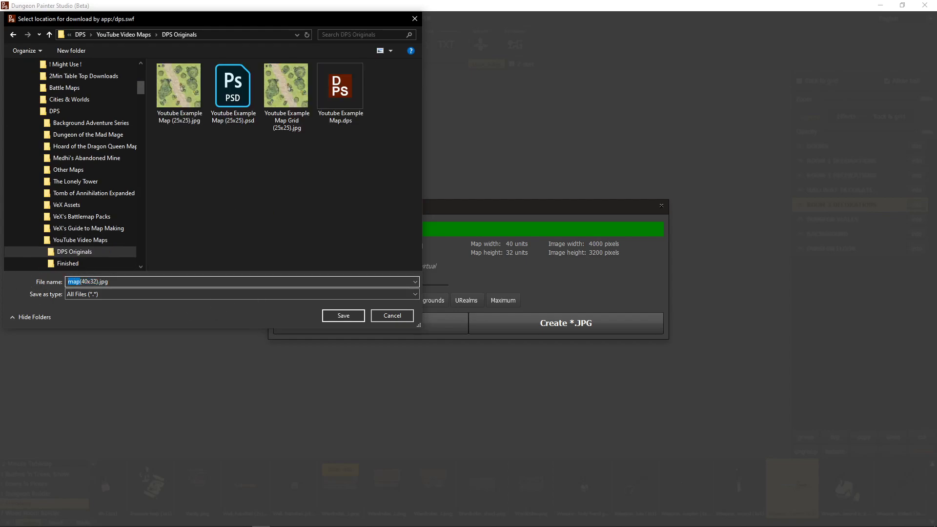
text(Three Room Dungeon)
key(Return)
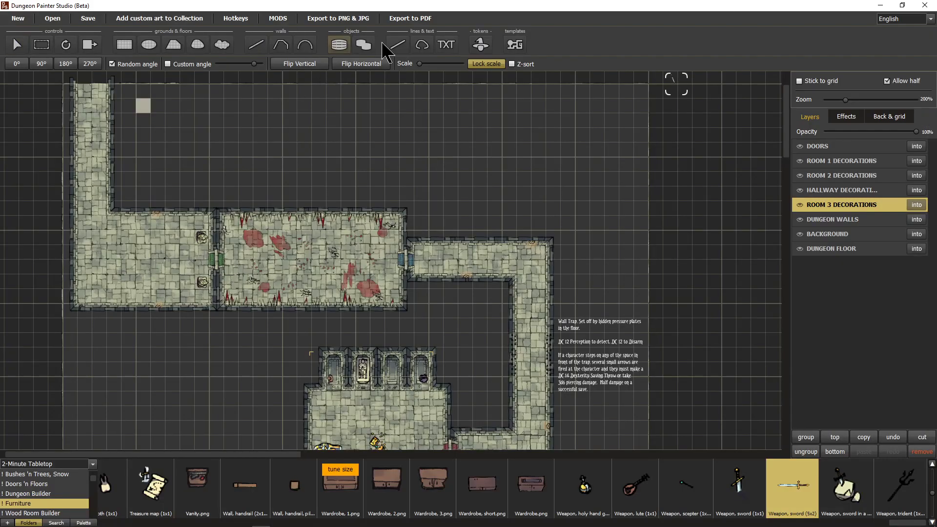
- Save the map project as Three Room Dungeon.dps in the DPS Originals folder
click(88, 18)
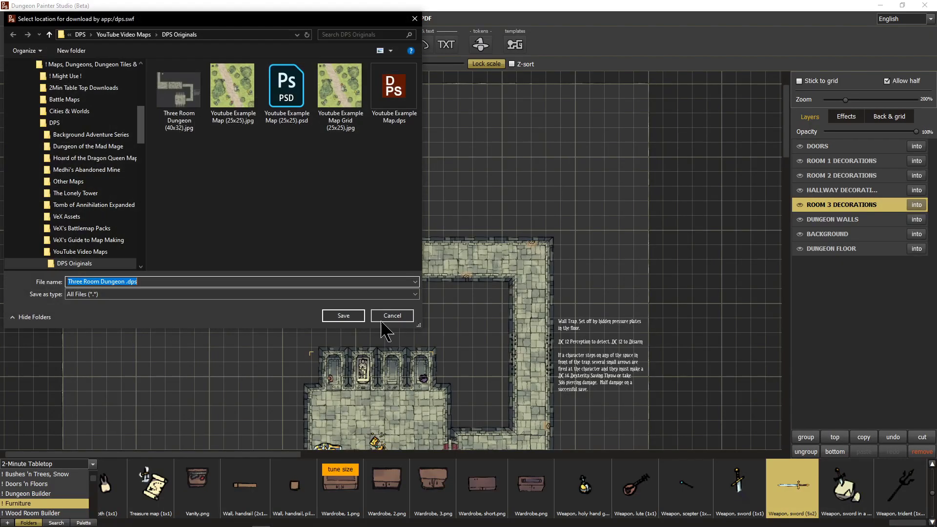
click(126, 282)
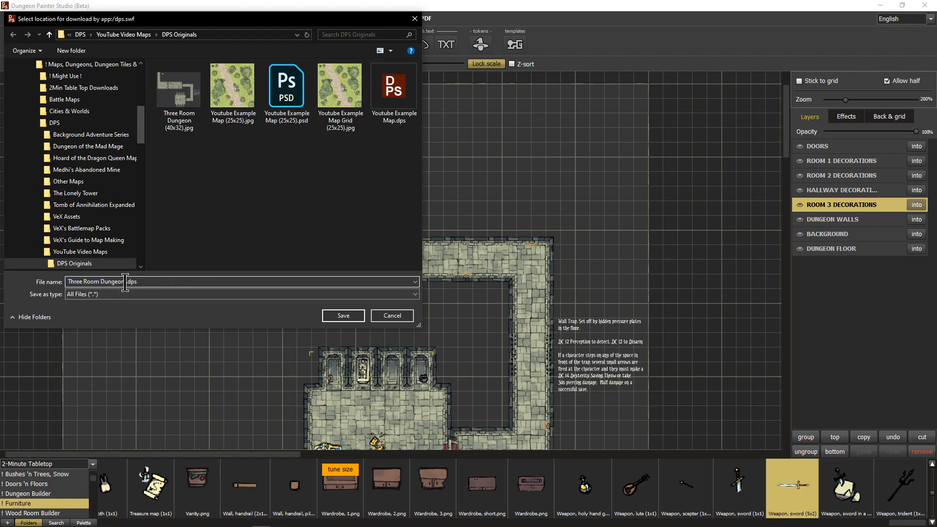
key(Return)
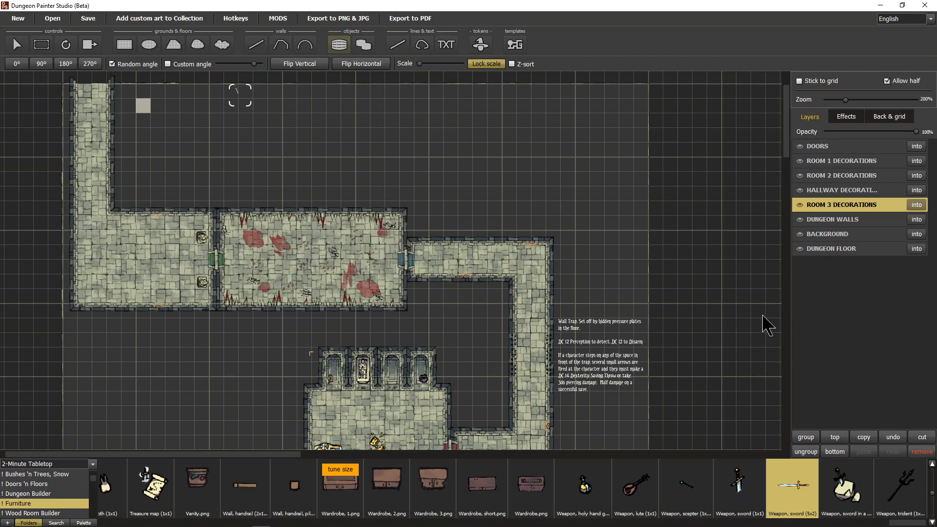
- Close Dungeon Painter Studio and confirm the exit
drag(159, 335, 272, 387)
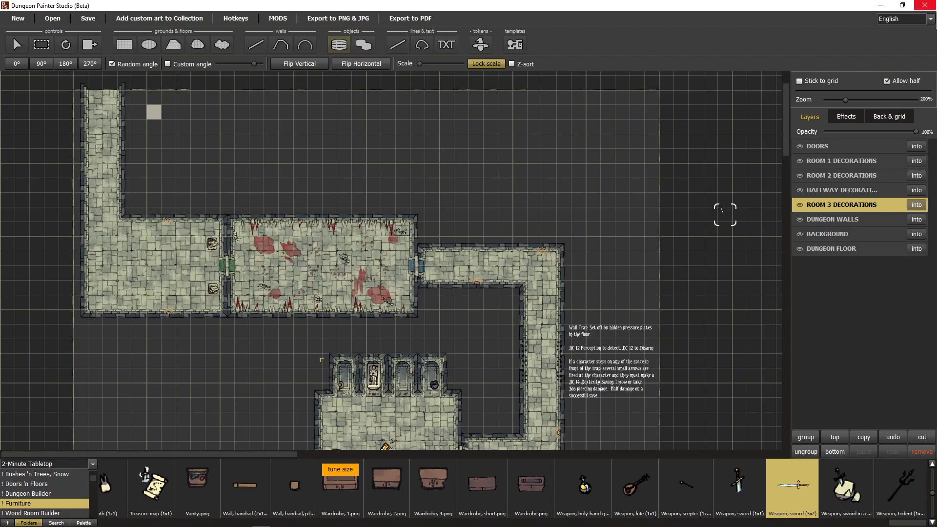
click(924, 8)
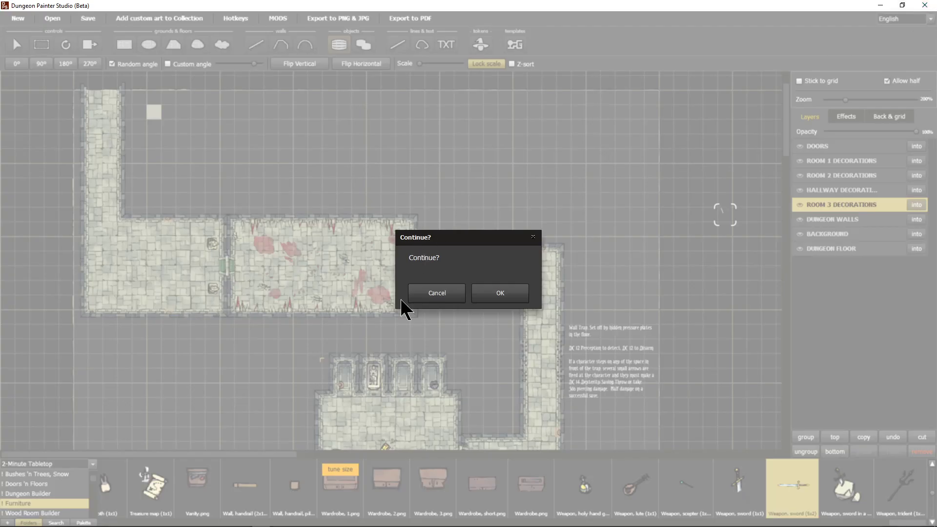
click(504, 298)
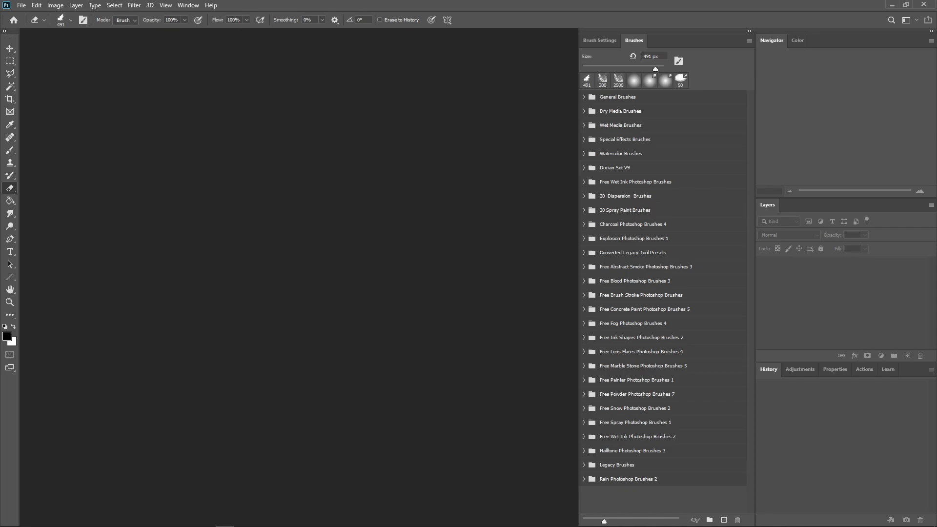
- Hide the Brushes and Brush Settings panels in Photoshop and open Three Room Dungeon (40x32).jpg
click(751, 32)
click(751, 32)
right_click(721, 33)
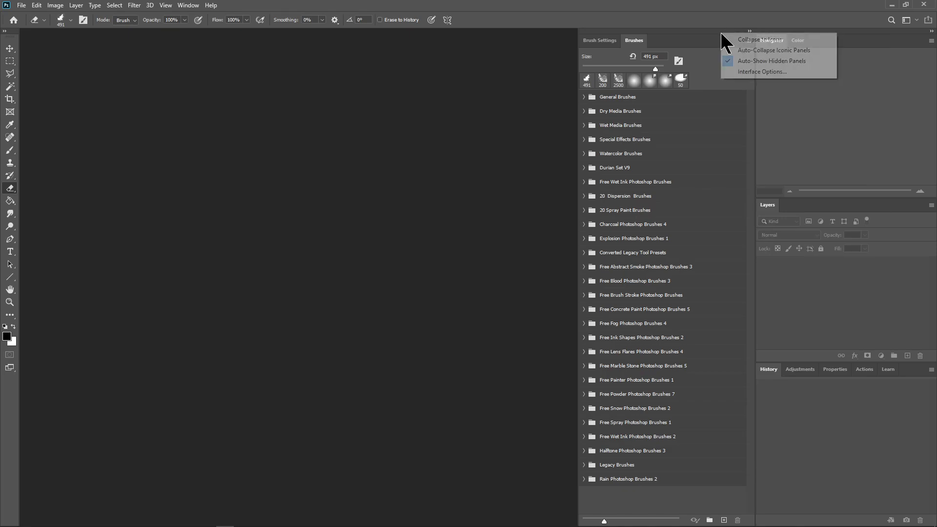
click(188, 6)
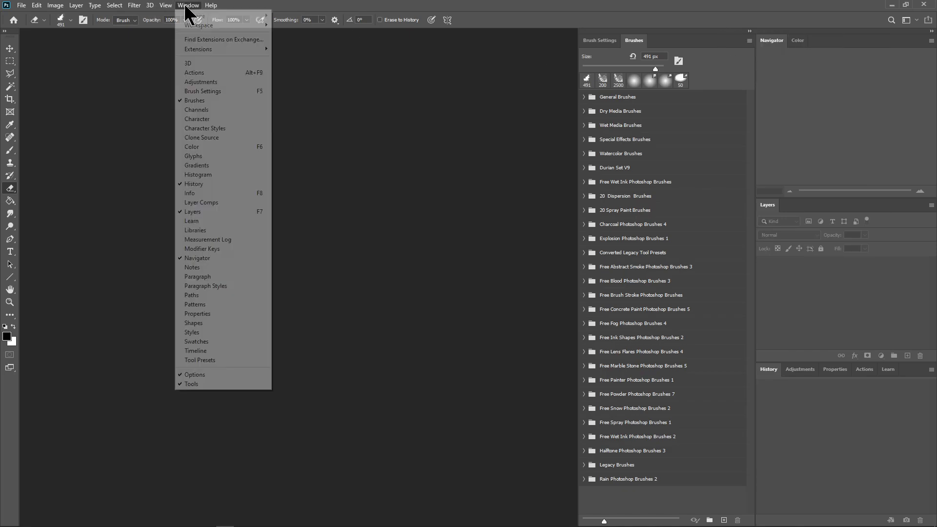
click(200, 91)
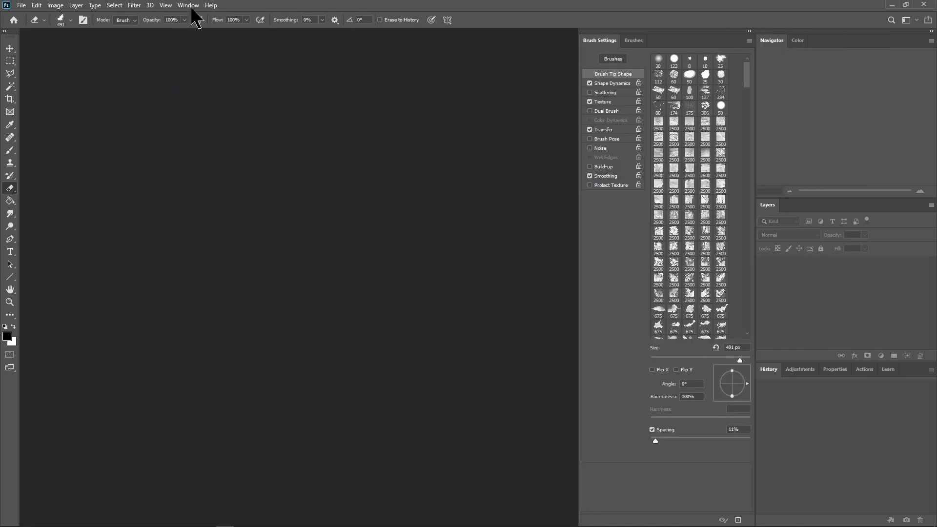
click(189, 6)
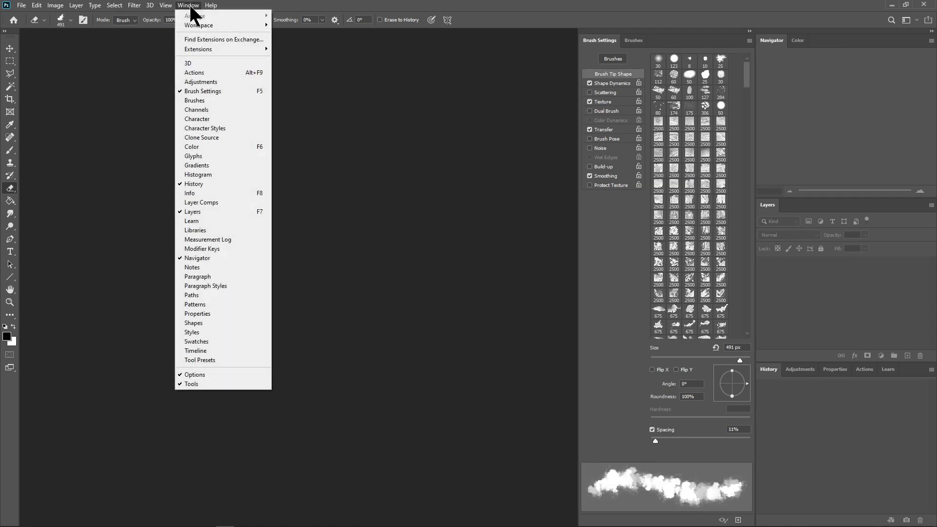
click(198, 92)
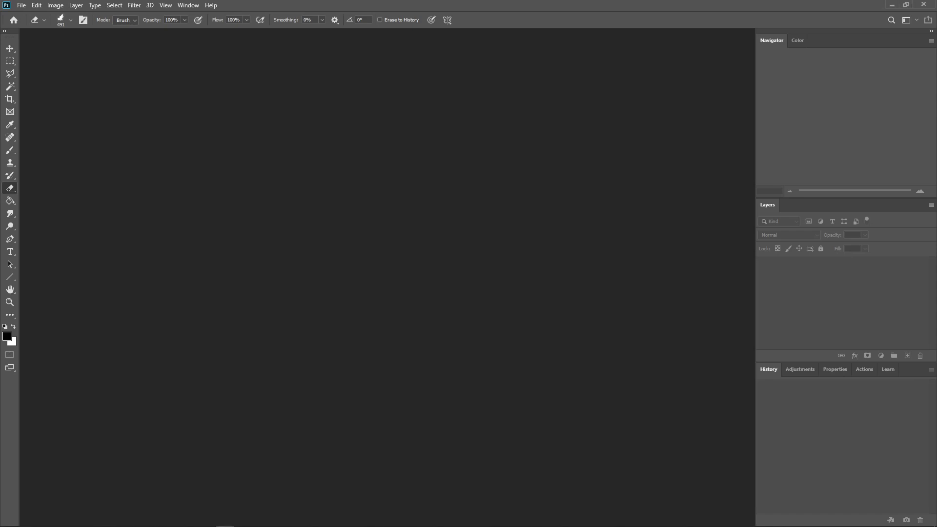
drag(857, 272, 852, 261)
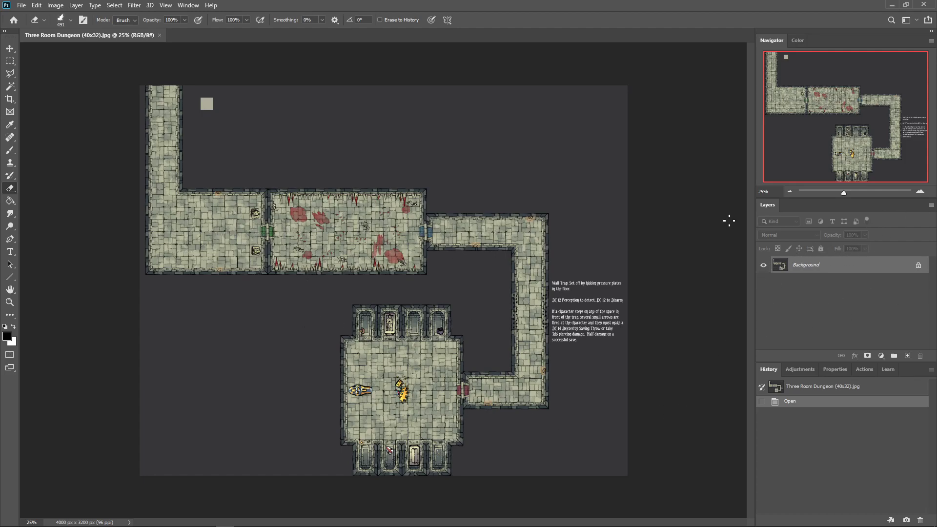
- Examine the exported map's rooms, hallway and wall trap note up close and as a whole
scroll(572, 337, up, 4)
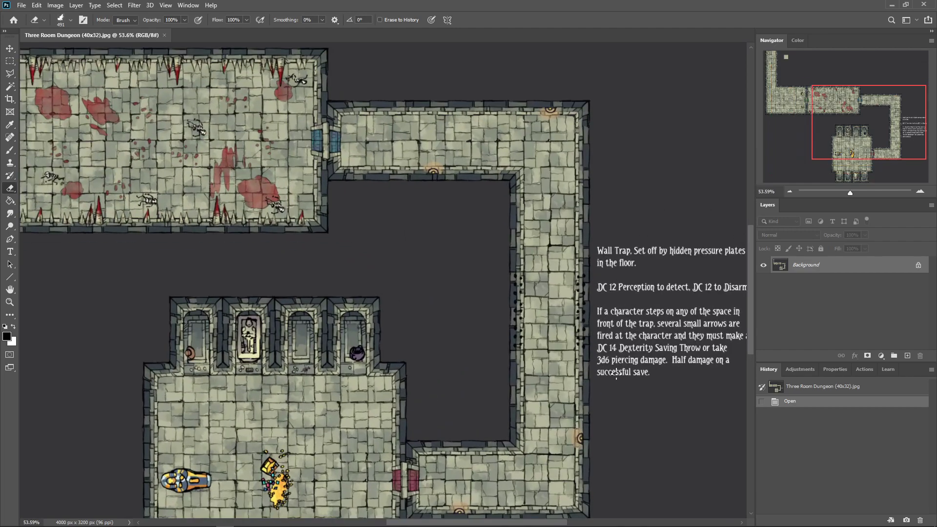
scroll(616, 365, up, 3)
scroll(718, 328, down, 4)
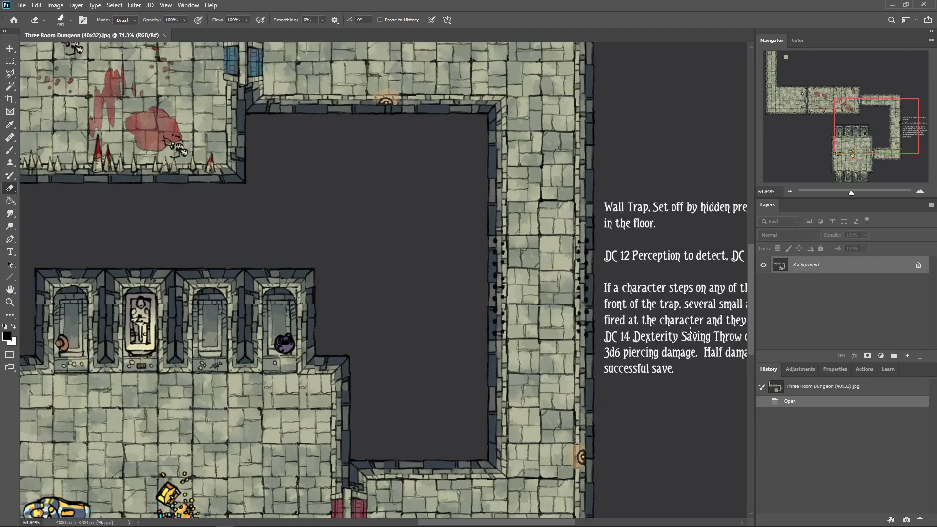
scroll(592, 348, down, 1)
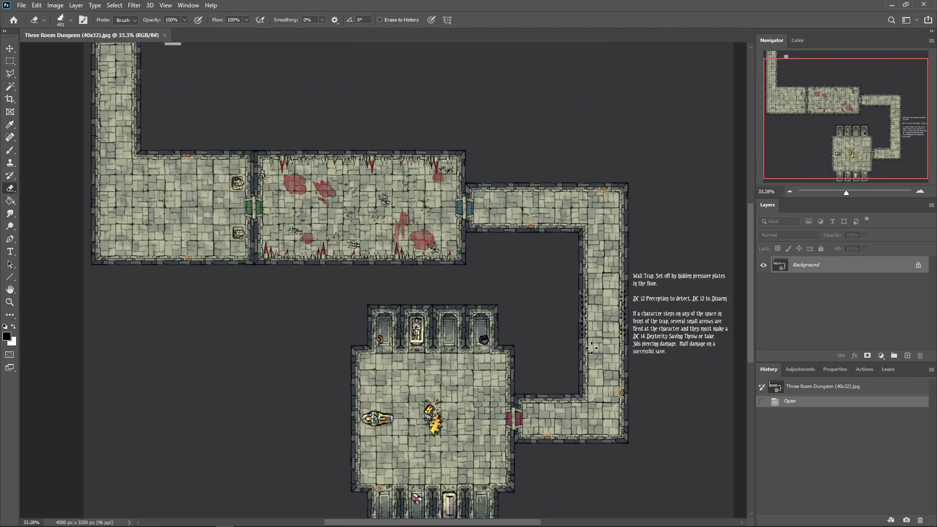
scroll(592, 347, down, 1)
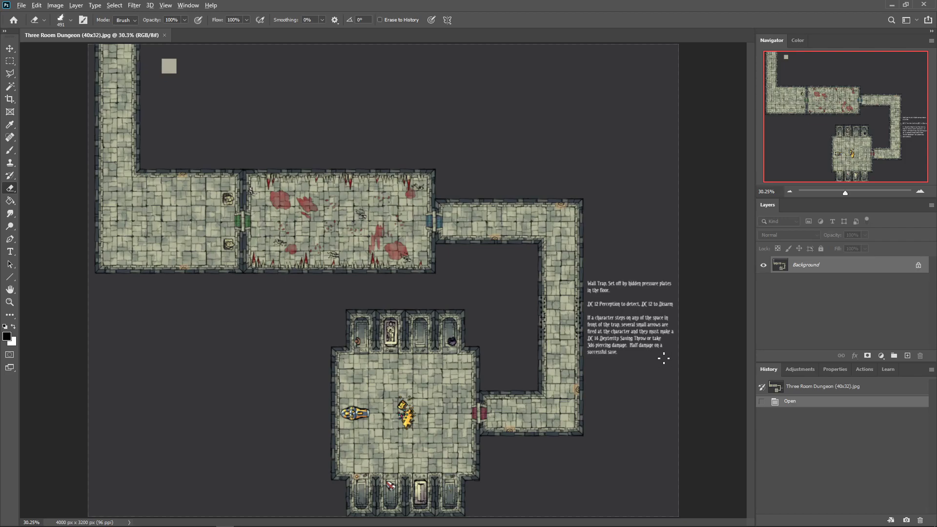
scroll(597, 328, up, 4)
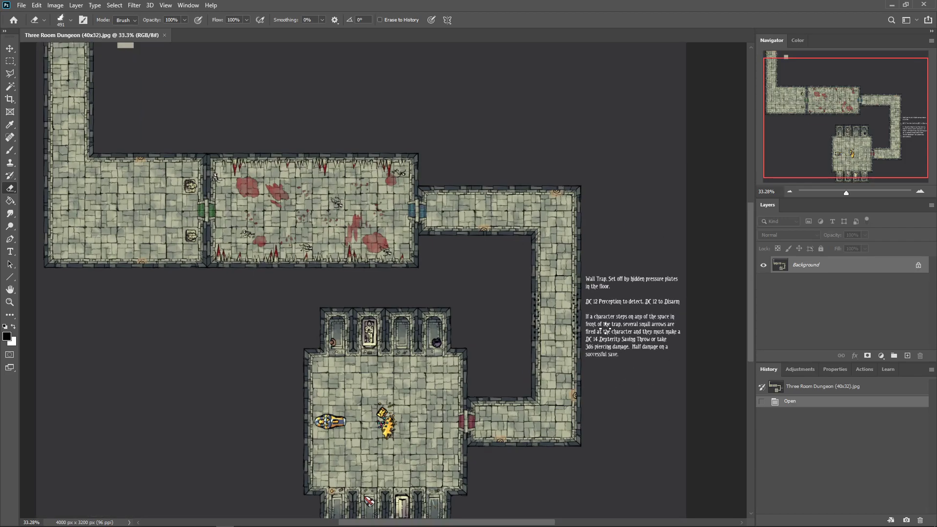
scroll(606, 330, up, 2)
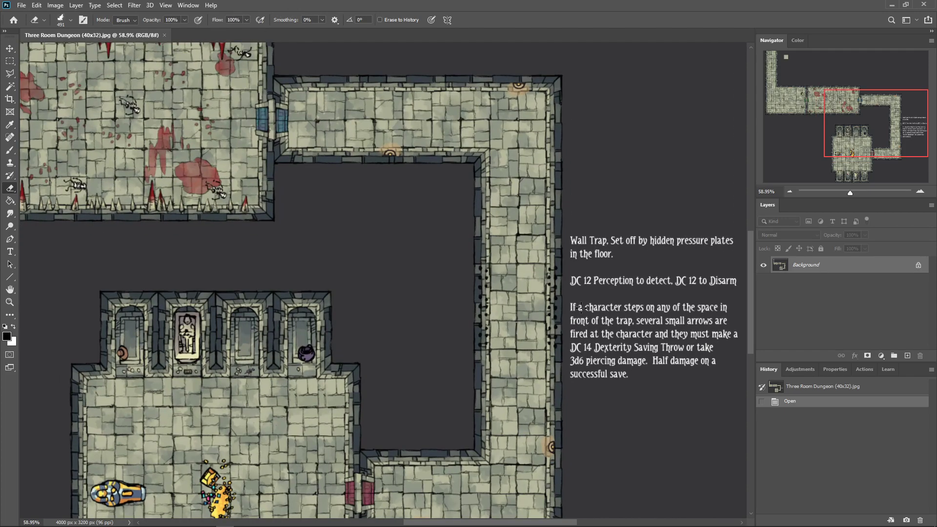
scroll(400, 332, down, 2)
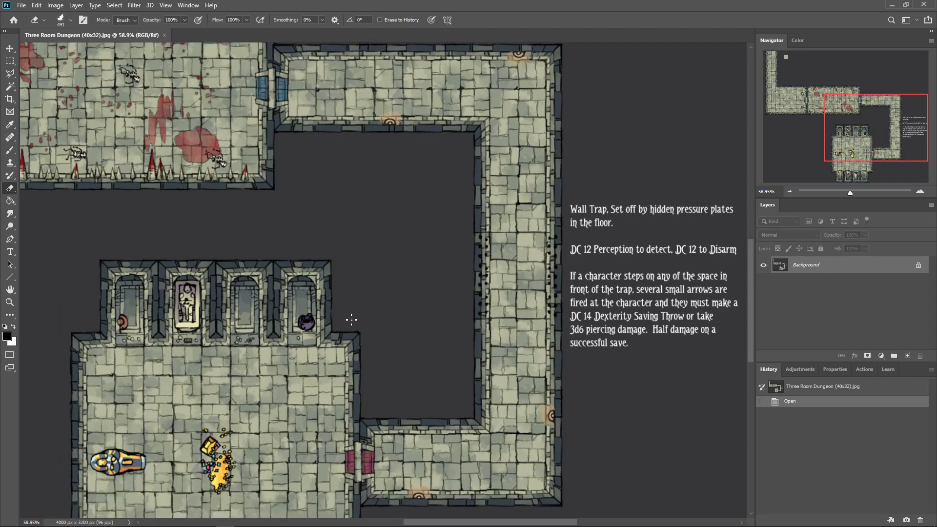
scroll(305, 298, down, 3)
scroll(304, 298, down, 2)
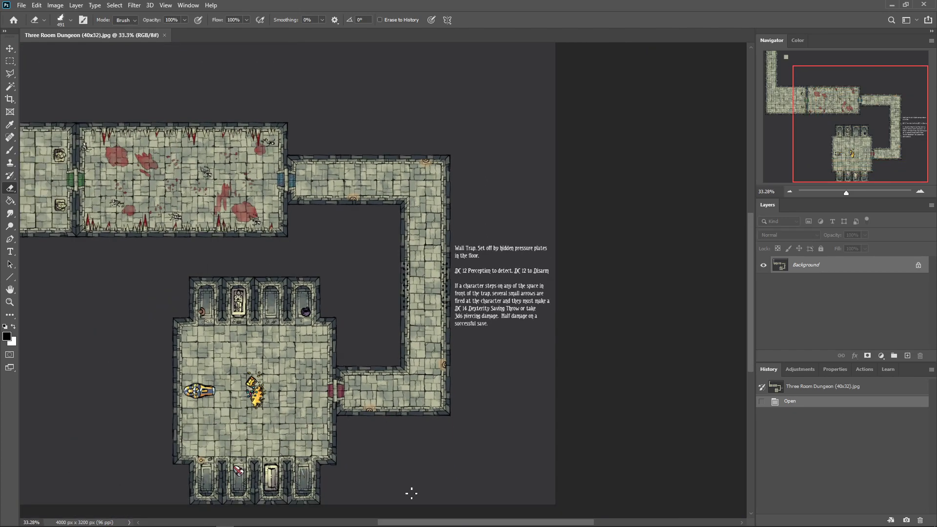
drag(418, 524, 358, 523)
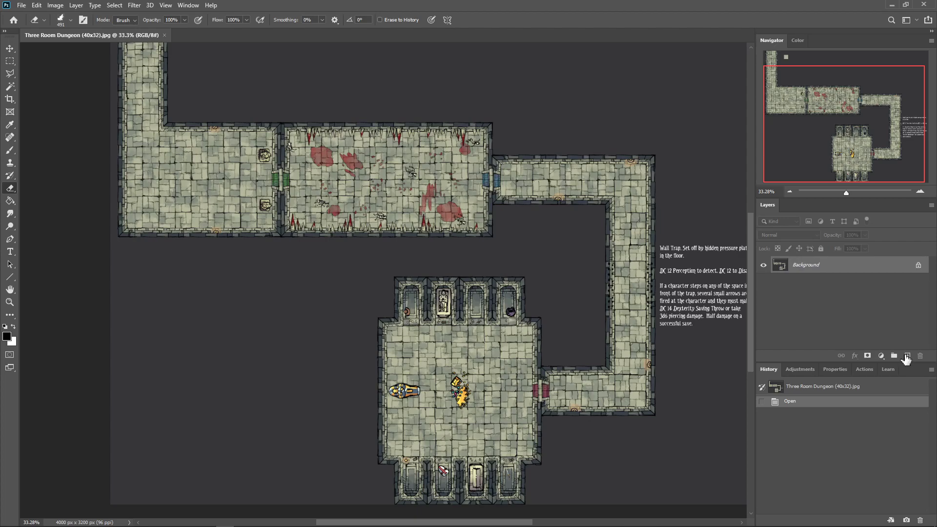
- Add a new layer above the map background and name it Darkness
click(907, 355)
double_click(799, 265)
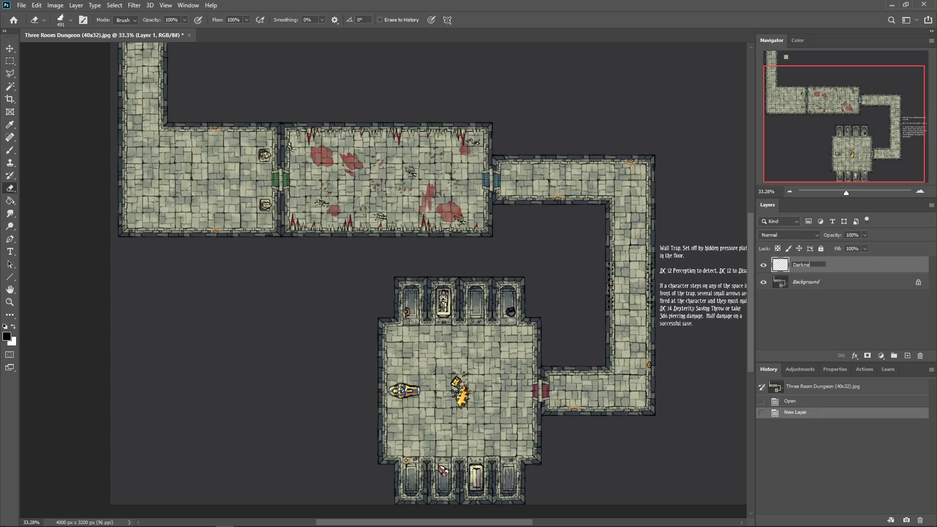
key(Return)
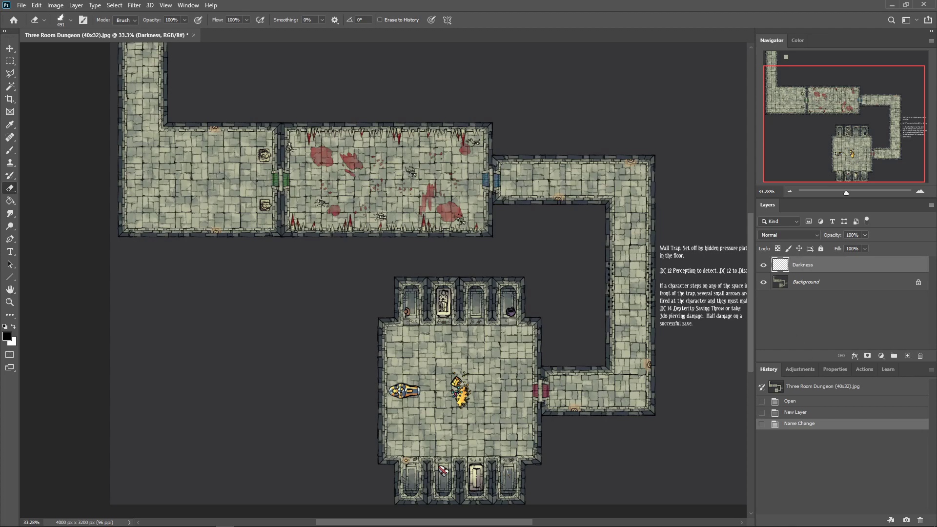
- Fill the Darkness layer with black using the Paint Bucket and set the layer's opacity to 50%
click(10, 200)
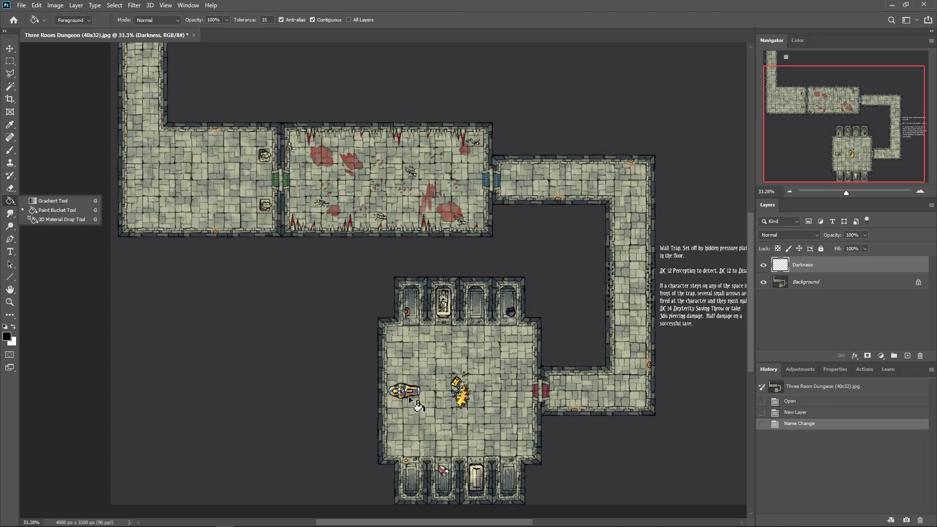
click(49, 211)
click(574, 287)
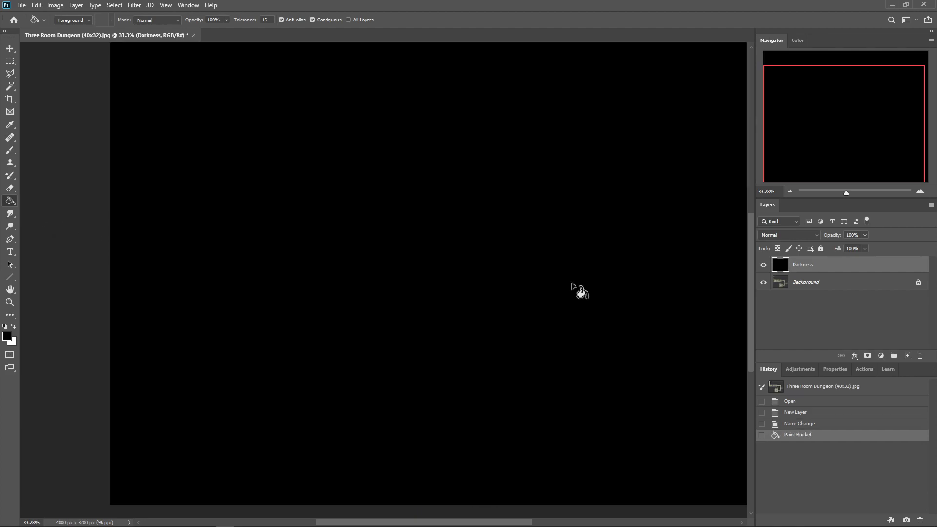
click(851, 235)
text(50)
key(Return)
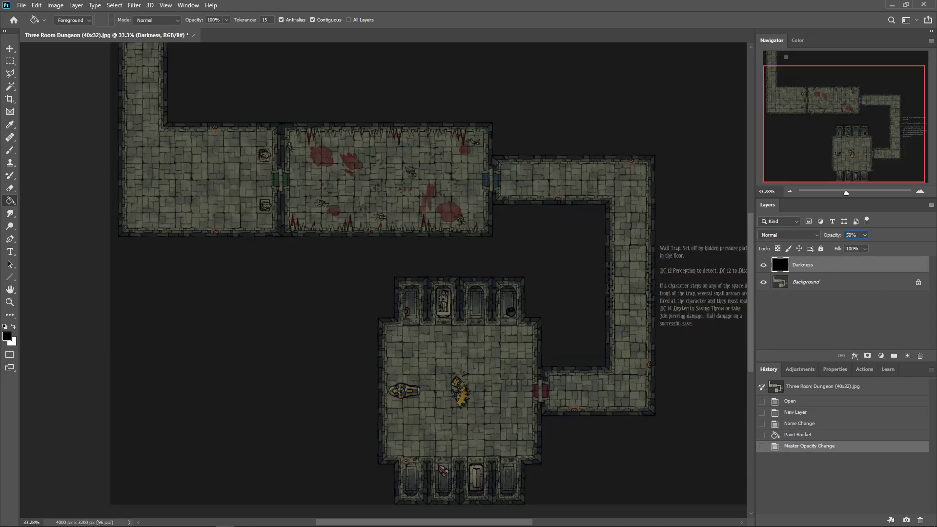
- On the Background layer, select the empty area below and between the rooms using the Magic Wand with a tolerance of 14
click(10, 62)
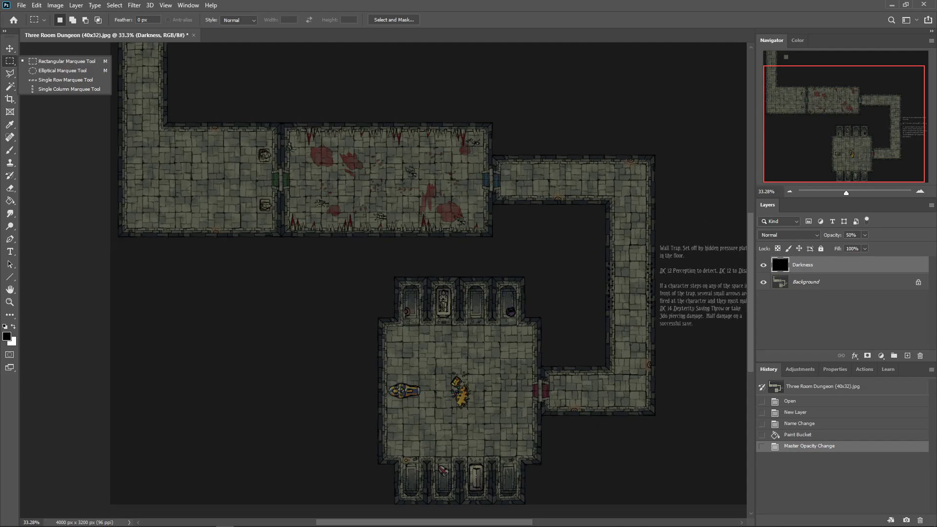
click(800, 284)
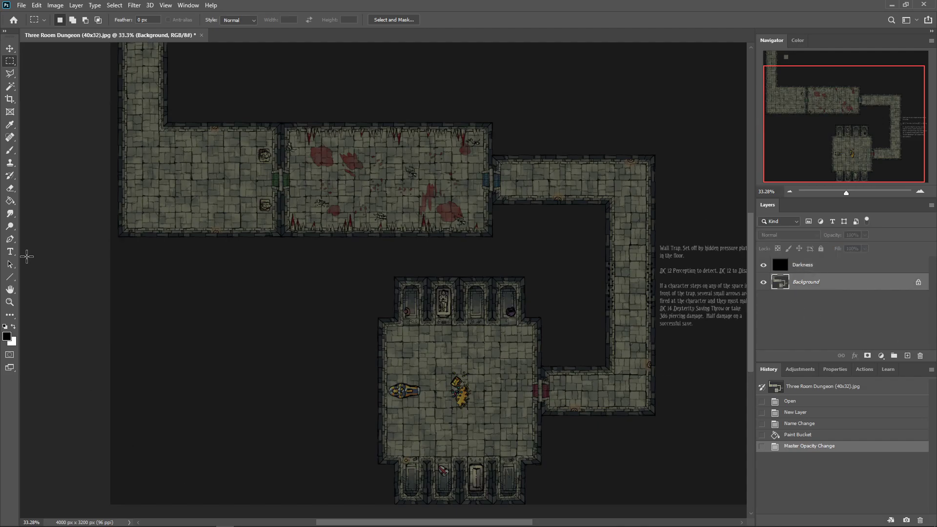
click(11, 87)
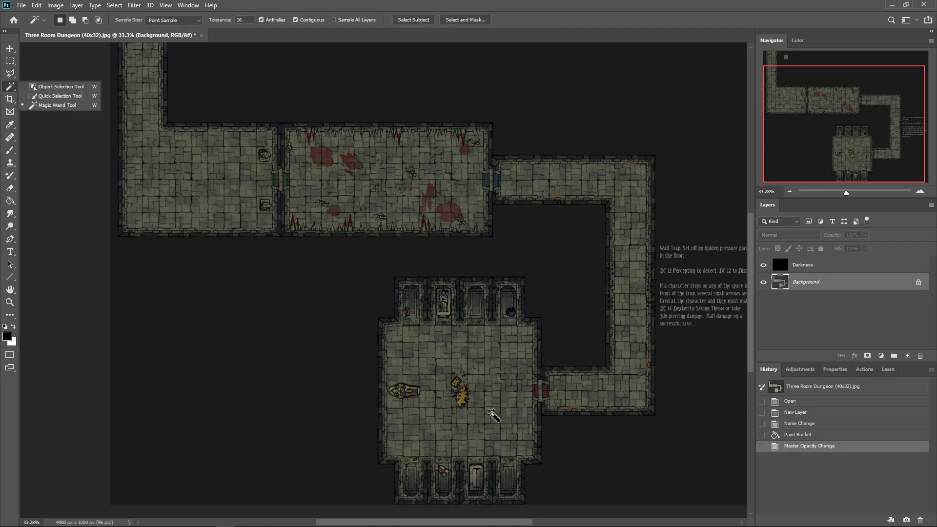
click(763, 281)
click(235, 348)
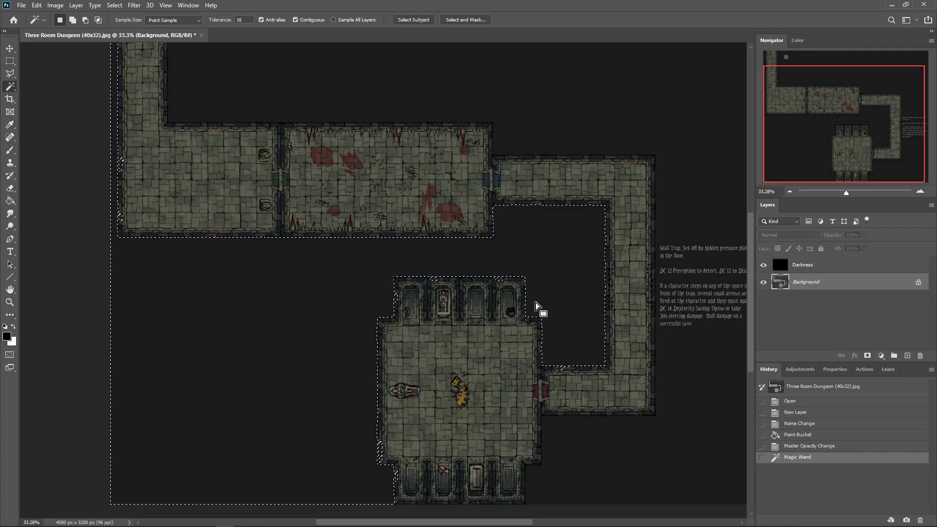
key(ctrl+d)
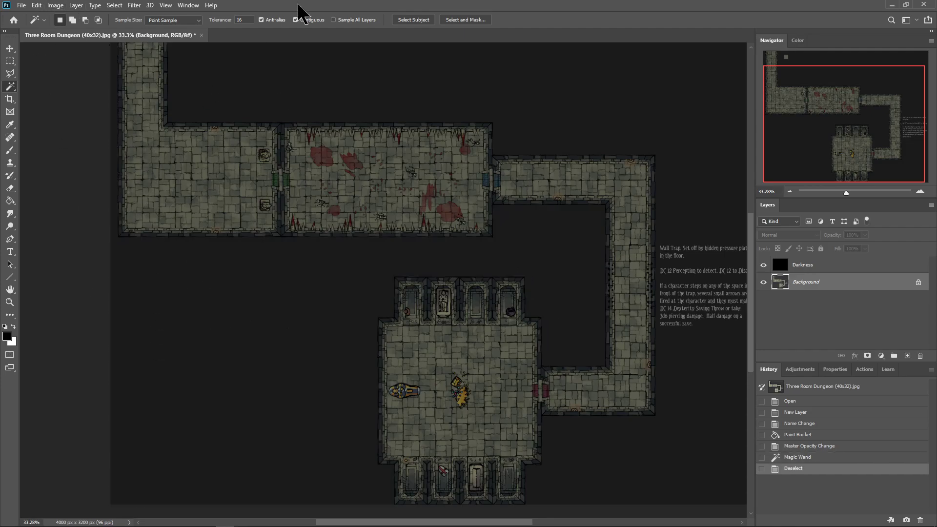
click(244, 22)
text(14)
click(256, 382)
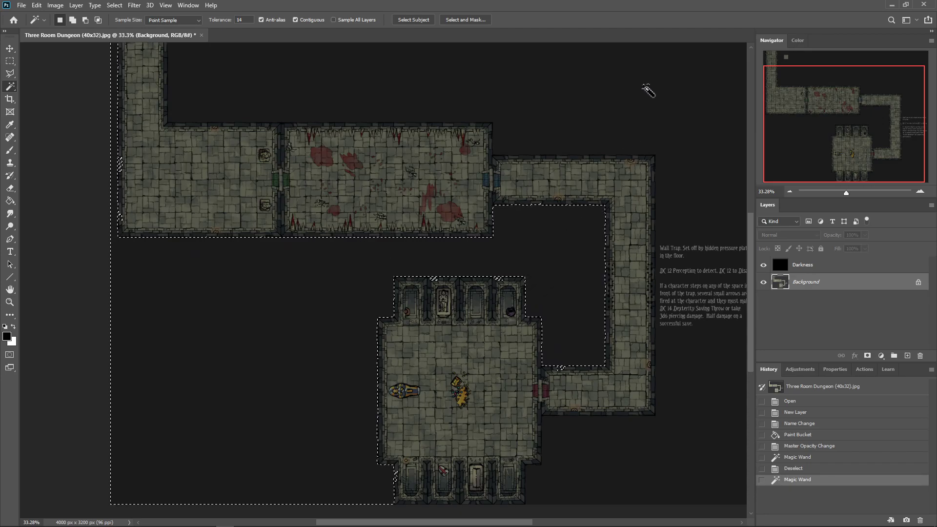
- Add the empty area above the rooms and outside the hallway to the Magic Wand selection
drag(754, 330, 747, 308)
key(shift)
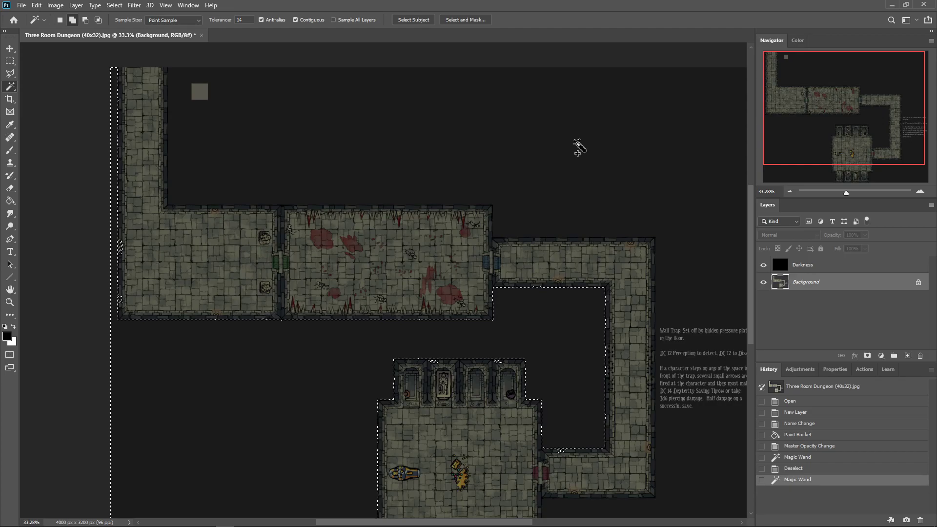
shift+click(577, 143)
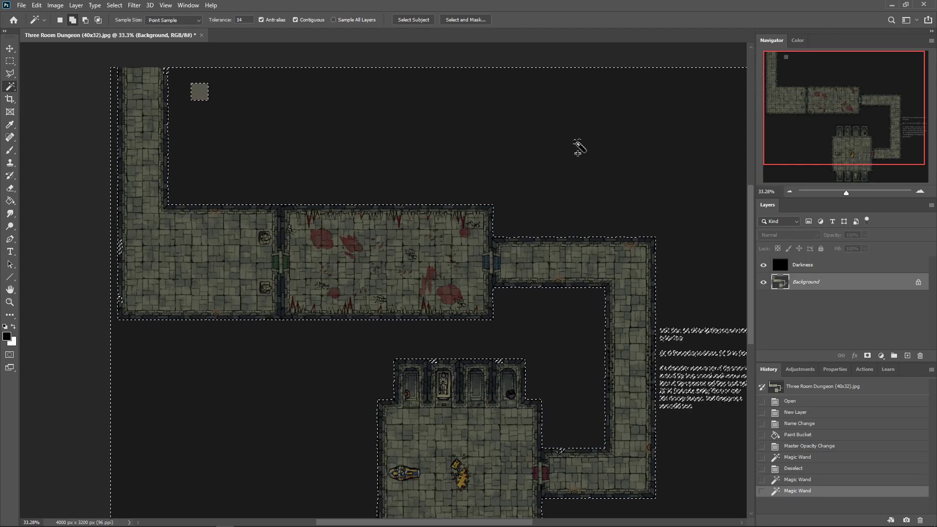
- Add a rectangular area around the wall trap note to the selection with the Rectangular Marquee so its text is fully included
mouse_move(751, 313)
mouse_down()
mouse_move(764, 444)
mouse_move(762, 301)
mouse_up()
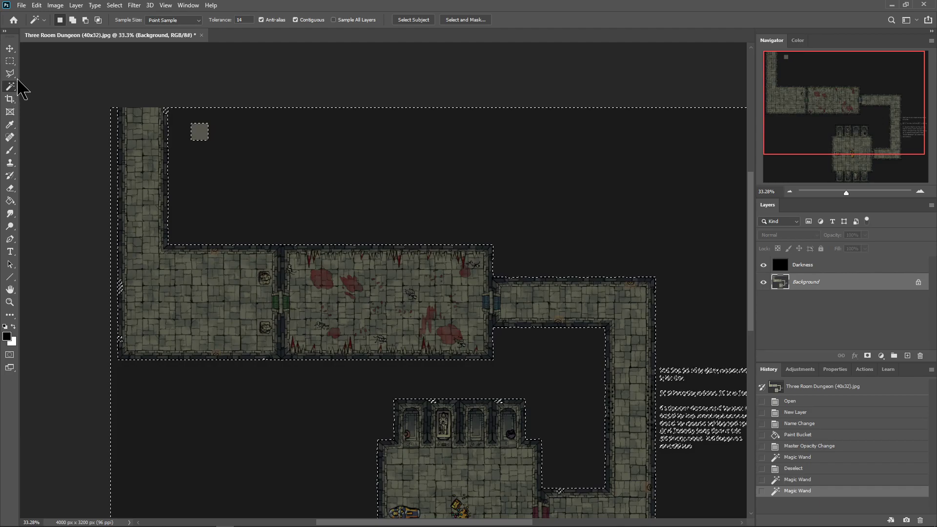
click(10, 61)
click(50, 68)
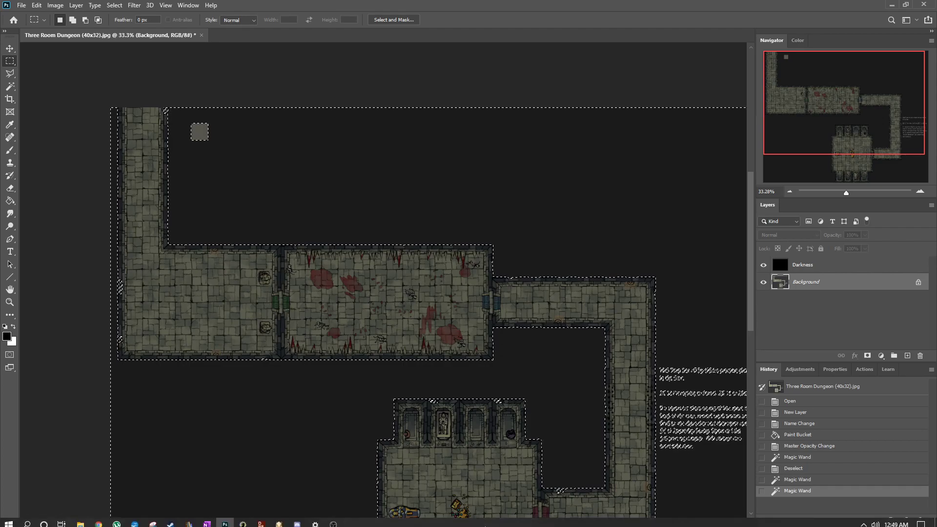
drag(488, 525, 546, 526)
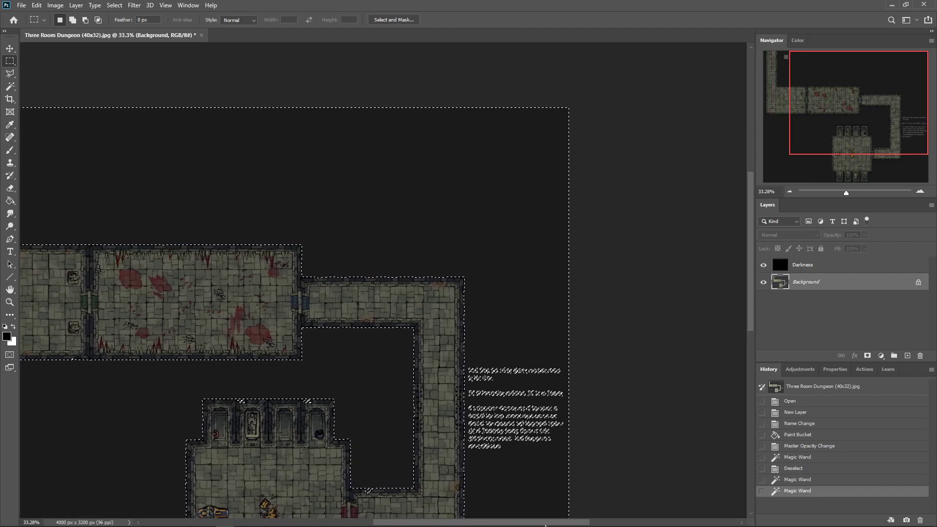
drag(468, 345, 568, 464)
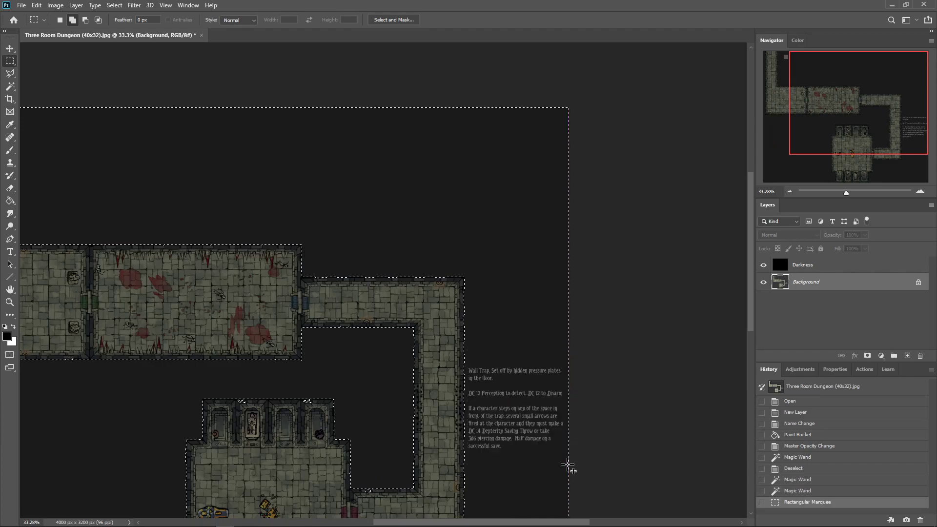
- Subtract the stray selected patches along the walls of the entrance corridor and first room from the selection
drag(578, 524, 452, 520)
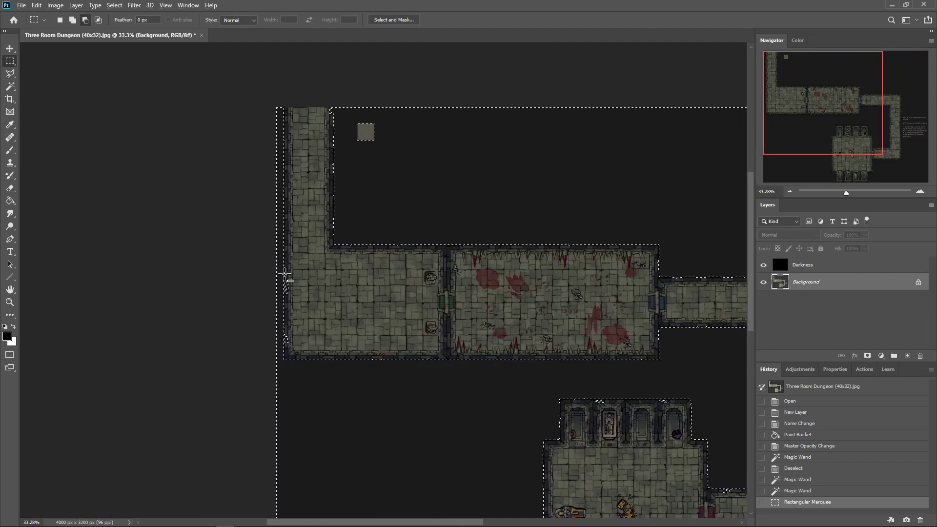
drag(285, 278, 296, 352)
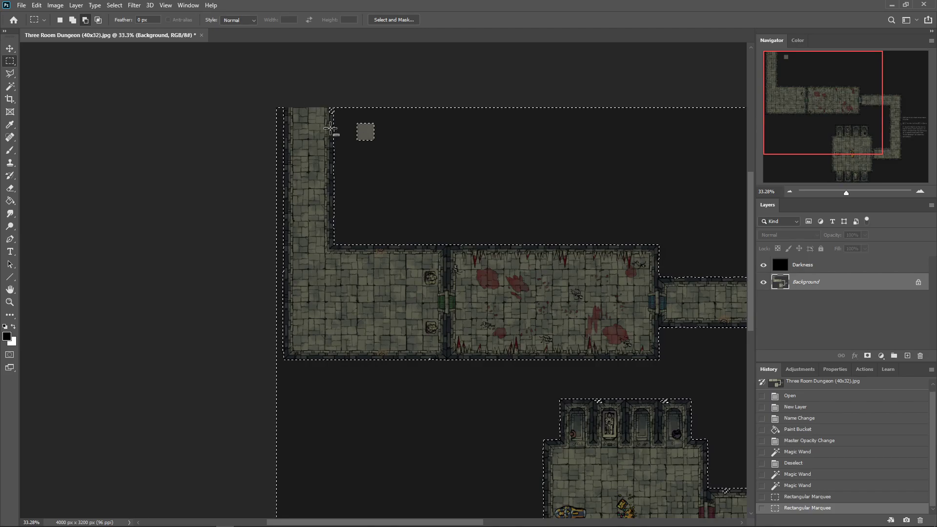
drag(329, 117, 332, 122)
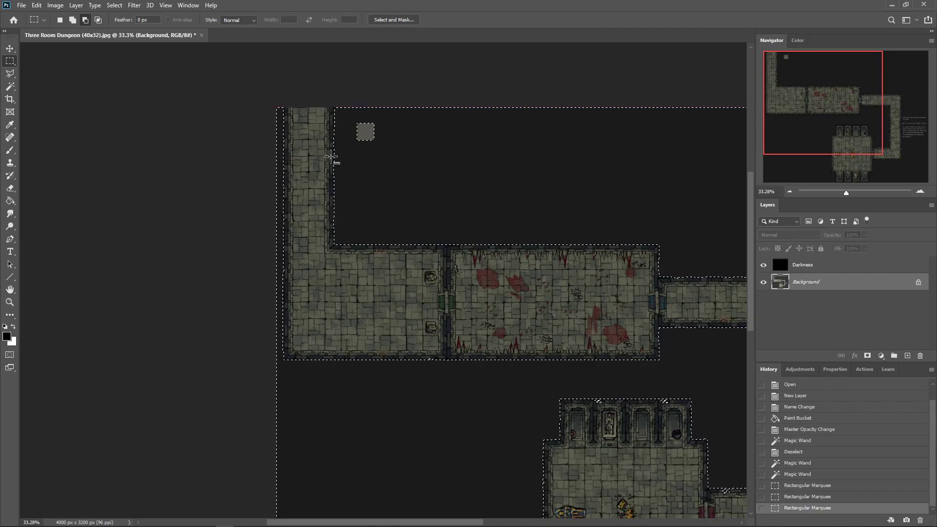
- Subtract the stray selected patches on the tomb room's alcove walls and the adjoining hallway wall from the selection
drag(473, 523, 570, 526)
scroll(253, 263, down, 5)
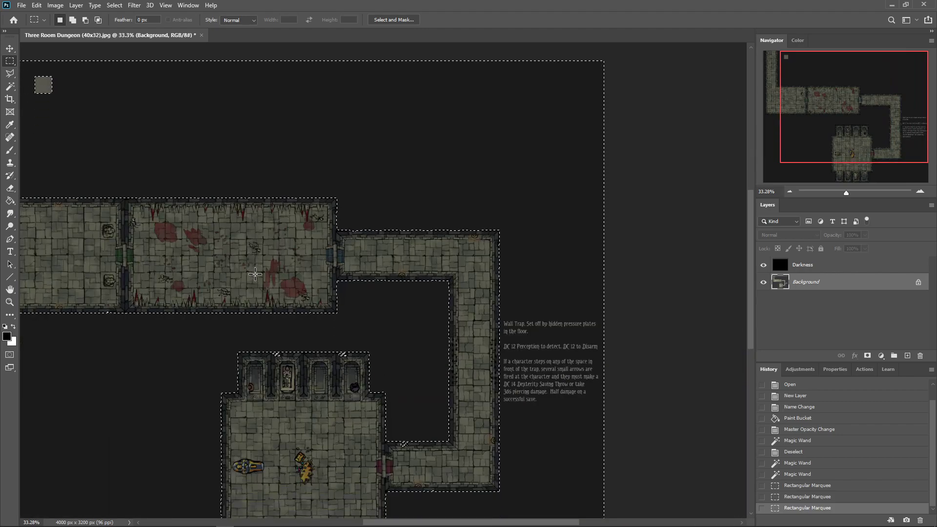
scroll(254, 262, down, 1)
key(alt)
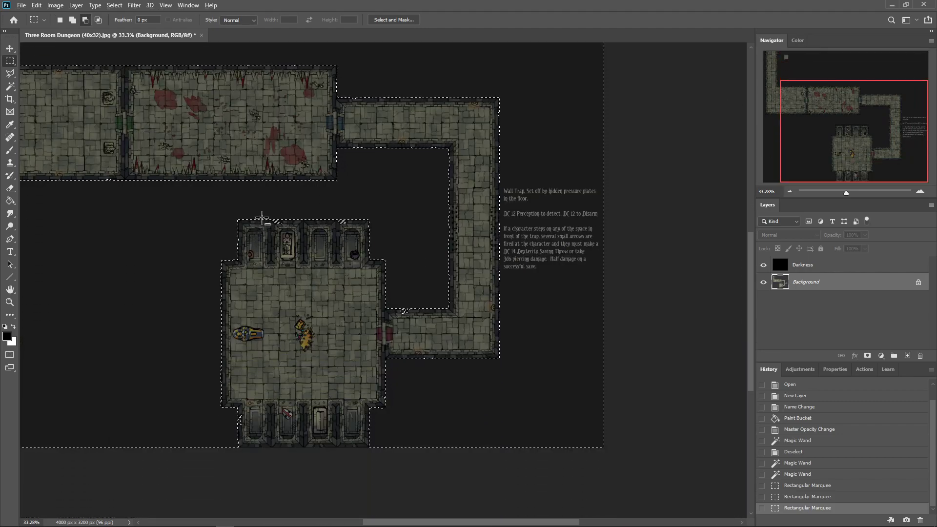
drag(267, 221, 352, 252)
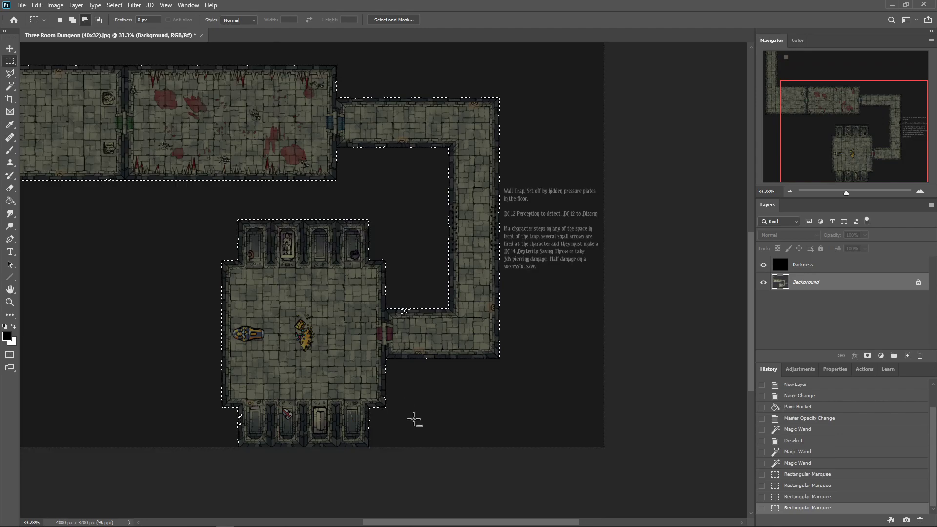
drag(392, 309, 431, 328)
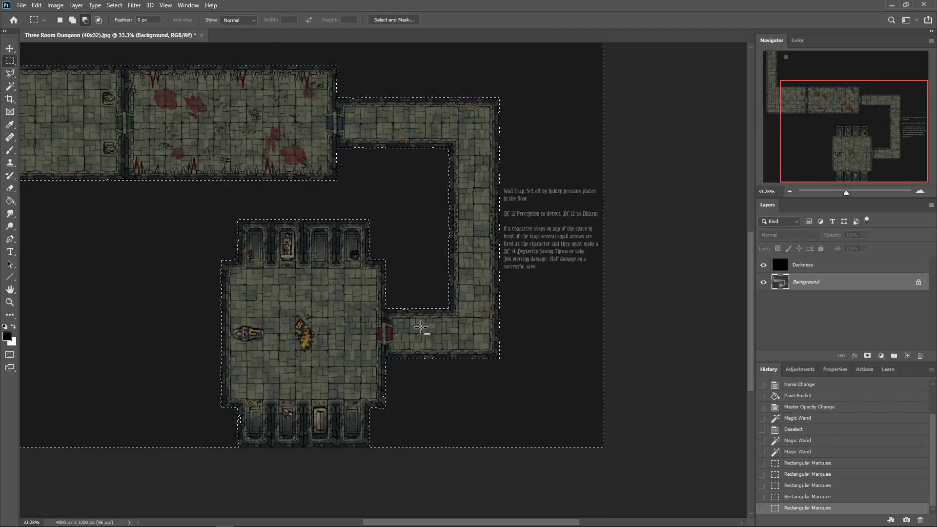
drag(238, 405, 239, 430)
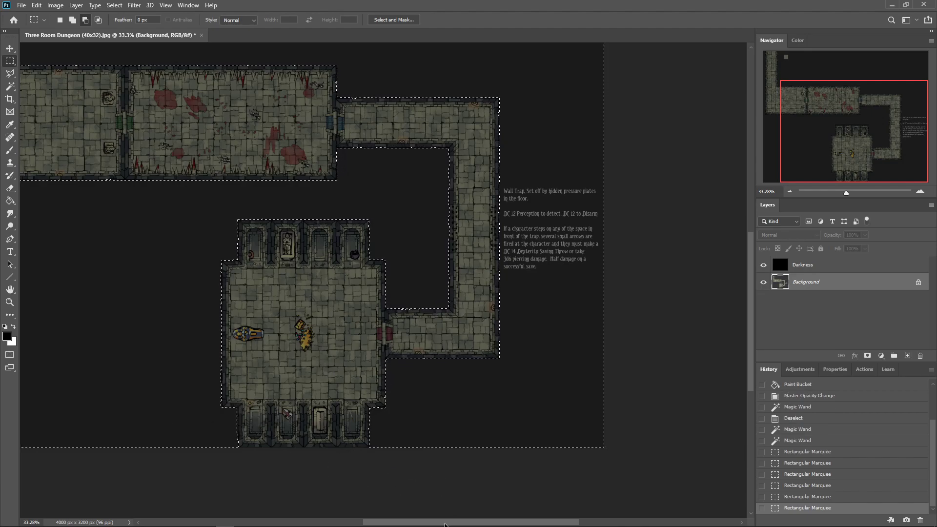
- Delete the black fill inside the selection from the Darkness layer and clear the selection
drag(445, 523, 403, 512)
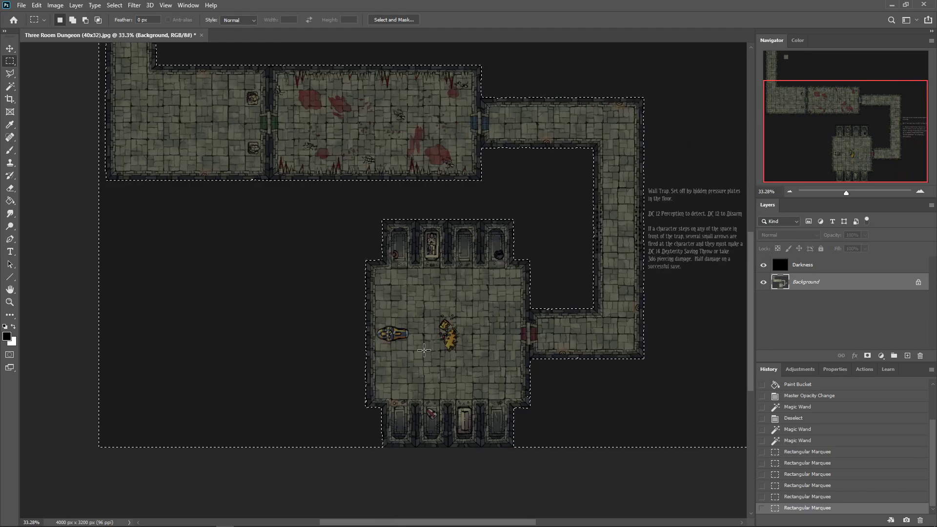
scroll(426, 351, up, 5)
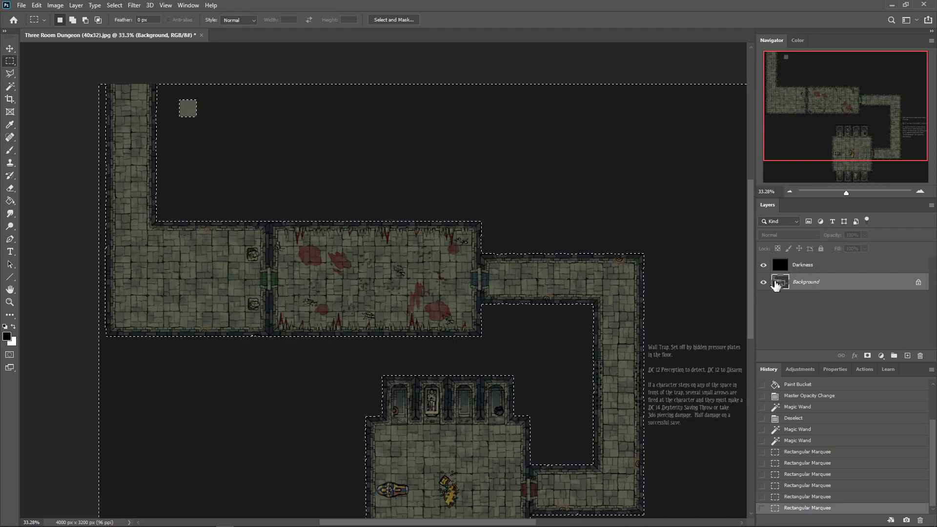
click(784, 264)
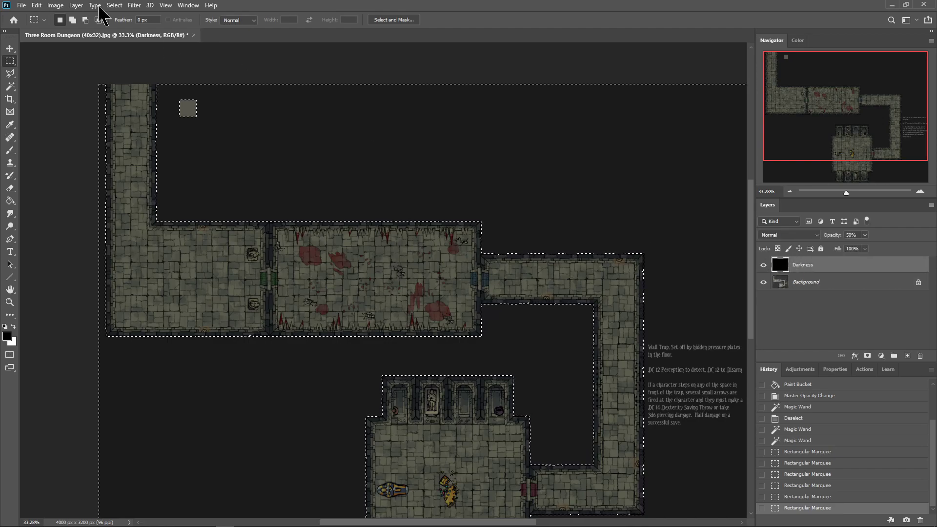
key(Delete)
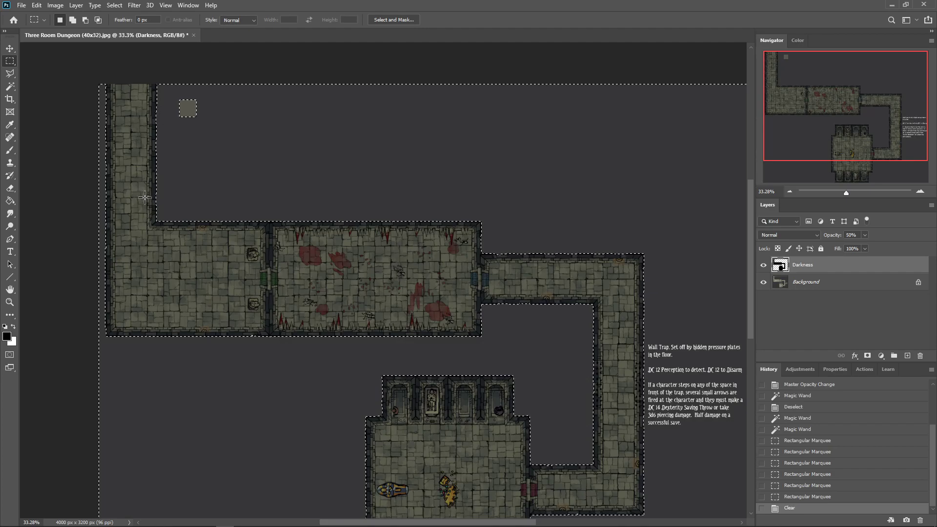
key(ctrl+d)
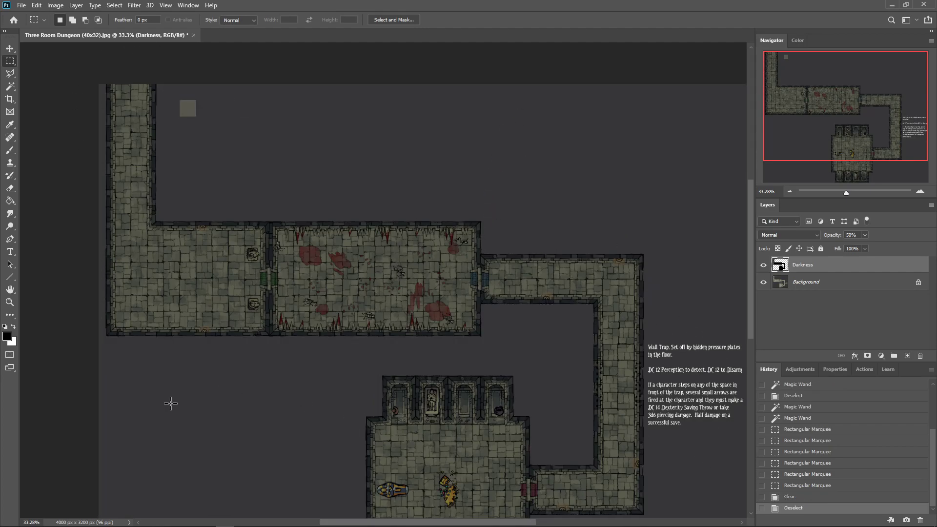
- Add a layer mask to the Darkness layer
right_click(170, 247)
click(301, 150)
click(868, 356)
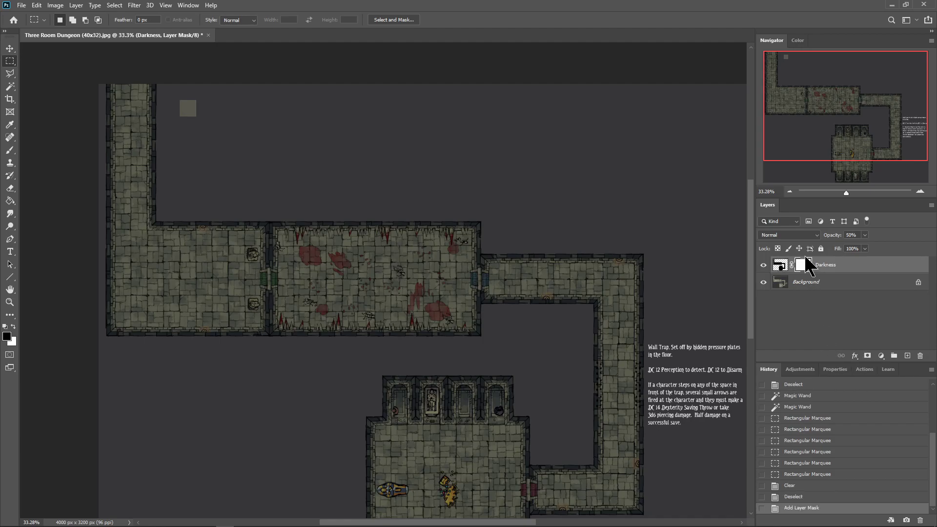
- Set up the Brush tool with the Soft Round brush at a size of 100 px for painting on the Darkness mask
right_click(10, 153)
click(39, 153)
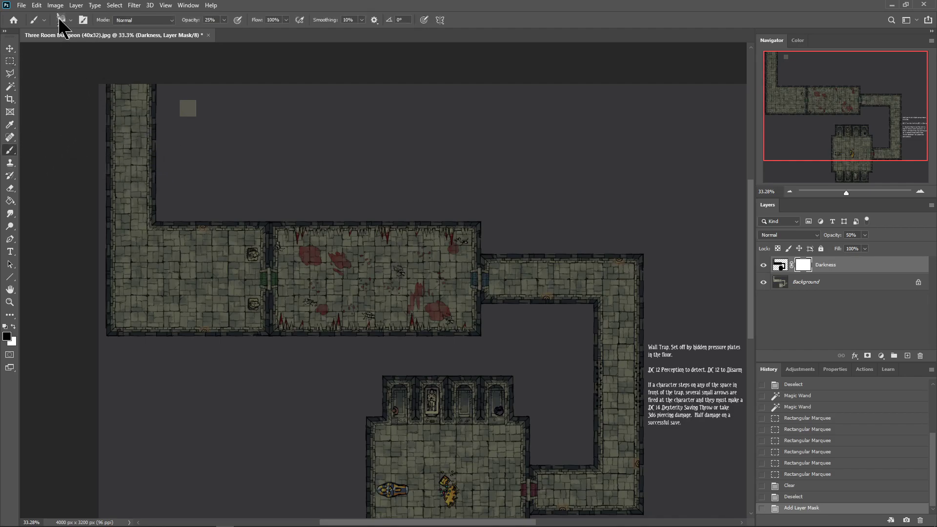
right_click(262, 151)
click(320, 128)
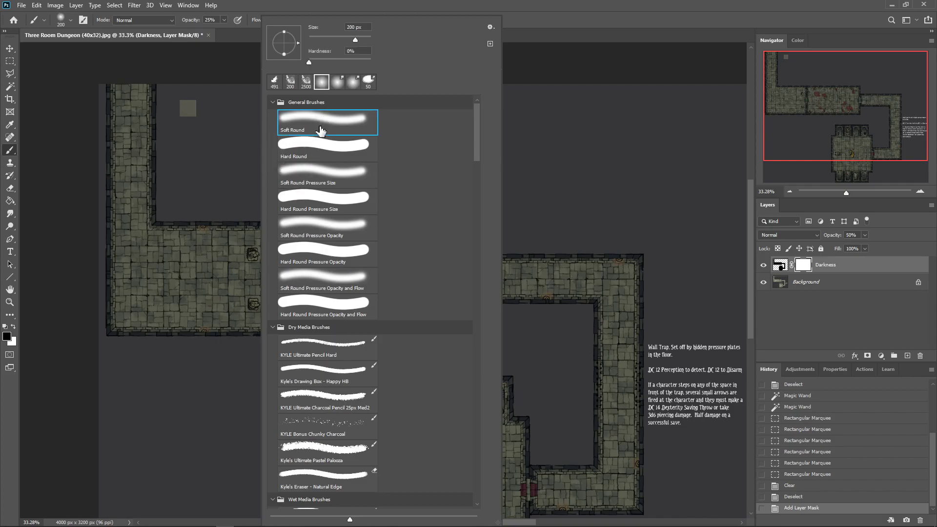
scroll(393, 353, down, 2)
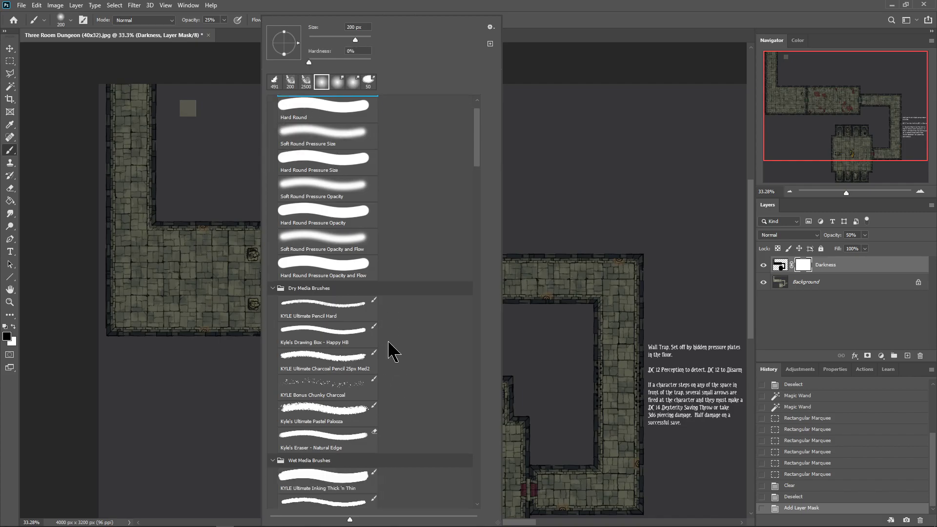
click(273, 289)
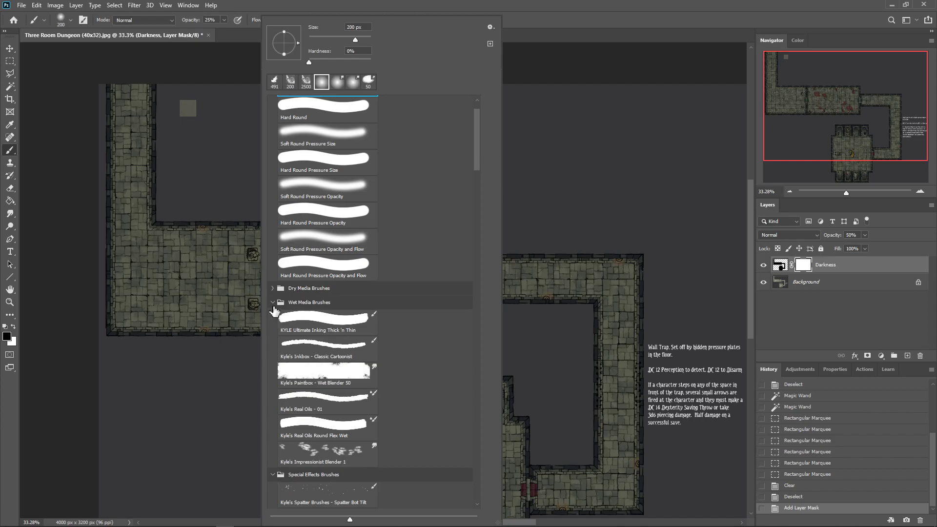
click(273, 303)
click(272, 317)
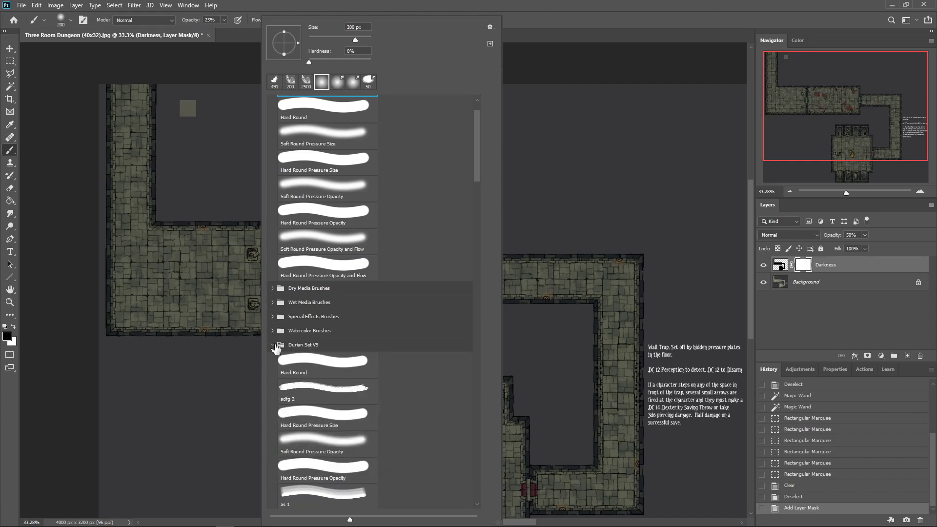
scroll(390, 376, down, 2)
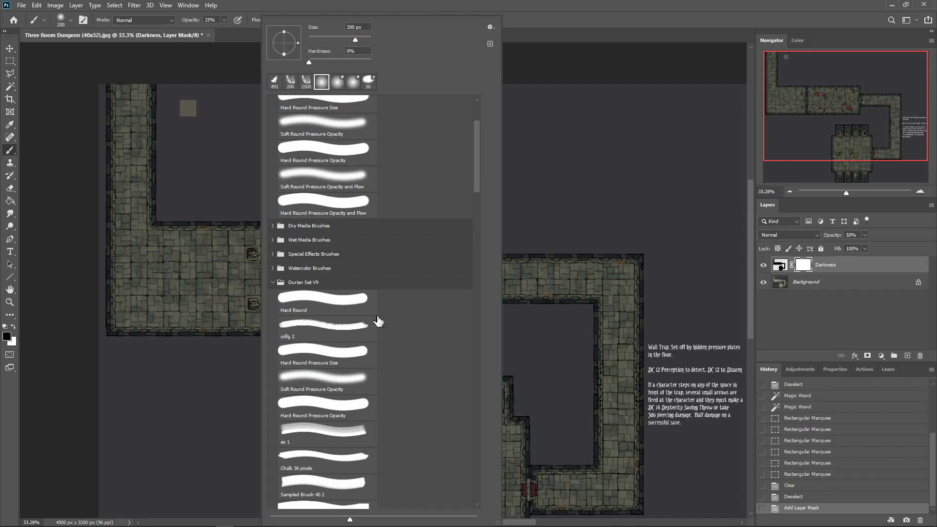
scroll(405, 151, up, 4)
scroll(164, 95, up, 2)
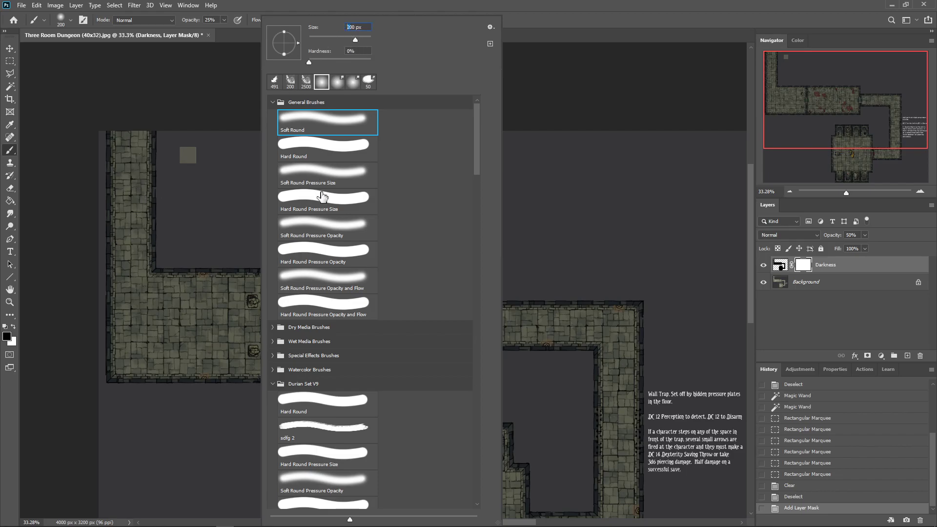
click(533, 6)
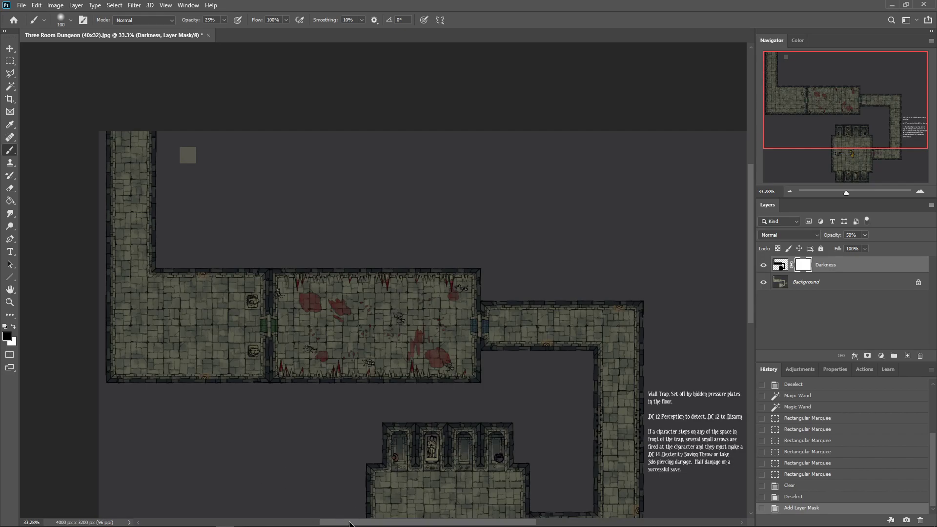
- Paint black on the Darkness layer mask across the first room's floor to lighten the whole room with soft strokes
drag(348, 525, 303, 520)
scroll(337, 371, up, 1)
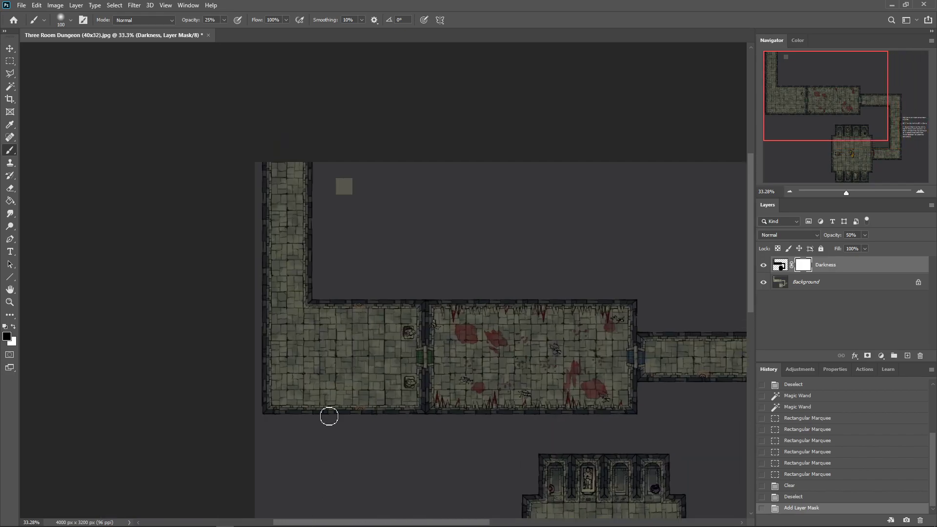
scroll(335, 408, down, 2)
scroll(334, 320, left, 1)
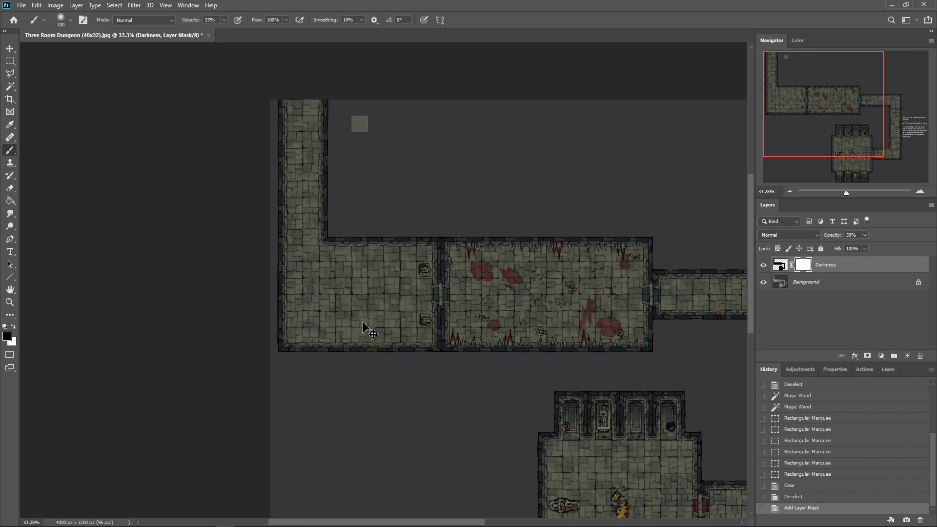
scroll(368, 332, up, 14)
scroll(368, 329, down, 10)
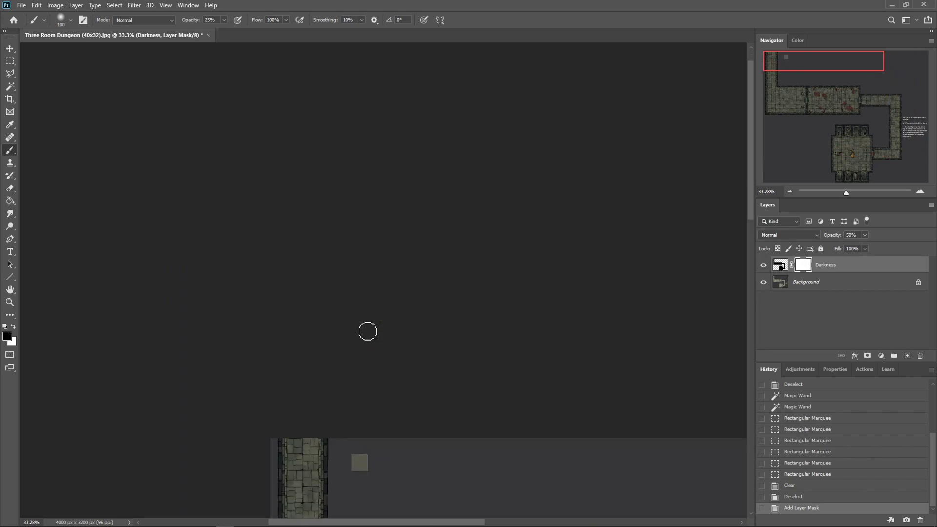
scroll(381, 351, down, 2)
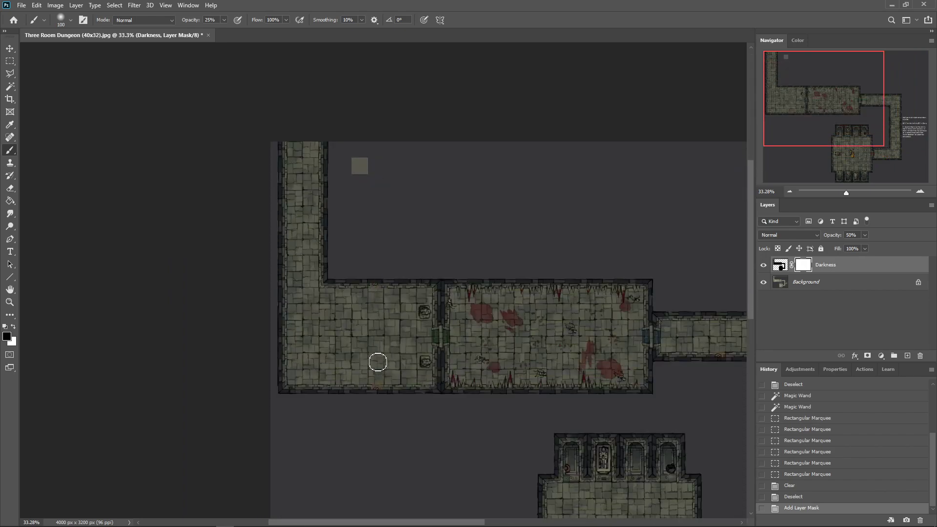
scroll(377, 362, left, 1)
scroll(378, 363, up, 3)
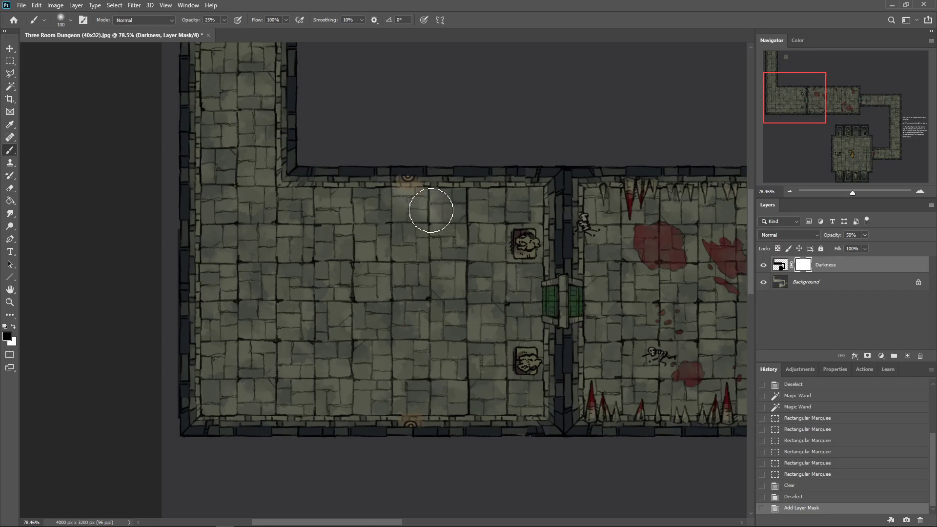
drag(468, 193, 542, 192)
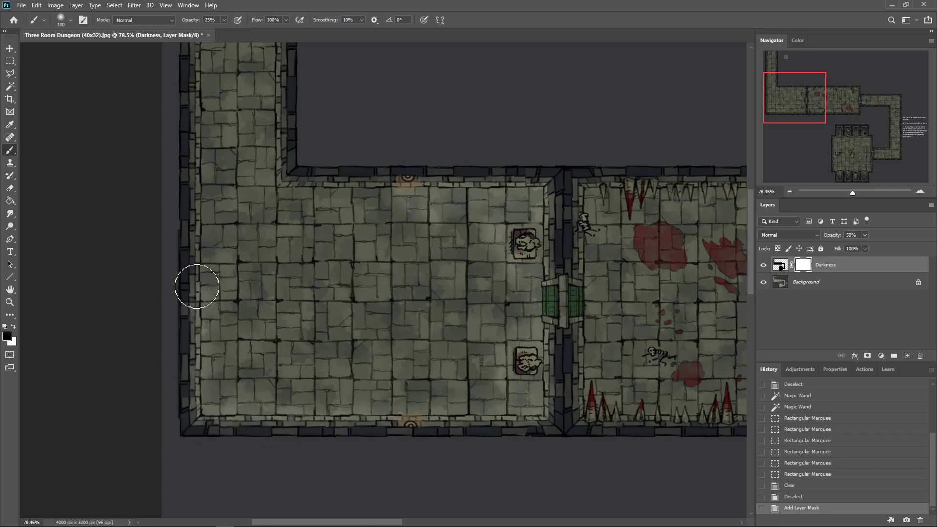
drag(225, 189, 384, 186)
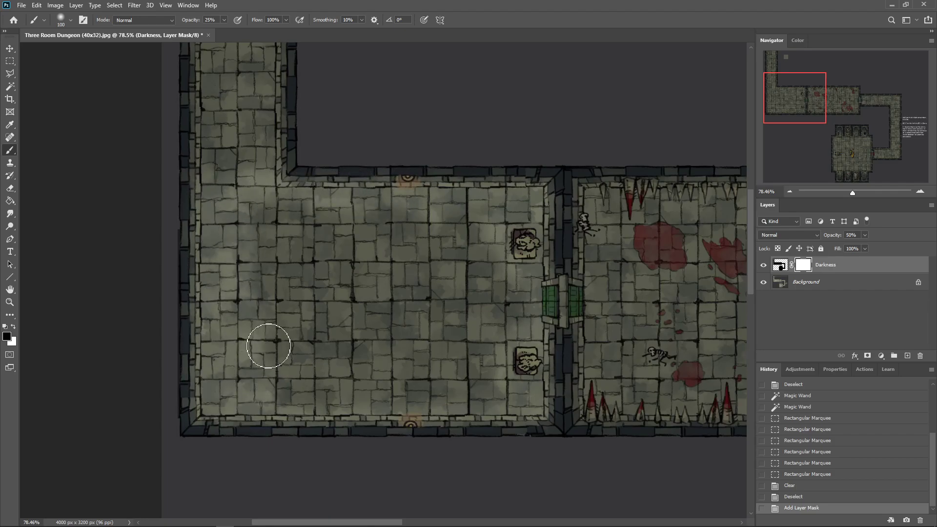
drag(268, 358, 296, 205)
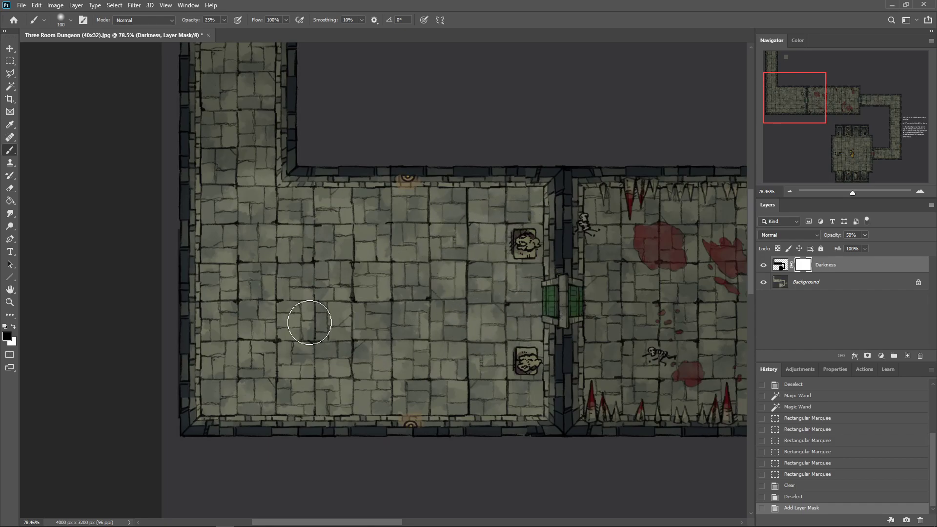
drag(231, 301, 242, 261)
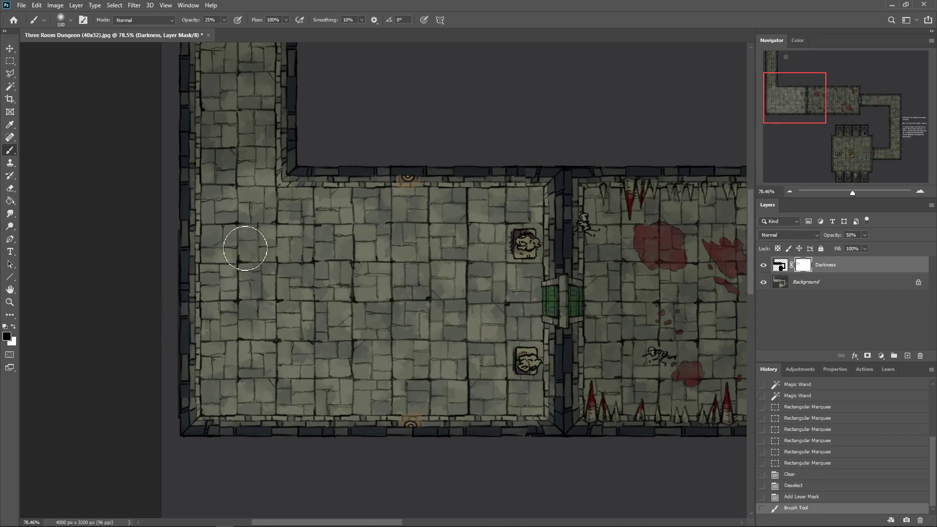
- Enlarge the soft brush to 200 px and paint a second pass of light between the first room's two wall torches
right_click(365, 174)
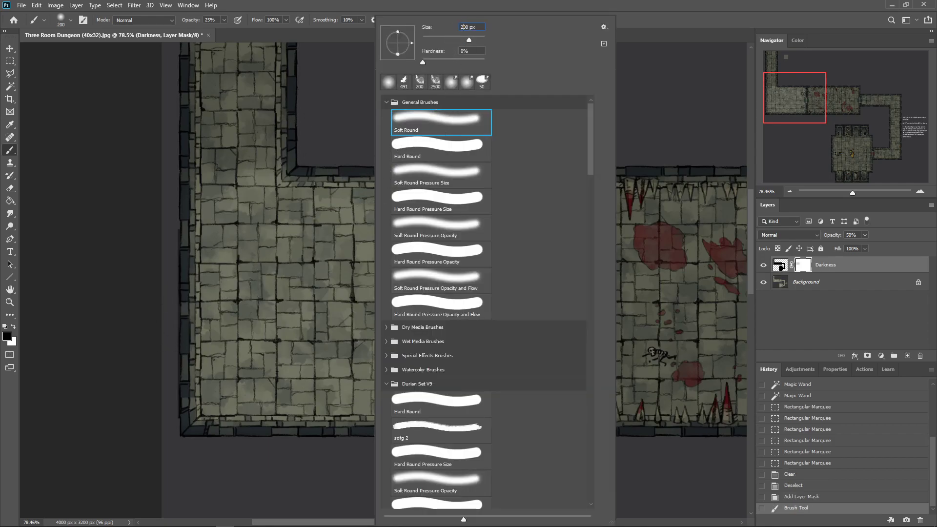
click(634, 27)
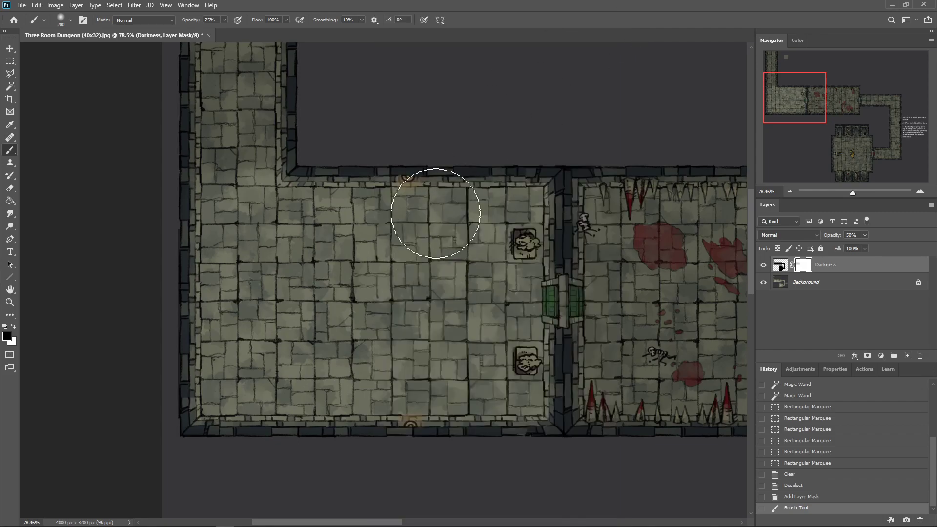
mouse_move(410, 205)
mouse_down()
mouse_move(309, 203)
mouse_move(248, 267)
mouse_move(261, 351)
mouse_move(310, 391)
mouse_move(383, 410)
mouse_move(479, 391)
mouse_move(519, 404)
mouse_move(485, 335)
mouse_move(514, 303)
mouse_move(508, 236)
mouse_move(519, 209)
mouse_move(479, 188)
mouse_move(320, 301)
mouse_move(399, 361)
mouse_move(439, 288)
mouse_move(397, 341)
mouse_move(456, 372)
mouse_move(470, 303)
mouse_move(381, 299)
mouse_move(391, 326)
mouse_up()
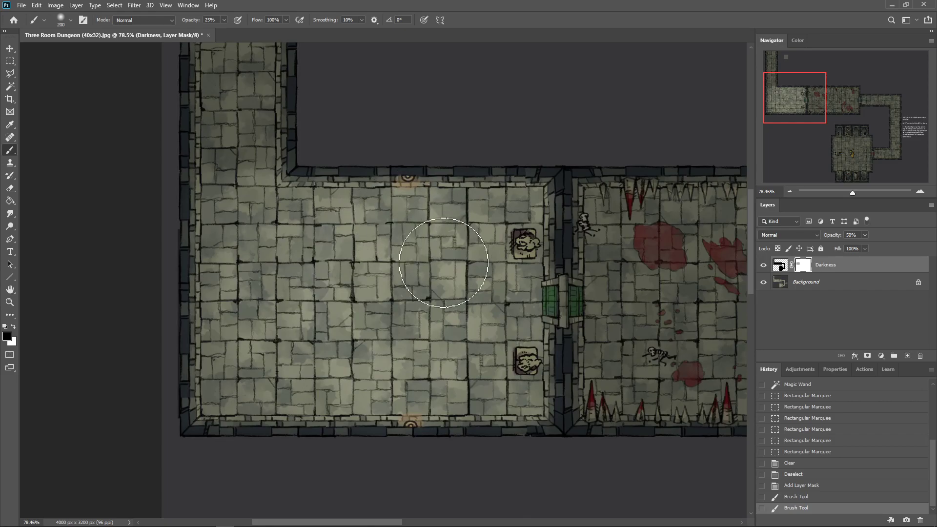
drag(455, 381, 410, 411)
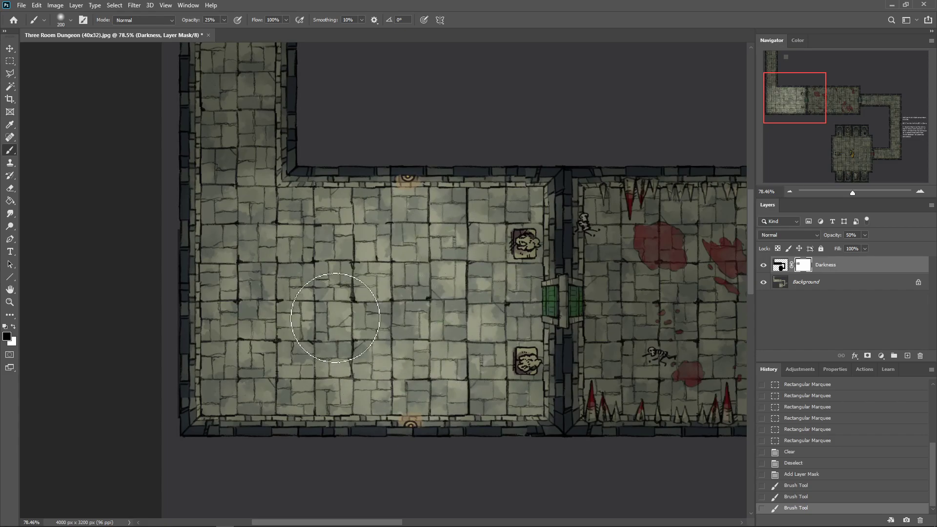
- Build up a brighter glow around the first room's lower wall torch with repeated soft dabs on the Darkness mask
click(398, 411)
click(398, 410)
click(399, 410)
click(399, 410)
click(399, 410)
click(400, 410)
click(400, 410)
click(400, 410)
click(401, 409)
click(403, 409)
click(421, 407)
click(427, 404)
click(429, 393)
click(421, 388)
click(408, 398)
click(388, 408)
click(393, 409)
- Build up a matching glow around the first room's upper wall torch with repeated soft dabs on the Darkness mask
click(425, 190)
click(423, 191)
click(396, 195)
click(393, 194)
click(401, 194)
click(421, 194)
click(429, 196)
click(414, 189)
click(391, 199)
click(424, 206)
click(410, 199)
click(432, 202)
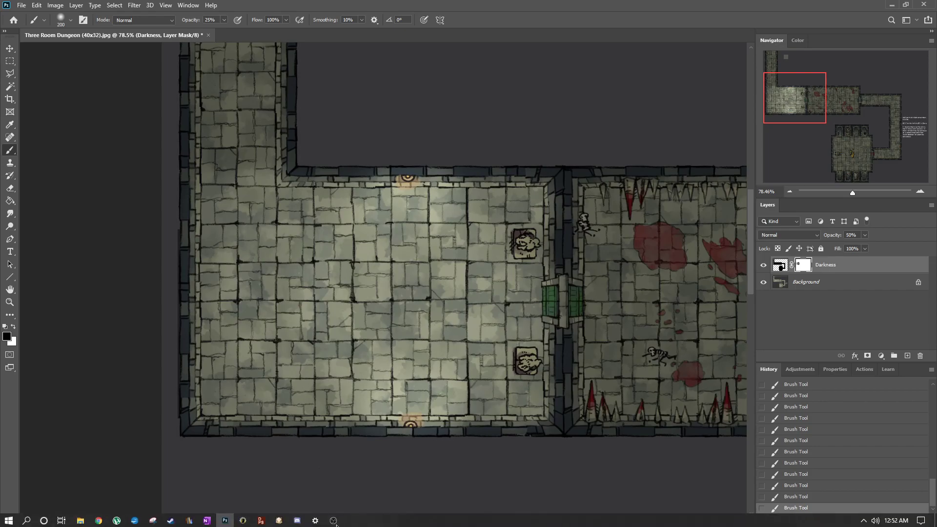
- Paint a base layer of light on the Darkness mask along the entire hallway linking the bloodstained room to the tomb room
scroll(666, 335, down, 2)
drag(354, 522, 530, 521)
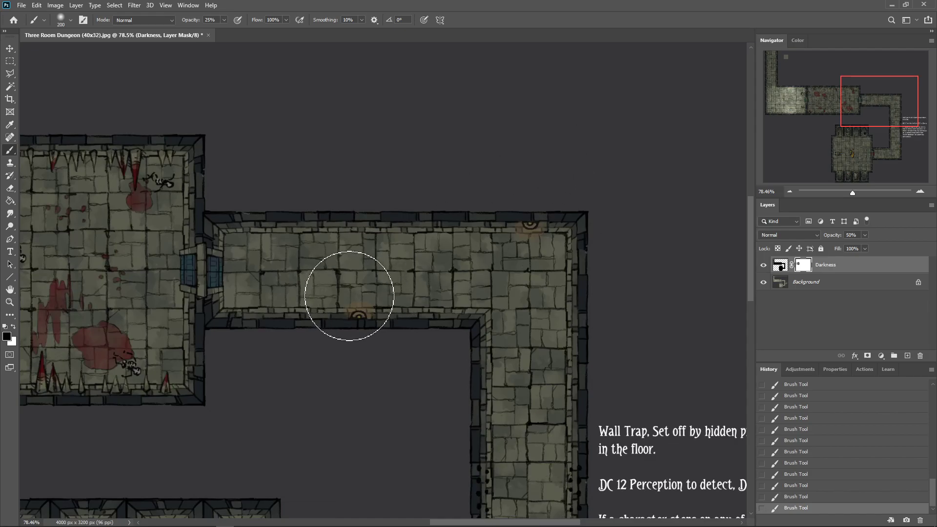
mouse_move(362, 299)
mouse_down()
mouse_move(329, 288)
mouse_move(250, 293)
mouse_move(241, 241)
mouse_move(561, 251)
mouse_move(493, 282)
mouse_move(371, 288)
mouse_move(490, 314)
mouse_move(502, 356)
mouse_move(508, 485)
mouse_move(540, 485)
mouse_move(551, 290)
mouse_move(538, 412)
mouse_move(514, 305)
mouse_move(456, 278)
mouse_move(511, 331)
mouse_up()
scroll(511, 331, down, 6)
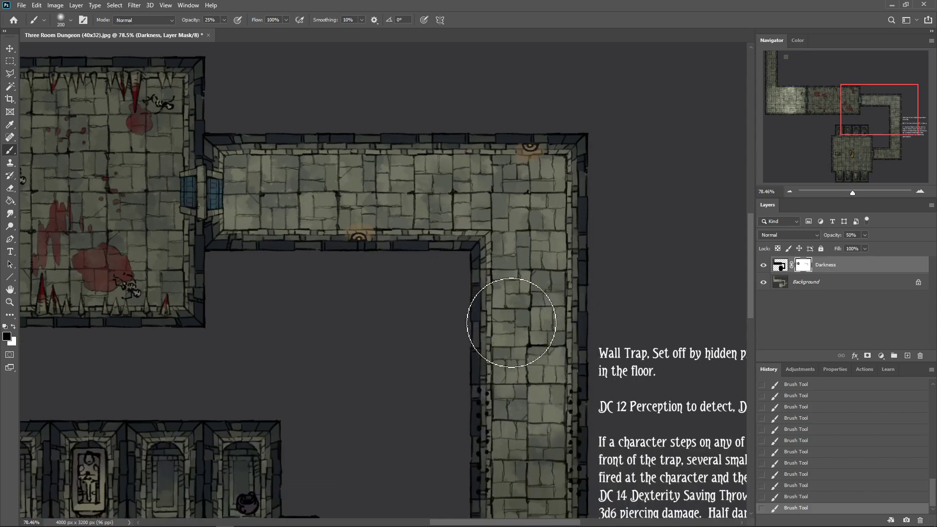
scroll(512, 375, down, 4)
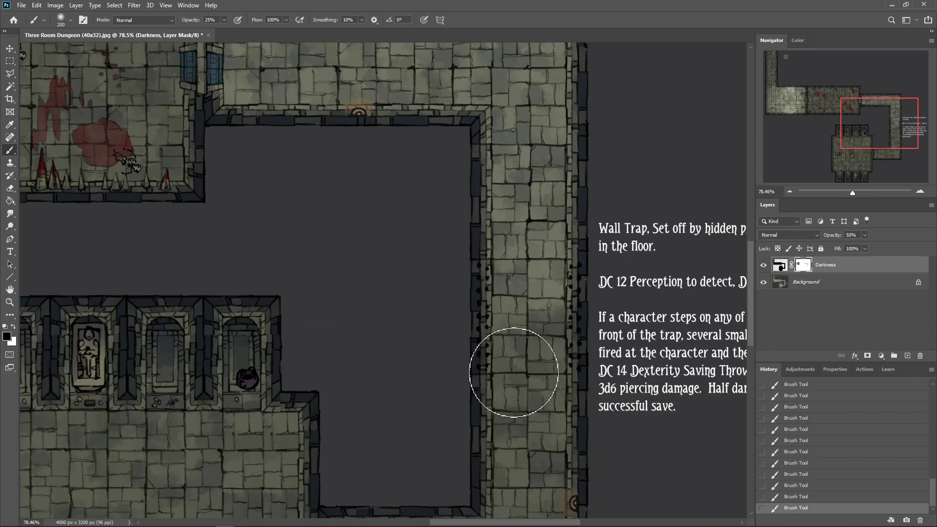
scroll(535, 429, down, 1)
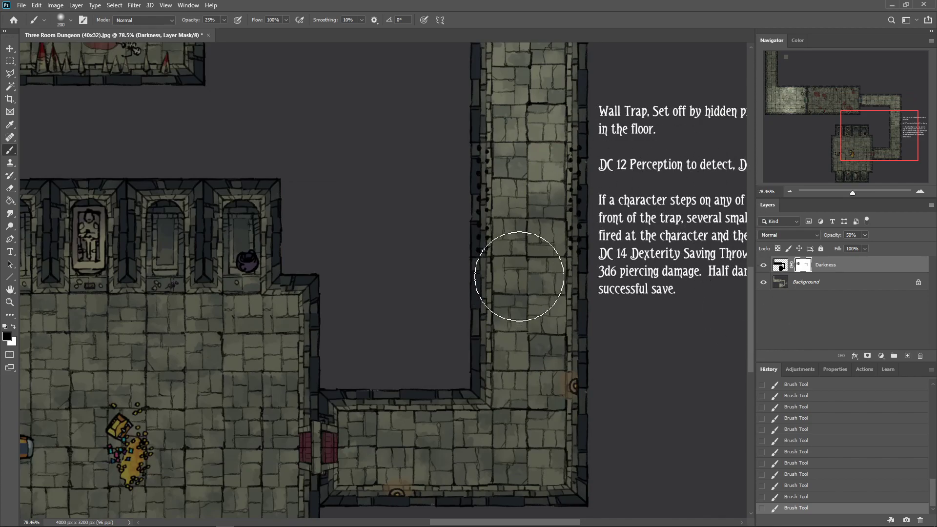
scroll(530, 254, down, 3)
scroll(530, 254, down, 1)
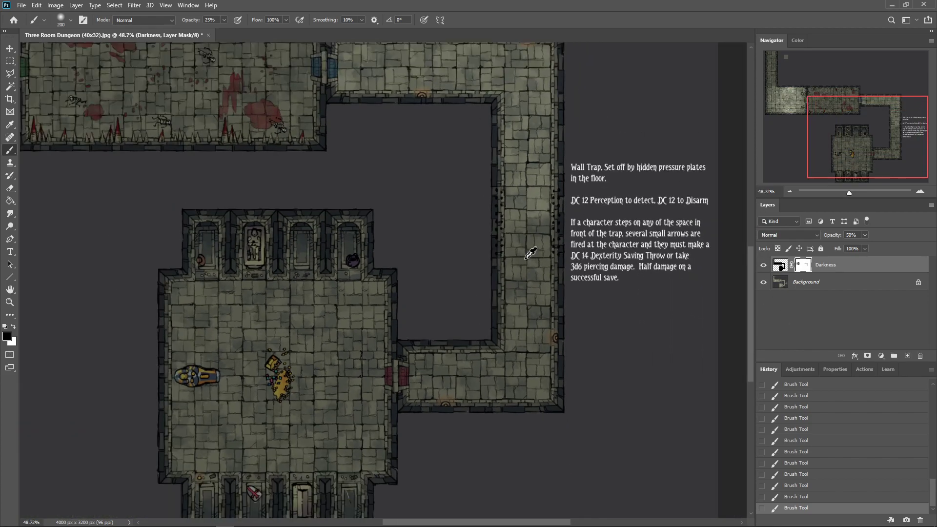
scroll(531, 264, up, 2)
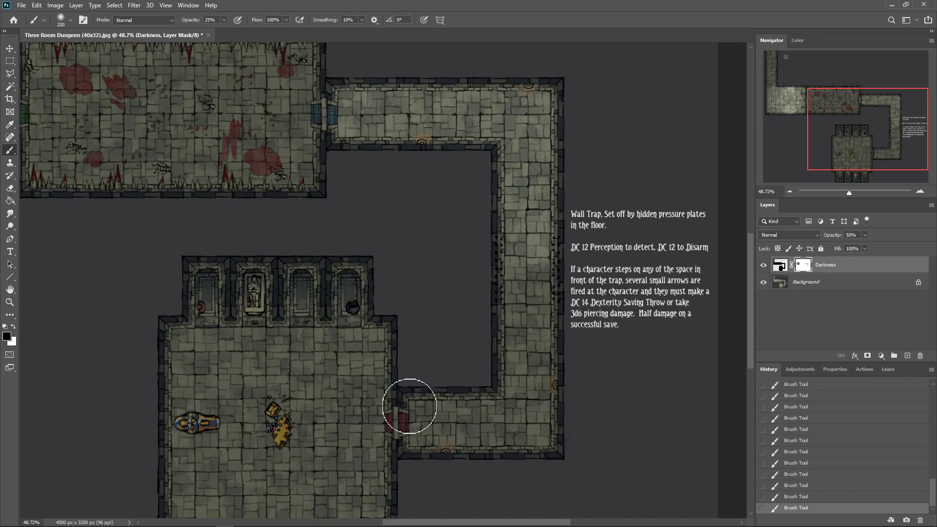
mouse_move(415, 408)
mouse_down()
mouse_move(414, 444)
mouse_move(540, 444)
mouse_move(550, 426)
mouse_move(494, 401)
mouse_up()
mouse_move(428, 414)
mouse_down()
mouse_move(496, 419)
mouse_move(517, 345)
mouse_move(512, 278)
mouse_move(543, 278)
mouse_move(548, 388)
mouse_up()
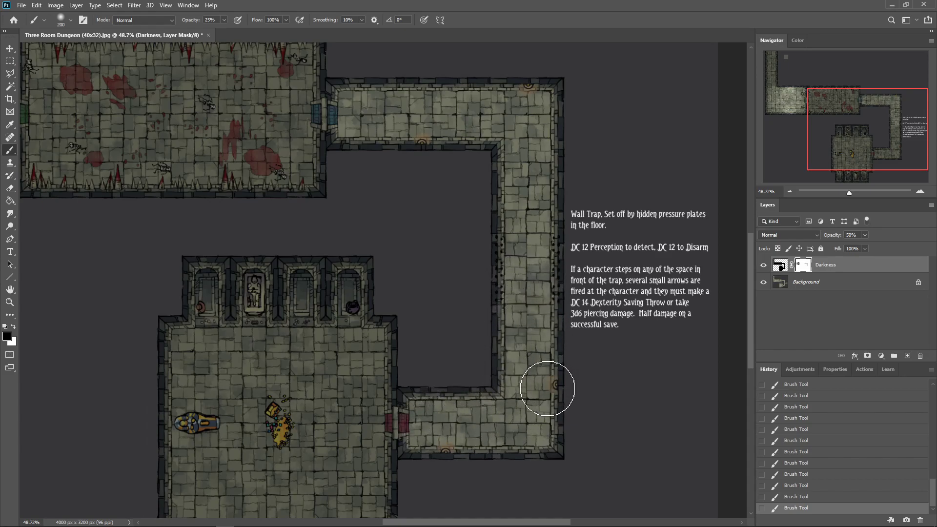
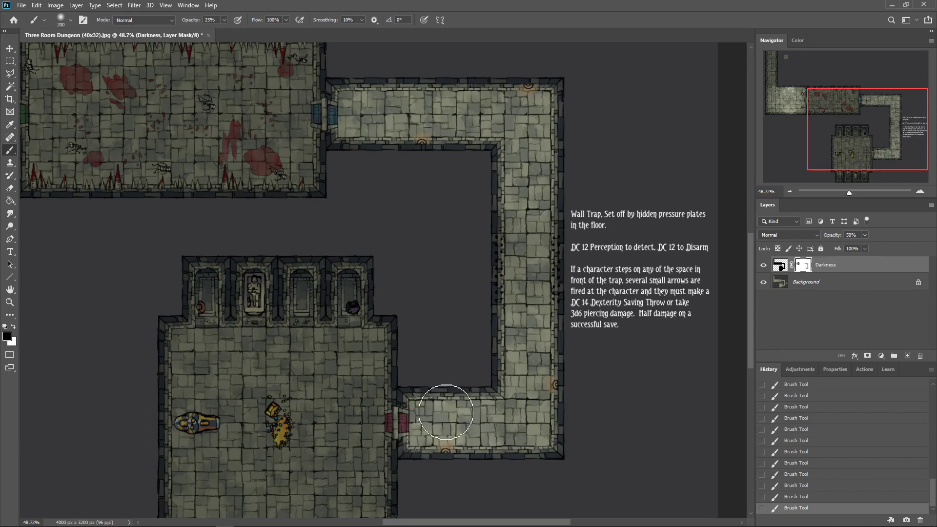
- Brush extra passes of light on the Darkness mask around the hallway's four wall torches and the floor near them
mouse_move(458, 452)
mouse_down()
mouse_move(483, 414)
mouse_move(455, 404)
mouse_move(432, 431)
mouse_move(459, 454)
mouse_move(486, 420)
mouse_up()
mouse_move(545, 366)
mouse_down()
mouse_move(511, 393)
mouse_move(552, 383)
mouse_move(512, 391)
mouse_up()
mouse_move(549, 356)
mouse_down()
mouse_move(543, 412)
mouse_move(534, 354)
mouse_move(510, 393)
mouse_move(549, 346)
mouse_move(539, 399)
mouse_up()
mouse_move(534, 93)
mouse_down()
mouse_move(503, 129)
mouse_move(540, 134)
mouse_move(525, 101)
mouse_move(509, 116)
mouse_move(550, 118)
mouse_move(531, 97)
mouse_move(506, 118)
mouse_move(525, 160)
mouse_move(552, 113)
mouse_move(523, 93)
mouse_move(494, 99)
mouse_move(488, 134)
mouse_move(404, 99)
mouse_move(398, 140)
mouse_move(451, 118)
mouse_move(408, 93)
mouse_move(375, 128)
mouse_move(447, 139)
mouse_move(443, 98)
mouse_move(401, 114)
mouse_move(450, 143)
mouse_move(448, 96)
mouse_move(402, 114)
mouse_up()
drag(438, 89, 425, 137)
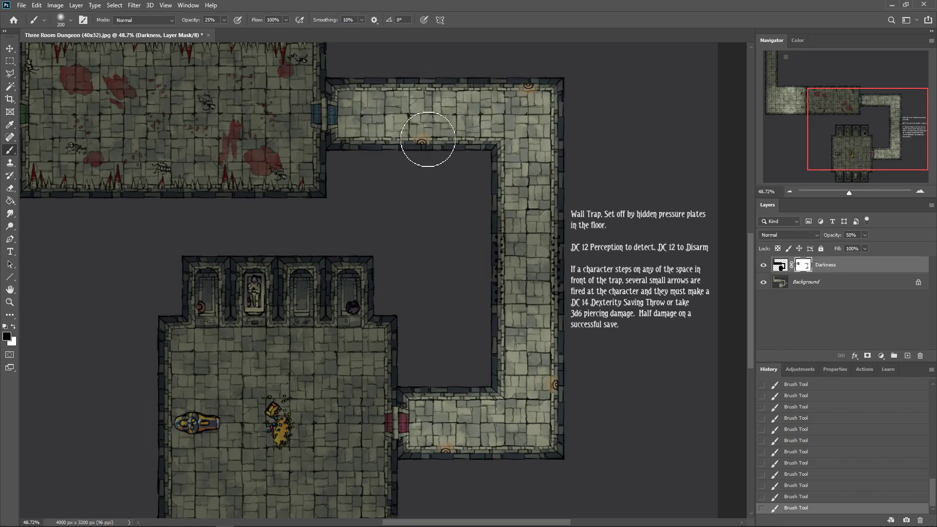
mouse_move(422, 80)
mouse_down()
mouse_move(399, 97)
mouse_move(412, 93)
mouse_up()
mouse_move(420, 168)
mouse_down()
mouse_move(457, 69)
mouse_move(430, 101)
mouse_move(435, 95)
mouse_move(405, 106)
mouse_move(423, 146)
mouse_move(446, 93)
mouse_up()
mouse_move(391, 111)
mouse_down()
mouse_move(412, 138)
mouse_move(441, 136)
mouse_move(517, 88)
mouse_move(538, 99)
mouse_move(510, 99)
mouse_move(523, 97)
mouse_up()
mouse_move(560, 371)
mouse_down()
mouse_move(517, 386)
mouse_move(551, 400)
mouse_move(544, 362)
mouse_move(520, 391)
mouse_up()
mouse_move(427, 454)
mouse_down()
mouse_move(440, 416)
mouse_move(422, 416)
mouse_up()
mouse_move(447, 462)
mouse_down()
mouse_move(442, 444)
mouse_move(460, 447)
mouse_move(439, 447)
mouse_move(458, 448)
mouse_move(439, 436)
mouse_move(441, 449)
mouse_move(480, 428)
mouse_up()
mouse_move(558, 383)
mouse_down()
mouse_move(561, 373)
mouse_move(561, 386)
mouse_move(540, 390)
mouse_move(553, 373)
mouse_move(557, 389)
mouse_up()
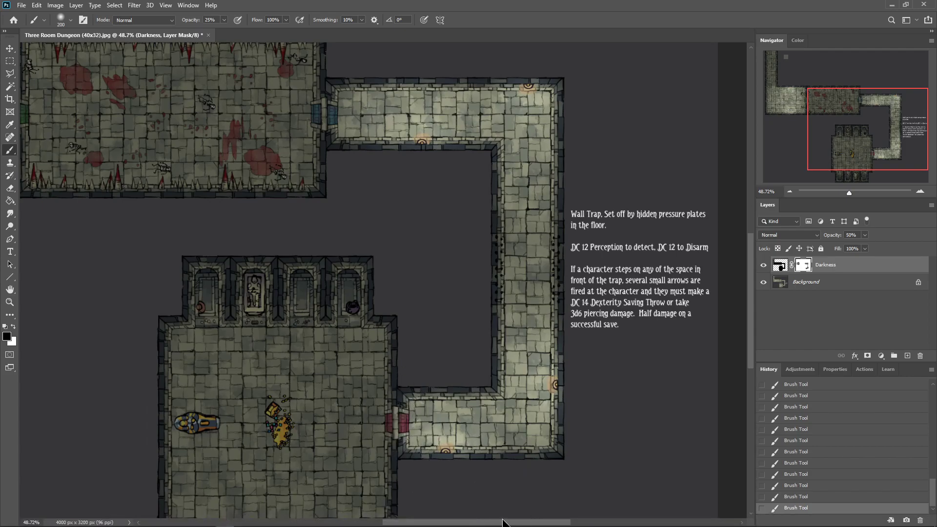
- Paint a base layer of light on the Darkness mask over the tomb room's floor and the edges of its alcoves
drag(502, 524, 470, 524)
scroll(479, 449, down, 4)
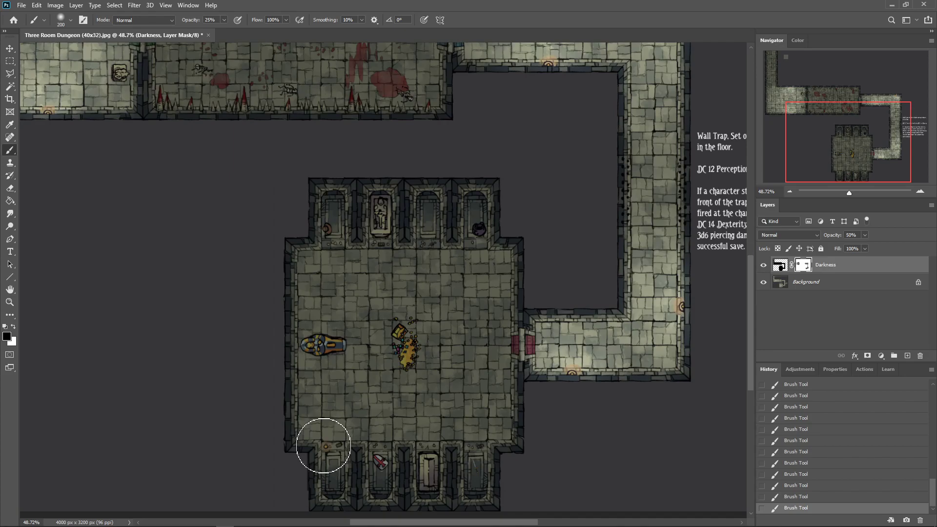
mouse_move(324, 446)
mouse_down()
mouse_move(370, 403)
mouse_move(388, 367)
mouse_move(348, 344)
mouse_move(297, 345)
mouse_move(366, 353)
mouse_move(421, 428)
mouse_move(340, 440)
mouse_move(298, 428)
mouse_move(303, 381)
mouse_move(314, 366)
mouse_move(337, 421)
mouse_move(340, 387)
mouse_move(317, 373)
mouse_move(308, 345)
mouse_move(381, 364)
mouse_move(418, 429)
mouse_up()
mouse_move(305, 418)
mouse_down()
mouse_move(323, 435)
mouse_move(430, 432)
mouse_up()
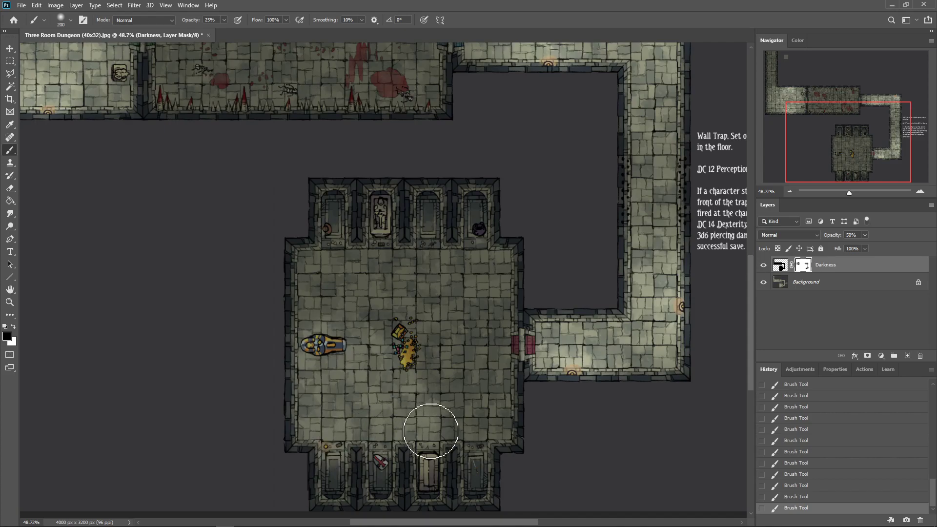
mouse_move(436, 430)
mouse_down()
mouse_move(492, 429)
mouse_move(508, 418)
mouse_move(500, 329)
mouse_move(469, 272)
mouse_move(371, 253)
mouse_move(299, 256)
mouse_move(345, 335)
mouse_move(435, 393)
mouse_move(450, 307)
mouse_move(464, 336)
mouse_move(383, 272)
mouse_move(396, 339)
mouse_move(411, 361)
mouse_move(303, 309)
mouse_move(302, 292)
mouse_up()
mouse_move(378, 377)
mouse_down()
mouse_move(466, 339)
mouse_move(497, 424)
mouse_move(428, 337)
mouse_move(410, 283)
mouse_move(345, 270)
mouse_move(328, 234)
mouse_move(333, 254)
mouse_move(370, 245)
mouse_move(387, 255)
mouse_move(423, 247)
mouse_move(430, 230)
mouse_up()
mouse_move(433, 265)
mouse_down()
mouse_move(446, 268)
mouse_move(445, 310)
mouse_move(502, 397)
mouse_move(503, 424)
mouse_move(366, 429)
mouse_move(474, 435)
mouse_up()
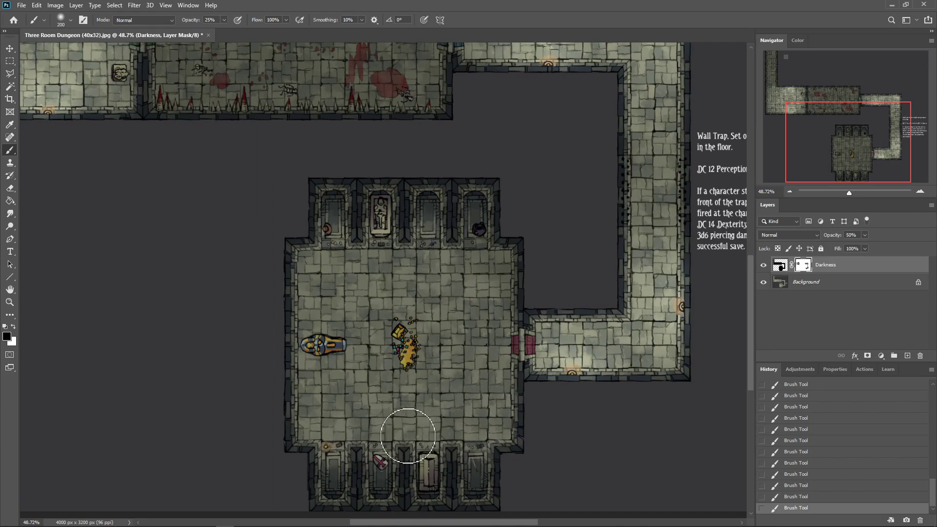
- Brush extra light on the Darkness mask around the candle in the tomb room's lower-left corner and the alcove beside it
drag(439, 439, 404, 432)
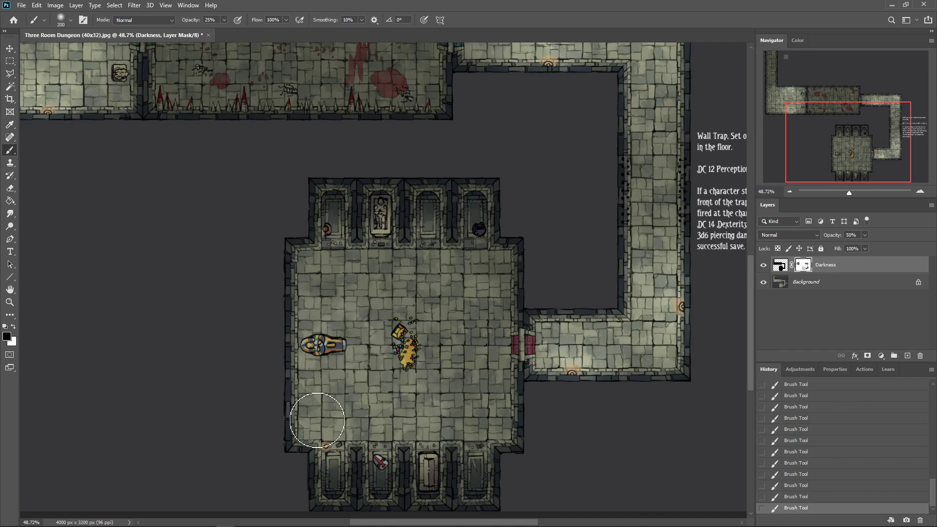
mouse_move(385, 435)
mouse_down()
mouse_move(353, 370)
mouse_move(380, 401)
mouse_up()
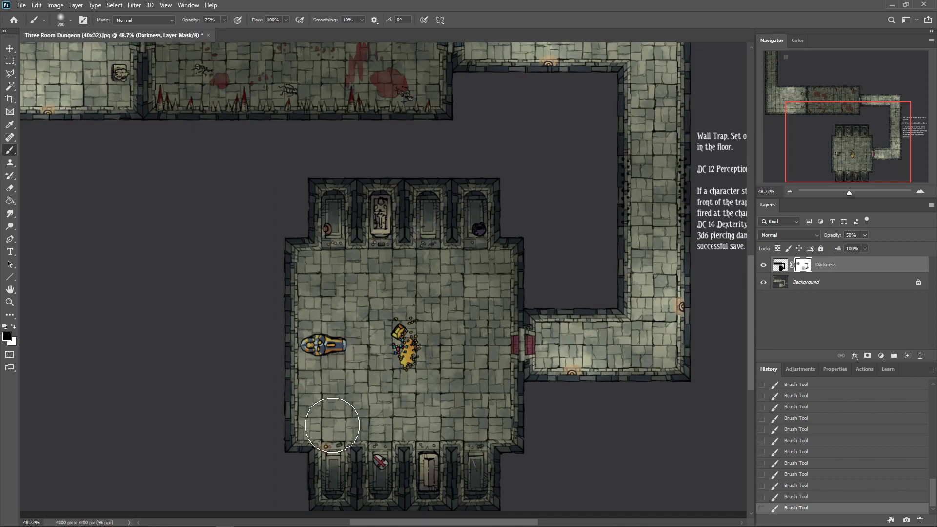
mouse_move(325, 442)
mouse_down()
mouse_move(306, 424)
mouse_move(307, 355)
mouse_move(364, 376)
mouse_move(408, 431)
mouse_move(318, 431)
mouse_move(308, 401)
mouse_move(353, 403)
mouse_move(371, 438)
mouse_up()
mouse_move(319, 360)
mouse_down()
mouse_move(363, 386)
mouse_move(389, 421)
mouse_move(340, 352)
mouse_move(303, 350)
mouse_move(396, 419)
mouse_move(364, 427)
mouse_up()
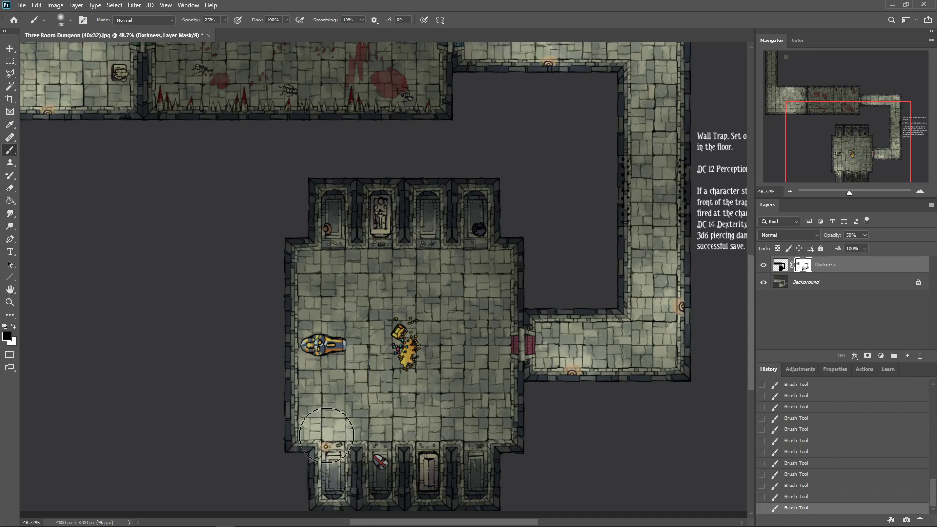
- Add a new layer named Light Color above Darkness and set the foreground color to light orange ffc657
click(907, 356)
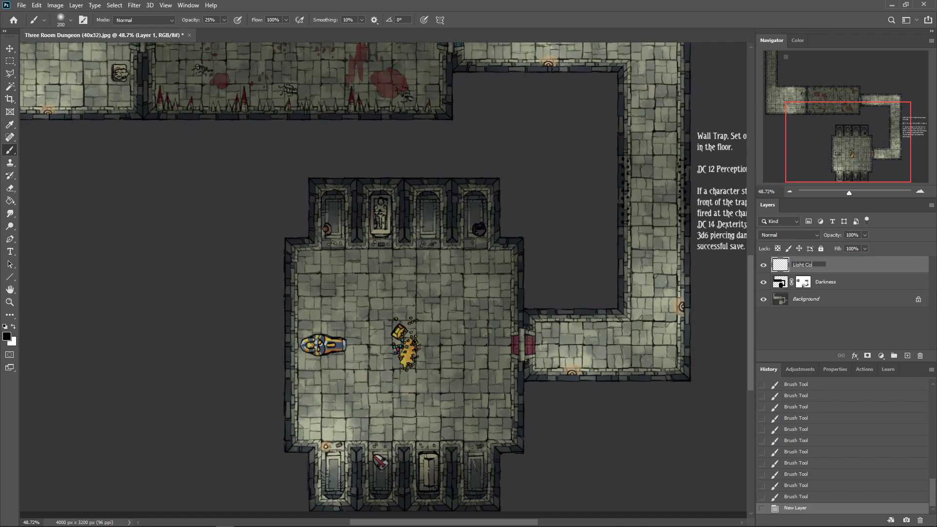
key(Return)
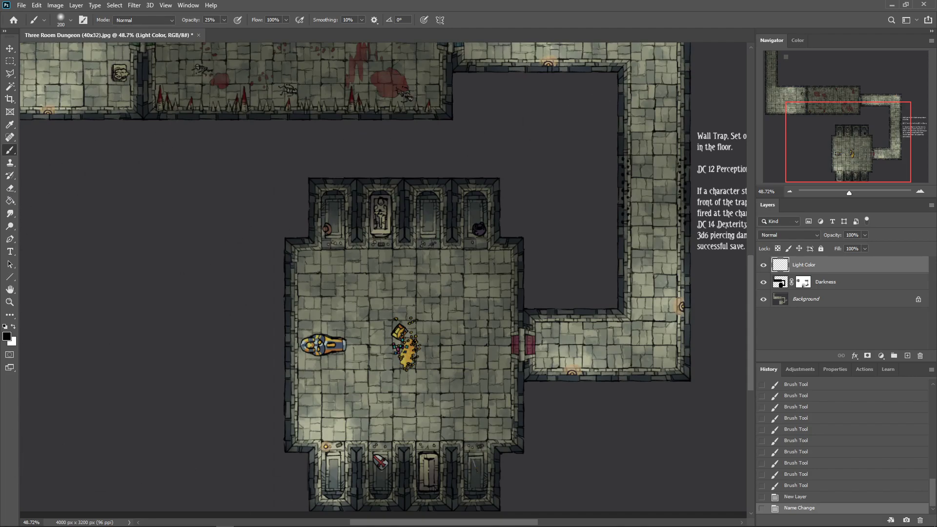
click(8, 336)
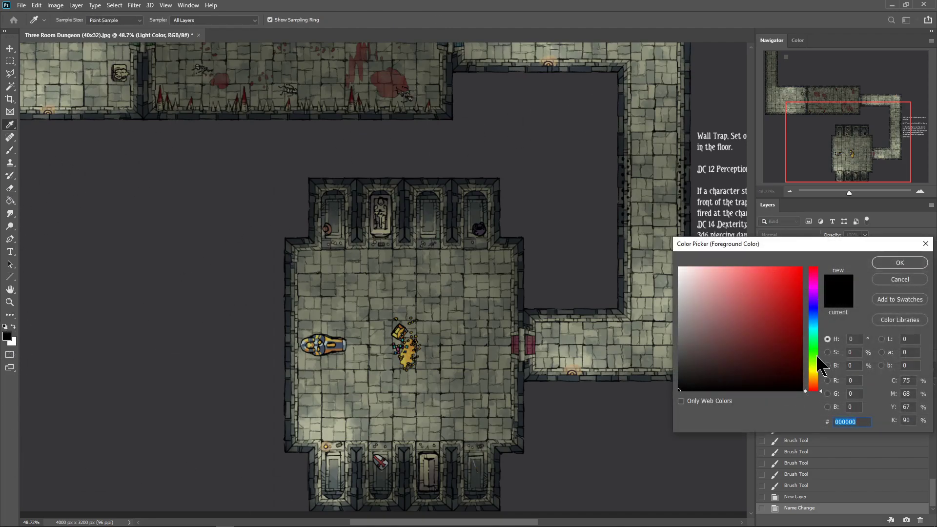
drag(819, 388, 816, 379)
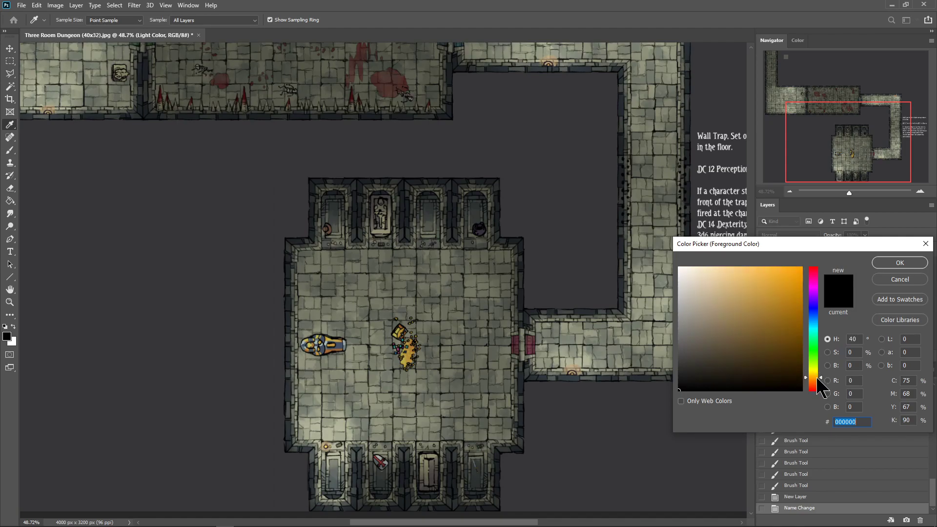
drag(801, 272, 805, 251)
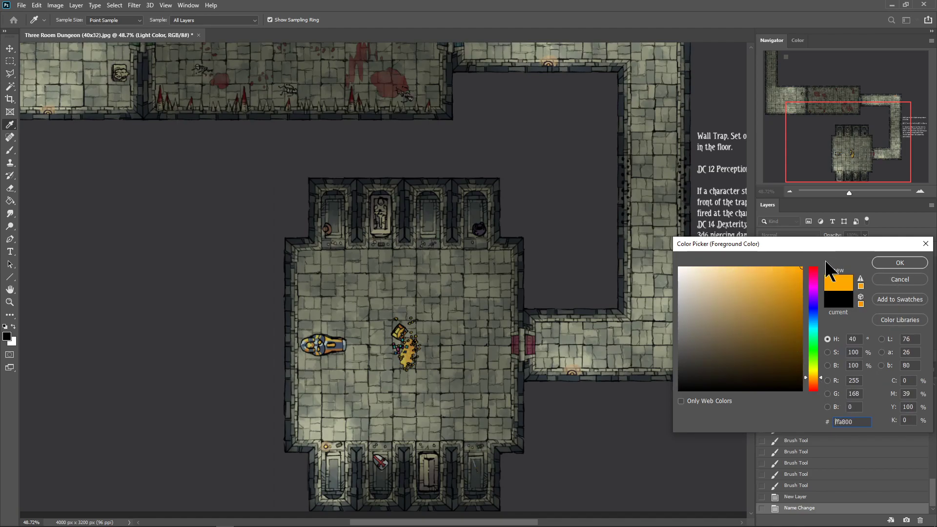
mouse_move(752, 313)
mouse_down()
mouse_move(771, 298)
mouse_move(753, 289)
mouse_move(753, 267)
mouse_move(774, 263)
mouse_move(756, 263)
mouse_move(798, 259)
mouse_move(761, 254)
mouse_up()
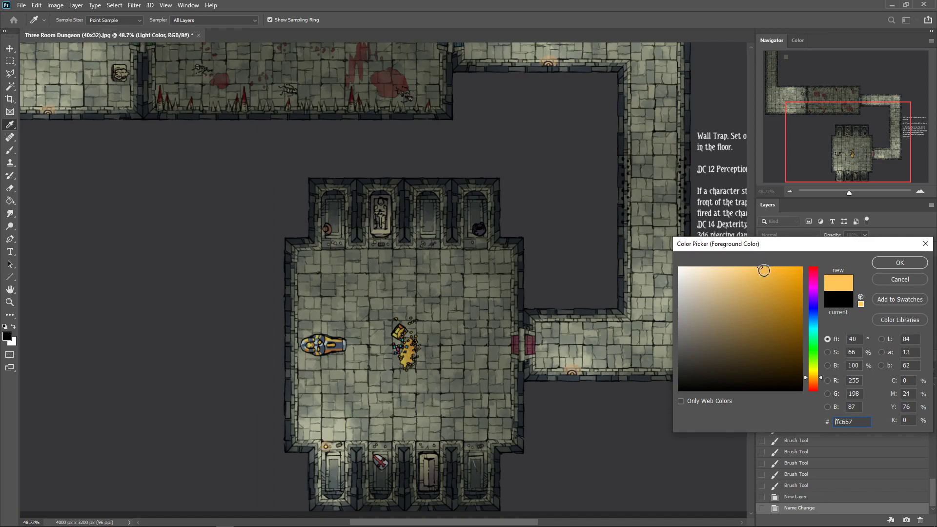
click(899, 263)
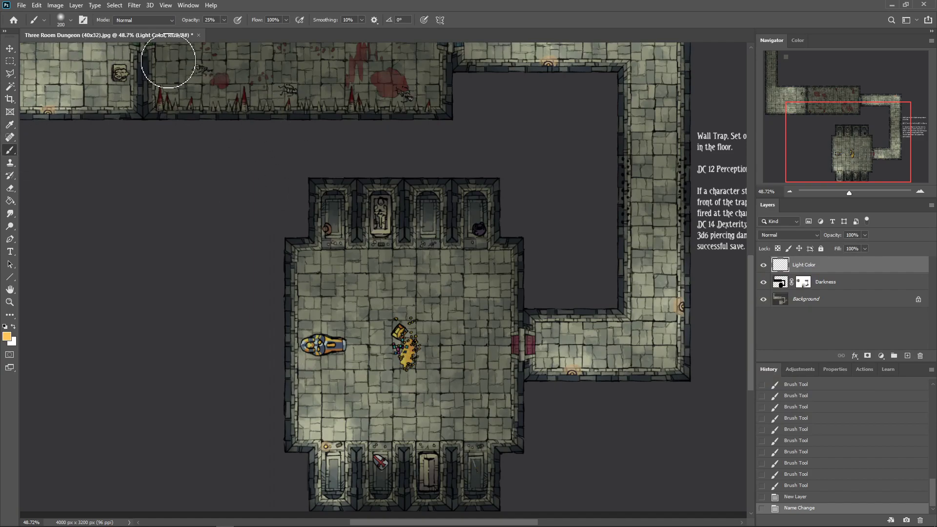
- Choose the cloudy viagnuage4 brush from the Durian Set V9 brushes
click(72, 20)
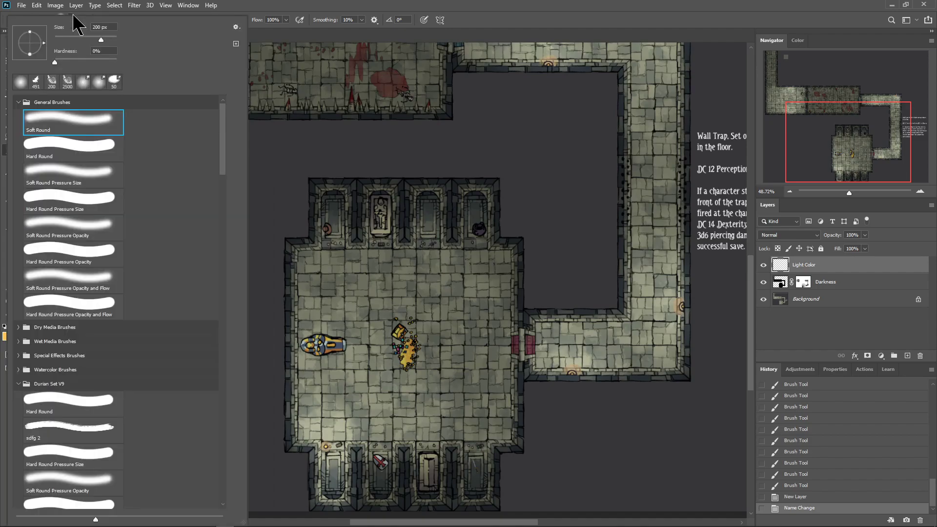
click(19, 103)
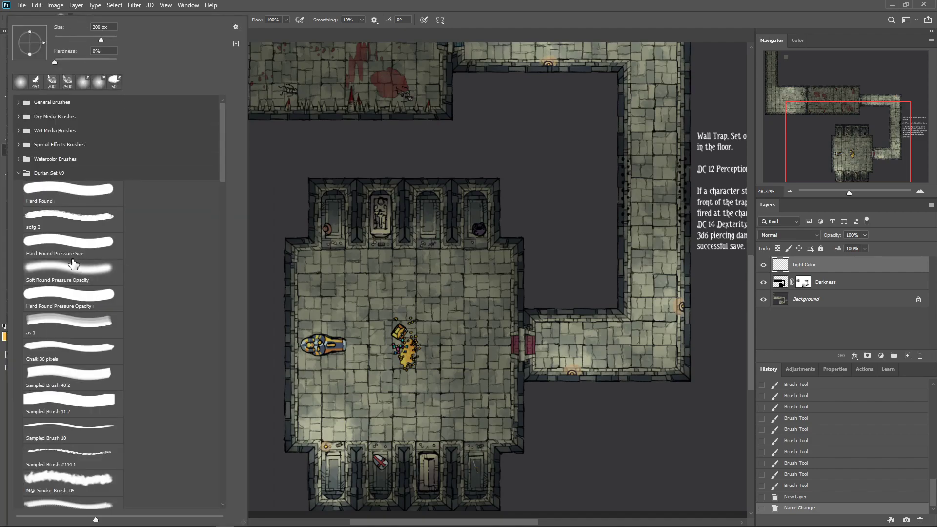
scroll(61, 205, down, 2)
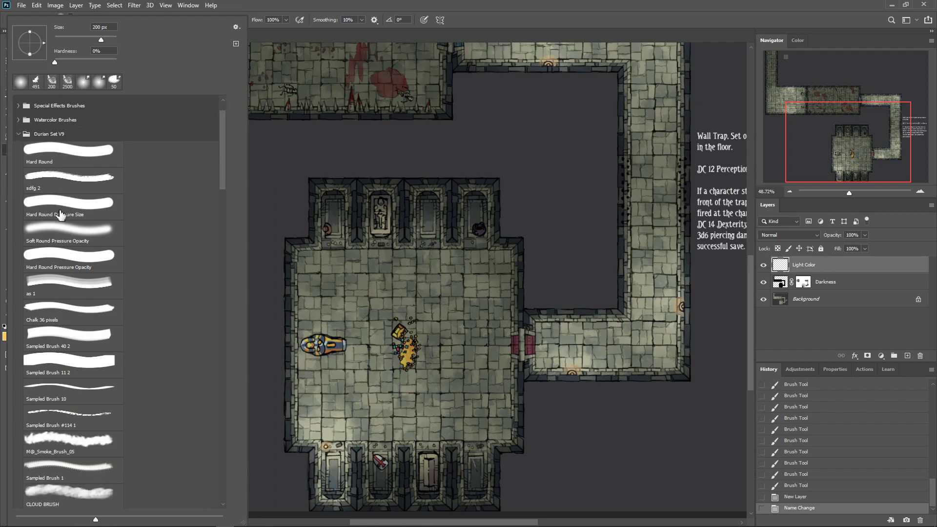
scroll(75, 377, down, 2)
scroll(76, 368, down, 1)
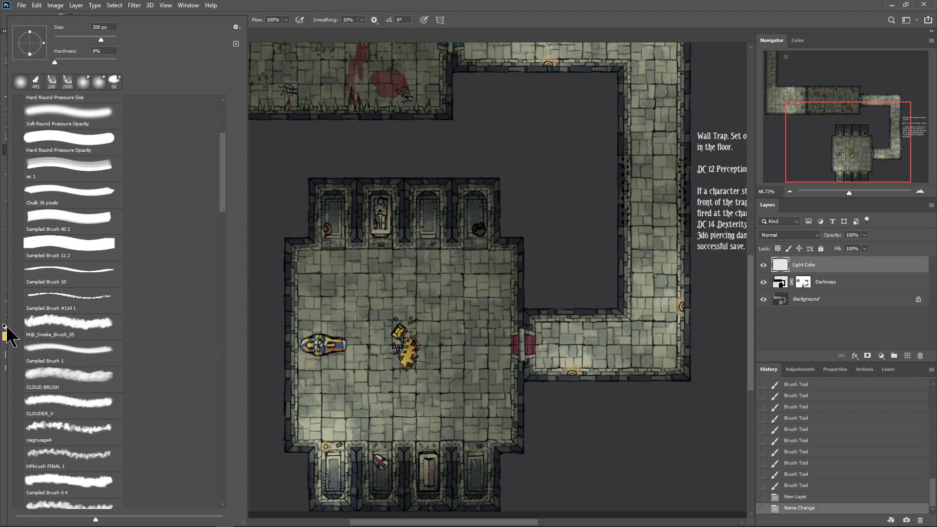
scroll(58, 380, down, 1)
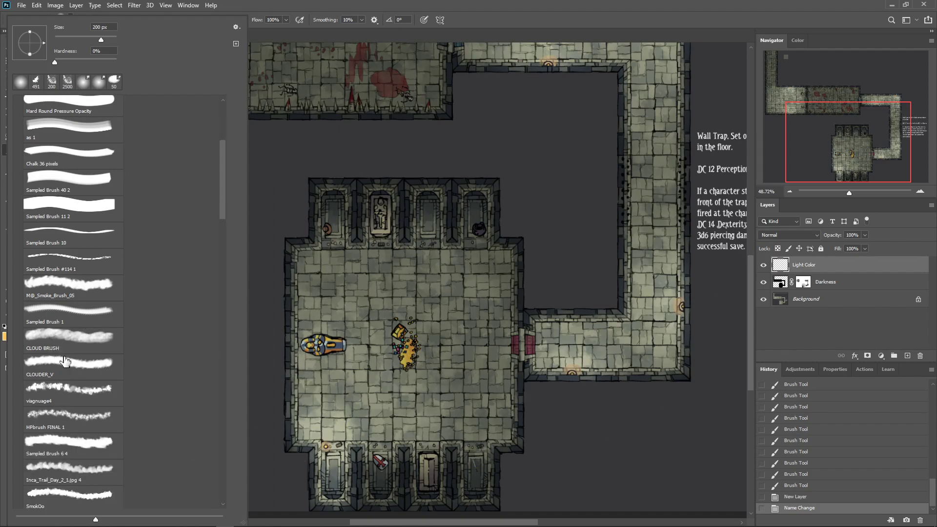
scroll(81, 376, down, 1)
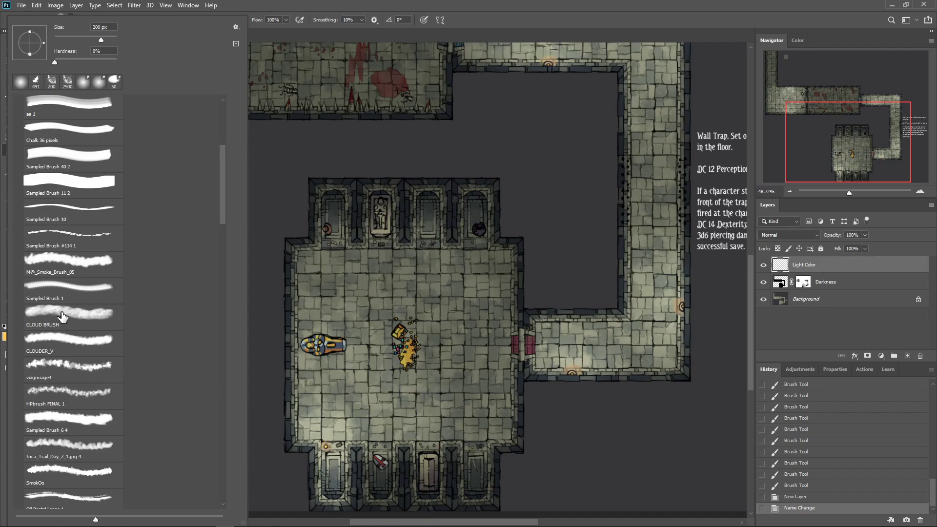
click(55, 367)
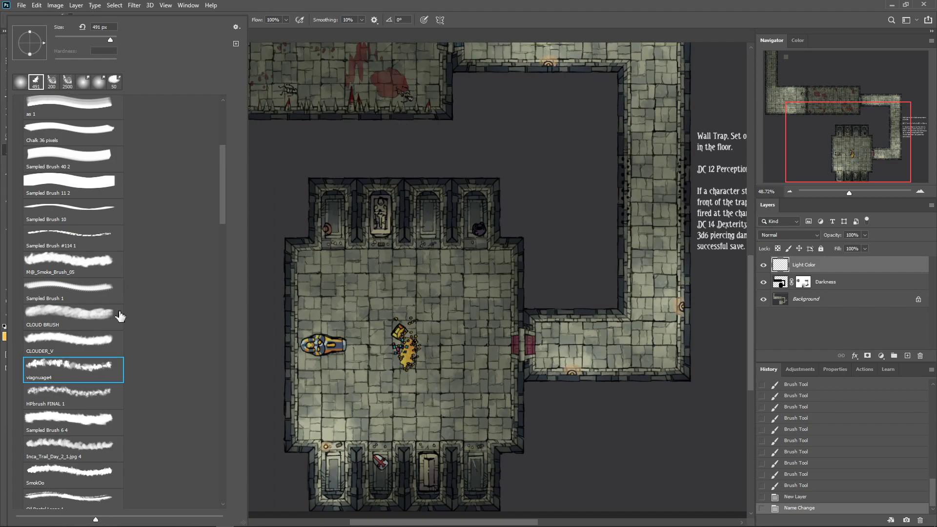
scroll(69, 405, down, 2)
click(74, 307)
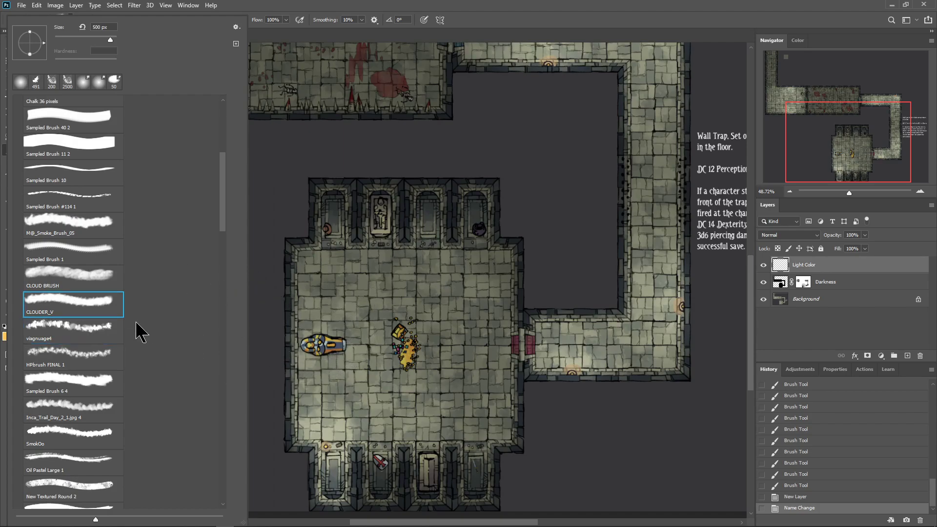
click(59, 331)
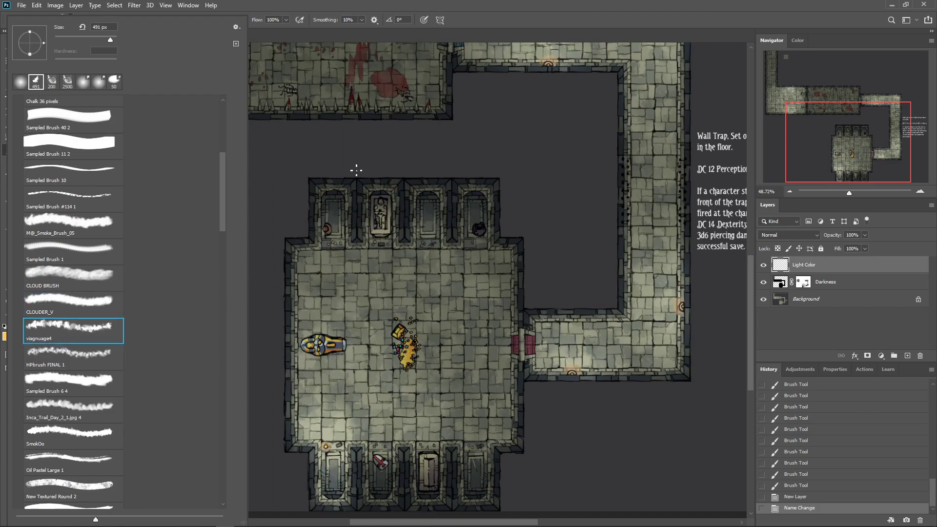
click(264, 10)
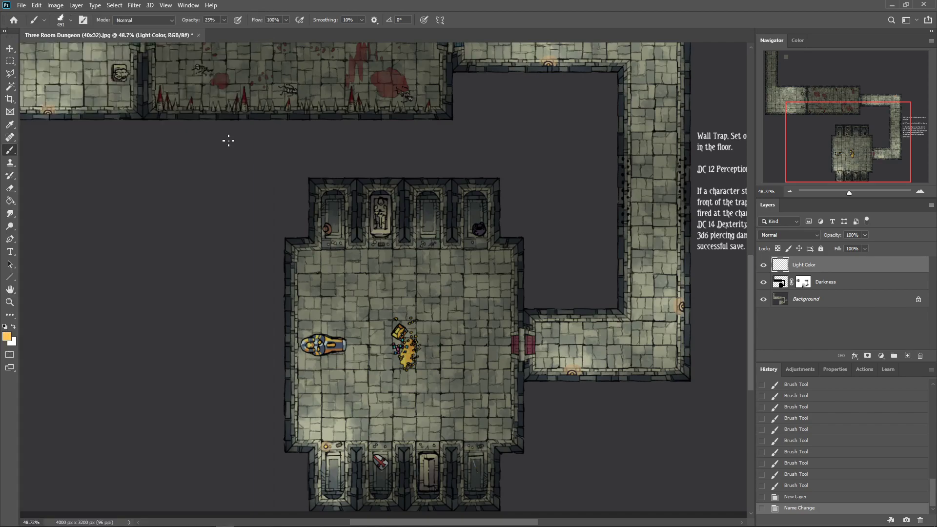
- Undo an oversized test stroke over the tomb room's candle corner and reduce the brush size to 102 px
mouse_move(326, 436)
mouse_down()
mouse_move(292, 454)
mouse_move(342, 454)
mouse_move(318, 419)
mouse_up()
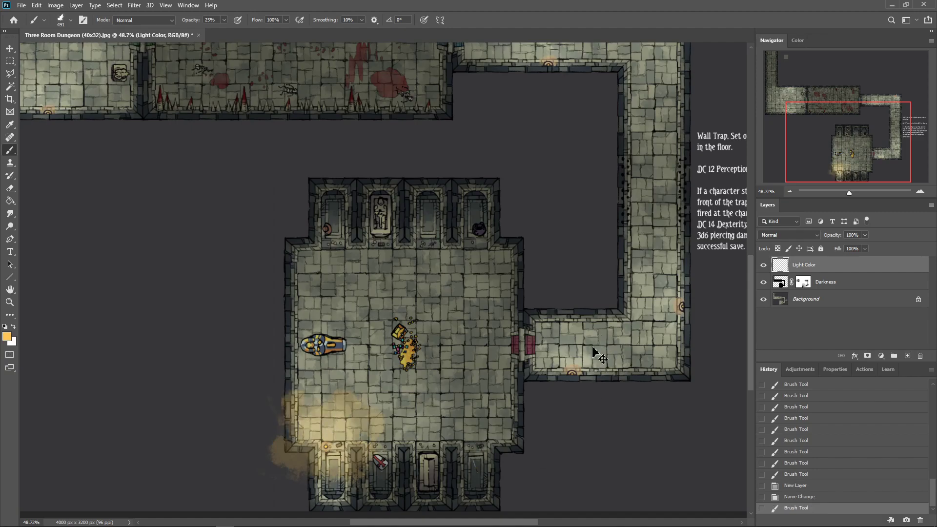
key(ctrl+z)
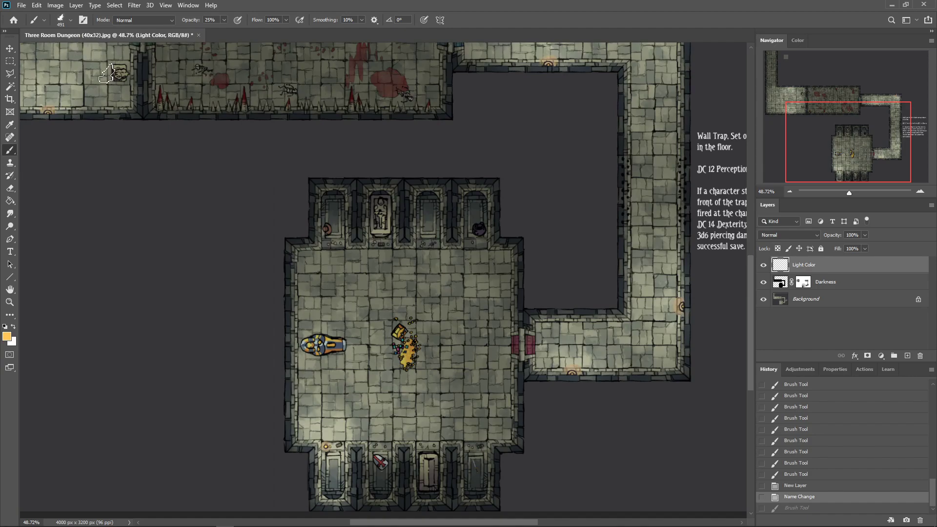
right_click(149, 194)
drag(257, 39, 234, 40)
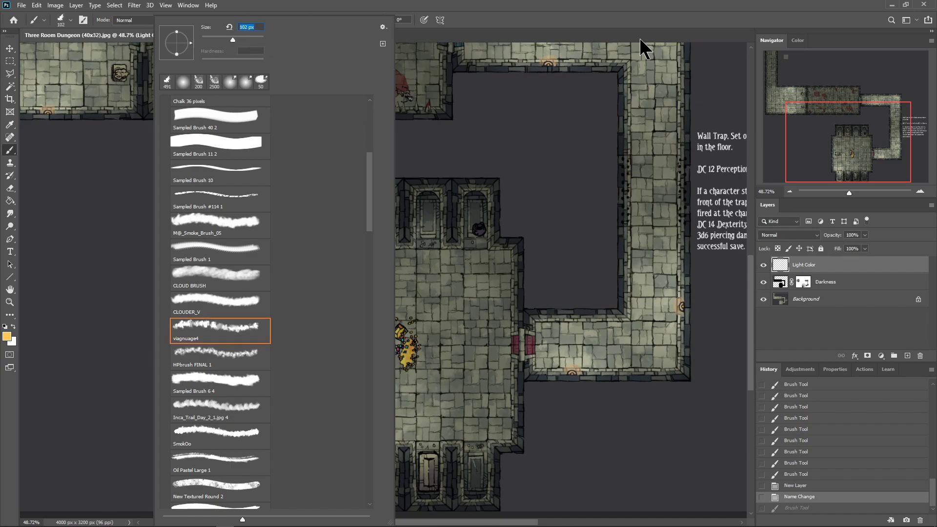
click(610, 3)
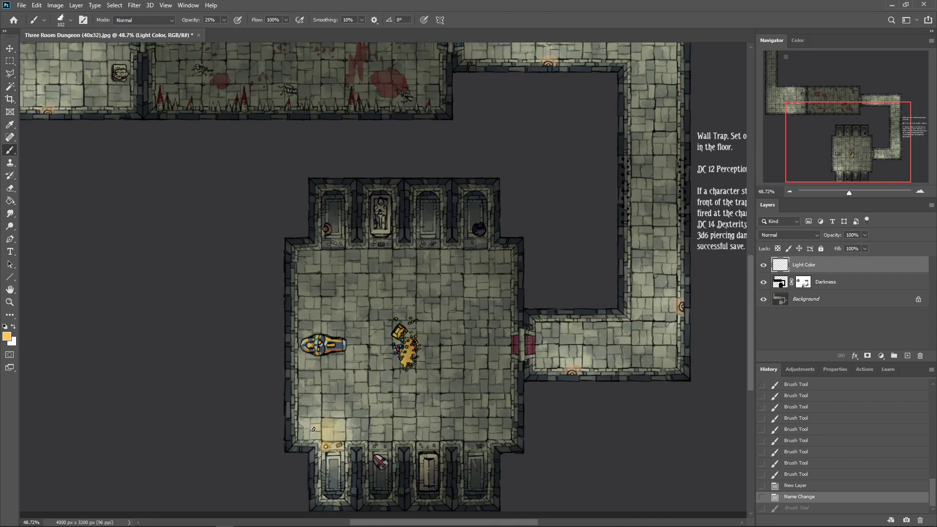
- Paint a light orange glow on the Light Color layer spreading from the tomb room's lower-left candle across the floor and nearby alcove
drag(307, 437, 309, 429)
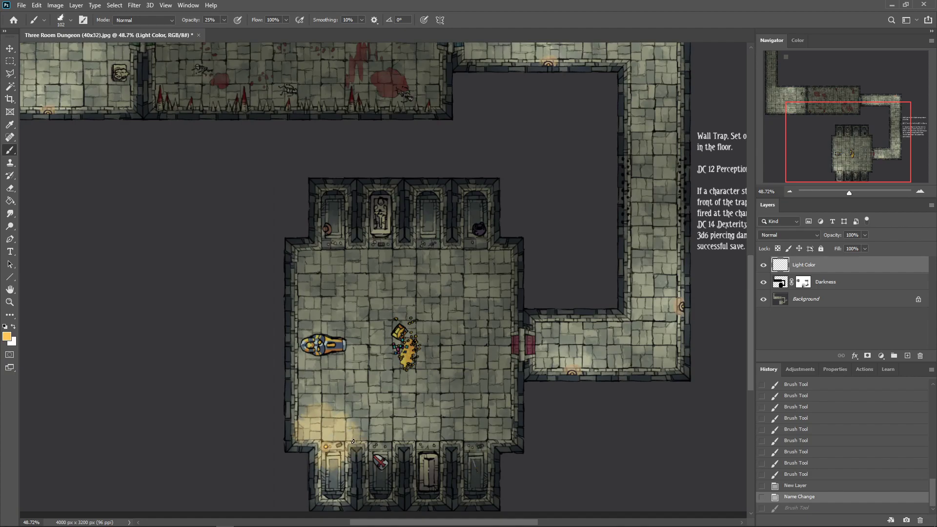
mouse_move(340, 404)
mouse_down()
mouse_move(359, 439)
mouse_move(311, 420)
mouse_move(305, 405)
mouse_move(342, 398)
mouse_move(370, 439)
mouse_up()
drag(360, 401, 325, 383)
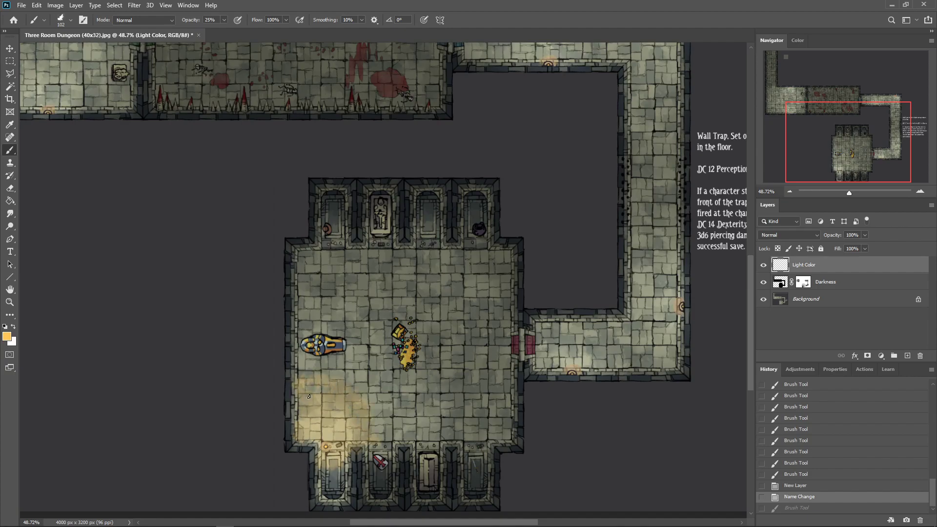
drag(365, 408, 387, 441)
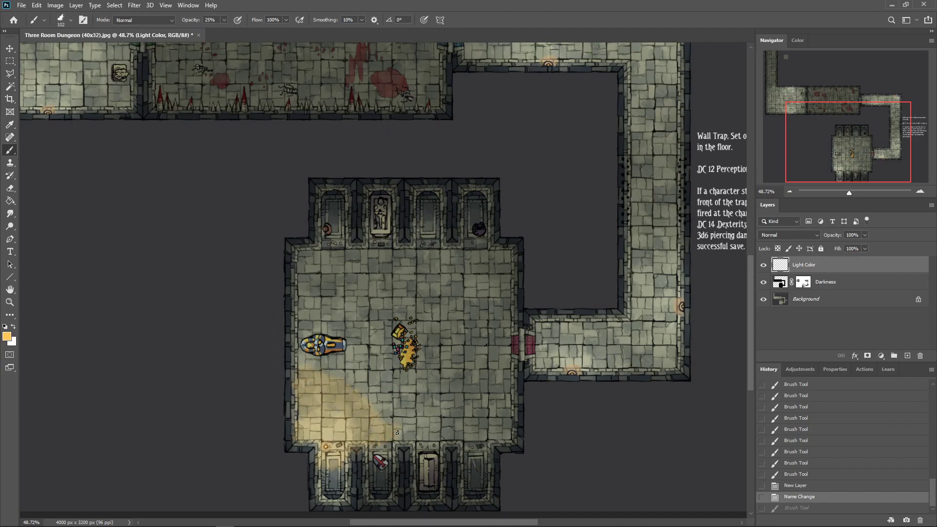
mouse_move(395, 430)
mouse_down()
mouse_move(339, 360)
mouse_move(302, 353)
mouse_move(355, 385)
mouse_move(361, 405)
mouse_up()
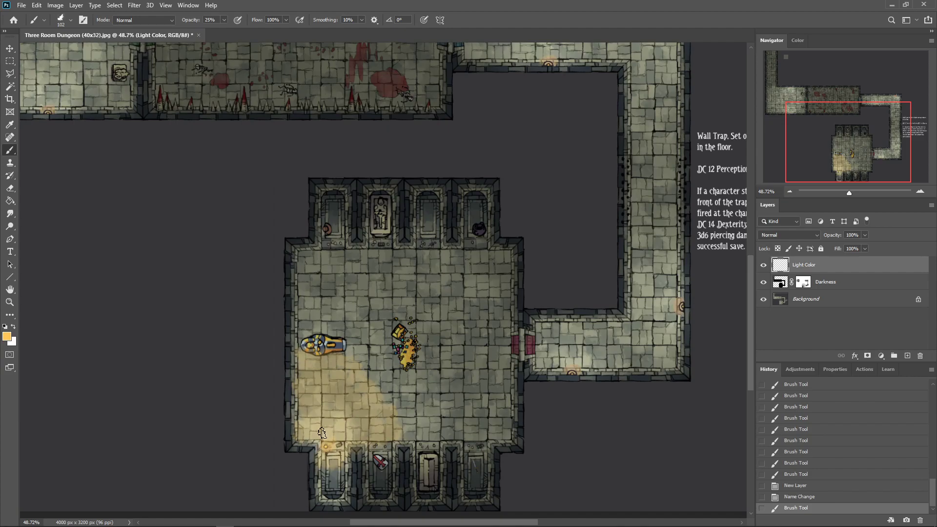
mouse_move(319, 439)
mouse_down()
mouse_move(301, 415)
mouse_move(323, 398)
mouse_move(349, 430)
mouse_move(320, 479)
mouse_move(344, 473)
mouse_move(326, 486)
mouse_move(330, 458)
mouse_move(314, 408)
mouse_move(339, 454)
mouse_move(357, 456)
mouse_move(327, 465)
mouse_move(299, 397)
mouse_up()
- Set the Light Color layer's opacity to 60%
mouse_move(456, 525)
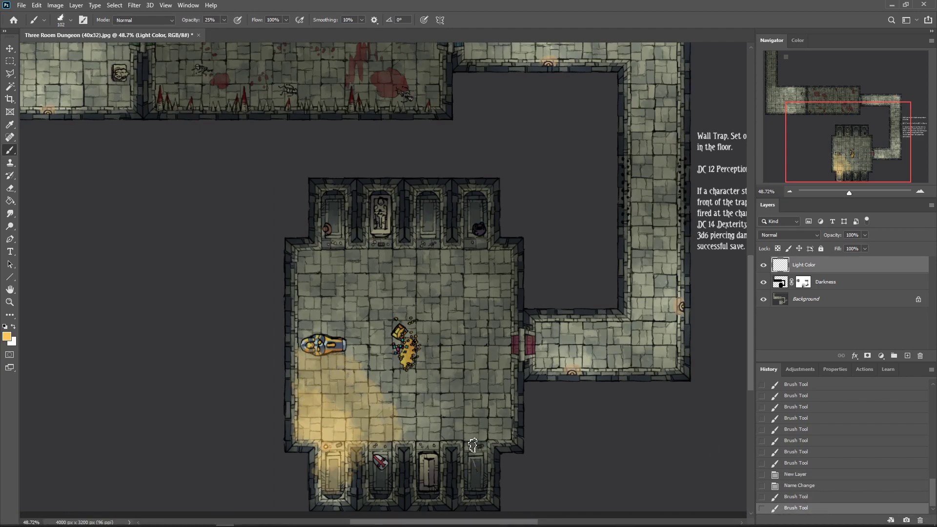
click(852, 235)
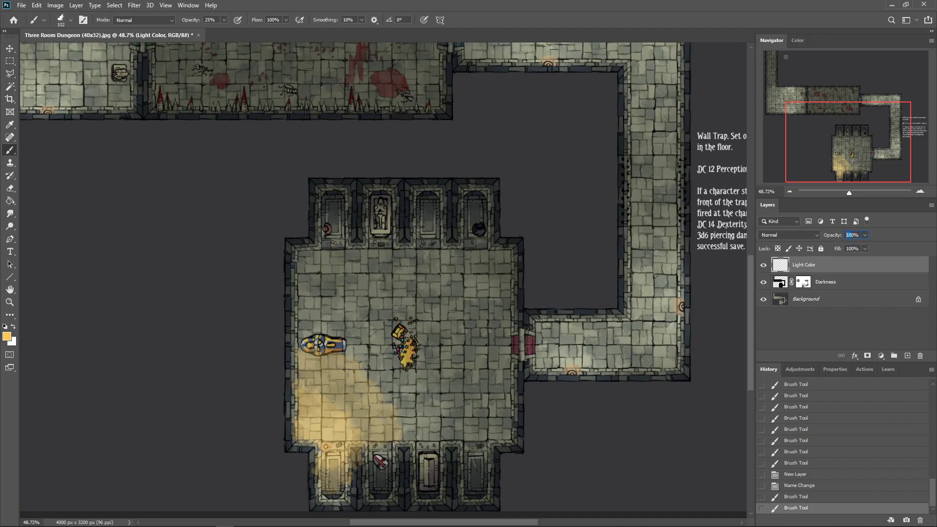
text(70)
key(Return)
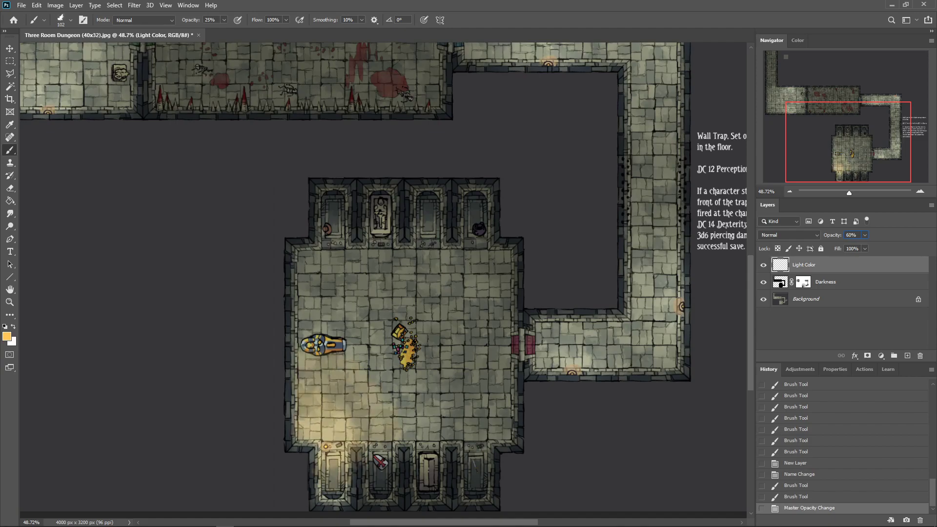
- Paint light orange torch color on the Light Color layer around the two wall torches at the hallway's lower bend near the tomb room door
right_click(584, 247)
click(560, 11)
mouse_move(551, 362)
mouse_down()
mouse_move(621, 362)
mouse_move(586, 327)
mouse_move(594, 357)
mouse_move(563, 324)
mouse_move(553, 355)
mouse_move(554, 334)
mouse_move(574, 359)
mouse_move(568, 352)
mouse_move(591, 363)
mouse_move(578, 364)
mouse_move(607, 373)
mouse_move(589, 362)
mouse_move(607, 365)
mouse_move(583, 338)
mouse_move(562, 342)
mouse_up()
mouse_move(675, 261)
mouse_down()
mouse_move(630, 306)
mouse_move(640, 372)
mouse_move(666, 363)
mouse_move(642, 352)
mouse_move(657, 319)
mouse_move(669, 358)
mouse_move(673, 292)
mouse_move(649, 332)
mouse_move(647, 293)
mouse_move(649, 309)
mouse_move(671, 276)
mouse_move(678, 300)
mouse_up()
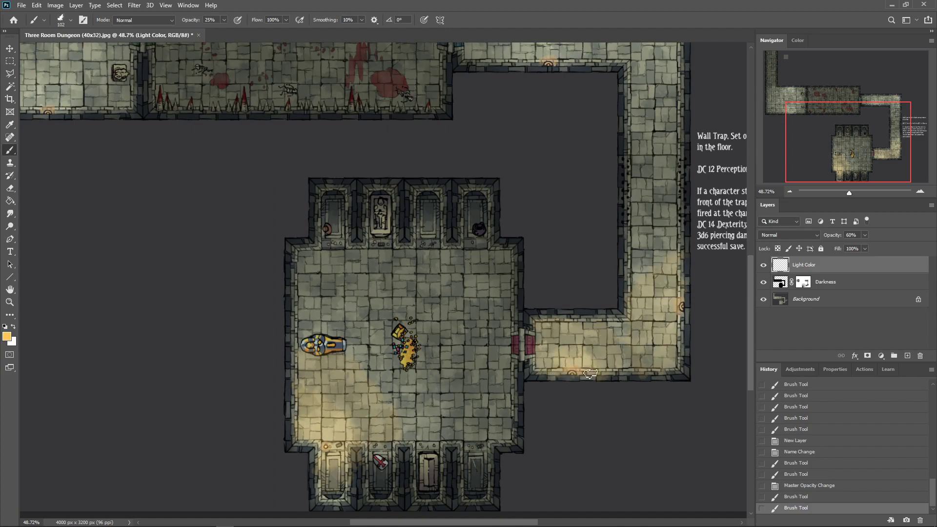
drag(607, 373, 646, 343)
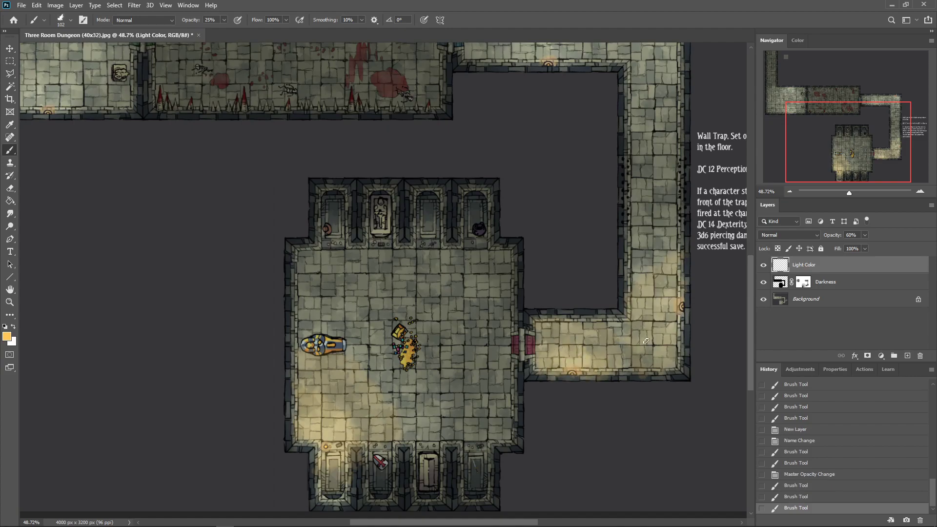
mouse_move(682, 307)
mouse_down()
mouse_move(682, 330)
mouse_move(641, 346)
mouse_up()
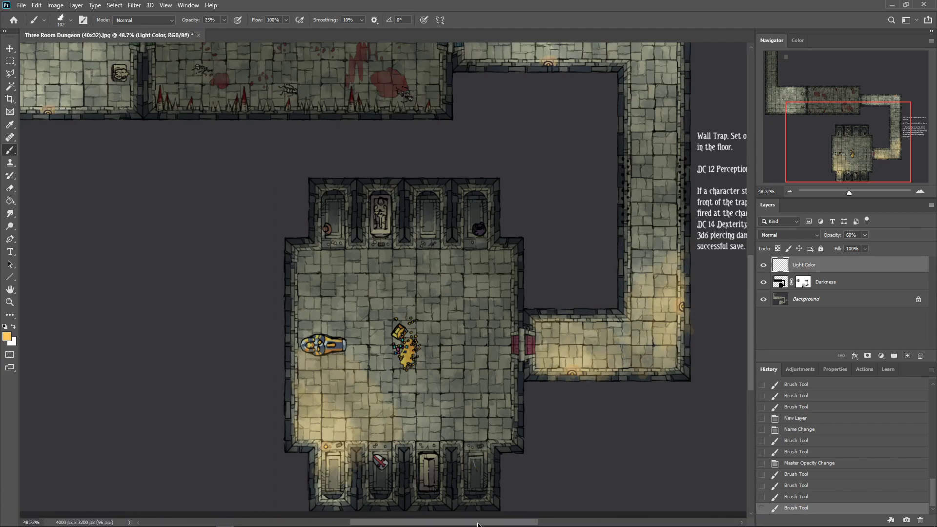
drag(478, 525, 510, 525)
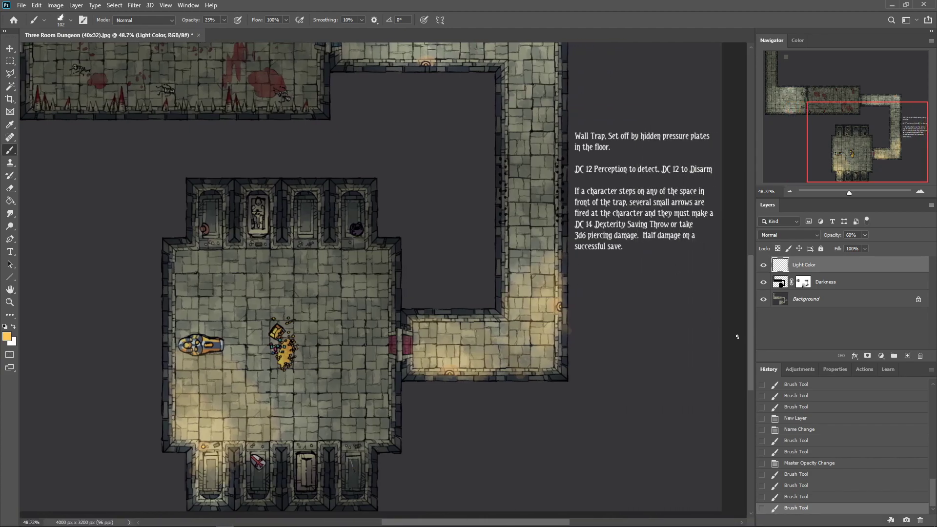
- Paint light orange torch color on the Light Color layer around the hallway's upper bend torch and the torch near the blue door
drag(751, 337, 747, 261)
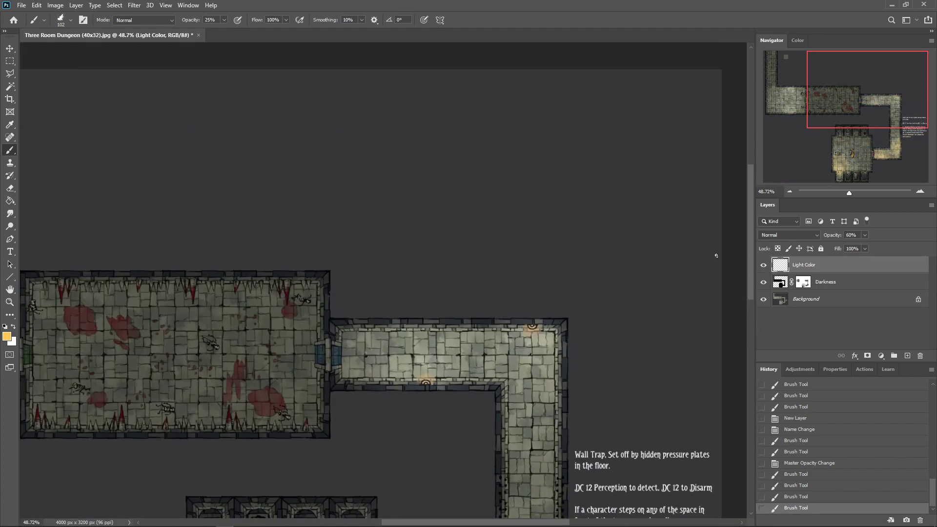
mouse_move(532, 331)
mouse_down()
mouse_move(558, 355)
mouse_move(543, 382)
mouse_move(506, 365)
mouse_move(487, 338)
mouse_up()
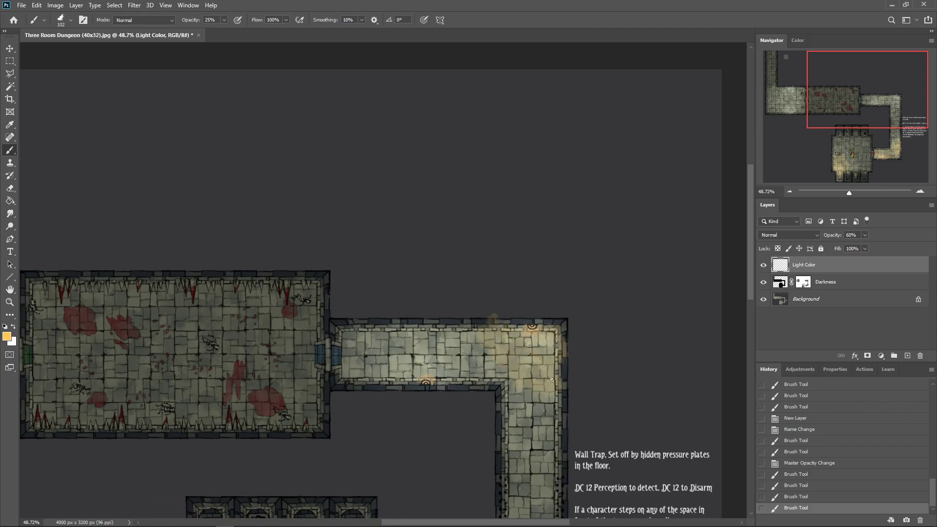
drag(498, 336, 491, 341)
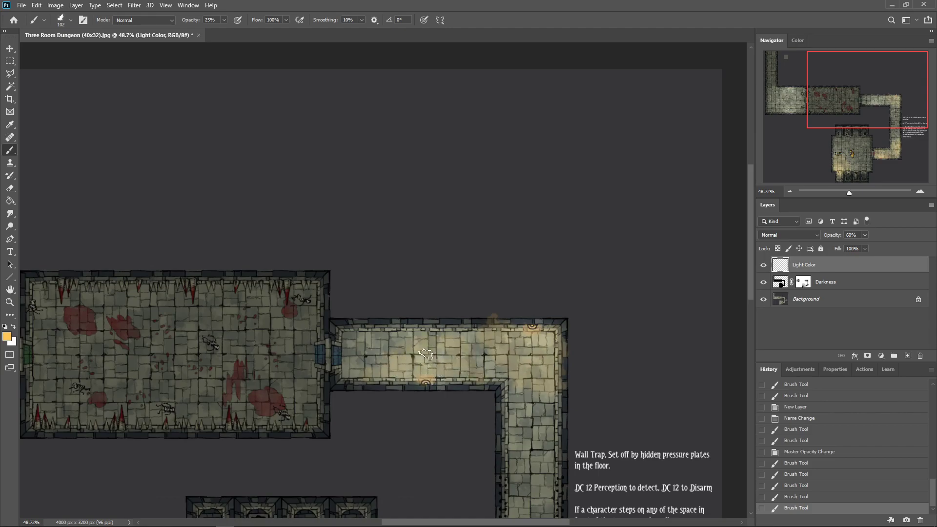
mouse_move(454, 341)
mouse_down()
mouse_move(463, 365)
mouse_move(429, 354)
mouse_move(443, 362)
mouse_move(406, 369)
mouse_move(445, 370)
mouse_up()
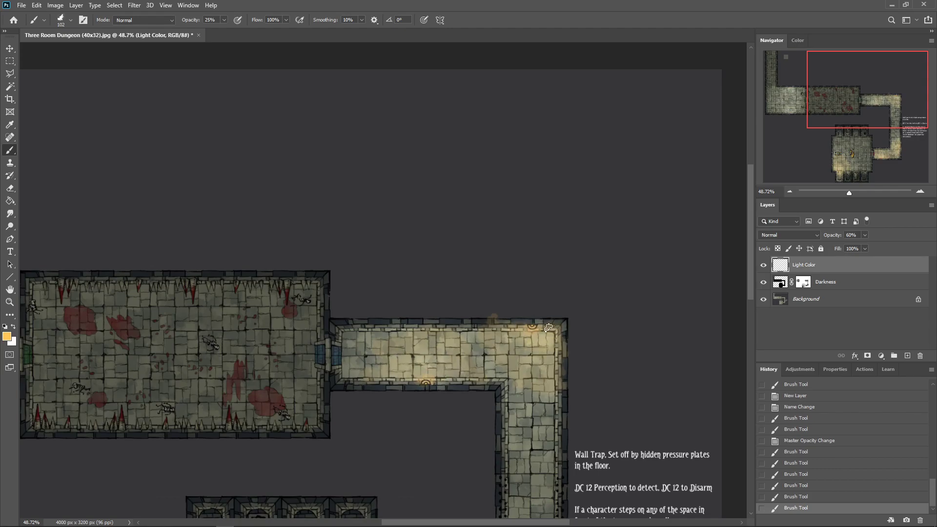
click(518, 327)
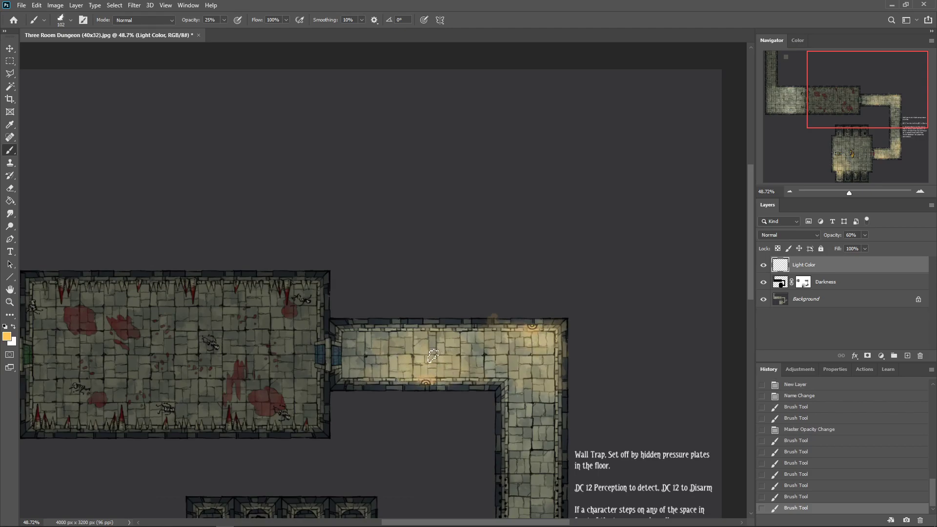
click(422, 374)
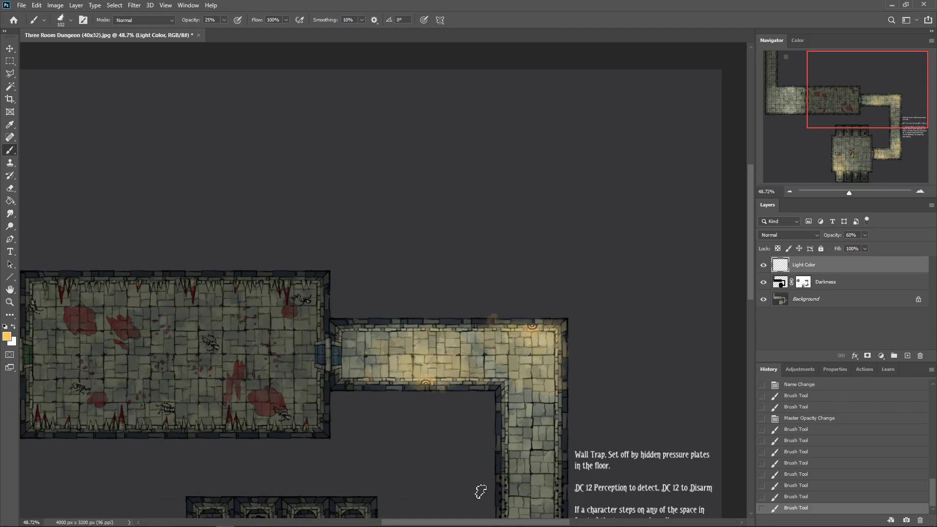
- Paint light orange glows on the Light Color layer from the entry room's two facing wall torches across the floor between them
drag(480, 524, 352, 522)
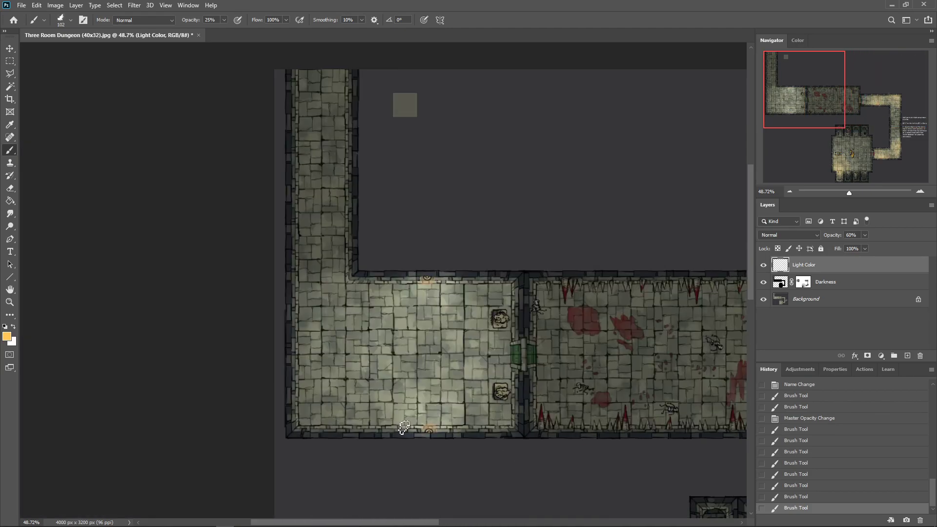
mouse_move(398, 428)
mouse_down()
mouse_move(387, 397)
mouse_move(409, 361)
mouse_move(431, 352)
mouse_move(453, 369)
mouse_move(469, 410)
mouse_move(462, 424)
mouse_move(426, 428)
mouse_move(399, 406)
mouse_move(414, 411)
mouse_move(405, 382)
mouse_move(427, 412)
mouse_move(436, 409)
mouse_move(425, 357)
mouse_move(426, 389)
mouse_move(418, 380)
mouse_move(443, 366)
mouse_move(456, 413)
mouse_move(441, 401)
mouse_move(440, 368)
mouse_move(463, 414)
mouse_move(449, 354)
mouse_move(414, 345)
mouse_move(393, 295)
mouse_move(417, 276)
mouse_move(392, 299)
mouse_move(396, 325)
mouse_move(424, 358)
mouse_move(461, 333)
mouse_move(464, 308)
mouse_move(429, 277)
mouse_move(419, 315)
mouse_move(429, 354)
mouse_move(415, 404)
mouse_move(414, 375)
mouse_move(402, 386)
mouse_move(413, 409)
mouse_move(467, 396)
mouse_move(451, 381)
mouse_move(453, 356)
mouse_move(468, 387)
mouse_move(456, 425)
mouse_up()
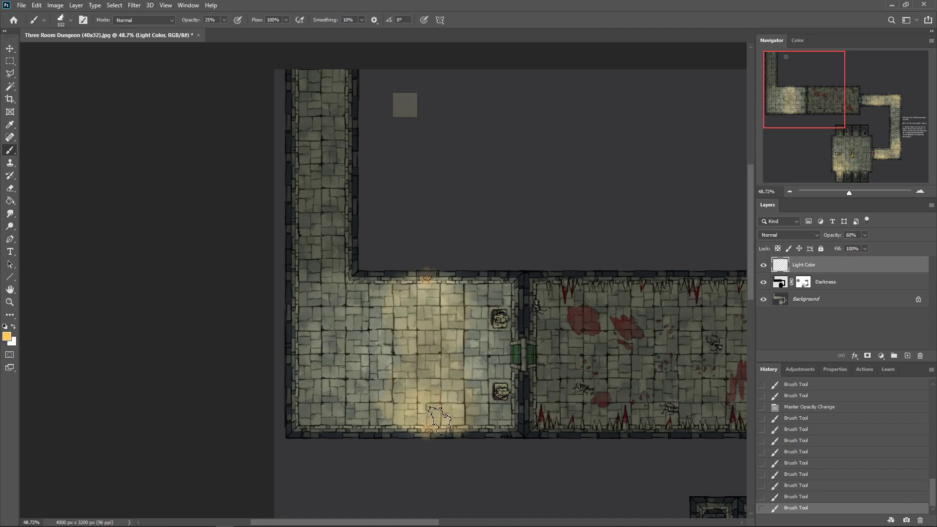
mouse_move(449, 426)
mouse_down()
mouse_move(385, 411)
mouse_move(424, 420)
mouse_up()
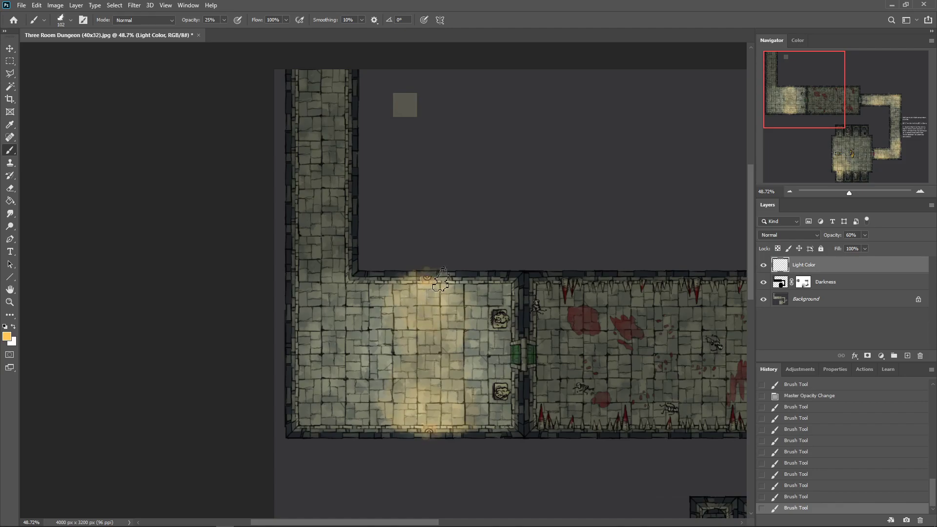
click(441, 299)
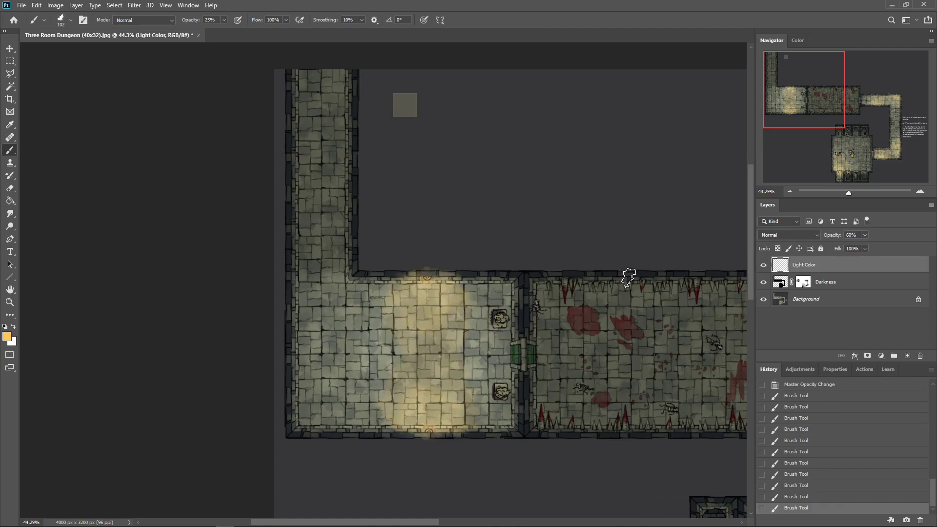
- Copy the whole "Map Assets by 2minutetabletop.com" artwork from 2-Minute Watermark.psd and paste it into the Three Room Dungeon map
scroll(628, 268, down, 3)
scroll(631, 296, down, 1)
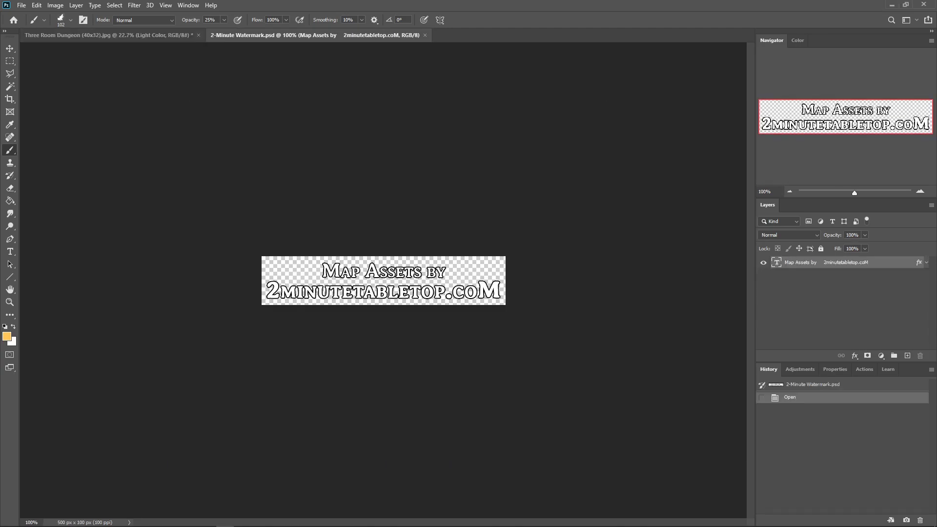
key(ctrl+a)
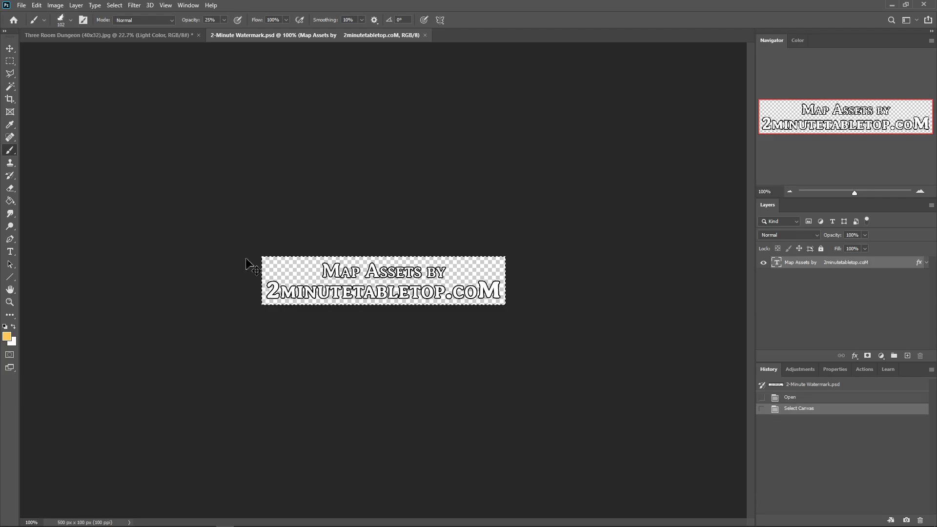
click(94, 37)
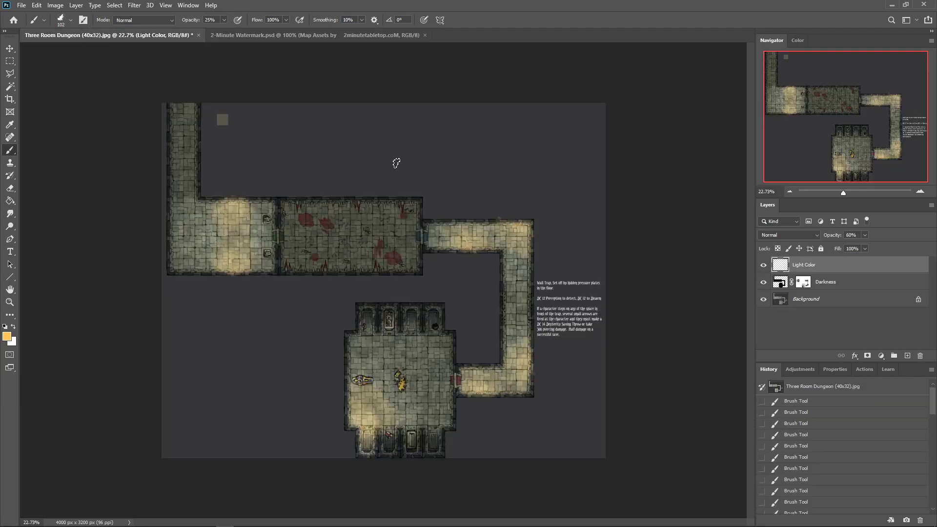
key(ctrl+v)
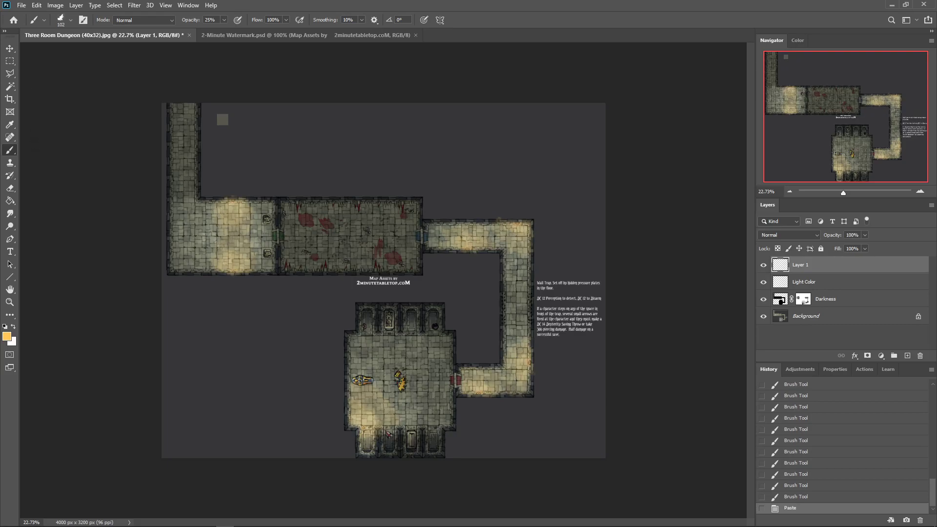
- Move the pasted watermark to the map's upper edge, just right of the entrance hallway and above the small floor-colored square
click(10, 48)
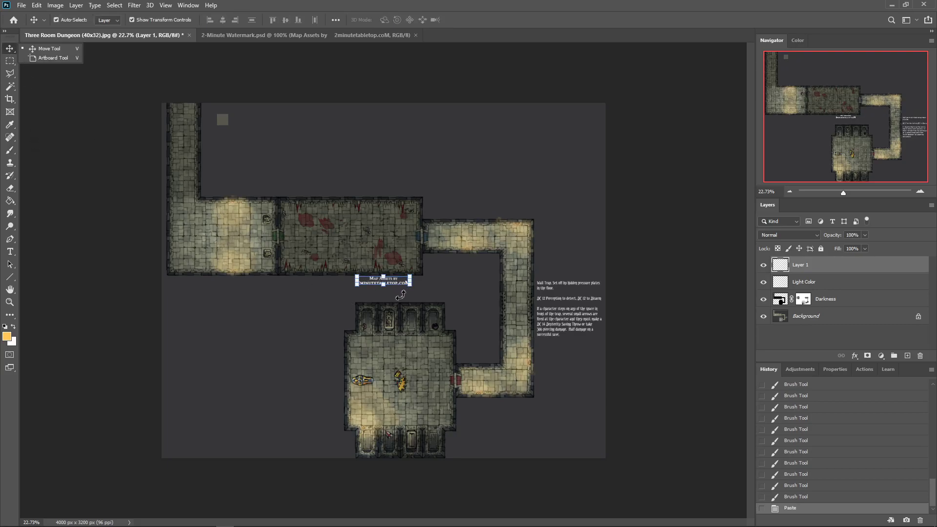
scroll(402, 295, up, 5)
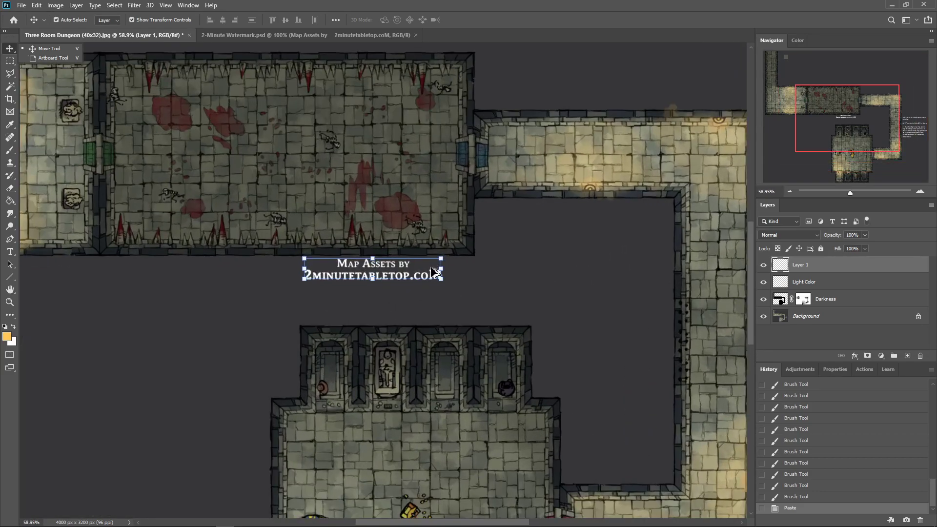
drag(435, 276, 242, 66)
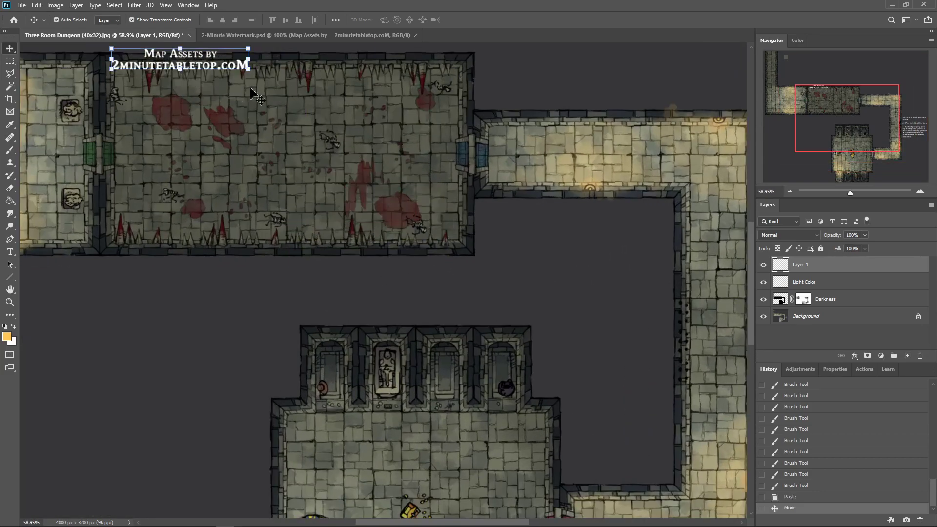
scroll(100, 220, up, 4)
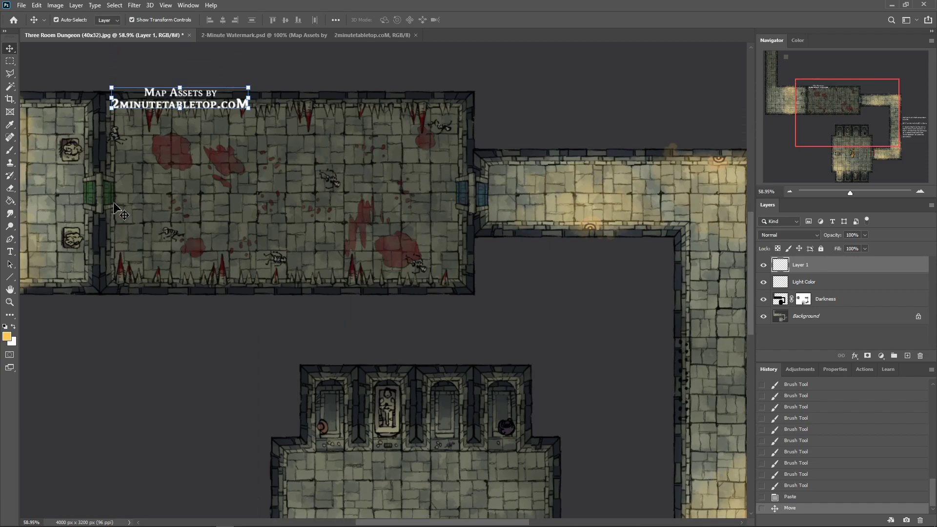
scroll(100, 220, up, 8)
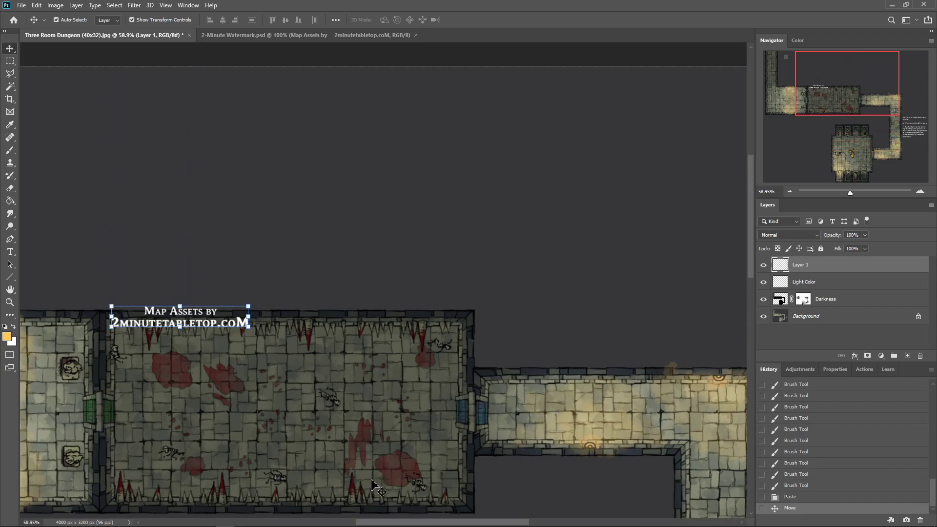
drag(433, 522, 339, 522)
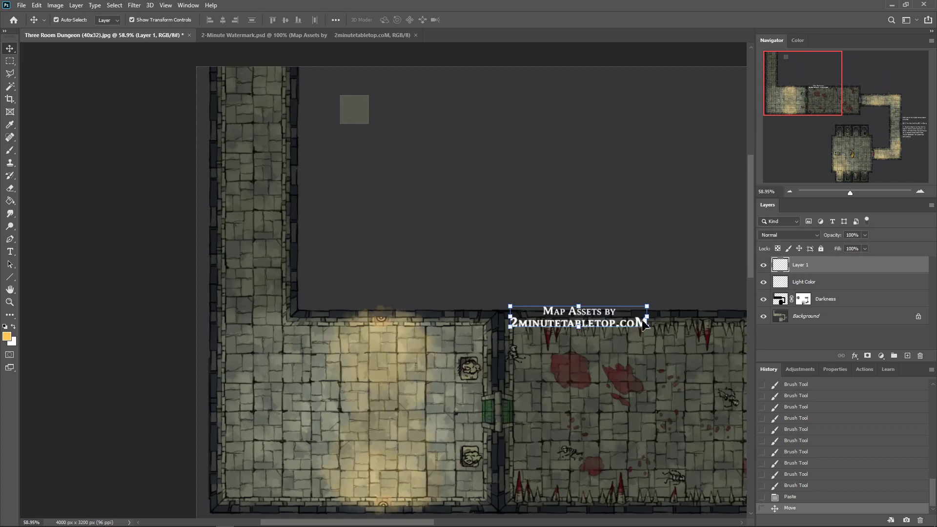
drag(642, 326, 433, 87)
scroll(464, 287, down, 2)
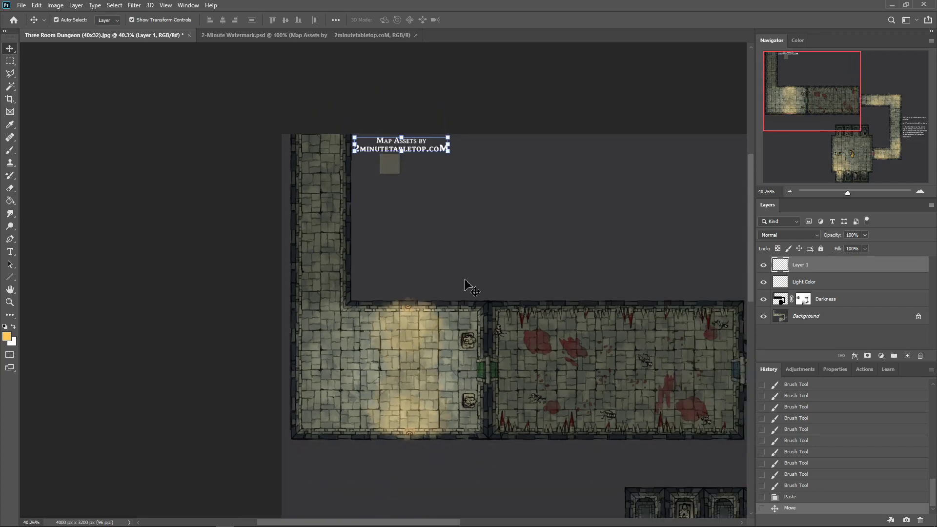
scroll(433, 342, down, 1)
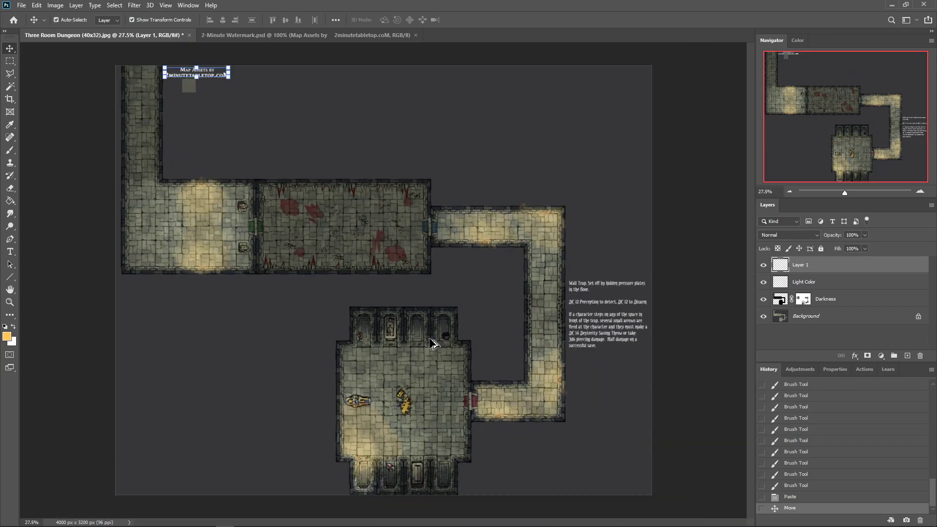
- Rename the pasted watermark layer to 2min Logo
scroll(433, 344, up, 1)
scroll(433, 343, up, 1)
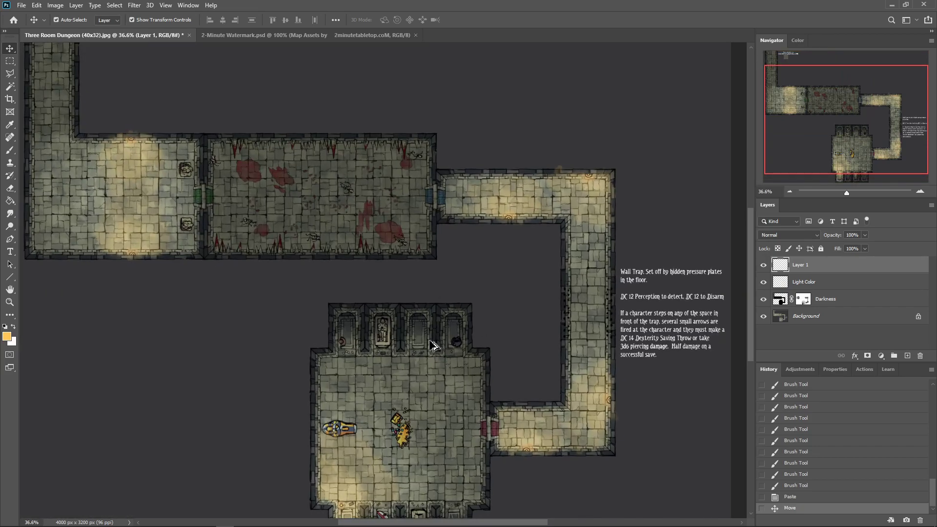
scroll(432, 345, down, 1)
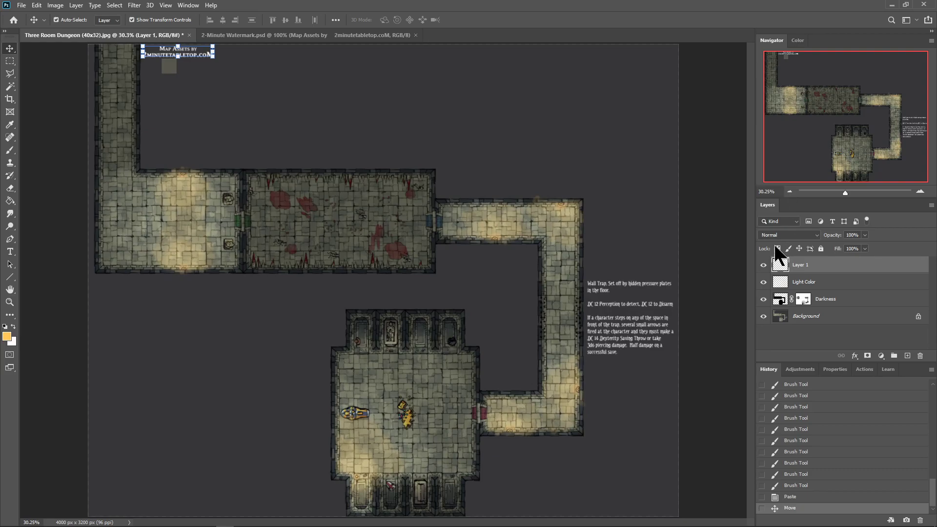
double_click(802, 265)
key(Return)
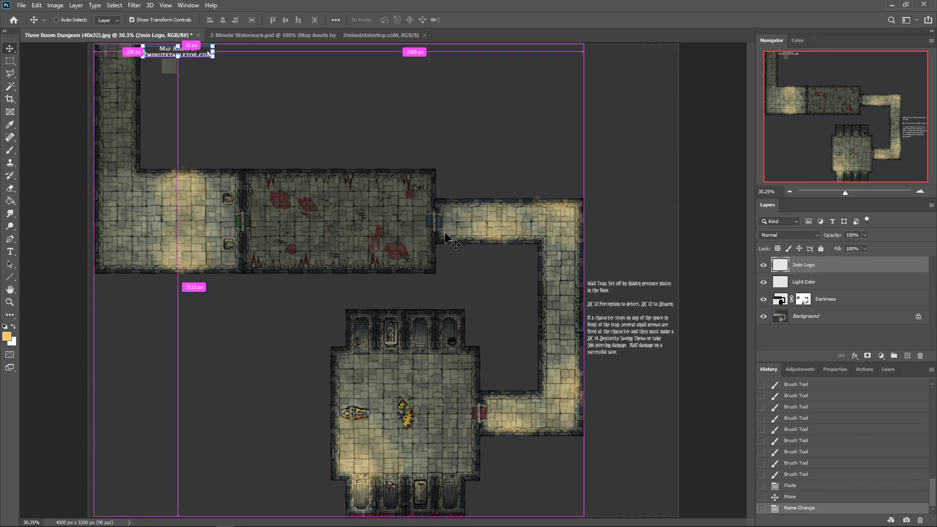
- Export the map for web as a full-size JPEG High named Three-Room-Dungeon-(40x32).jpg in the Finished folder
key(ctrl+alt+shift+s)
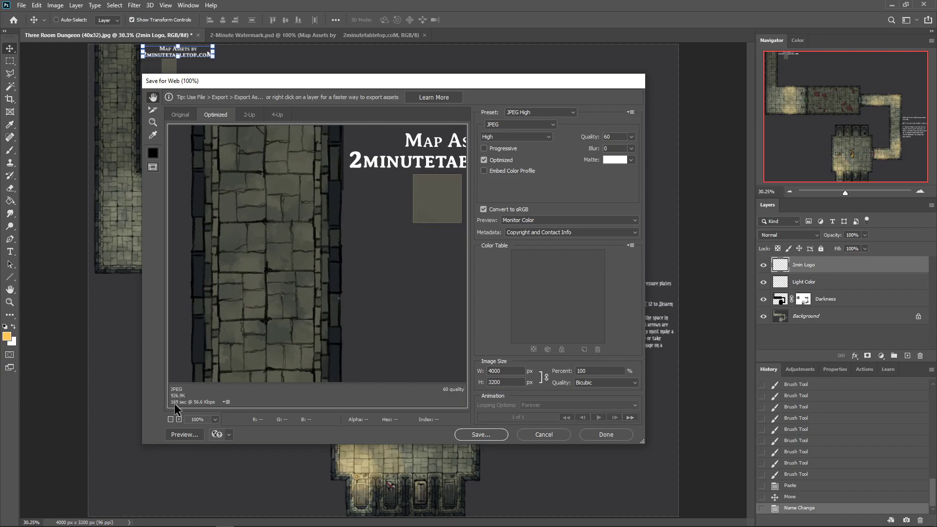
click(498, 436)
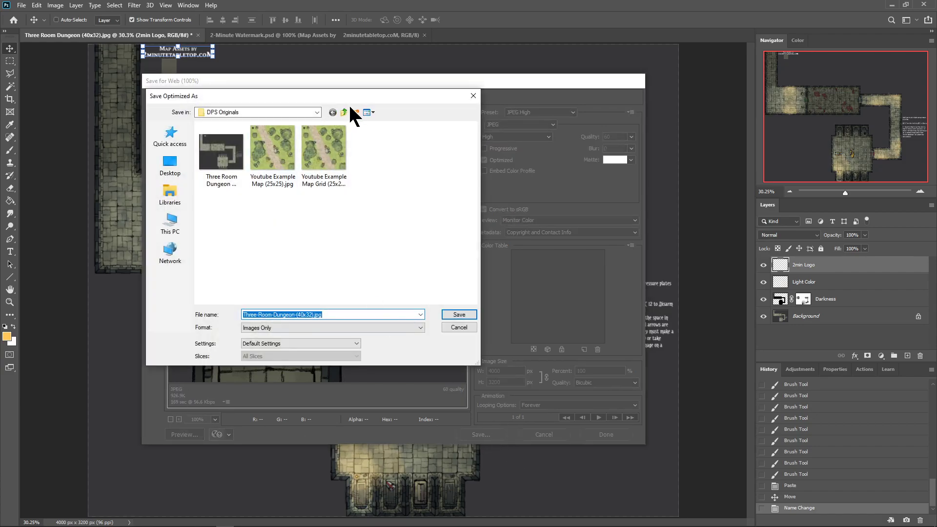
click(344, 109)
double_click(214, 148)
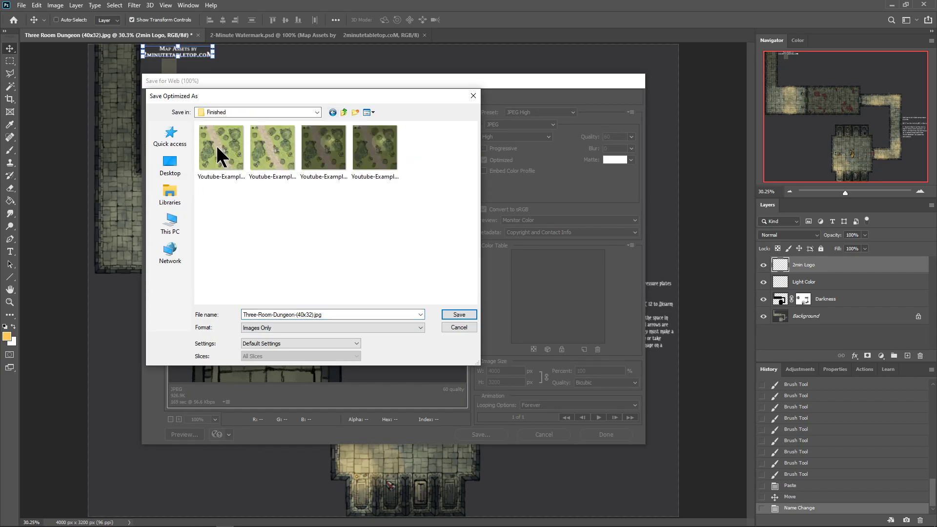
double_click(293, 314)
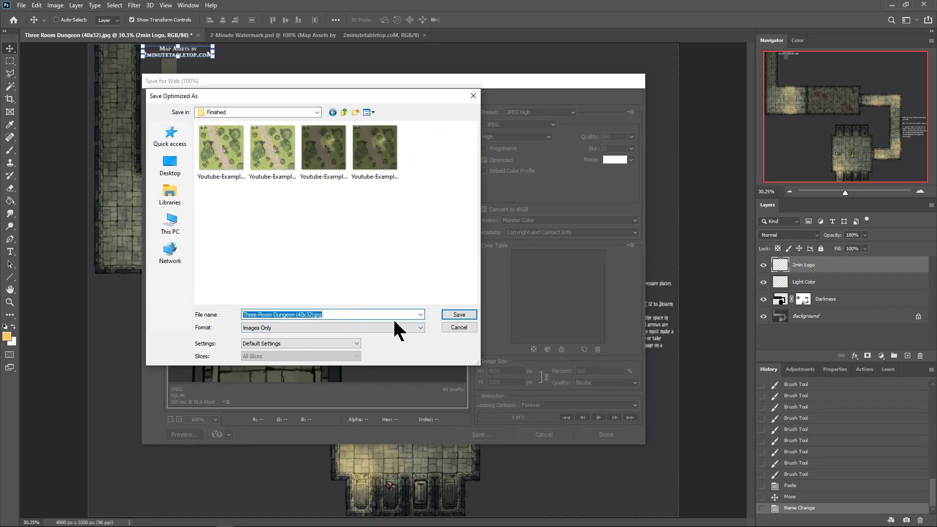
click(459, 315)
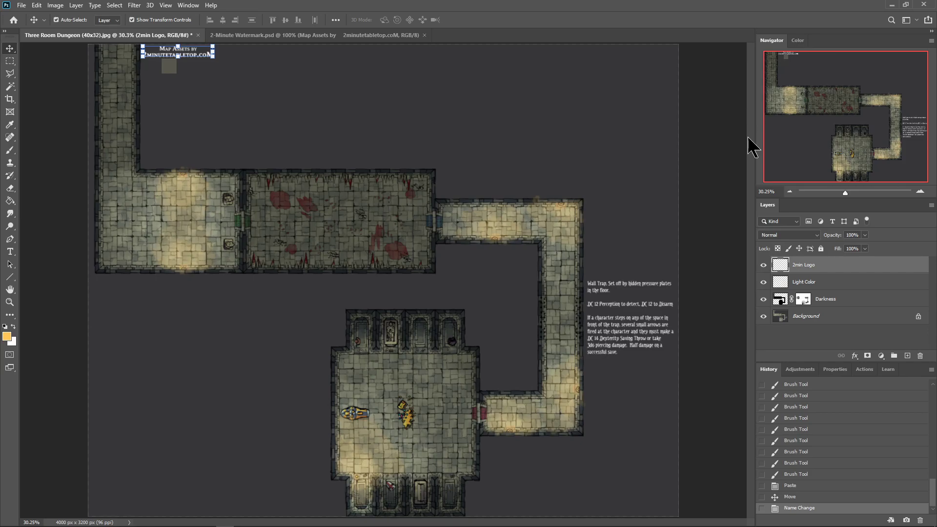
- Export a second web JPEG at 50 percent size to the Finished folder, adding Fantasy Grounds to the Three-Room-Dungeon file name
key(ctrl+alt+shift+s)
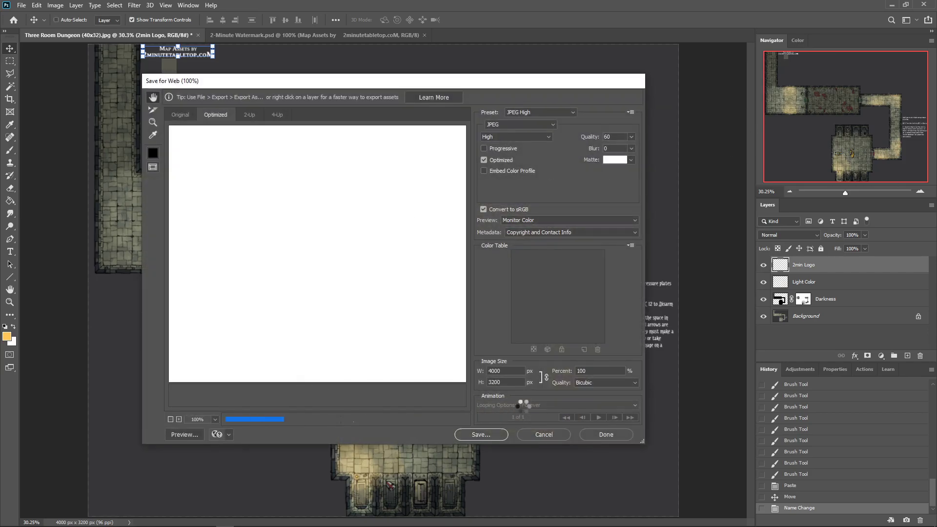
click(613, 368)
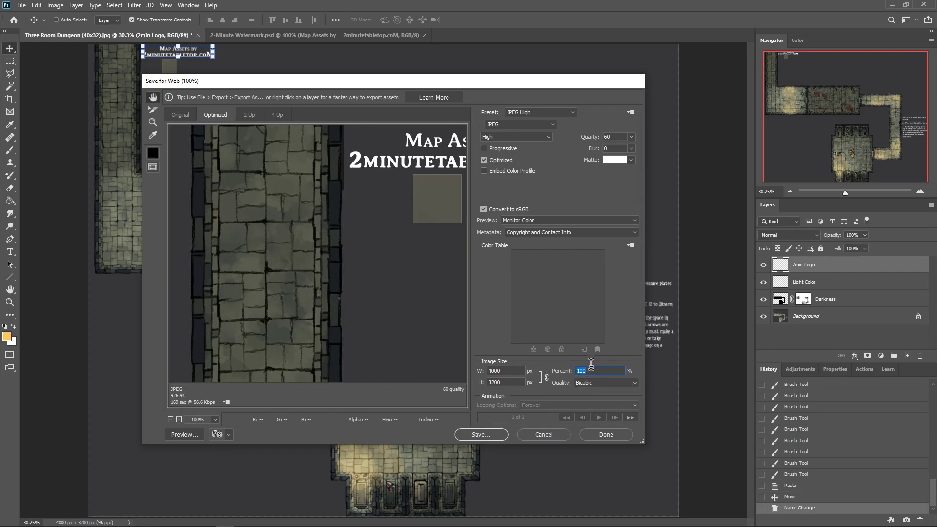
text(50)
key(Tab)
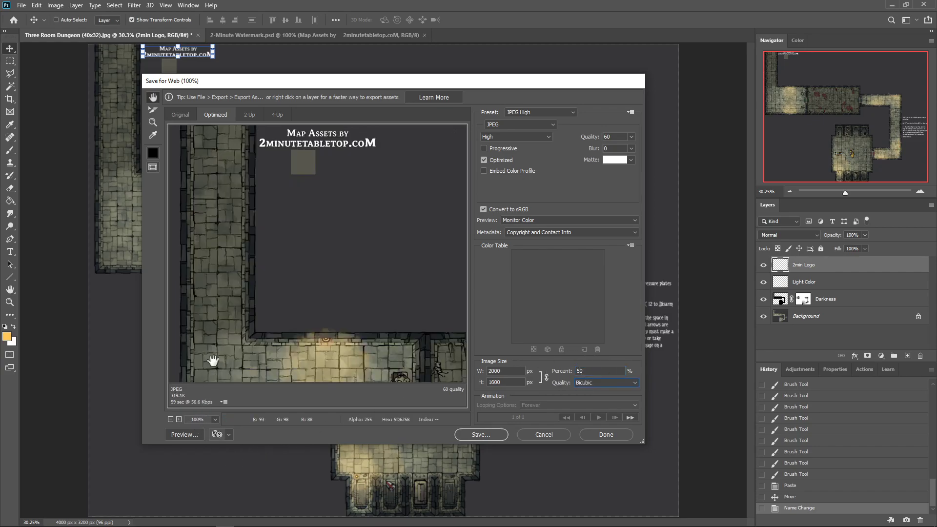
click(483, 435)
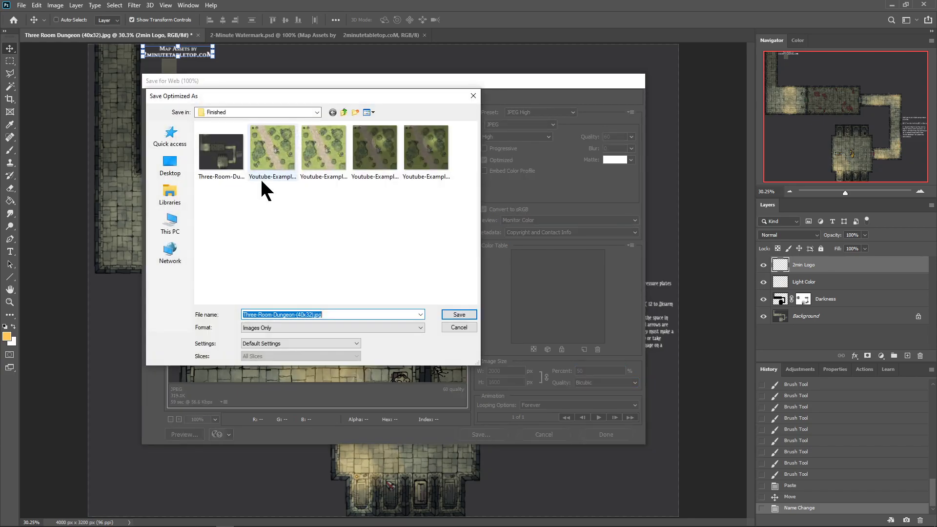
click(296, 315)
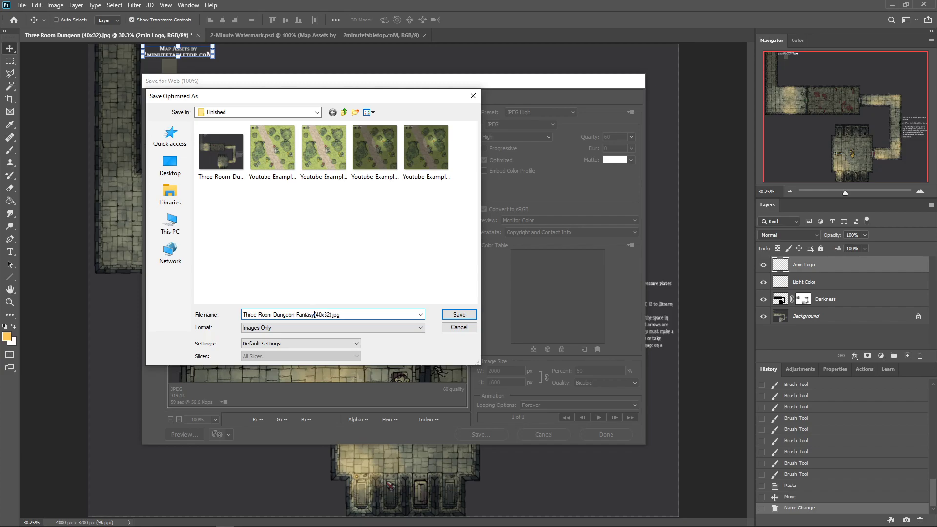
text(rounds)
key(Return)
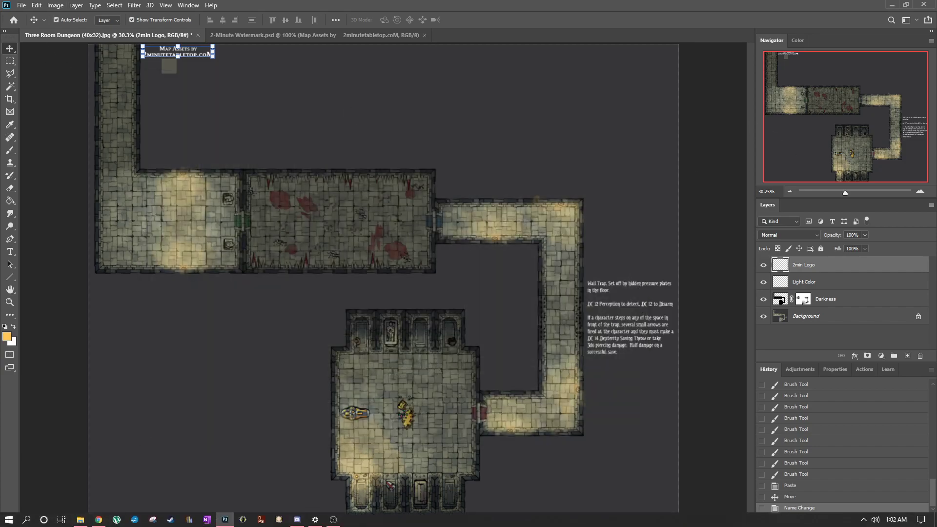
- Save the layered map as the Photoshop document Three Room Dungeon (40x32).psd
key(ctrl+shift+s)
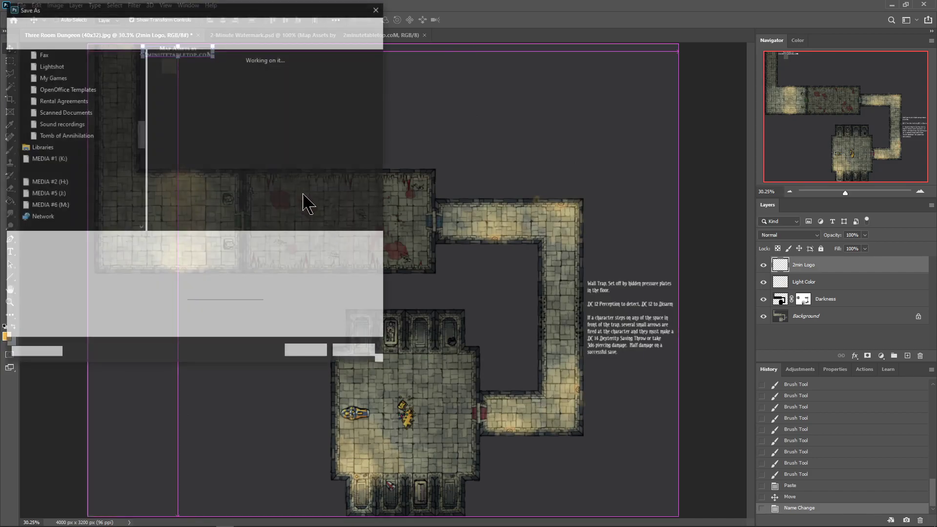
click(308, 353)
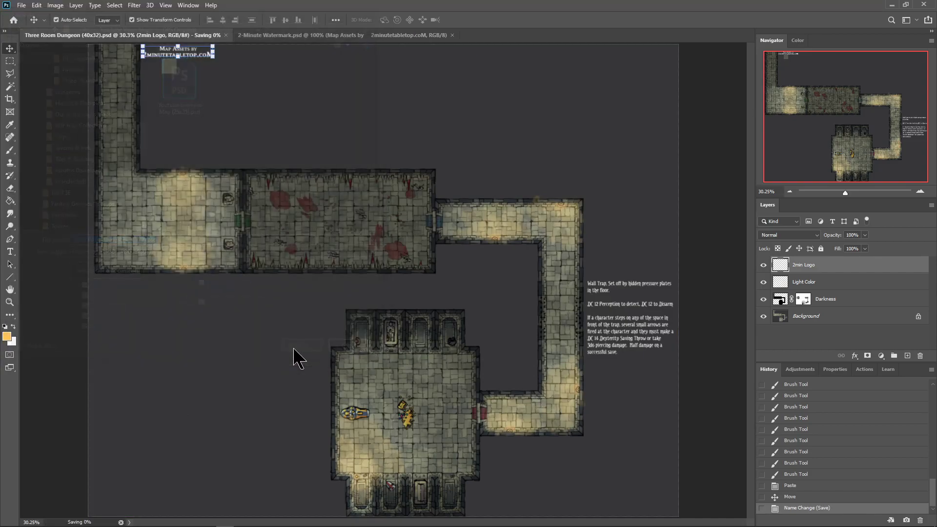